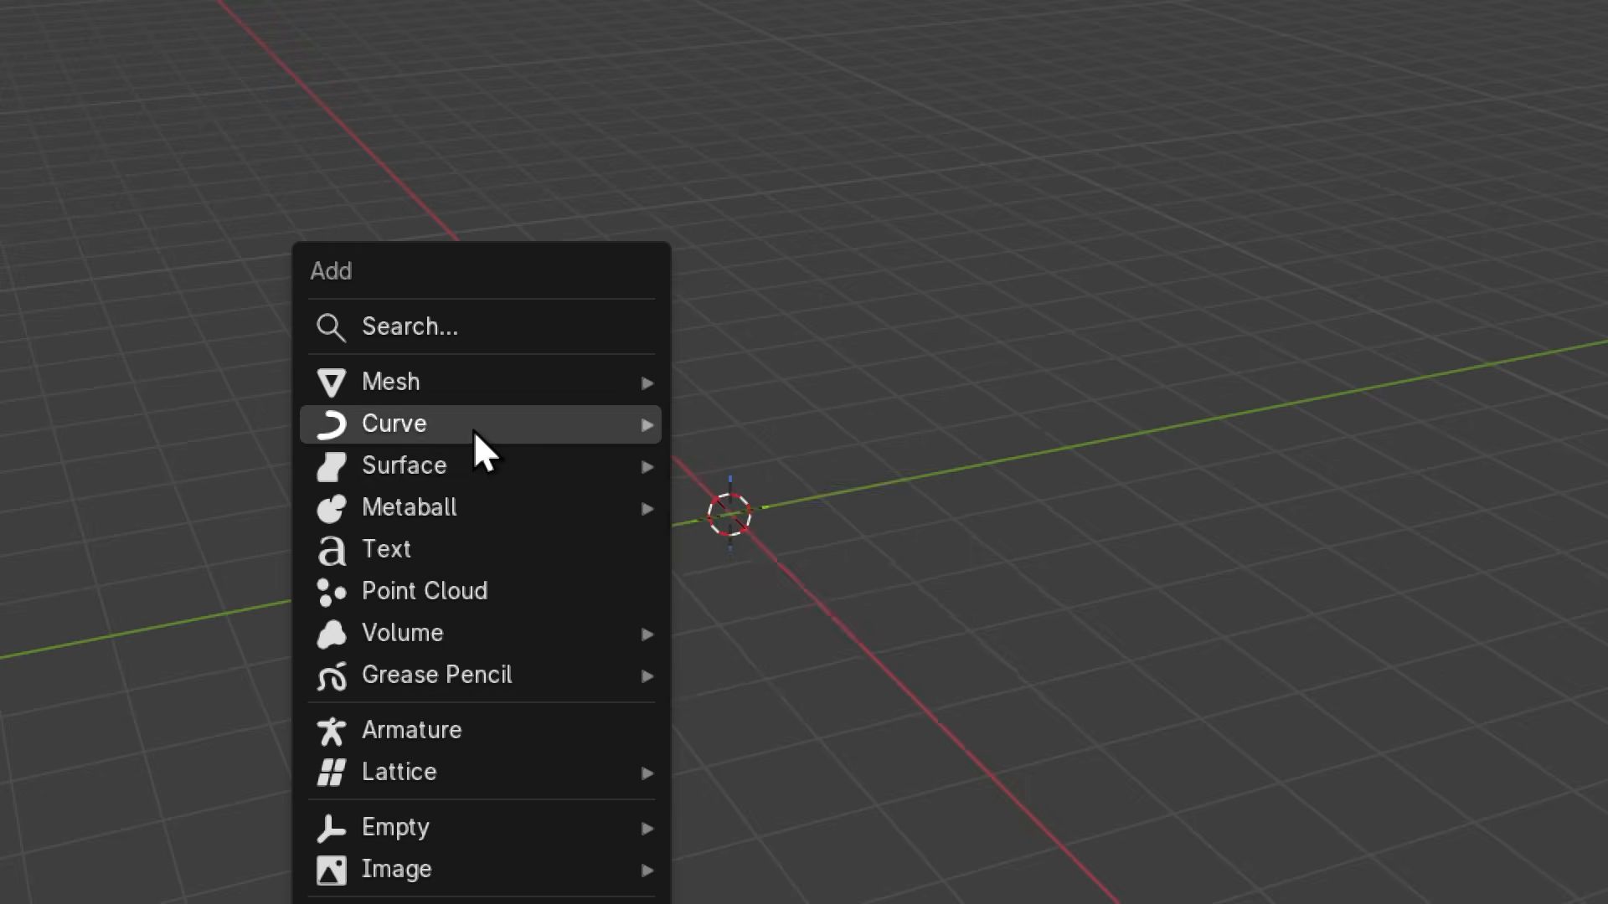
Add a Bézier curve at the origin of the empty scene and scale it.
mouse_move(475, 433)
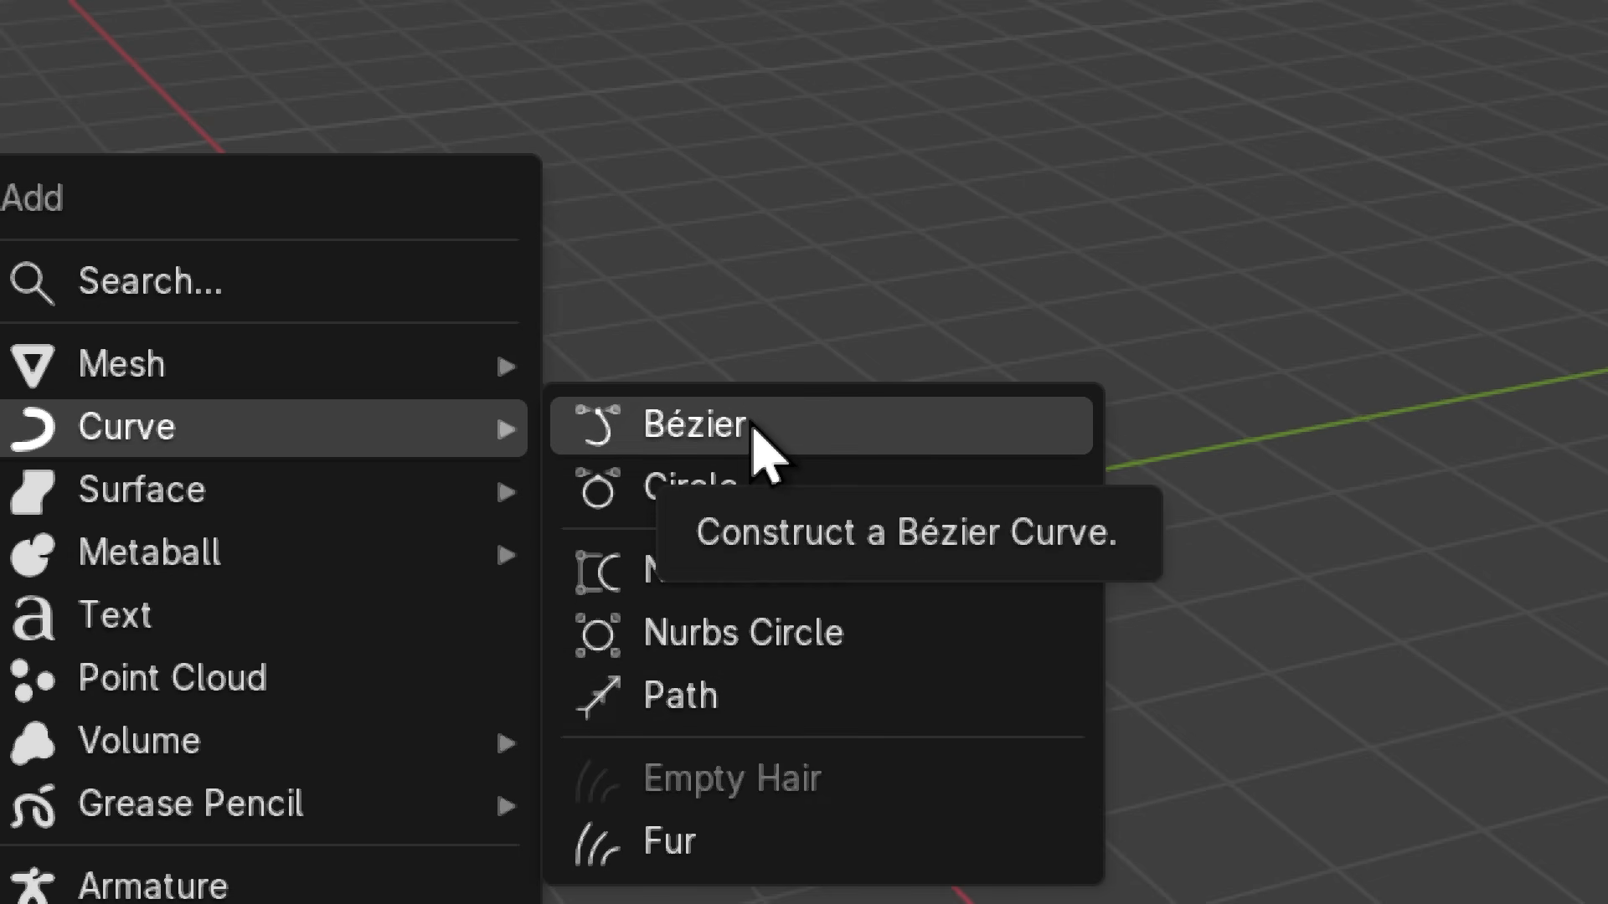
left_click(750, 422)
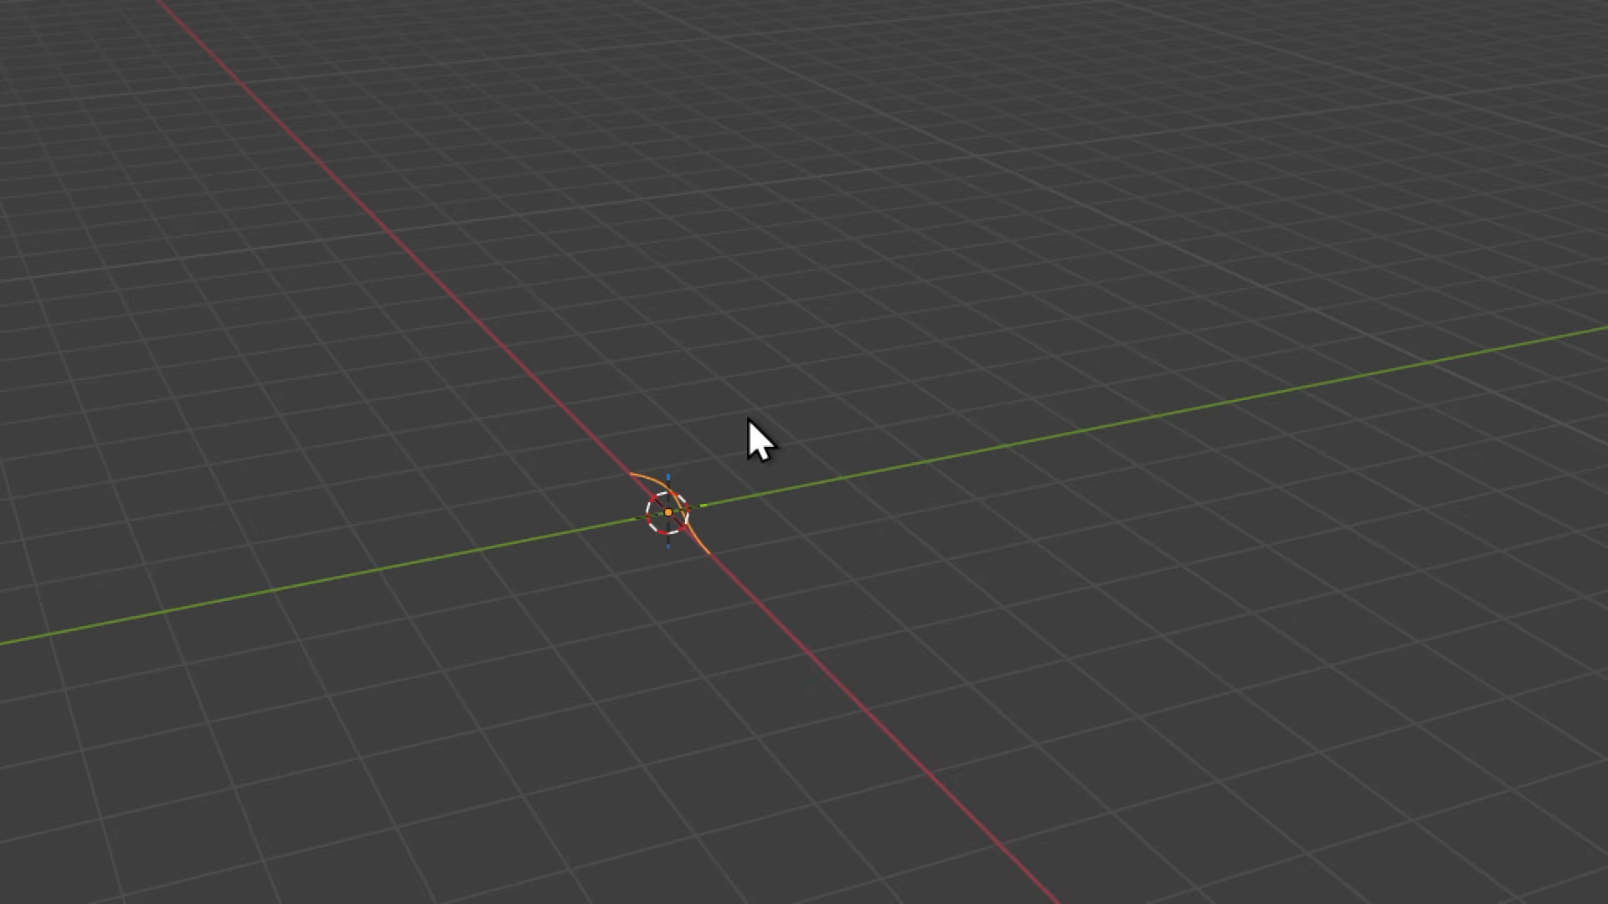
middle_click_drag(657, 625, 869, 578)
key("s")
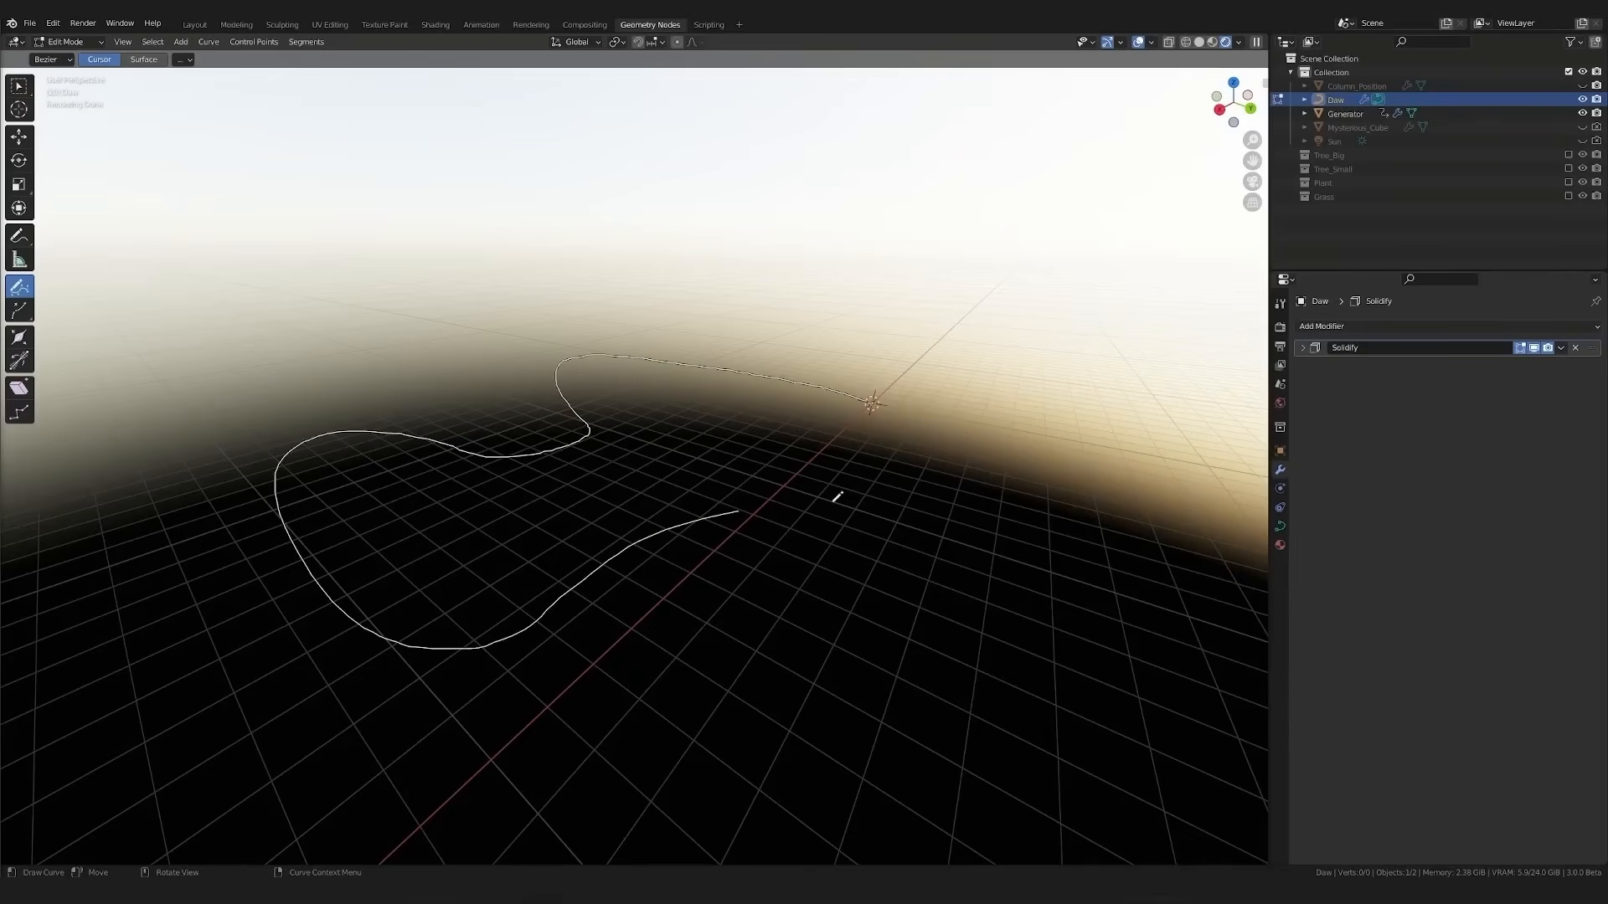
Draw winding freehand Bézier curves across the floor with the Draw tool to lay out the road.
left_click_drag(838, 497, 869, 402)
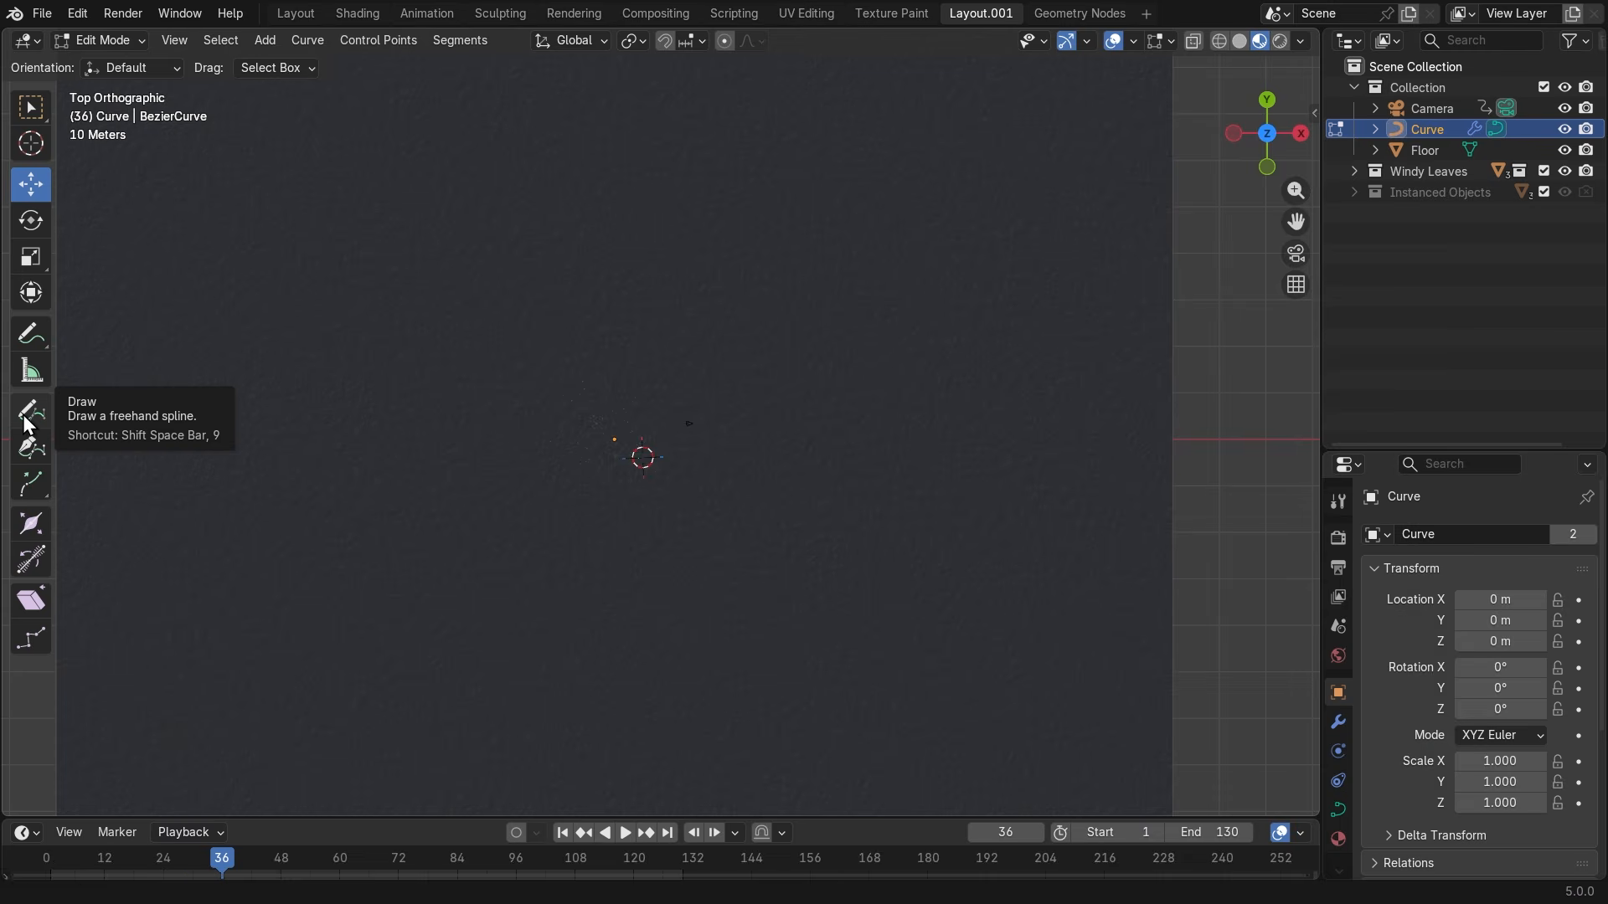
left_click(26, 419)
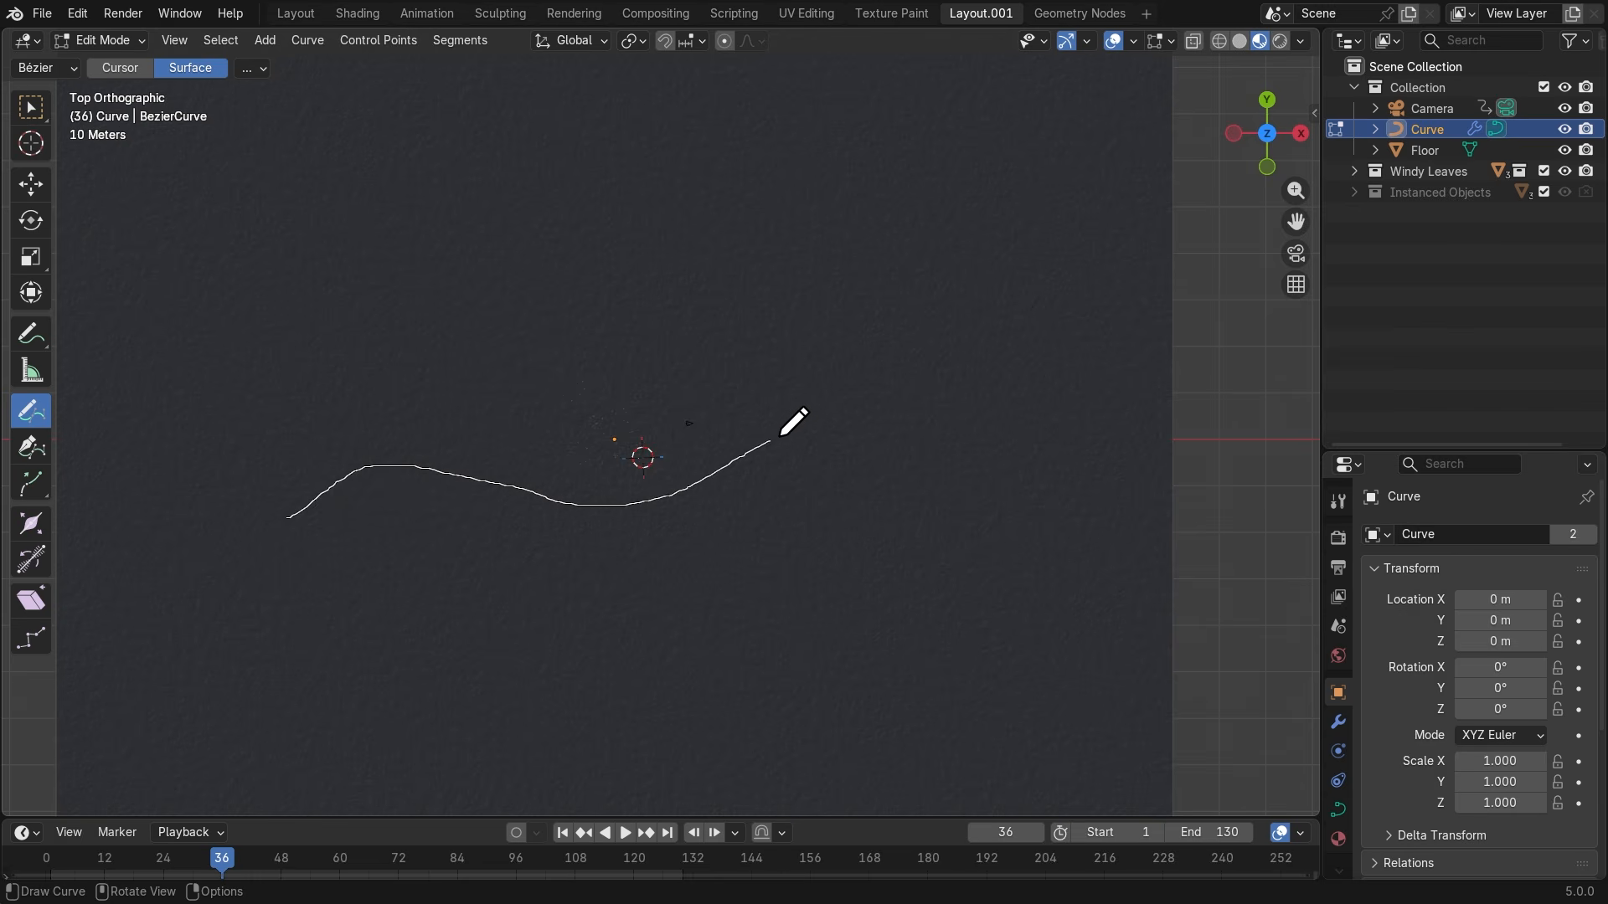
left_click_drag(781, 434, 941, 424)
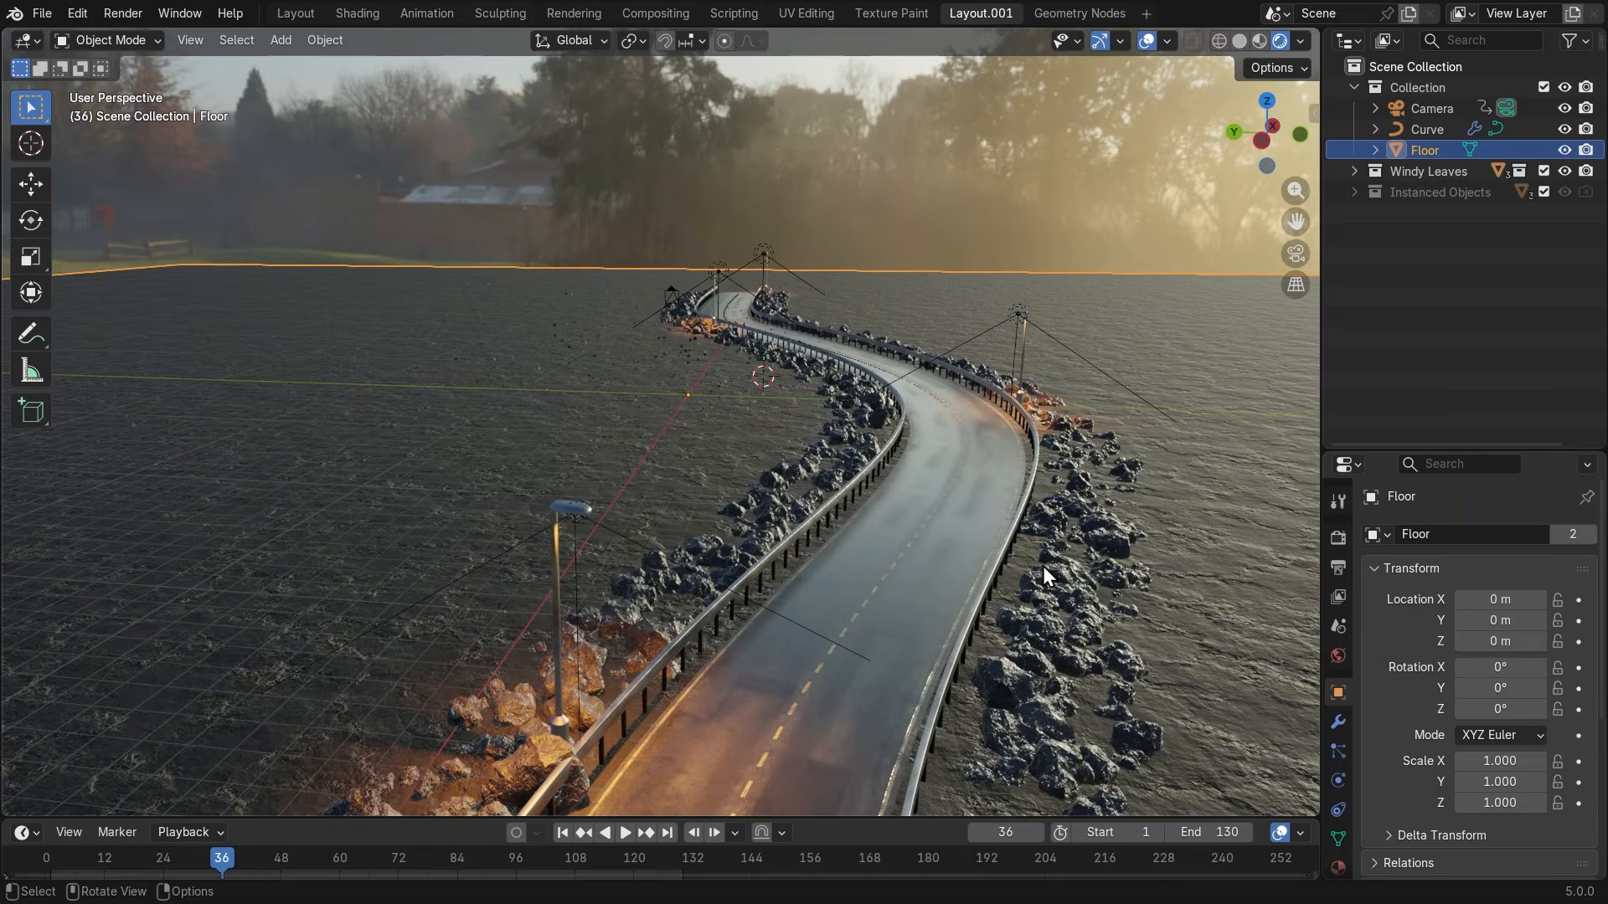
mouse_move(1042, 567)
middle_mouse_down()
mouse_move(1011, 584)
mouse_move(952, 581)
middle_mouse_up()
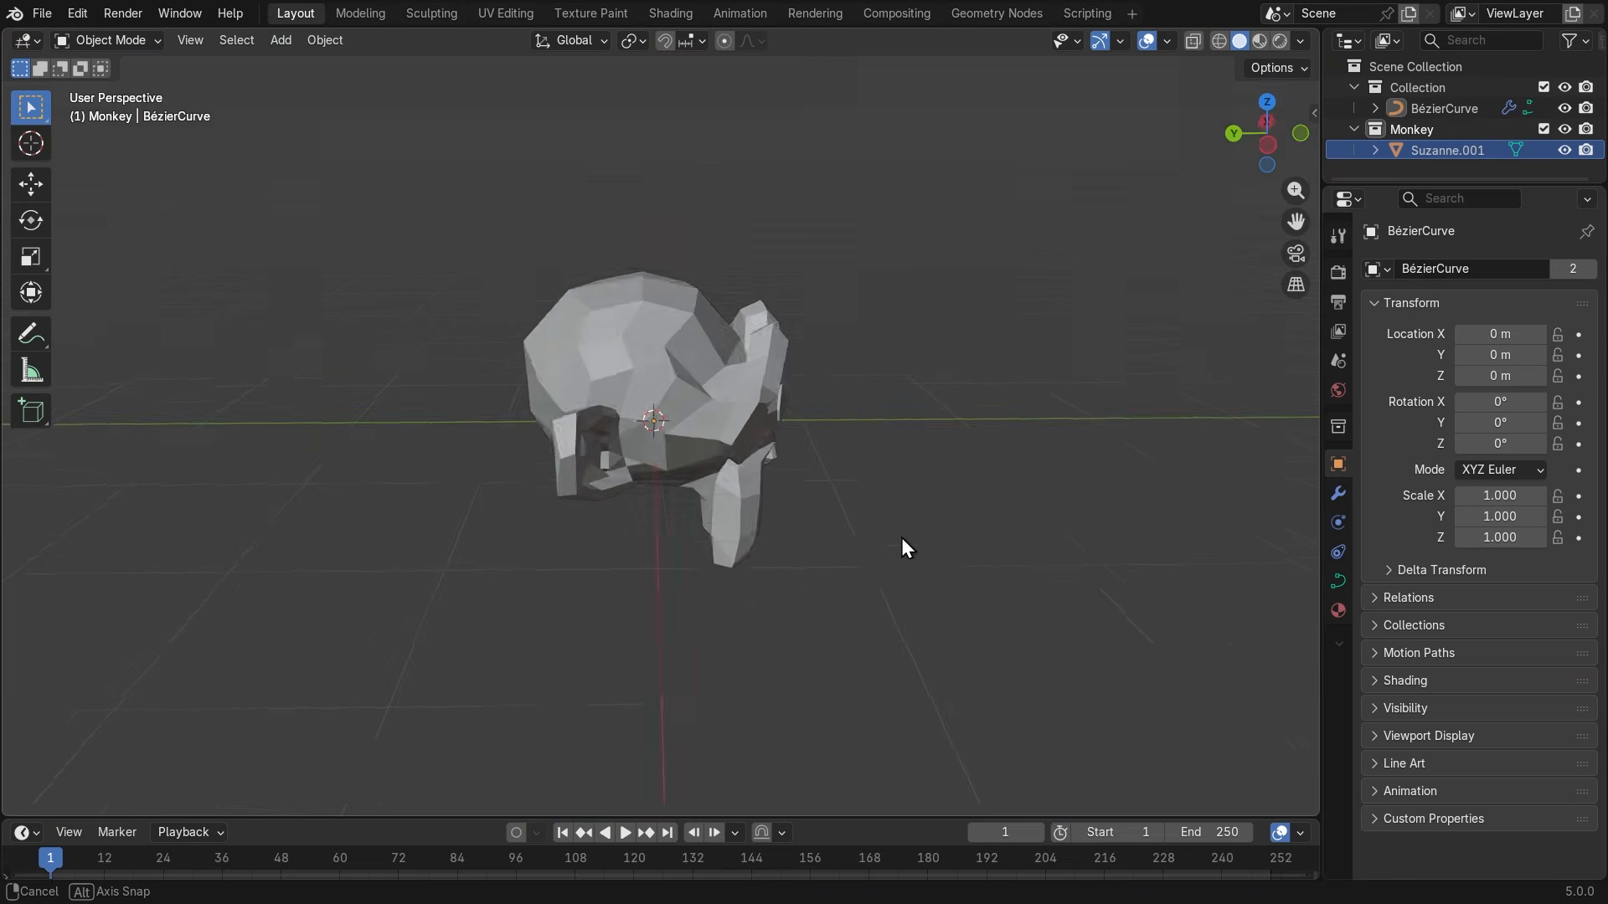
Draw a wavy freehand Bézier curve through the scene centre to line up monkey heads along it.
middle_click_drag(901, 538, 700, 544)
left_click_drag(828, 525, 933, 486)
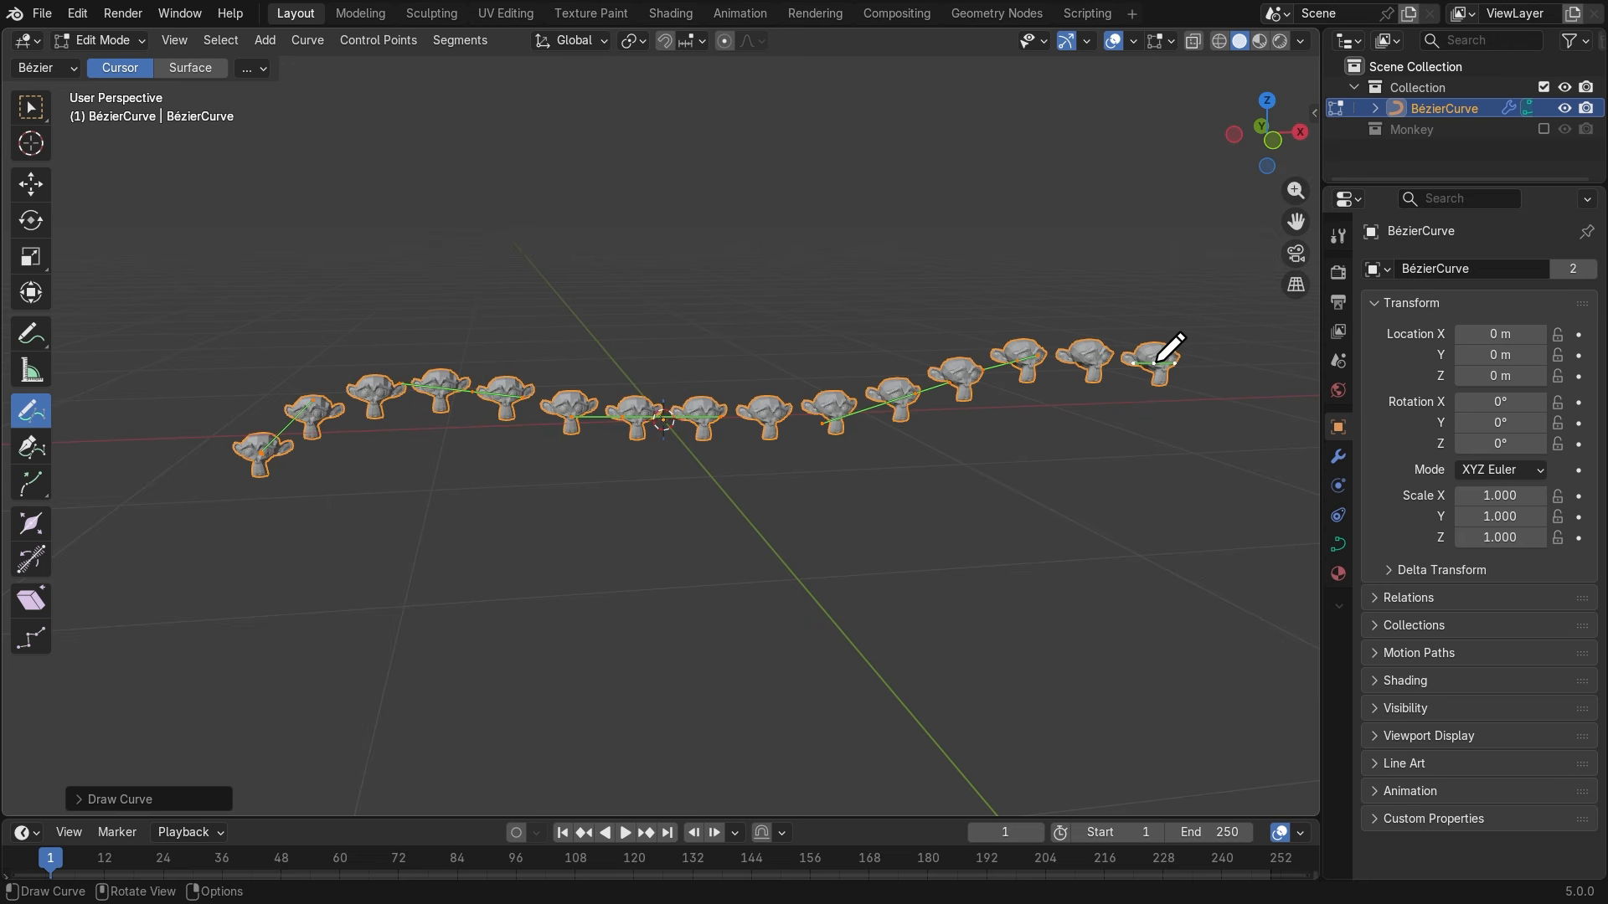
scroll(882, 532, "up", 3)
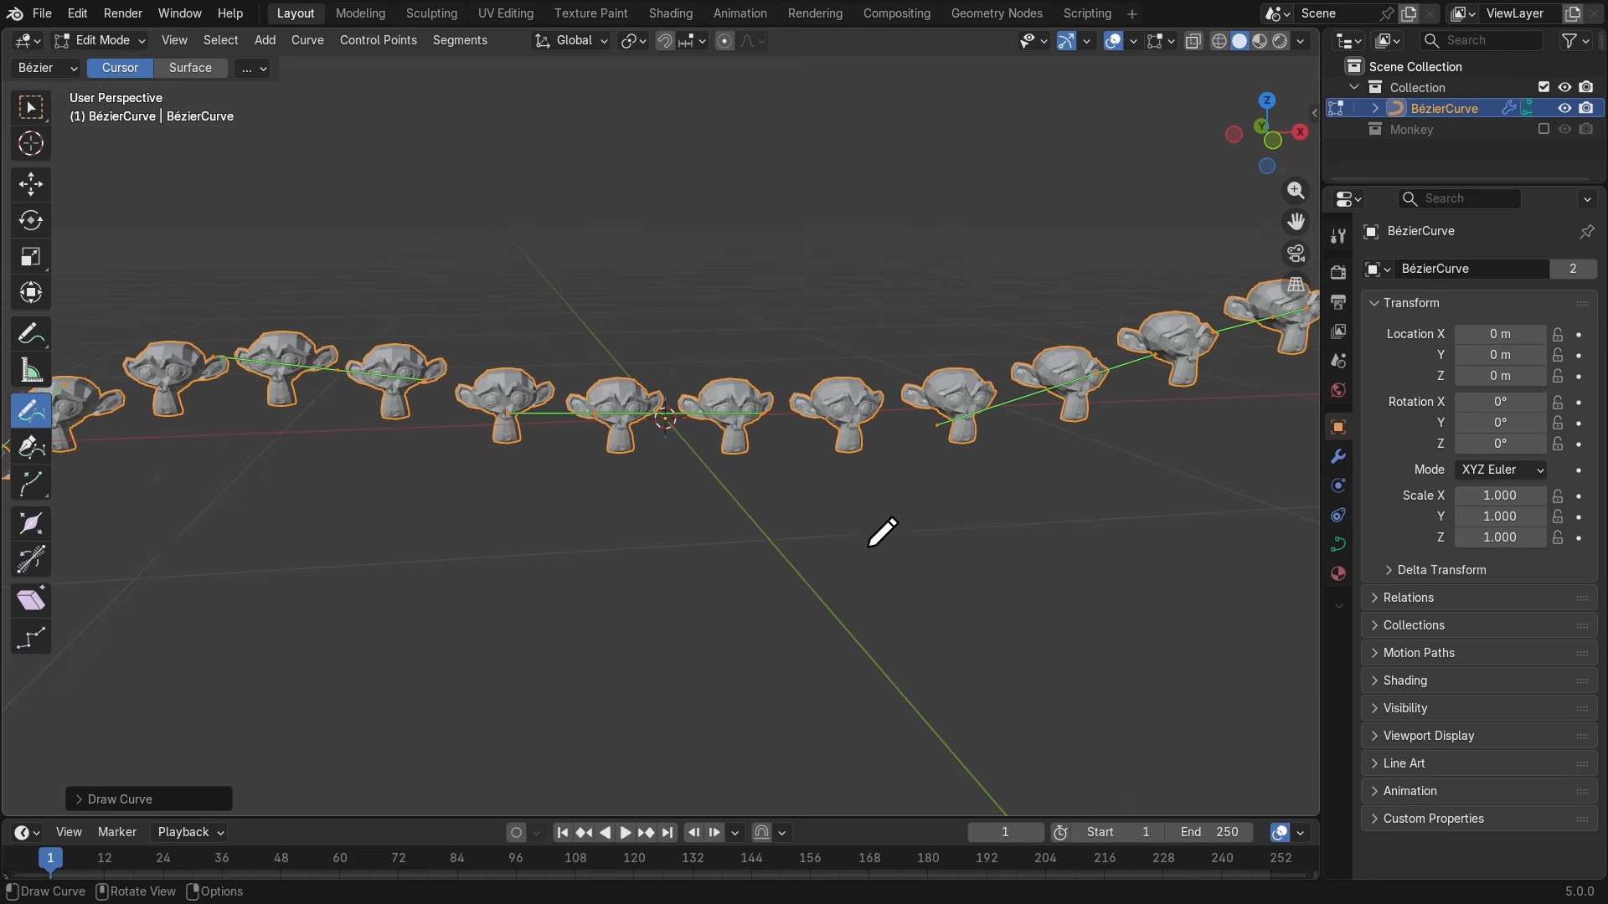
middle_click_drag(335, 524, 865, 545)
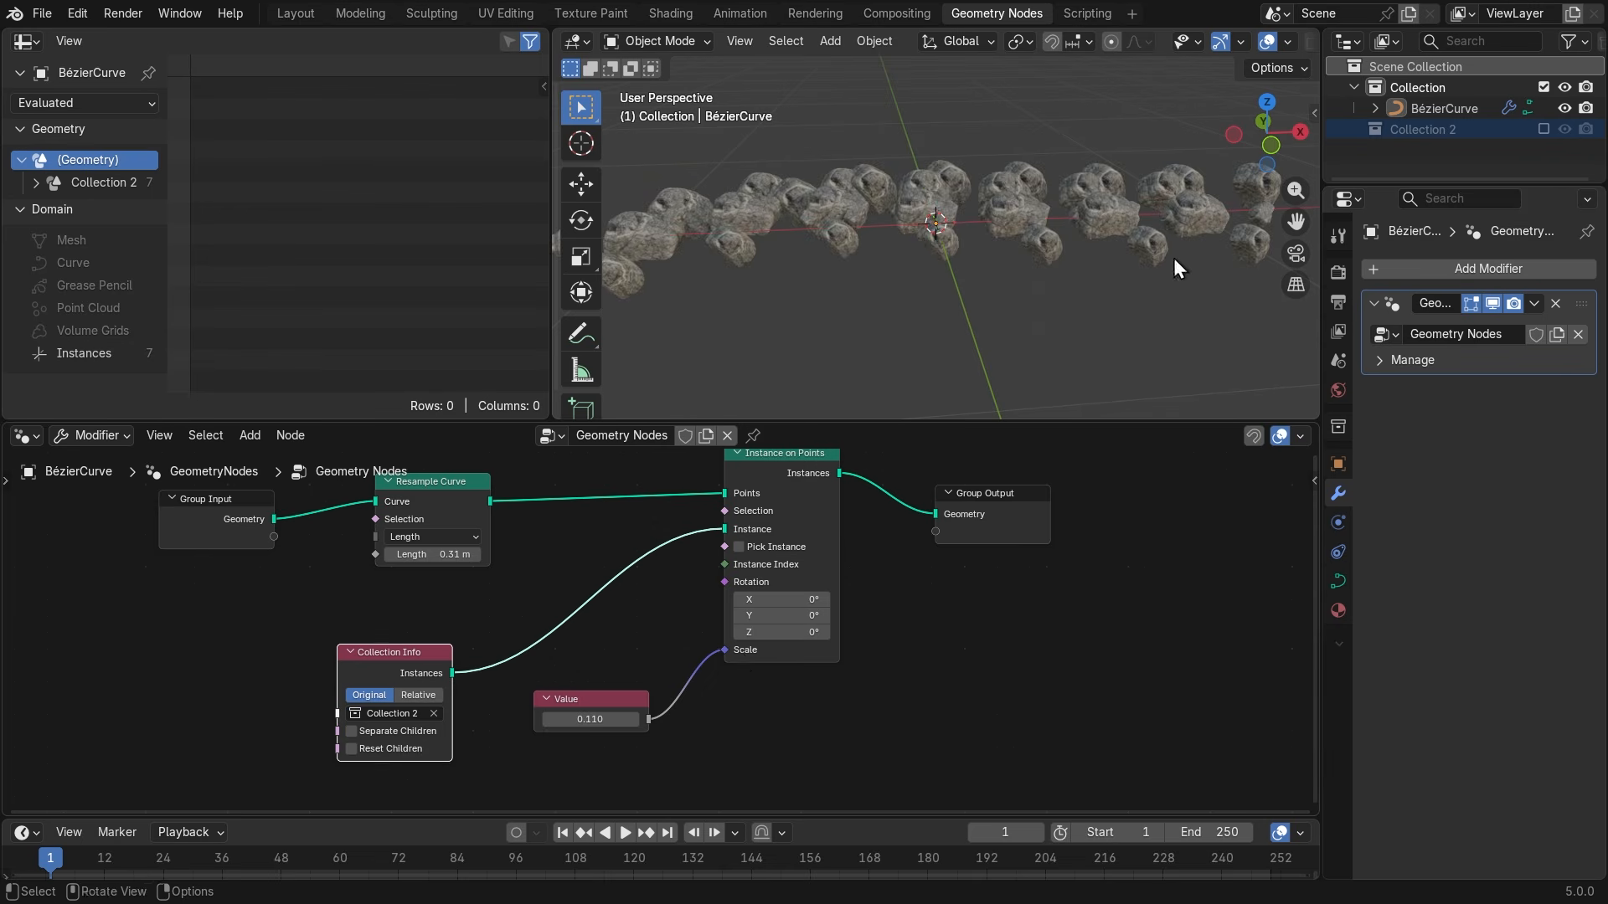
Draw freehand curves on the plane's surface to scatter rocks, and raise the curve object about 0.037 m along Z.
middle_click_drag(938, 276, 985, 327)
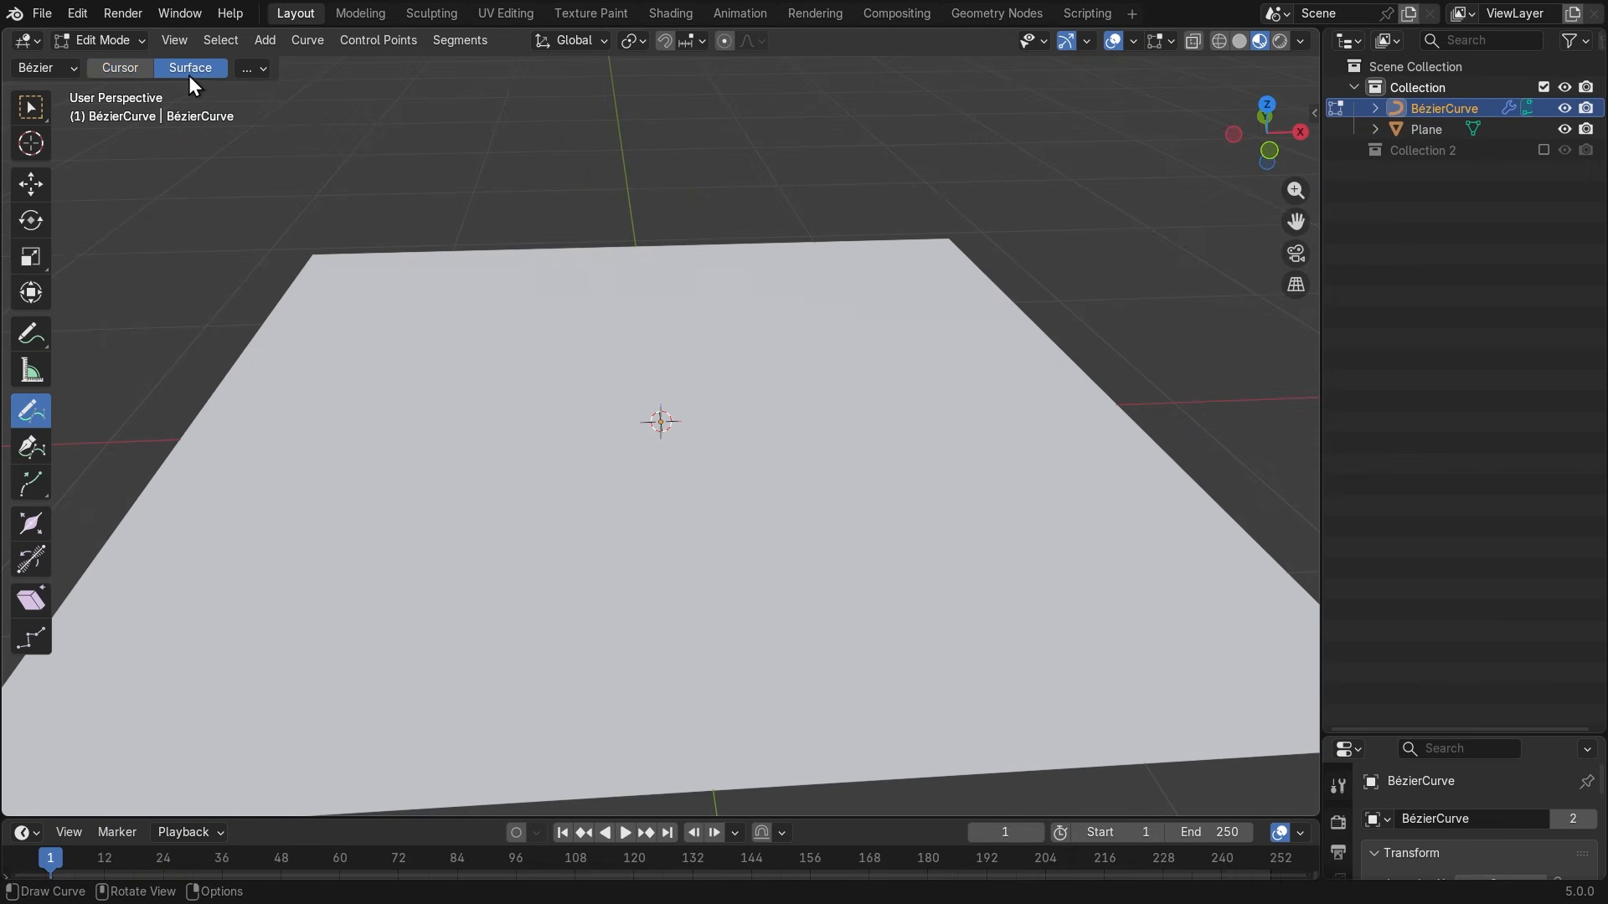
left_click_drag(251, 419, 988, 413)
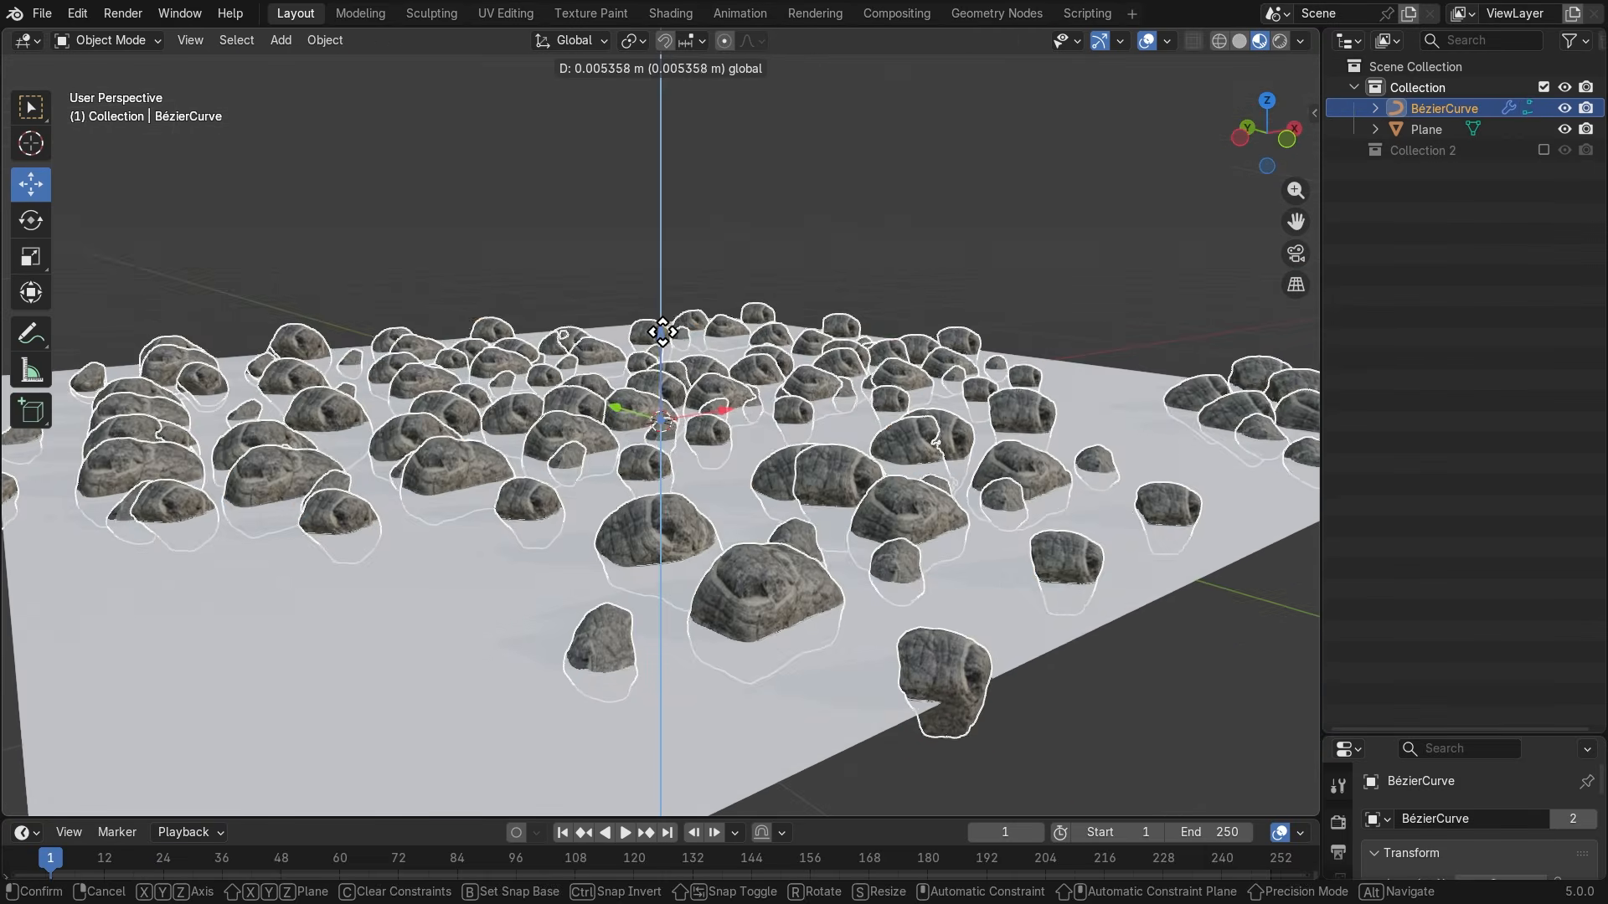
left_click_drag(656, 334, 662, 324)
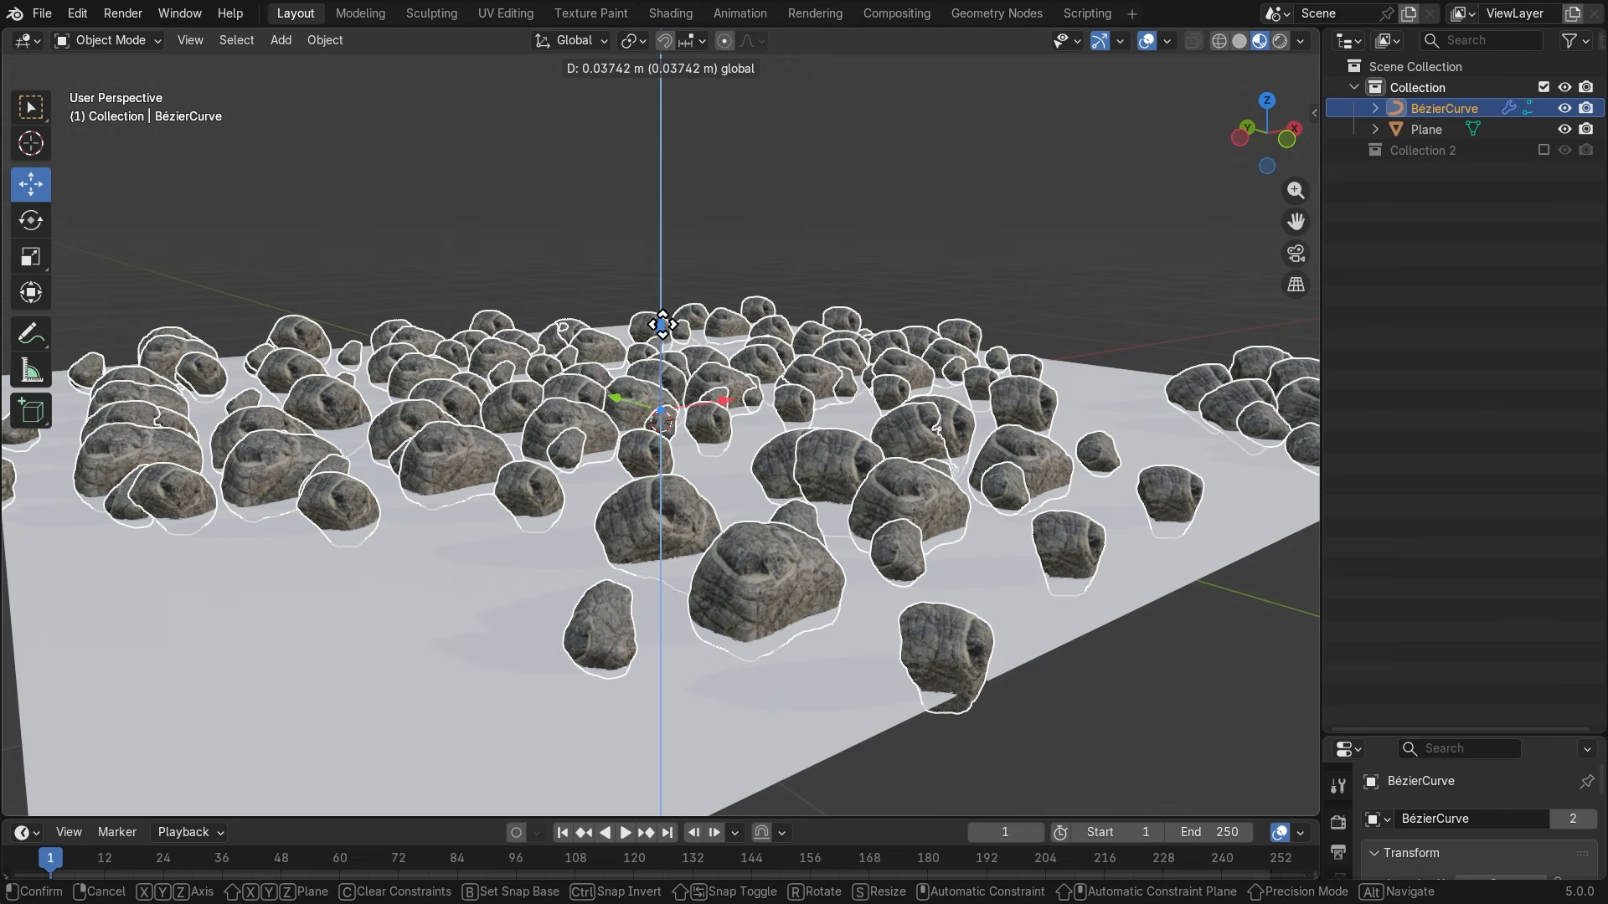
left_click(662, 324)
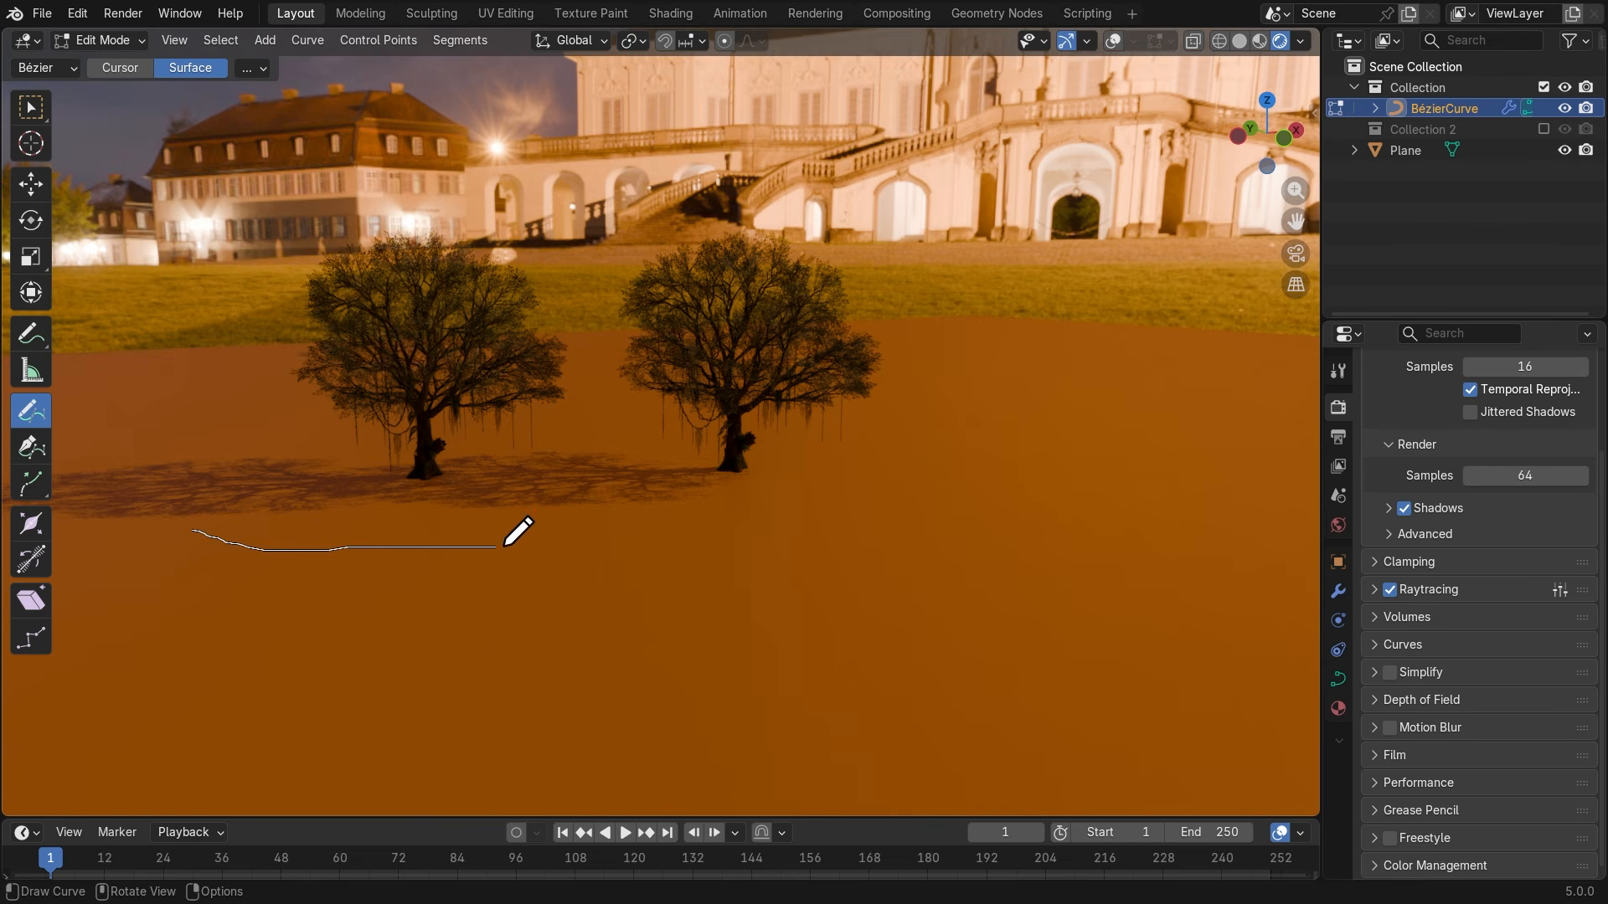
Draw several freehand curves on the surface of the orange ground plane to plant rows of trees.
left_click_drag(824, 560, 1094, 474)
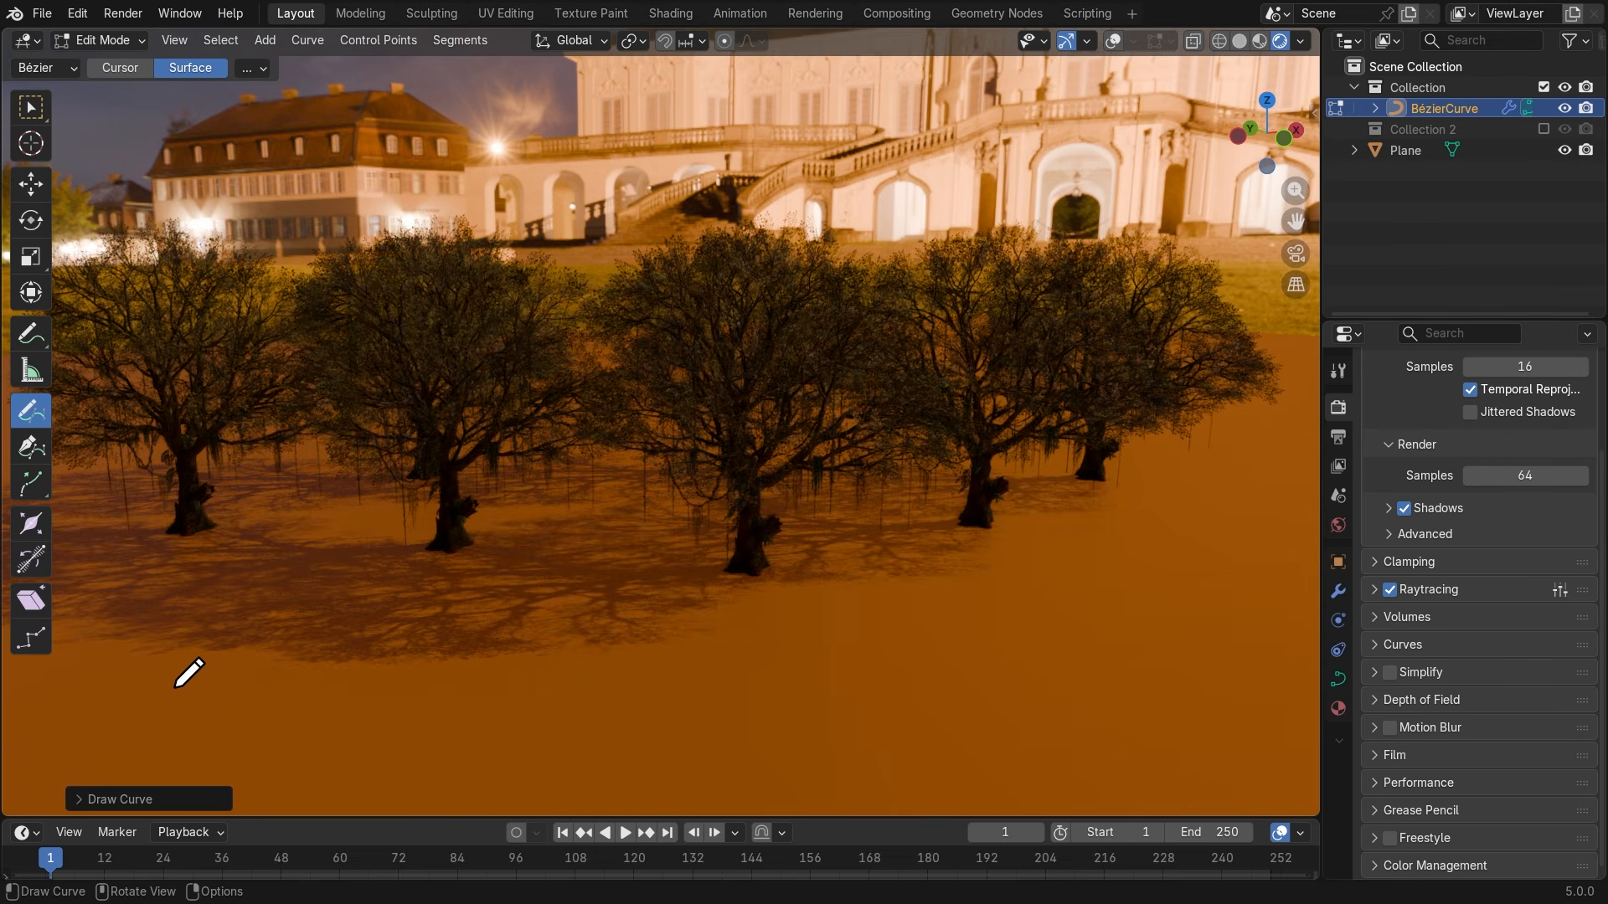
left_click_drag(861, 728, 1290, 675)
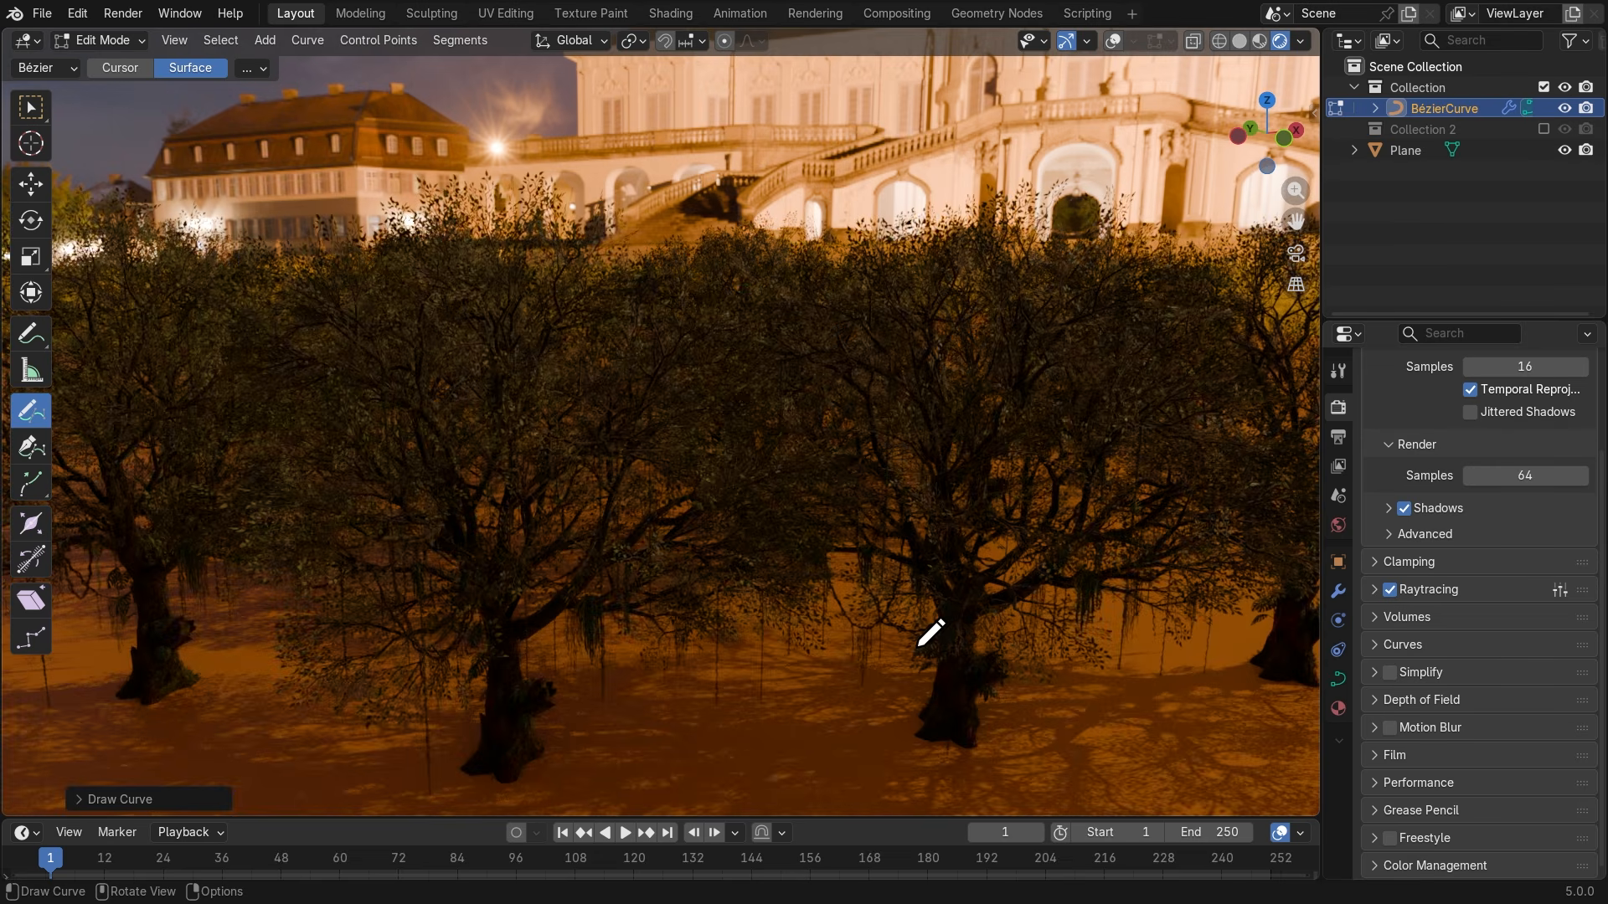
scroll(917, 649, "down", 5)
middle_click_drag(665, 601, 871, 655)
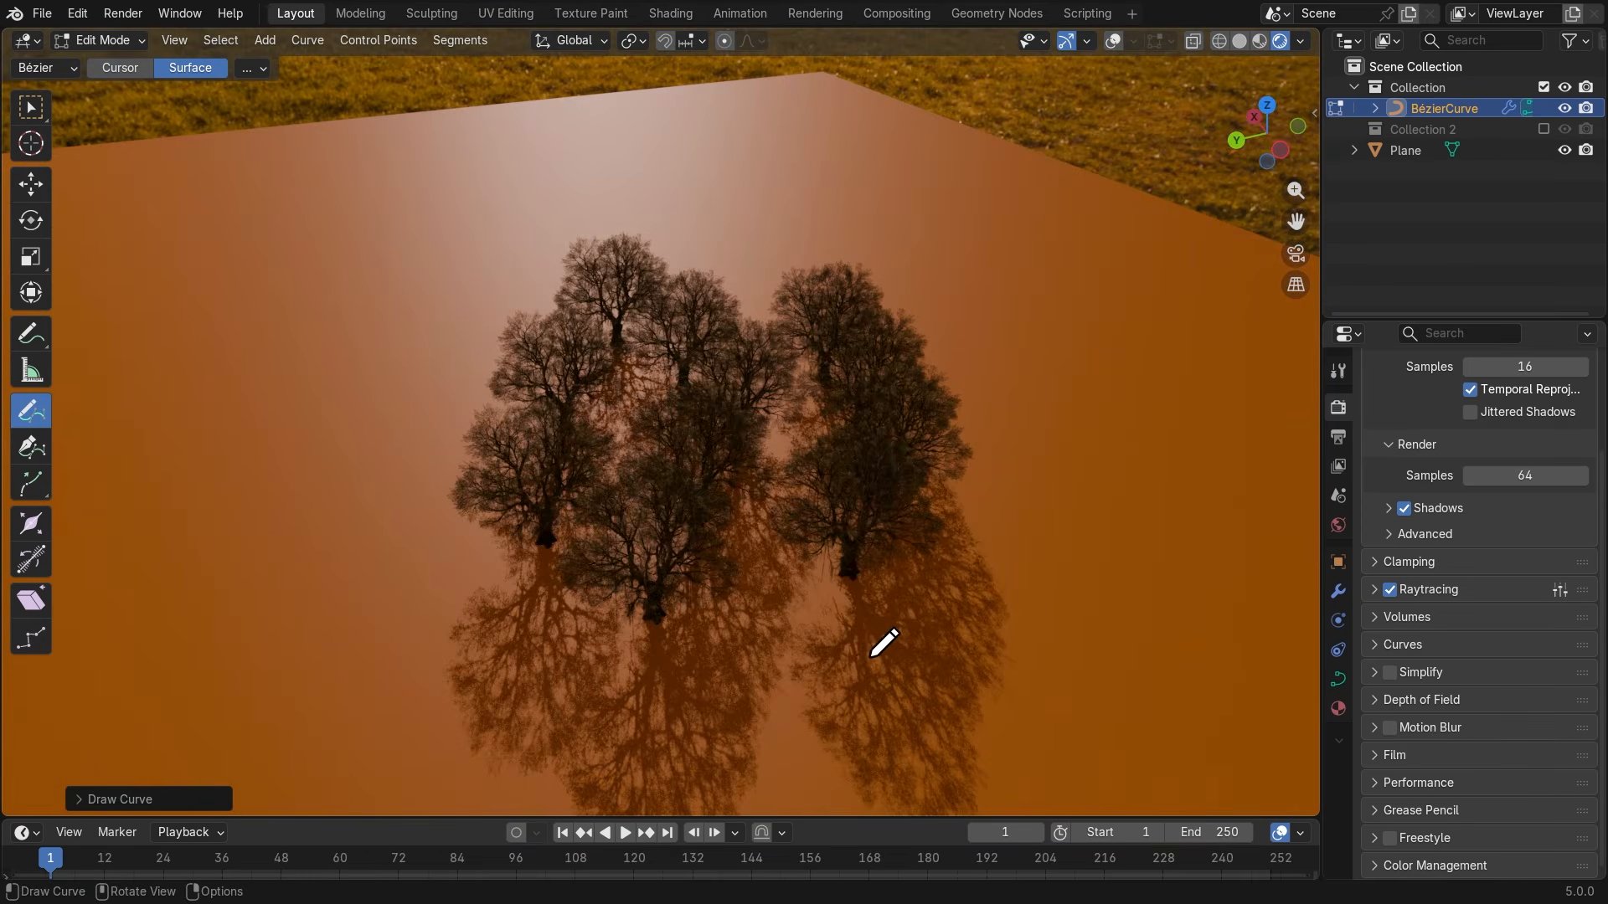
left_click_drag(423, 423, 301, 630)
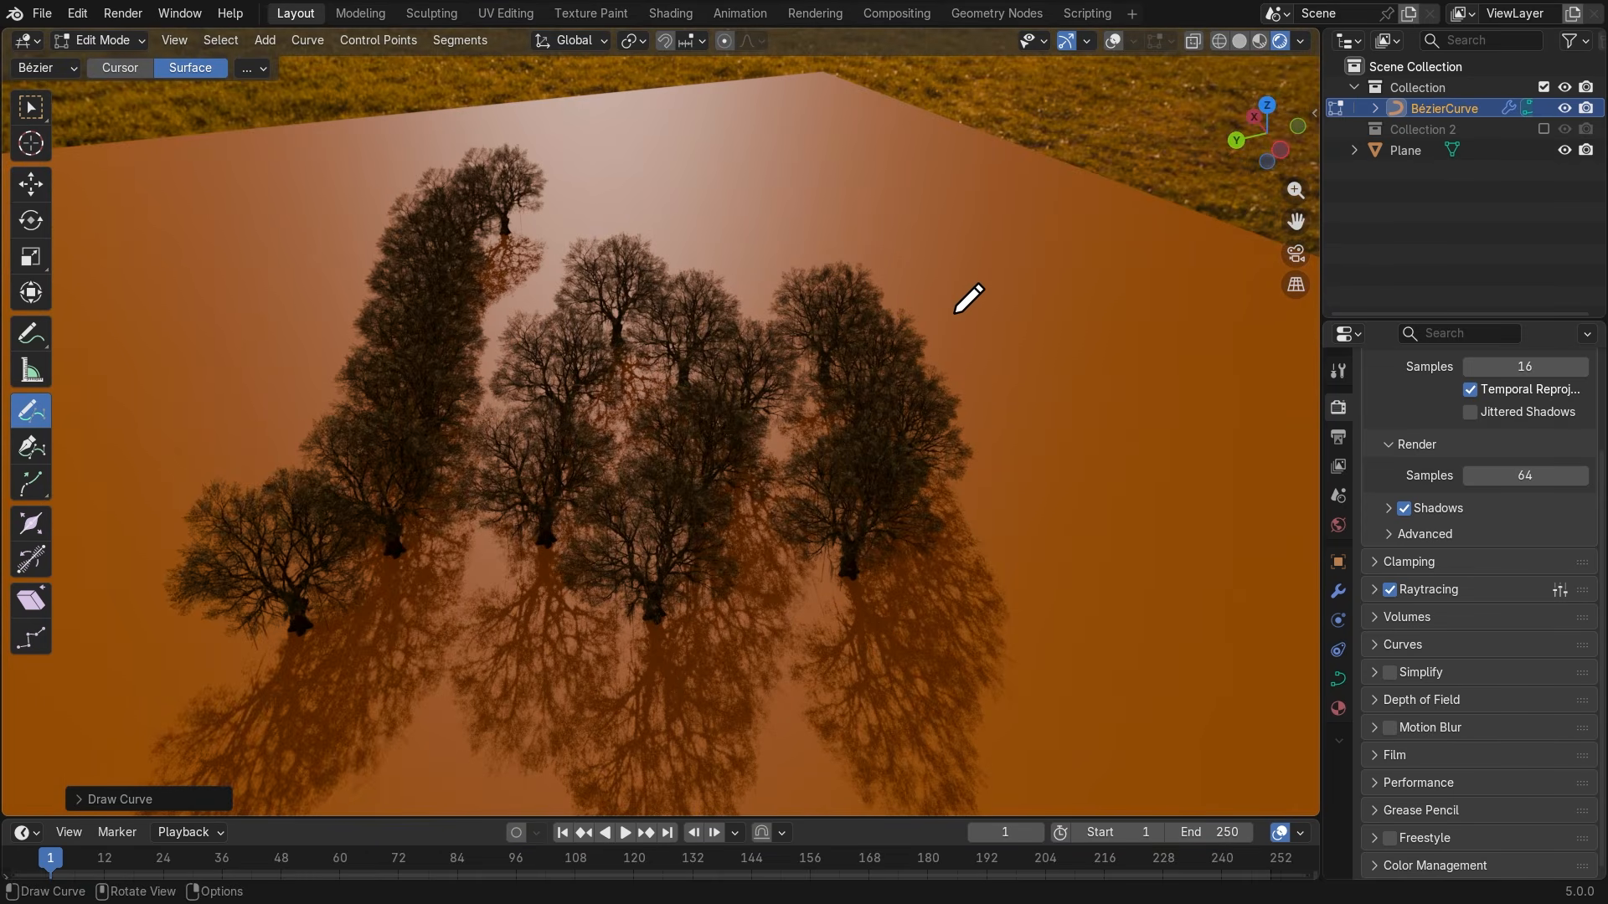
left_click_drag(1008, 710, 1009, 712)
middle_click_drag(1077, 593, 1088, 585)
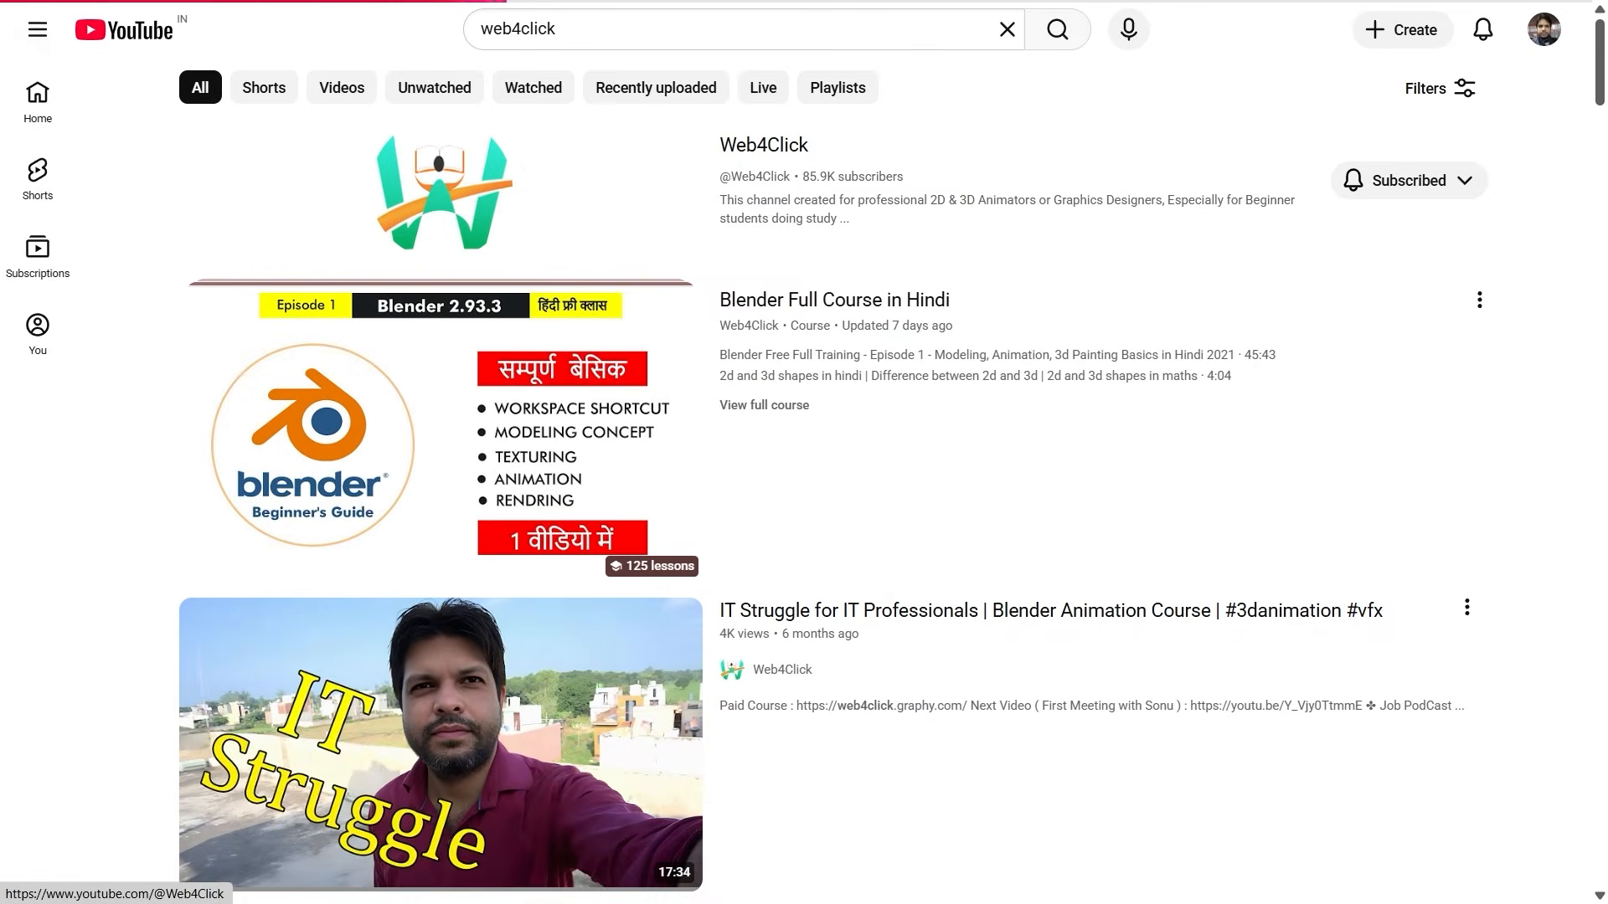
On YouTube, open the Web4Click channel's courses and its Blender Full Course in Hindi.
left_click(670, 147)
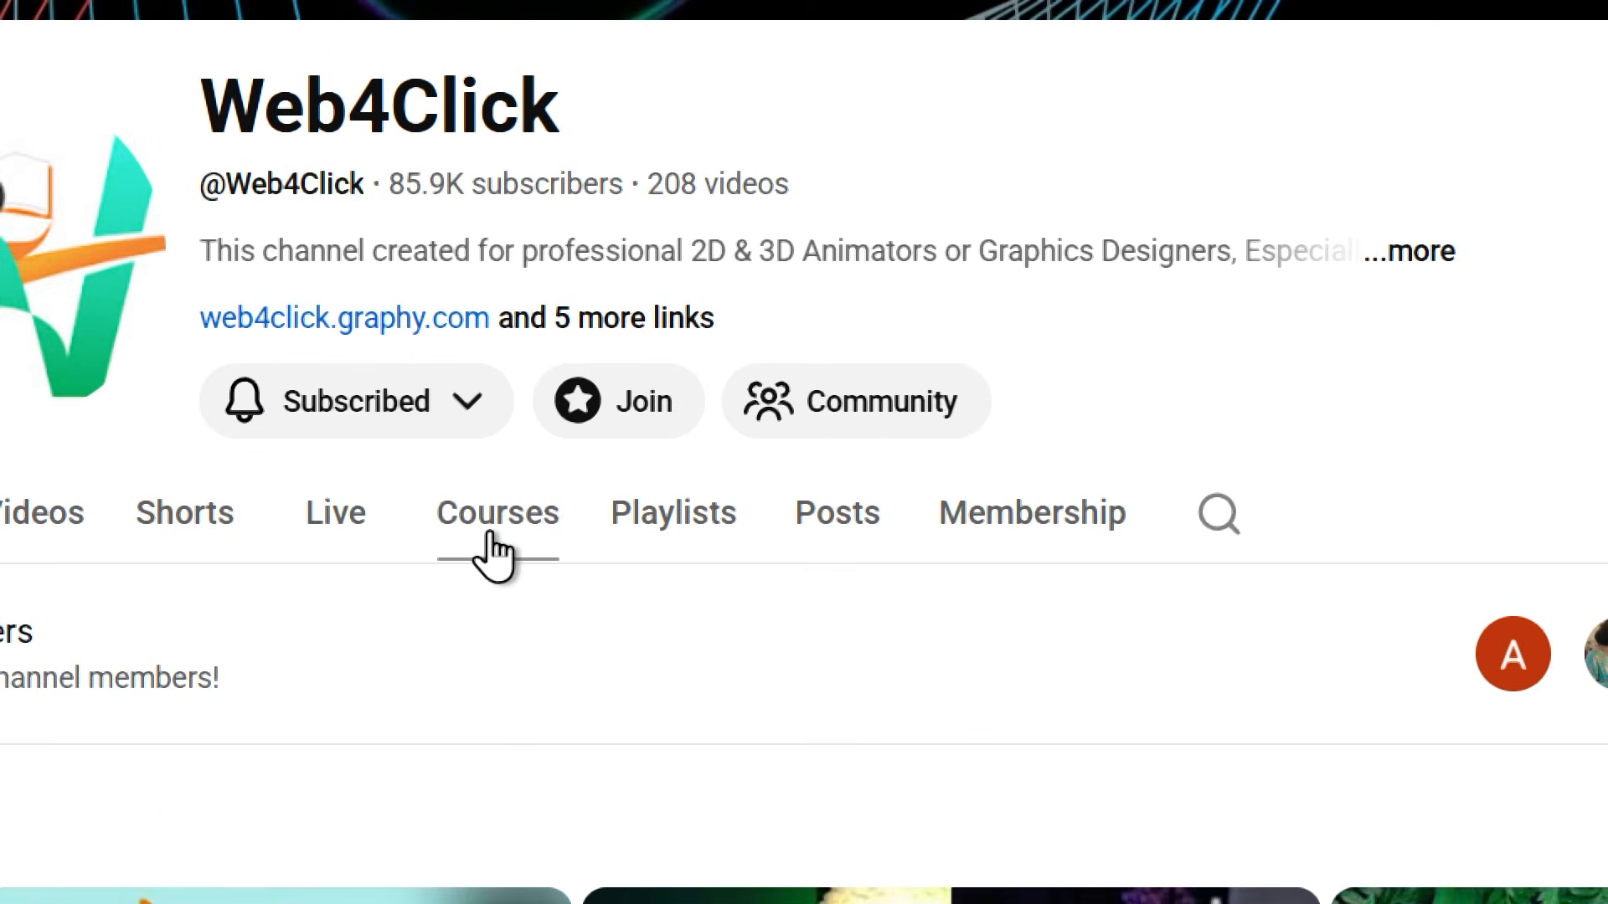
left_click(492, 528)
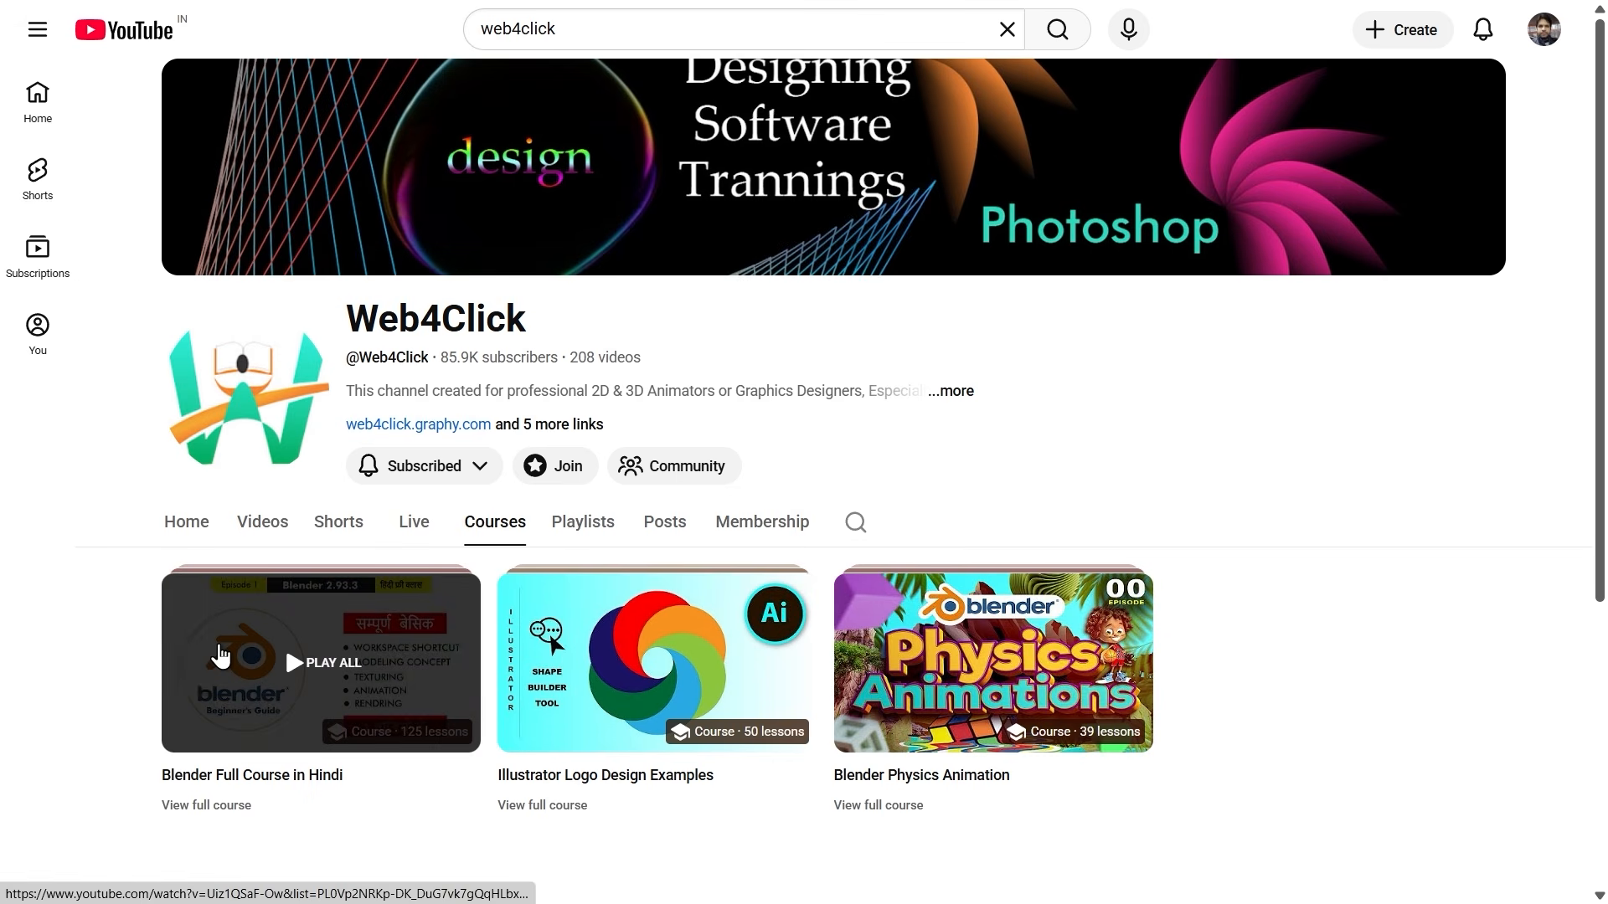
left_click(221, 656)
left_click_drag(1568, 287, 1569, 388)
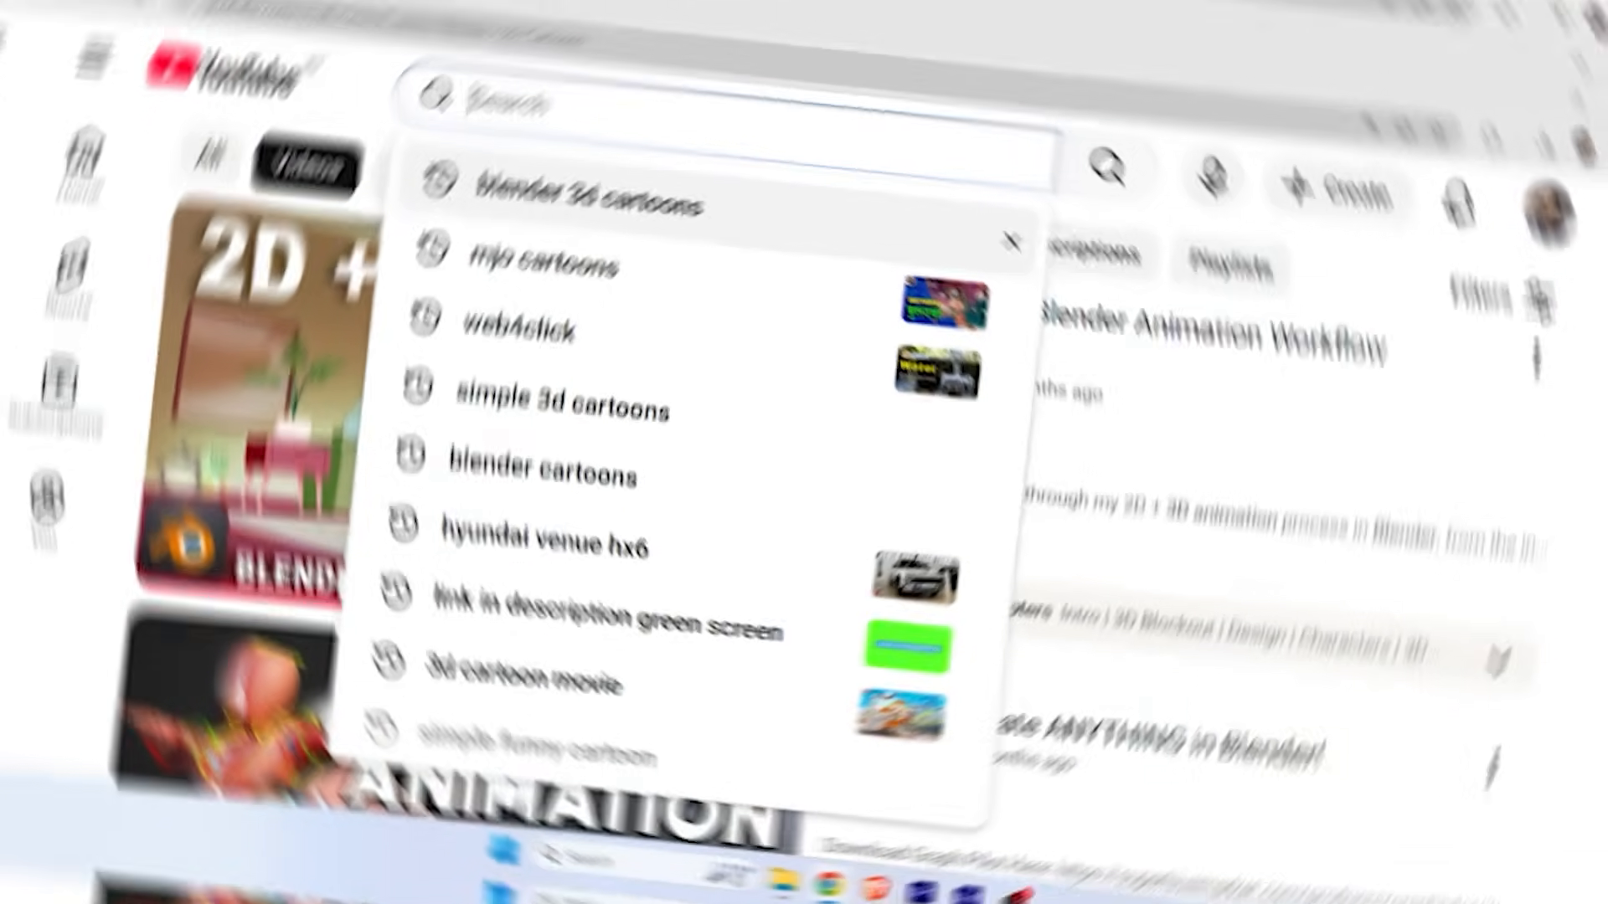
Search YouTube for "simple 3d Cartoons" and look through the cartoon videos.
type("simple ")
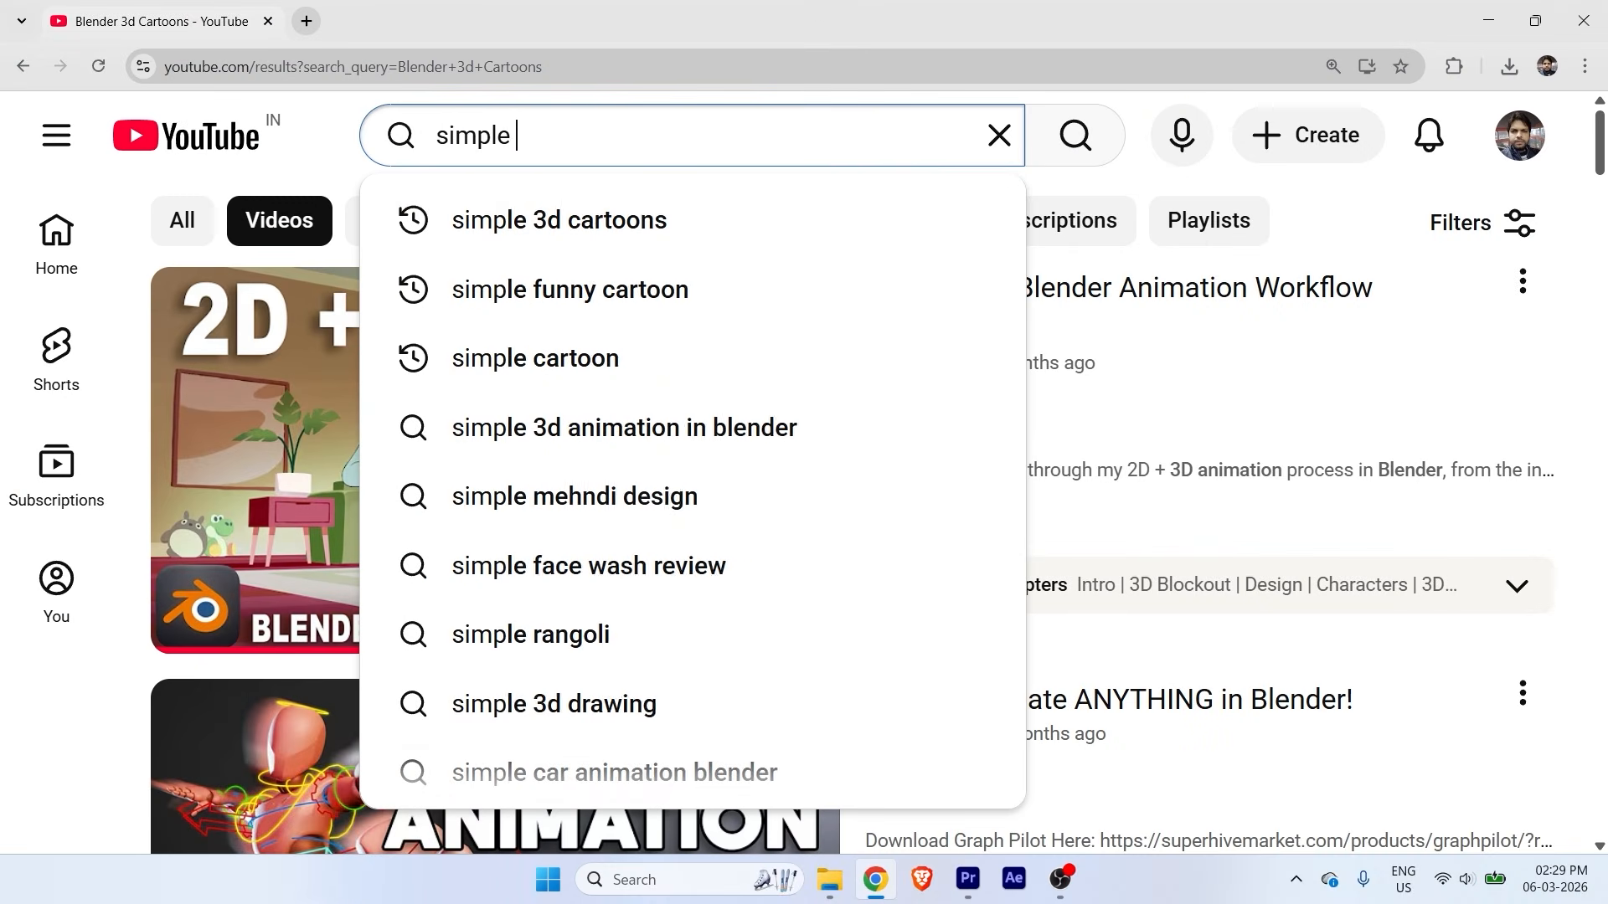
type("3d Cartoons")
key("Return")
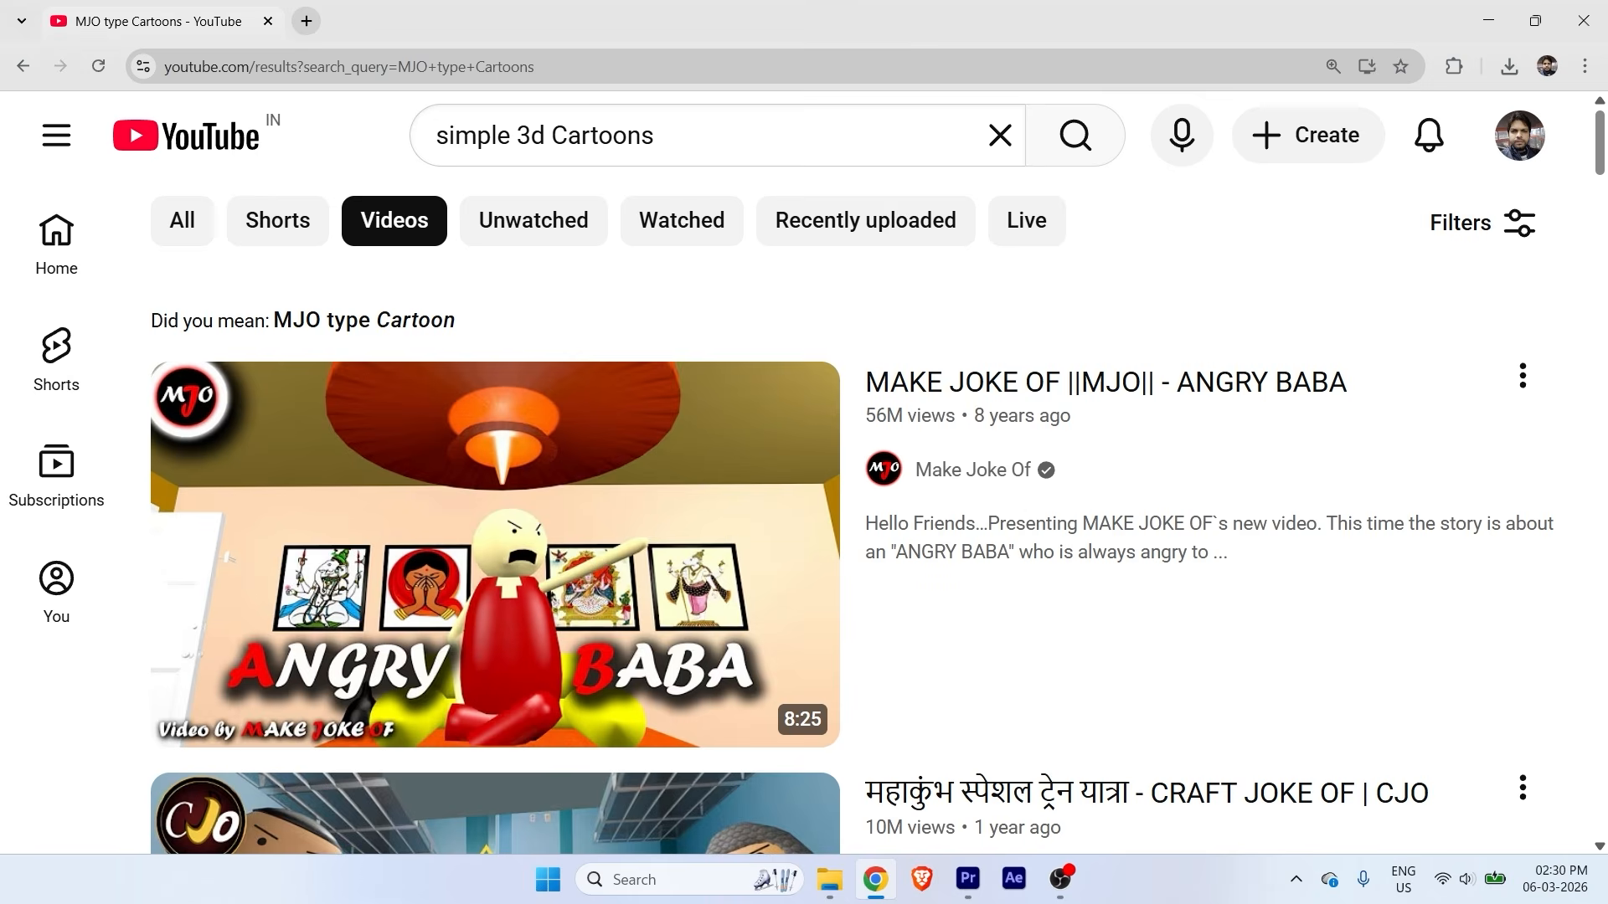
scroll(804, 502, "down", 10)
scroll(804, 502, "down", 20)
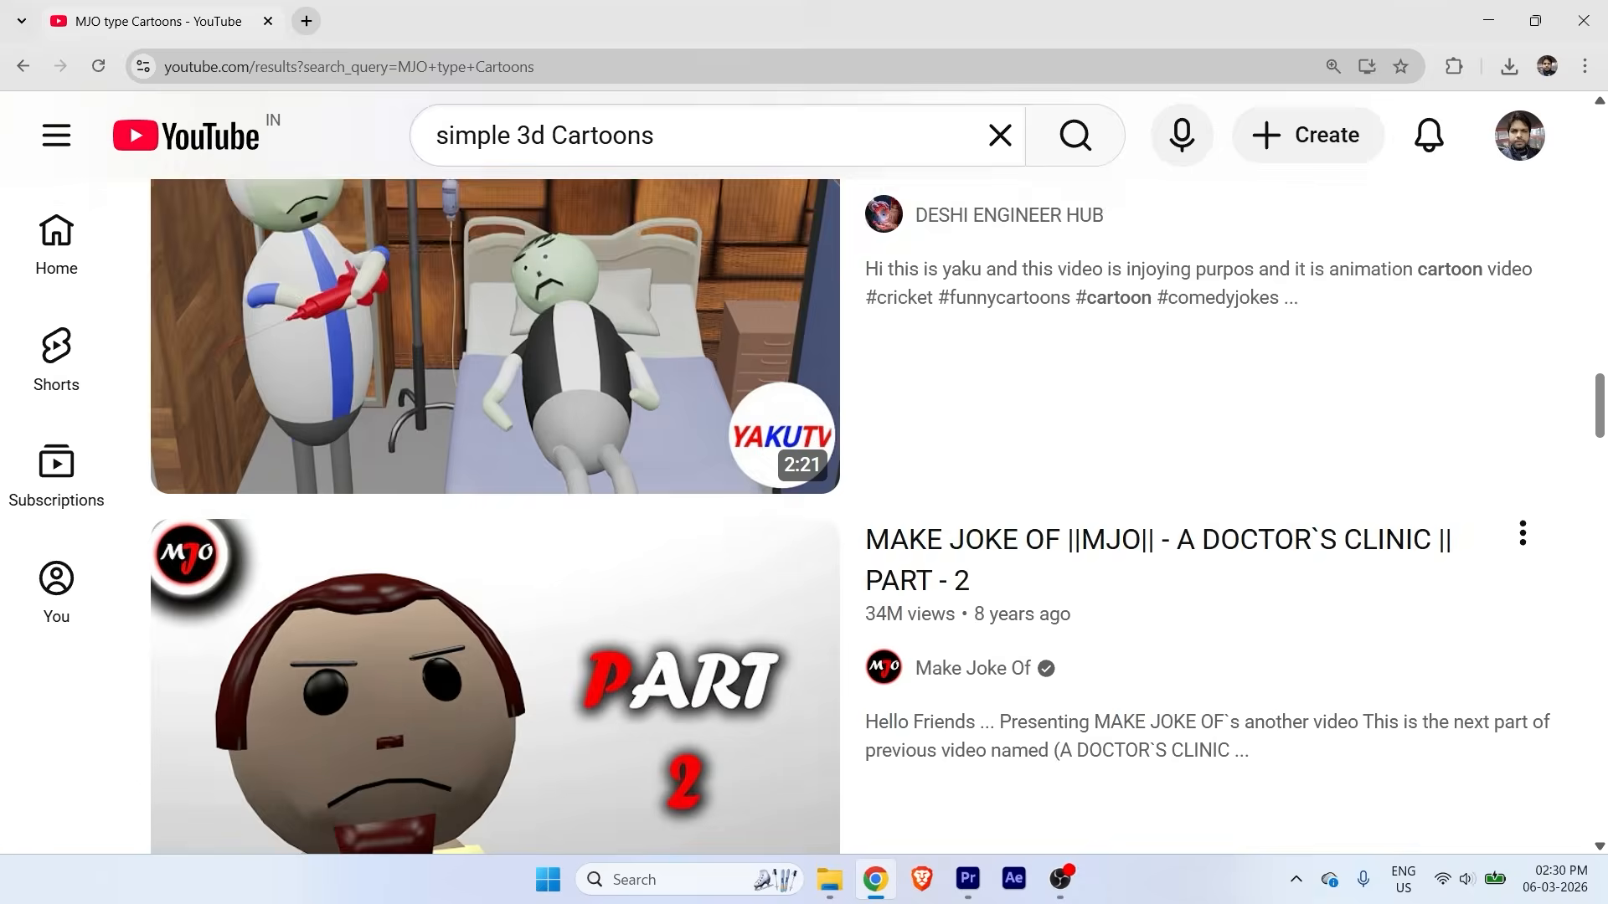
Search Google for "Madhav Production", open its website and go to its course section.
type("Madhav Production")
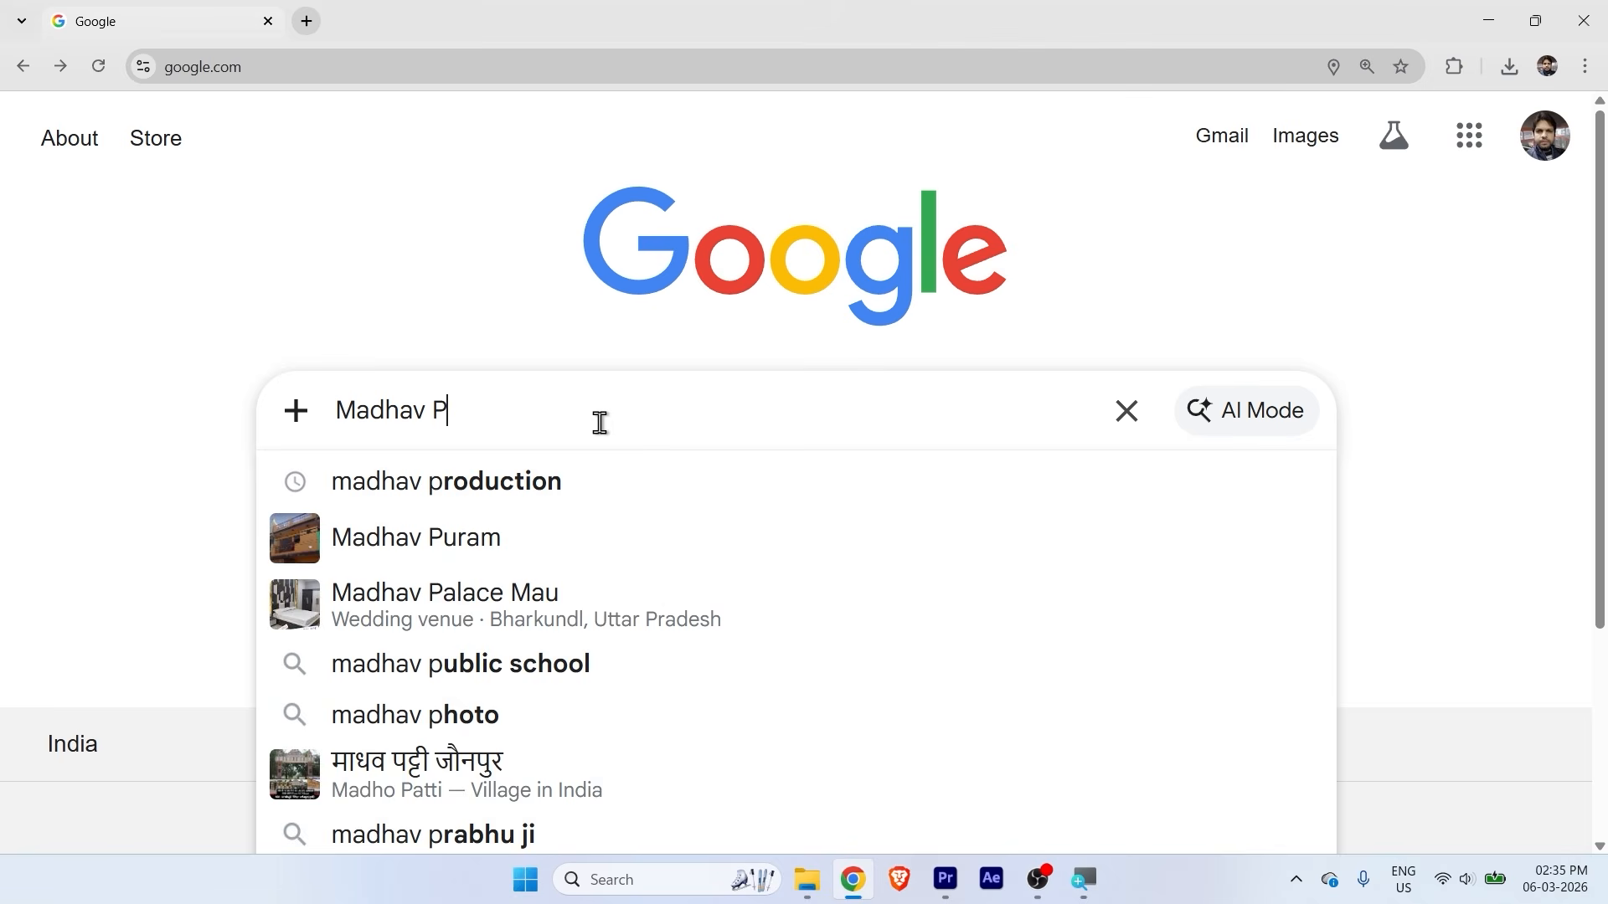
key("Return")
left_click(335, 456)
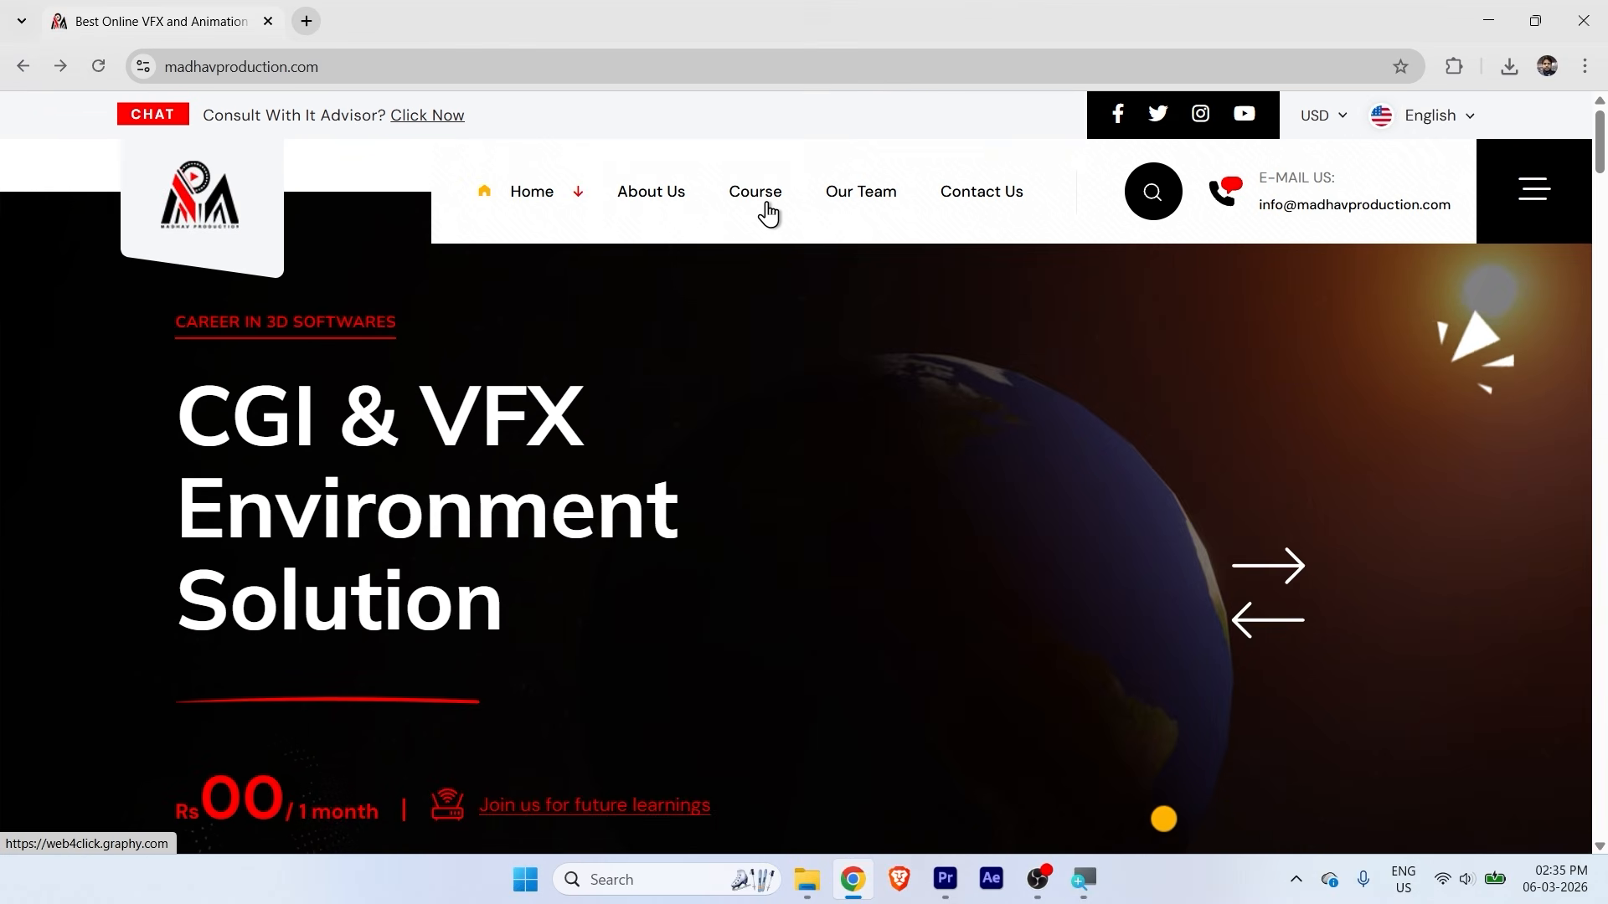
left_click(764, 201)
Open the full course store and look through the Blender animation courses and the course site's home page.
left_click_drag(1606, 154, 1606, 251)
left_click(795, 746)
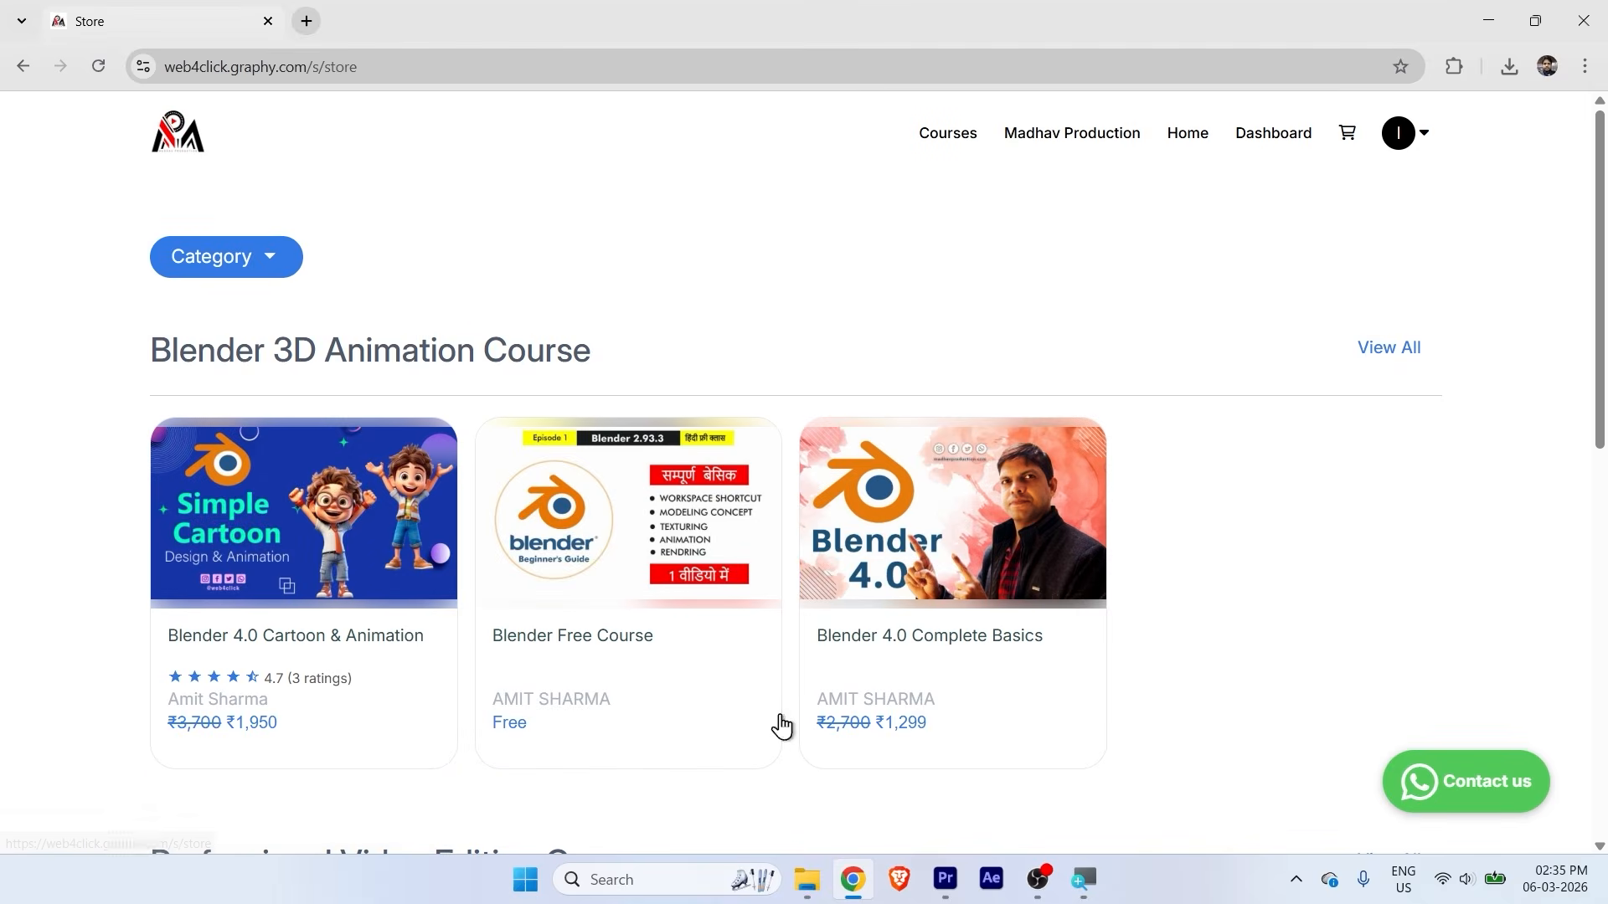
scroll(779, 721, "down", 7)
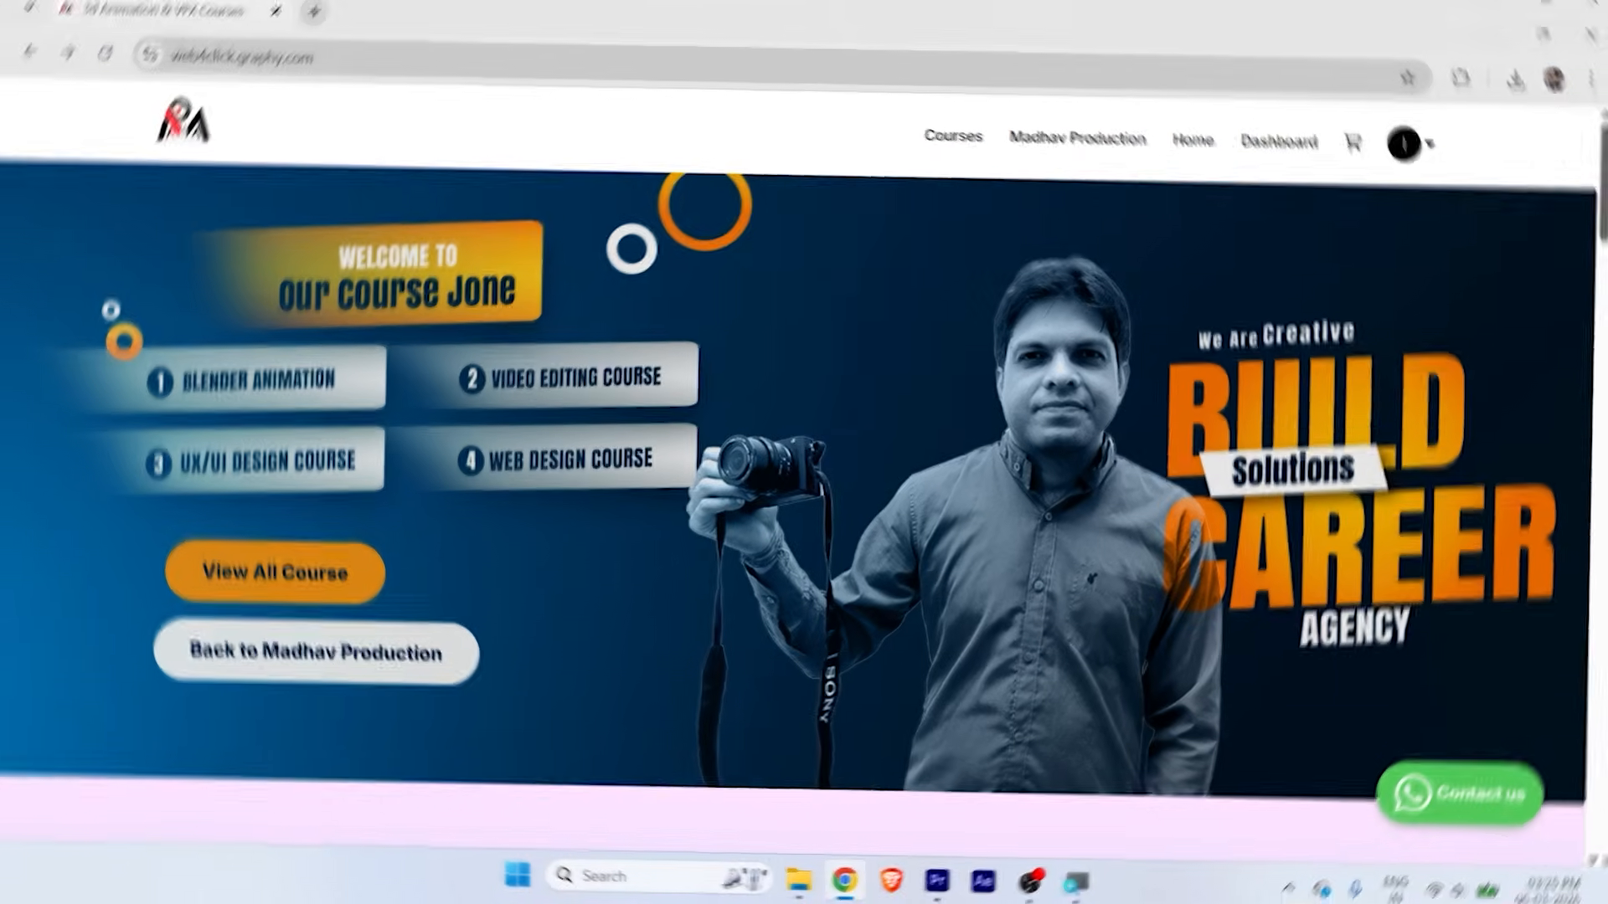
scroll(1160, 387, "down", 7)
left_click(1160, 387)
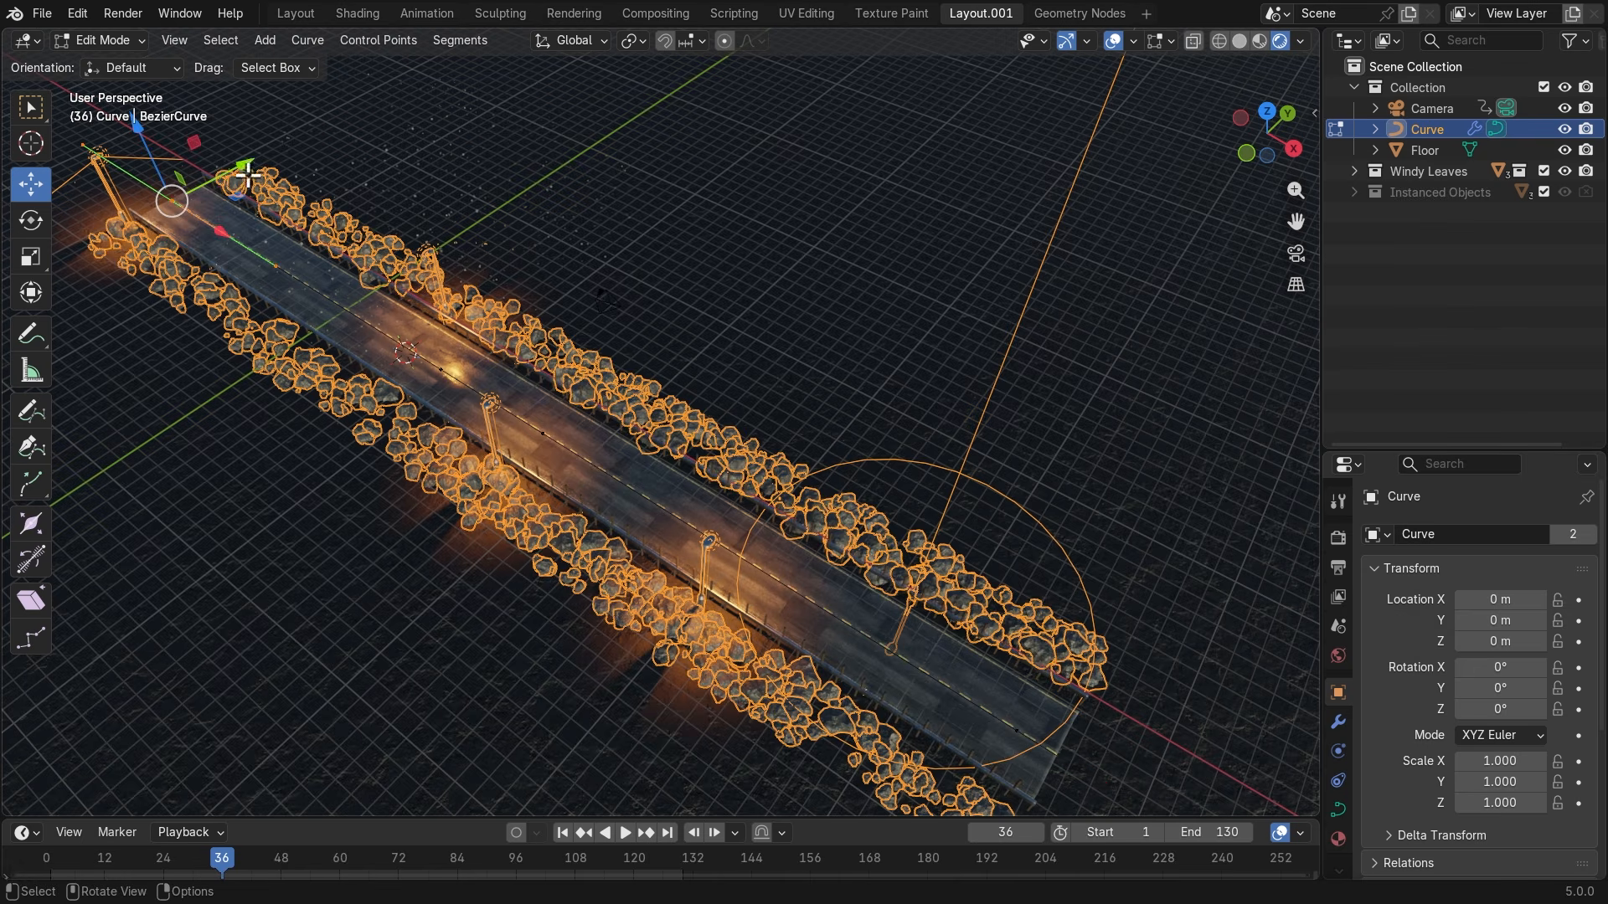
In Blender, move the control points of the road's curve to bend the straight road.
key("g")
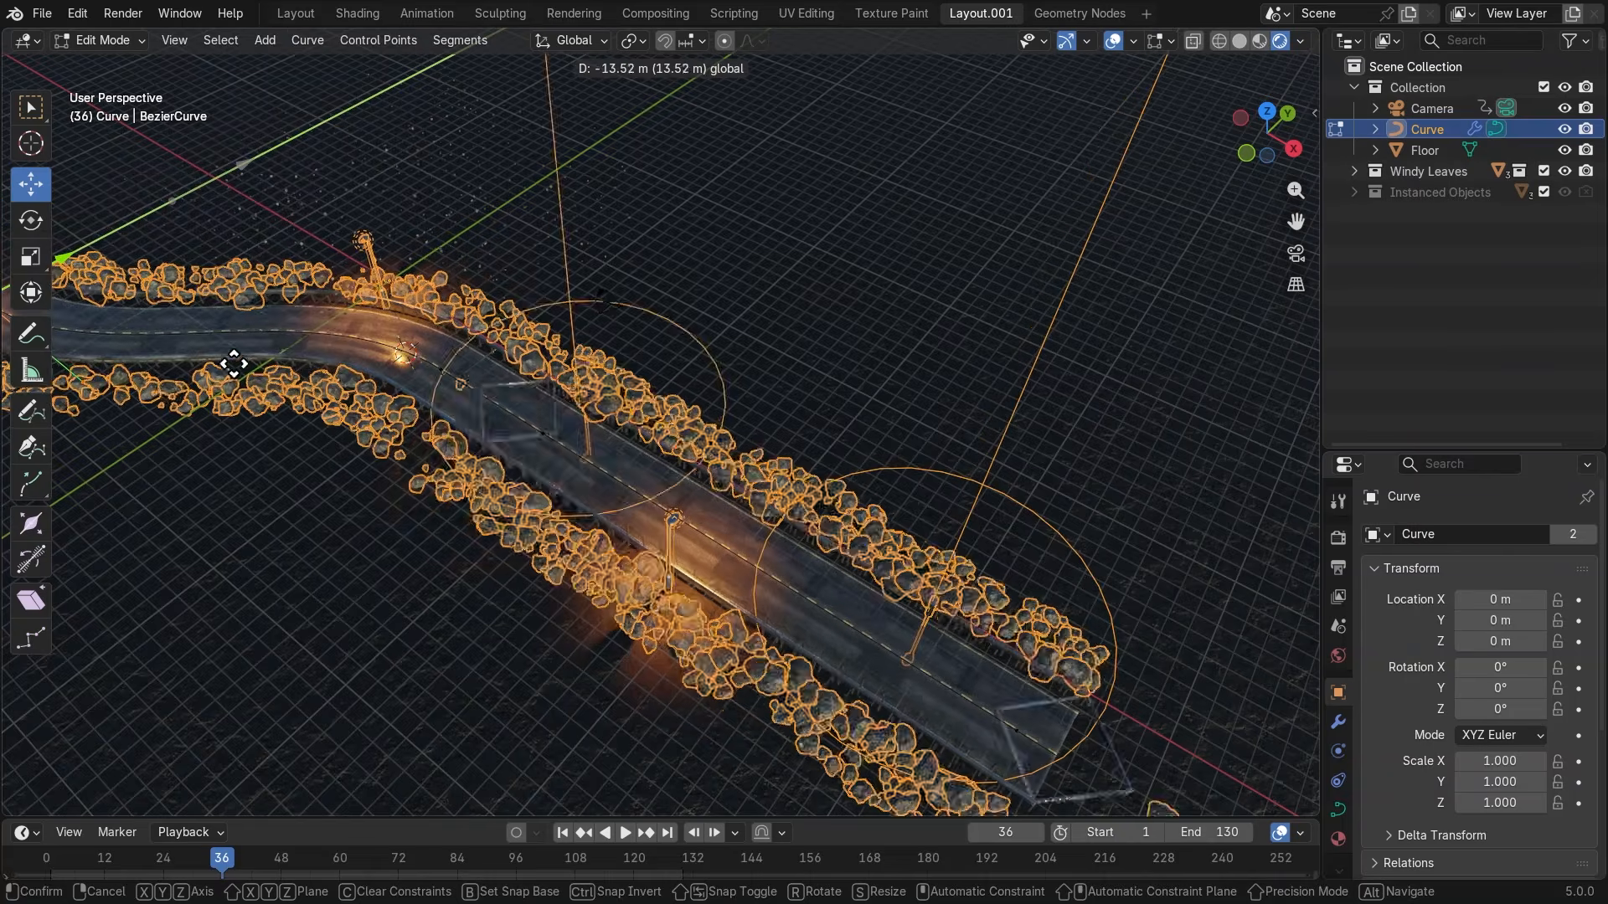
left_click(661, 263)
middle_click_drag(661, 262, 673, 315, "shift")
key("g")
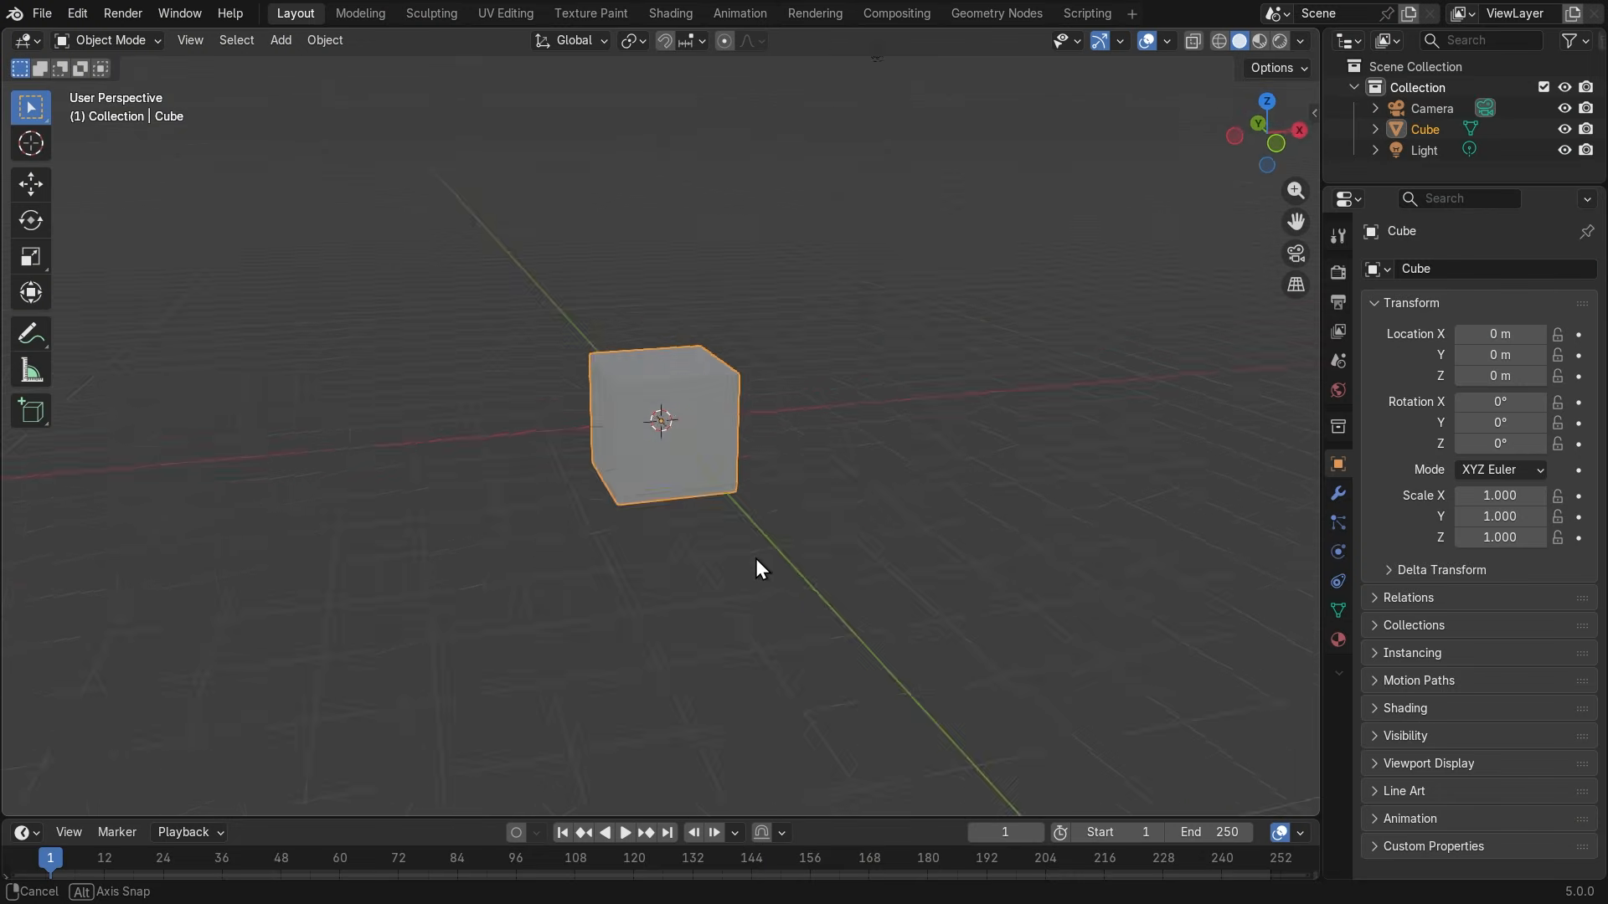
Delete the default cube, camera and light from the new scene.
middle_click_drag(757, 561, 658, 606)
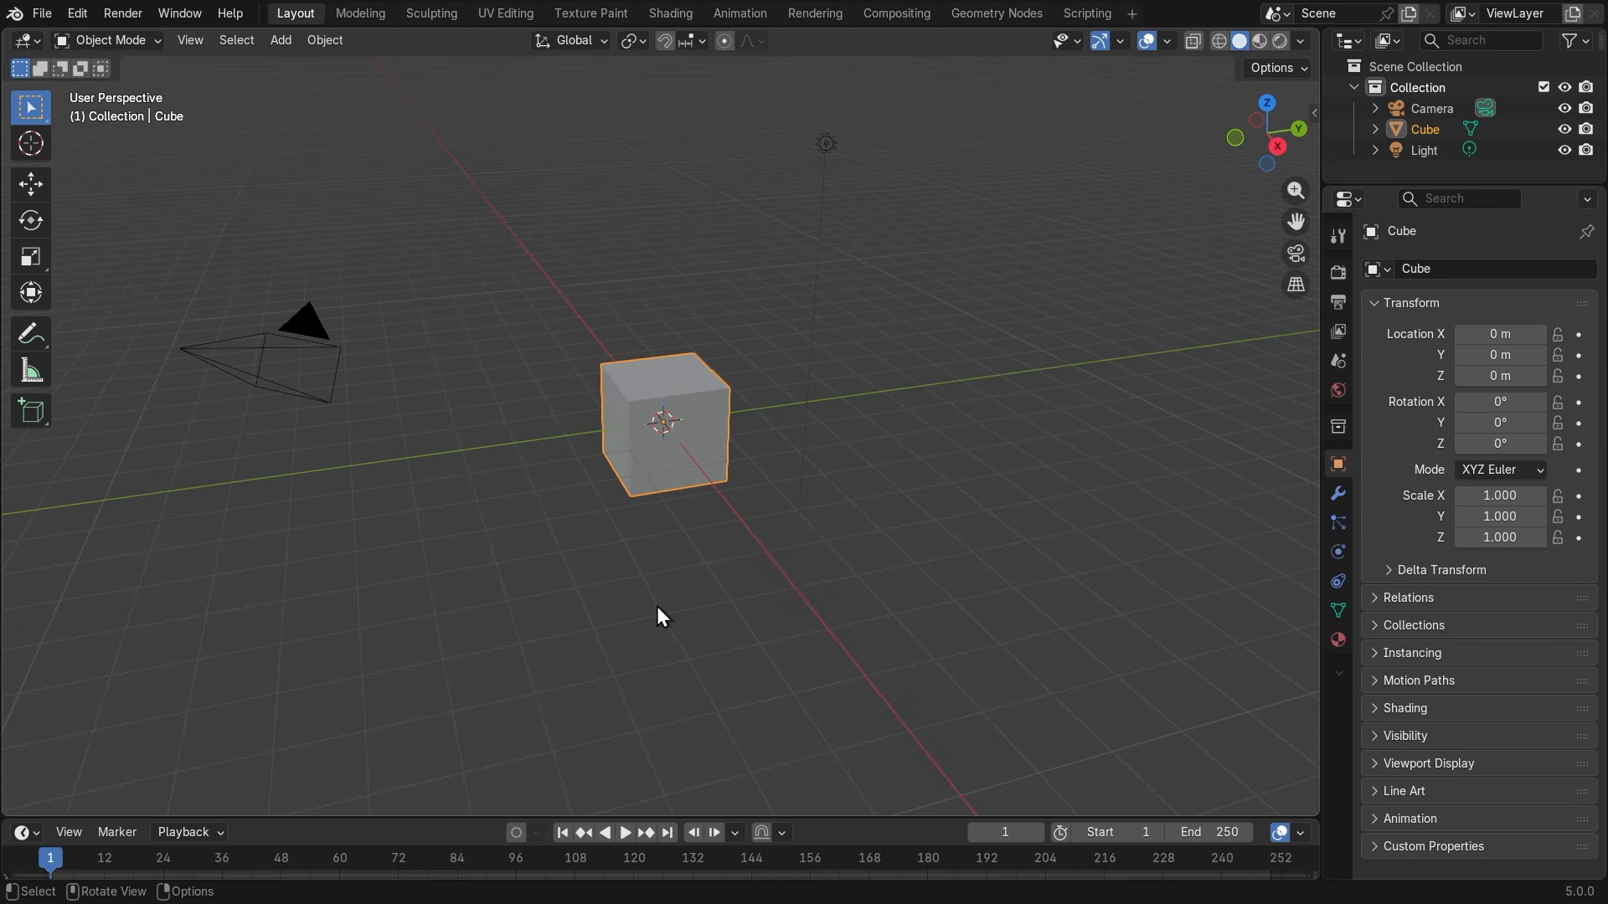
key("a")
key("Delete")
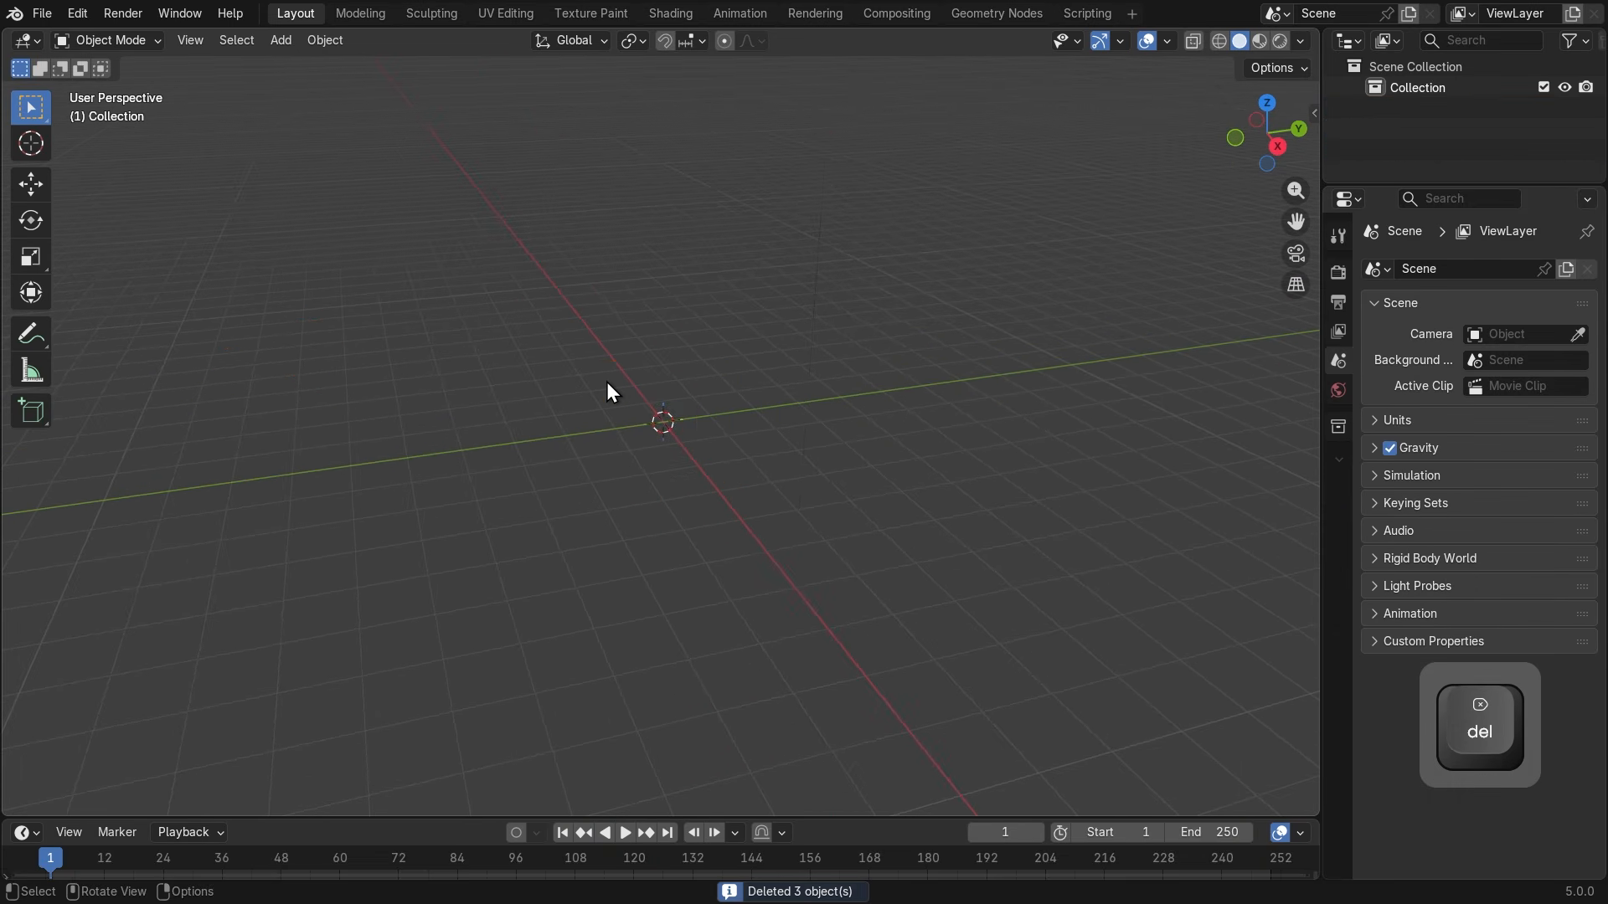
Add a Bézier curve to the empty scene at the world origin.
key("shift+a")
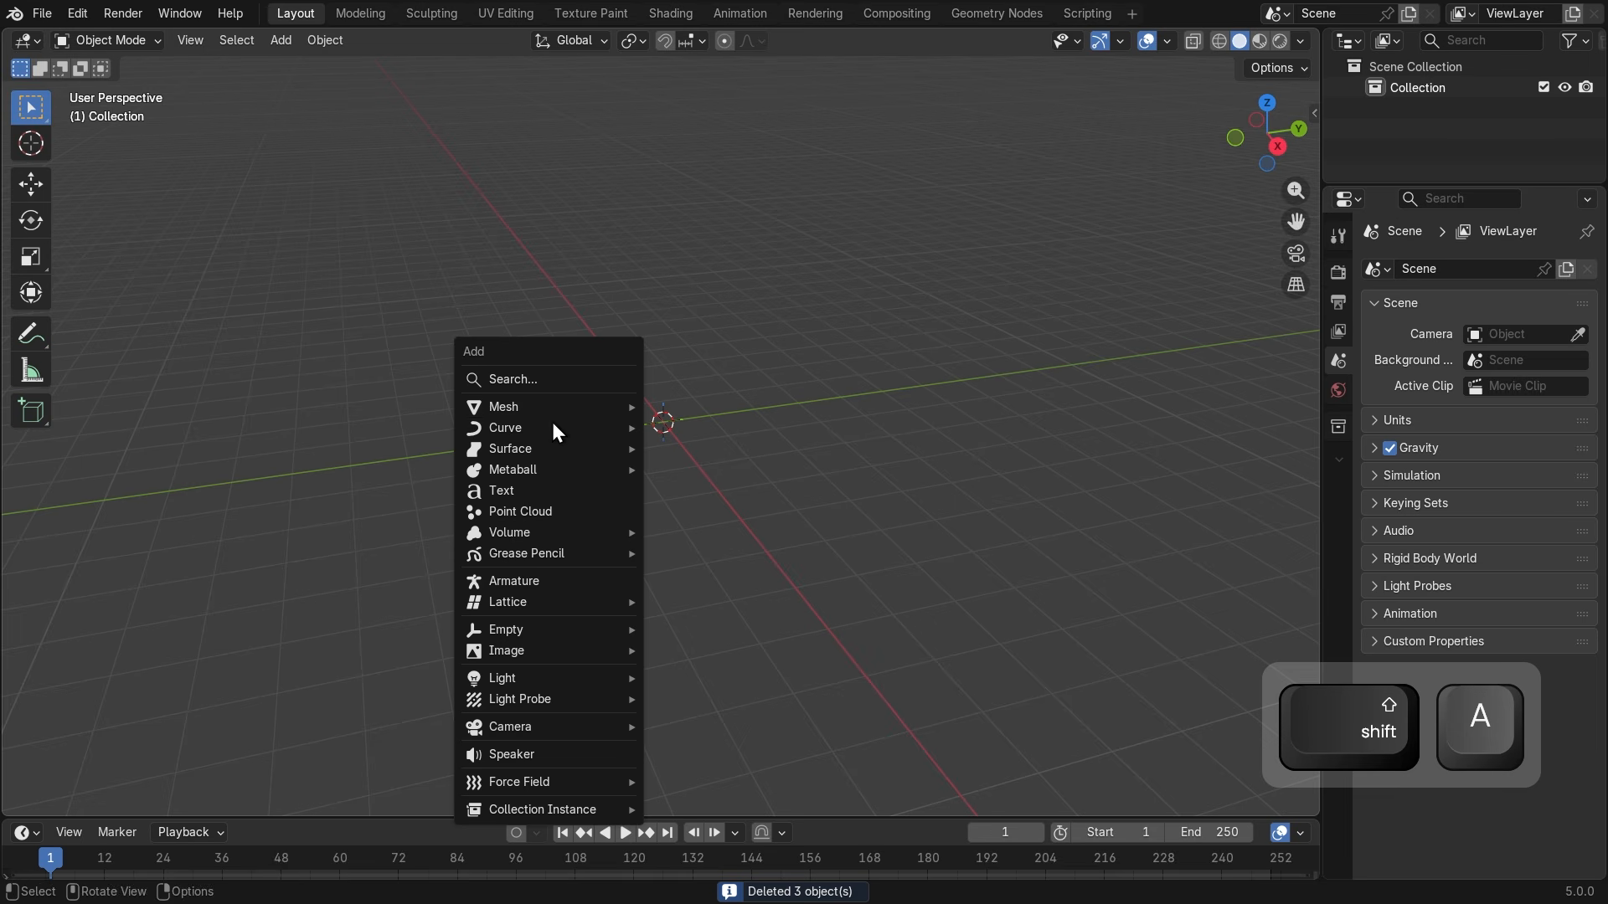
mouse_move(548, 433)
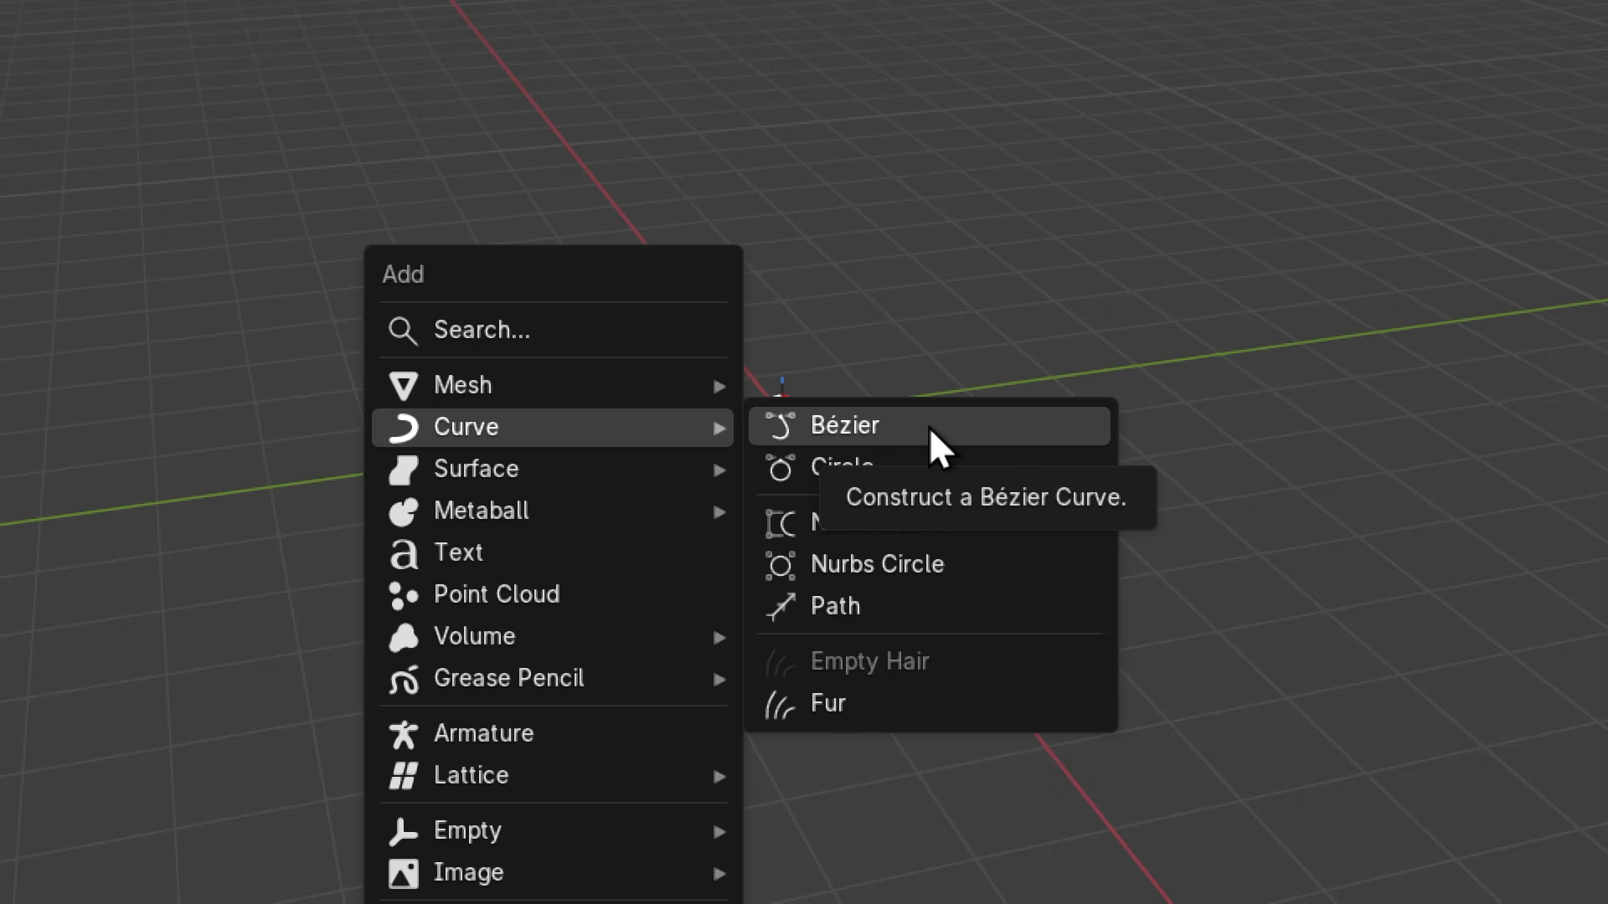
key("super+minus")
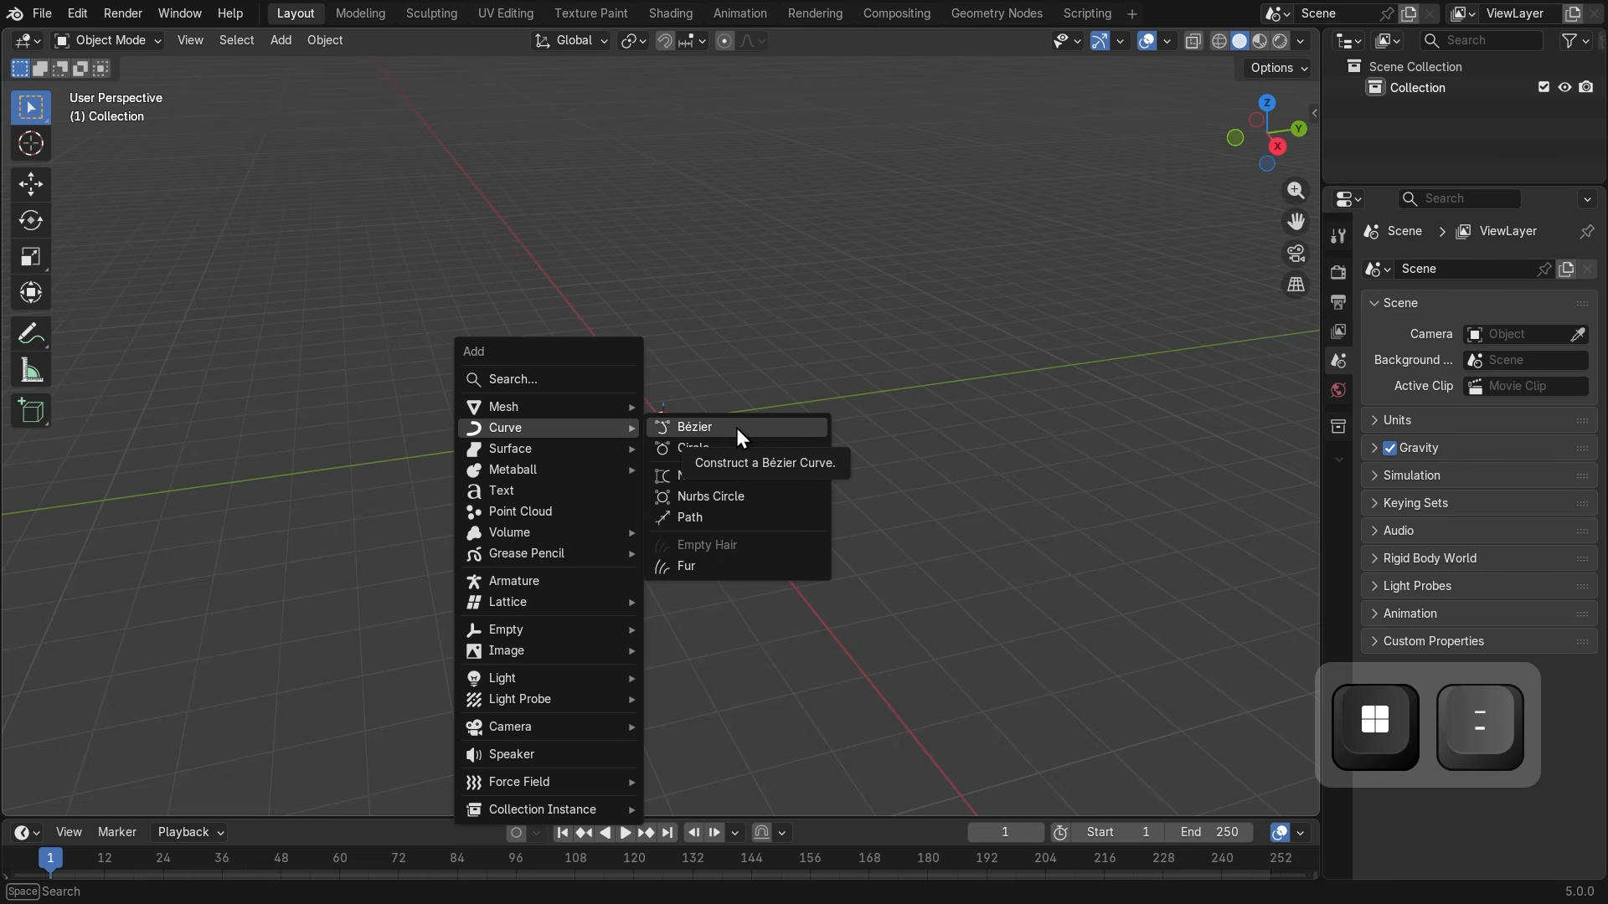
left_click(737, 428)
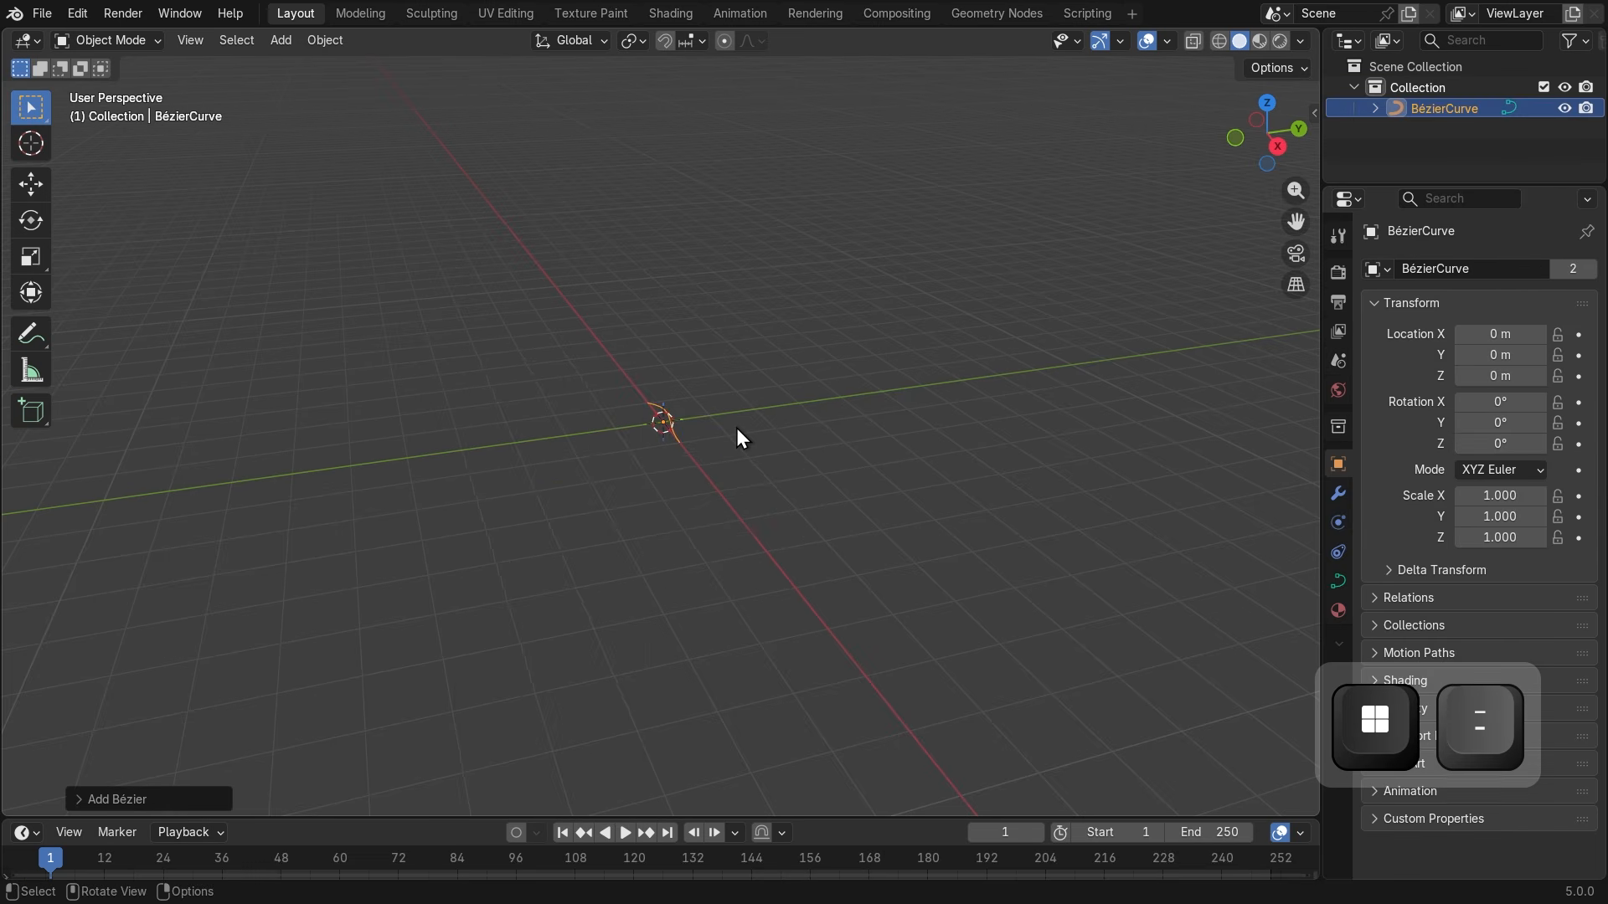
Examine the shape of the new Bézier curve up close from several viewing angles.
scroll(737, 430, "up", 5)
middle_click_drag(636, 470, 842, 500)
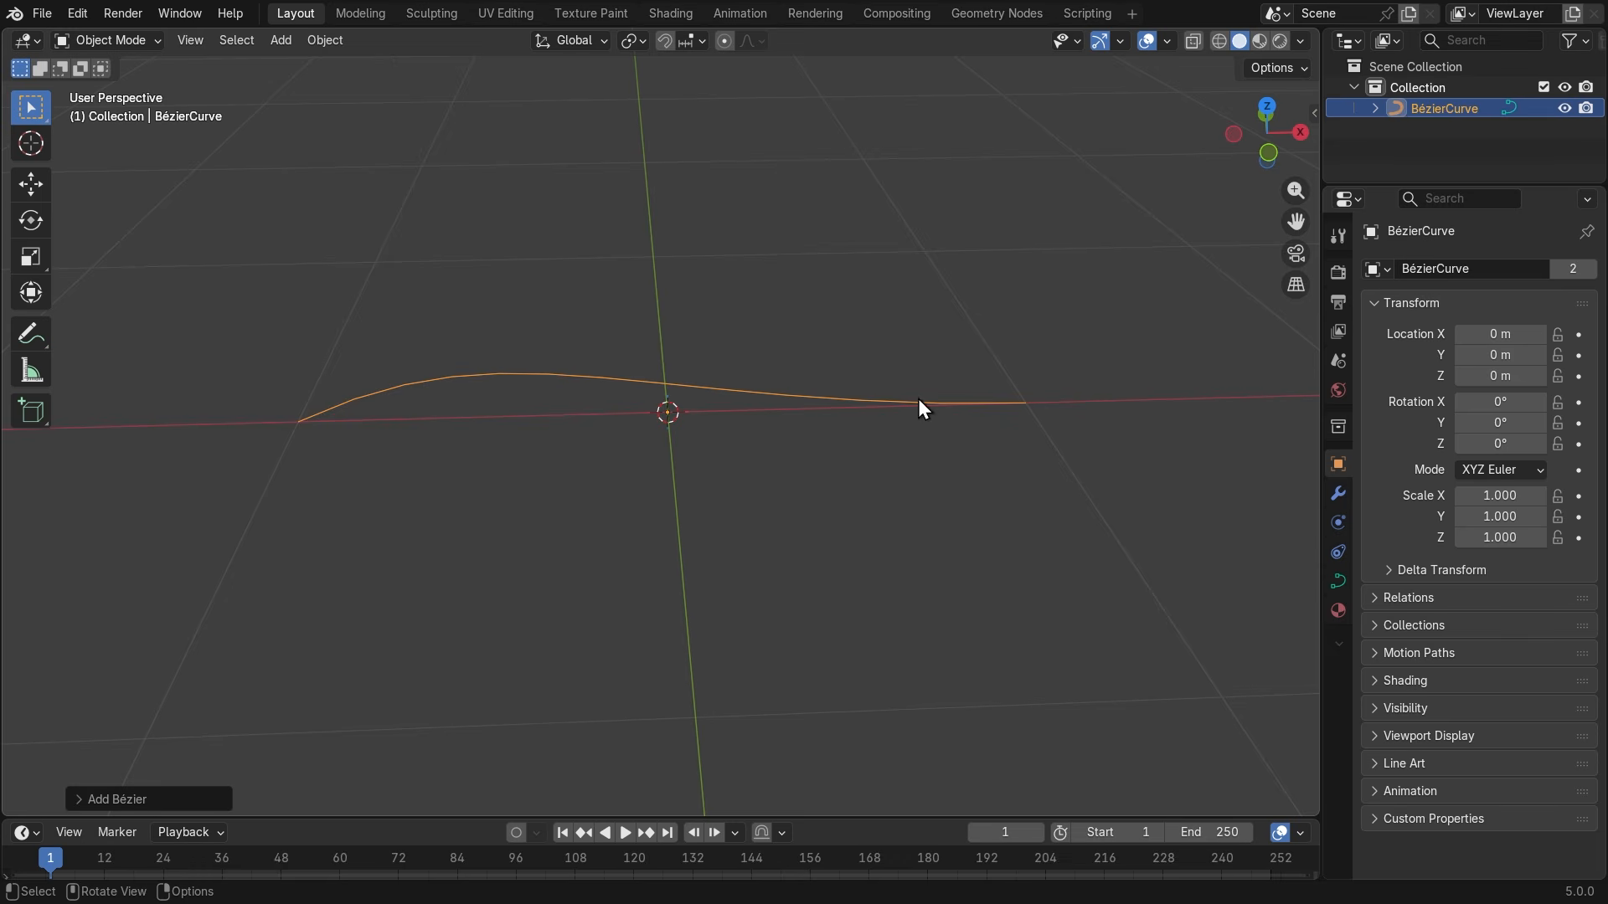
middle_click_drag(600, 440, 583, 478)
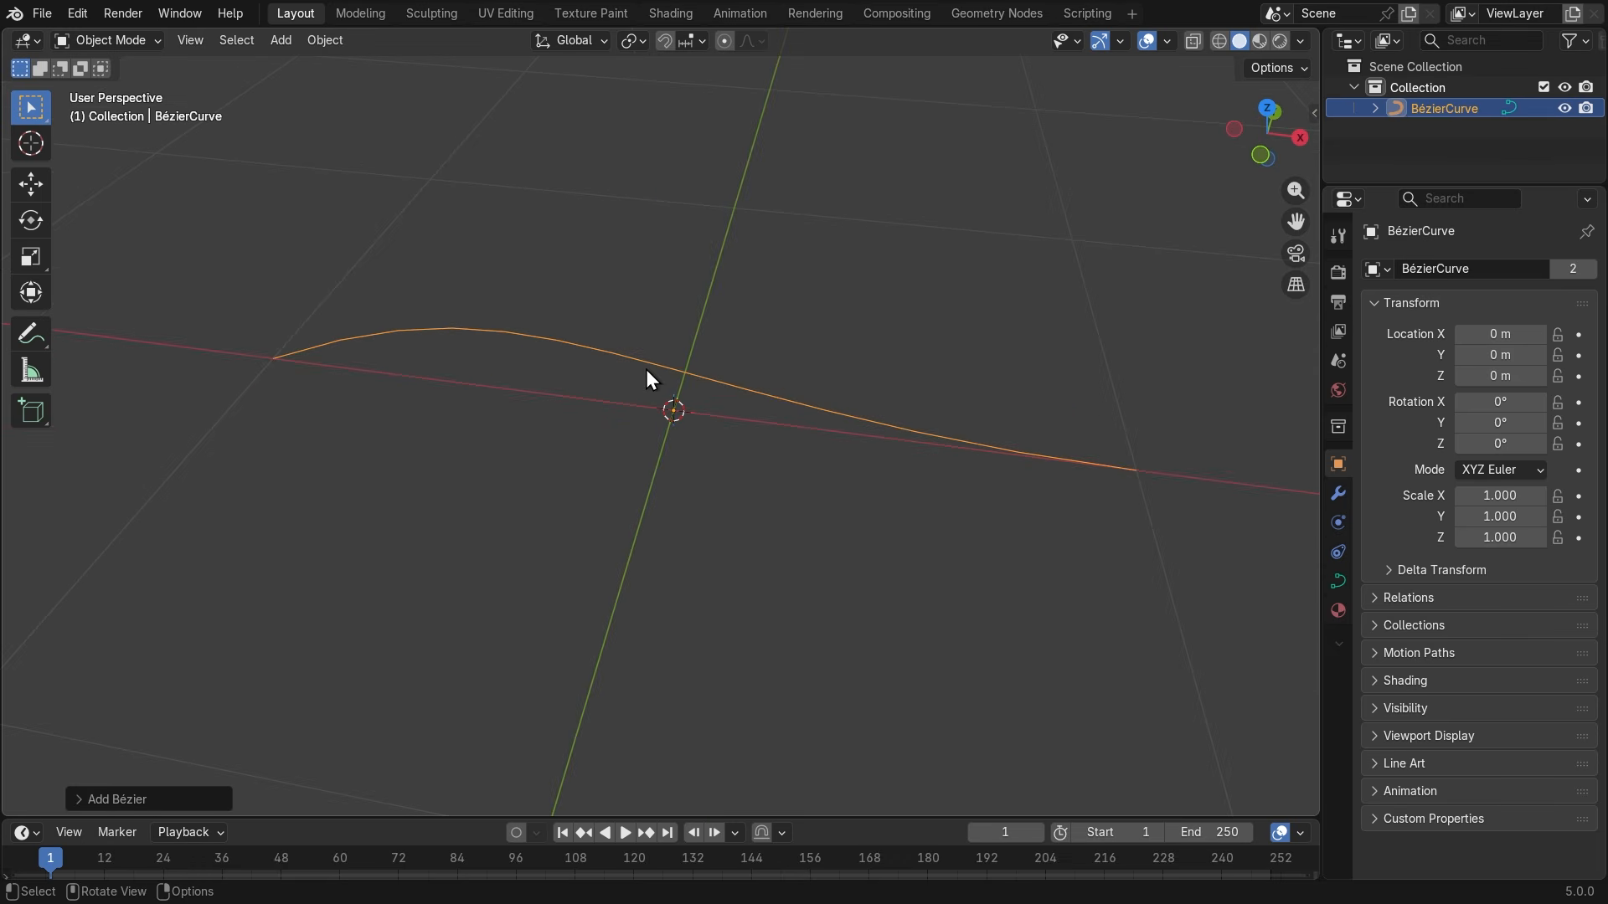
middle_click_drag(646, 369, 616, 399)
key("b")
left_click_drag(529, 428, 528, 432)
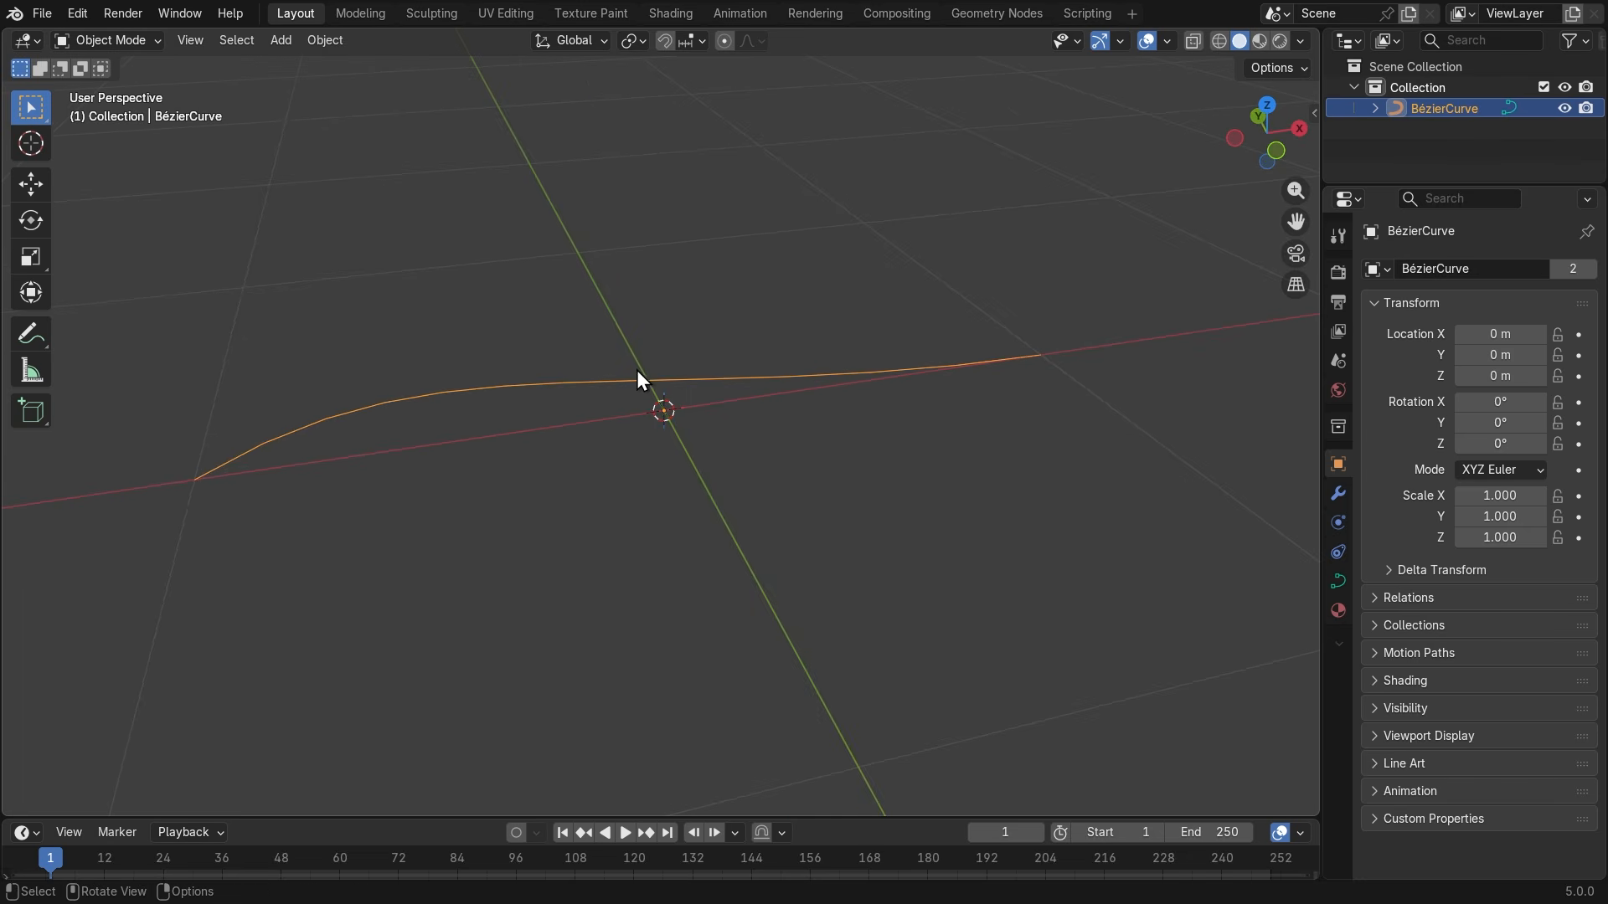
middle_click_drag(598, 387, 520, 390)
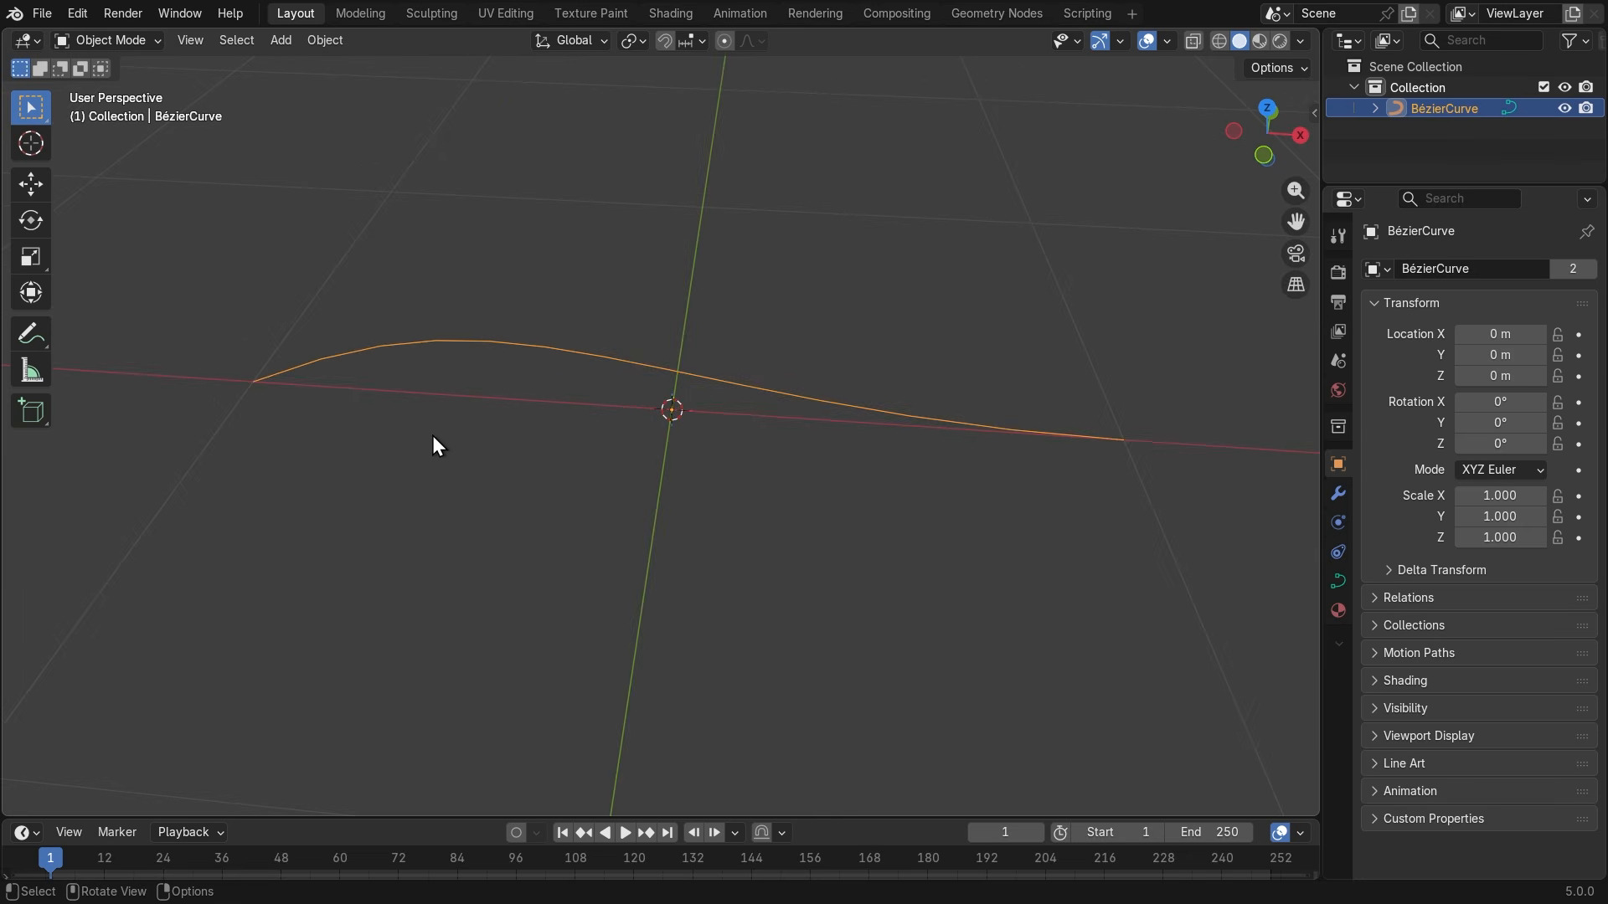
middle_click_drag(435, 445, 482, 500)
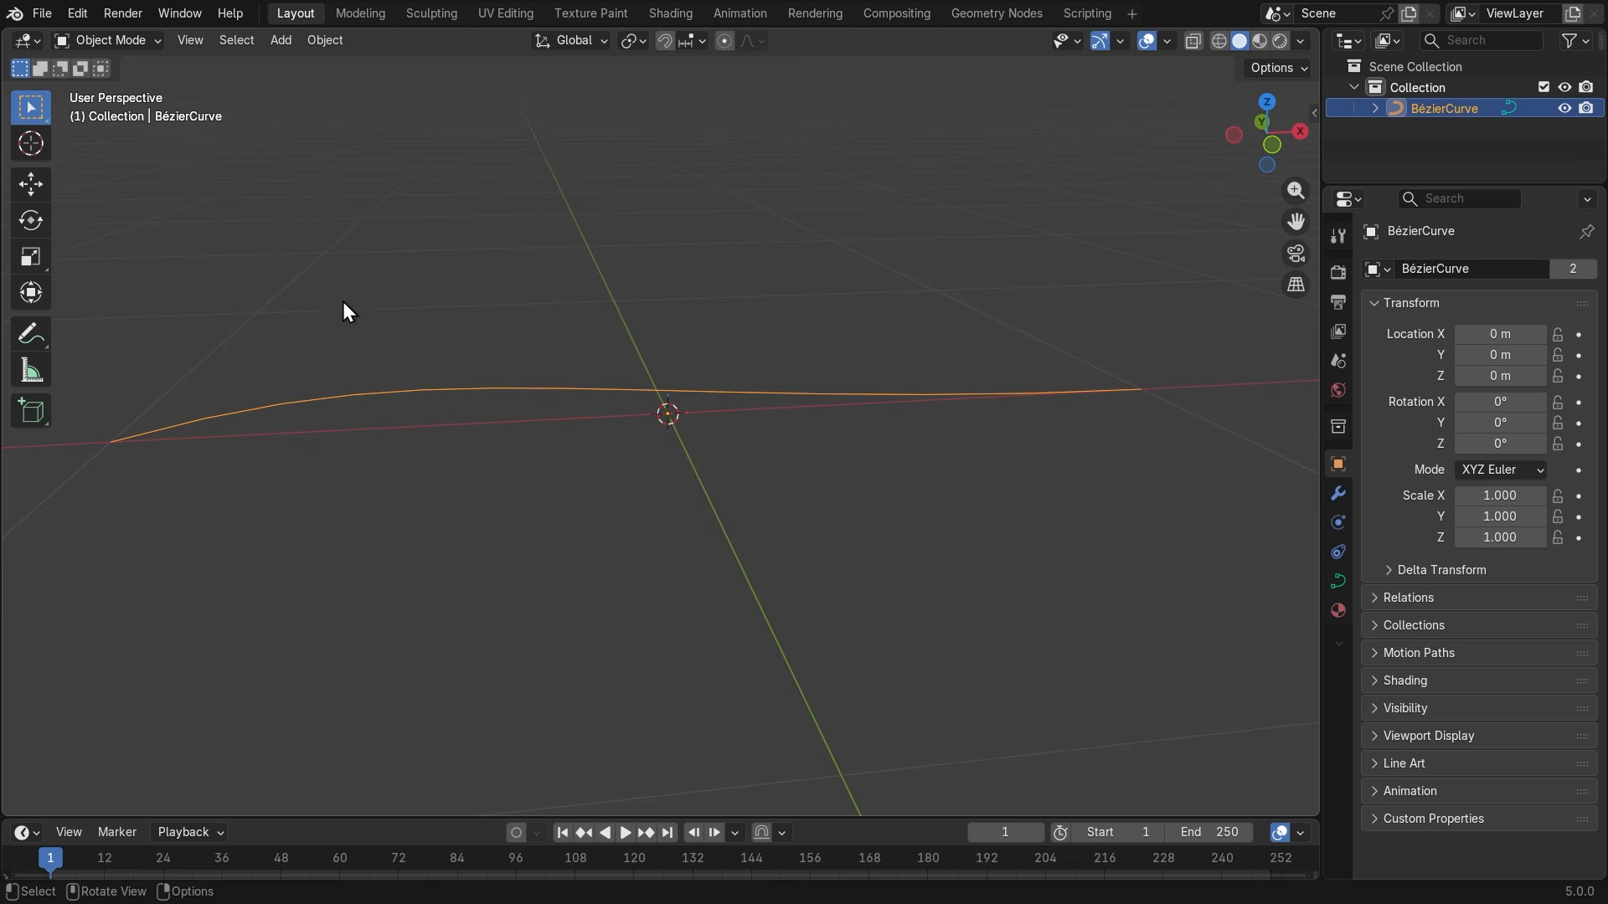
left_click_drag(344, 286, 796, 573)
middle_click_drag(822, 543, 724, 401)
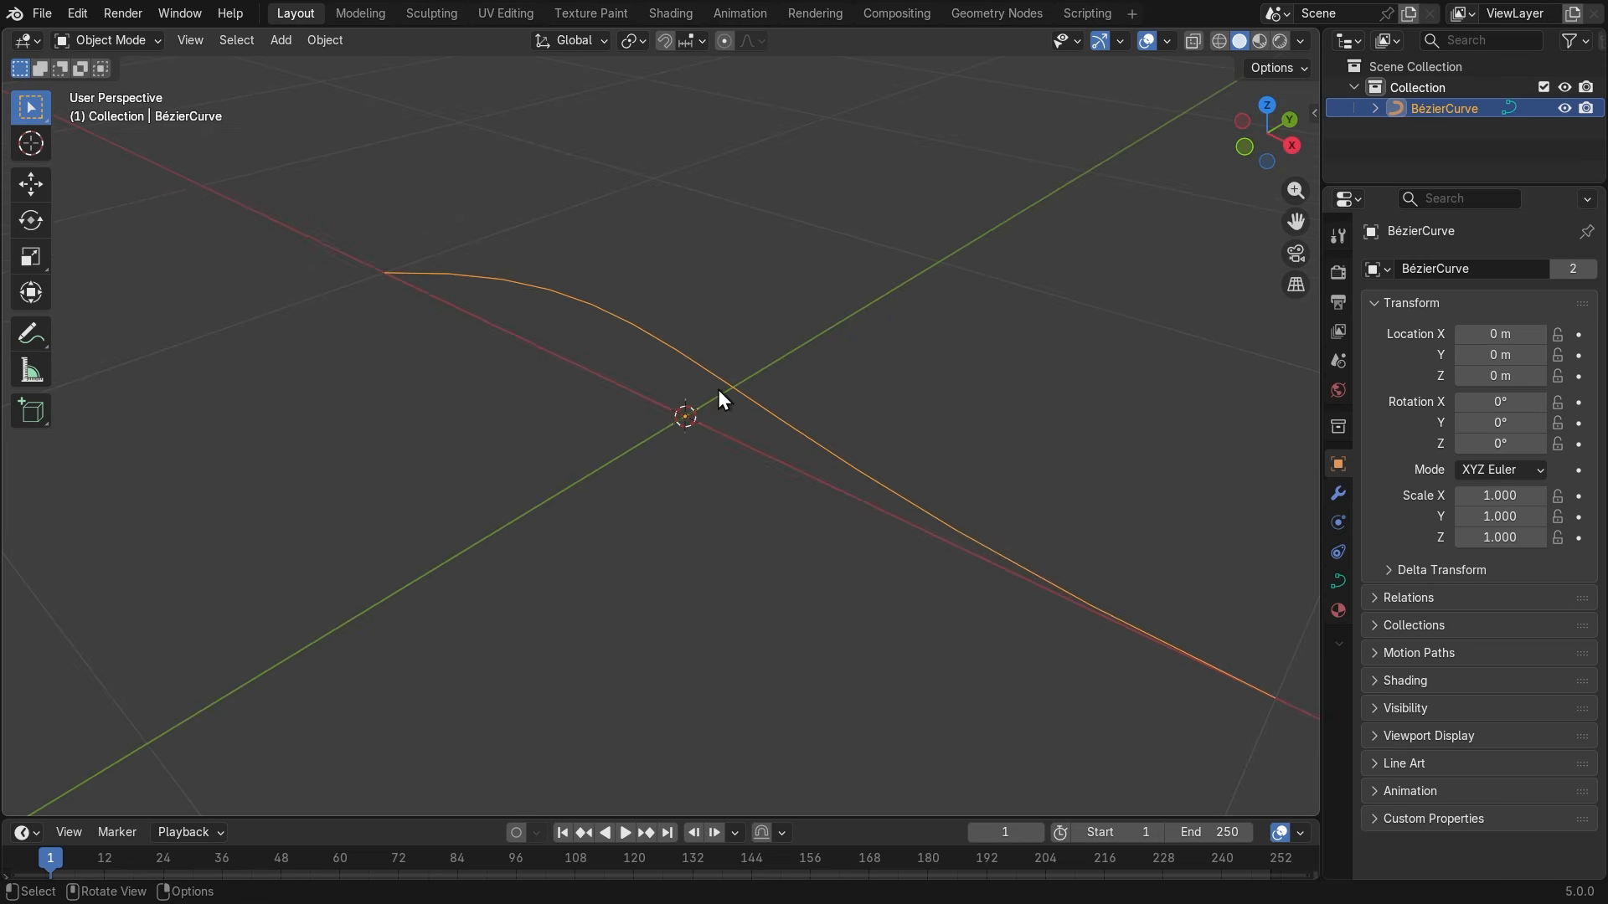
left_click_drag(862, 295, 658, 420)
middle_click_drag(585, 456, 685, 469)
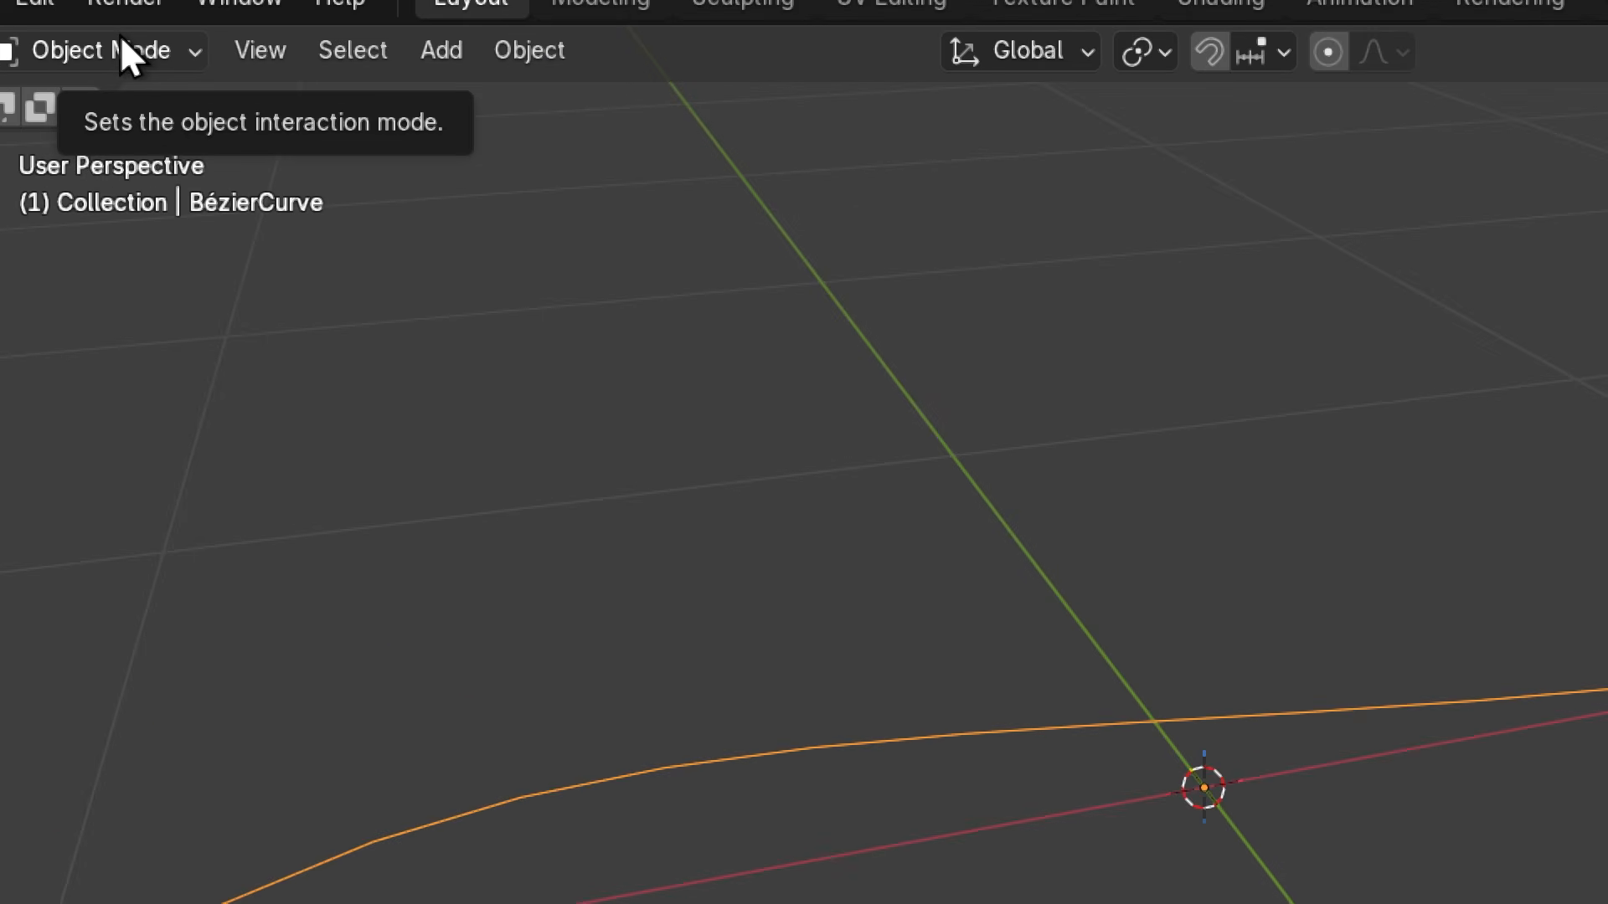
Switch the curve to Edit Mode and select its two end control points in turn to examine their handles.
left_click(242, 36)
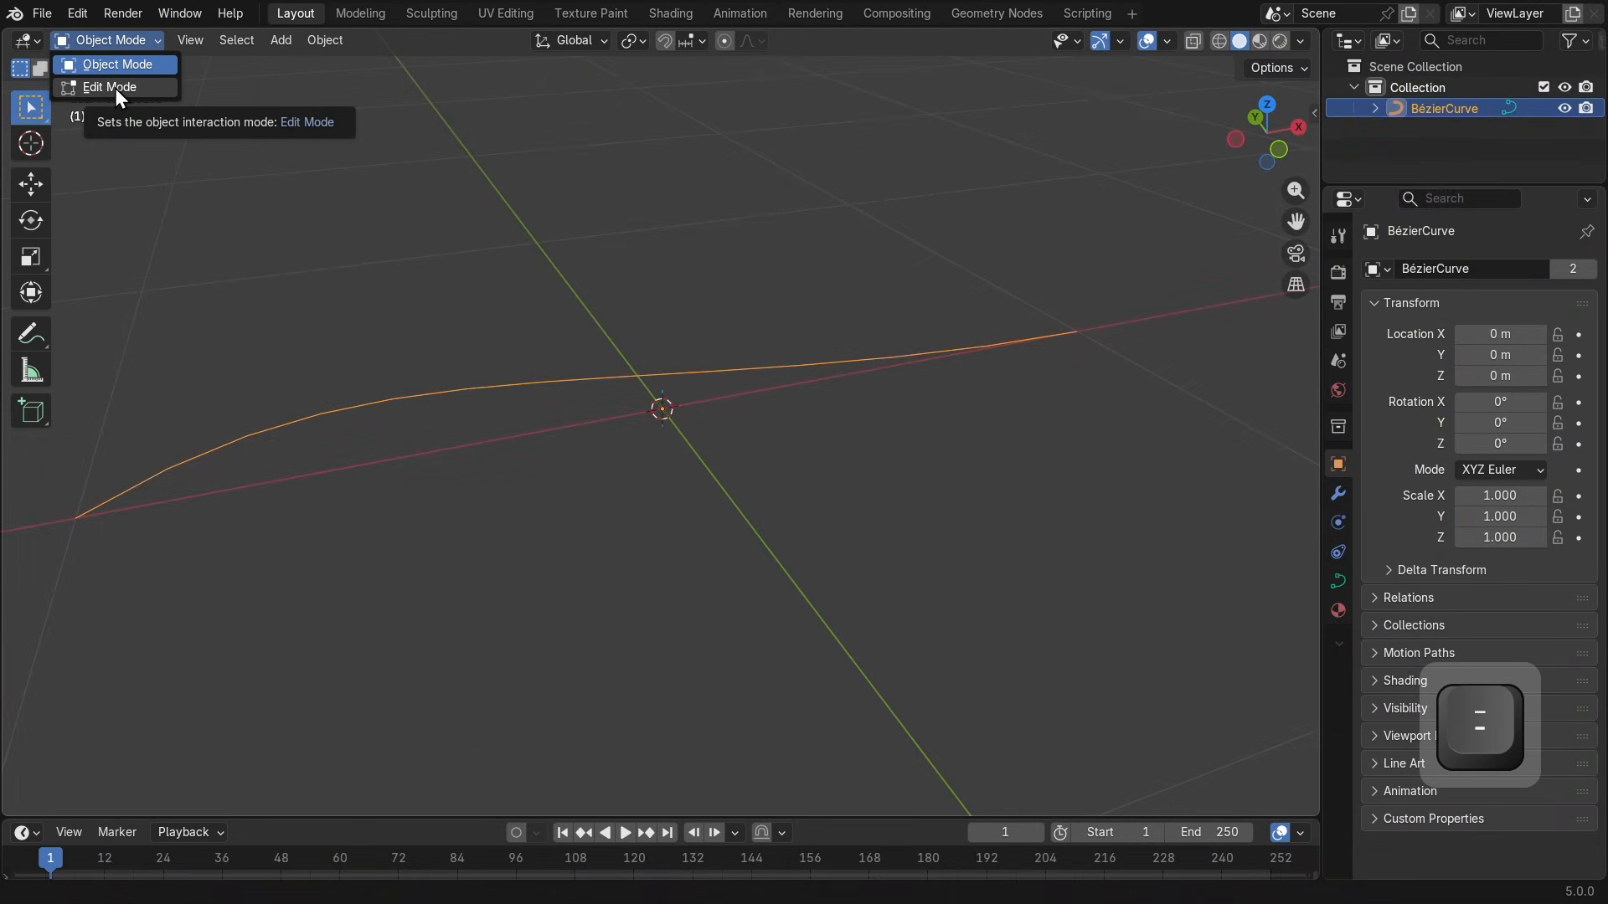
left_click(114, 87)
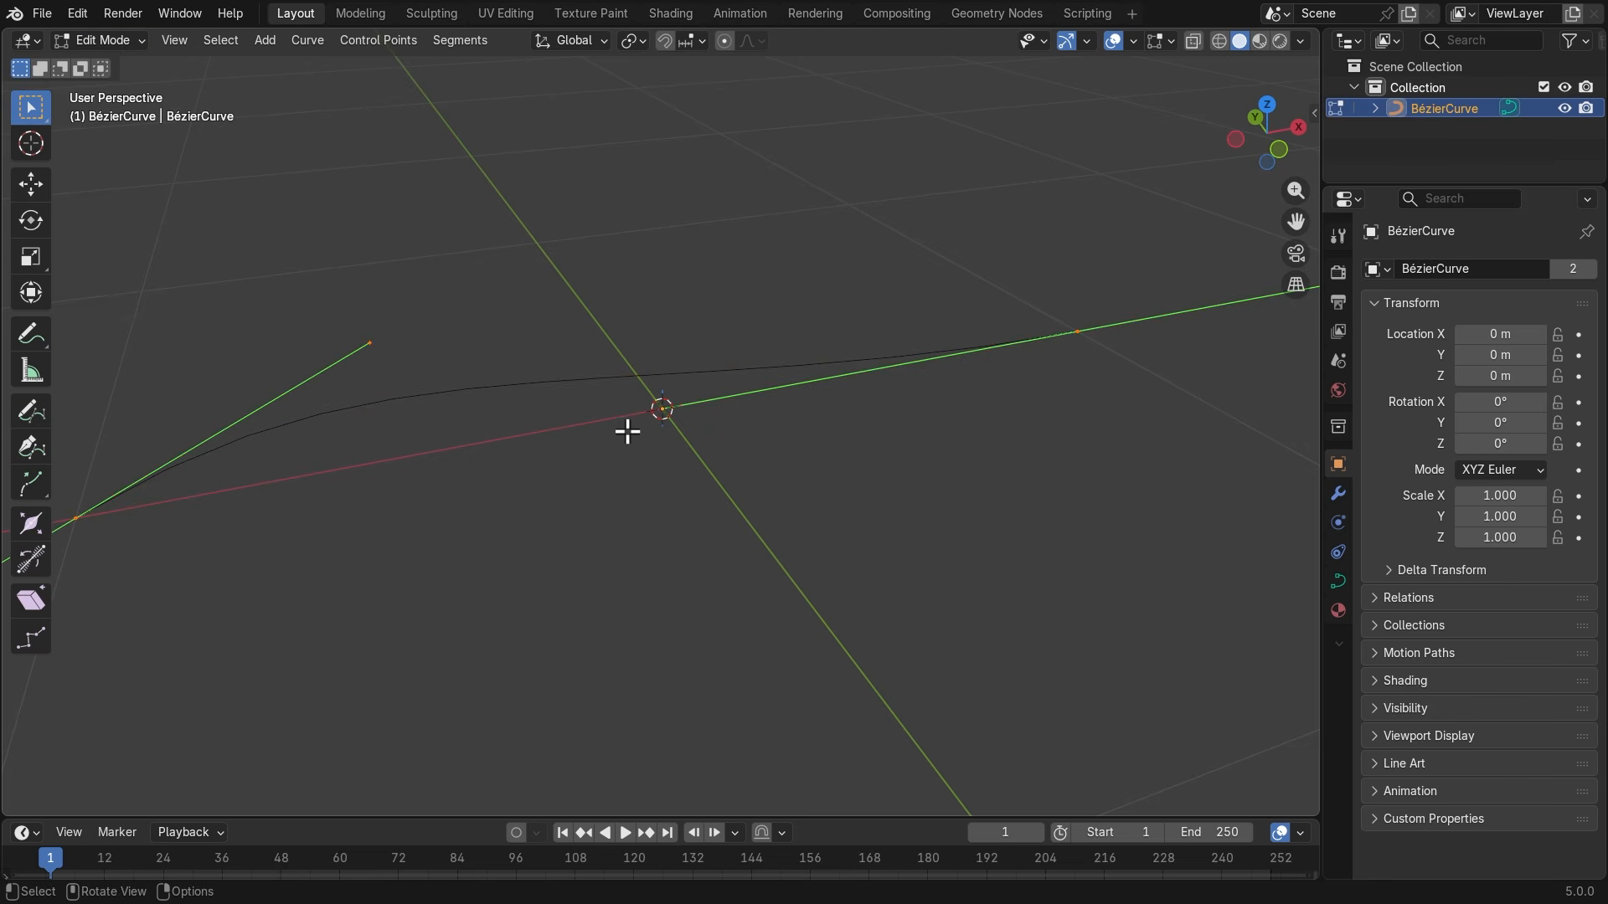
middle_click_drag(627, 432, 377, 455)
left_click_drag(226, 443, 390, 598)
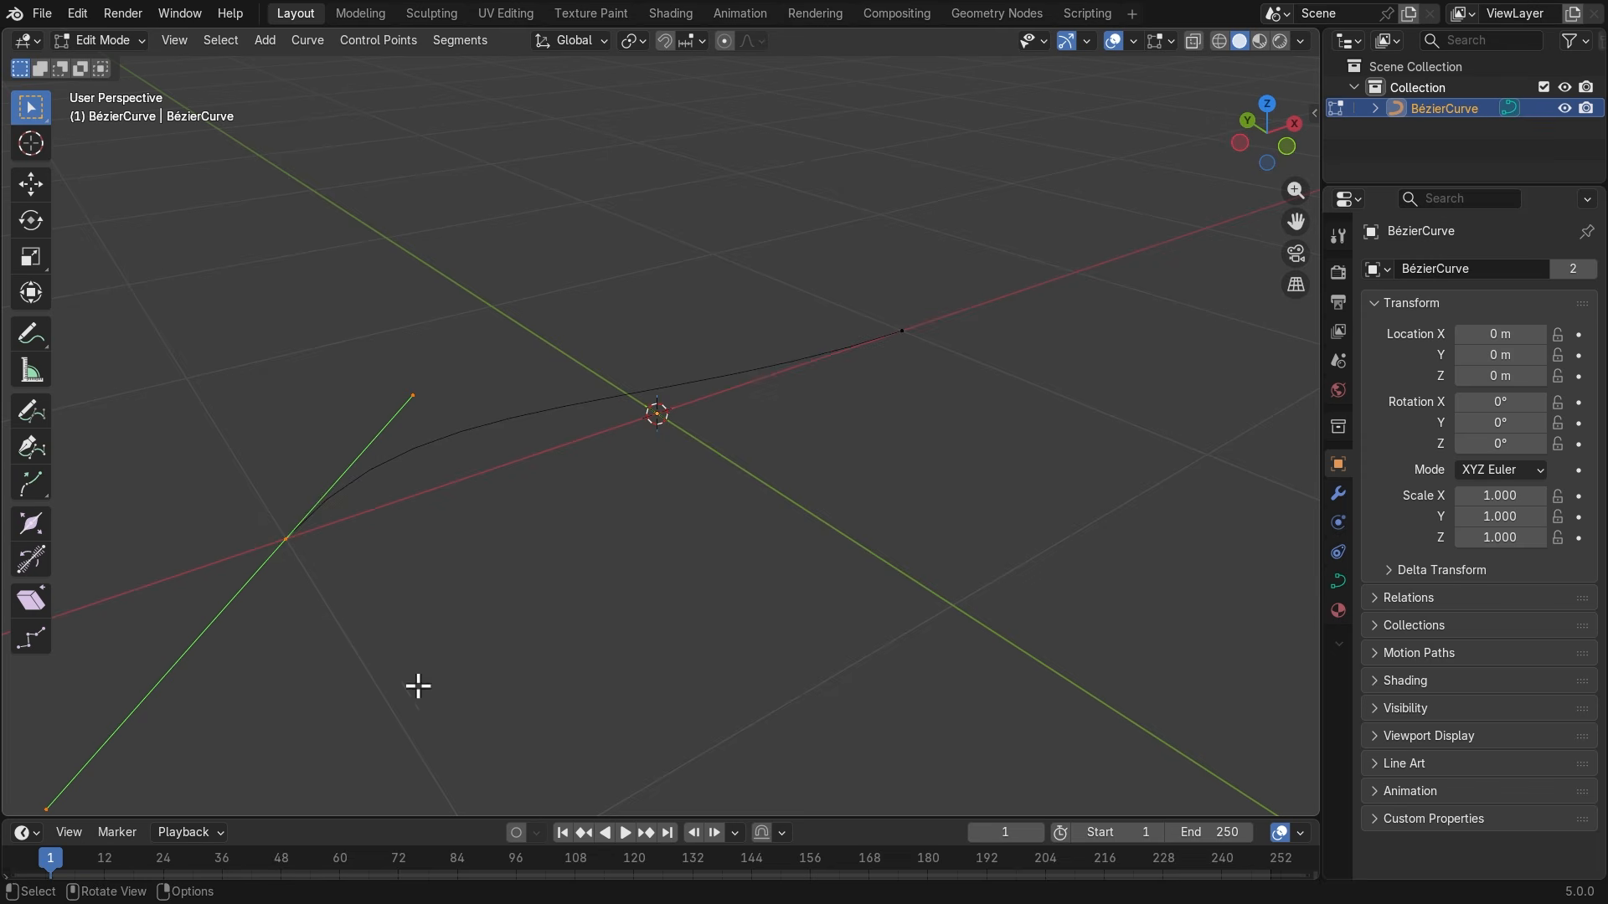
left_click_drag(808, 273, 1049, 396)
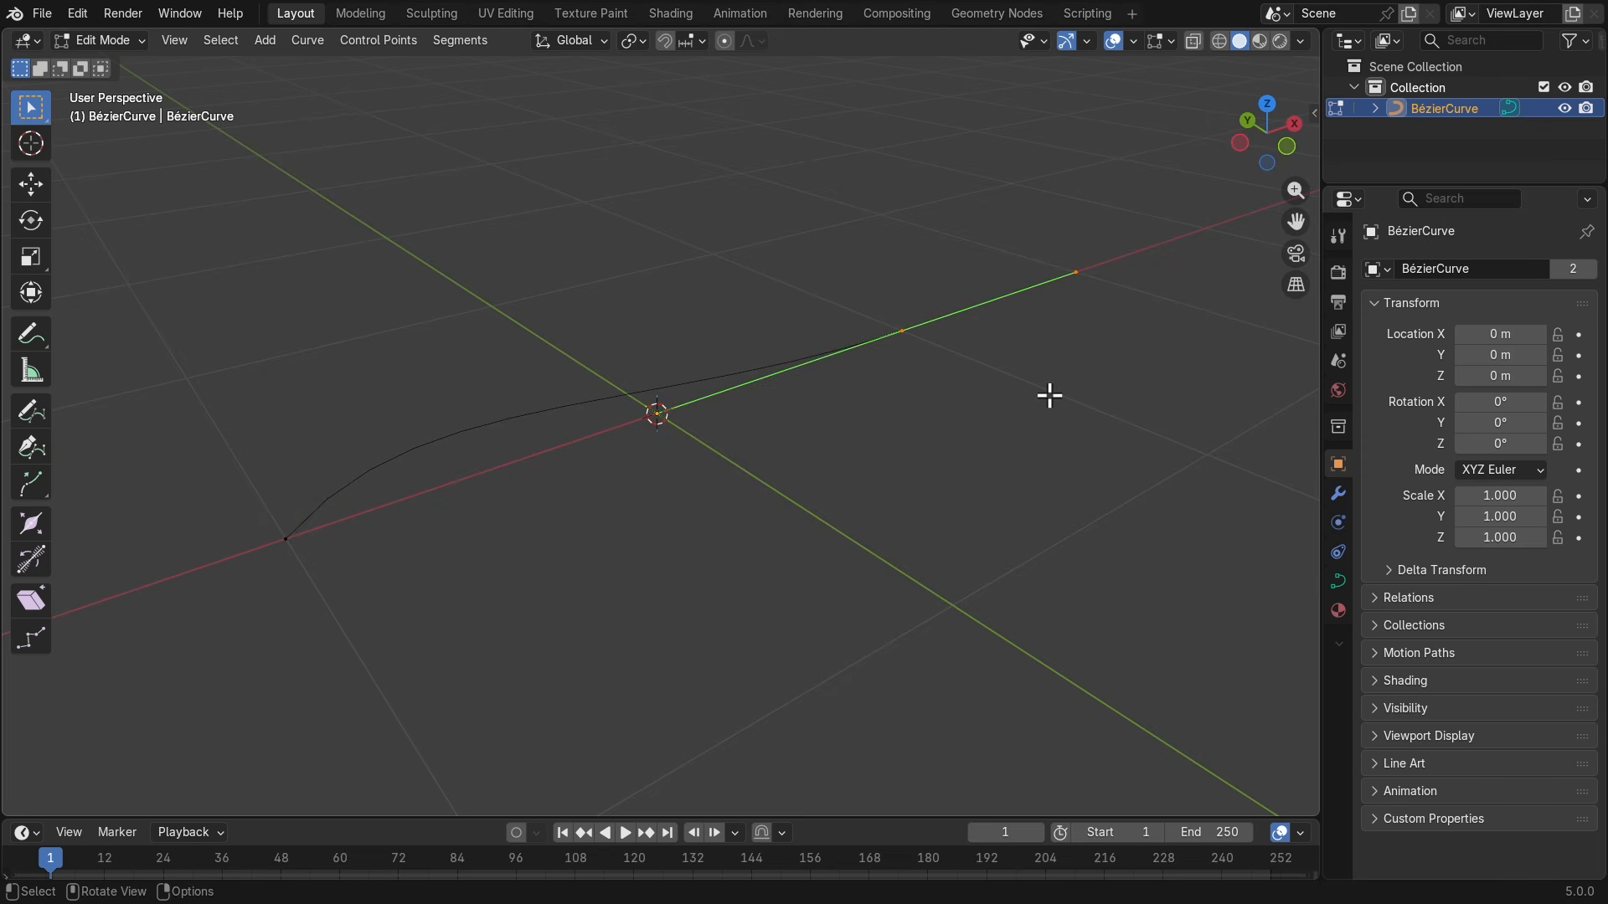
left_click_drag(791, 192, 1023, 491)
middle_click_drag(1022, 492, 458, 501)
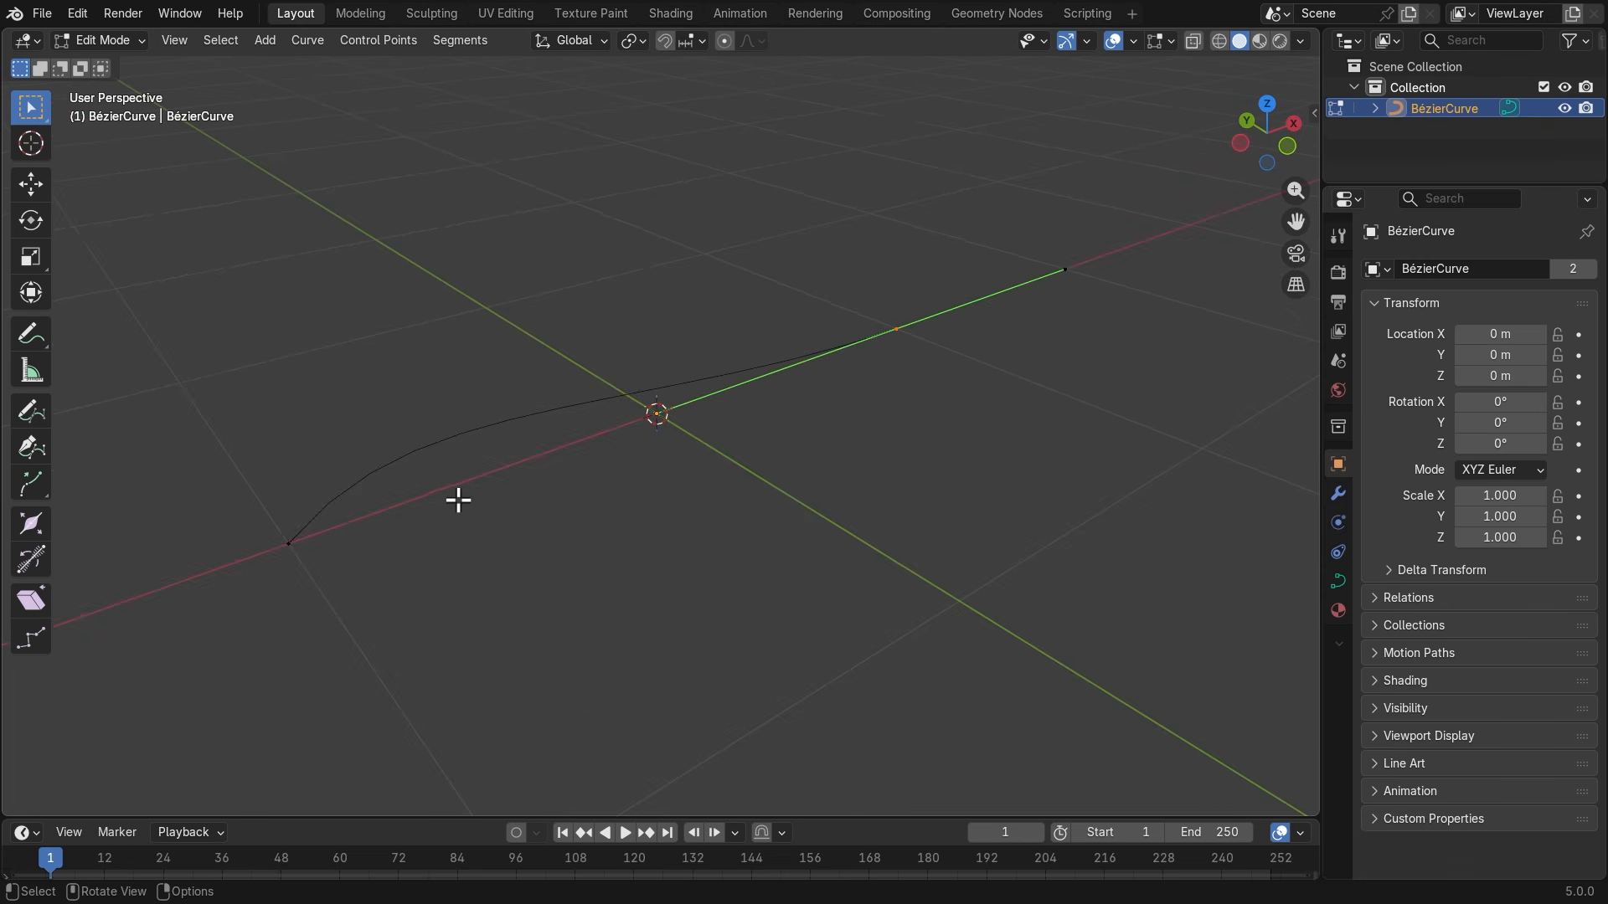
left_click_drag(185, 464, 417, 675)
middle_click_drag(416, 675, 347, 582)
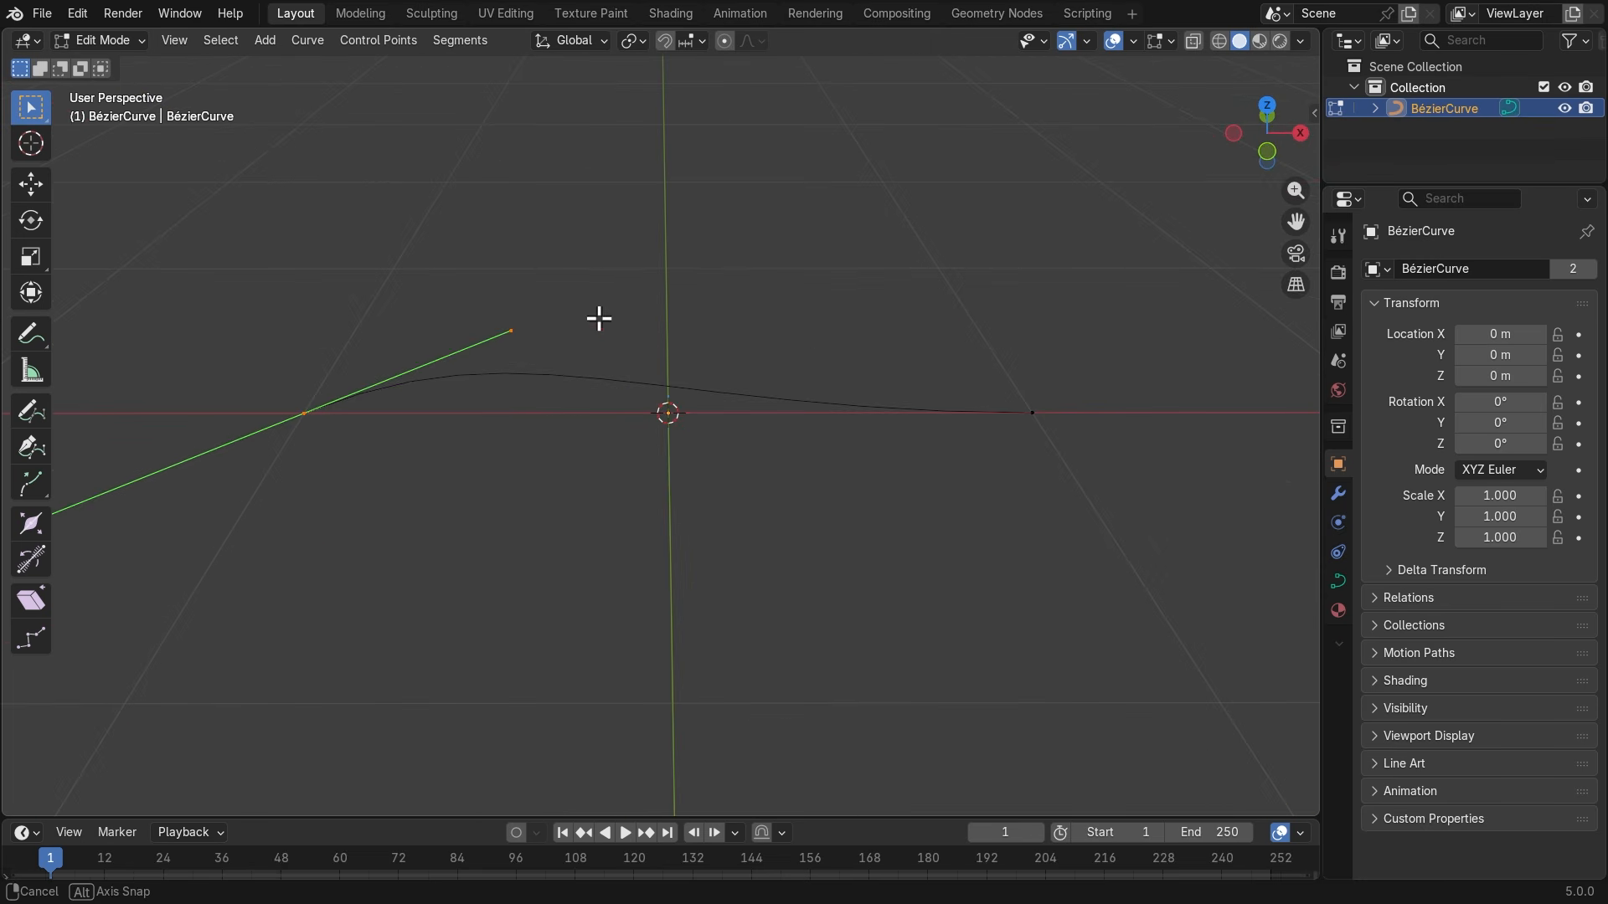
middle_click_drag(596, 319, 217, 377)
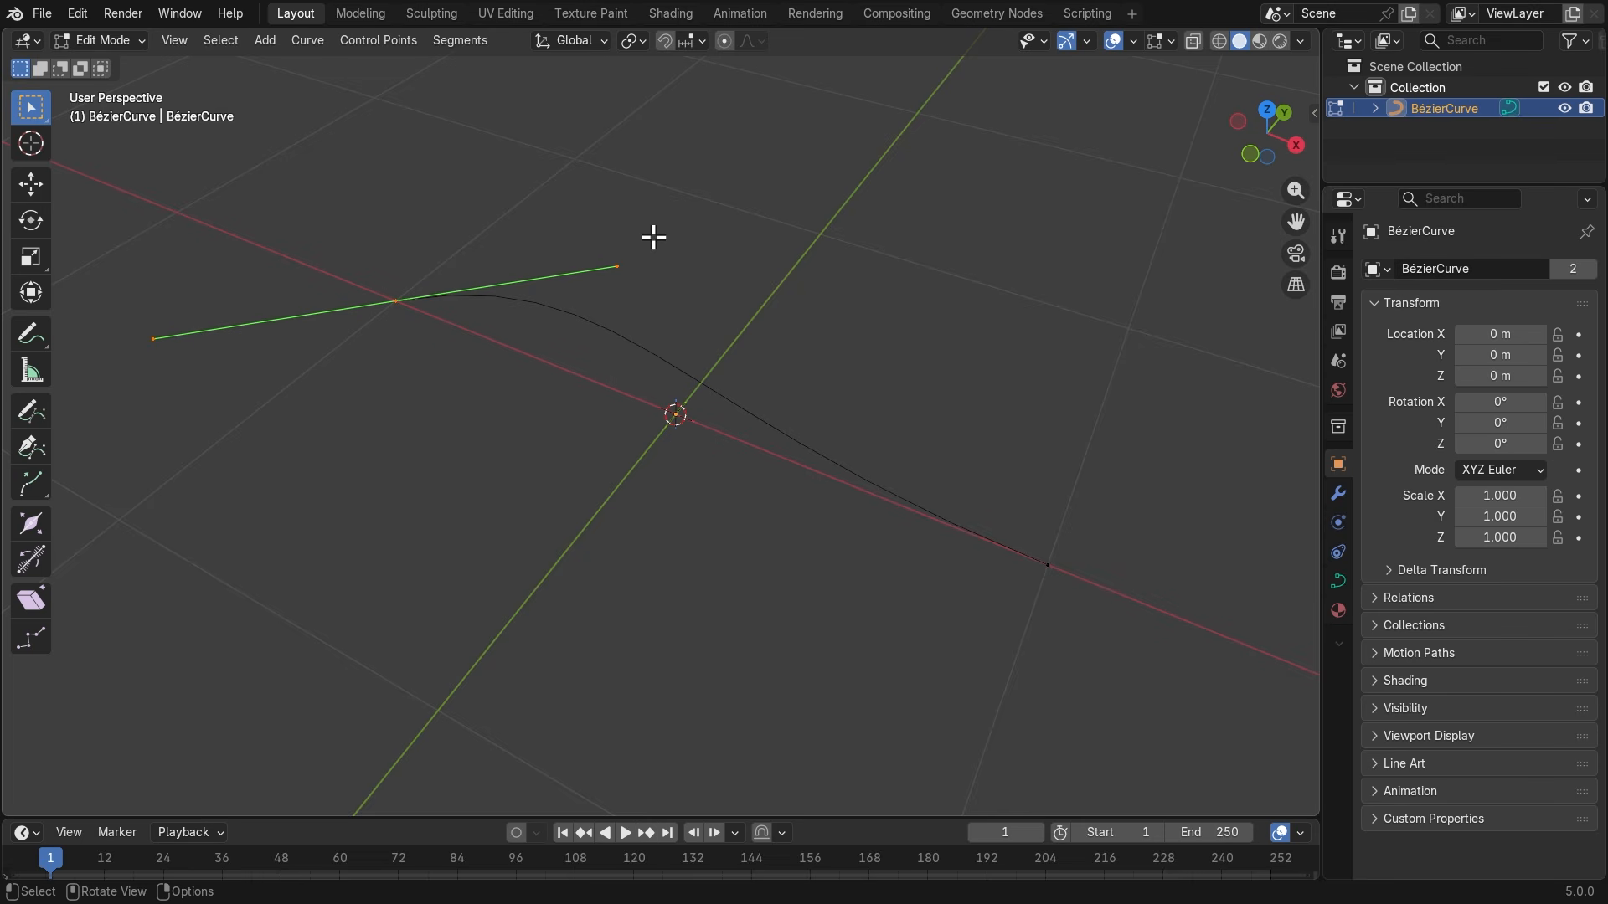
middle_click_drag(438, 234, 379, 378)
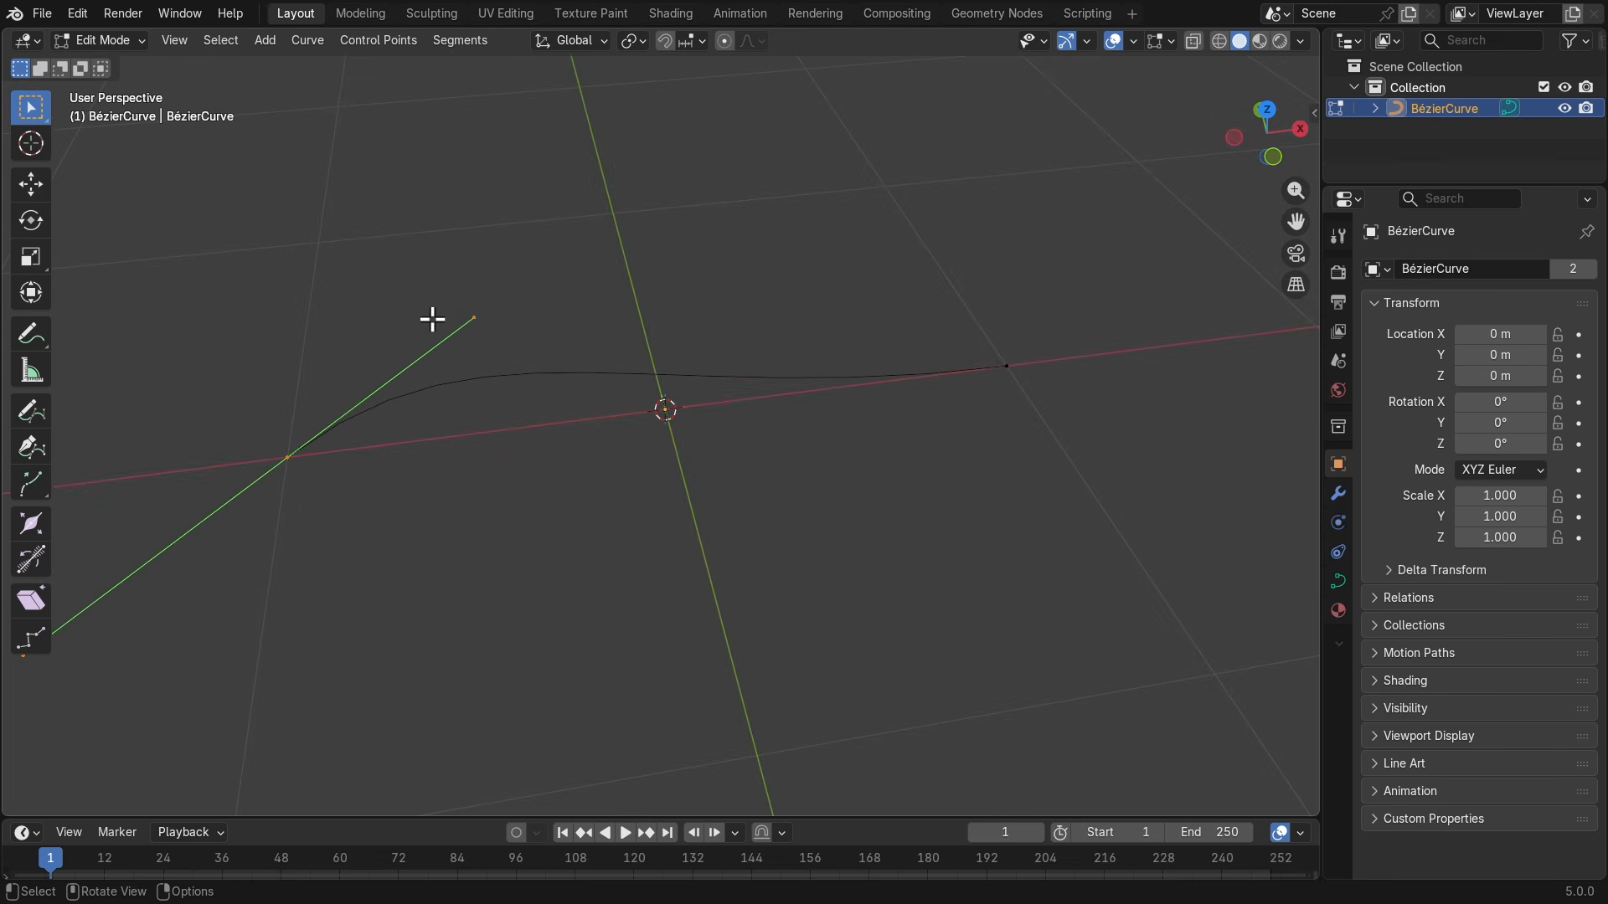
Select the inner handle of the control point at the curve's negative X end and move it outward to enlarge the bend.
left_click_drag(398, 264, 567, 341)
middle_click_drag(567, 341, 704, 357)
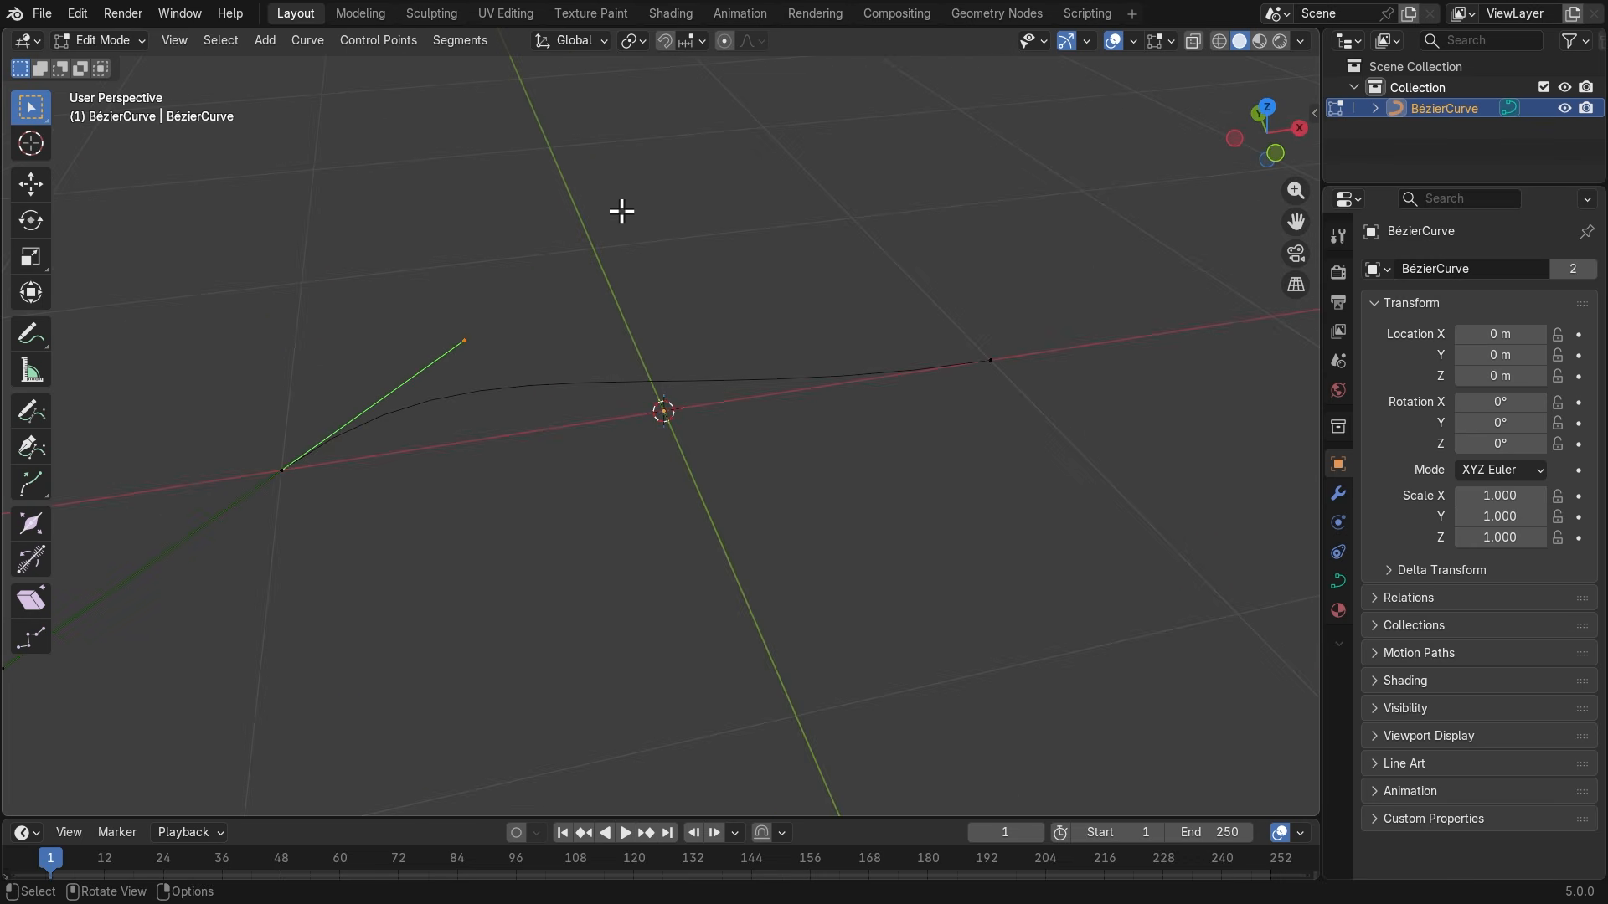
key("g")
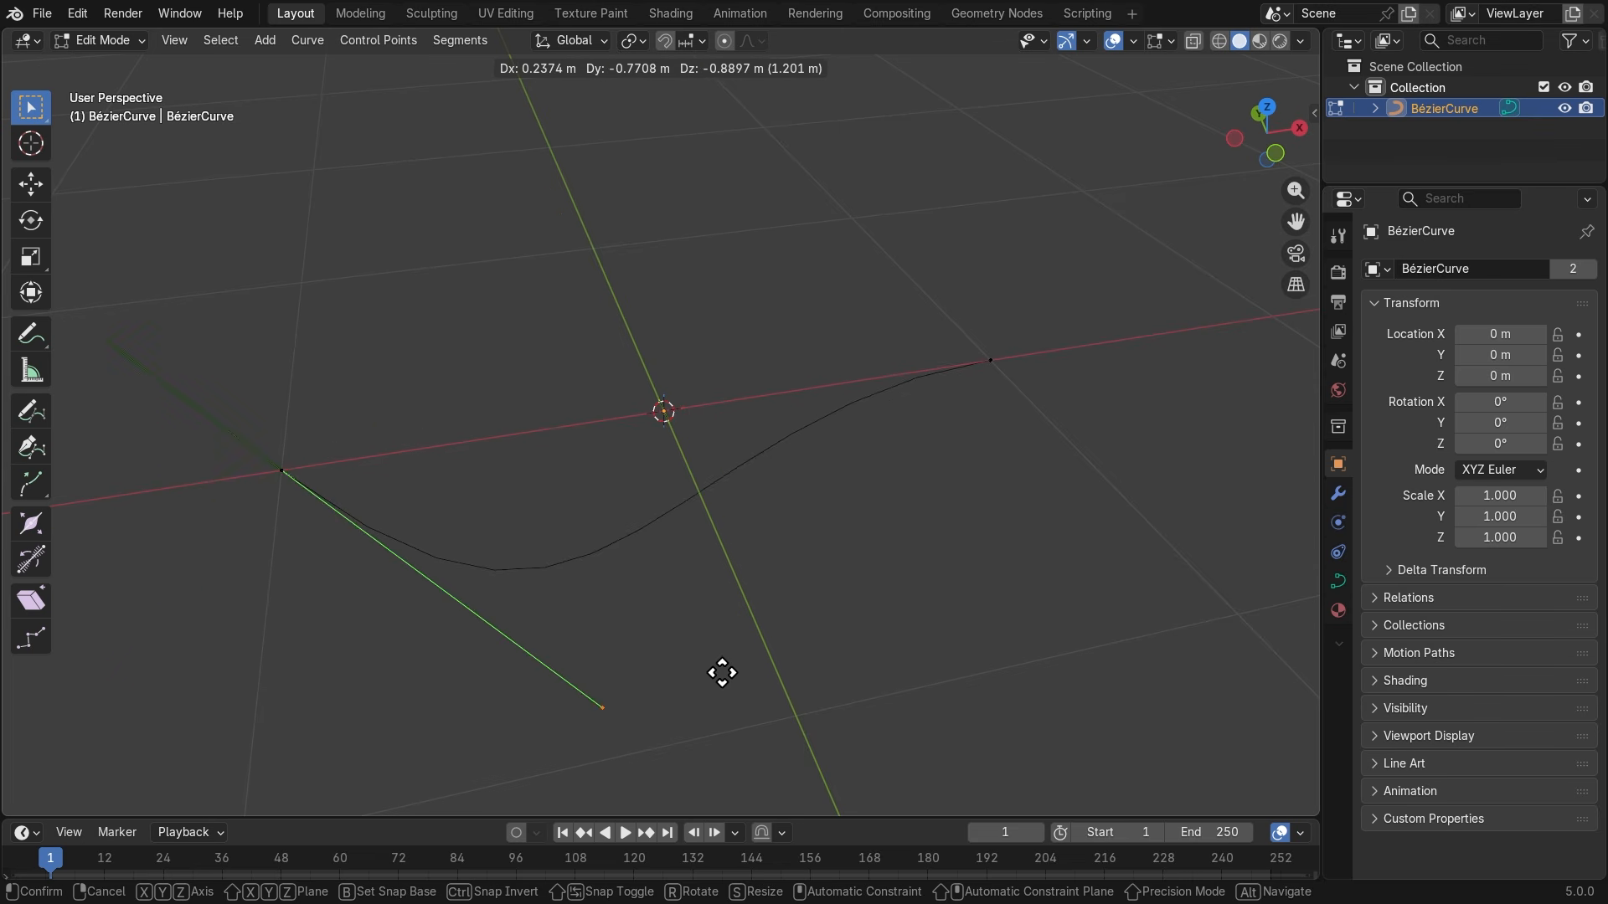
left_click(754, 188)
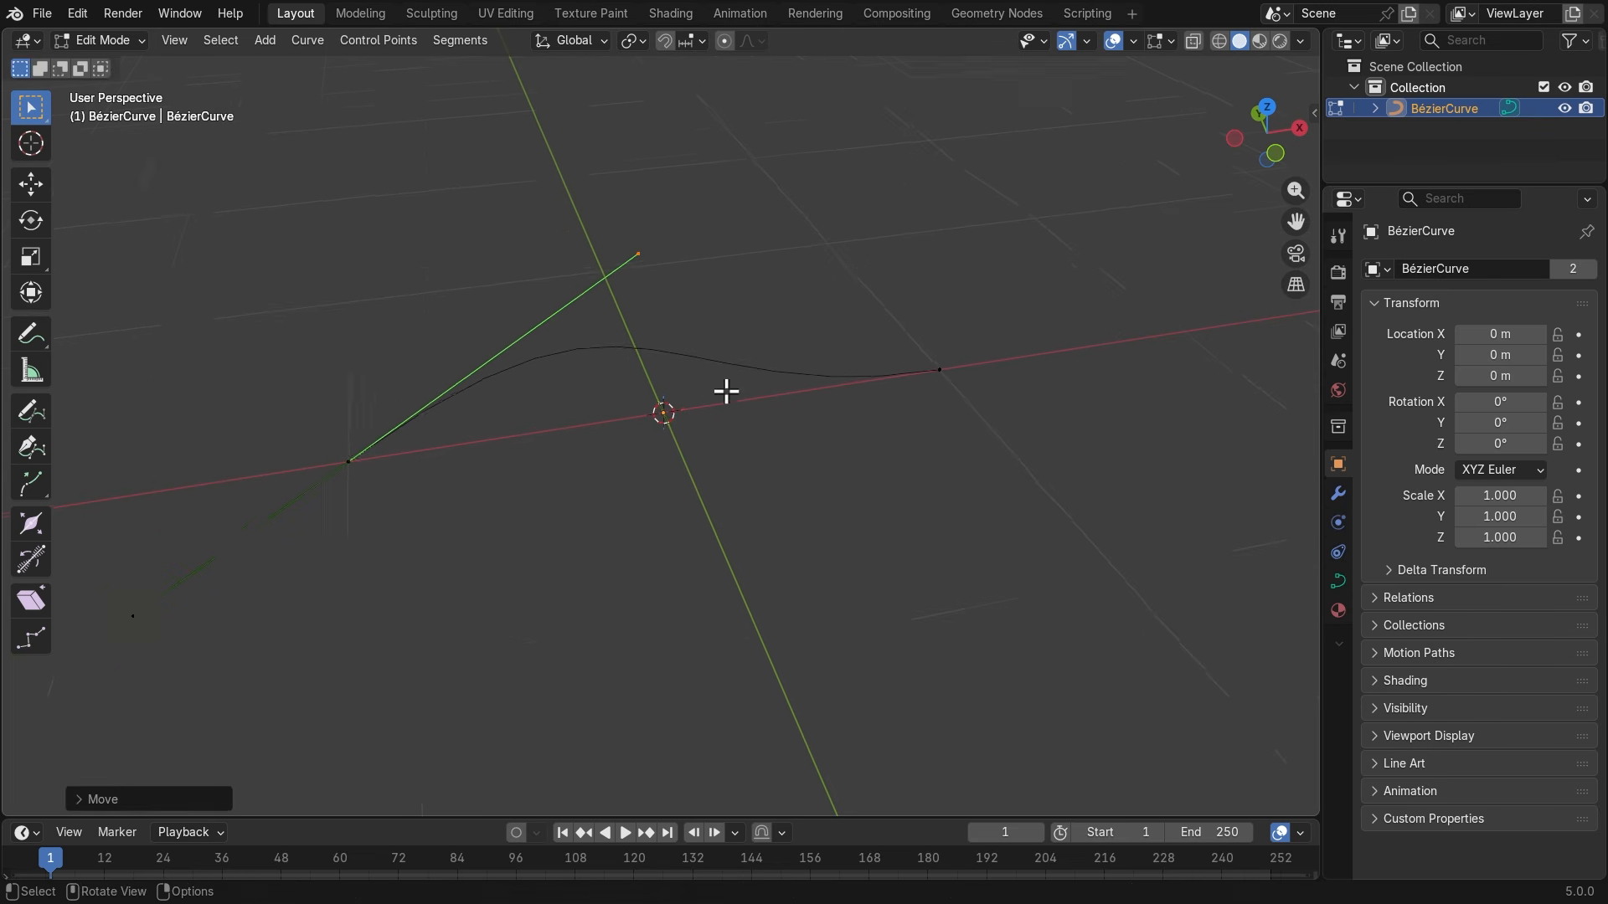
Move the outer handle of that same end control point downward to steepen the start of the curve.
scroll(662, 427, "down", 2)
left_click(226, 539)
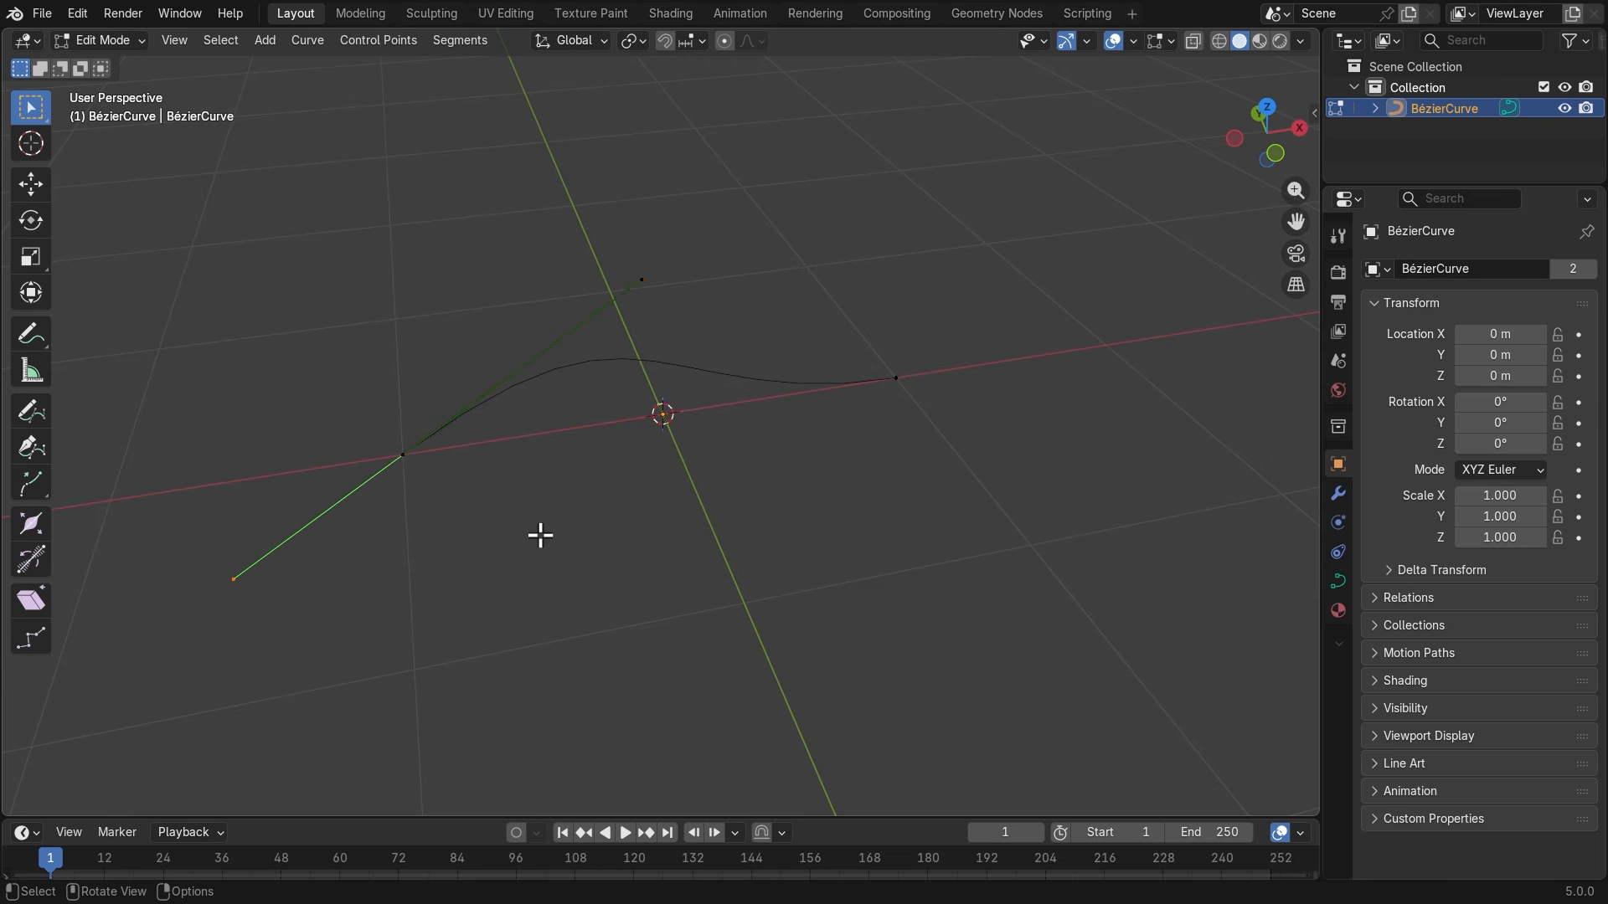
key("g")
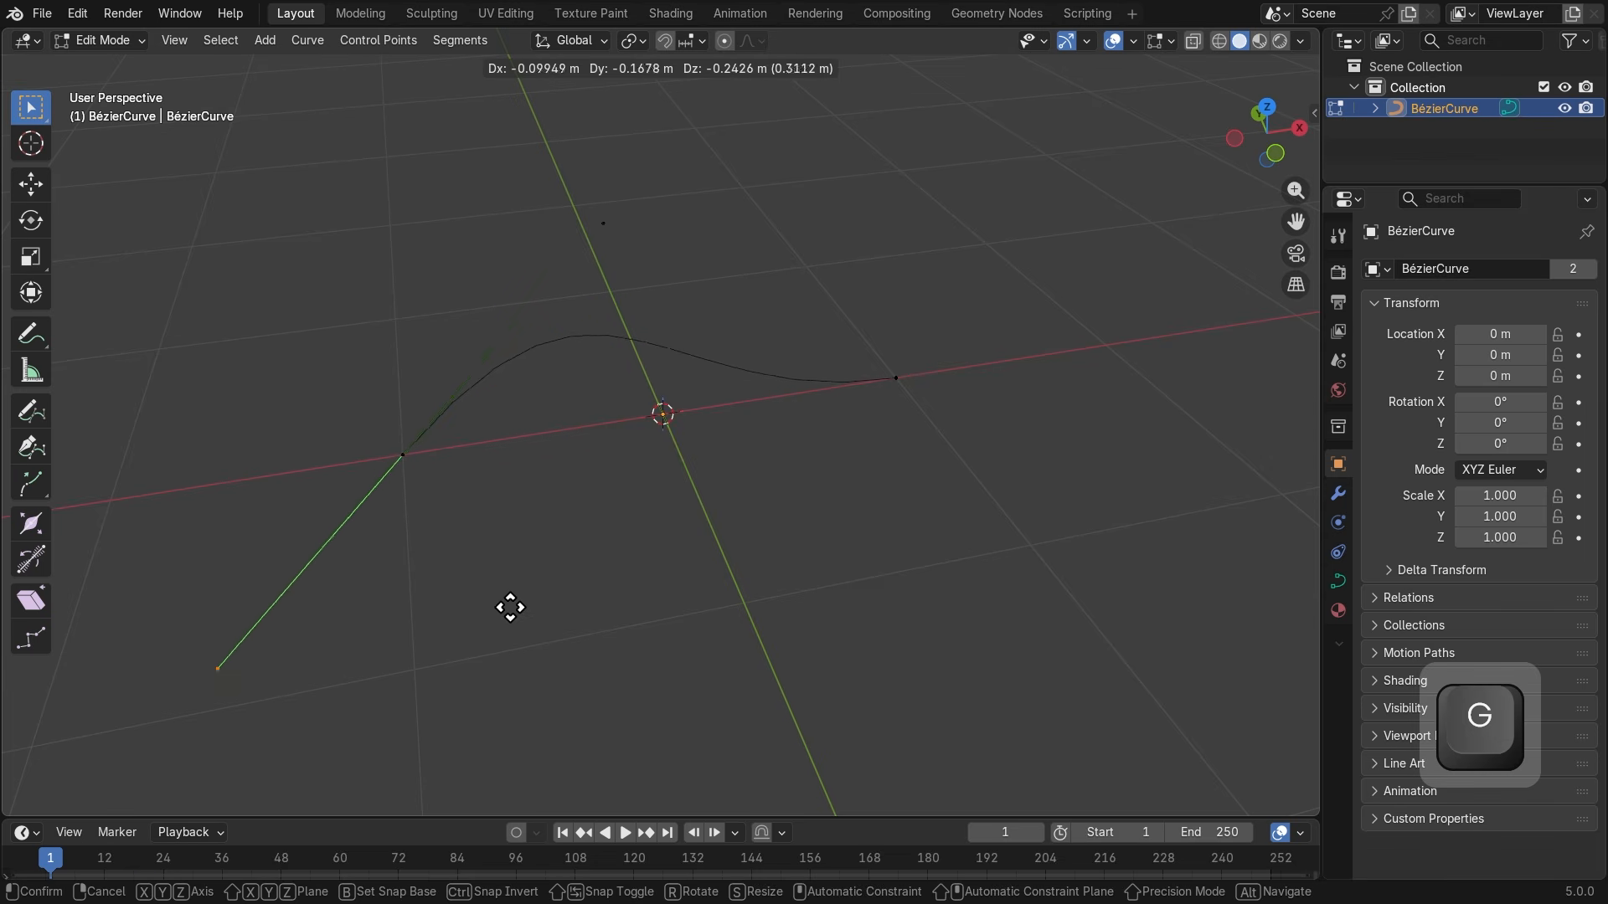
left_click(546, 586)
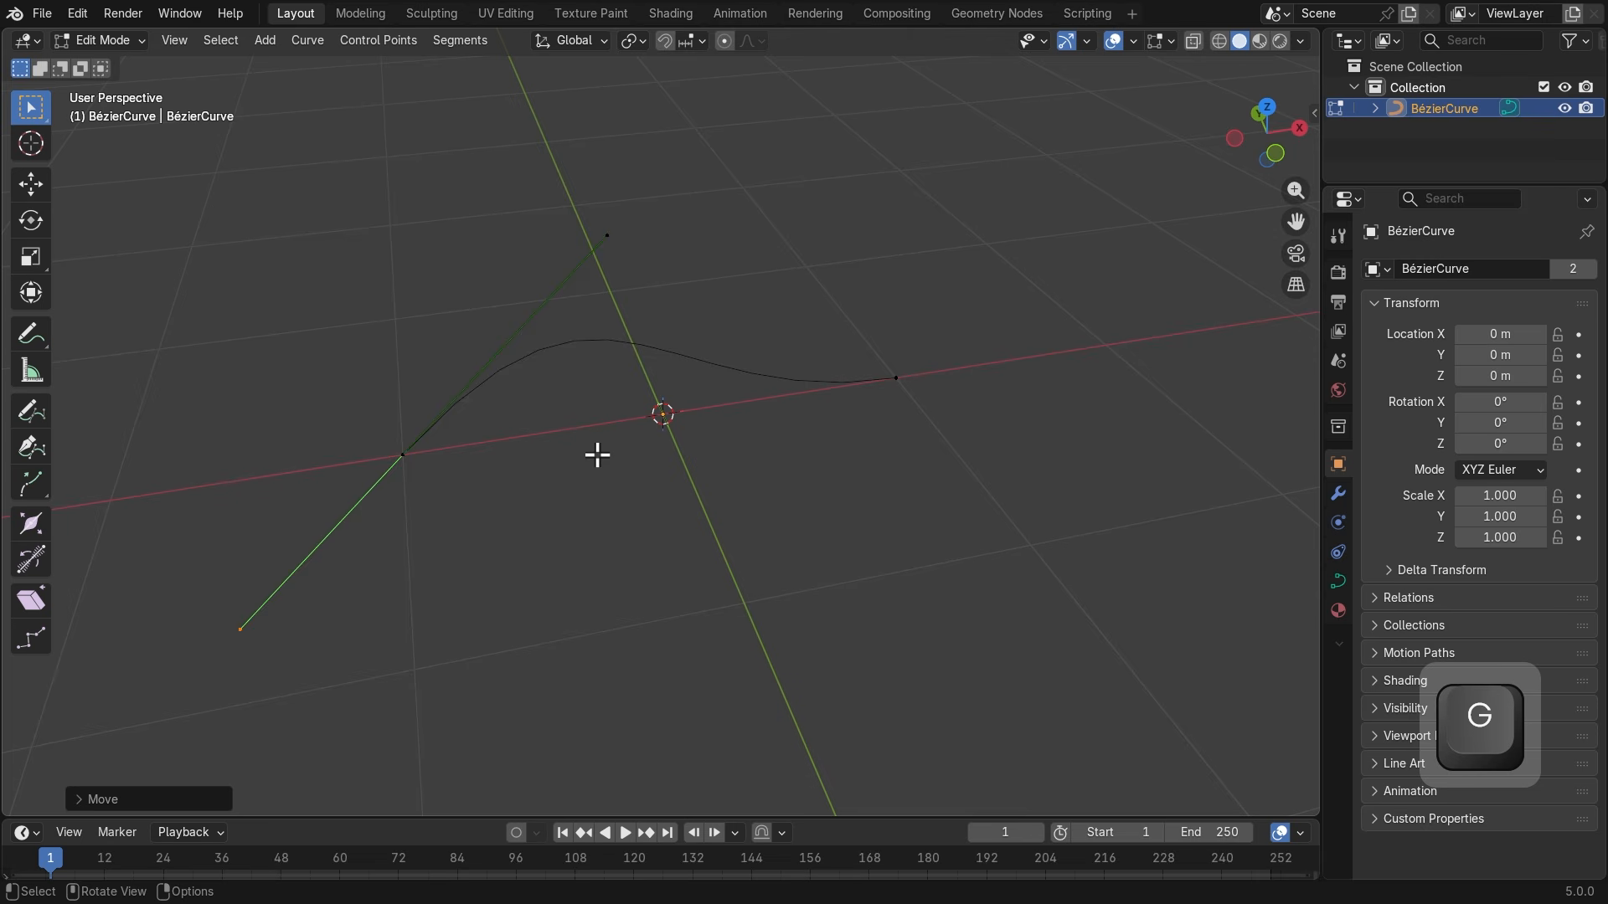
Select all control points and subdivide the curve to add a control point in its middle.
left_click(596, 453)
scroll(596, 453, "up", 1)
left_click_drag(155, 178, 1047, 577)
scroll(1027, 570, "up", 1)
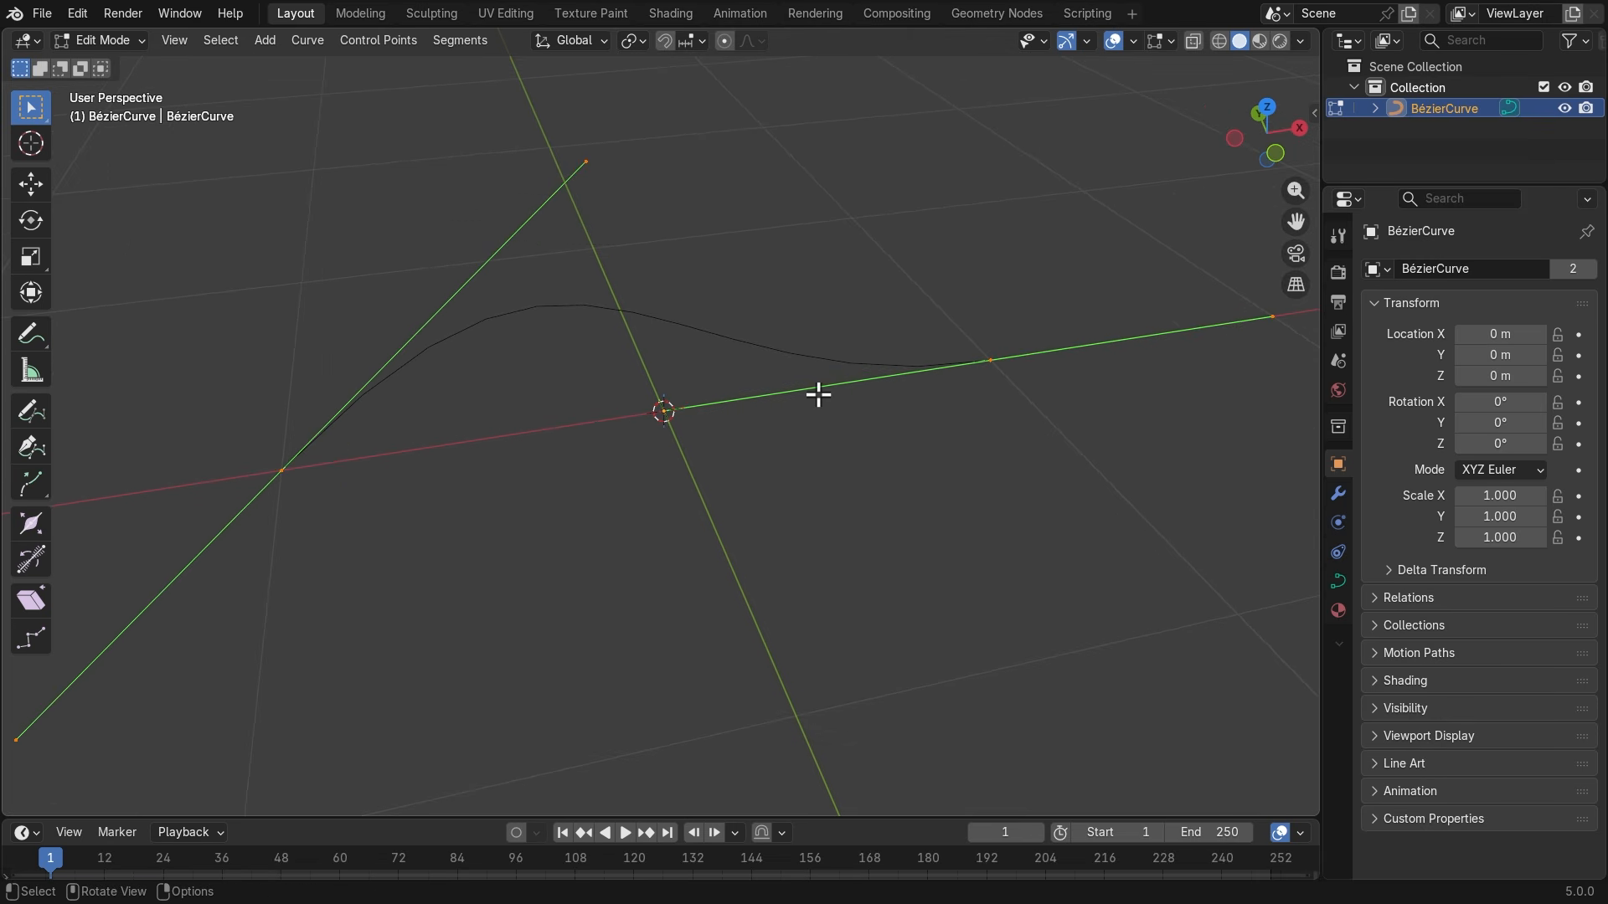
right_click(699, 278)
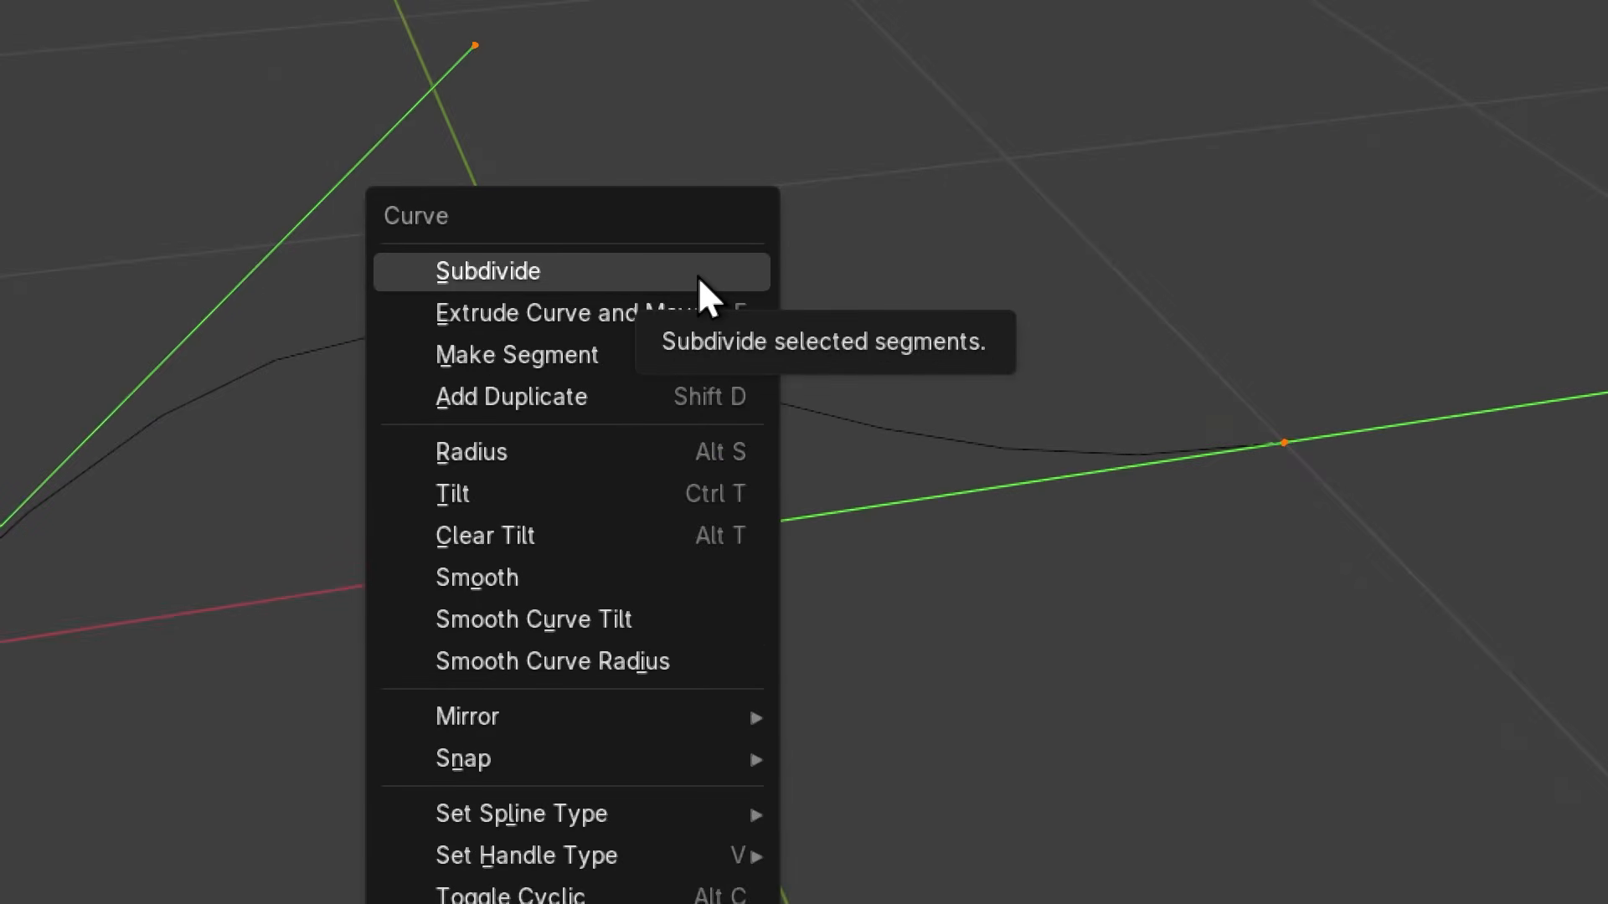
key("super+minus")
left_click(696, 275)
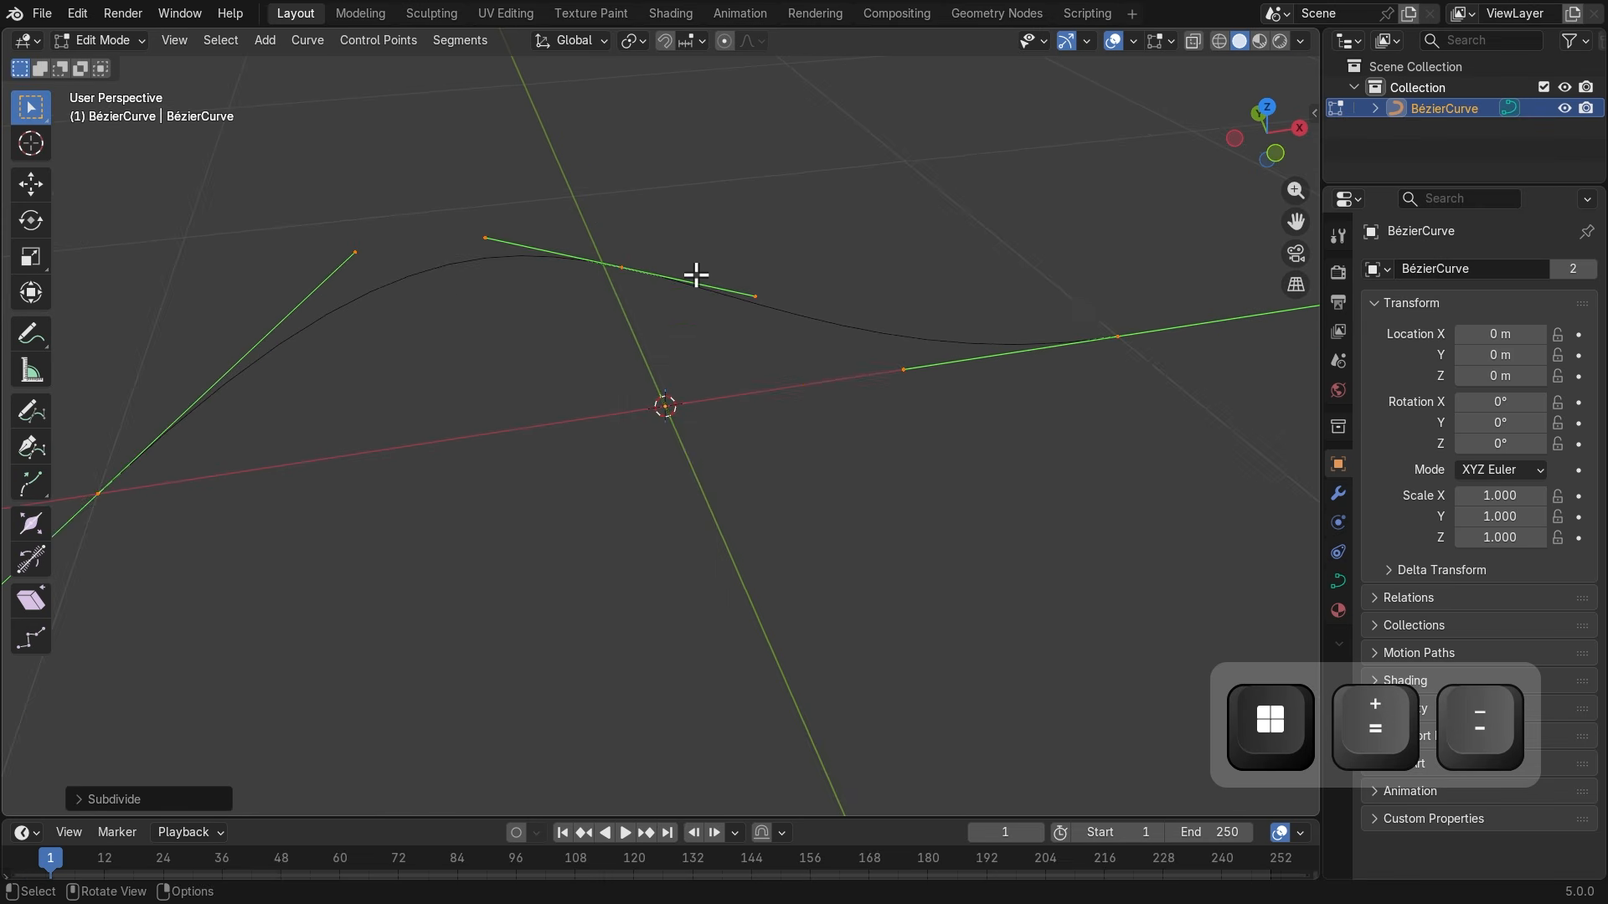
Select the middle control point, check each of its handles, and move the handle facing the positive X end downward to steepen the curve.
left_click(621, 267)
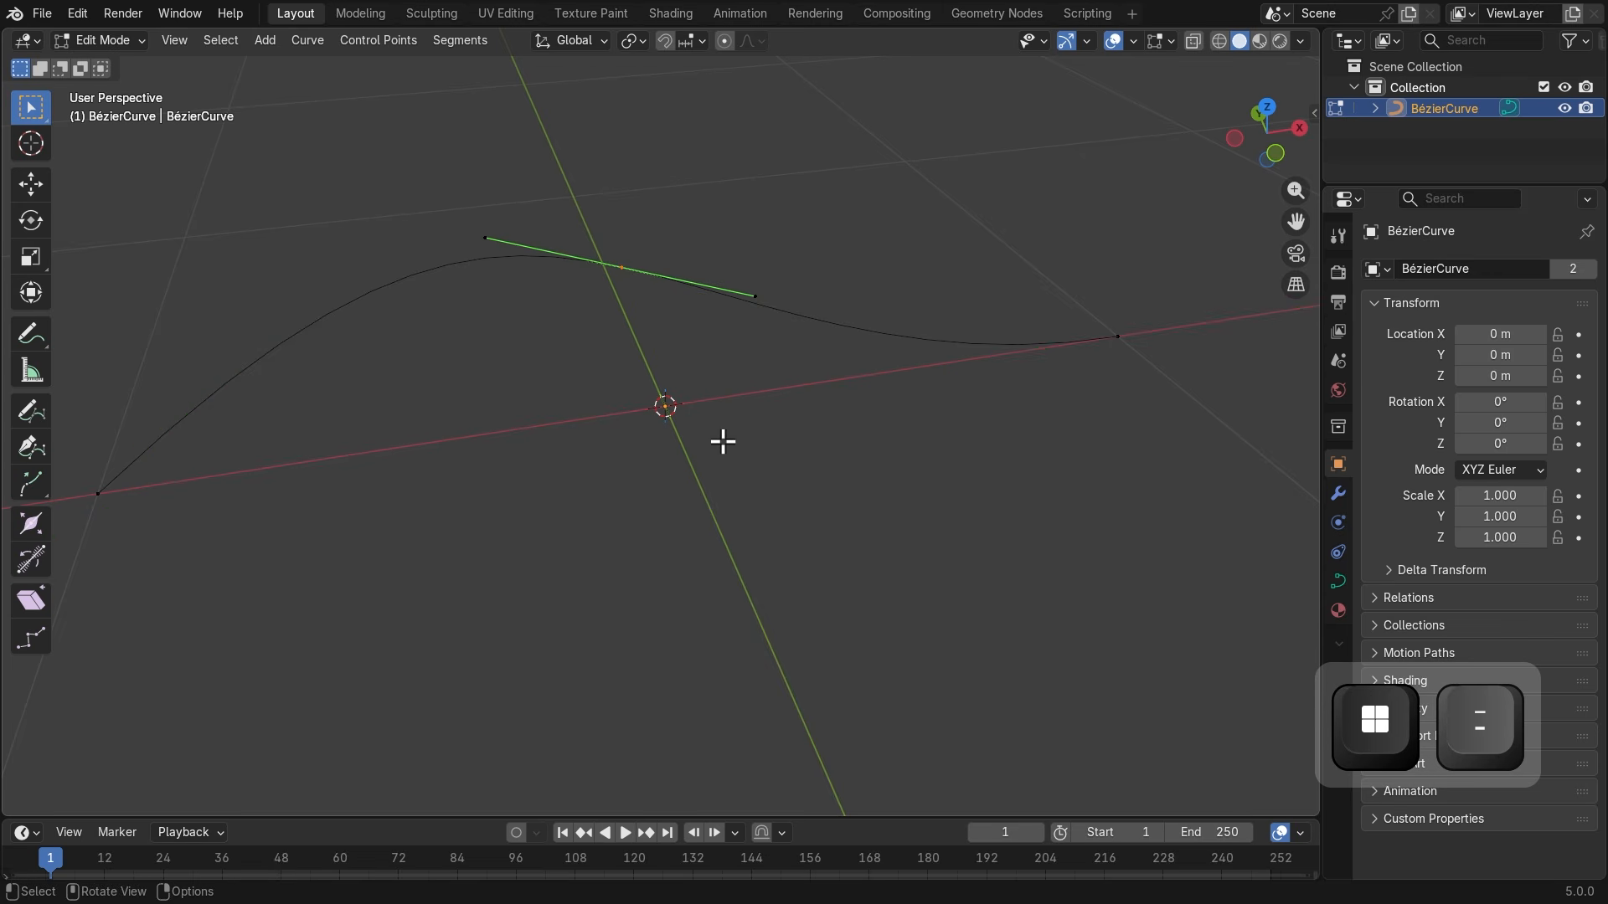
left_click_drag(451, 169, 547, 264)
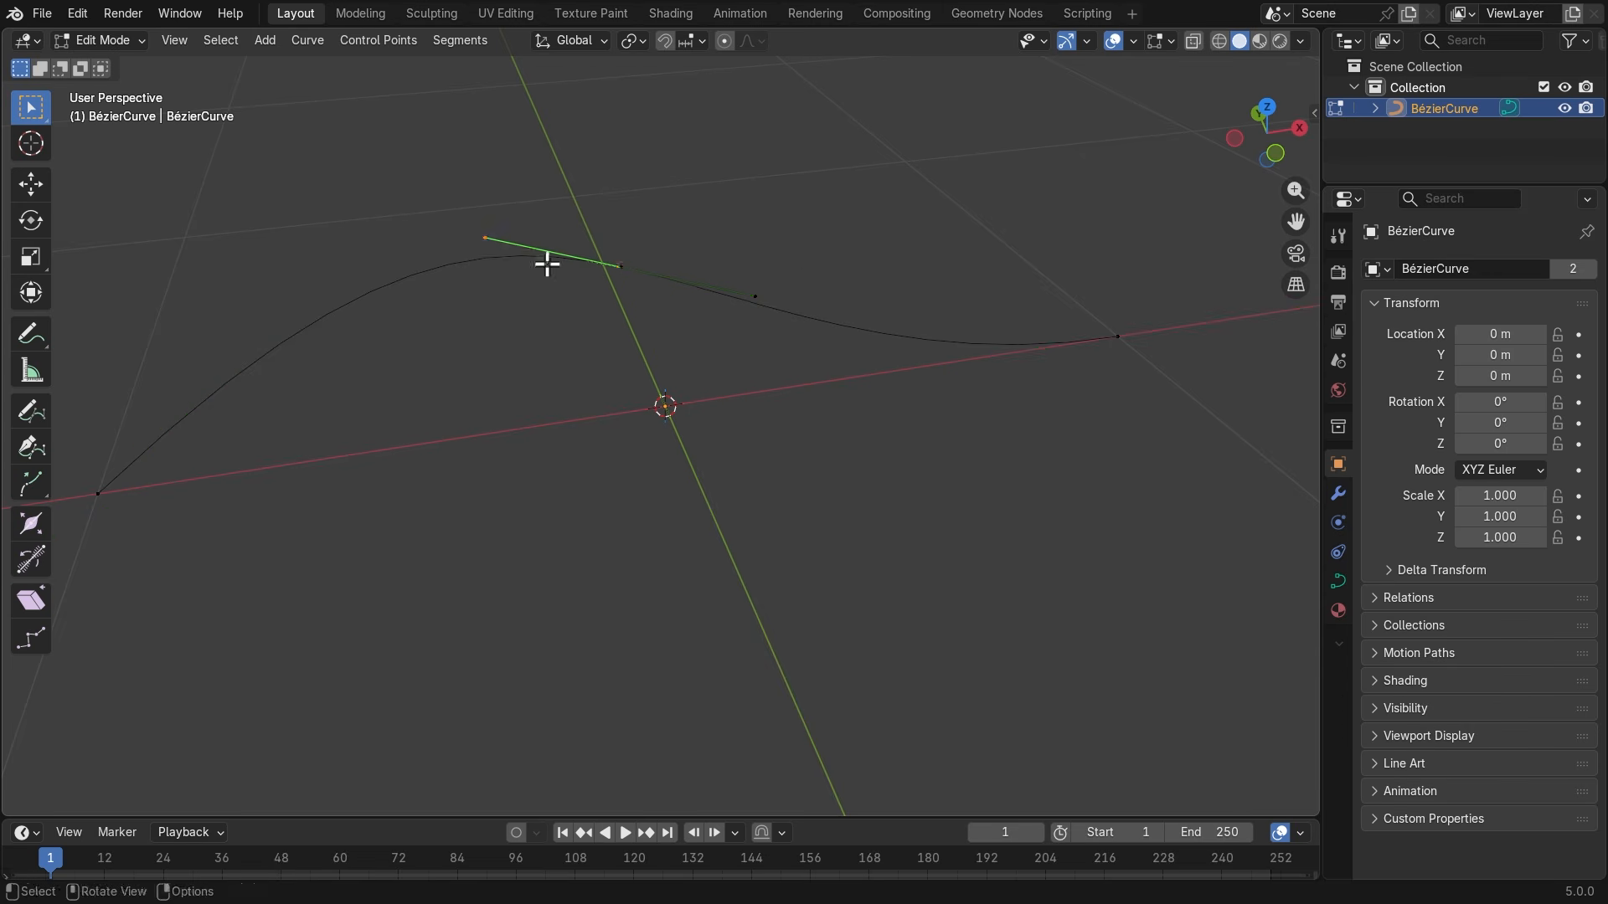
left_click_drag(818, 256, 728, 332)
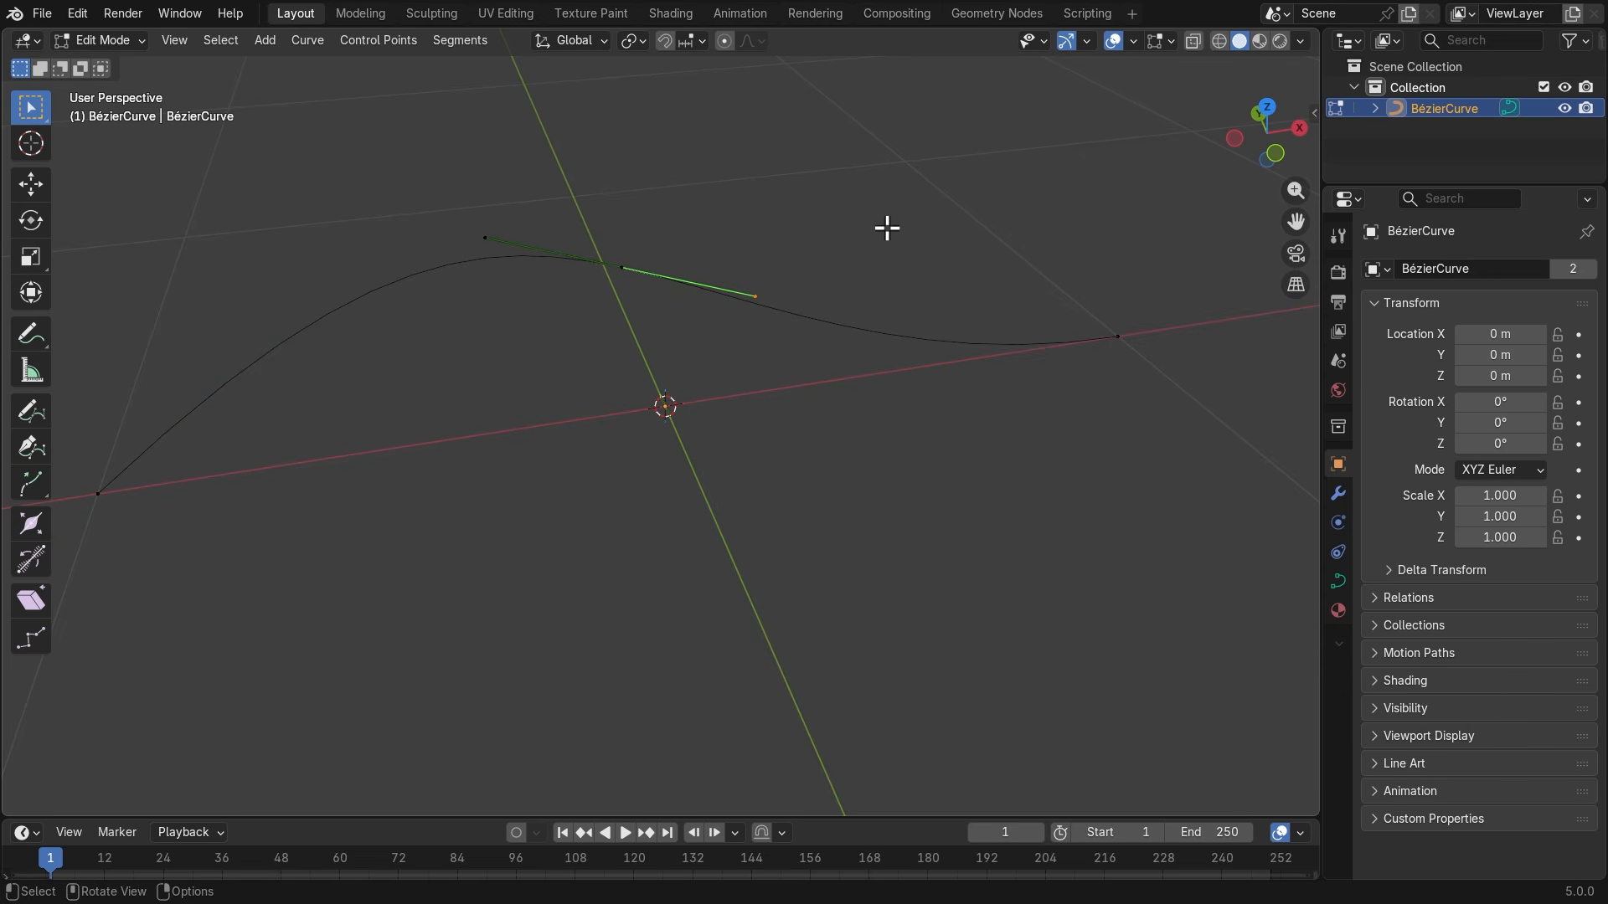
key("g")
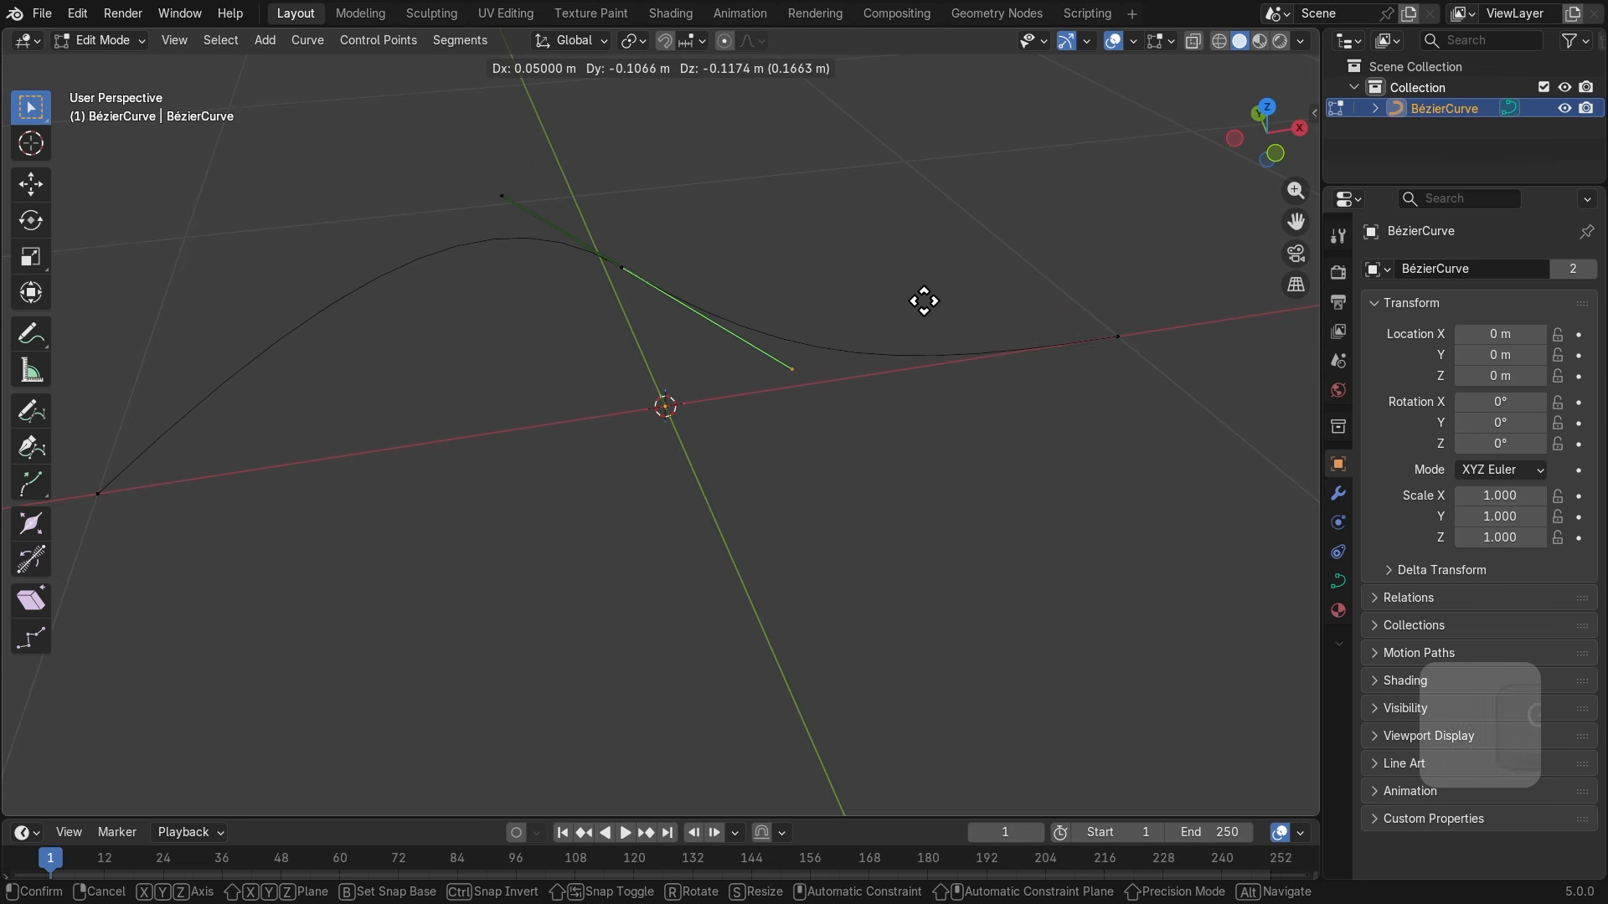
left_click(922, 302)
Select the whole curve again and subdivide both of its segments once more.
scroll(938, 236, "down", 2)
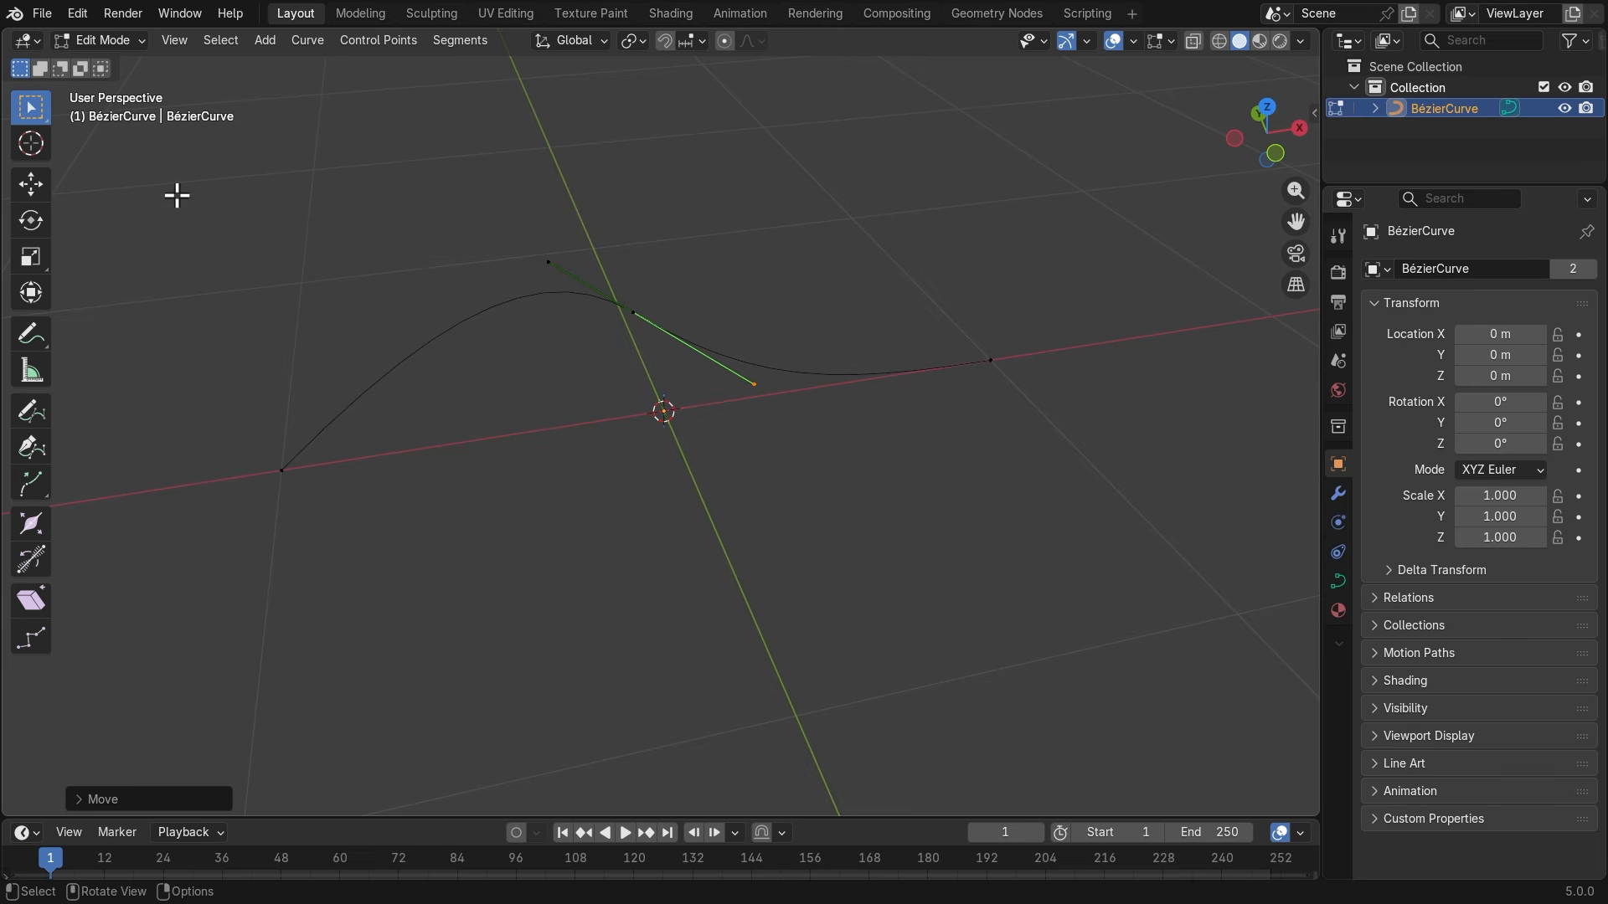
left_click_drag(177, 195, 1143, 672)
right_click(785, 275)
left_click(785, 276)
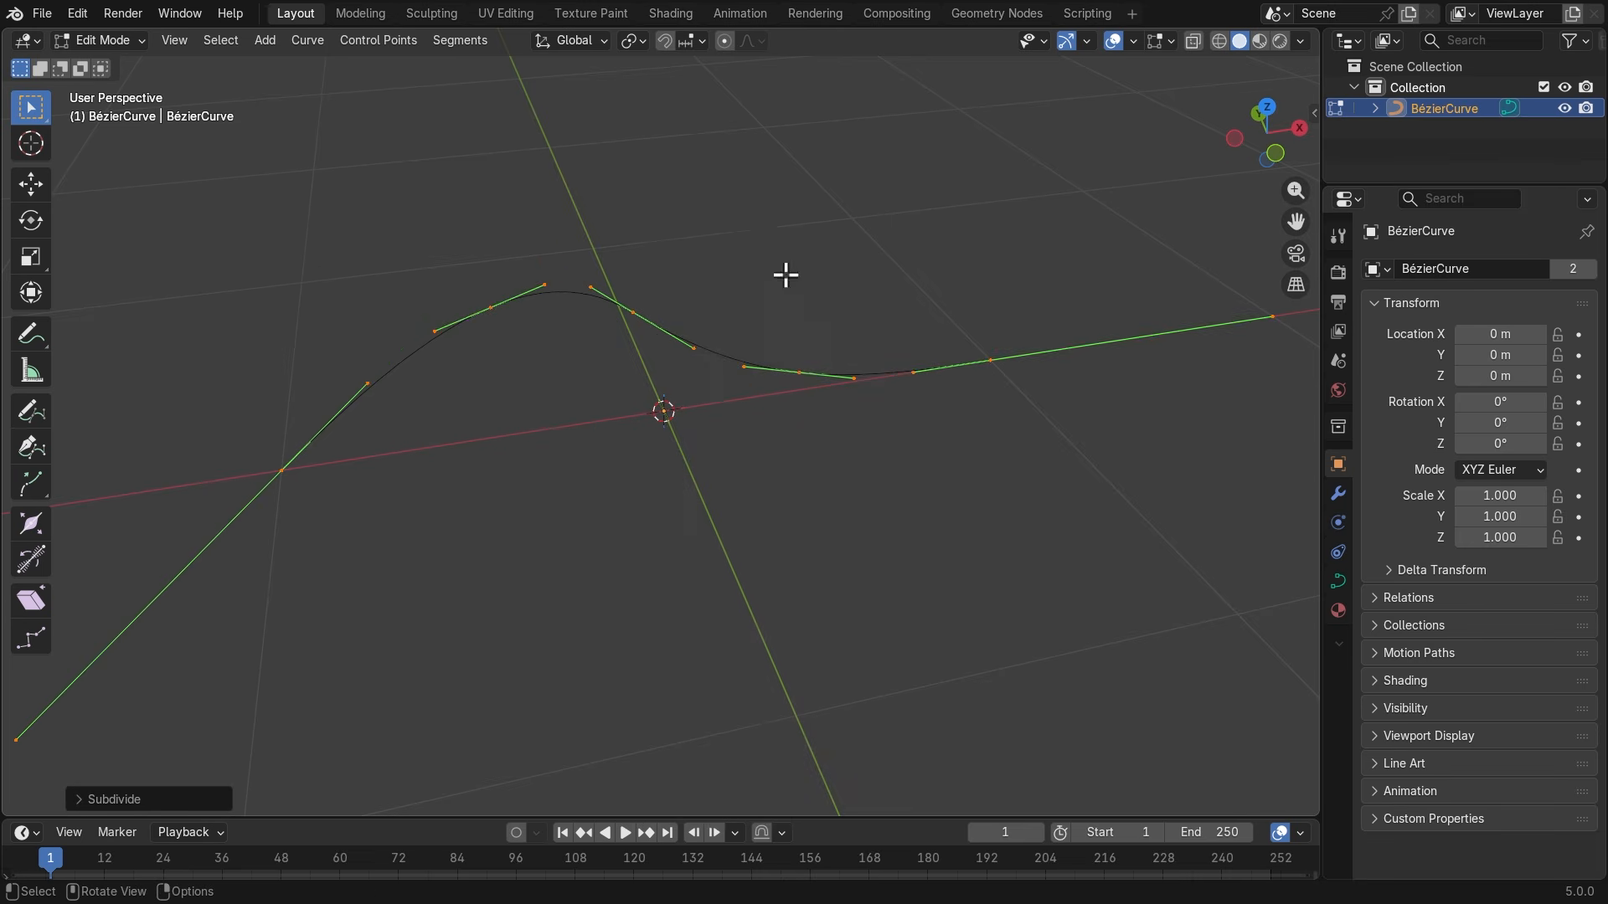
key("ctrl+z")
key("ctrl+z")
key("ctrl+z")
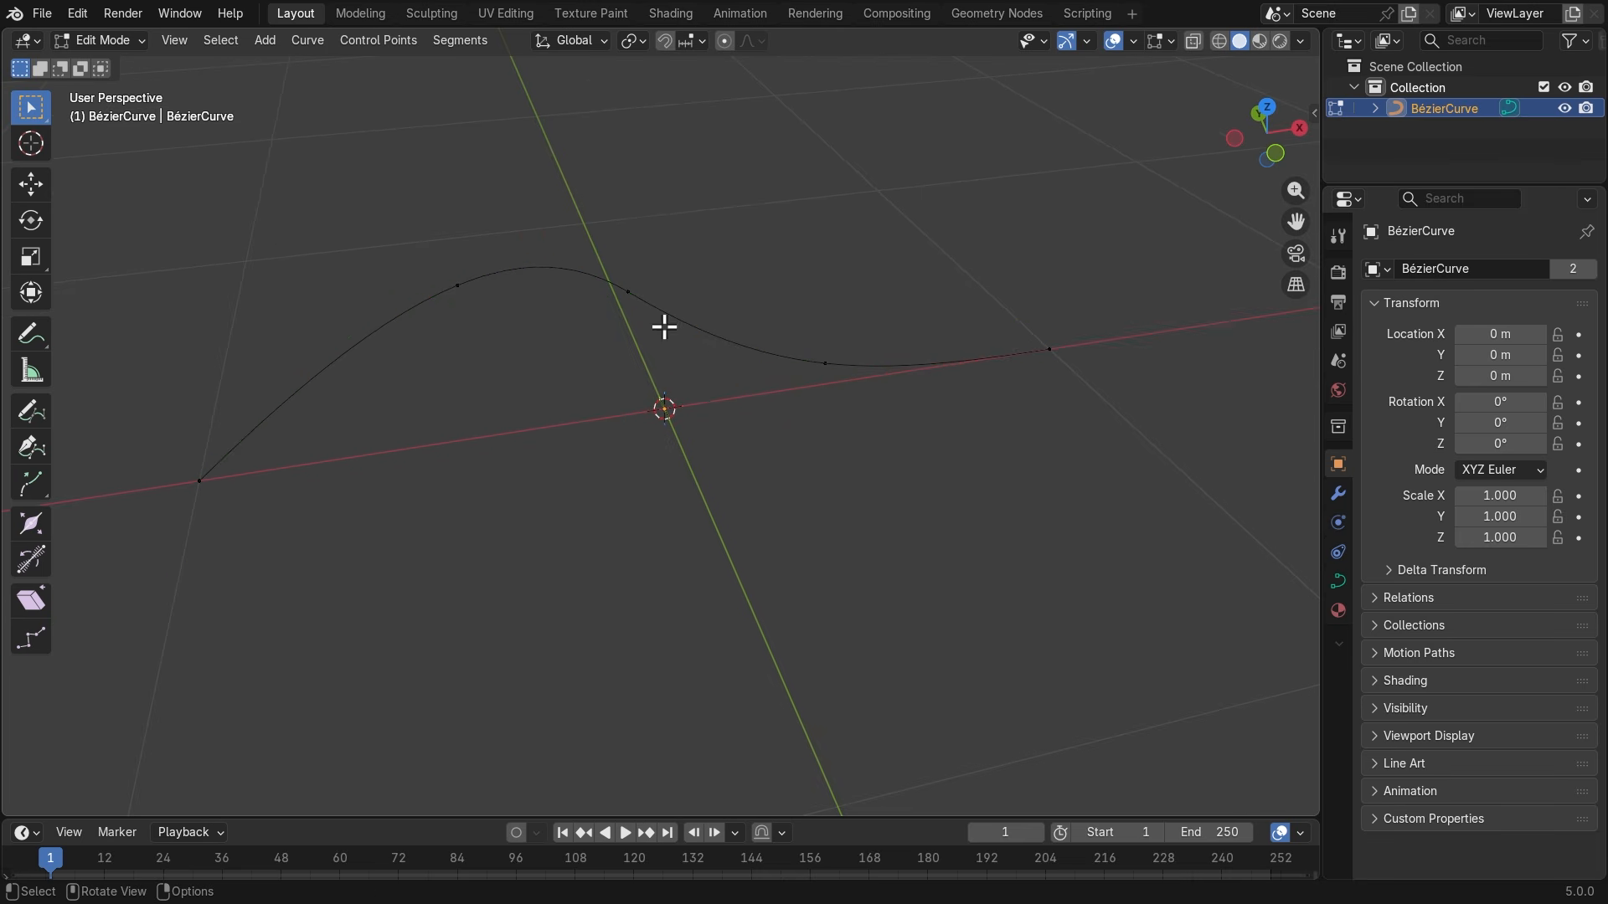
Select the negative X end control point and its neighbour, and subdivide only the segment between them.
scroll(812, 501, "down", 1)
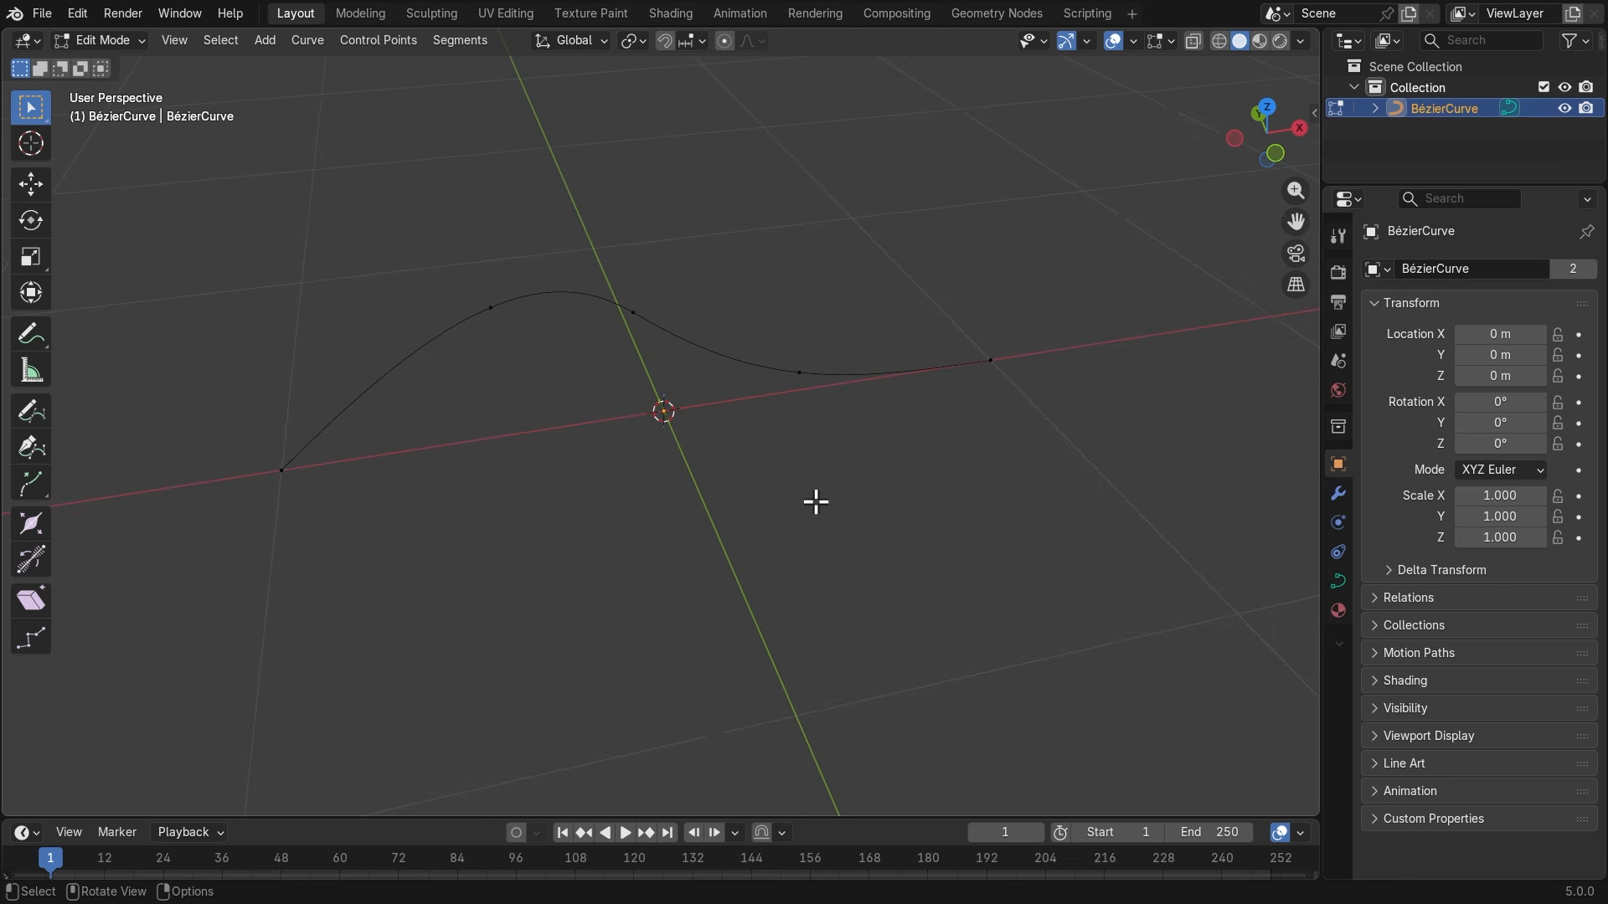
left_click_drag(191, 206, 556, 639)
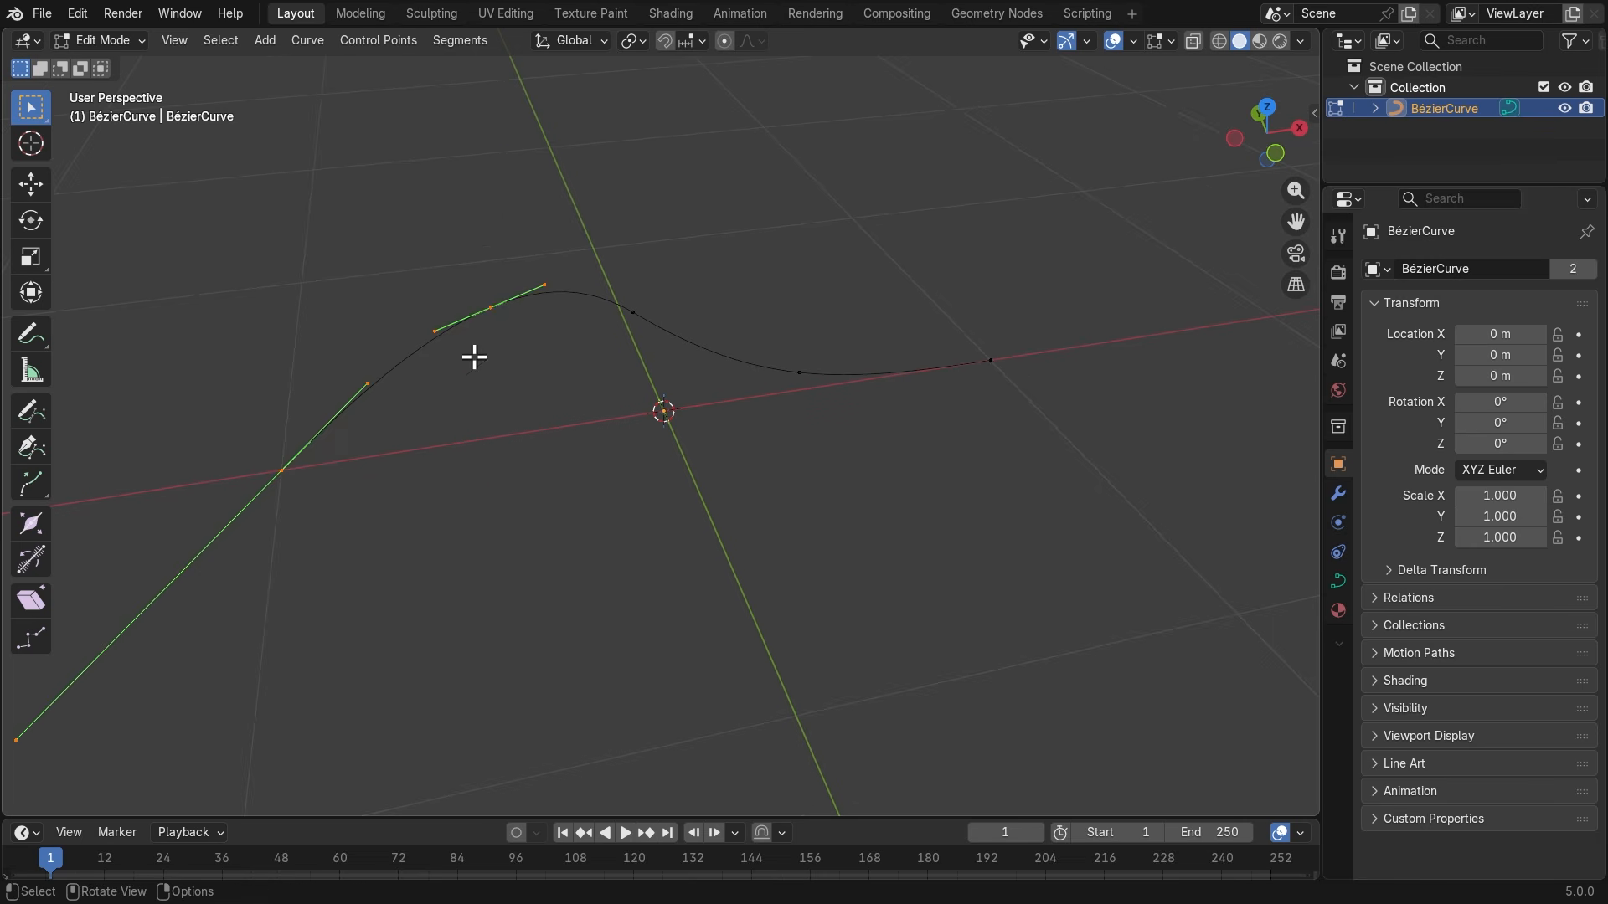
right_click(400, 350)
left_click(391, 351)
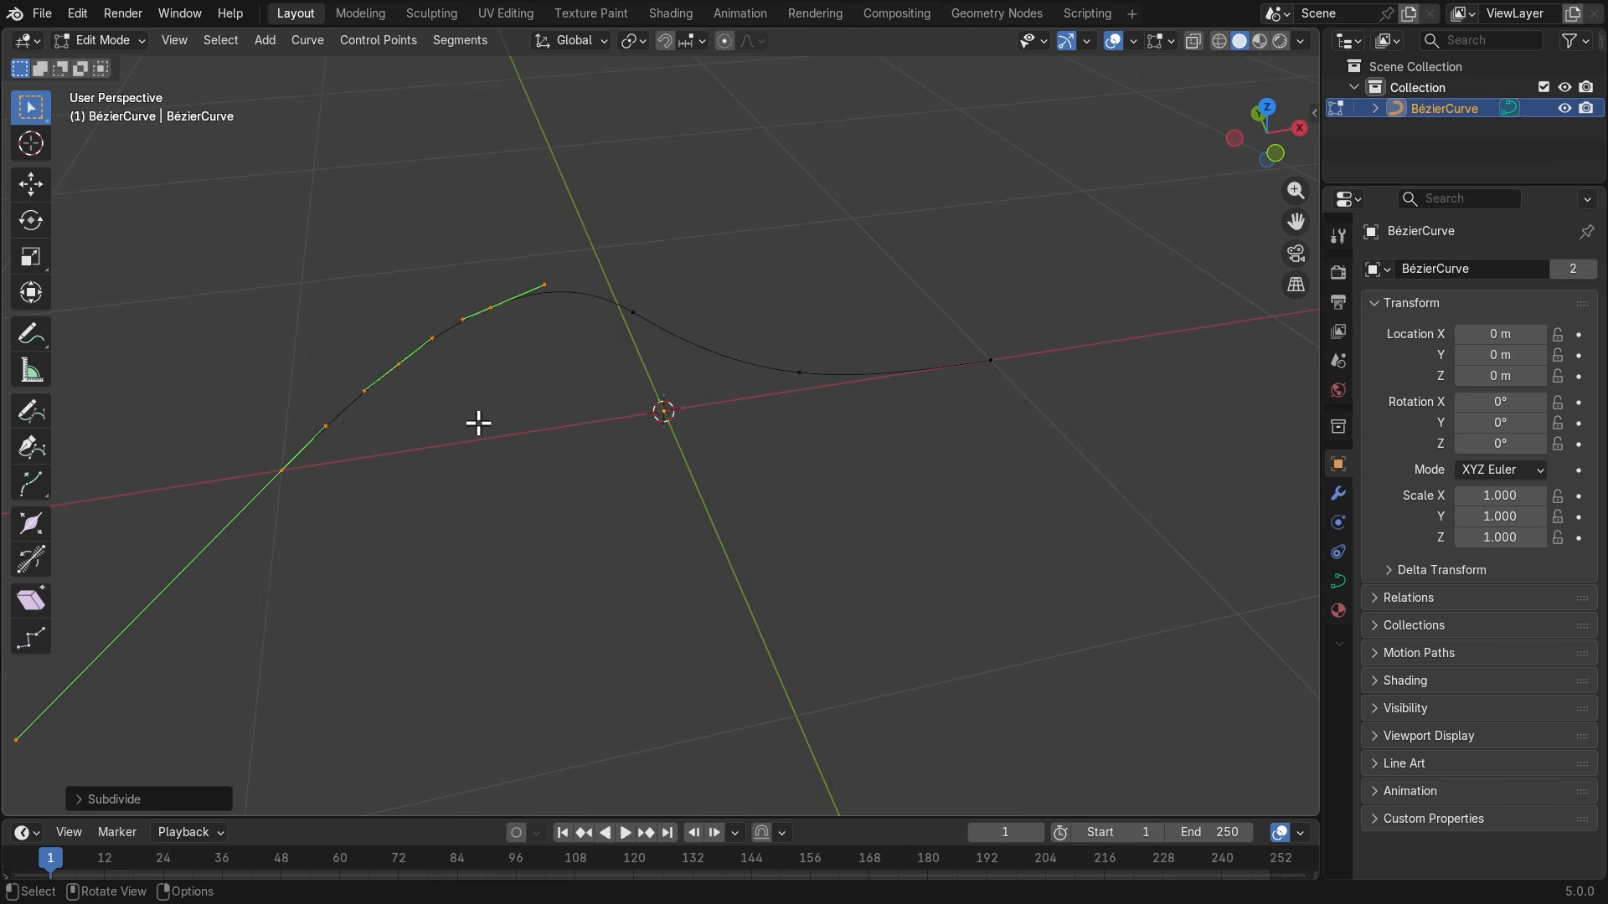
left_click(475, 371)
left_click_drag(294, 266, 393, 469)
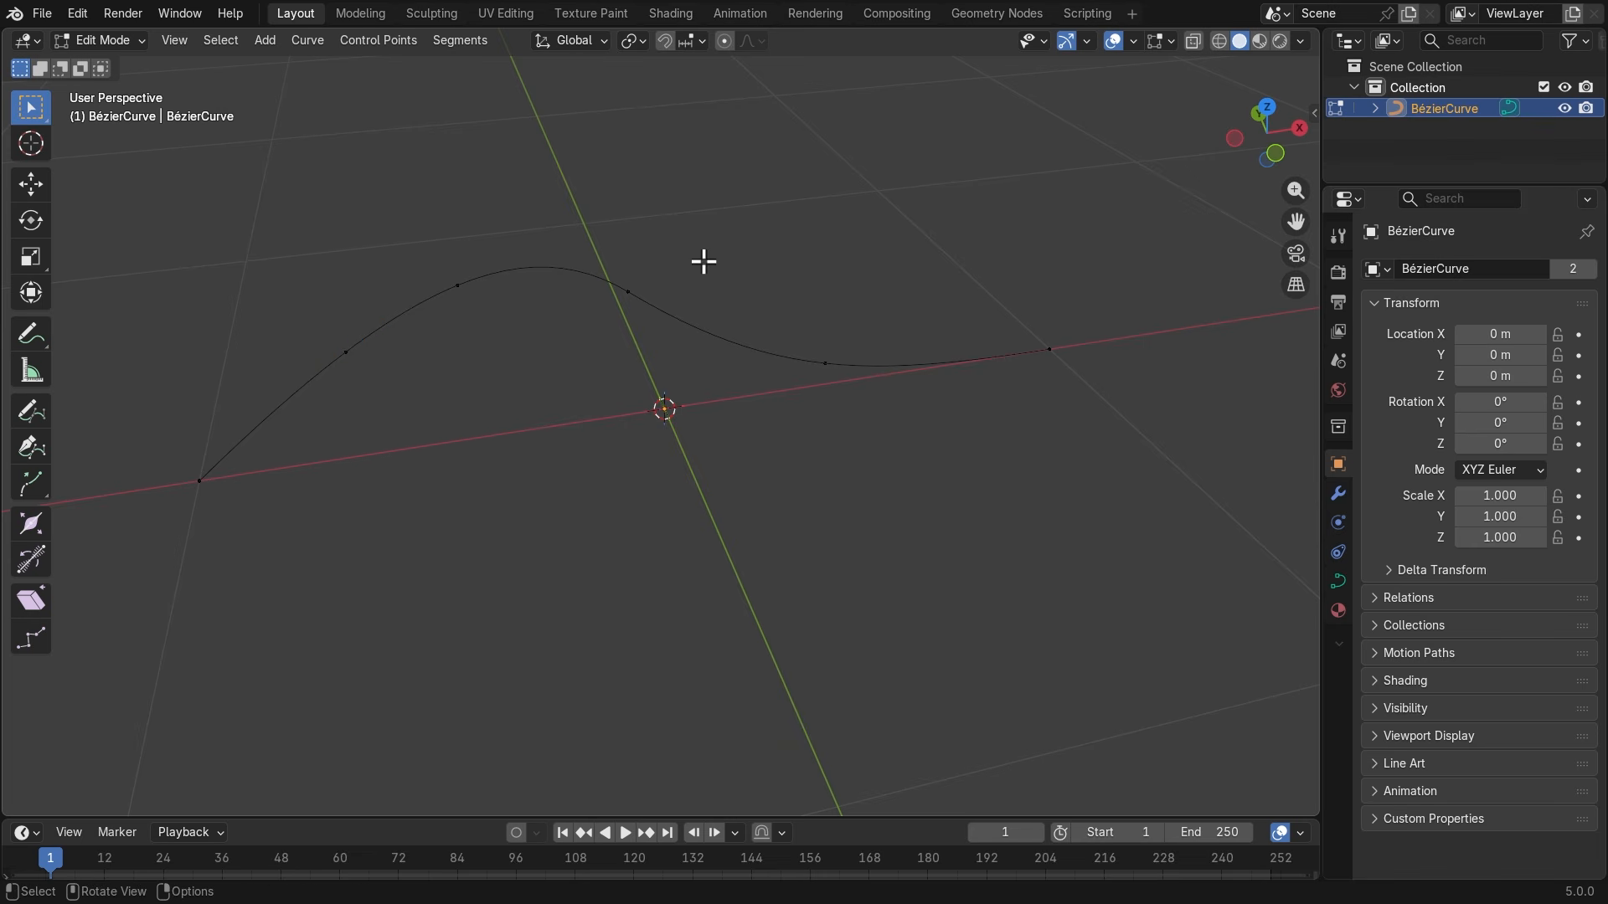
Select the curve's middle control point and activate the Move tool.
left_click(628, 291)
middle_click_drag(670, 369, 565, 318)
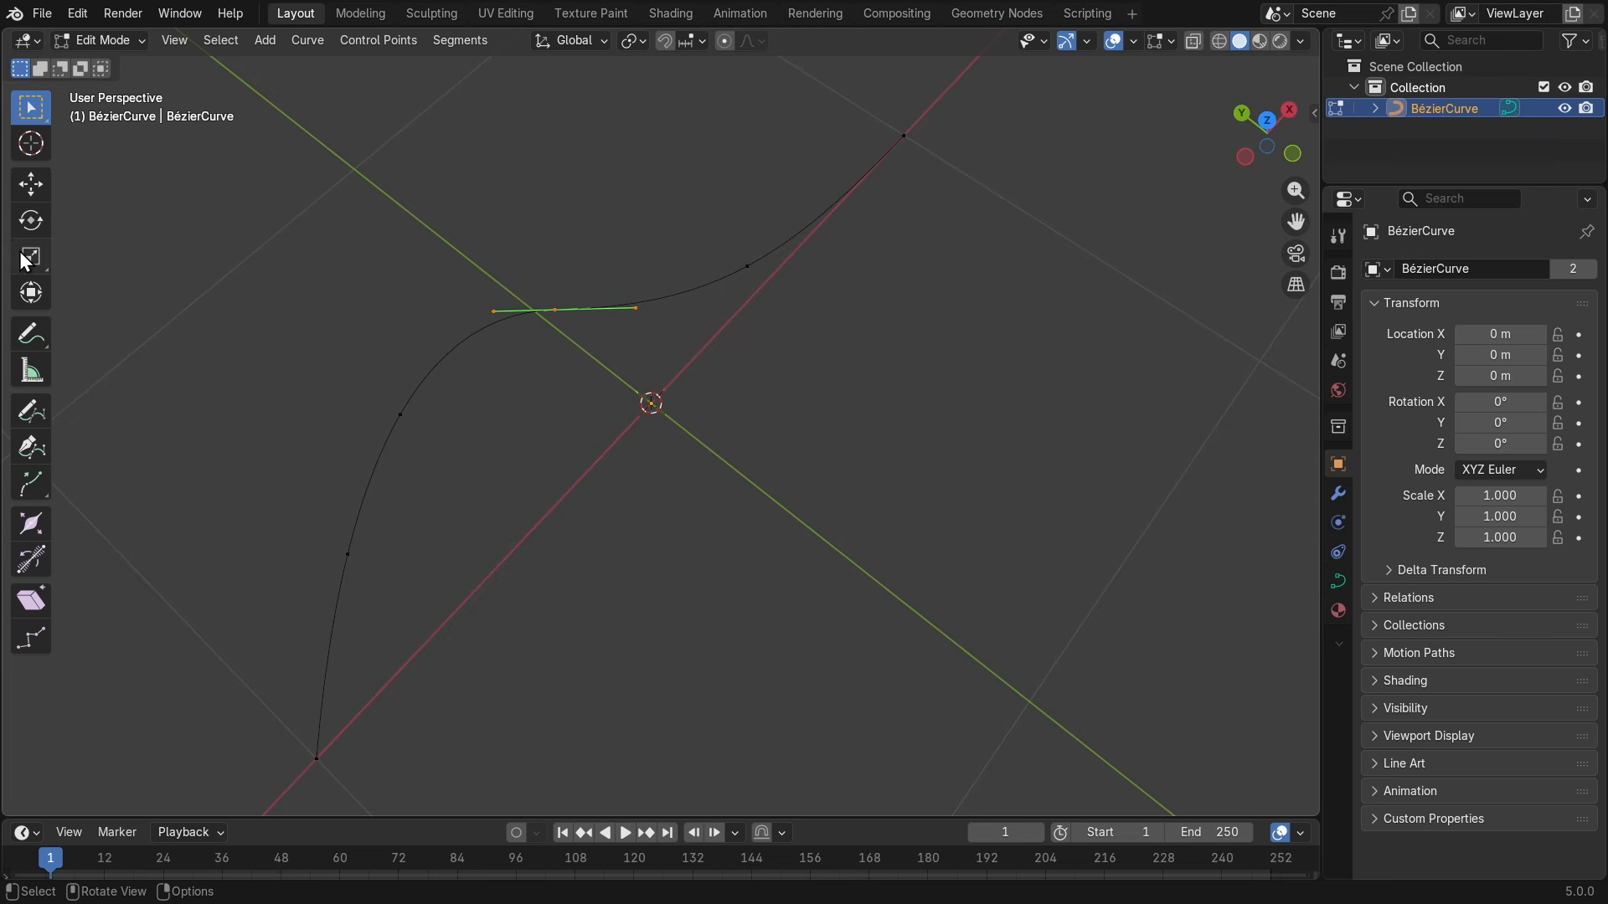
left_click(31, 182)
middle_click_drag(639, 524, 793, 339)
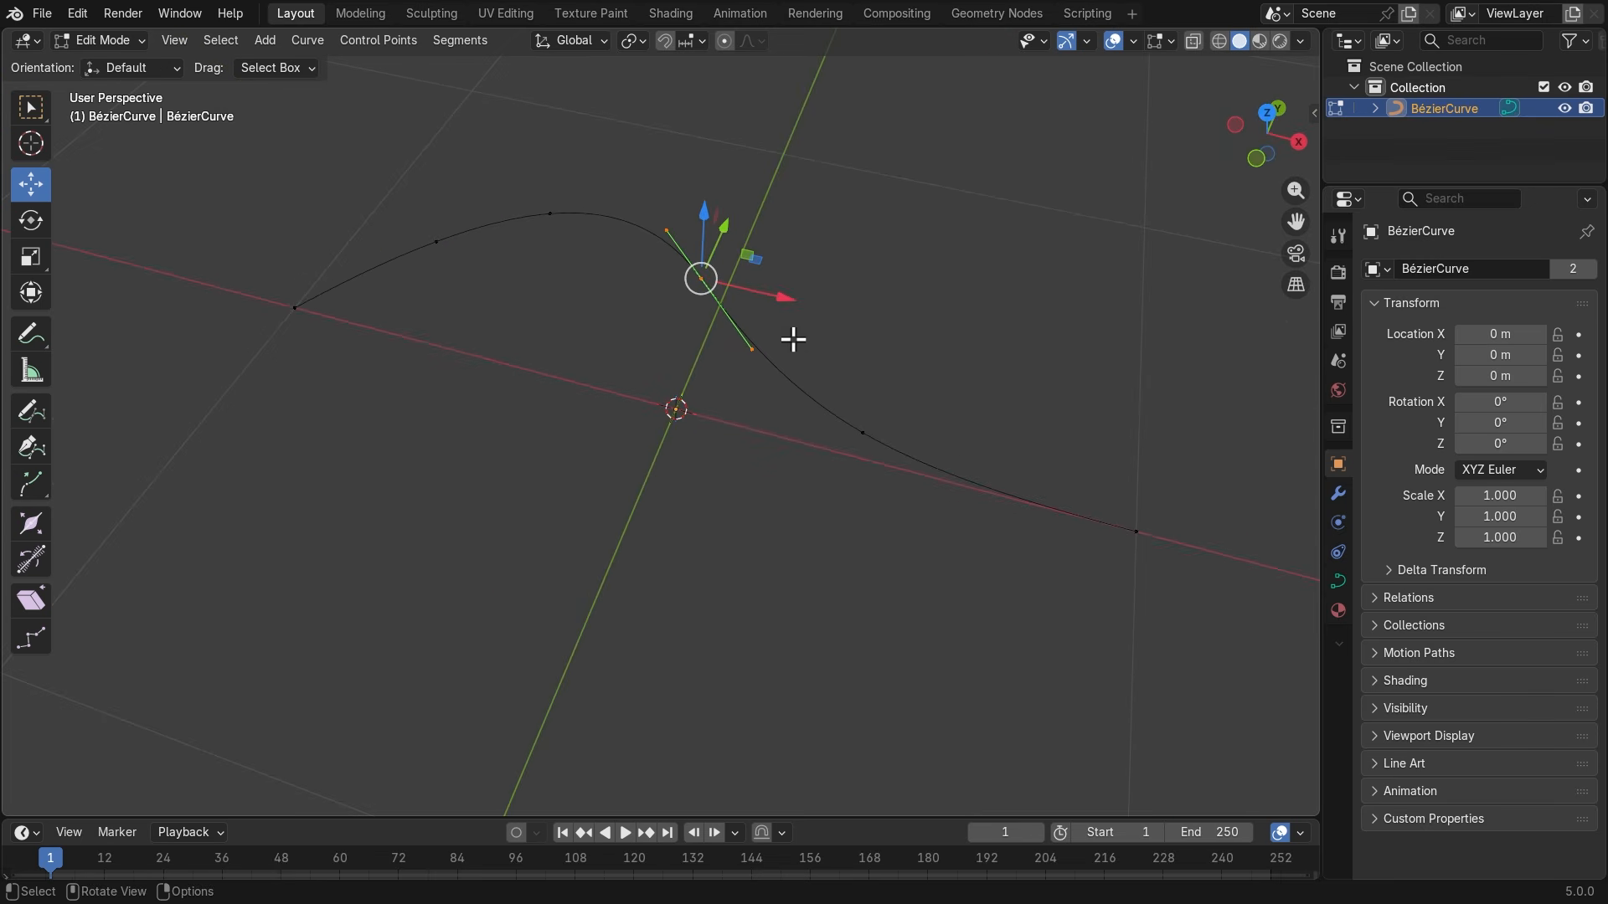
Try moving the middle control point along X and with a free grab, undoing each move.
left_click_drag(784, 298, 845, 322)
key("ctrl+z")
key("g")
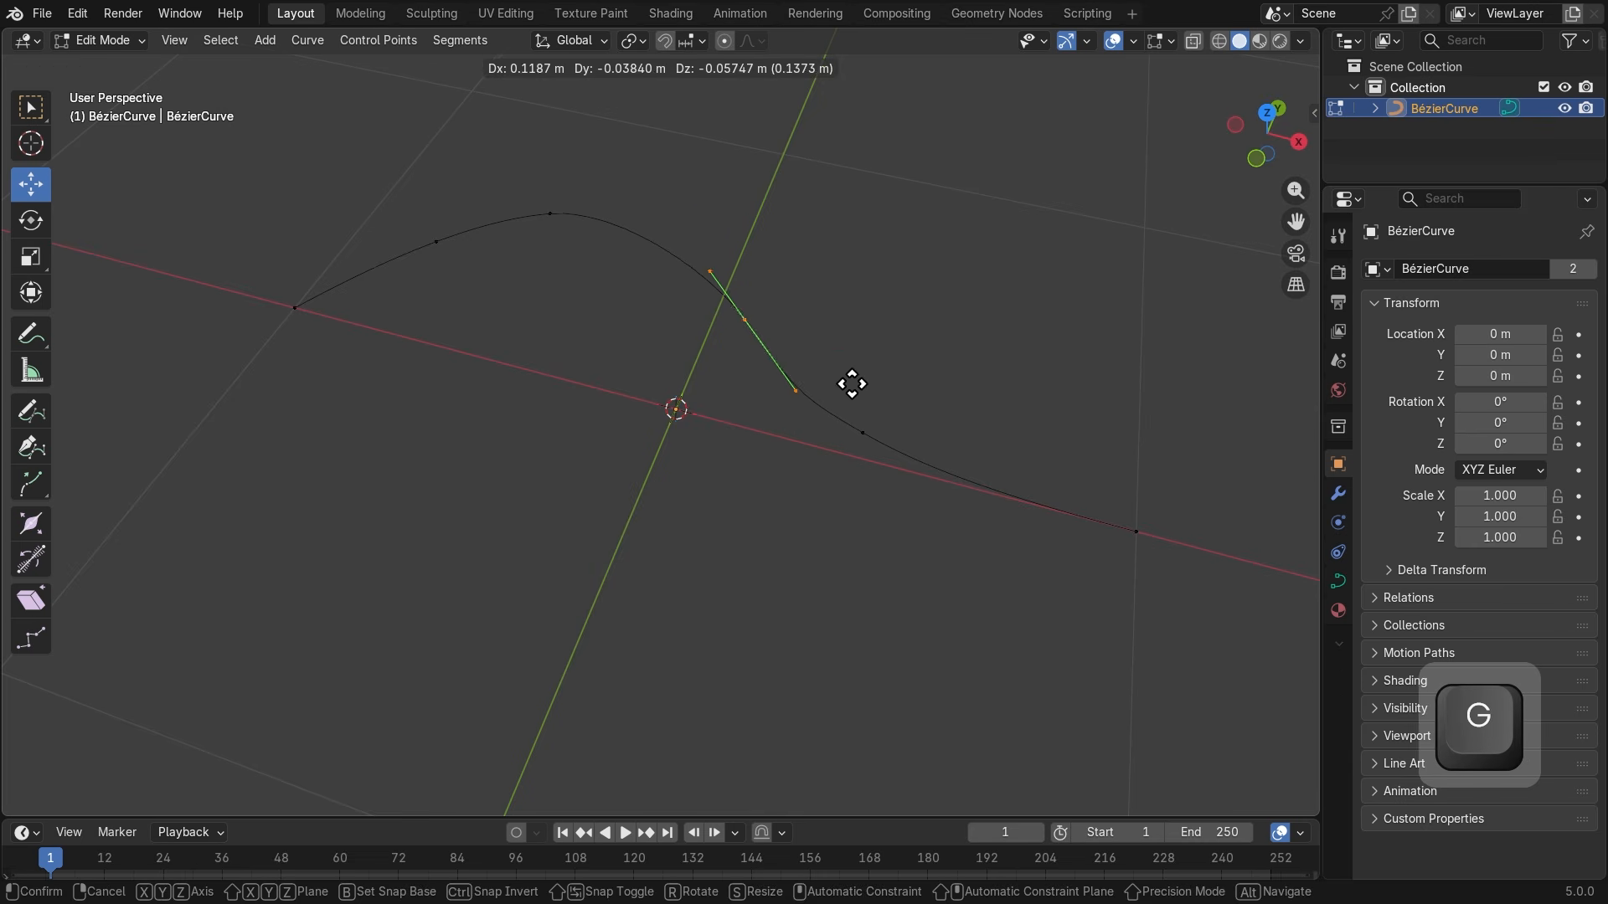
left_click(838, 344)
key("ctrl+z")
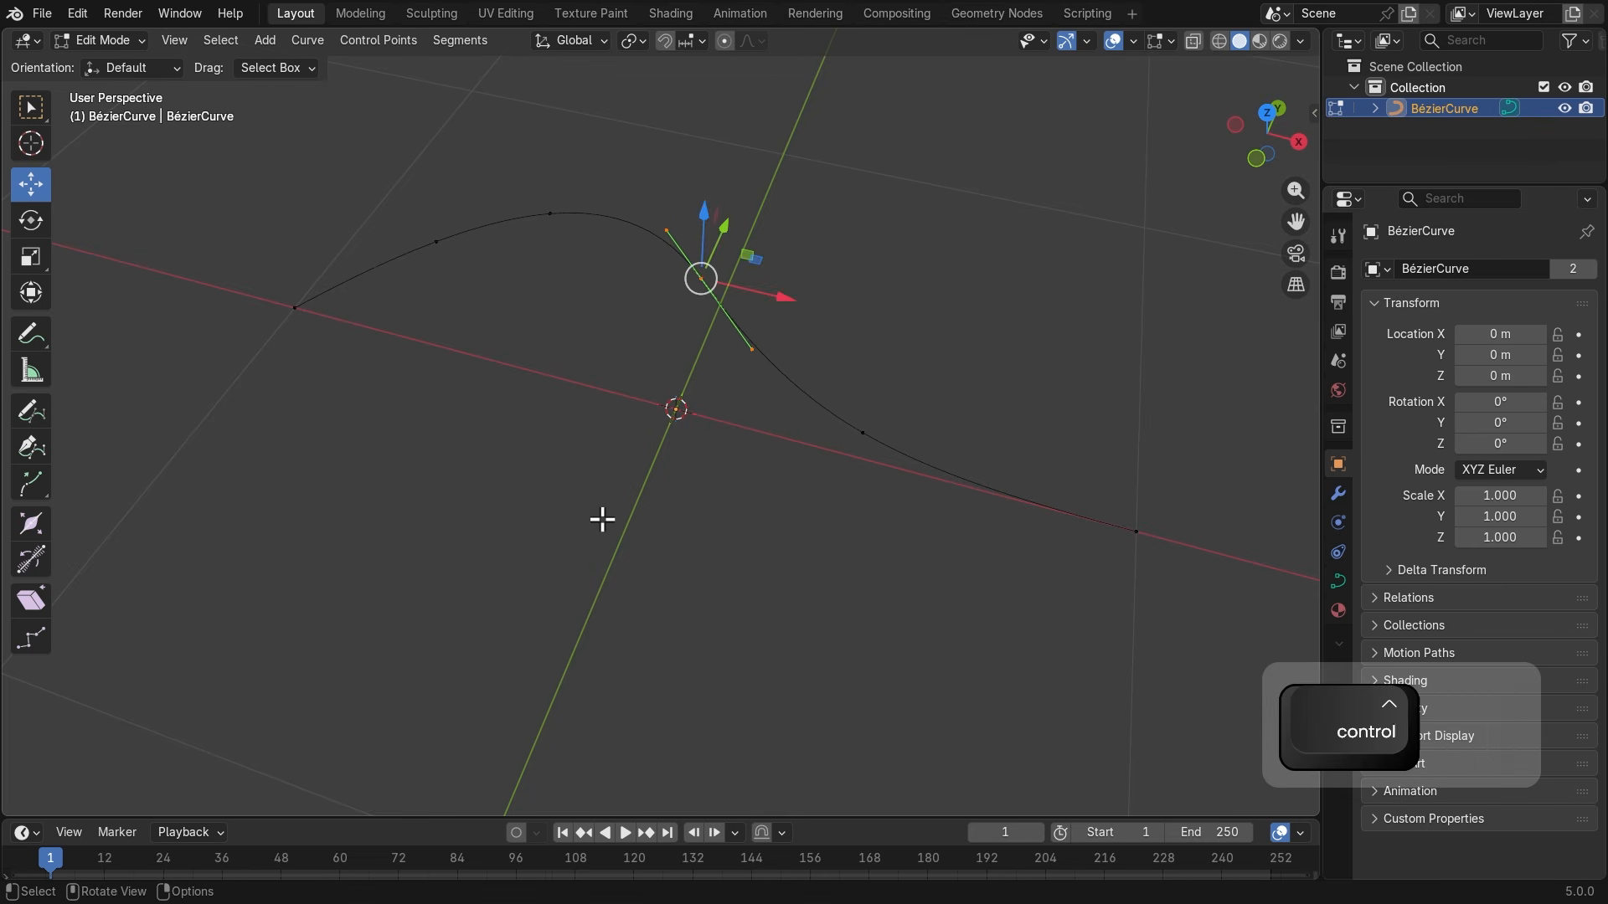
middle_click_drag(602, 518, 702, 502)
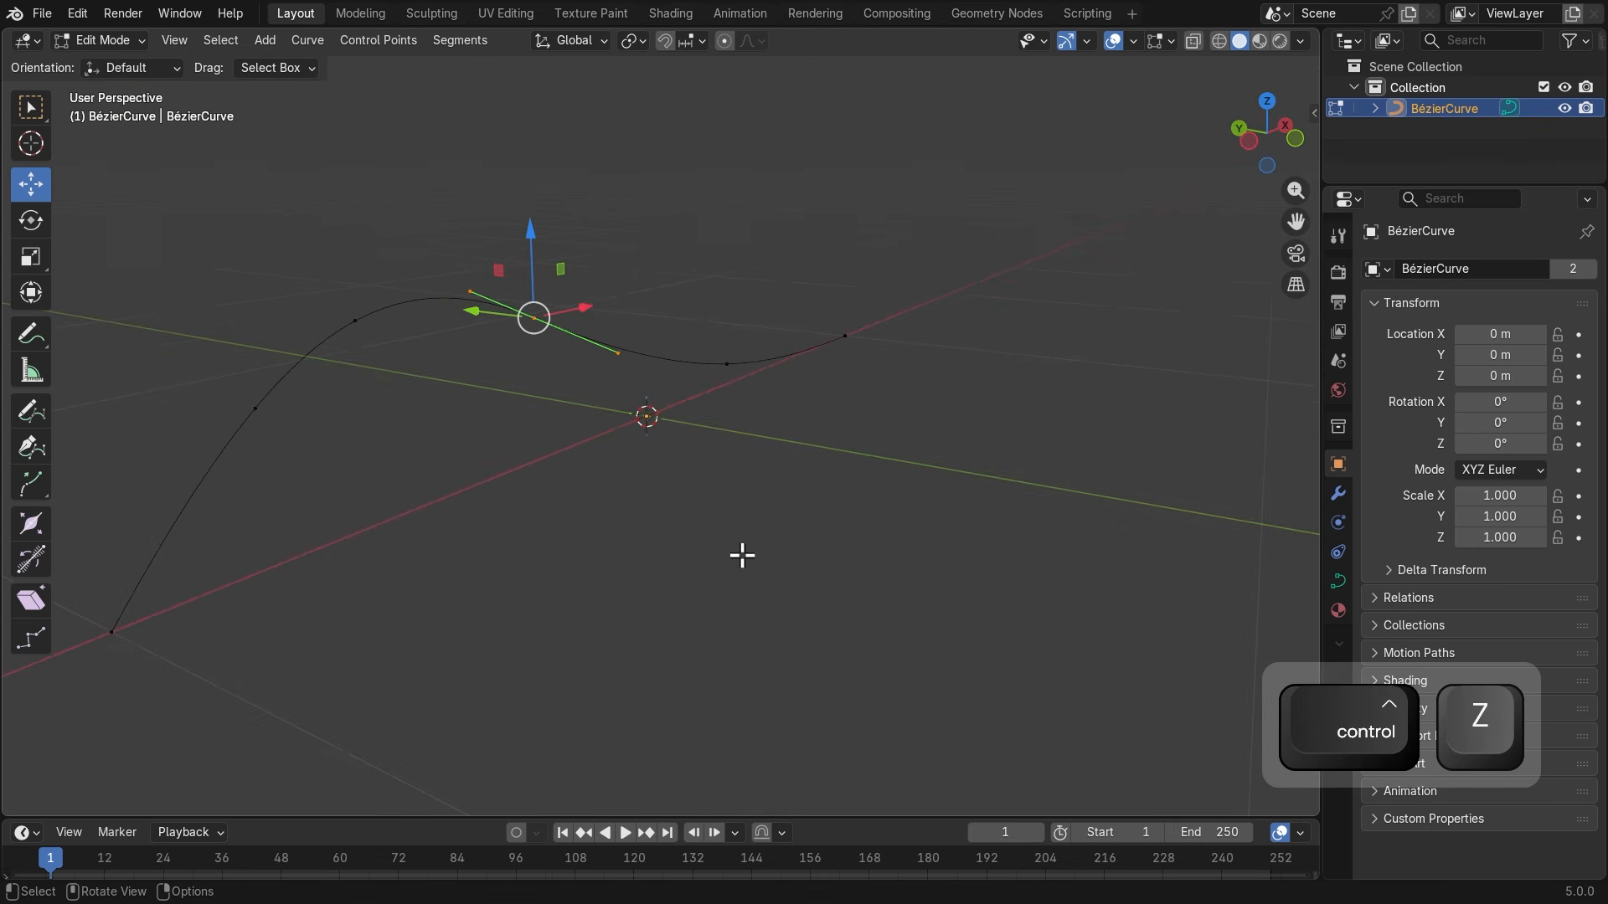
middle_click_drag(865, 581, 310, 530)
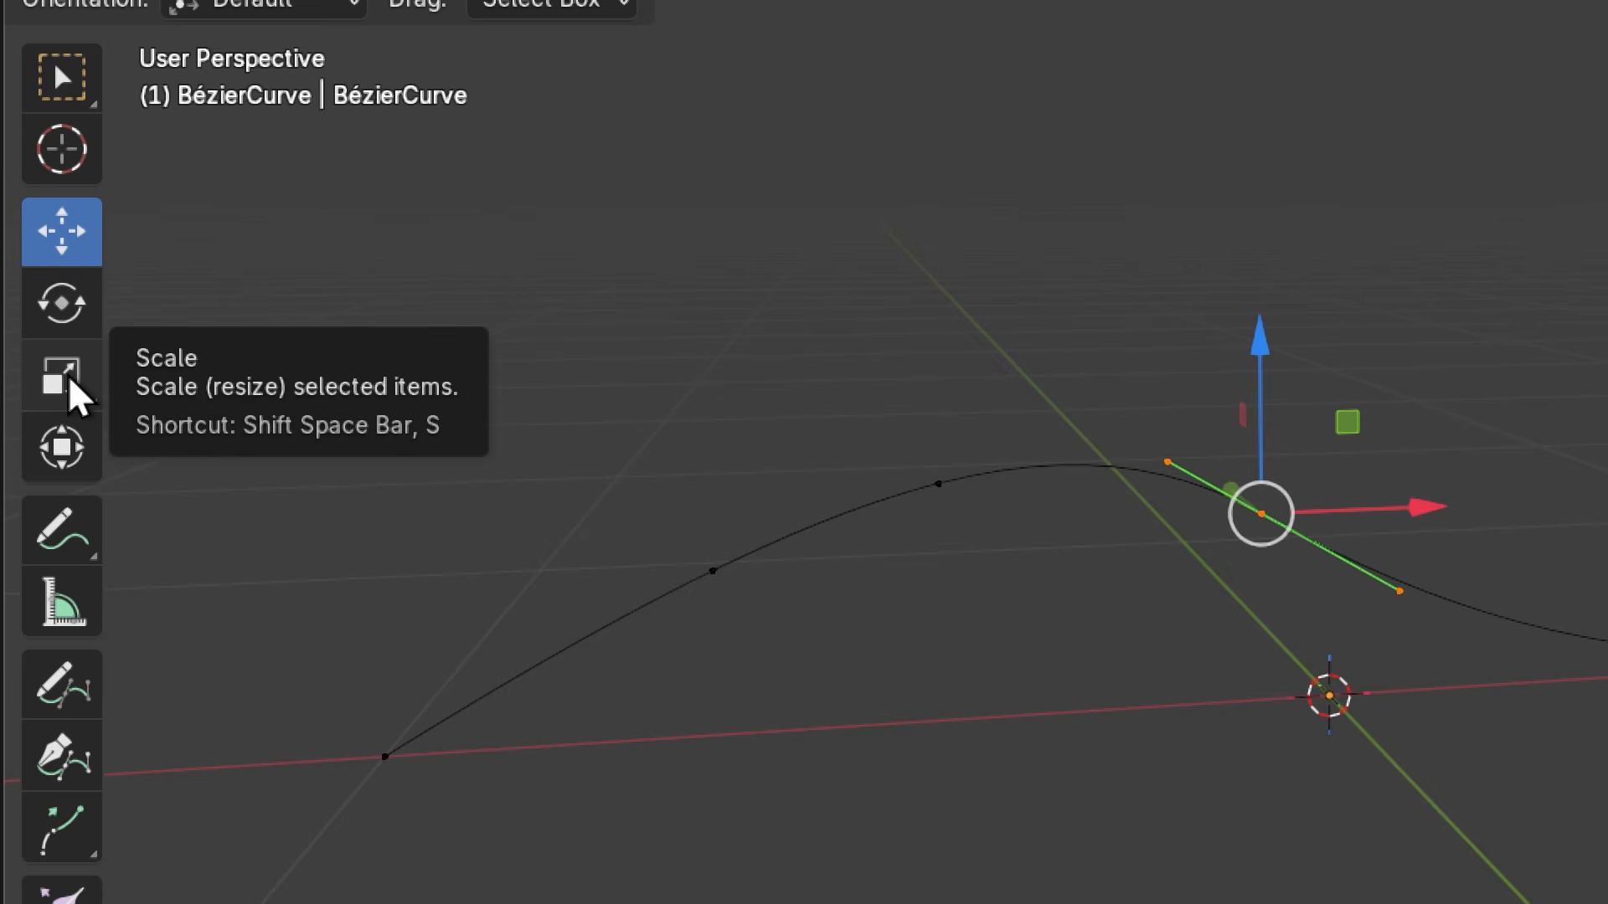
Select the control point next to the middle one on its negative X side.
left_click_drag(768, 349, 1094, 620)
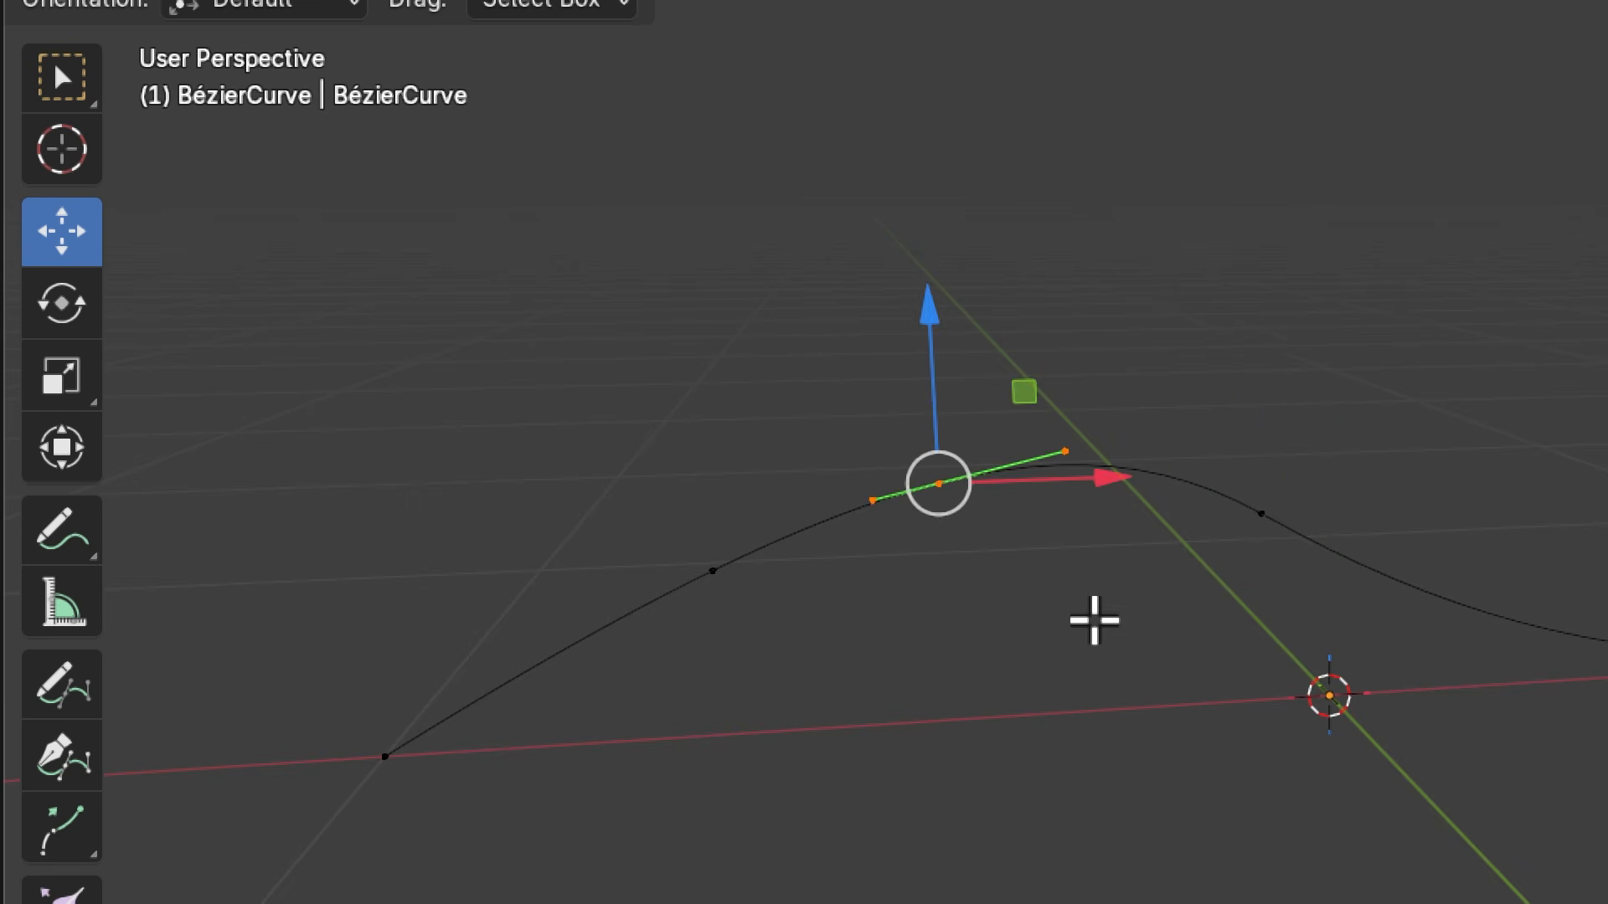
key("super+minus")
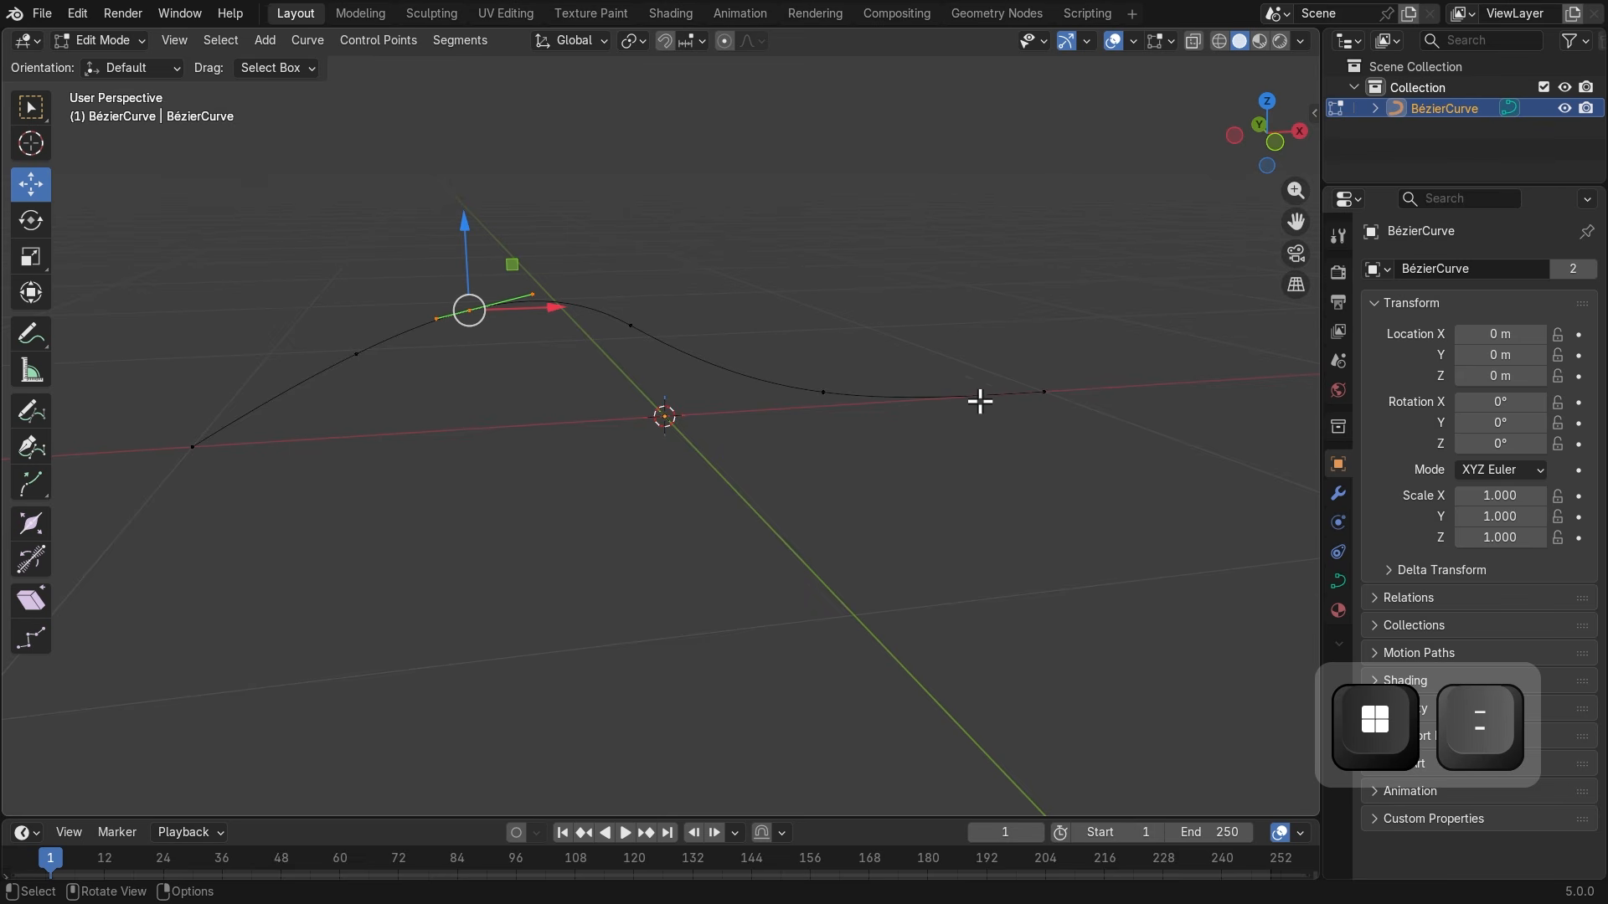
middle_click_drag(916, 449, 879, 449)
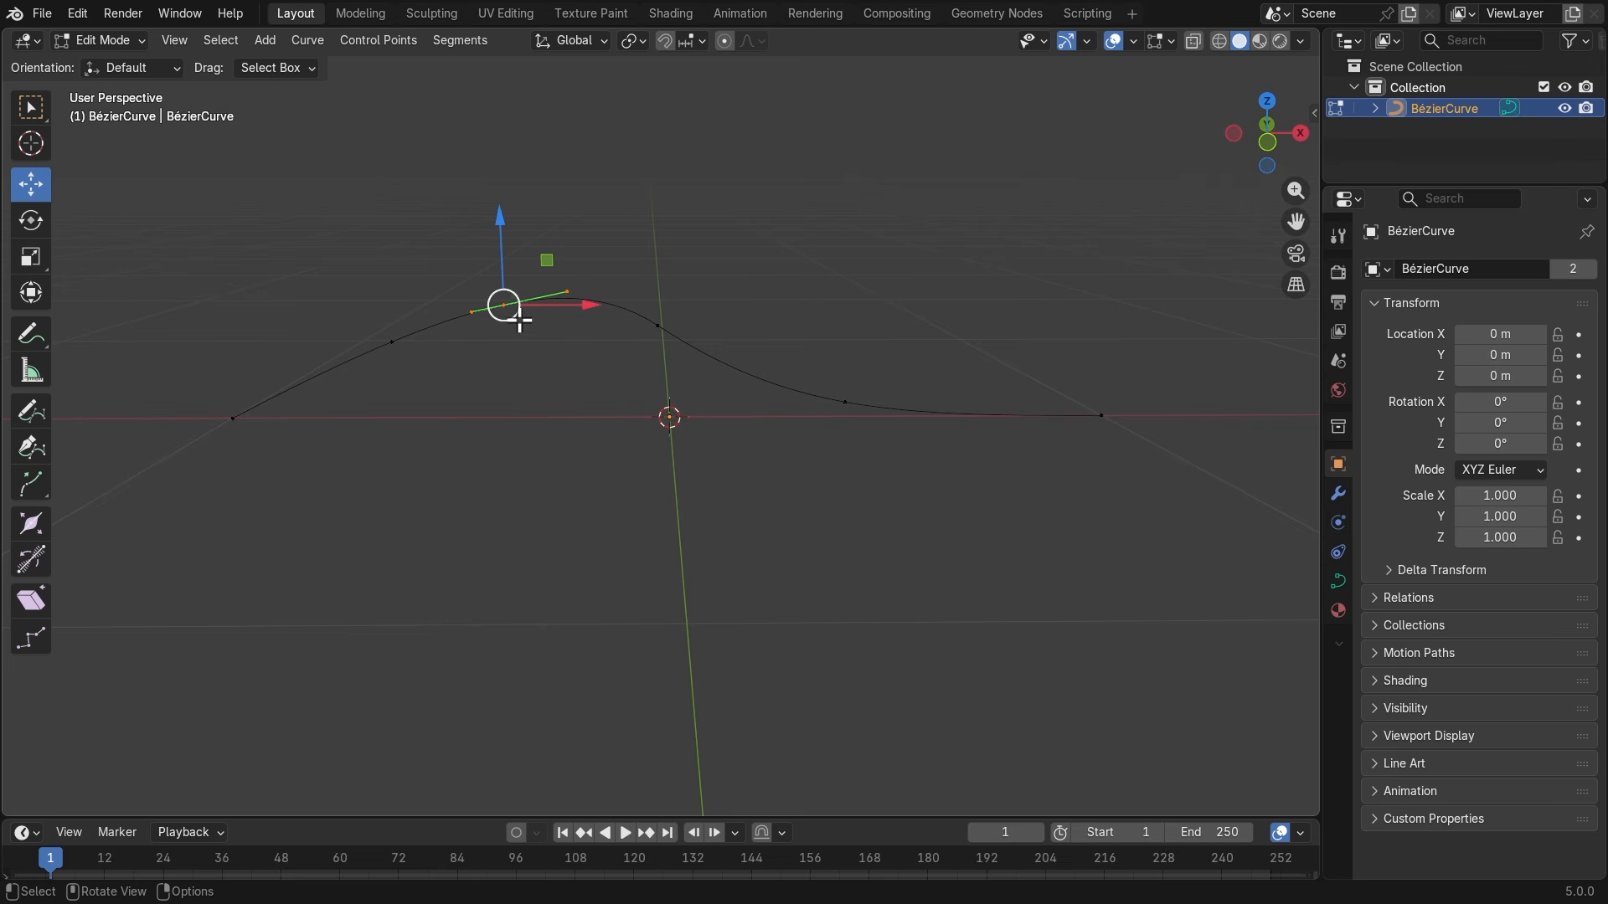
key("super+equal")
key("super+minus")
Leave curve editing by switching to Object Mode and view the whole curve.
left_click(97, 40)
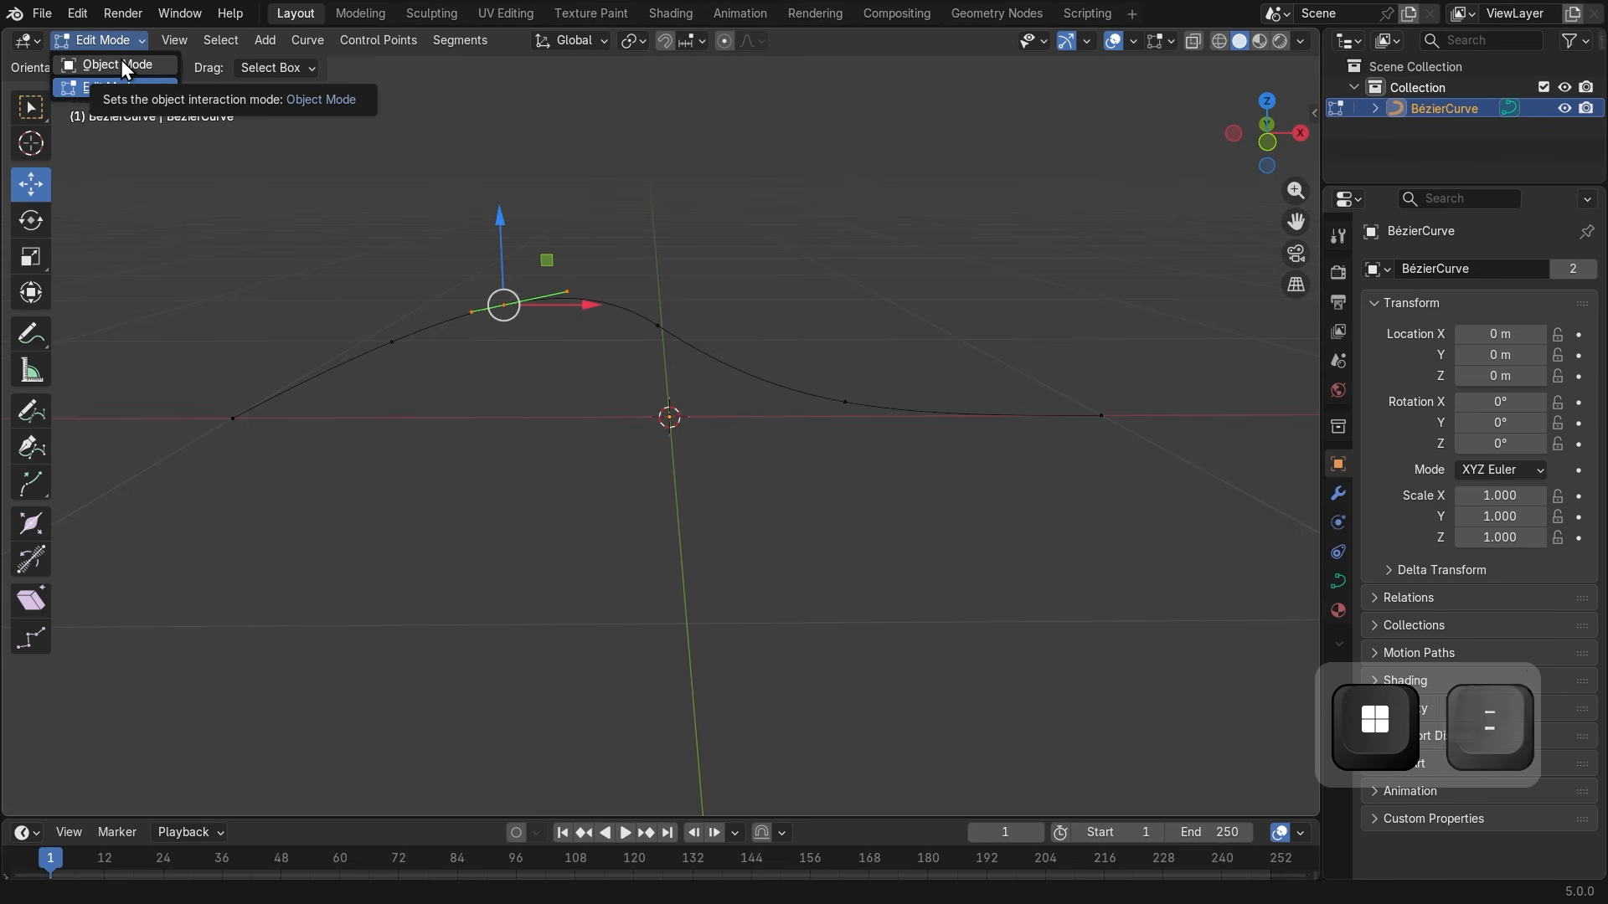
left_click(117, 64)
middle_click_drag(586, 519, 599, 600)
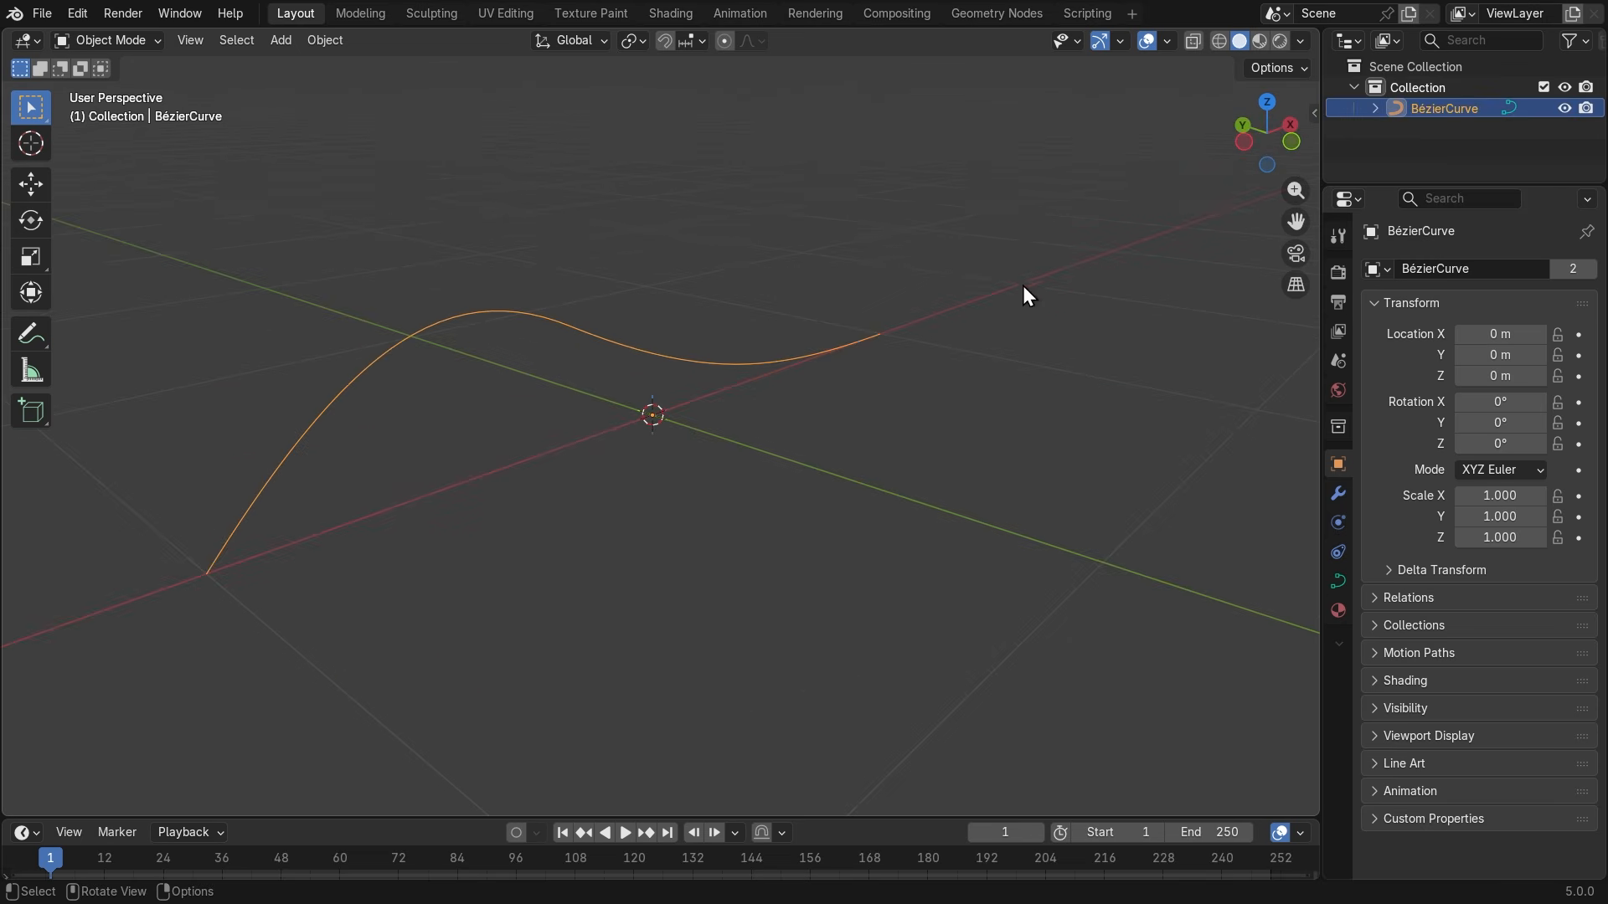
middle_click_drag(1023, 287, 689, 341)
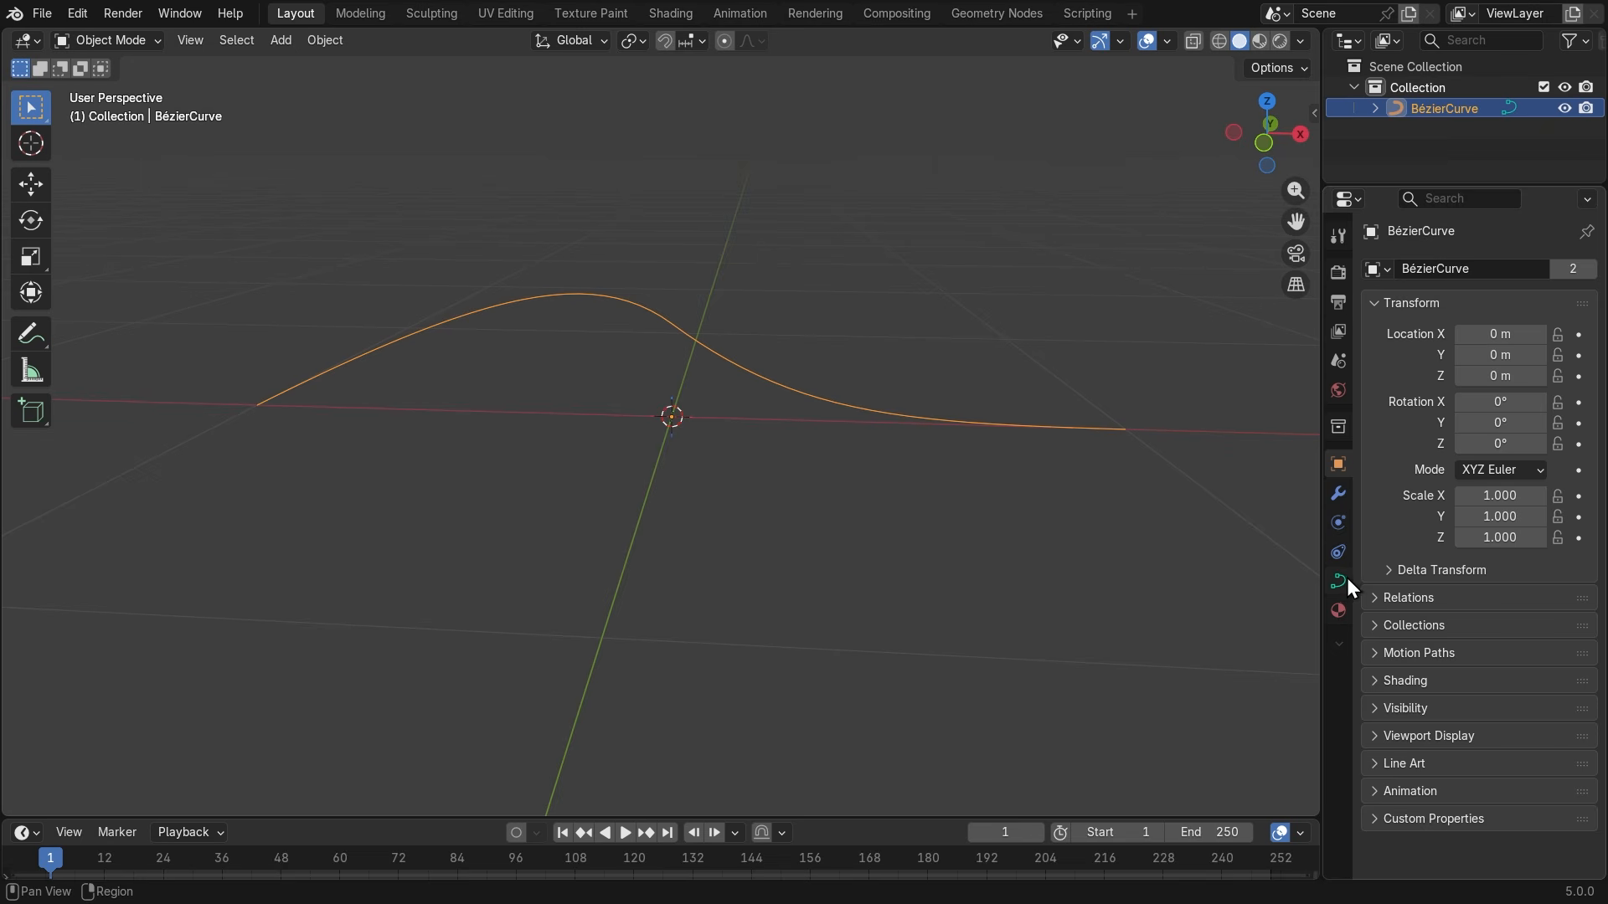
Open the curve's Object Data properties and widen the properties area so its setting names are readable.
key("super+equal")
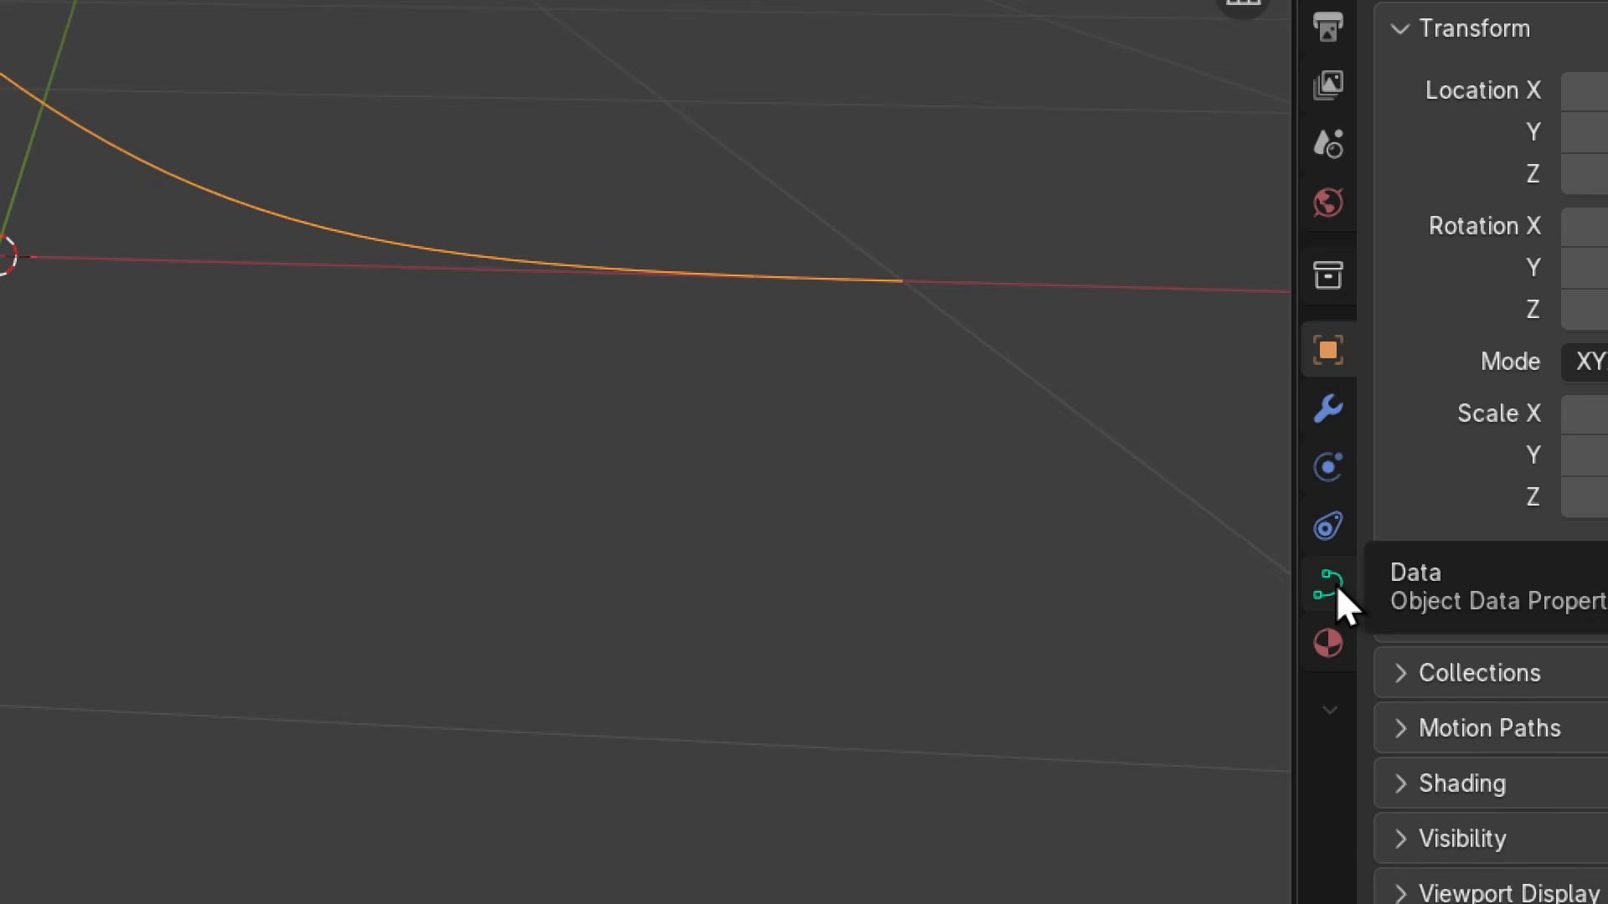
key("super+minus")
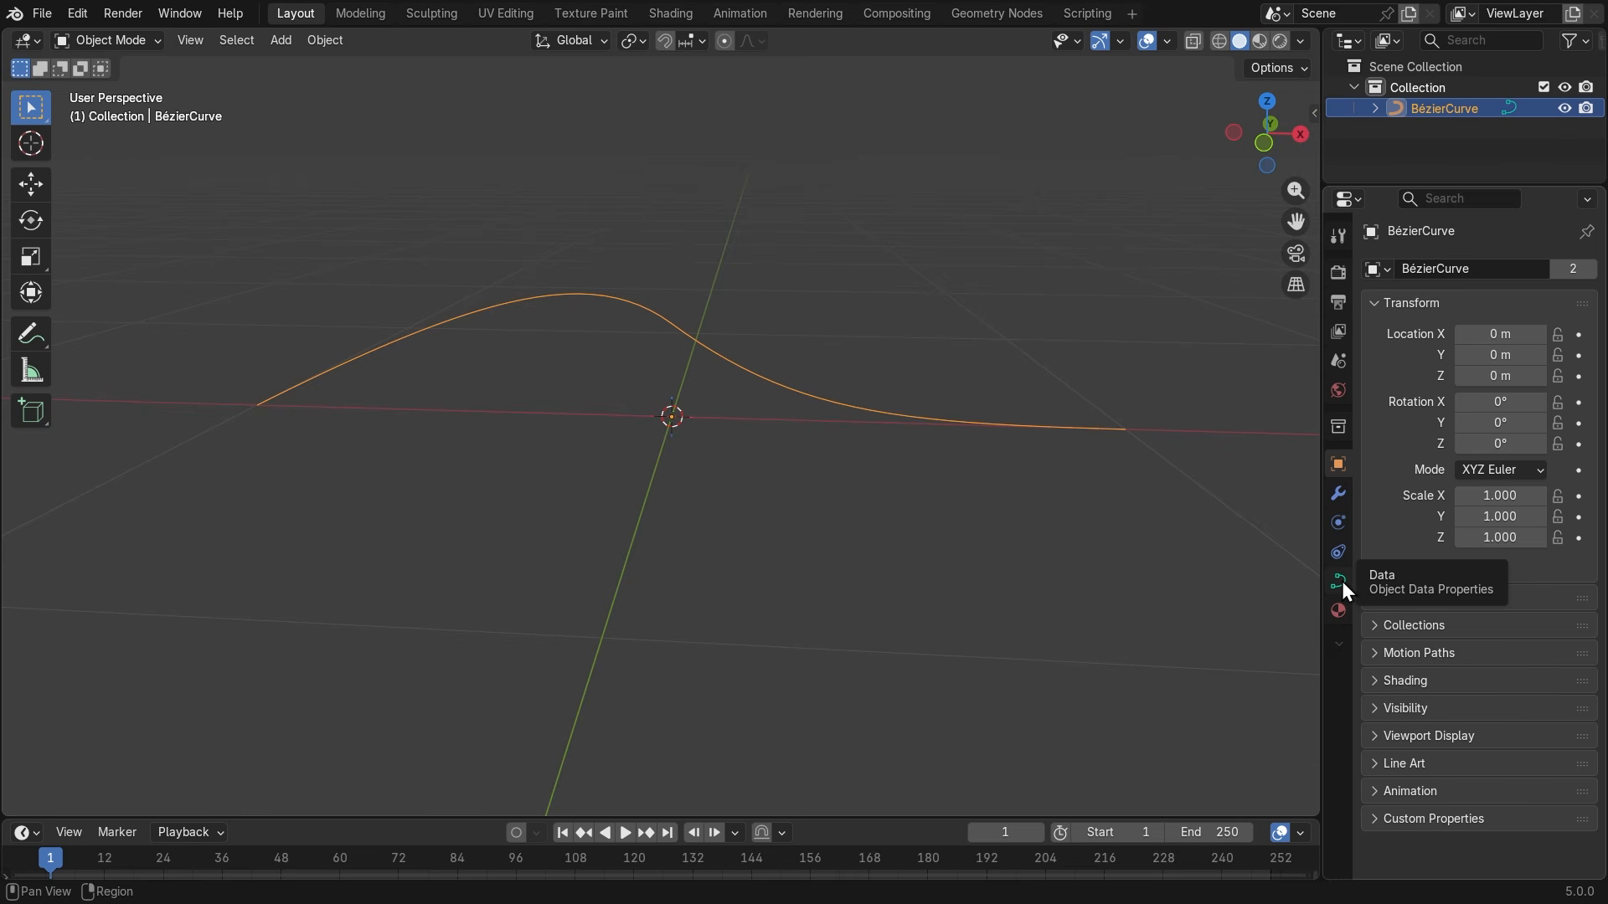
left_click(1340, 582)
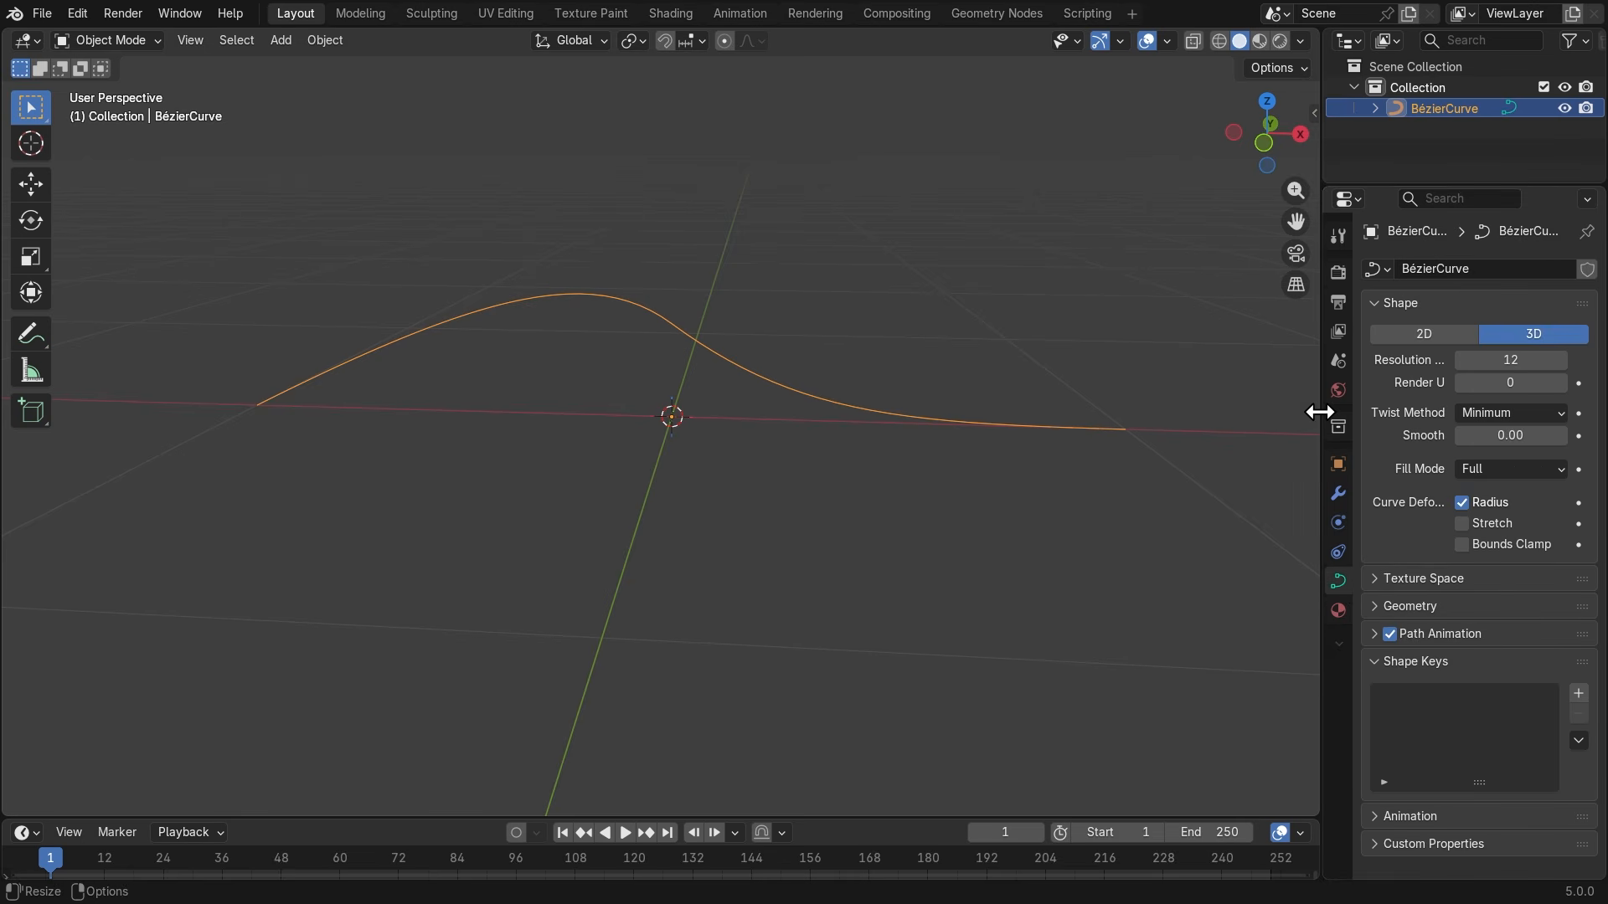
left_click_drag(1319, 412, 1221, 412)
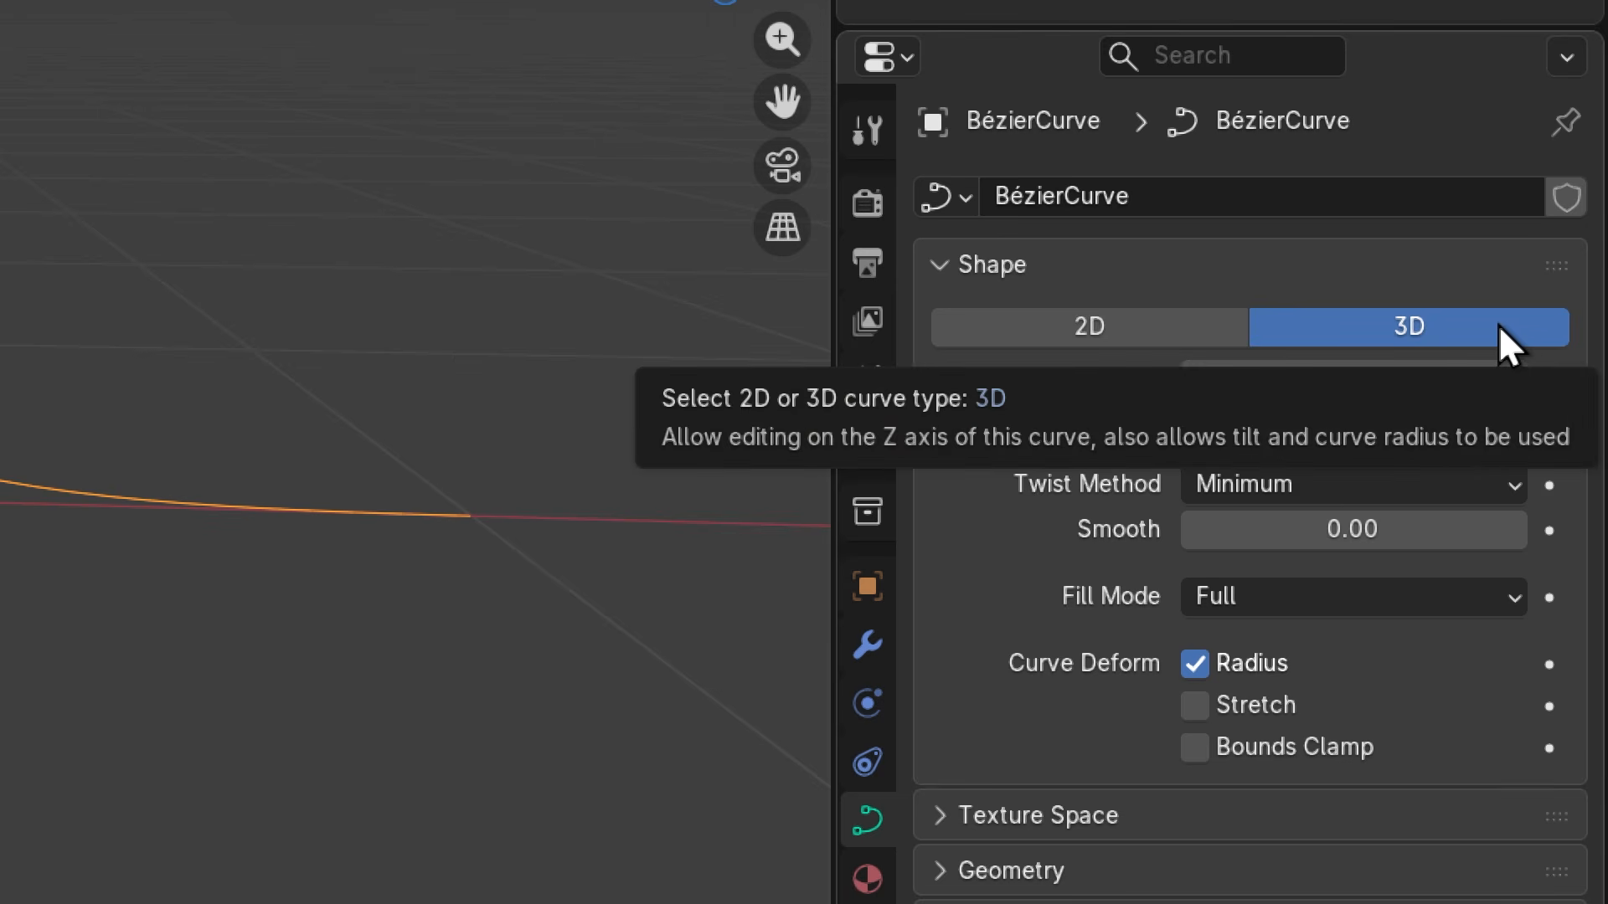
key("super+minus")
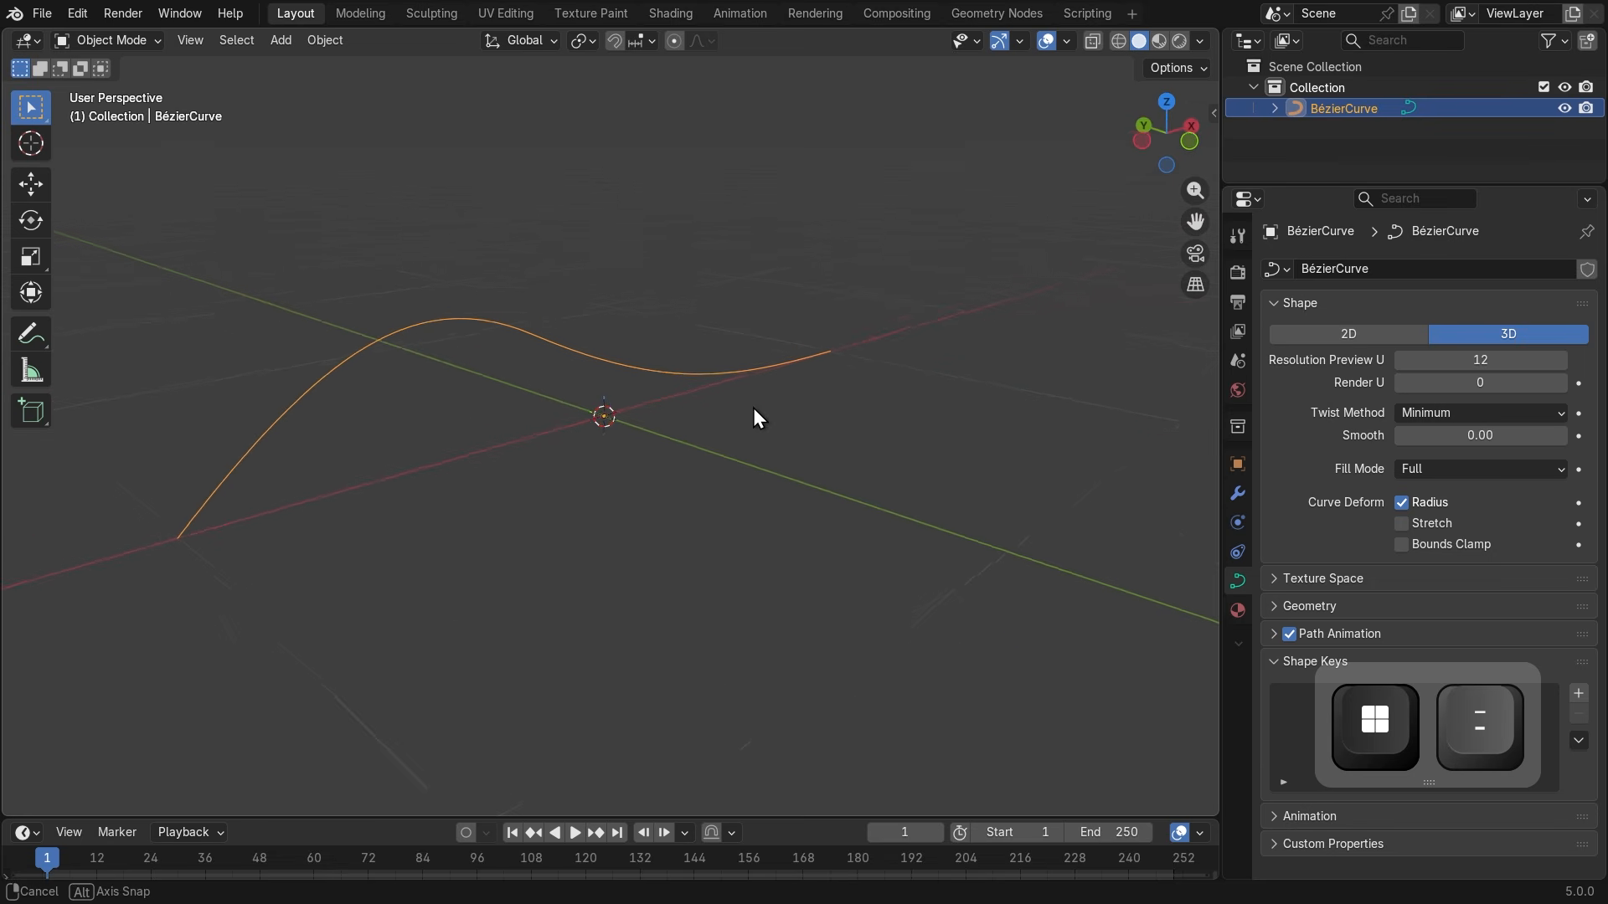
middle_click_drag(756, 417, 285, 555)
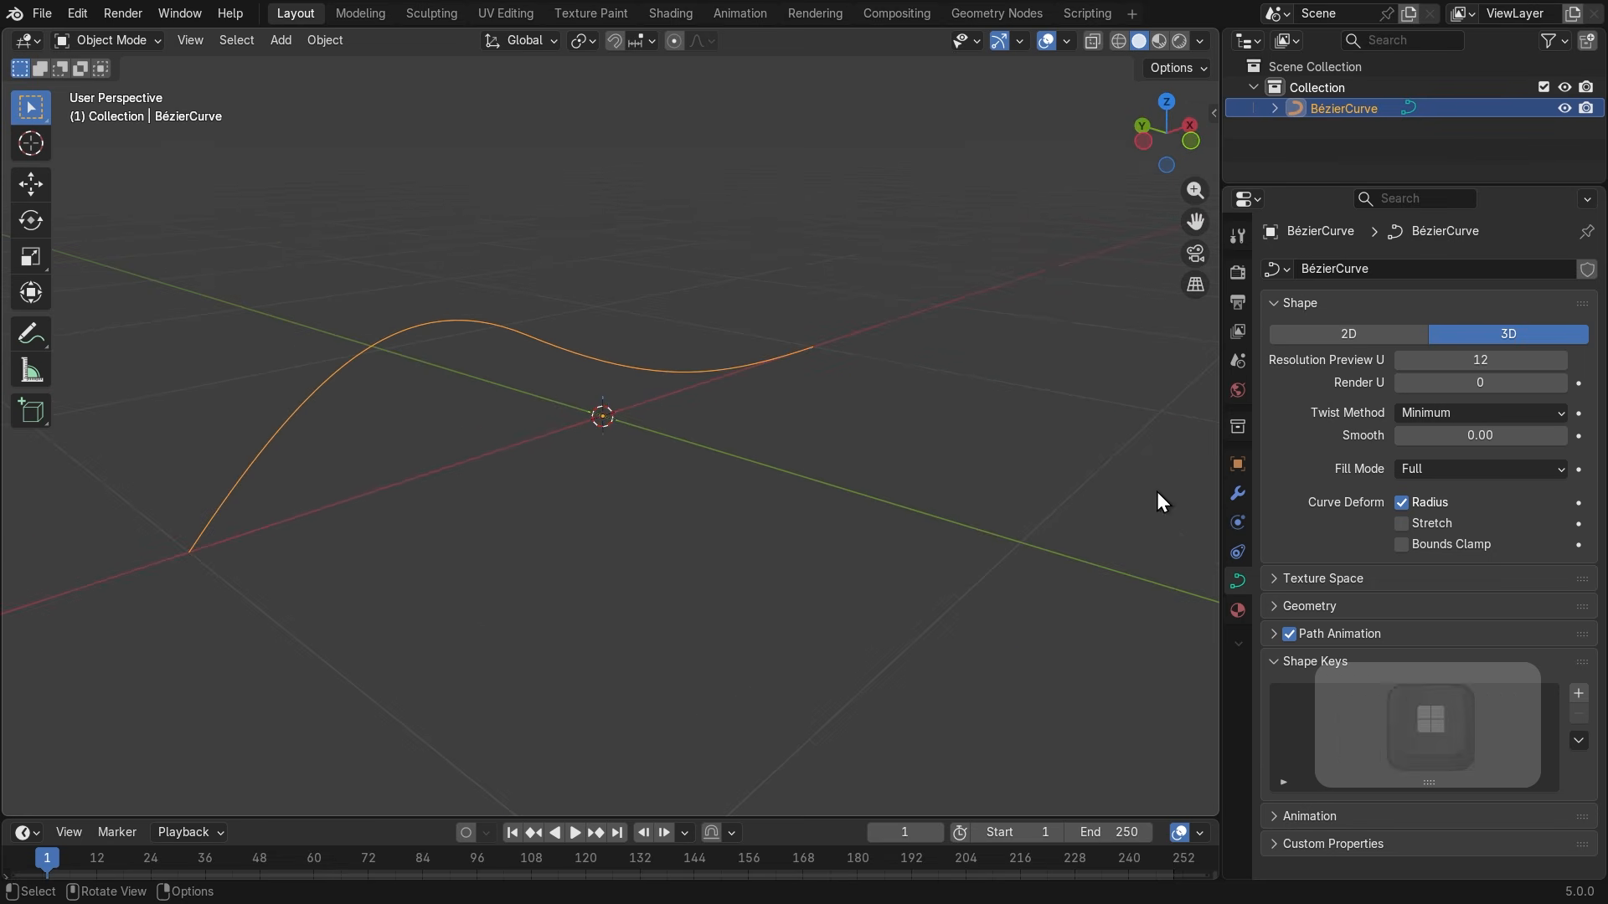
Collapse the Shape and Shape Keys sections of the curve data and expand the Geometry section.
left_click(1274, 303)
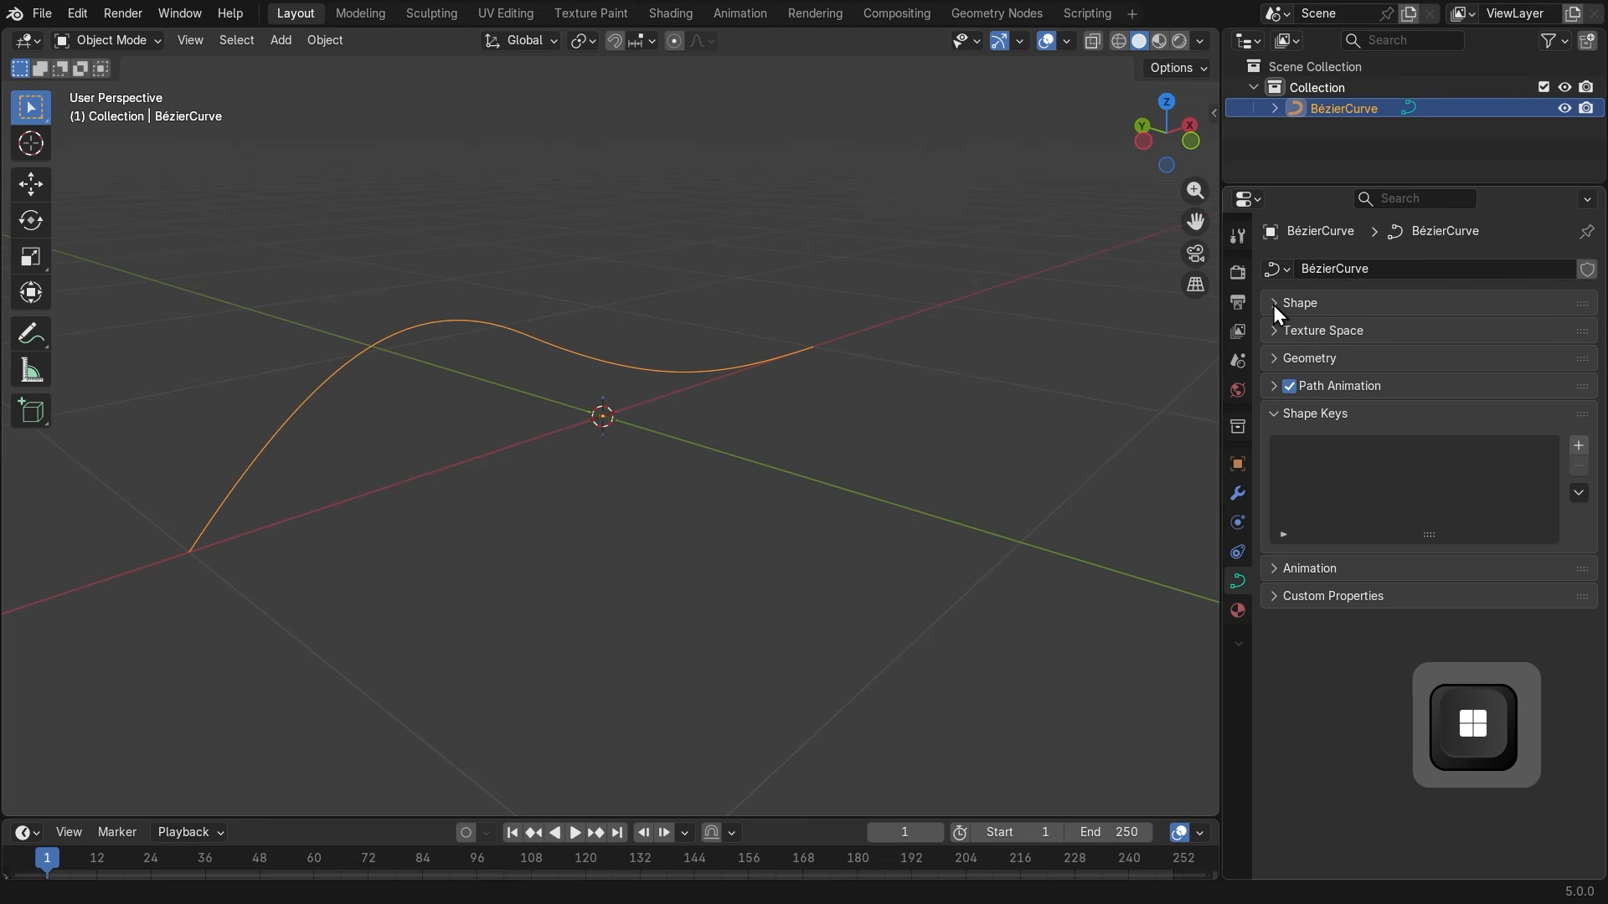
key("super+plus")
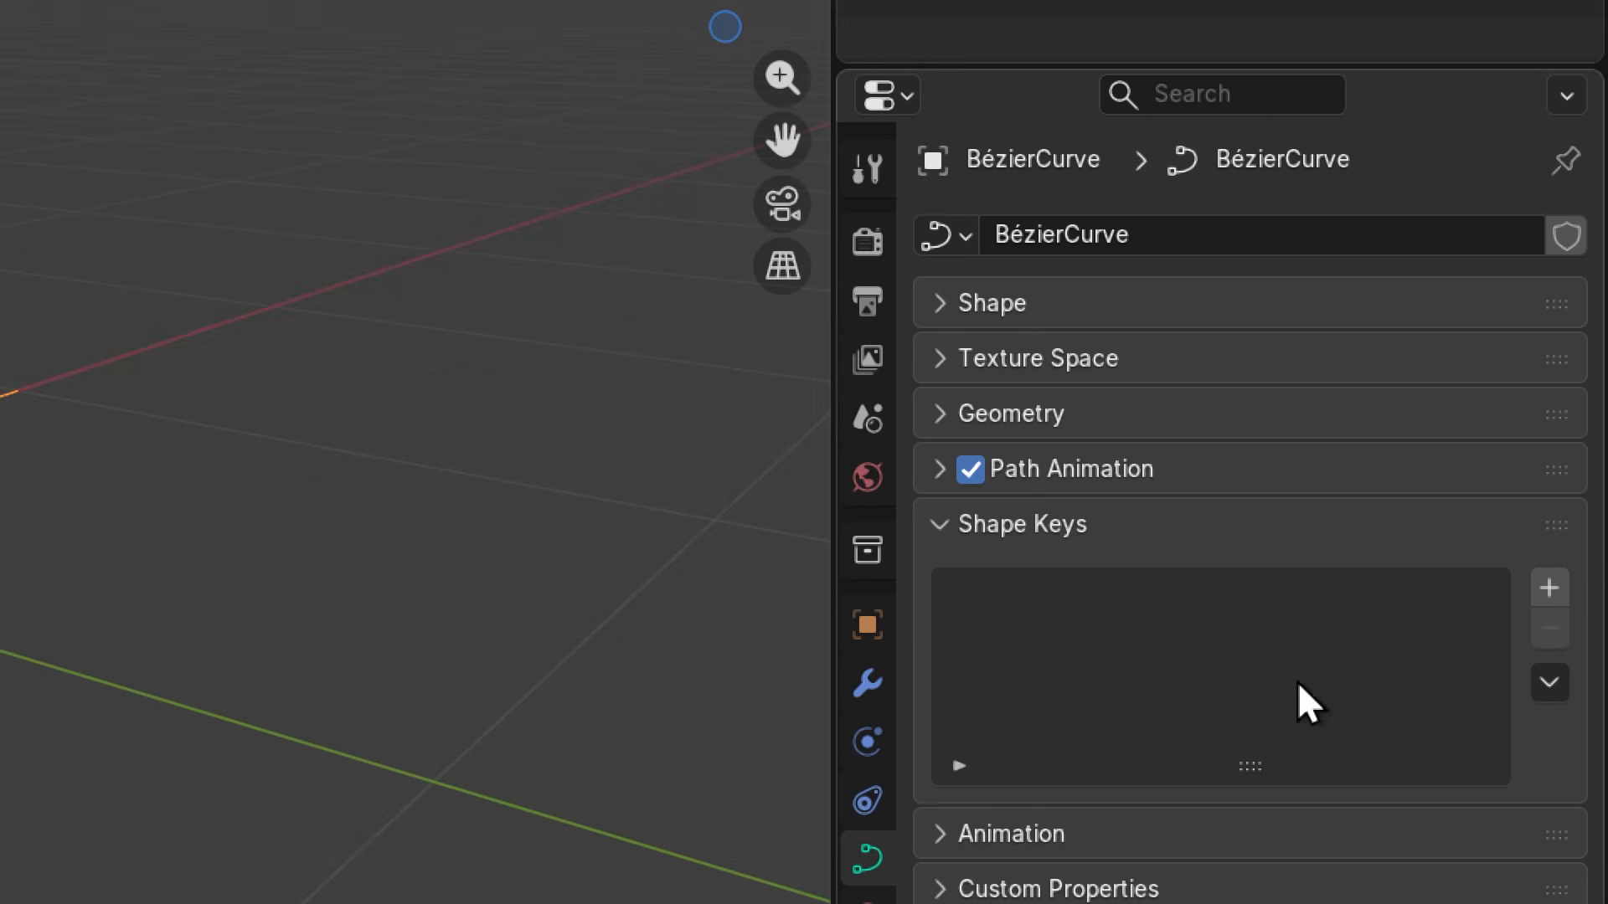
left_click(934, 522)
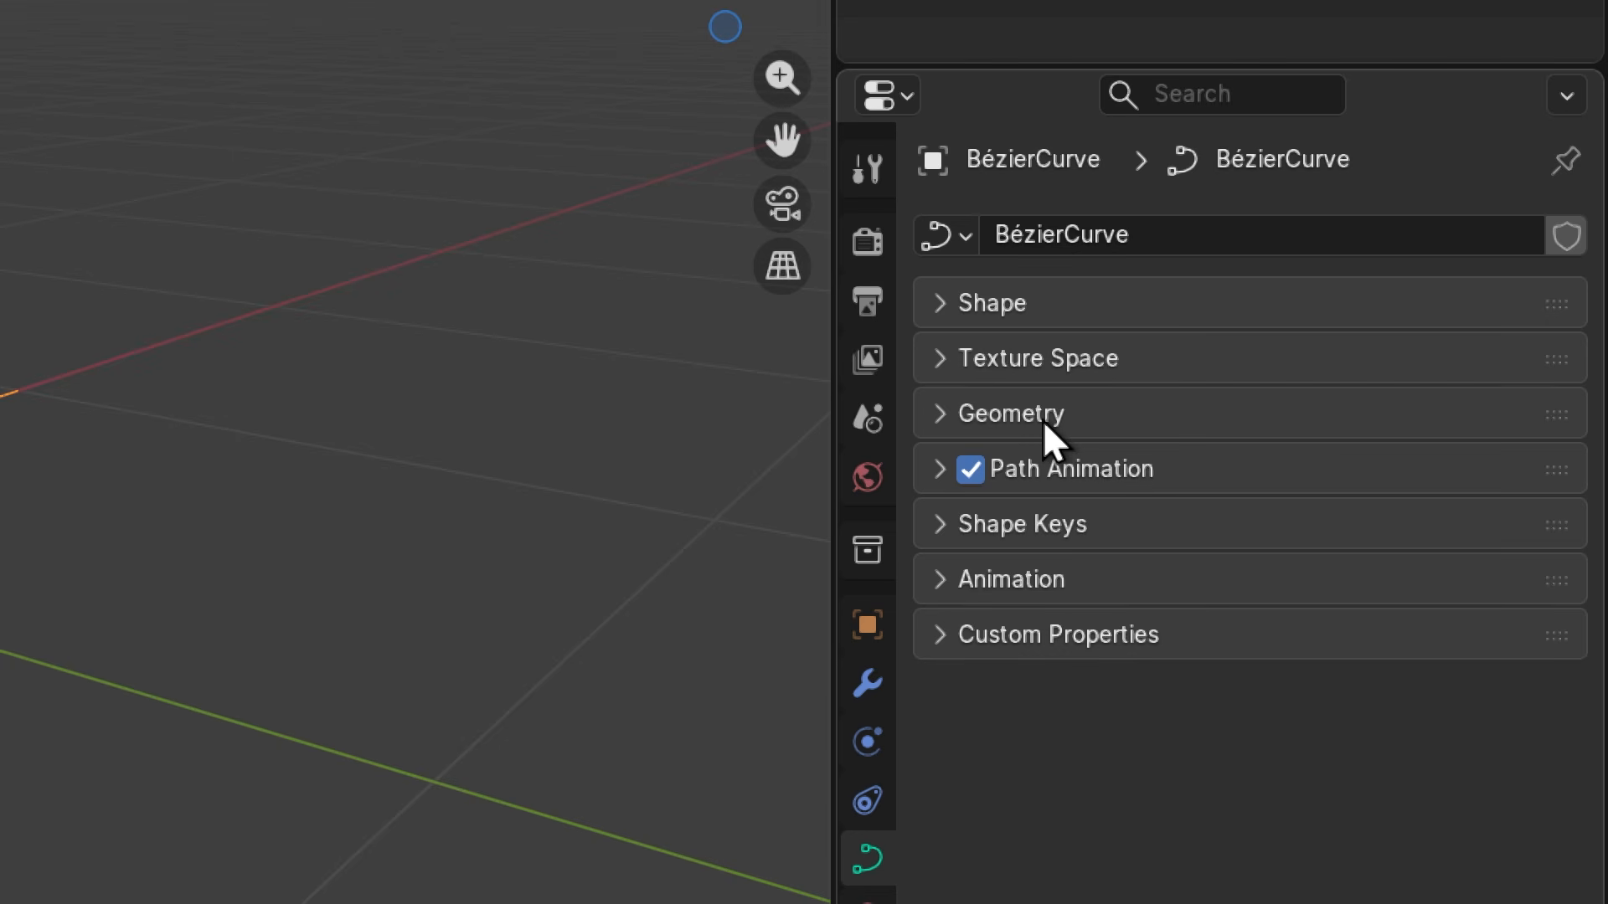
key("super+minus")
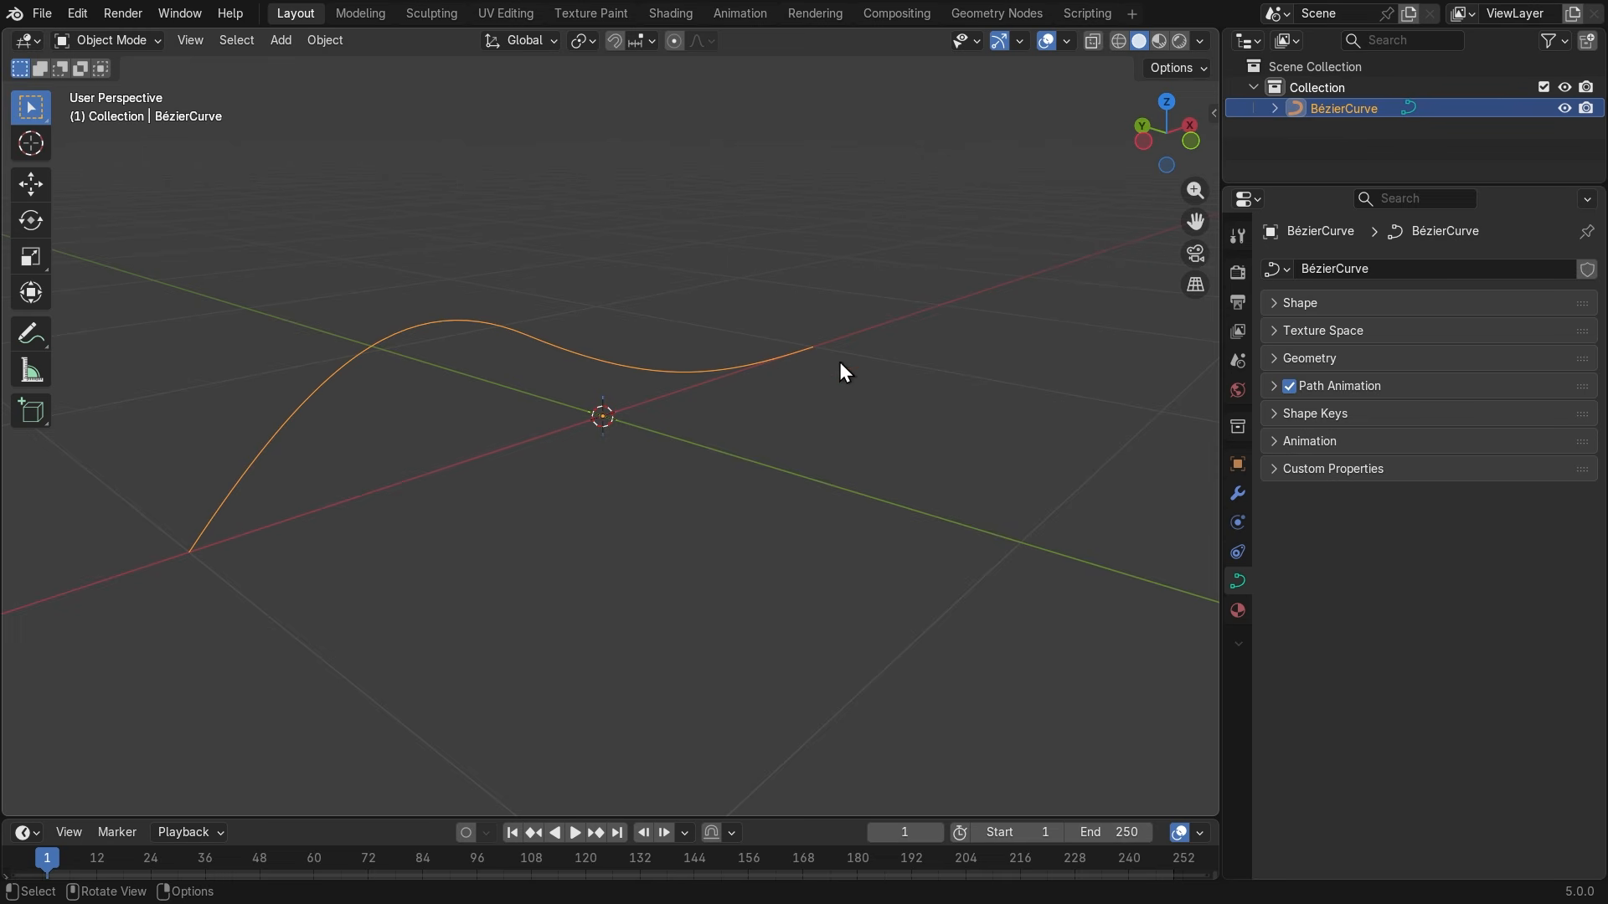
left_click(1300, 358)
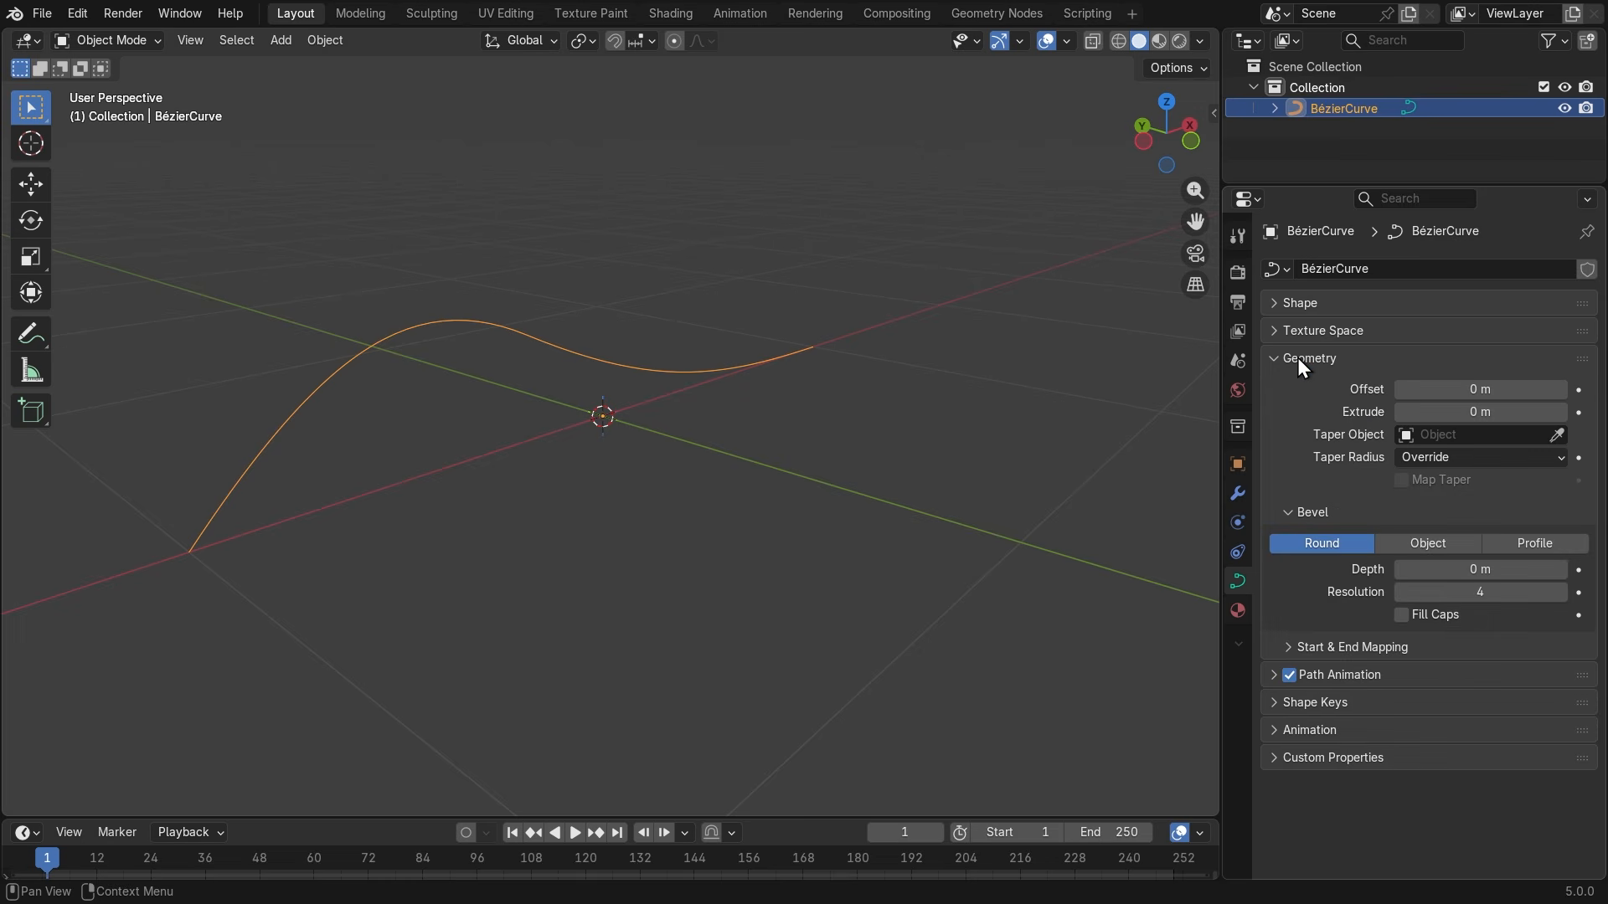
middle_click_drag(655, 460, 744, 441)
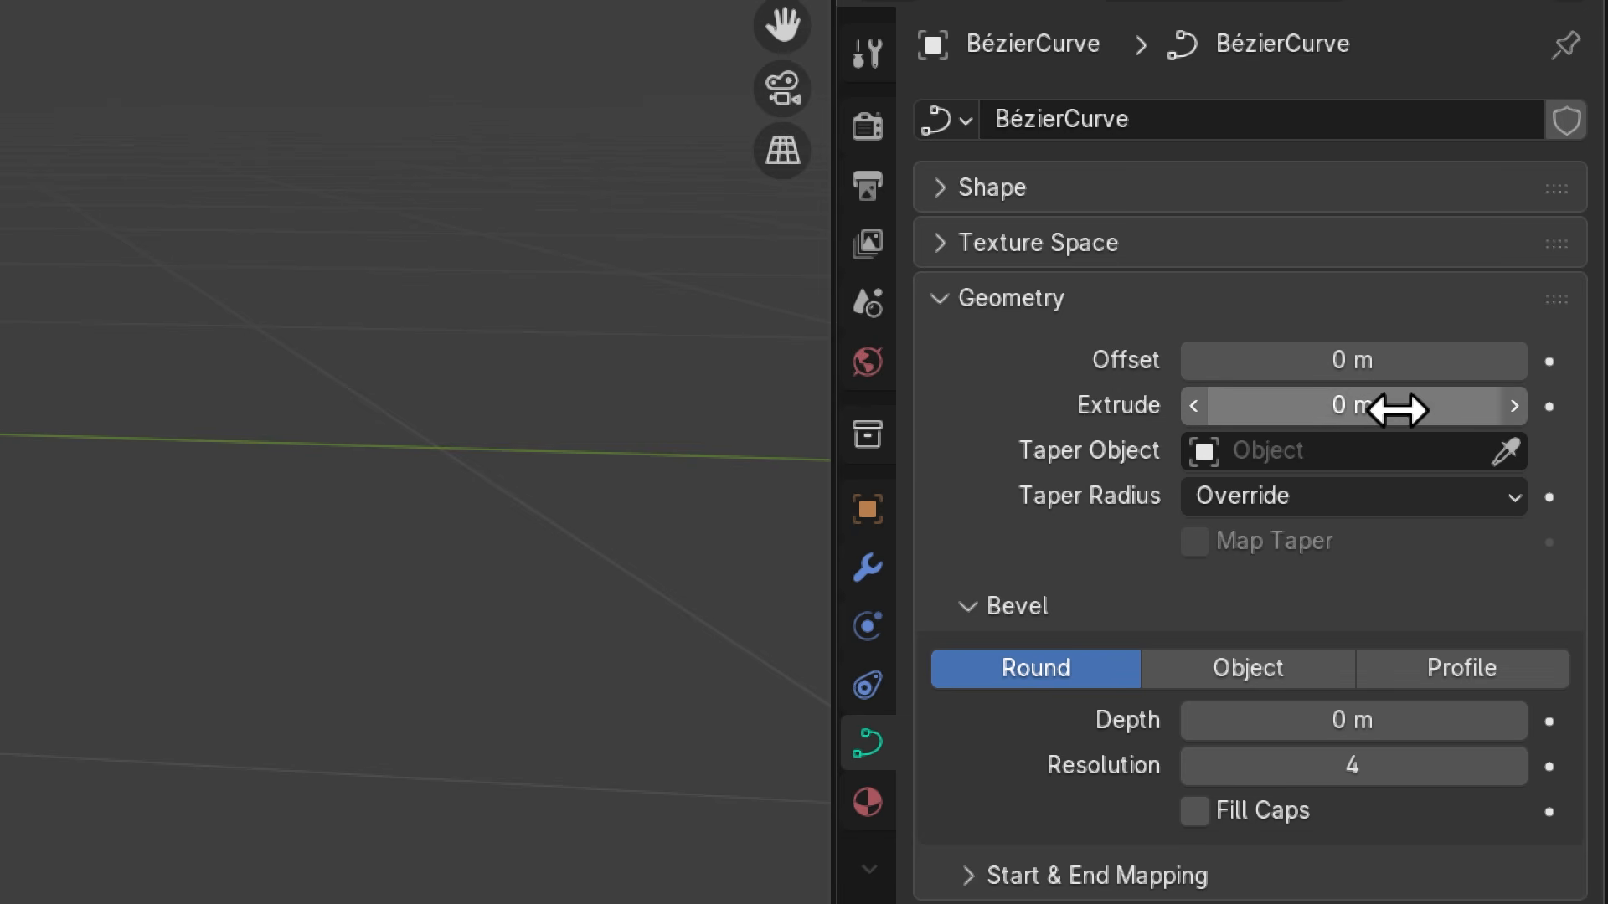
key("super+minus")
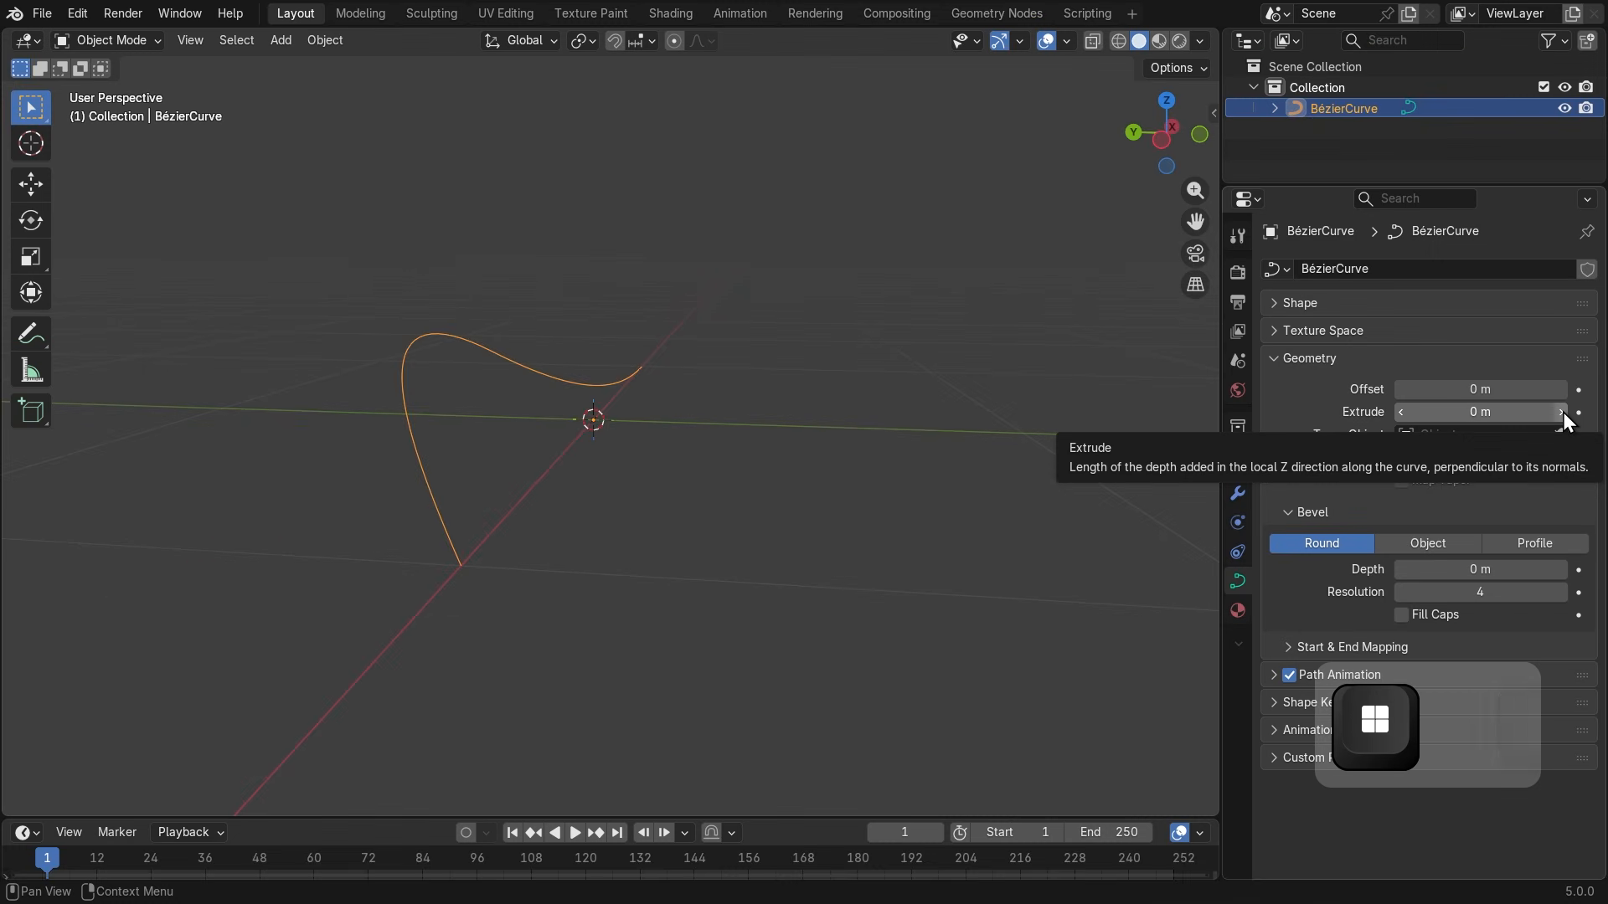
Set the curve's Extrude to 0.06 m, deselect the curve, and inspect the ribbon from several angles.
left_click_drag(1563, 412, 1376, 404)
middle_click_drag(945, 505, 774, 492)
left_click(586, 541)
middle_click_drag(205, 582, 319, 605)
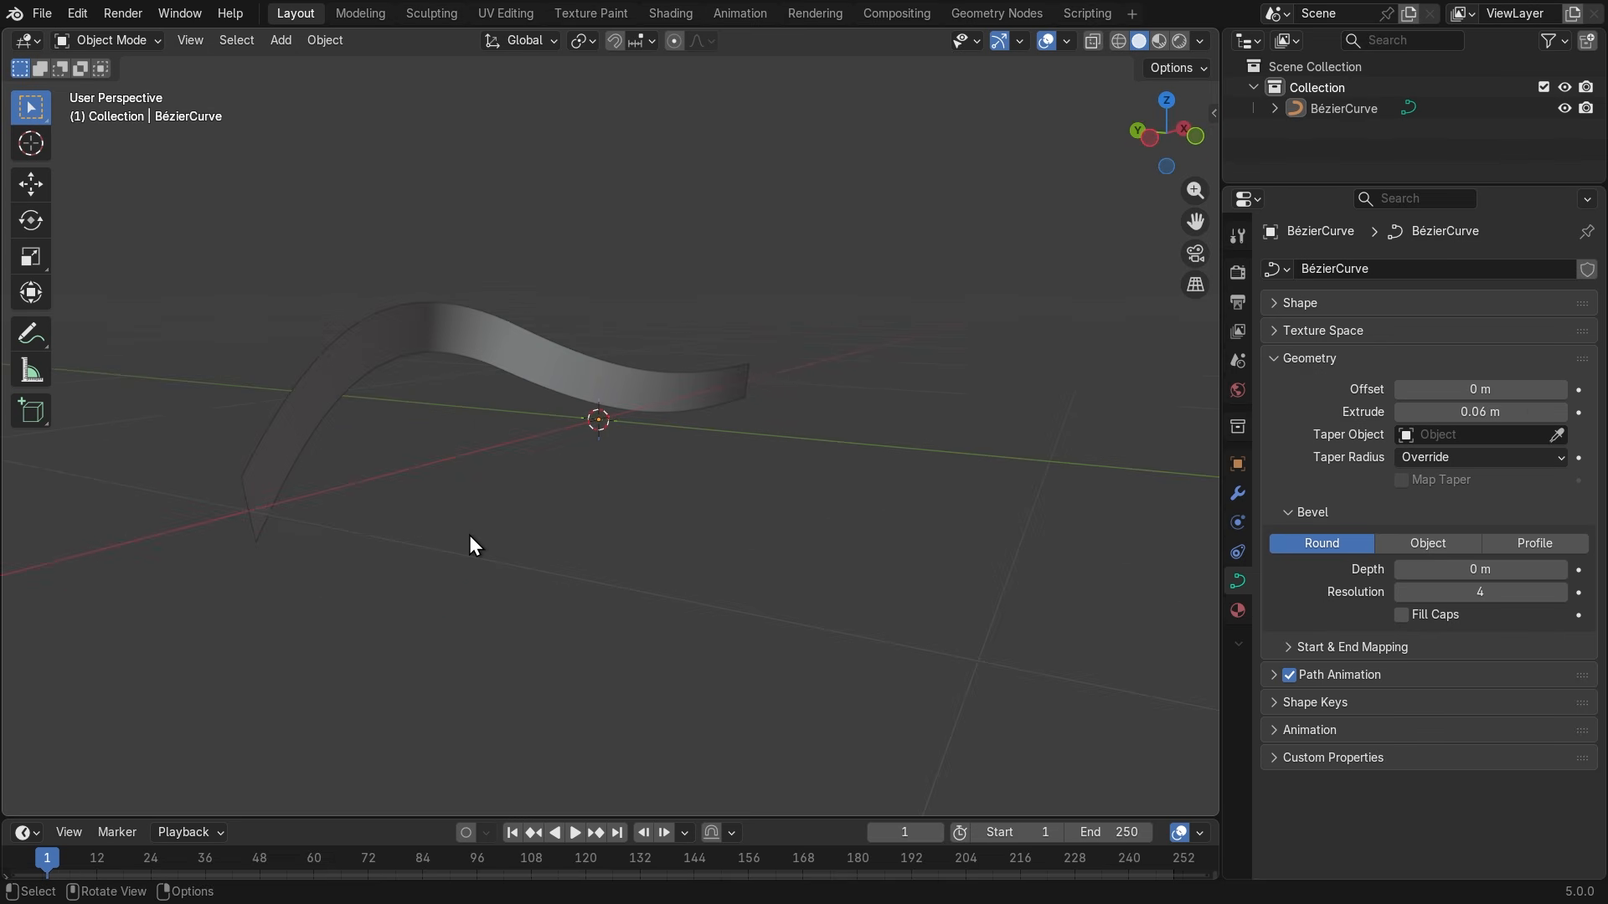
middle_click_drag(470, 537, 896, 638)
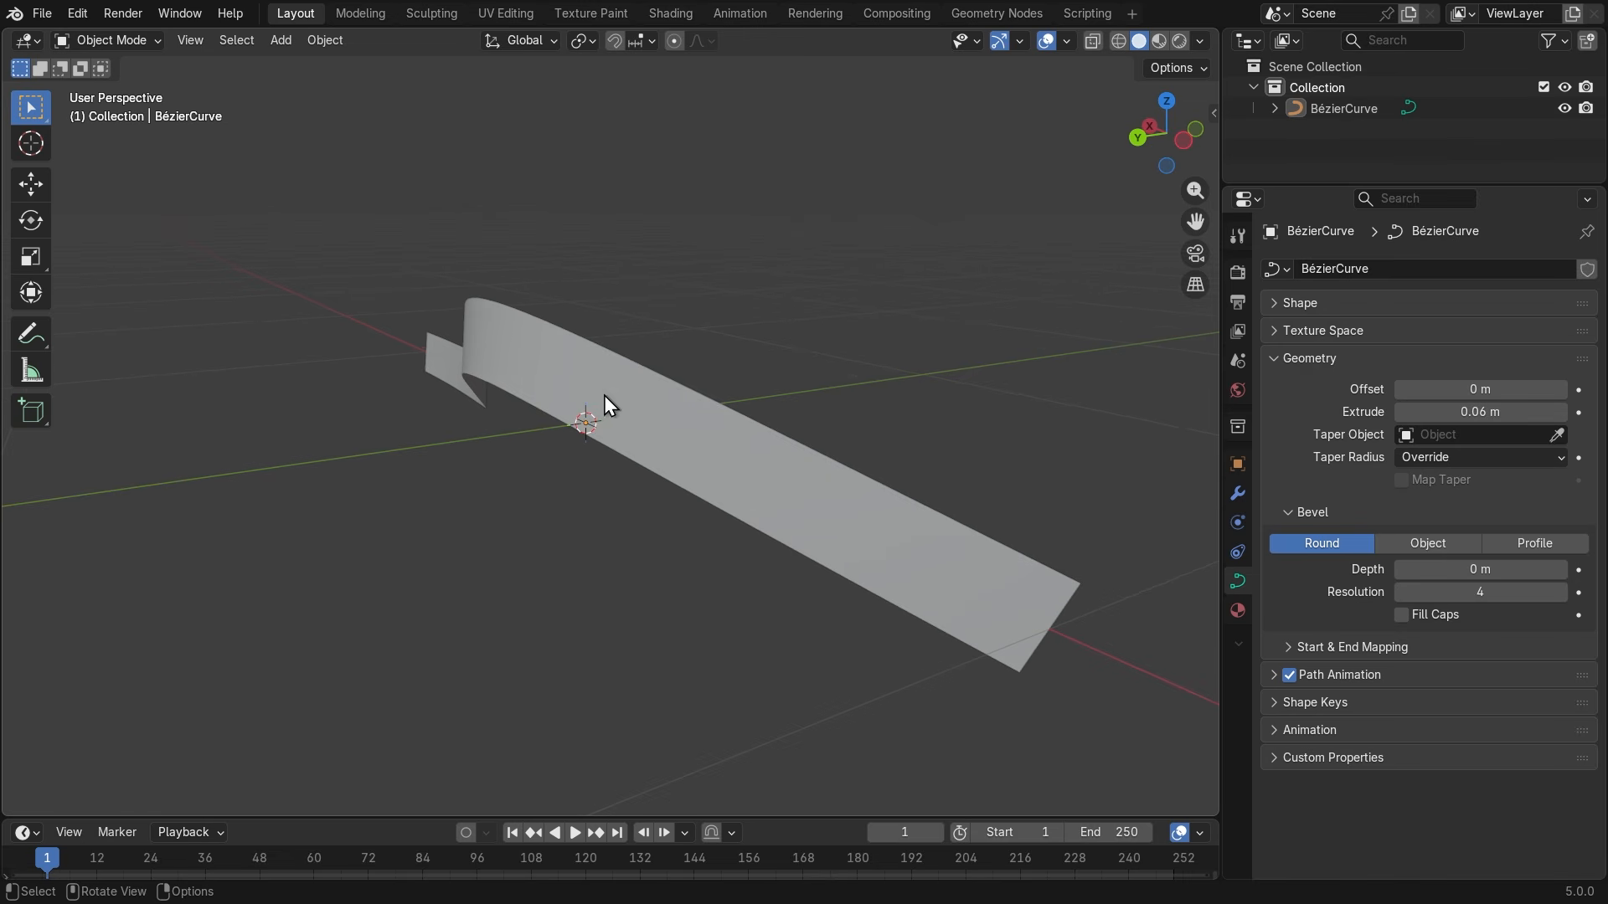
mouse_move(769, 555)
middle_mouse_down()
mouse_move(630, 591)
mouse_move(191, 569)
middle_mouse_up()
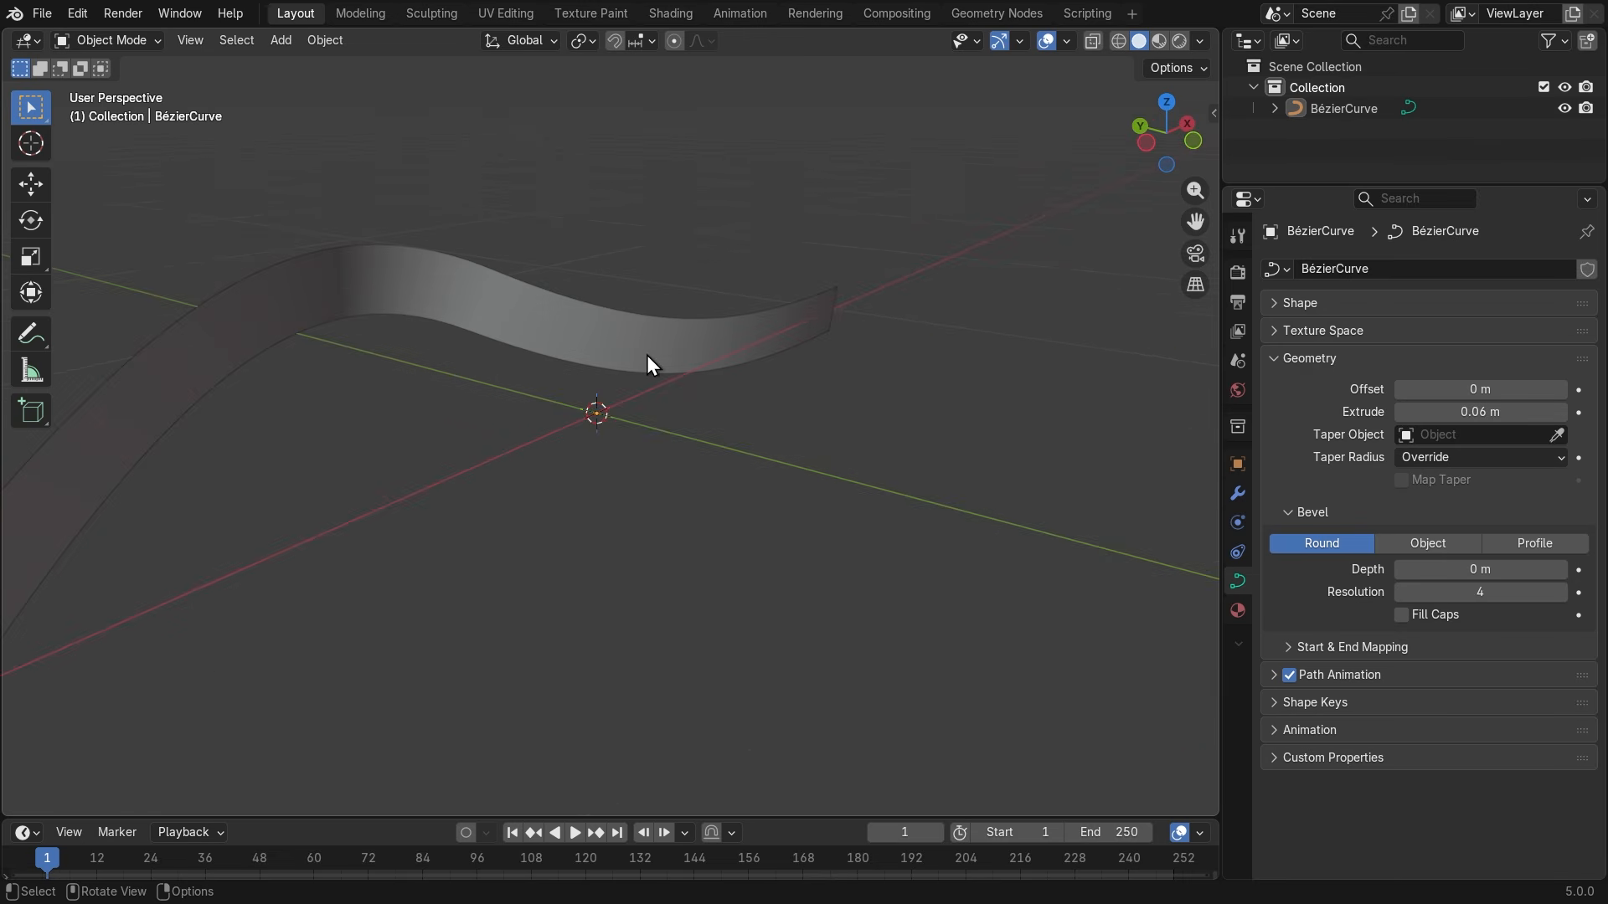
mouse_move(868, 332)
middle_mouse_down()
mouse_move(822, 575)
mouse_move(765, 492)
mouse_move(766, 536)
mouse_move(688, 552)
middle_mouse_up()
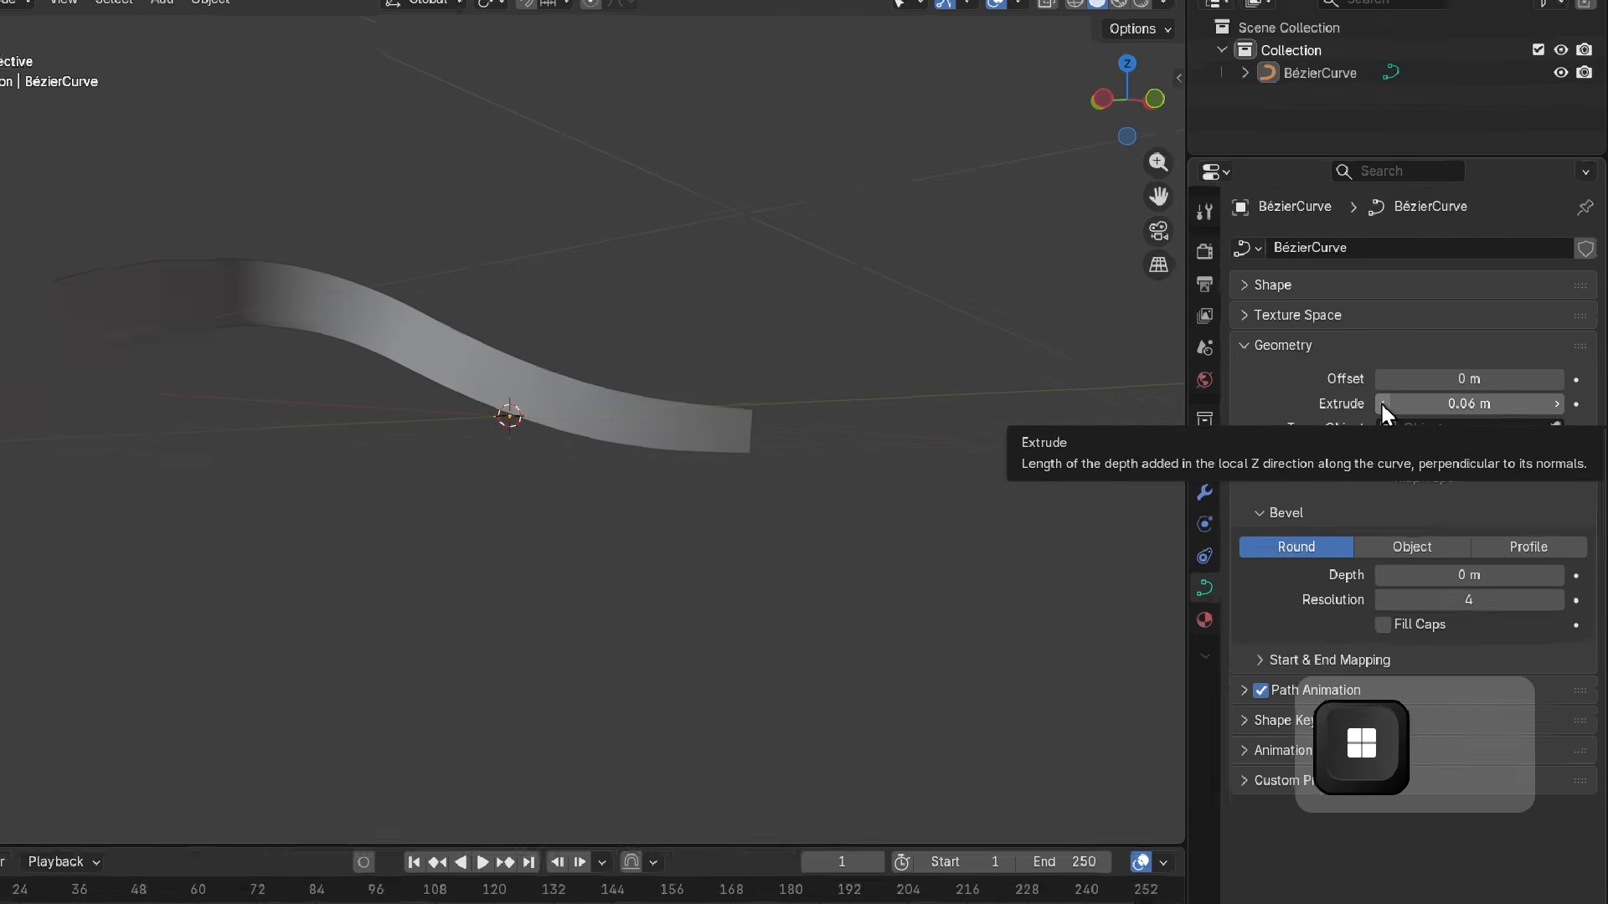
Reset the curve's Extrude to 0 m.
key("super+minus")
left_click(1383, 403)
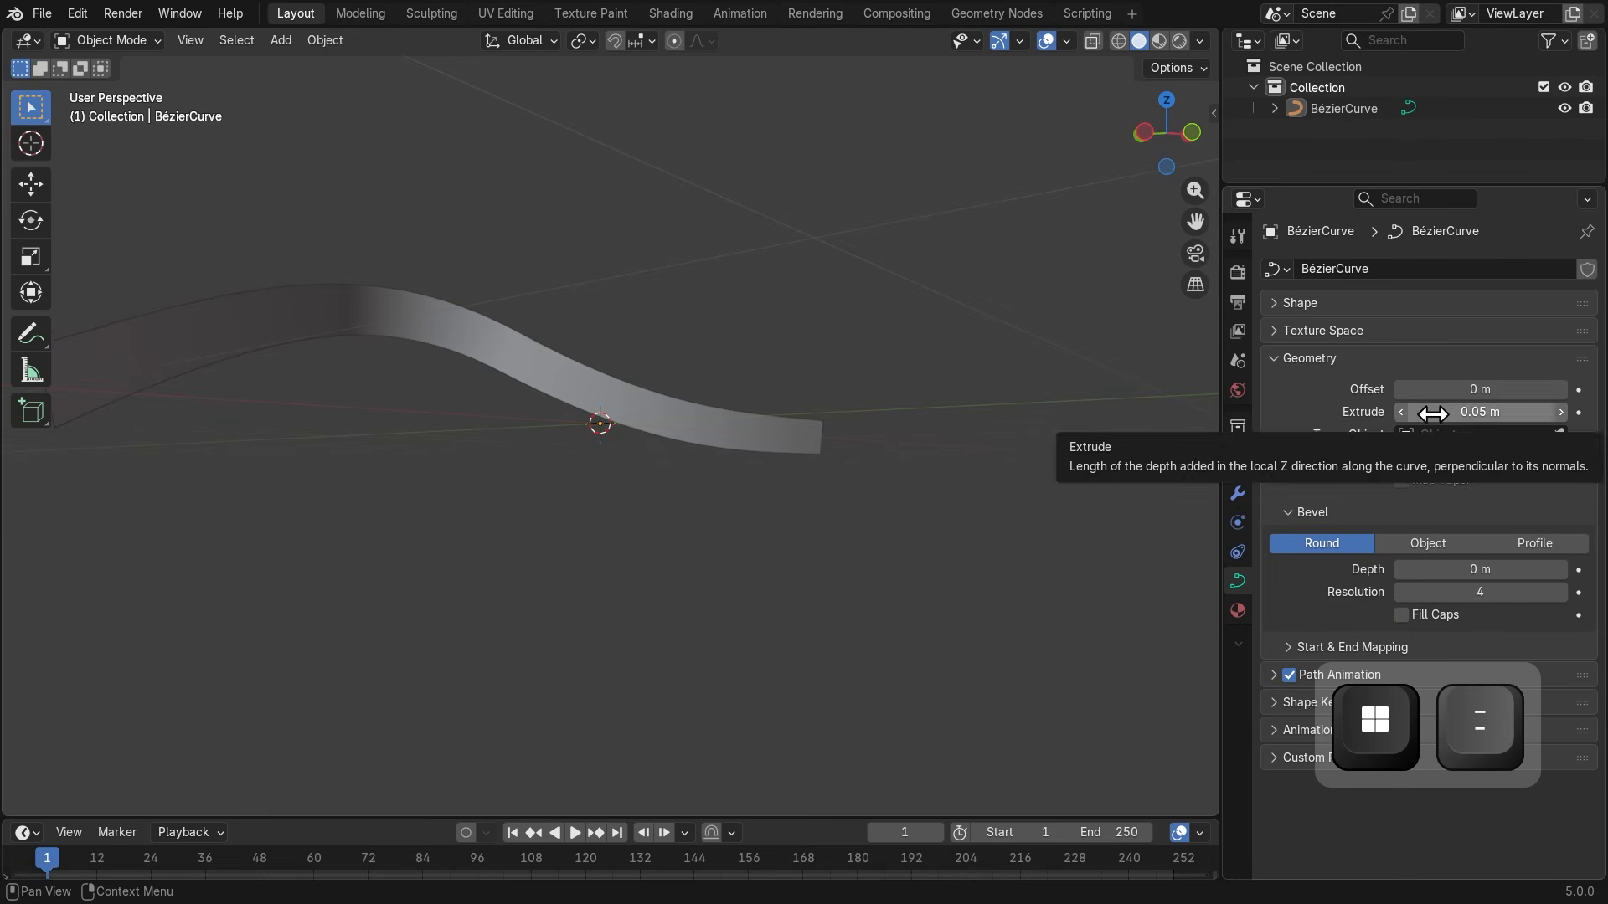
left_click(1433, 412)
type("0")
key("Return")
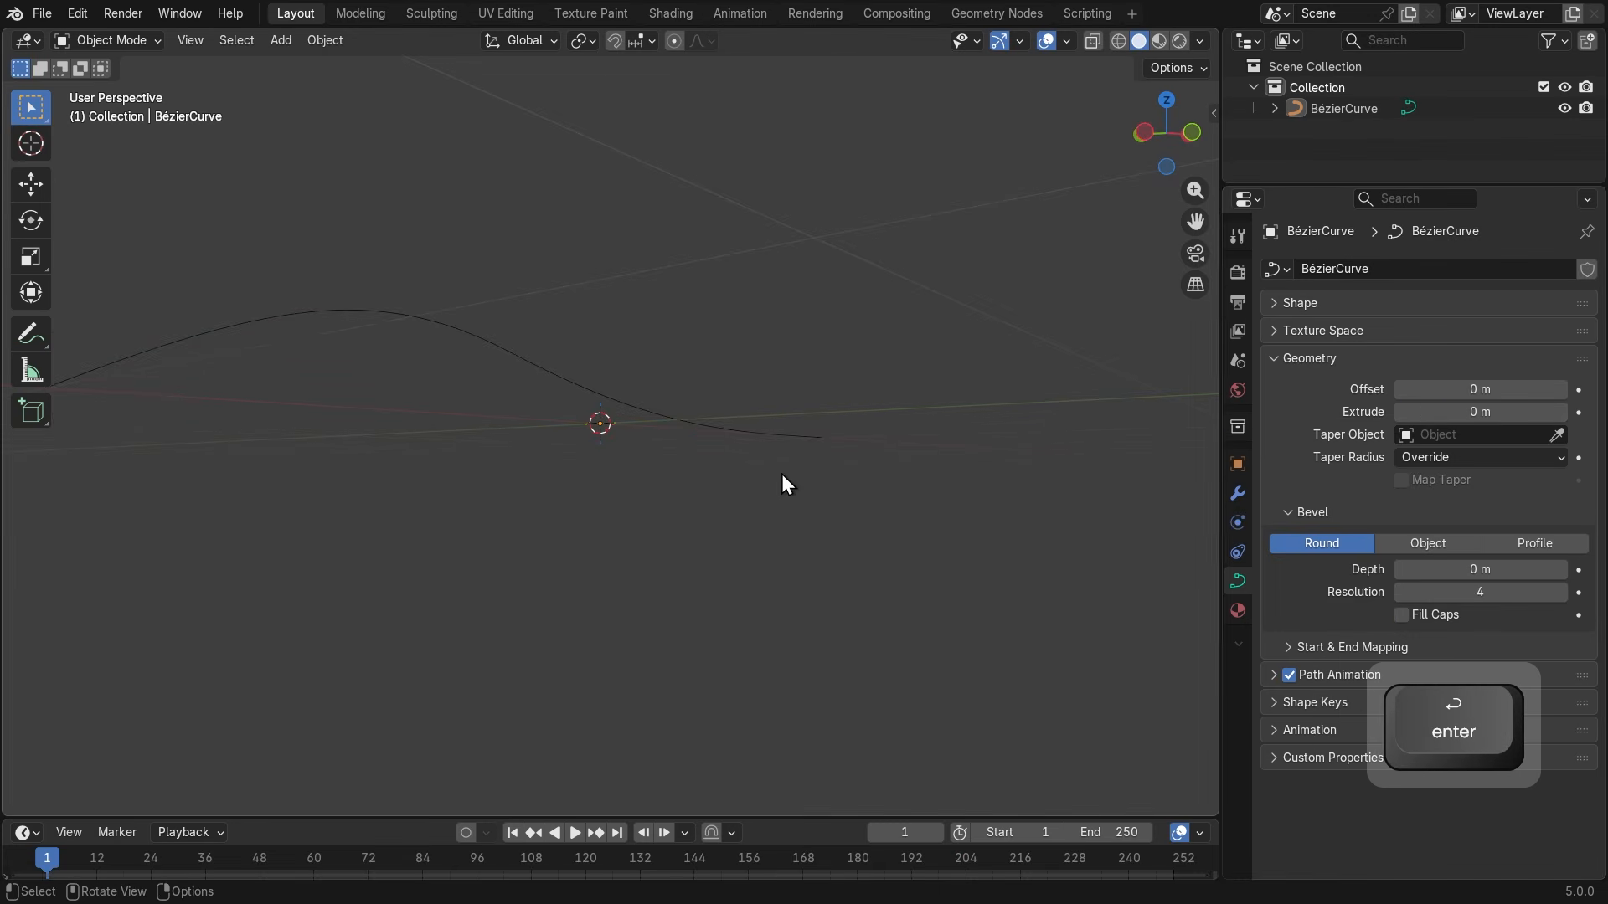
Select the Bézier curve and set its round bevel Depth to 0.09 m.
scroll(810, 481, "down", 3)
left_click(567, 403)
middle_click_drag(567, 402, 560, 671)
middle_click_drag(620, 340, 730, 424)
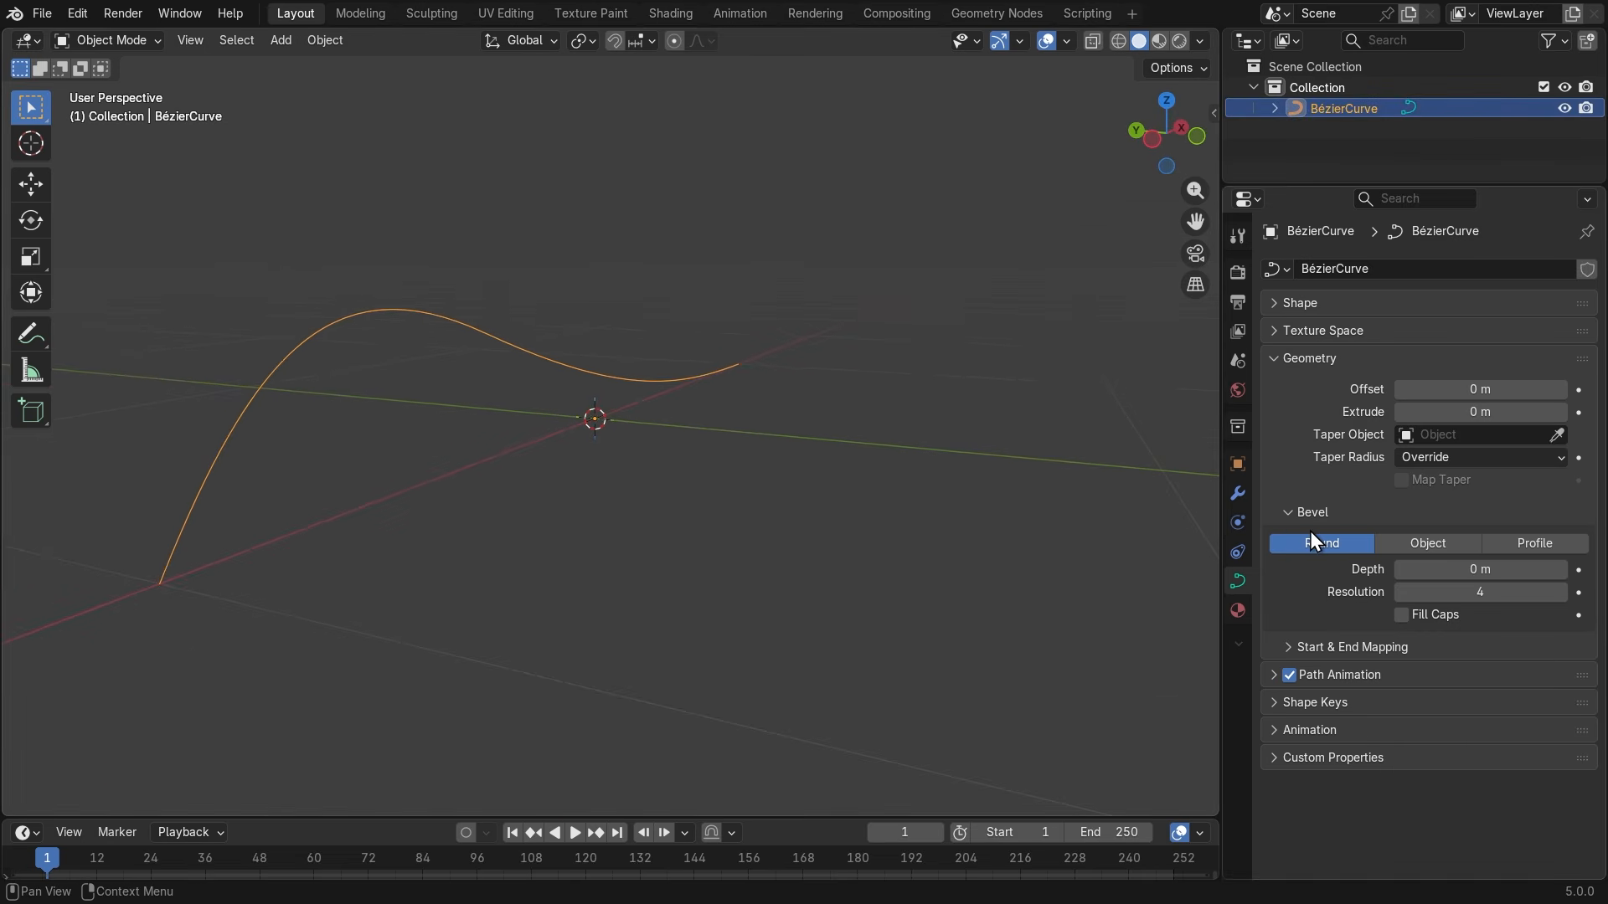
key("super+equal")
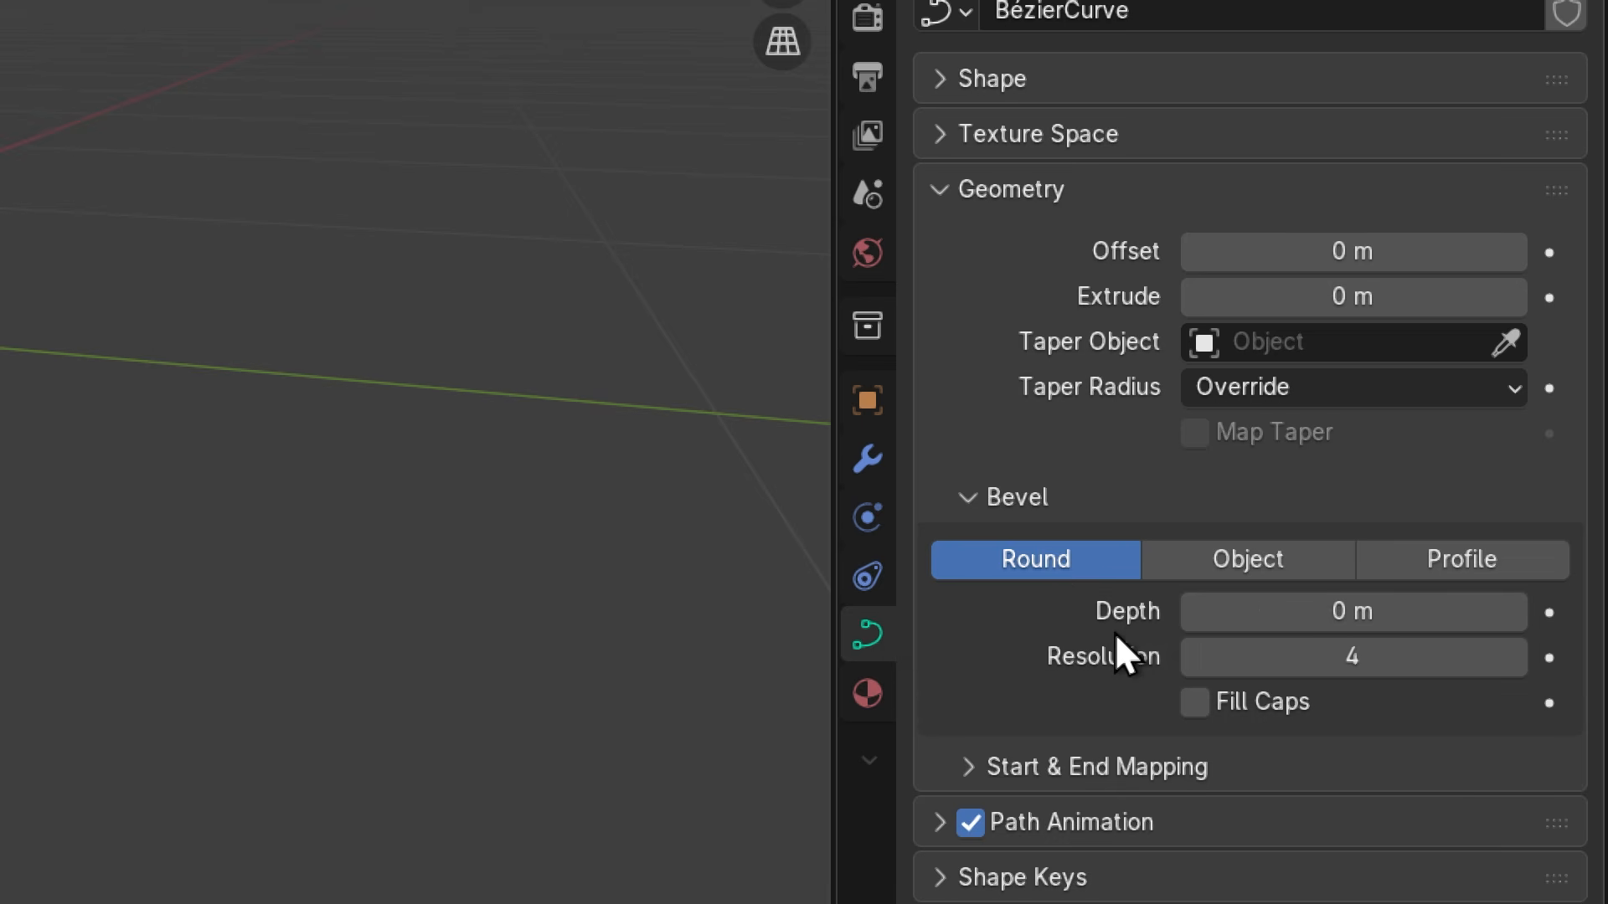
key("super+minus")
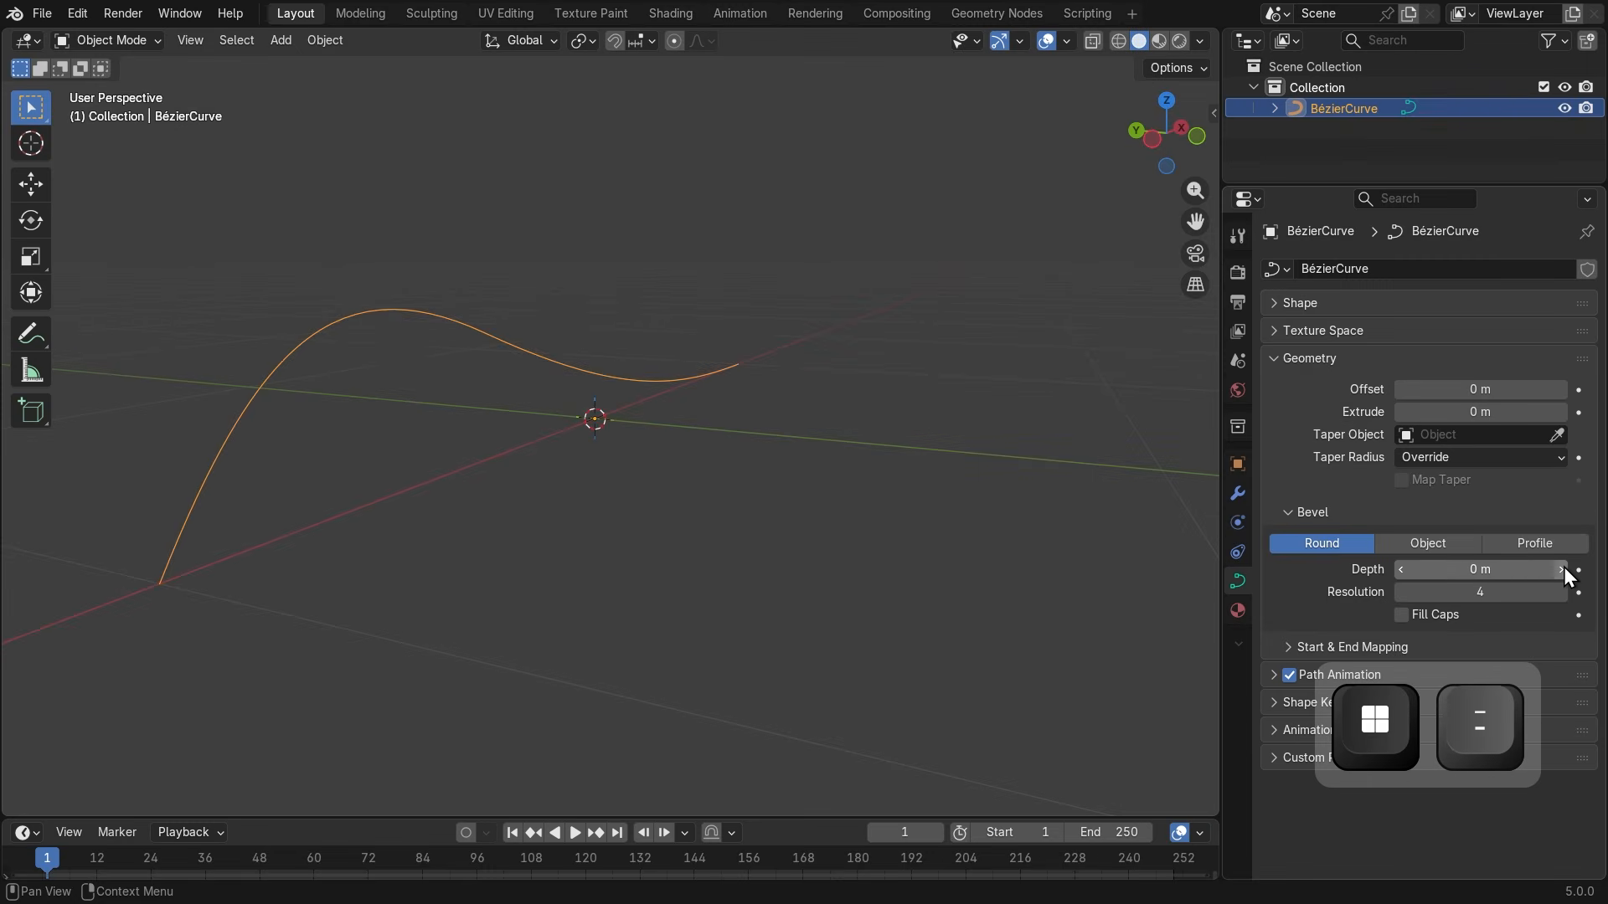
left_click(1563, 568)
left_click(1563, 569)
left_click(1563, 569)
left_click(1562, 568)
left_click(1563, 569)
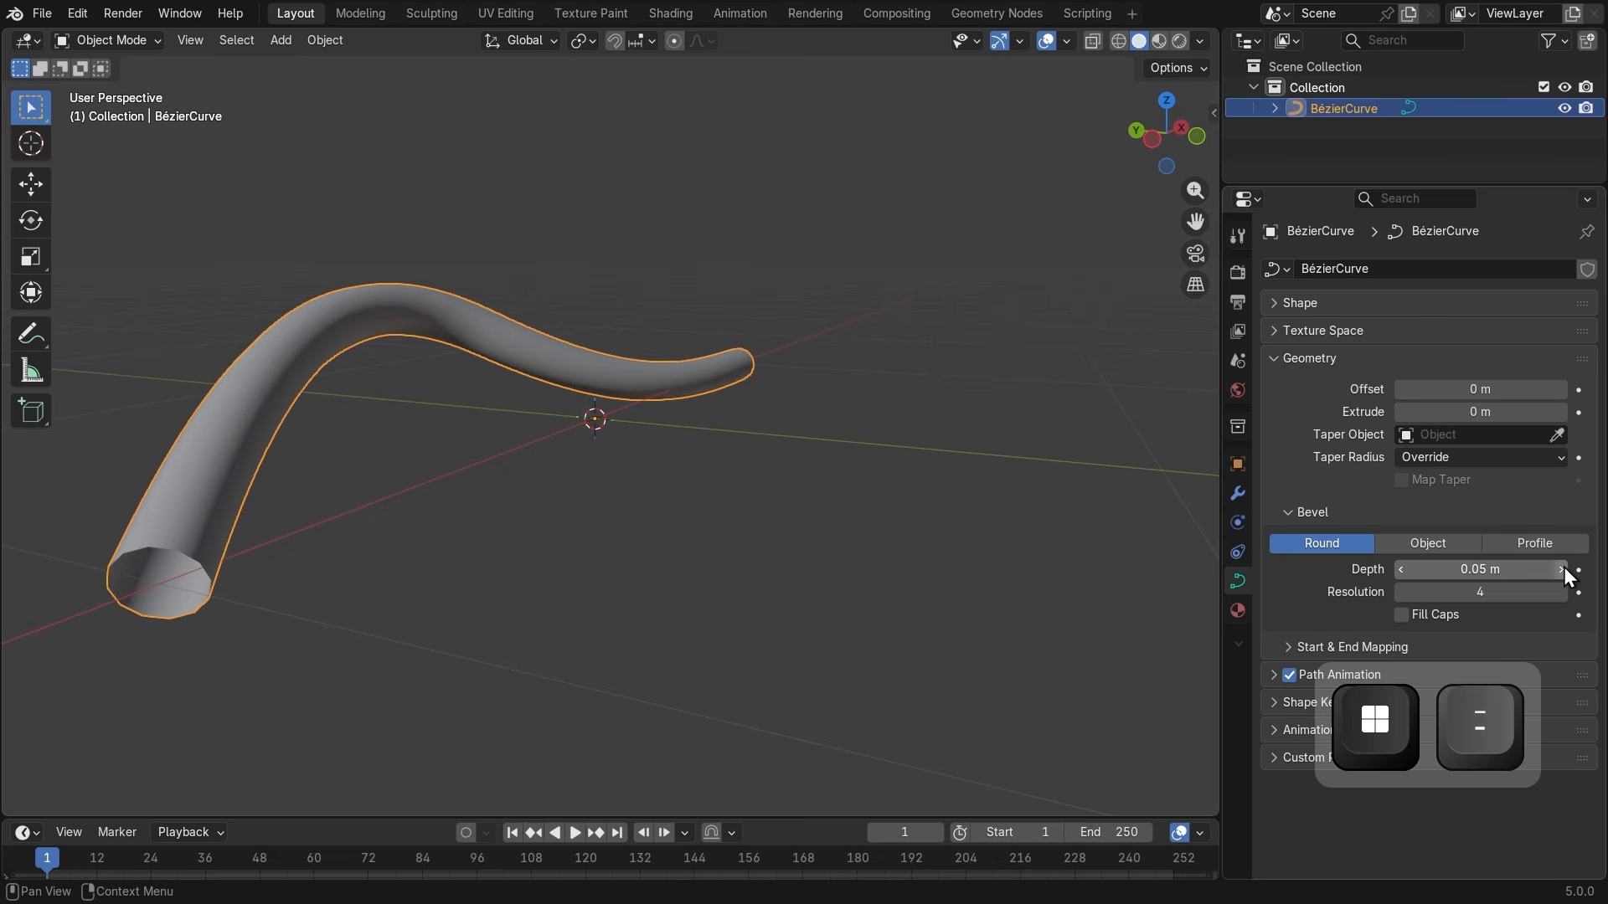
left_click(1563, 569)
left_click(1562, 568)
left_click(1563, 569)
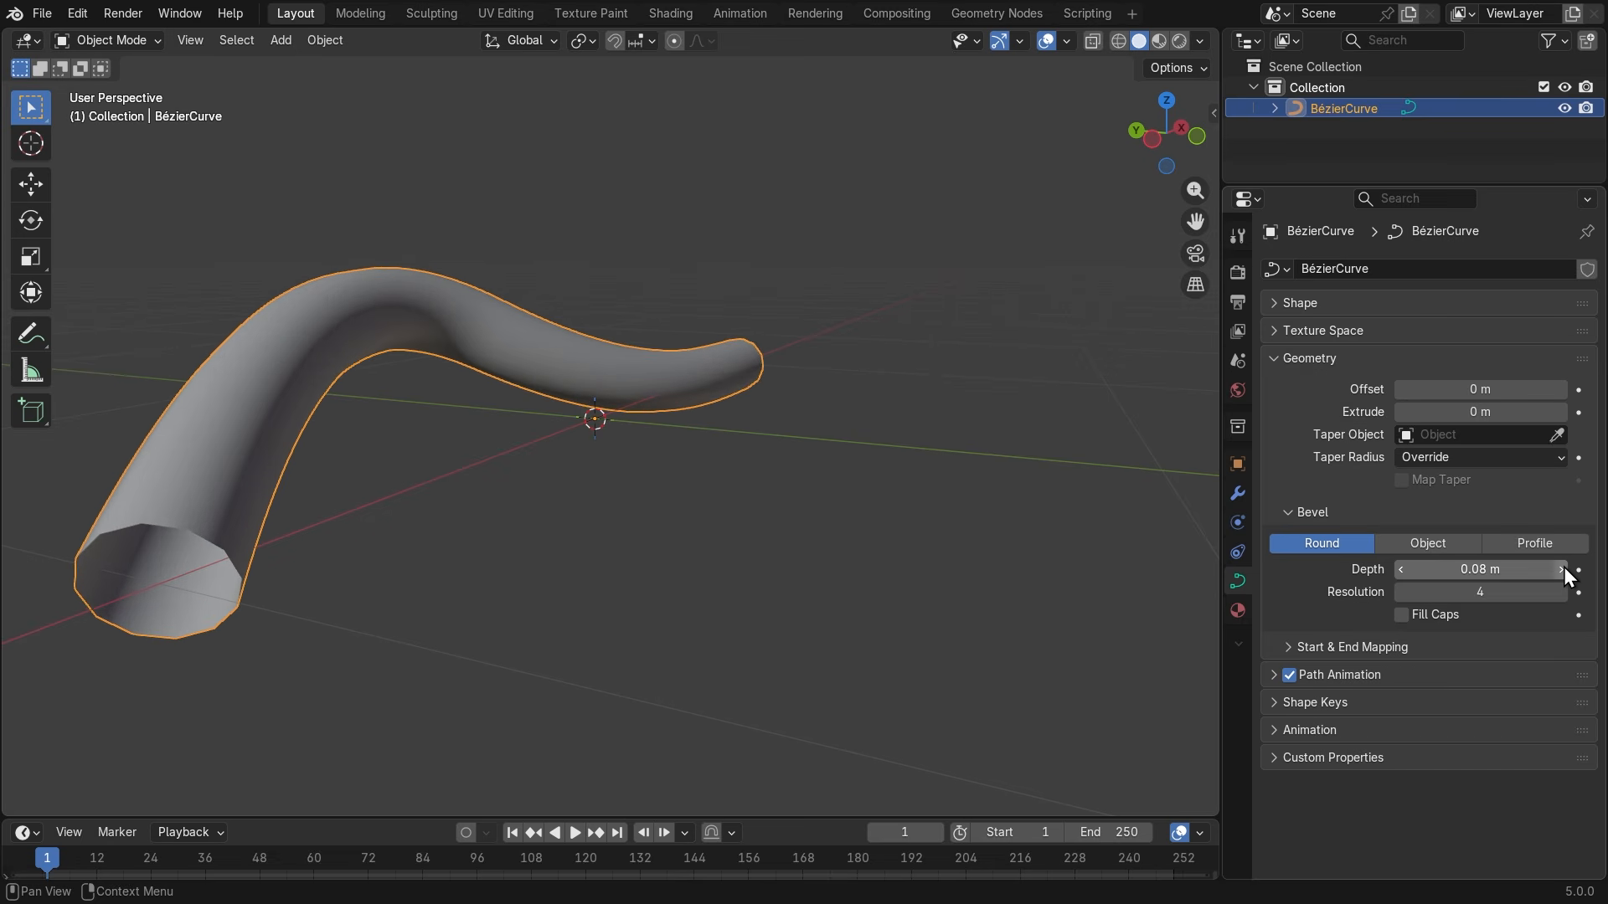
left_click(1563, 569)
Examine the bevel type options and the open end of the round tube from several angles.
key("super+equal")
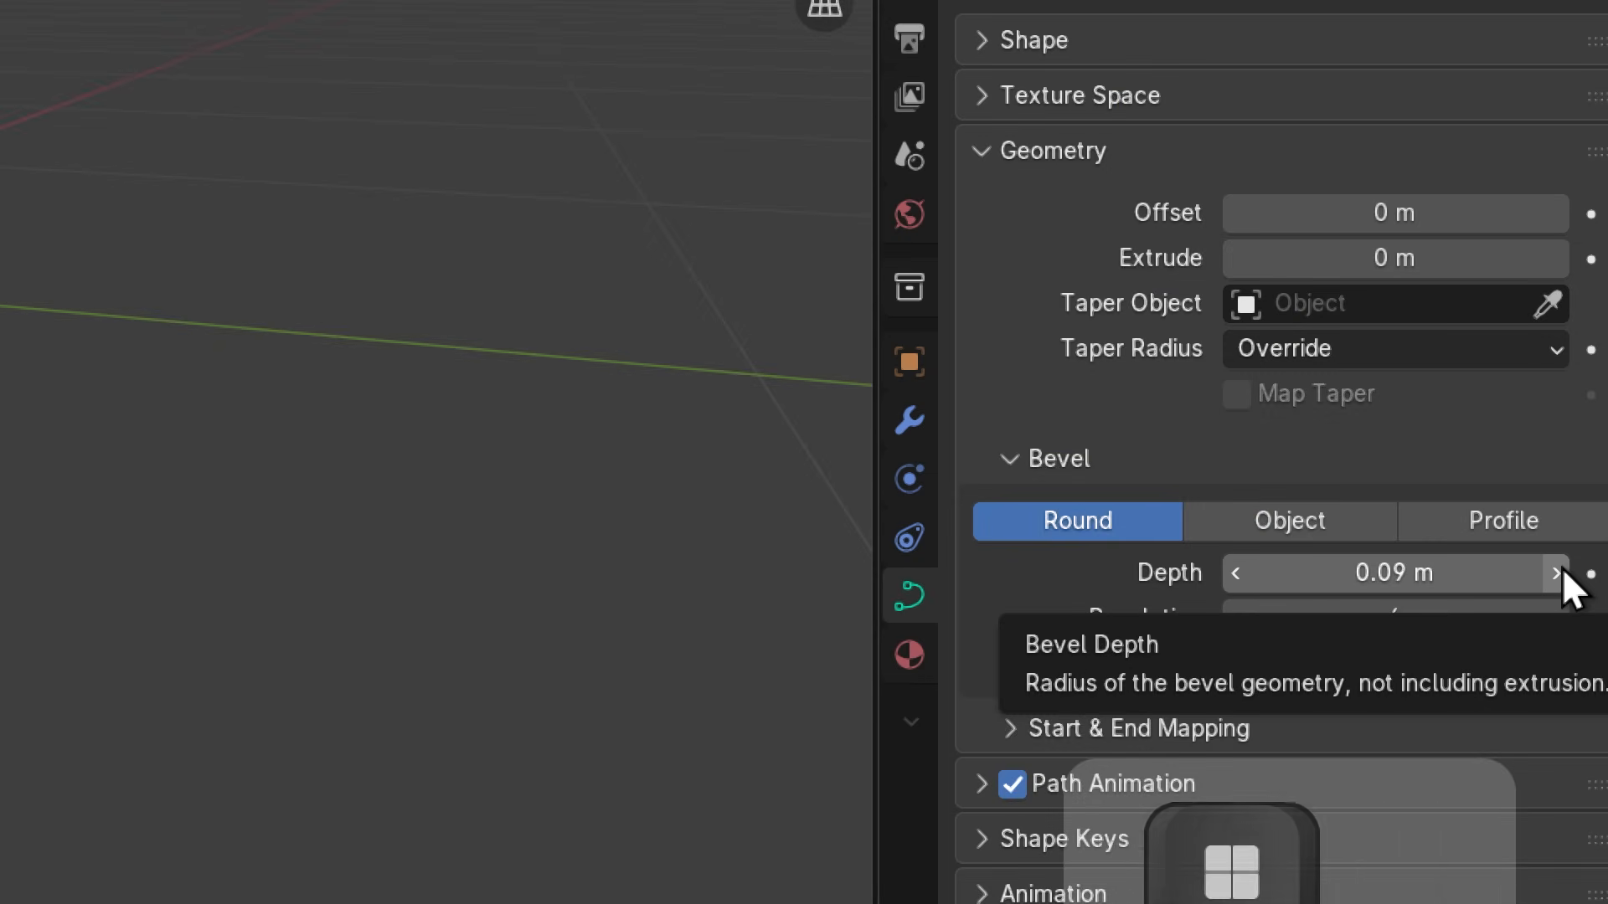
key("super+minus")
key("super+equal")
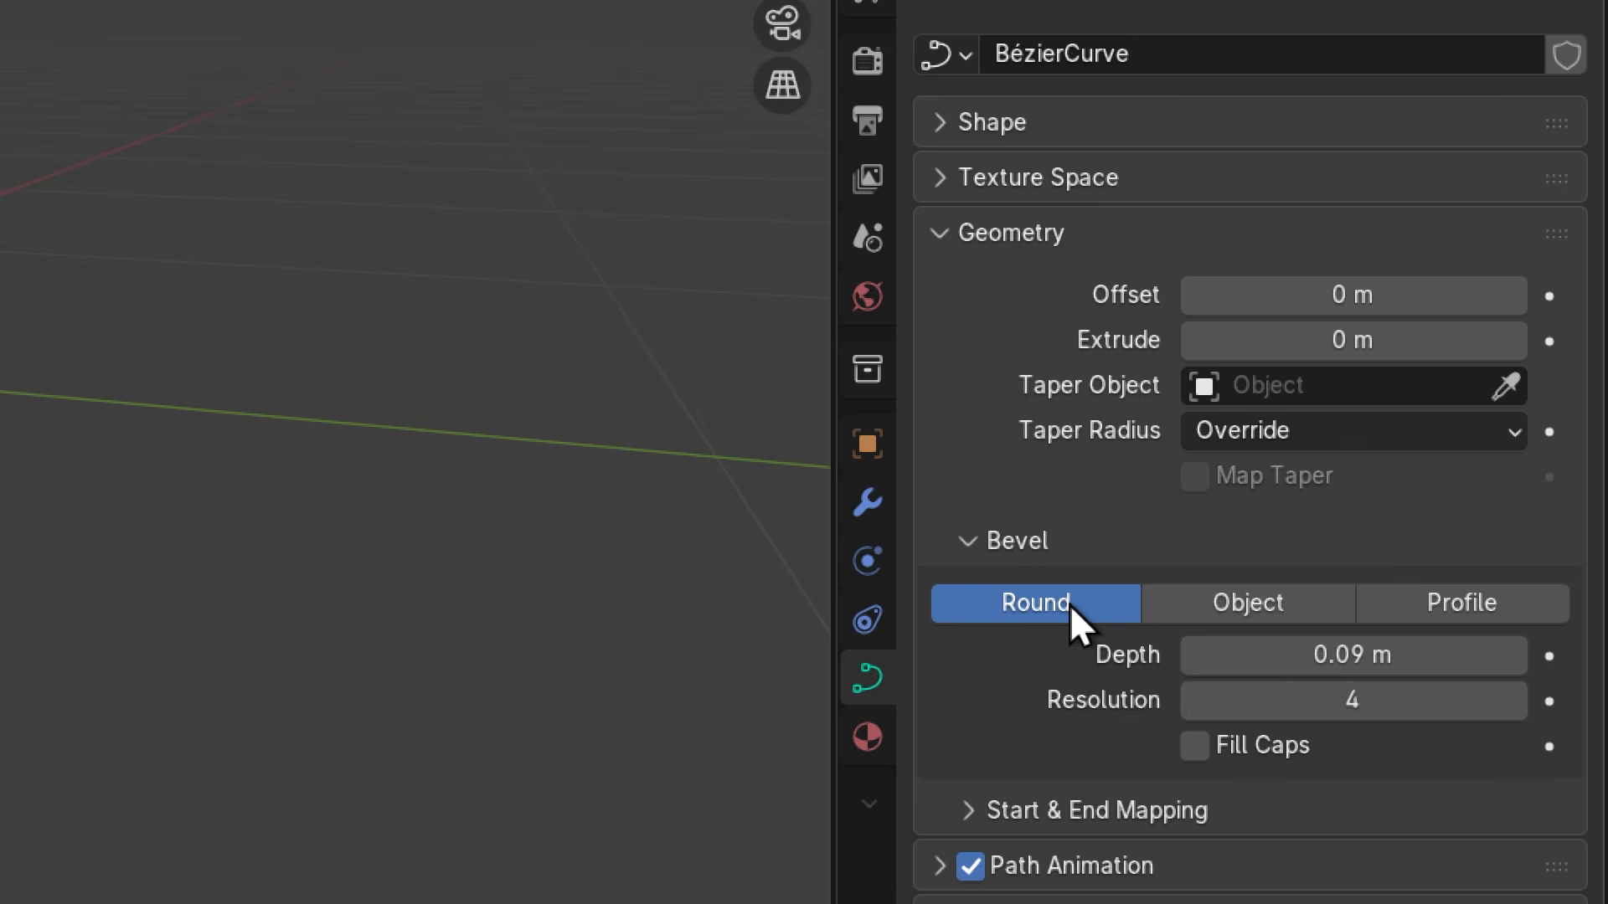
key("super+minus")
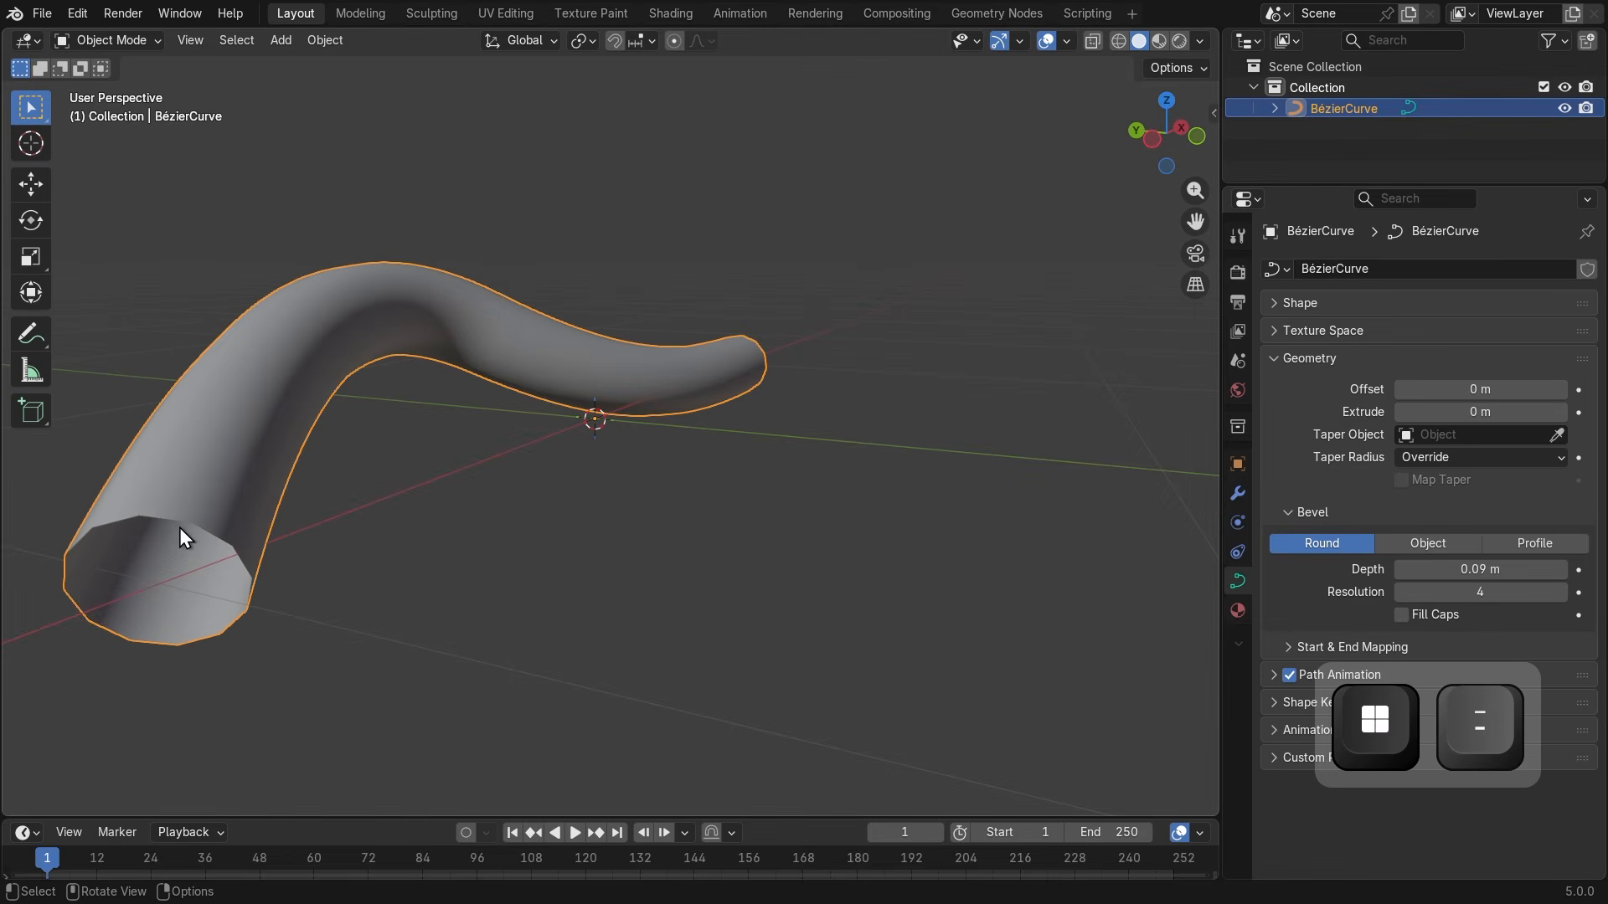
middle_click_drag(180, 527, 215, 515)
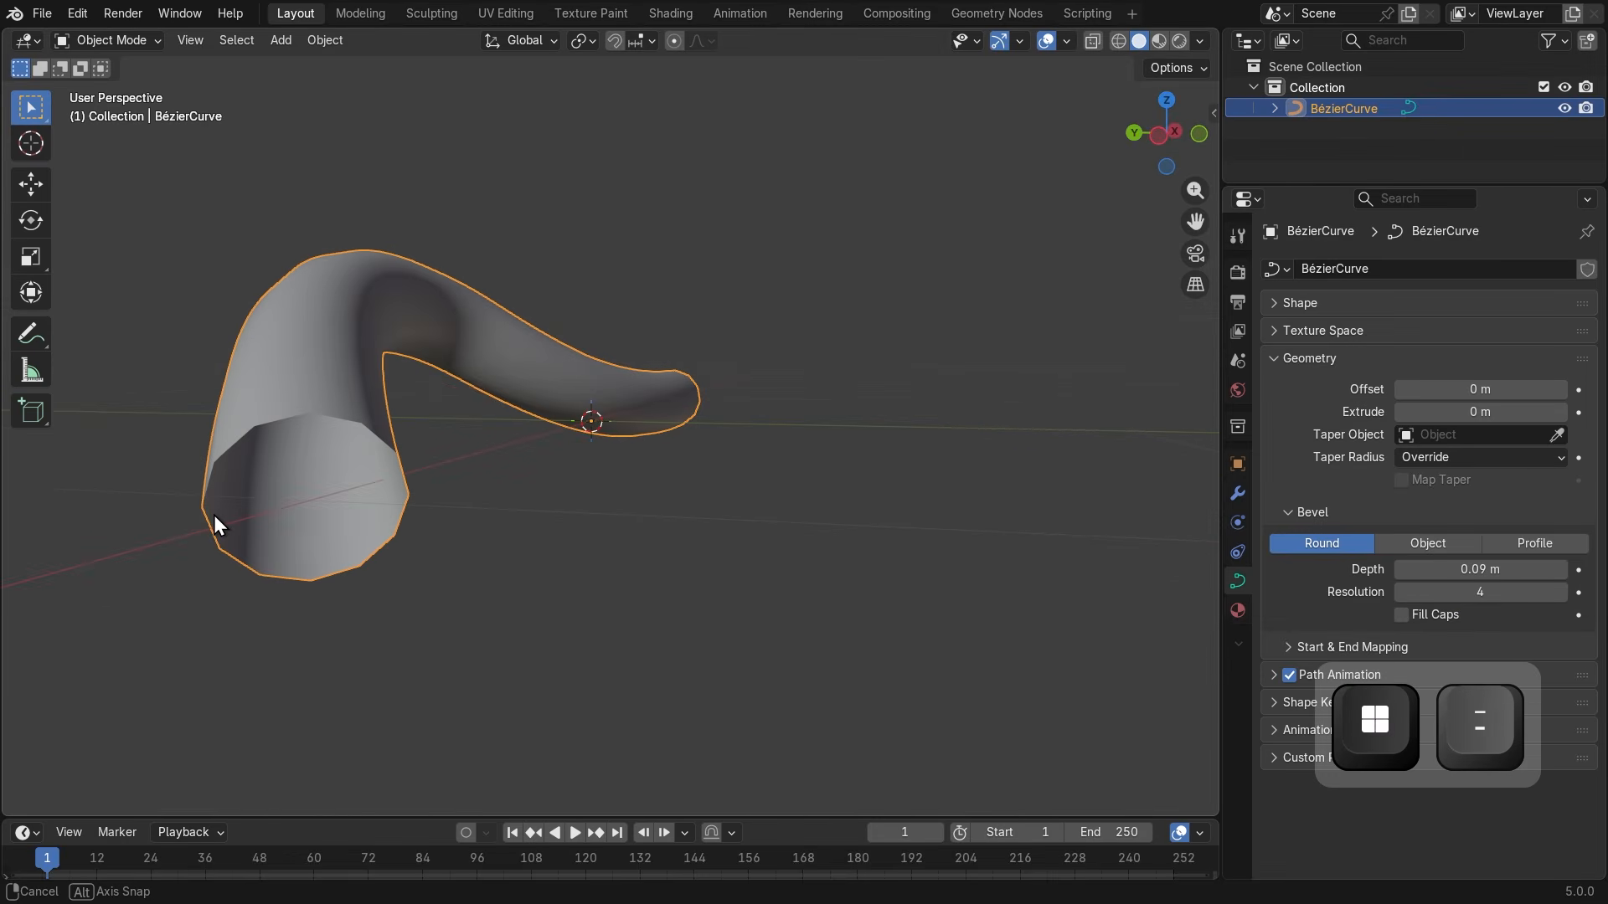
key("super+plus")
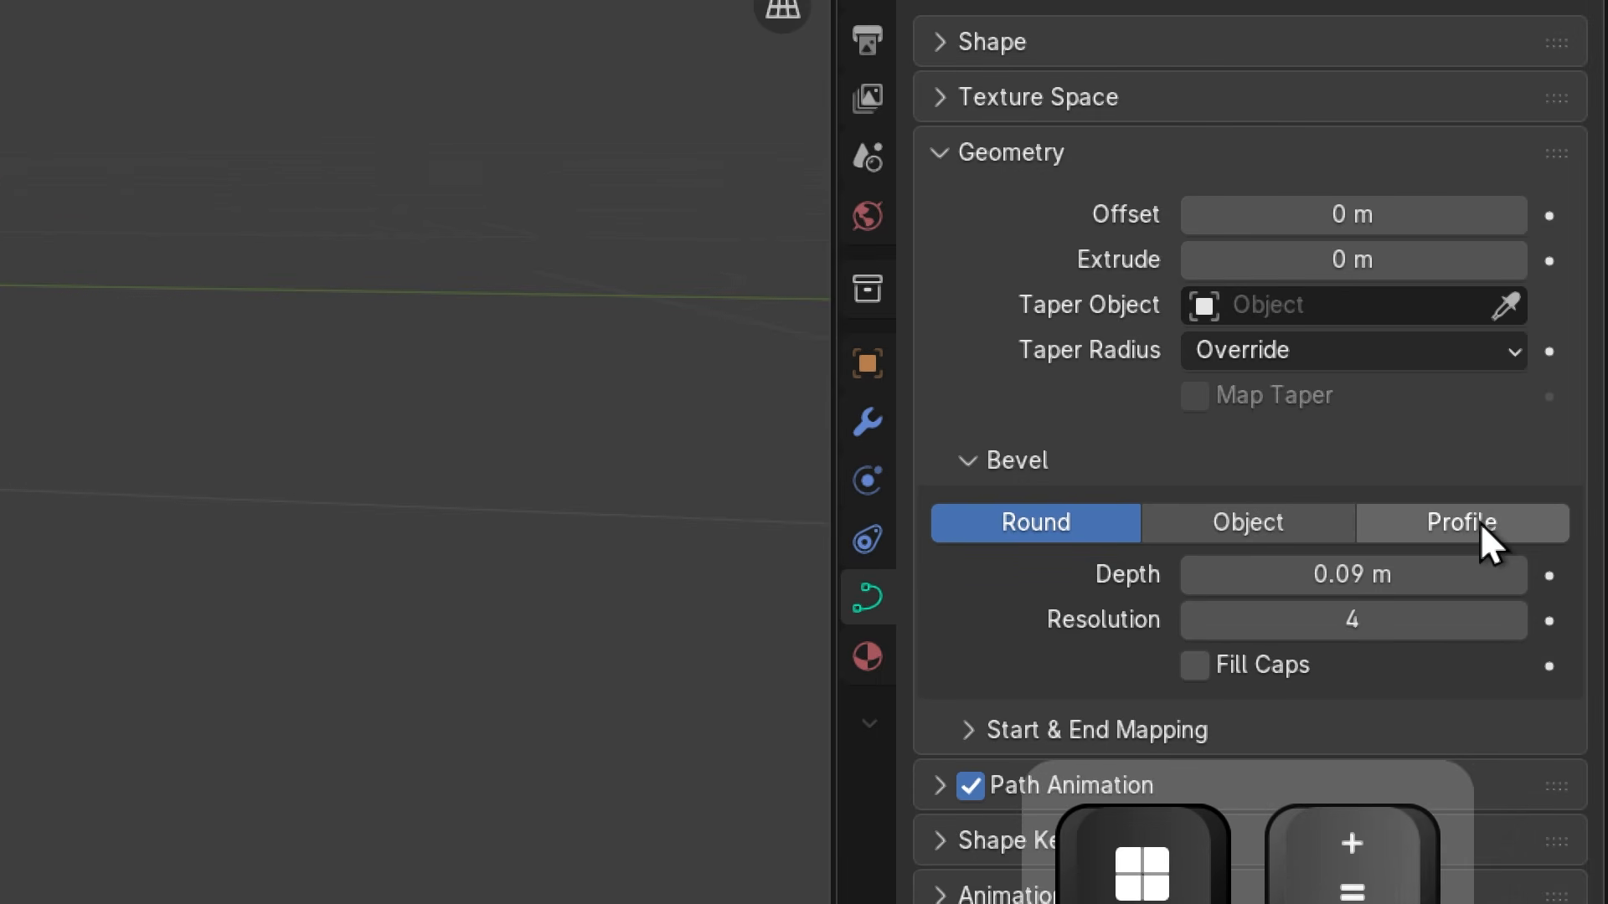
key("super+minus")
middle_click_drag(174, 429, 382, 381)
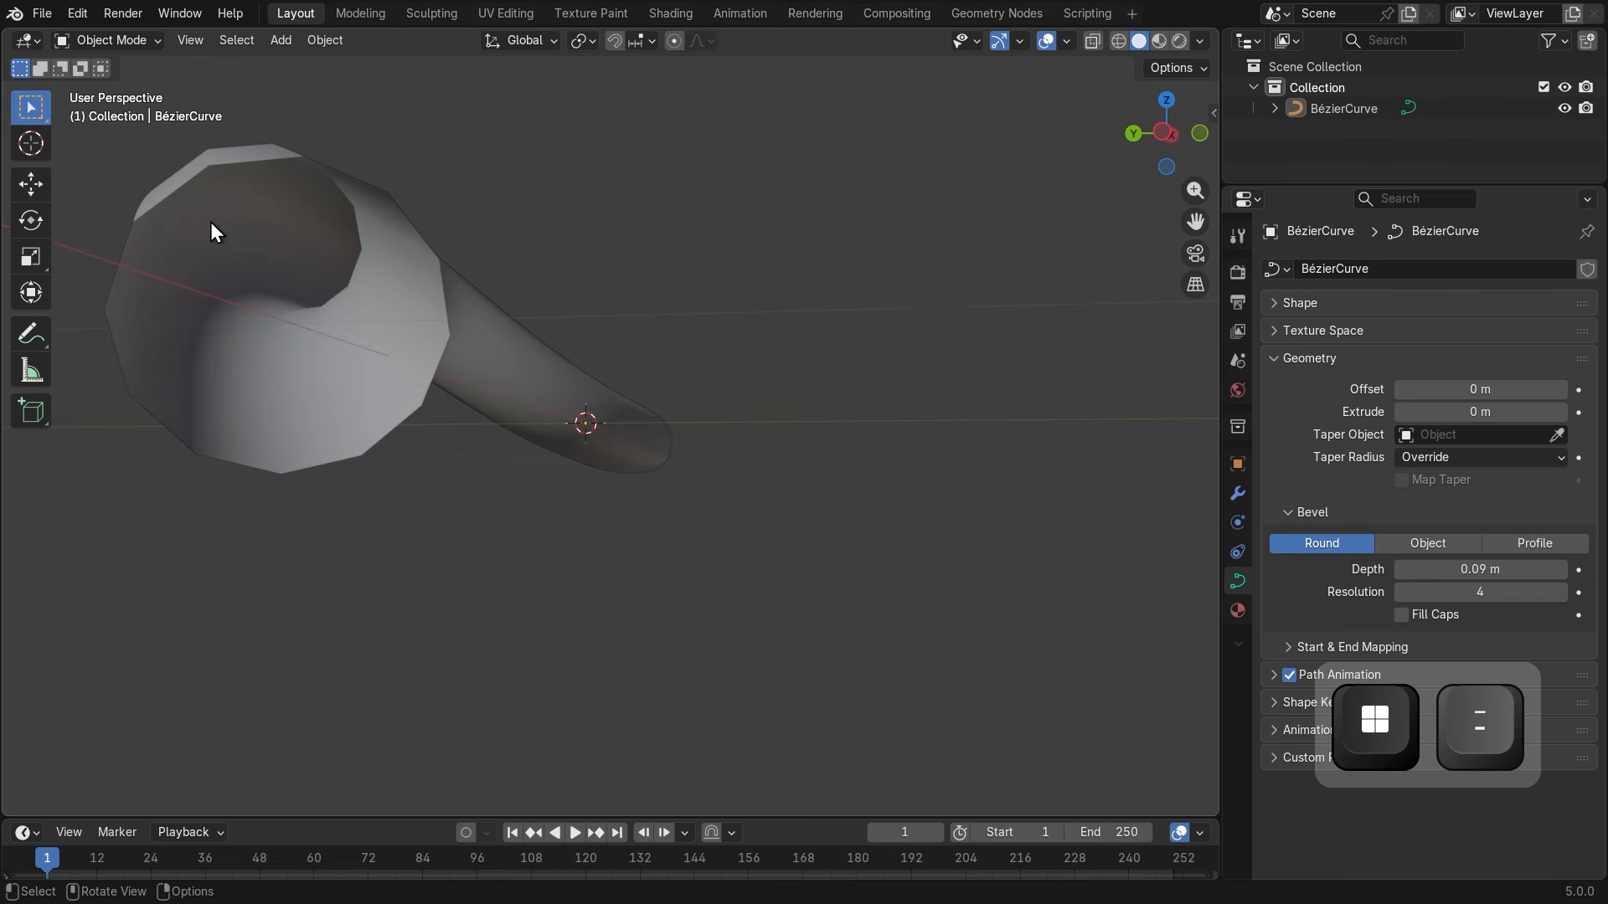
middle_click_drag(515, 310, 394, 472)
middle_click_drag(631, 510, 632, 491)
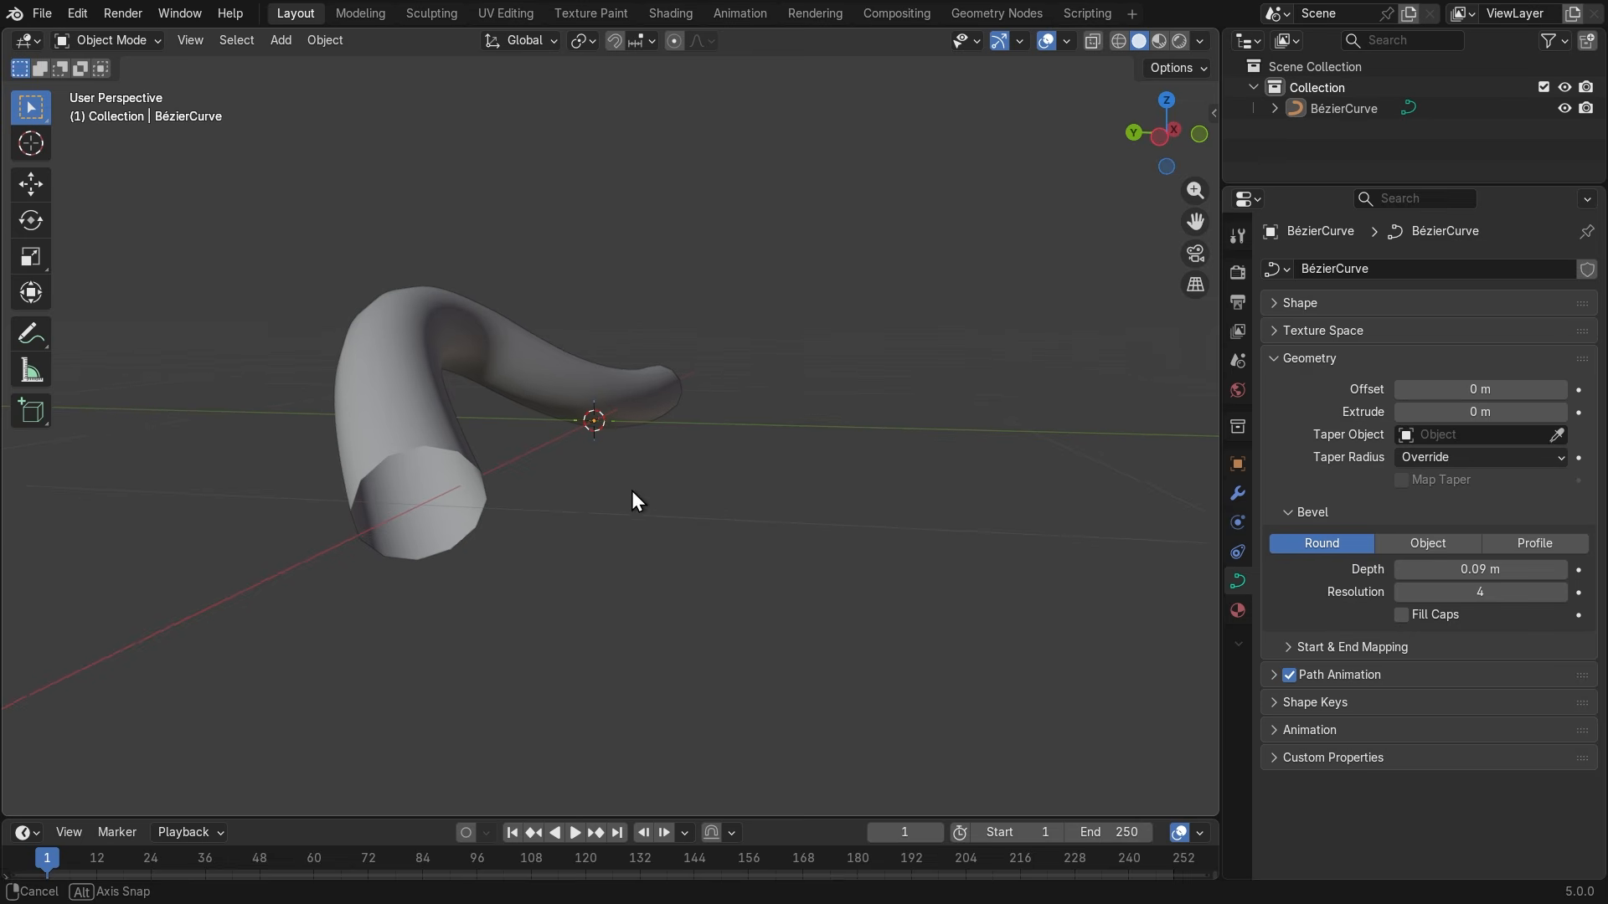
Try the Profile and Object bevel types on the curve and restore the Round type.
key("super+plus")
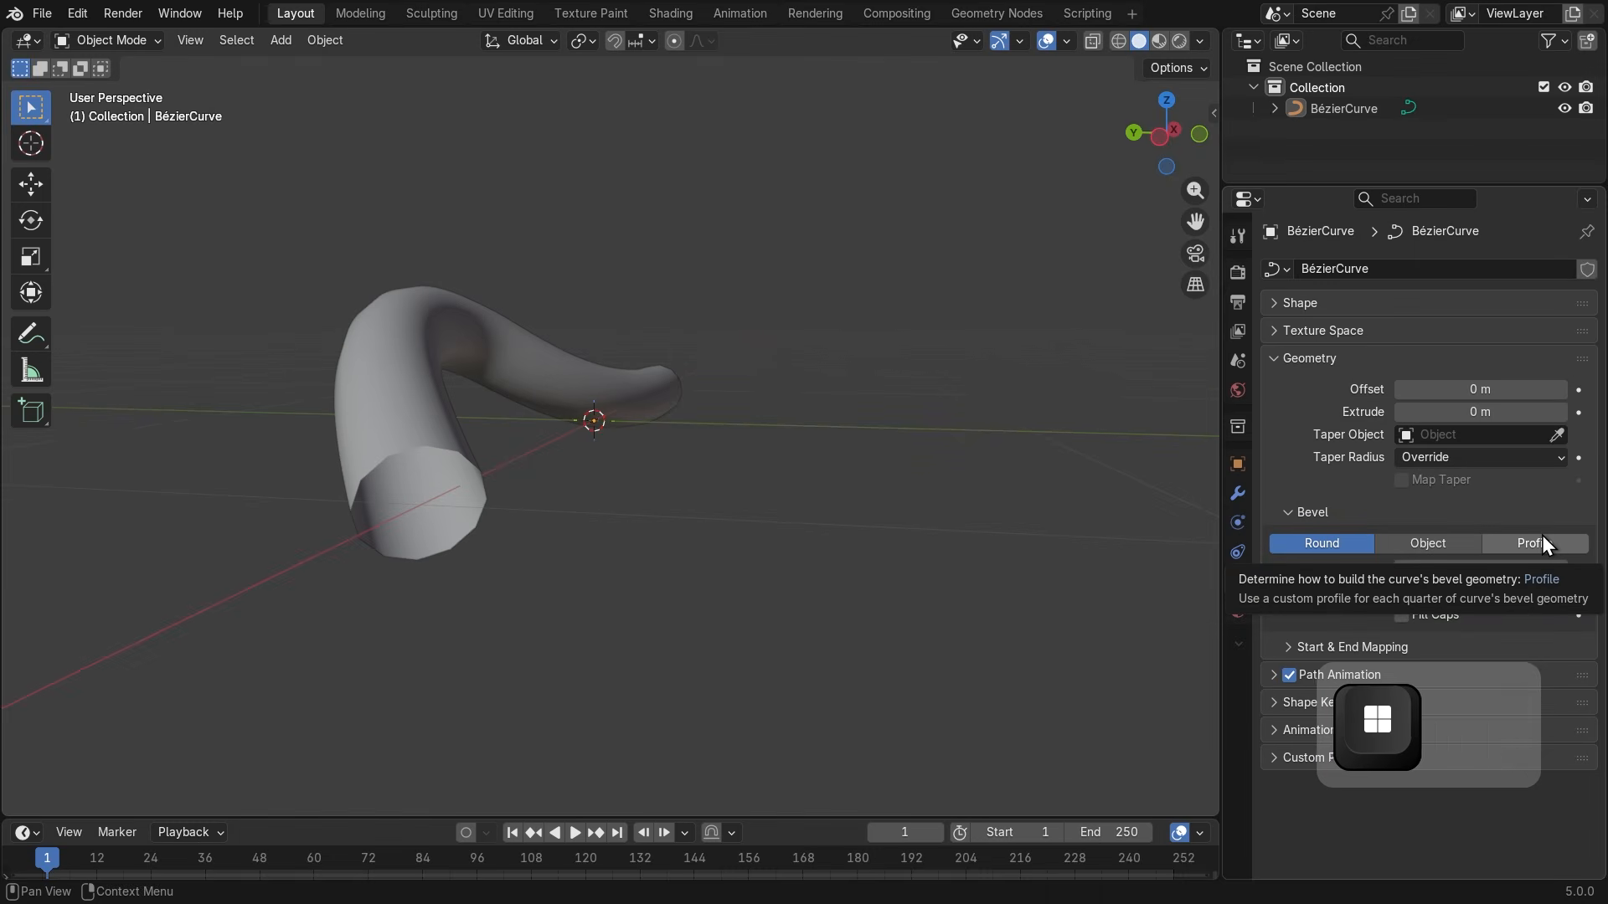
key("super+minus")
left_click(1531, 542)
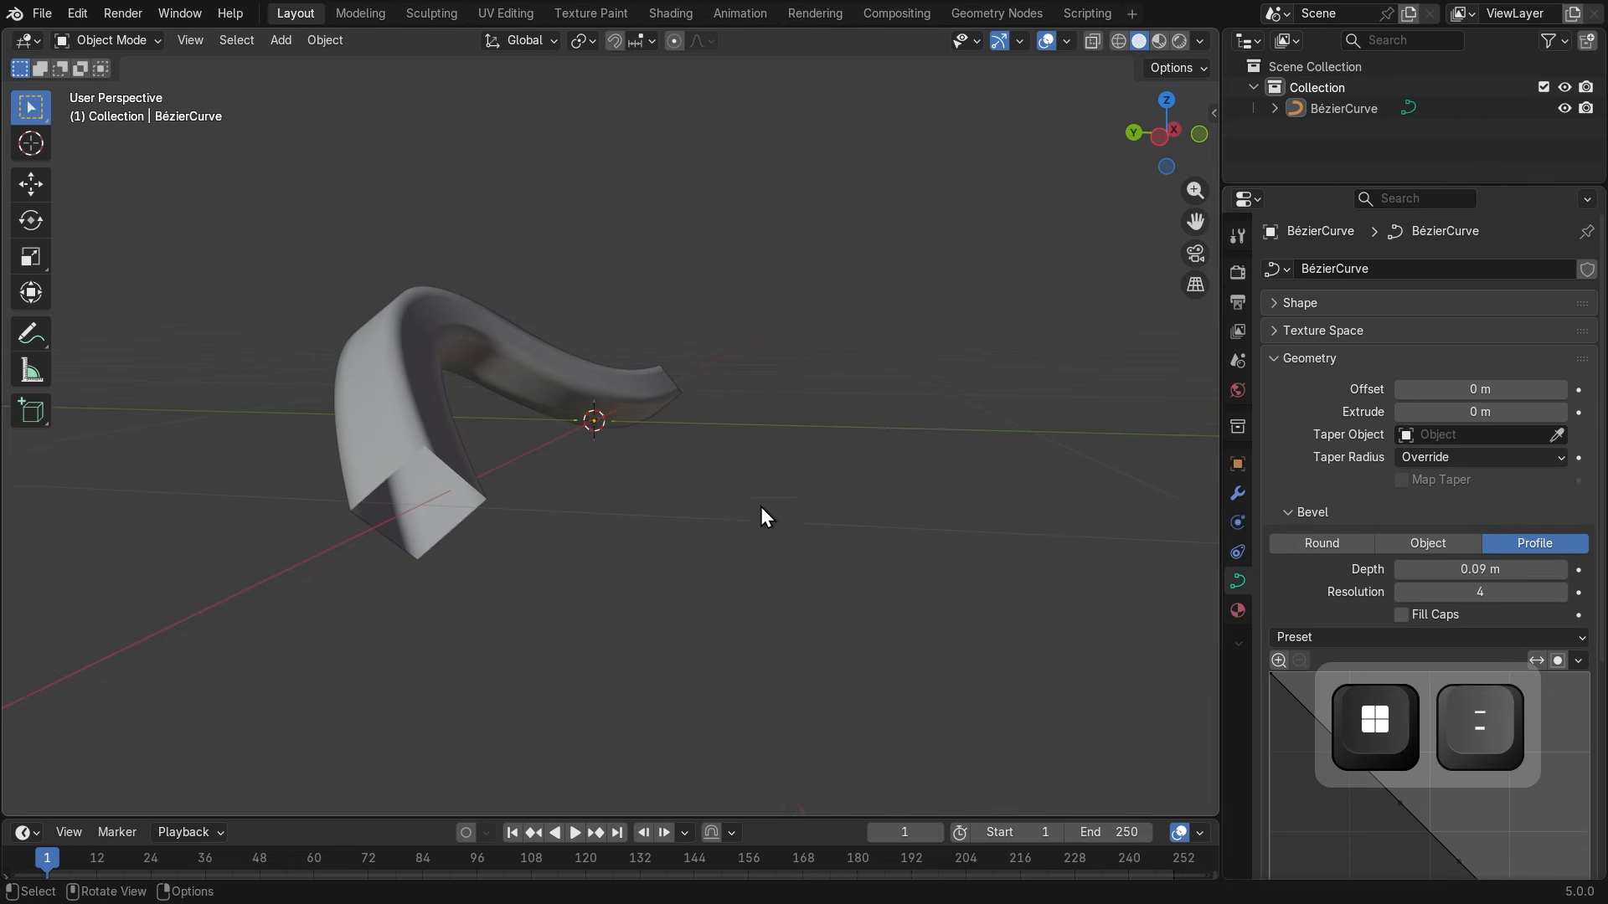
mouse_move(761, 506)
middle_mouse_down()
mouse_move(766, 492)
mouse_move(628, 491)
mouse_move(531, 524)
mouse_move(480, 502)
mouse_move(698, 510)
mouse_move(727, 479)
mouse_move(730, 501)
middle_mouse_up()
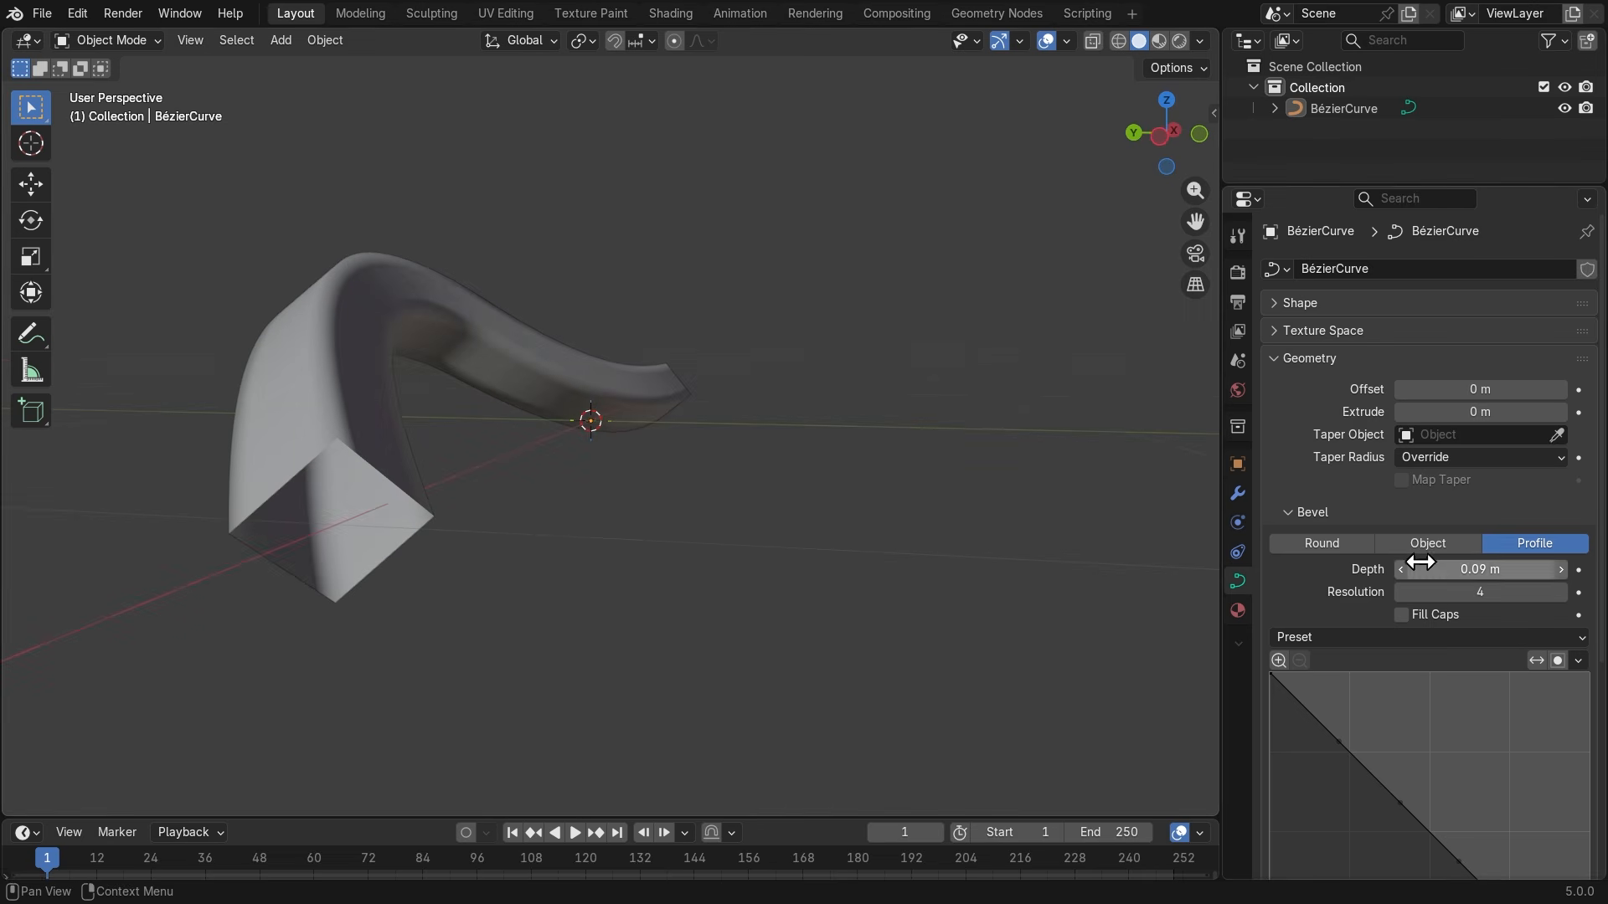
key("super+plus")
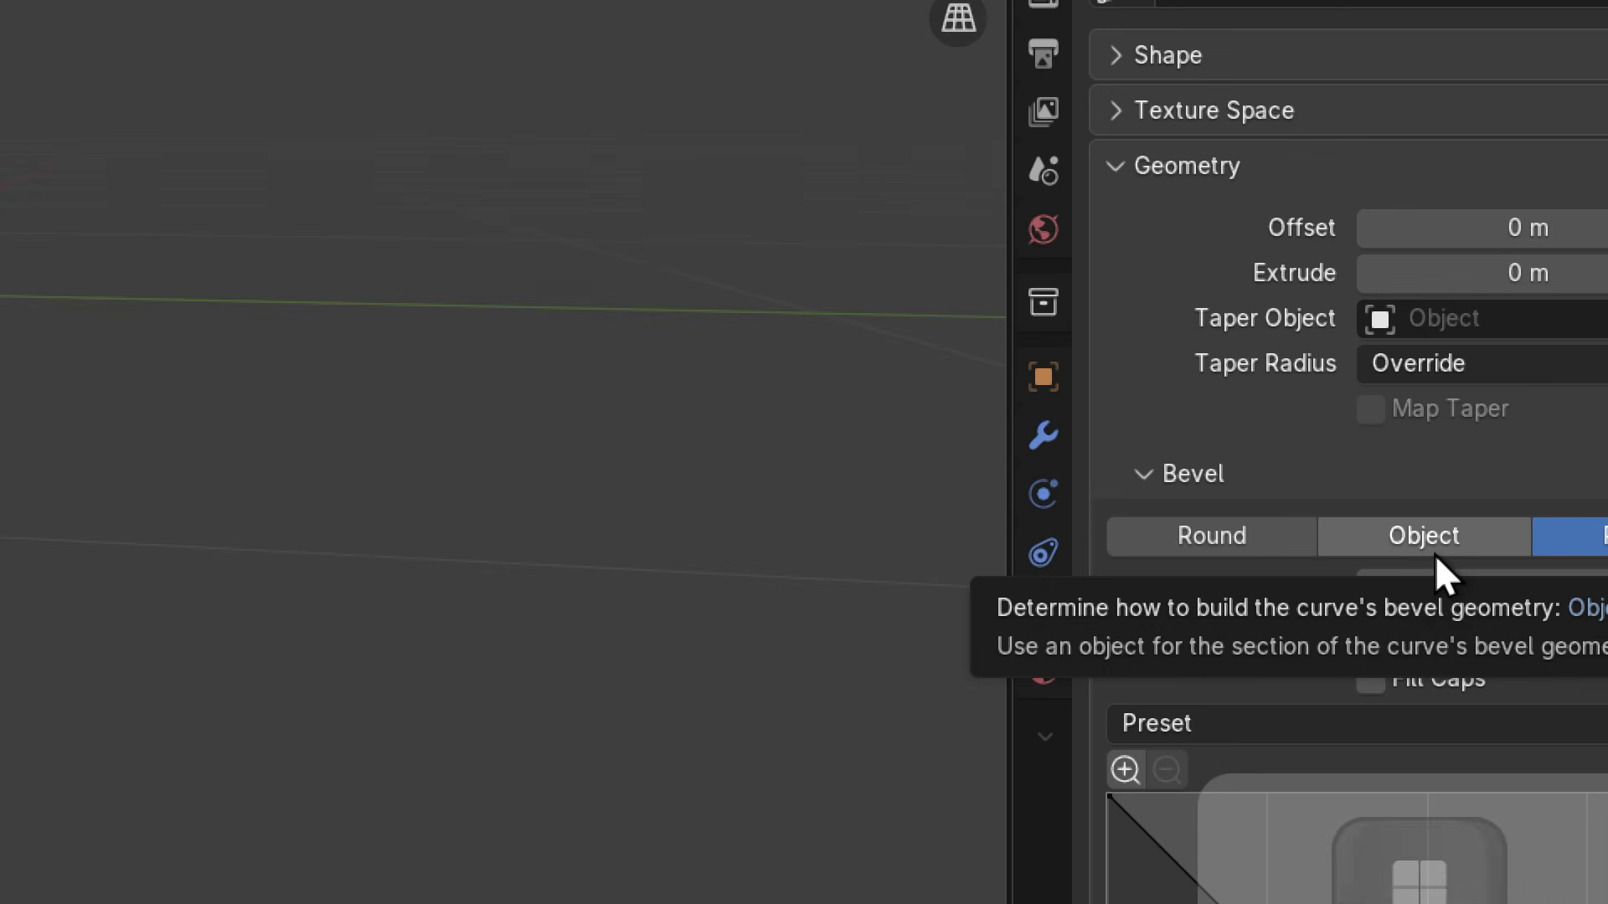
left_click(1434, 553)
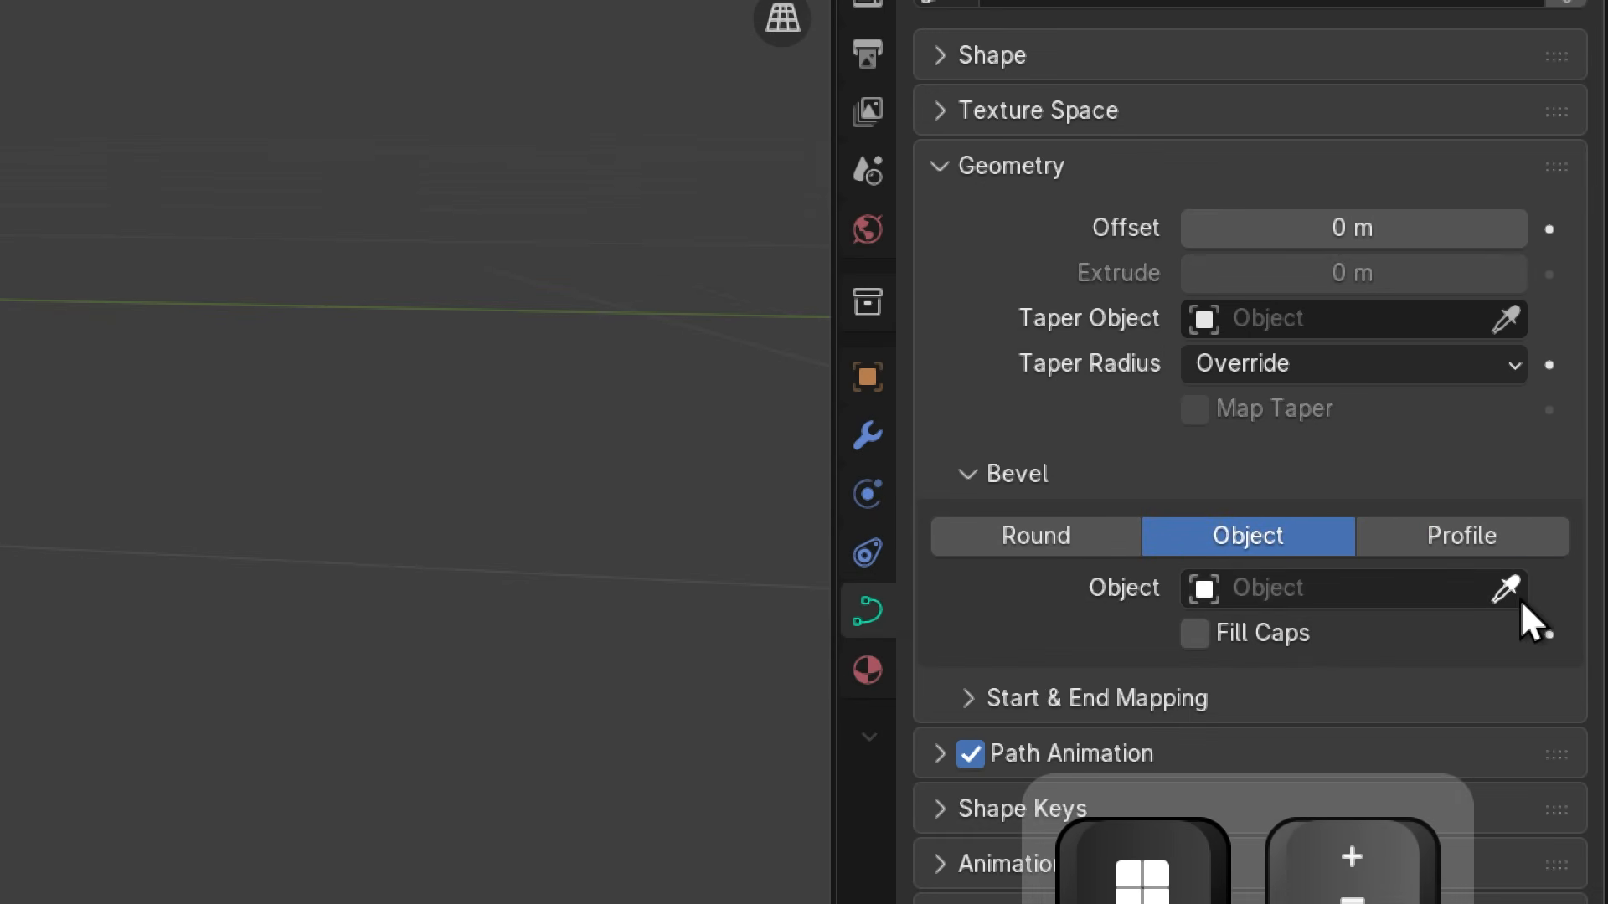
key("super+minus")
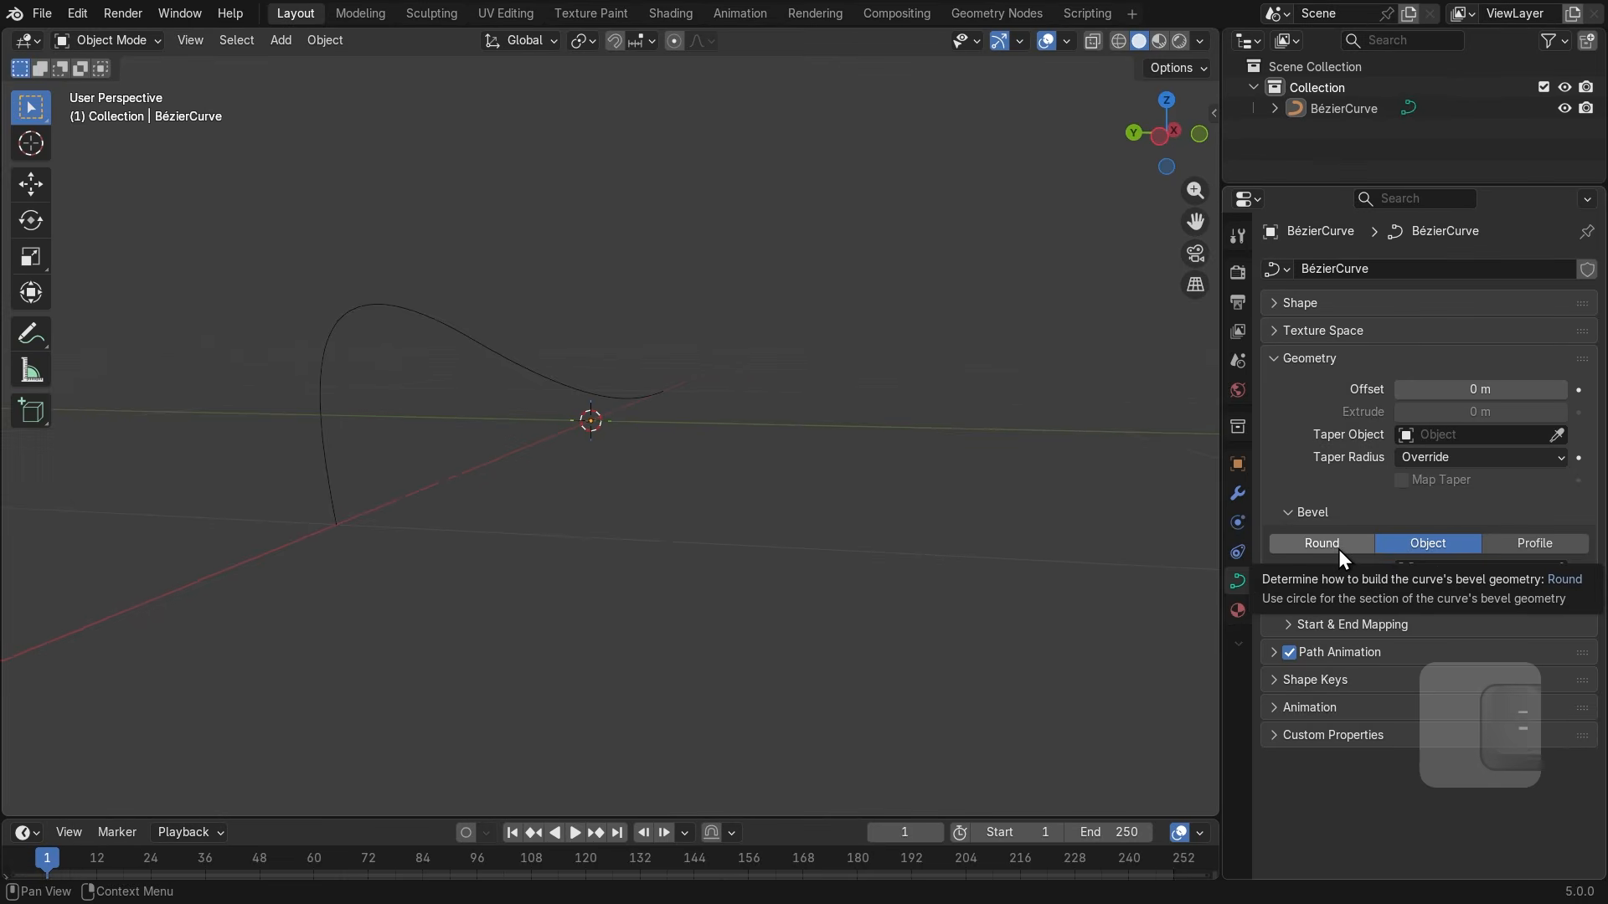
left_click(1332, 546)
Inspect the faceted rim and length of the round tube from several angles, along with its bevel Depth and Resolution settings.
middle_click_drag(529, 486, 605, 499)
scroll(625, 566, "up", 1)
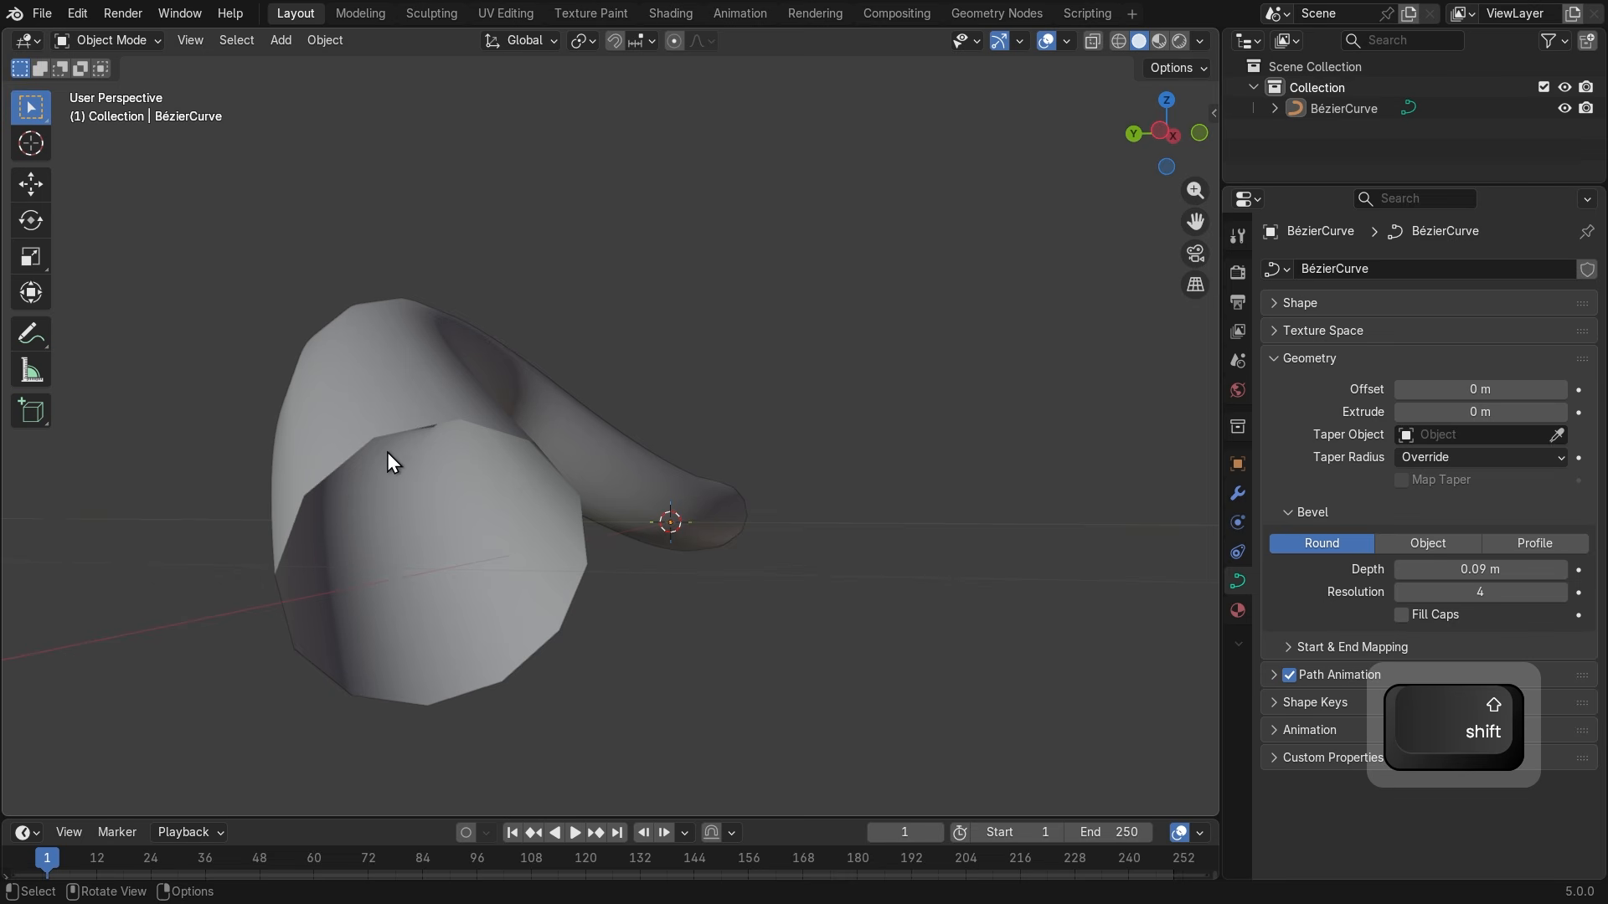
middle_click_drag(397, 531, 438, 355)
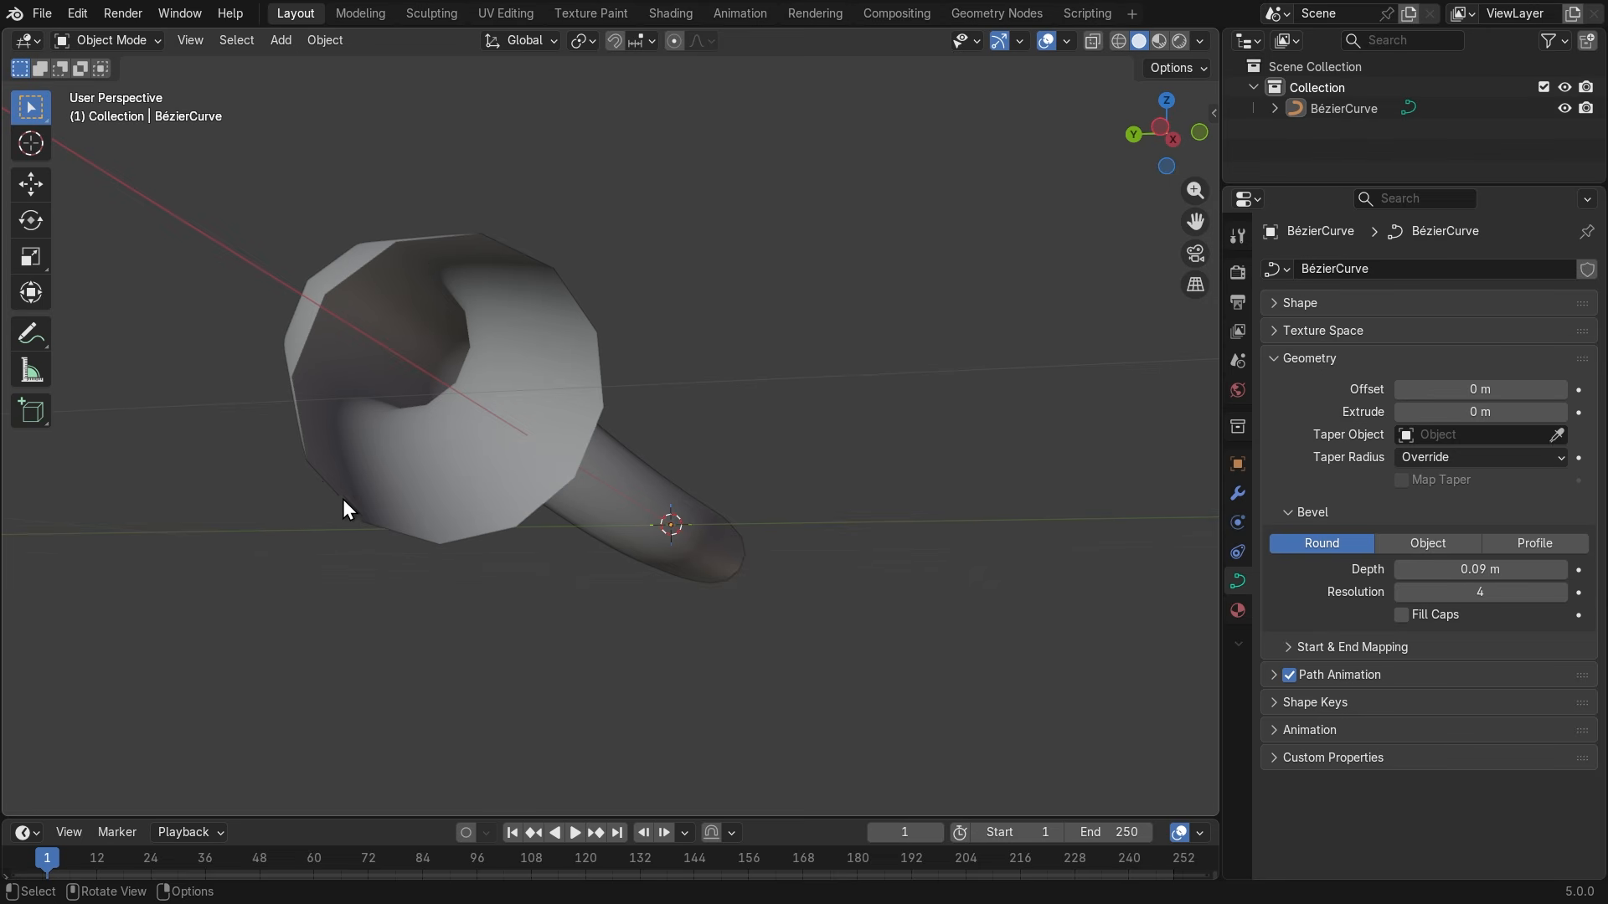
middle_click_drag(533, 437, 564, 474)
scroll(559, 483, "up", 2)
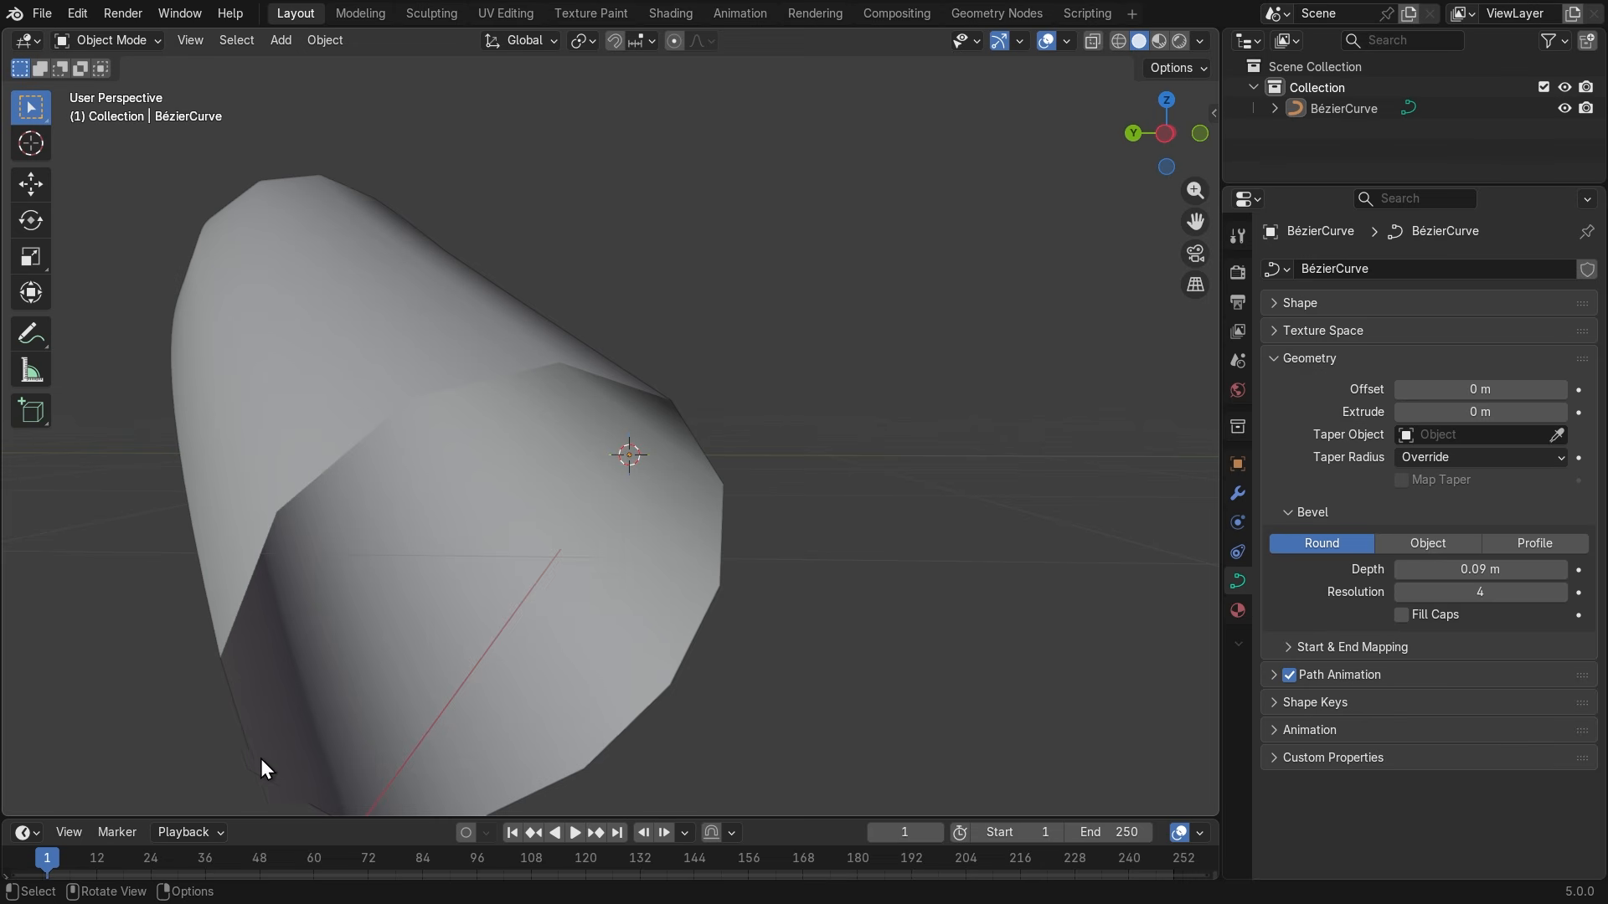
middle_click_drag(913, 530, 432, 474)
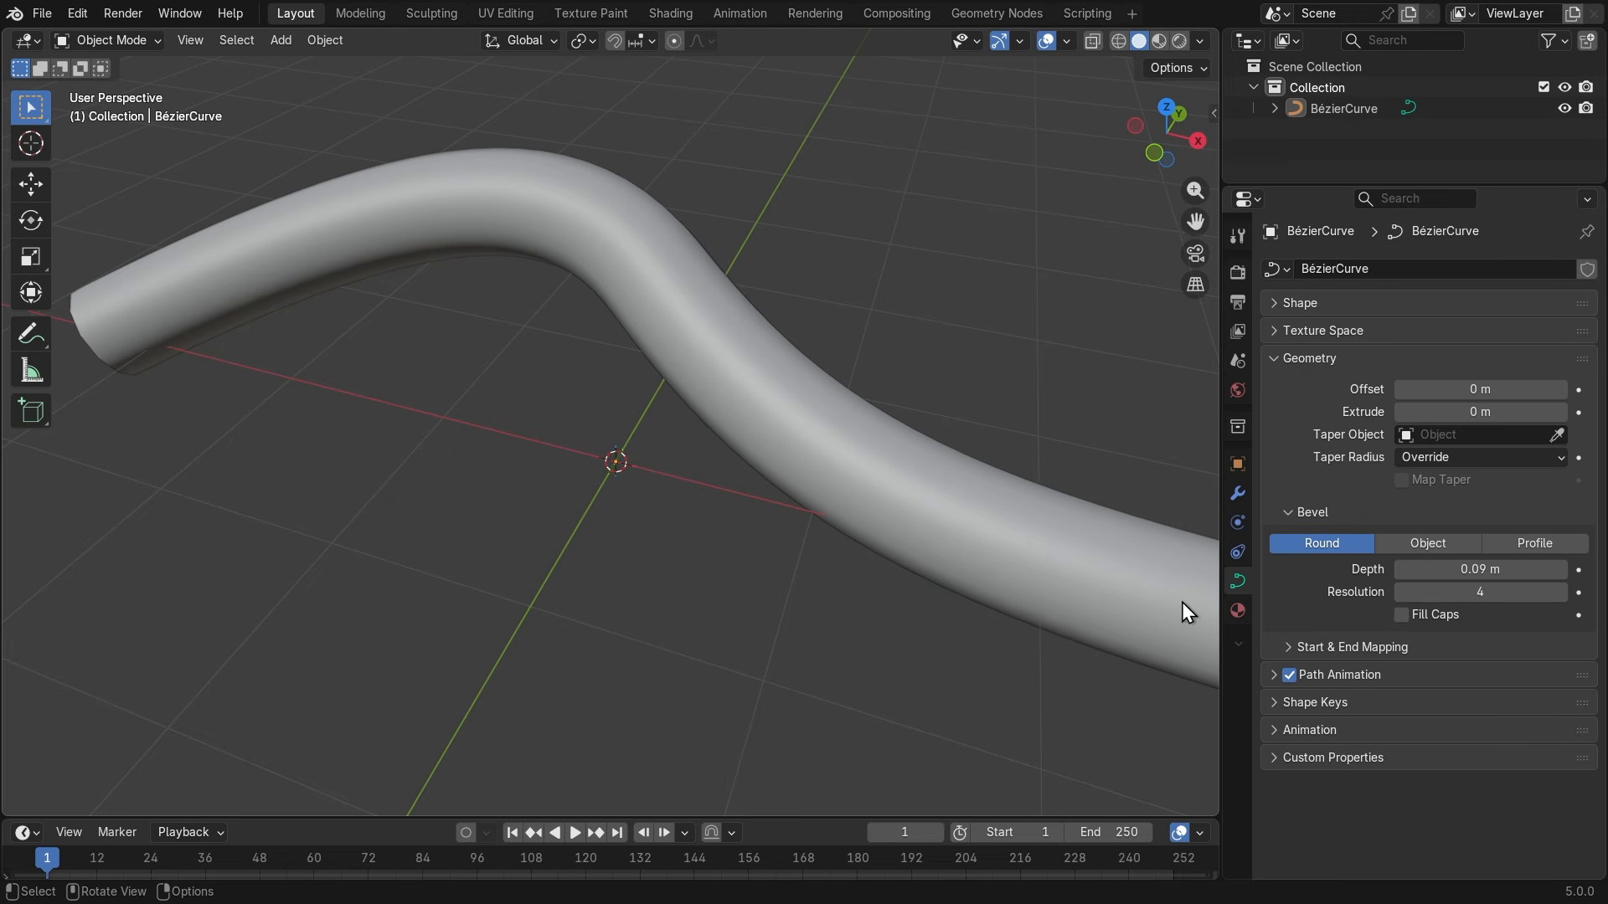
middle_click_drag(325, 303, 472, 347)
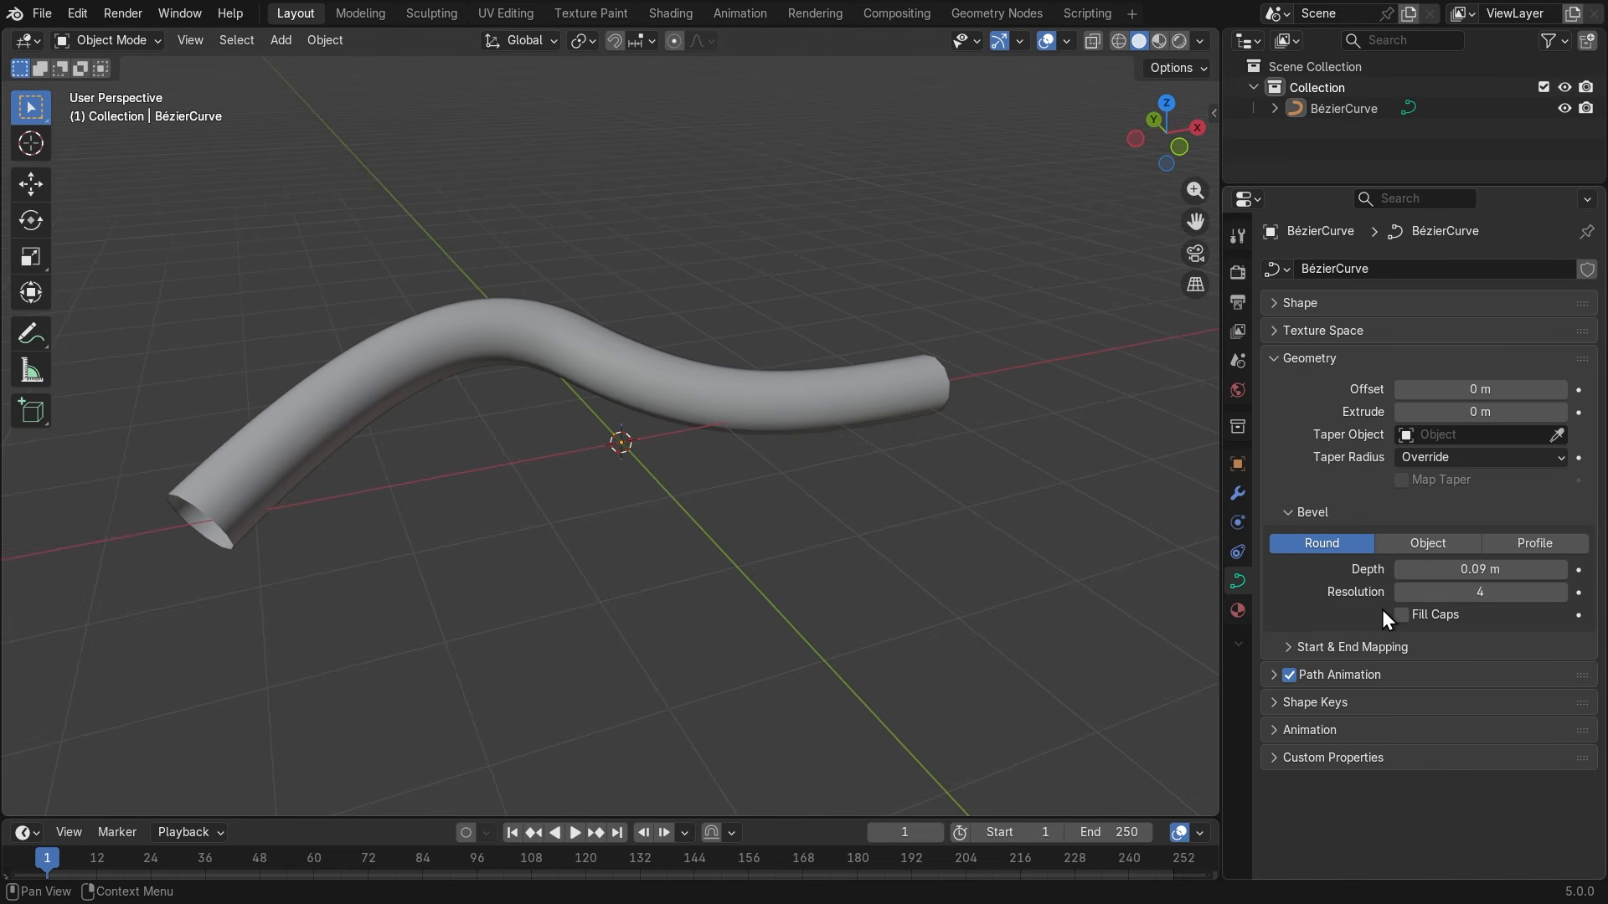
key("super+equal")
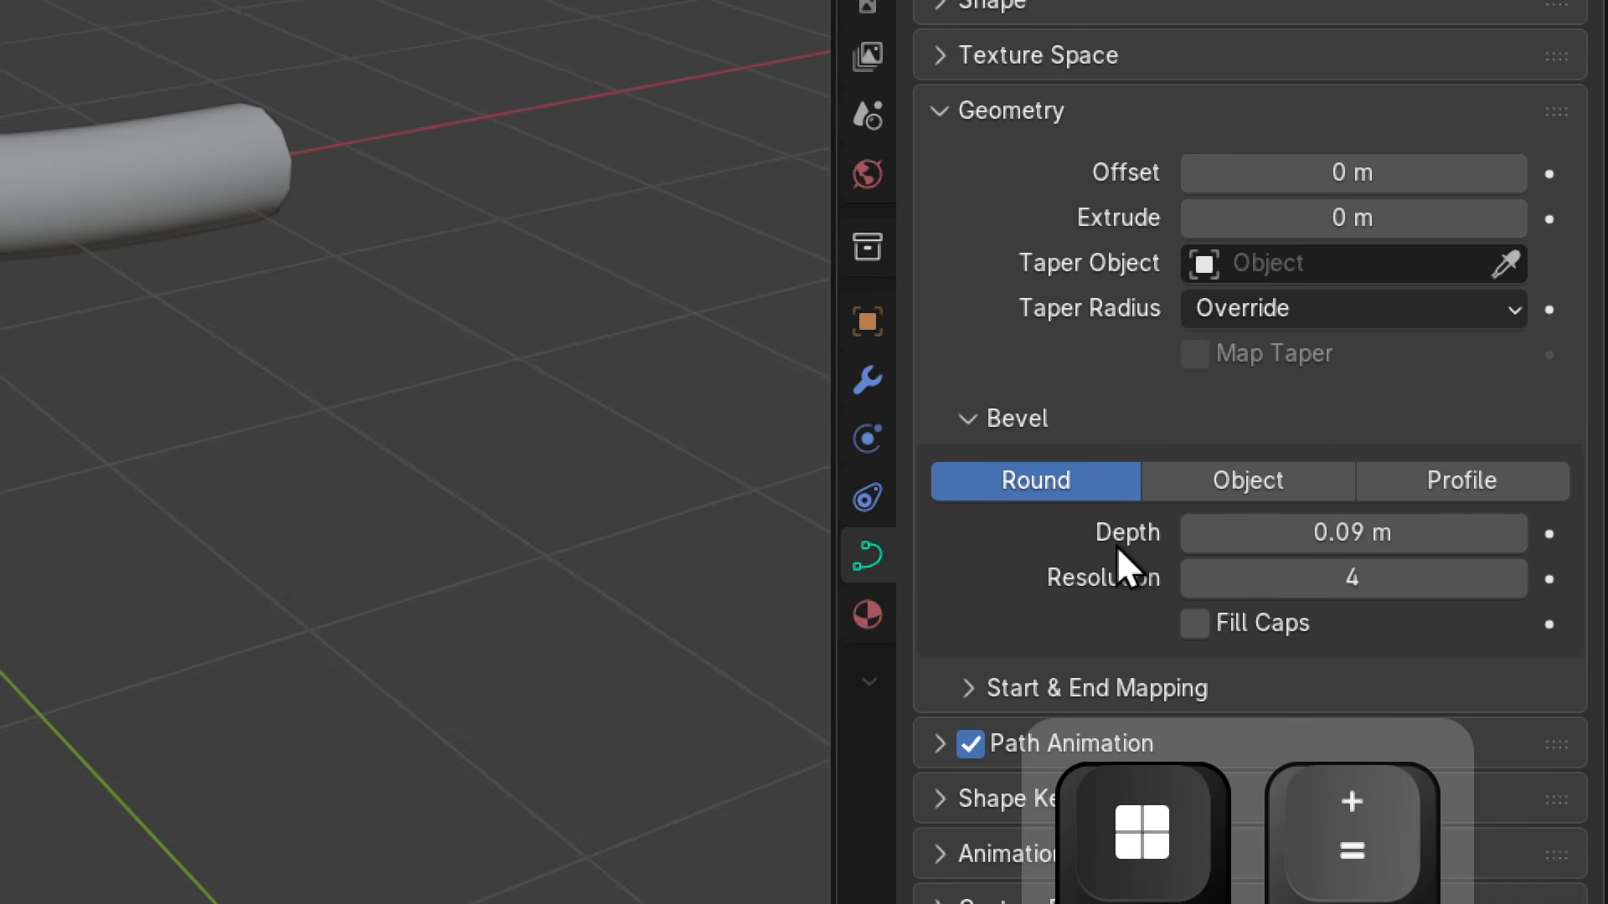
key("super+minus")
middle_click_drag(354, 519, 1139, 605)
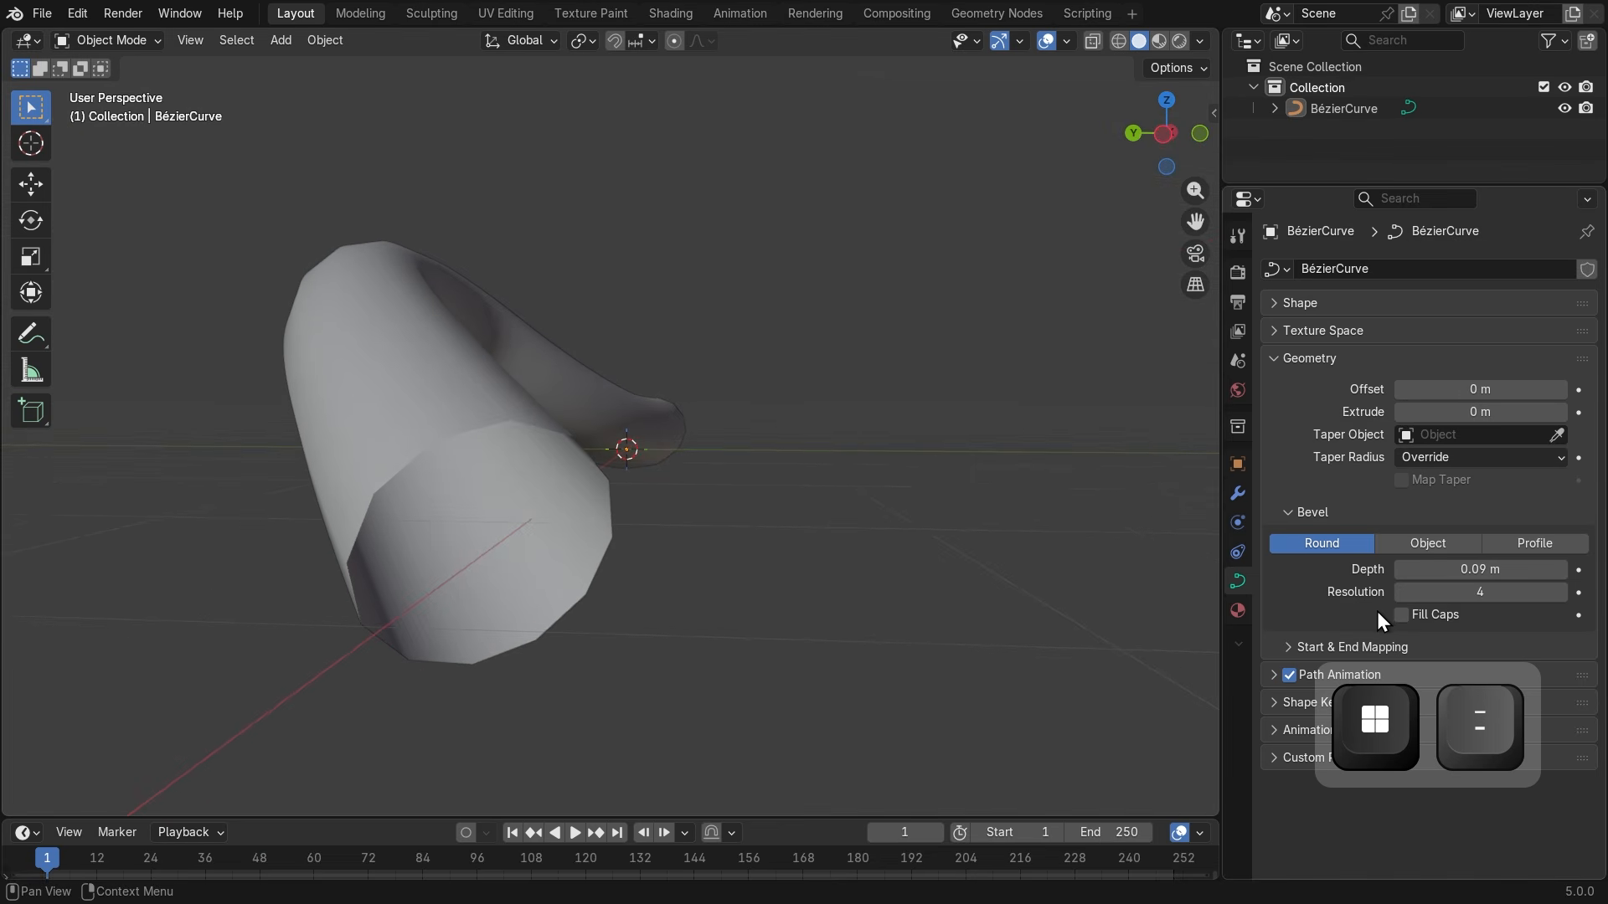
key("super+equal")
key("super+minus")
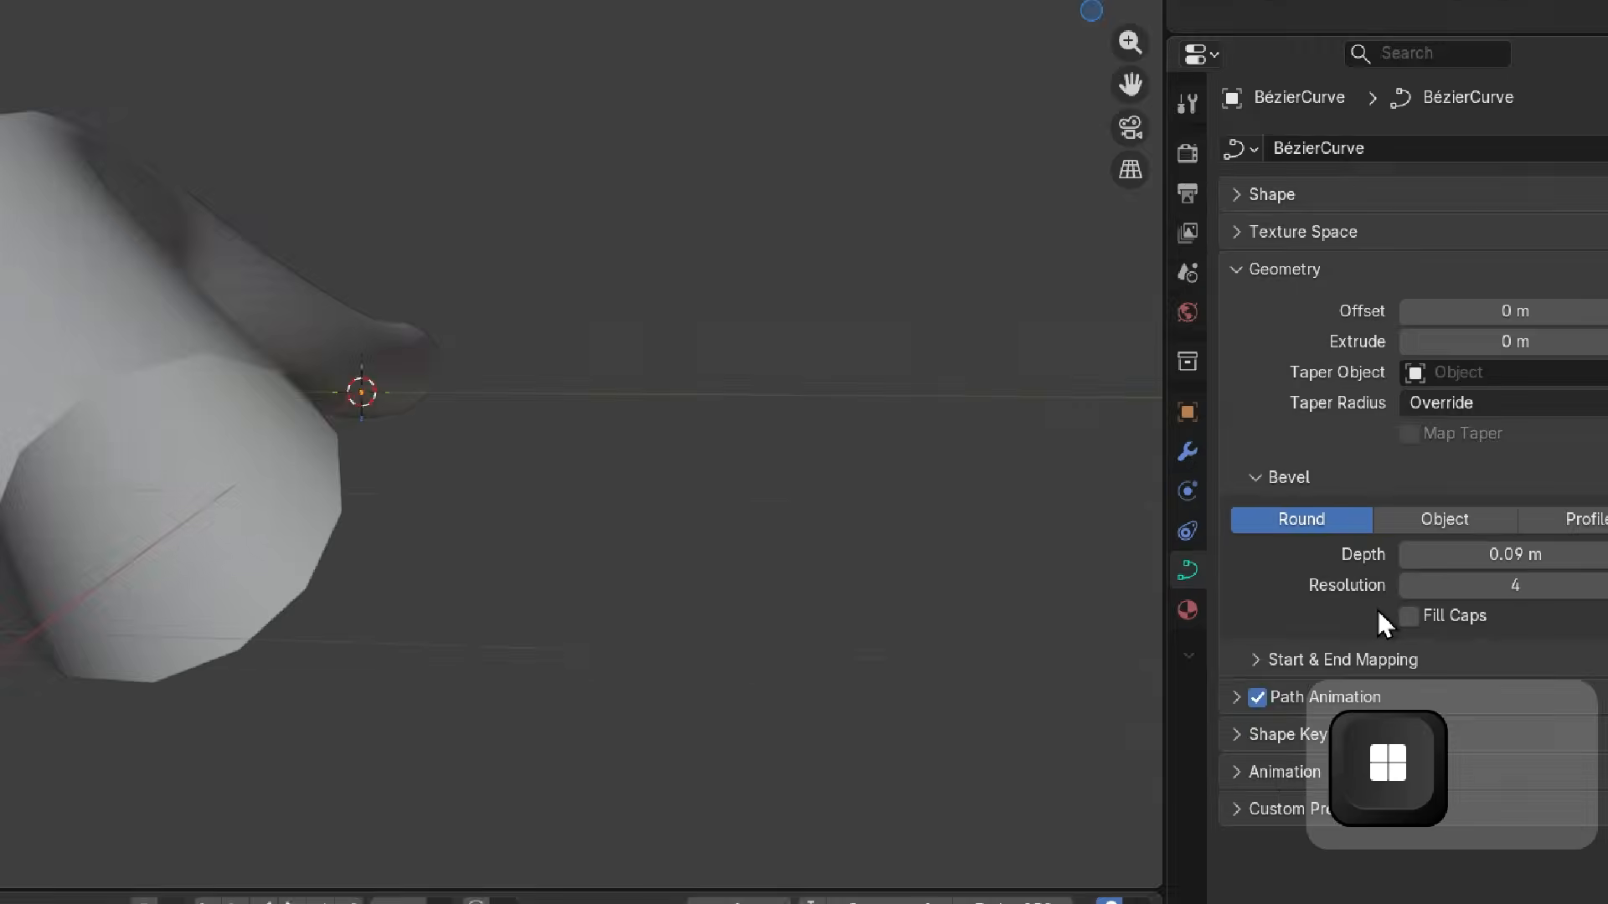
middle_click_drag(596, 427, 670, 578)
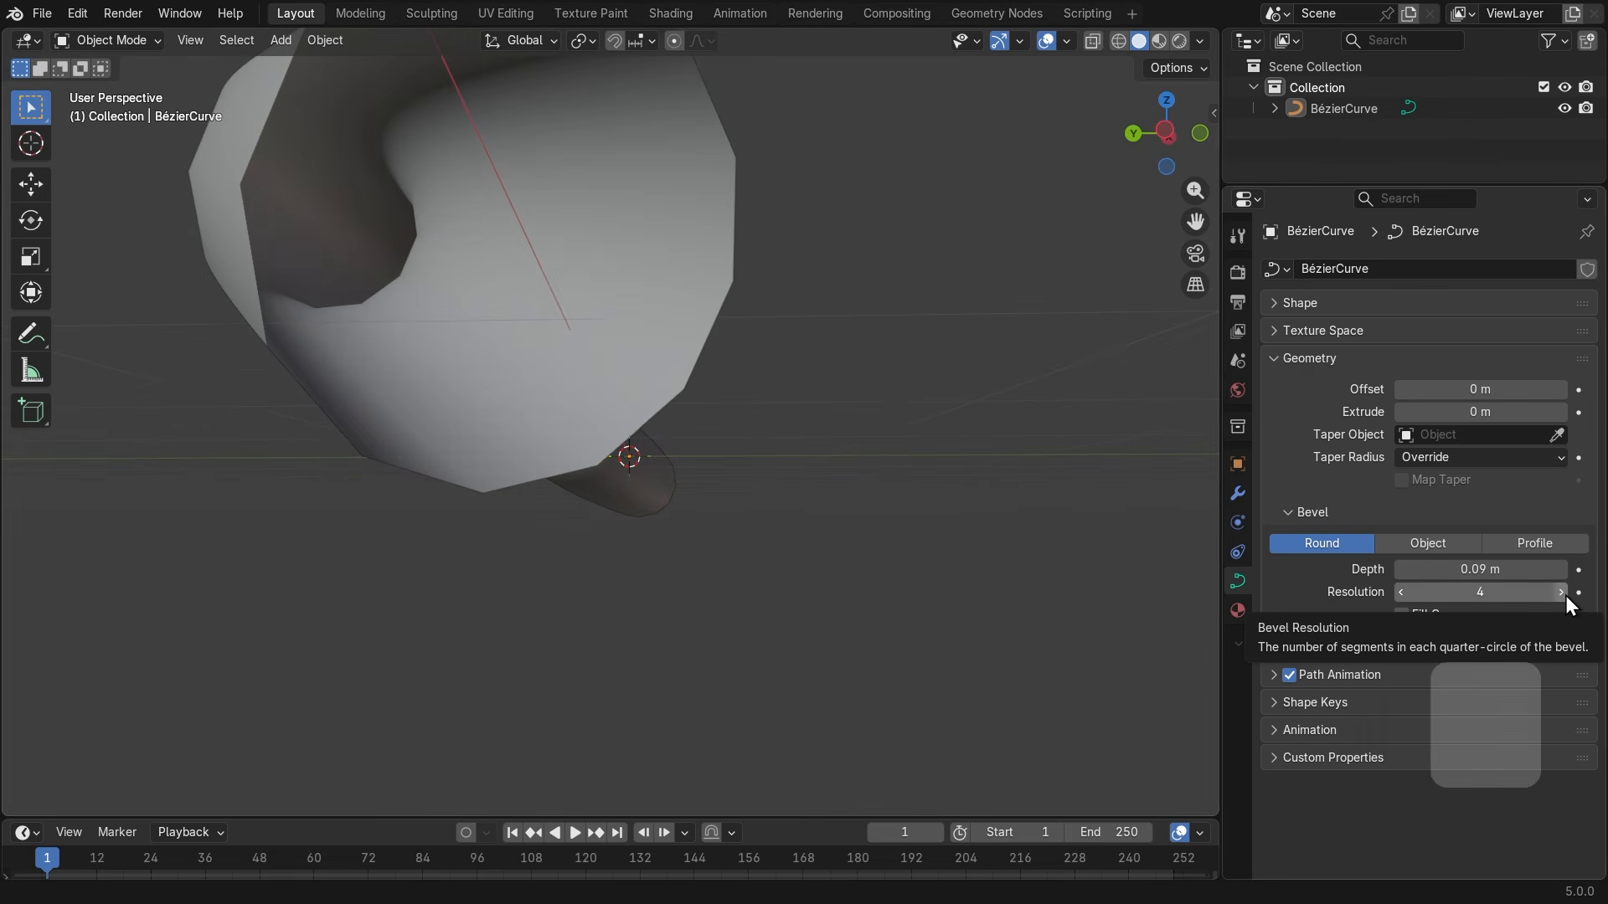
Raise the round bevel's Resolution to 15.
key("super+equal")
key("super+minus")
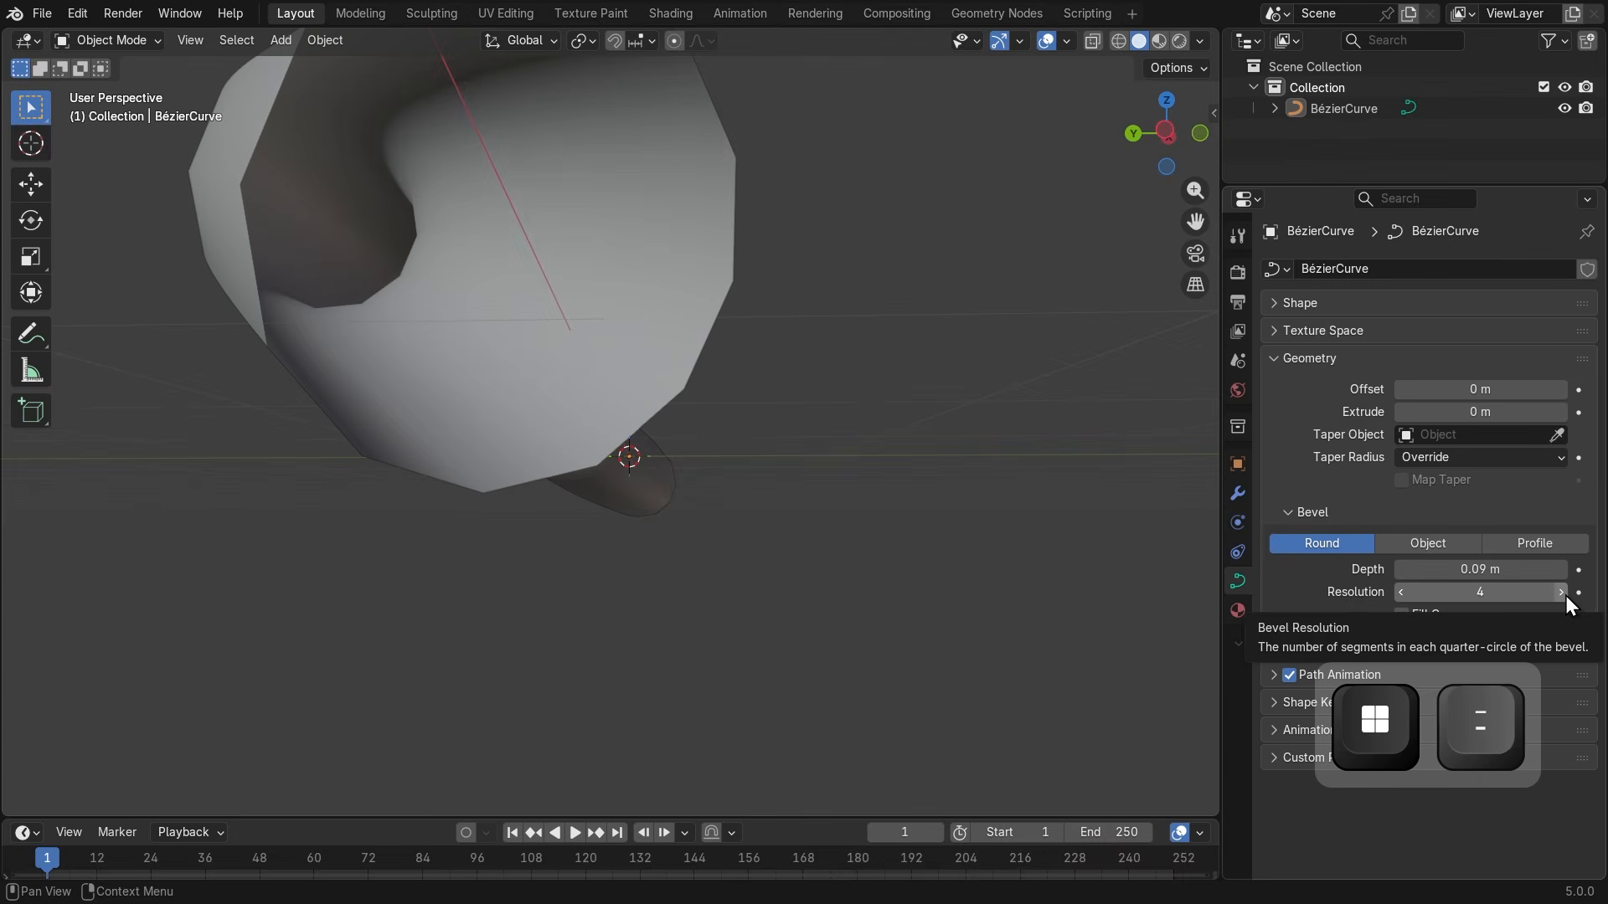
left_click(1559, 590)
left_click(1559, 590)
left_click(1559, 590)
left_click(1561, 592)
left_click(1561, 593)
left_click(1561, 592)
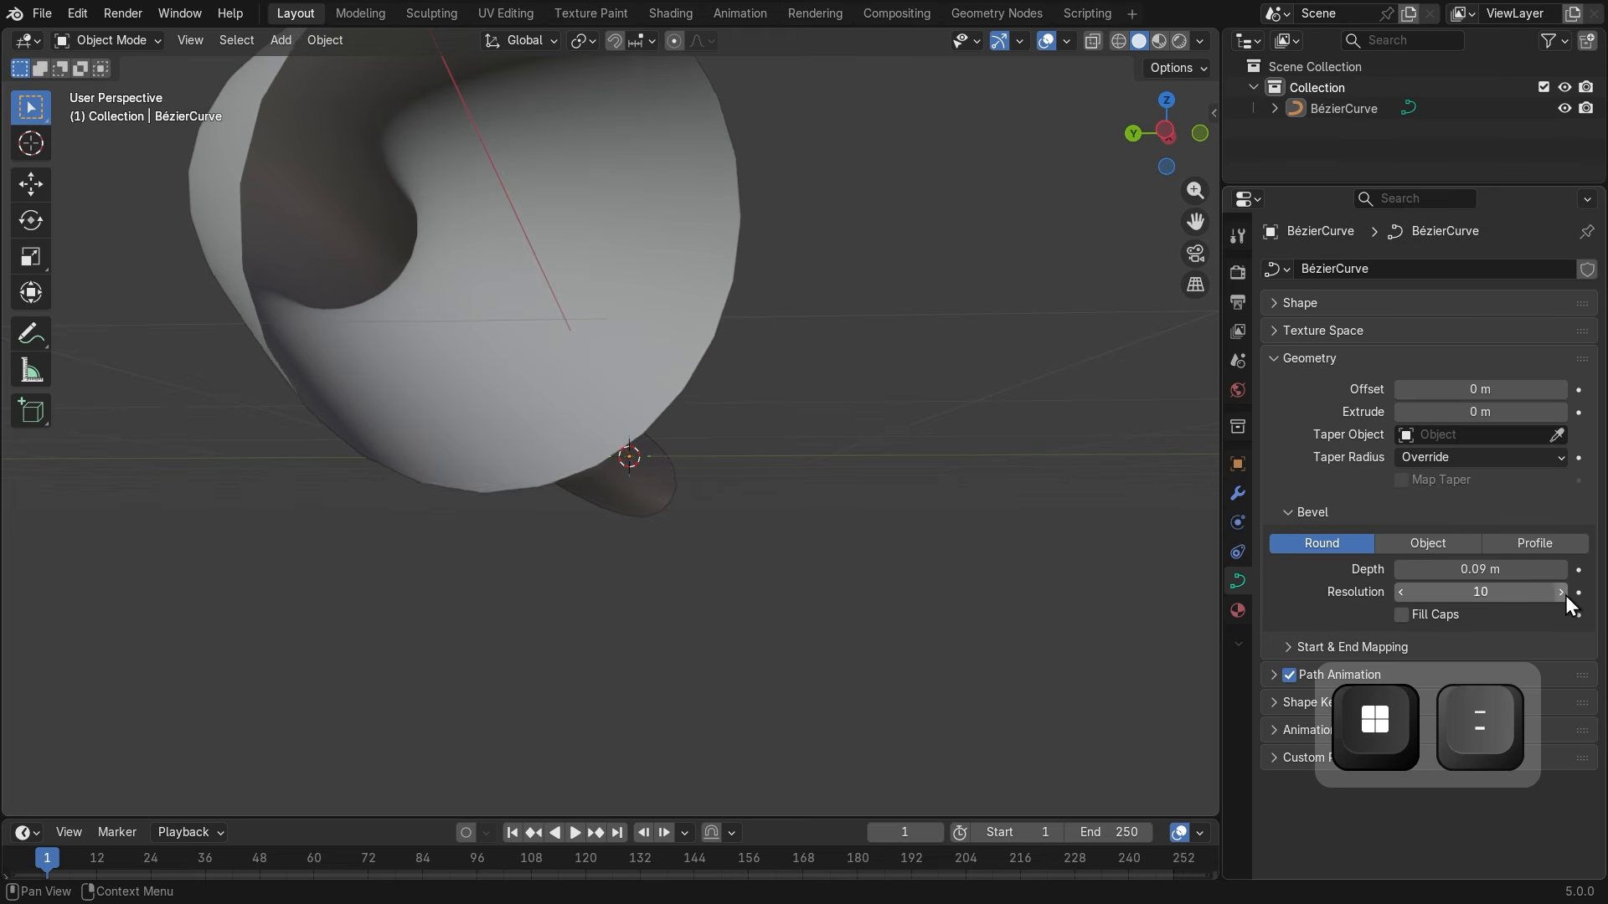
left_click(1561, 592)
left_click(1561, 592)
left_click(1561, 592)
left_click(1561, 592)
left_click(1561, 592)
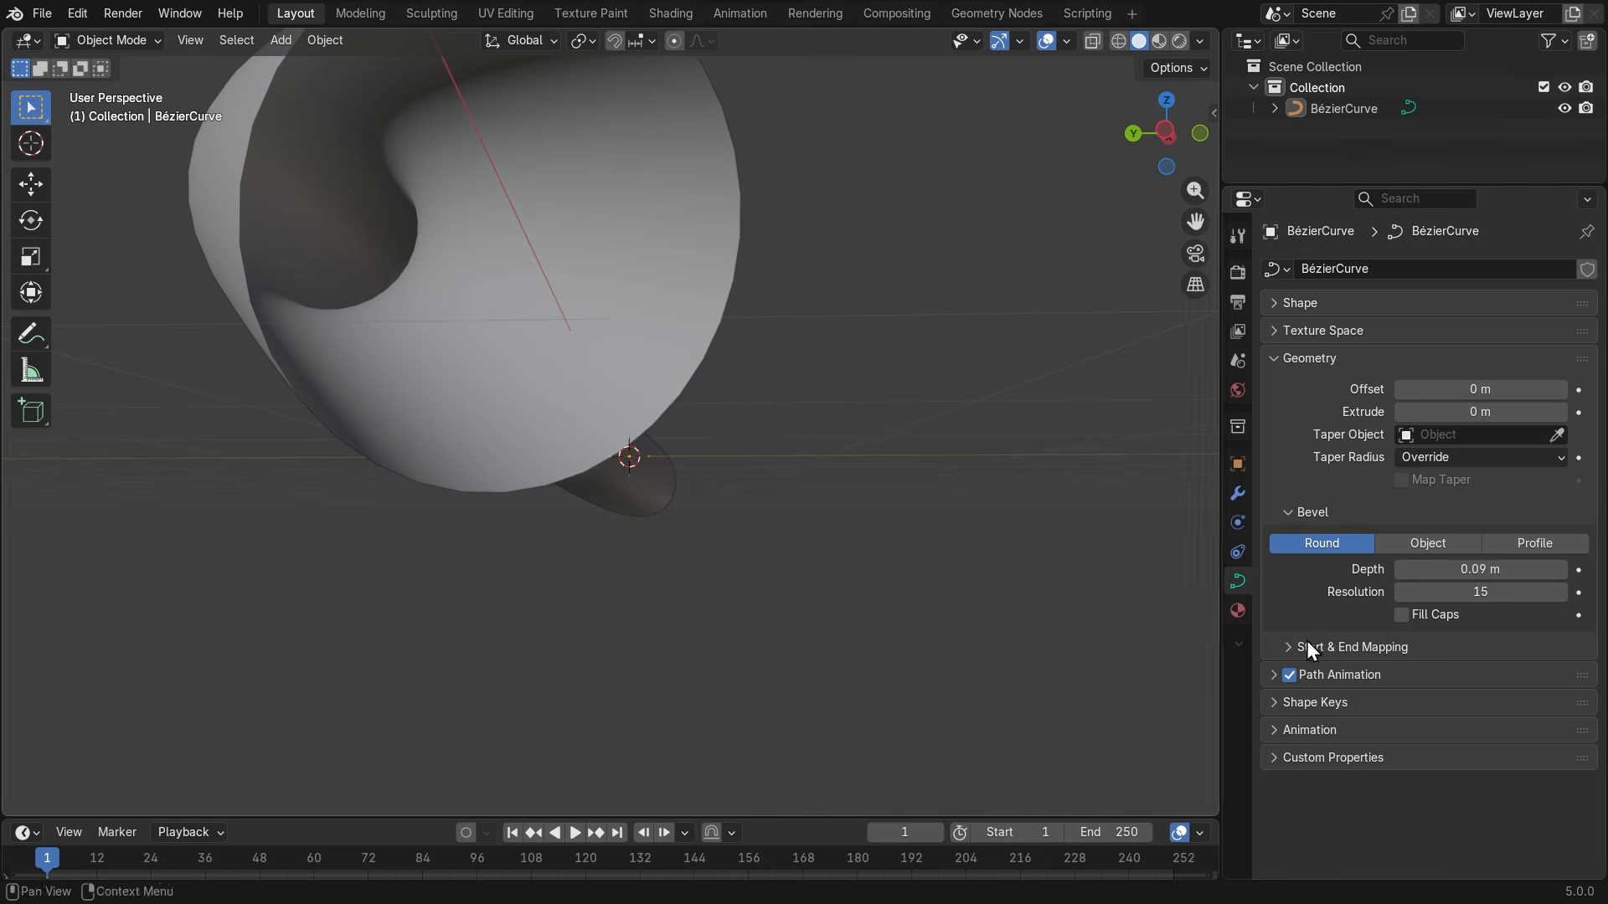
Set the bevel Resolution to 20 and inspect the smoothness of the tube's open end.
left_click(1478, 591)
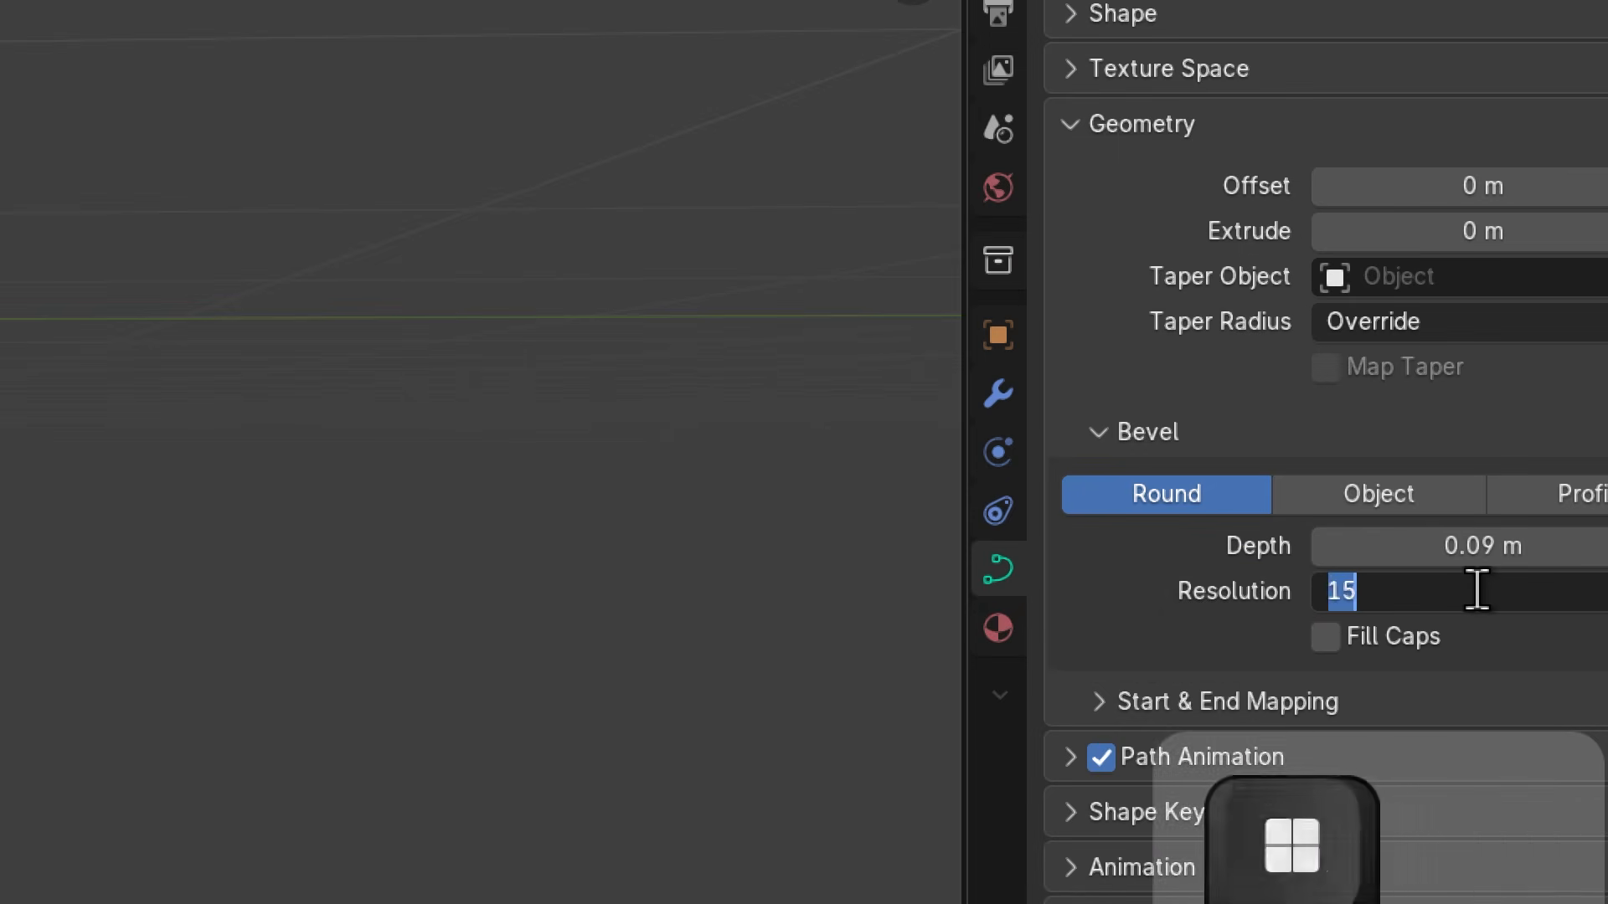
type("20")
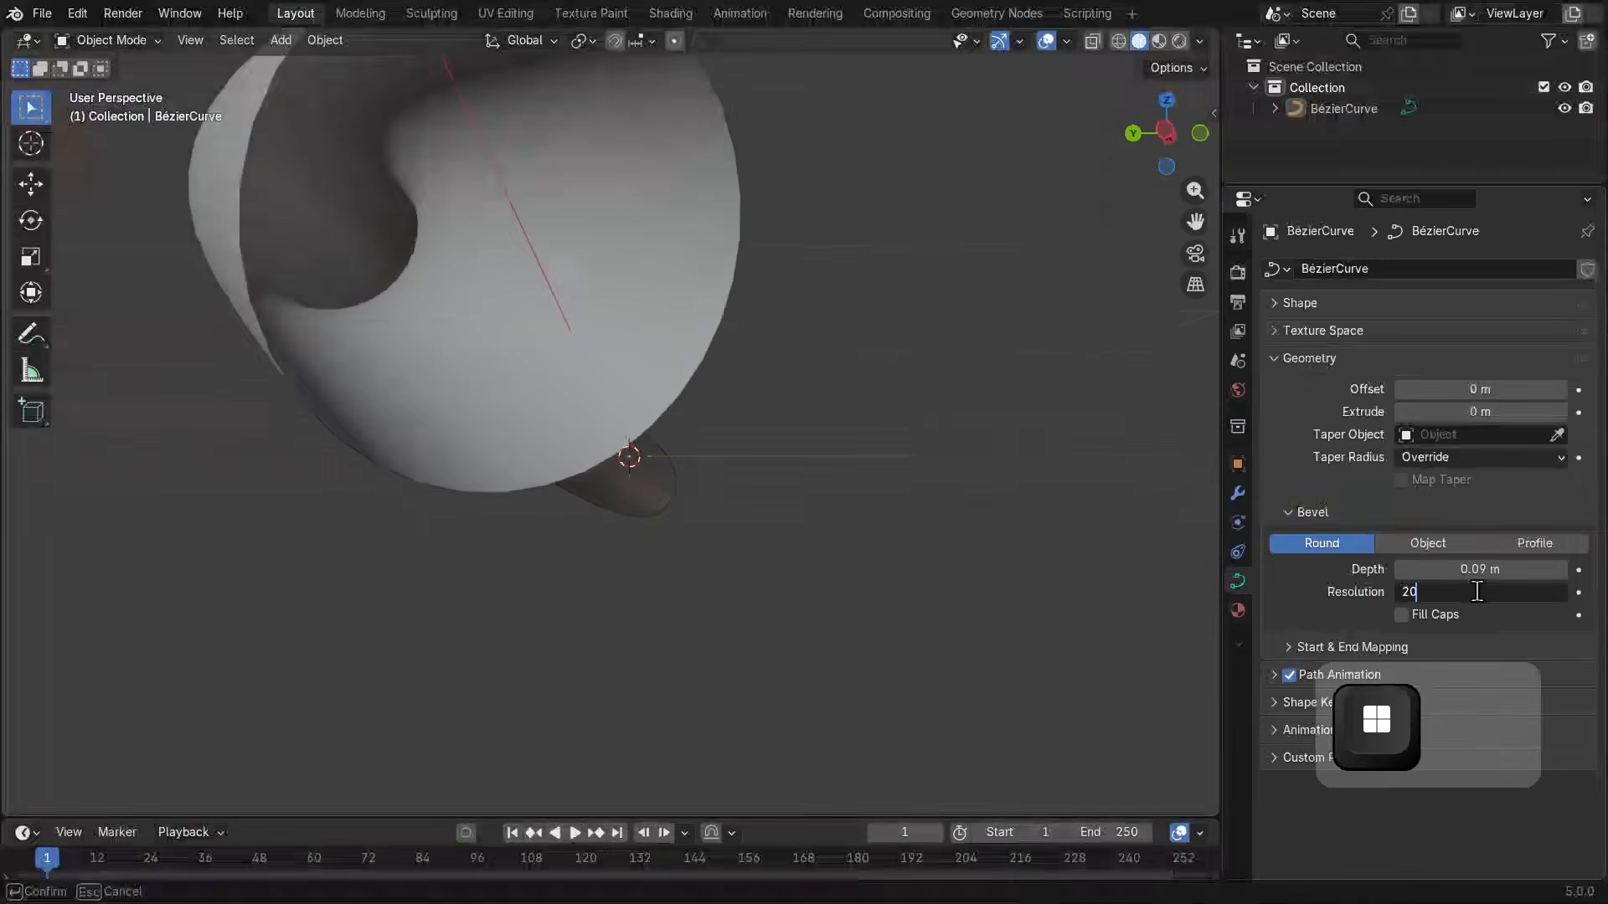
key("Return")
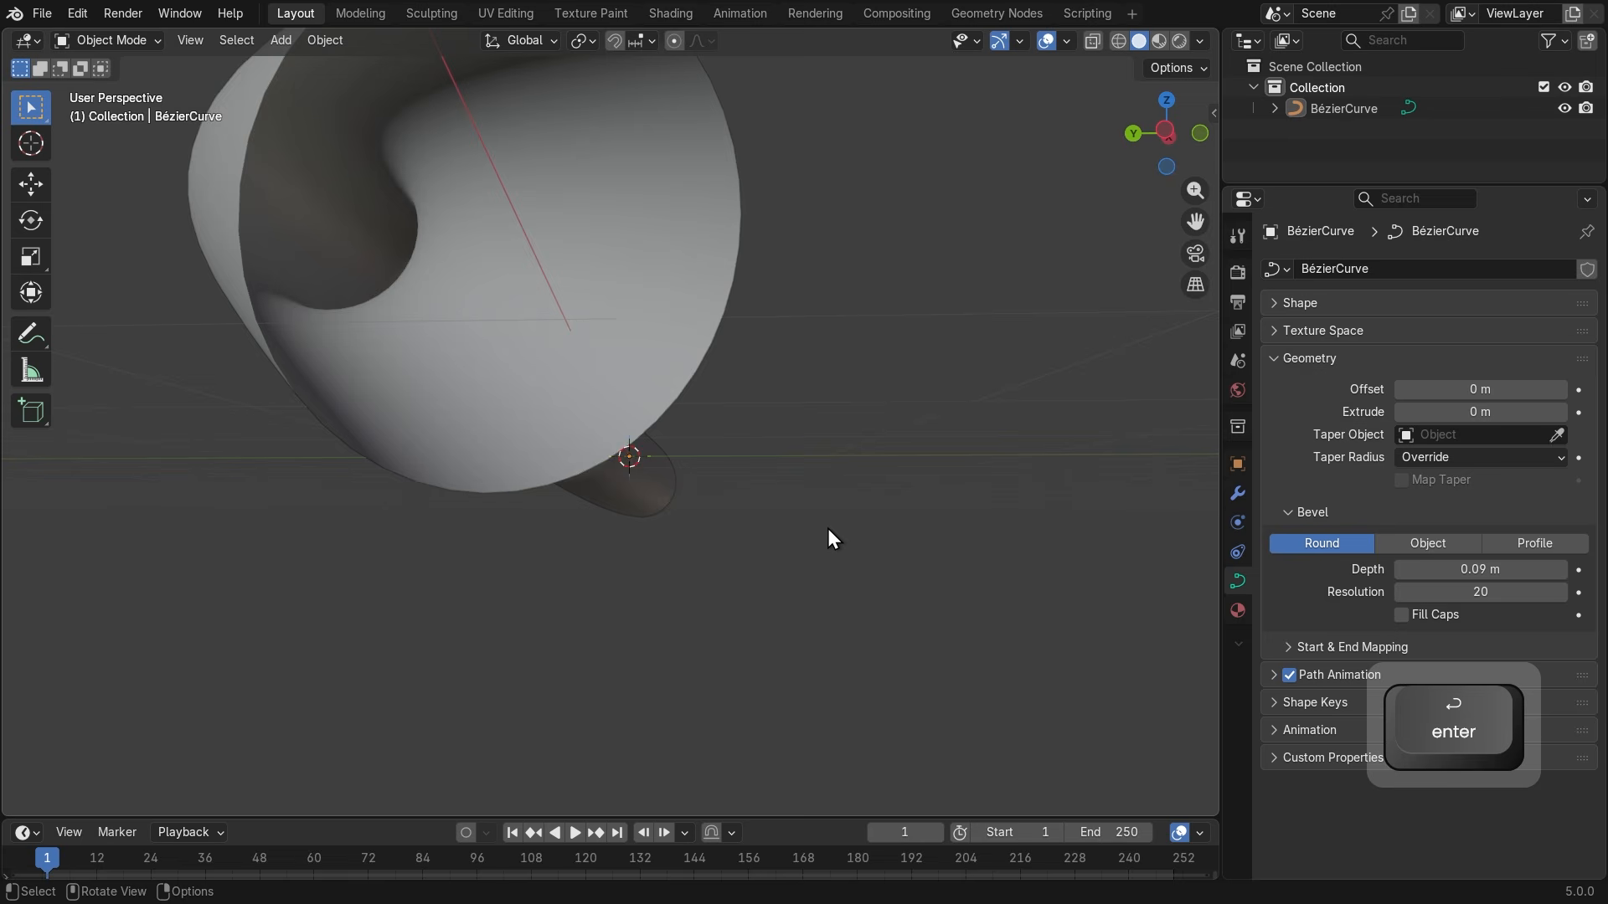
scroll(827, 530, "down", 5)
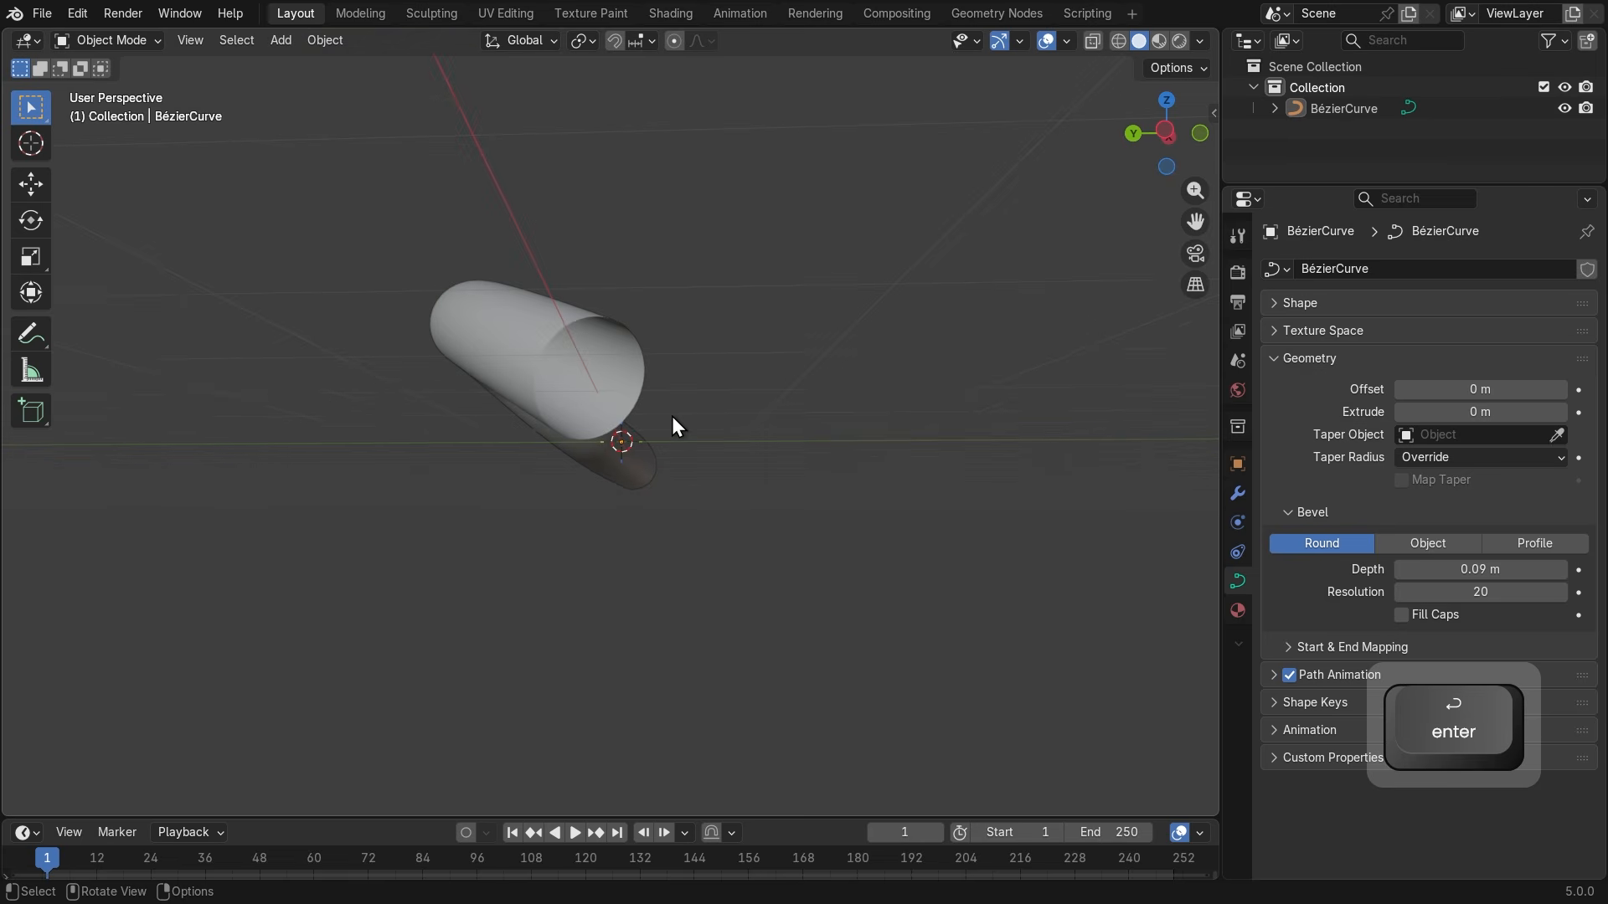
middle_click_drag(671, 416, 663, 481)
scroll(664, 494, "up", 6)
scroll(632, 505, "down", 6)
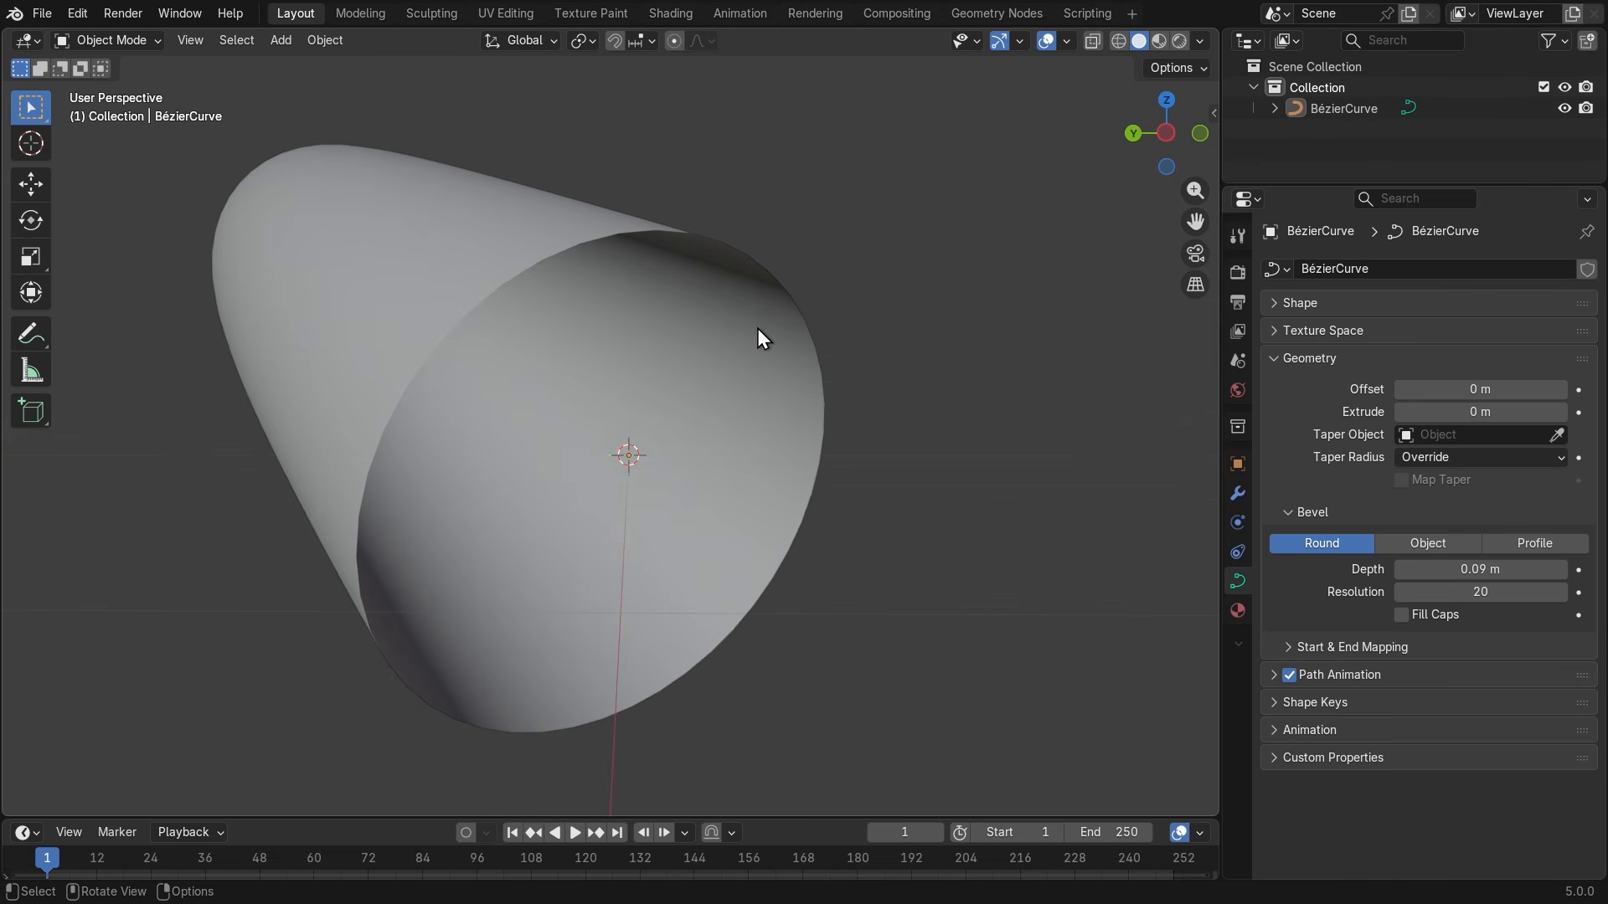
Select the Bézier curve tube and expand its Shape settings.
scroll(757, 329, "down", 5)
middle_click_drag(794, 424, 593, 461)
left_click(443, 386)
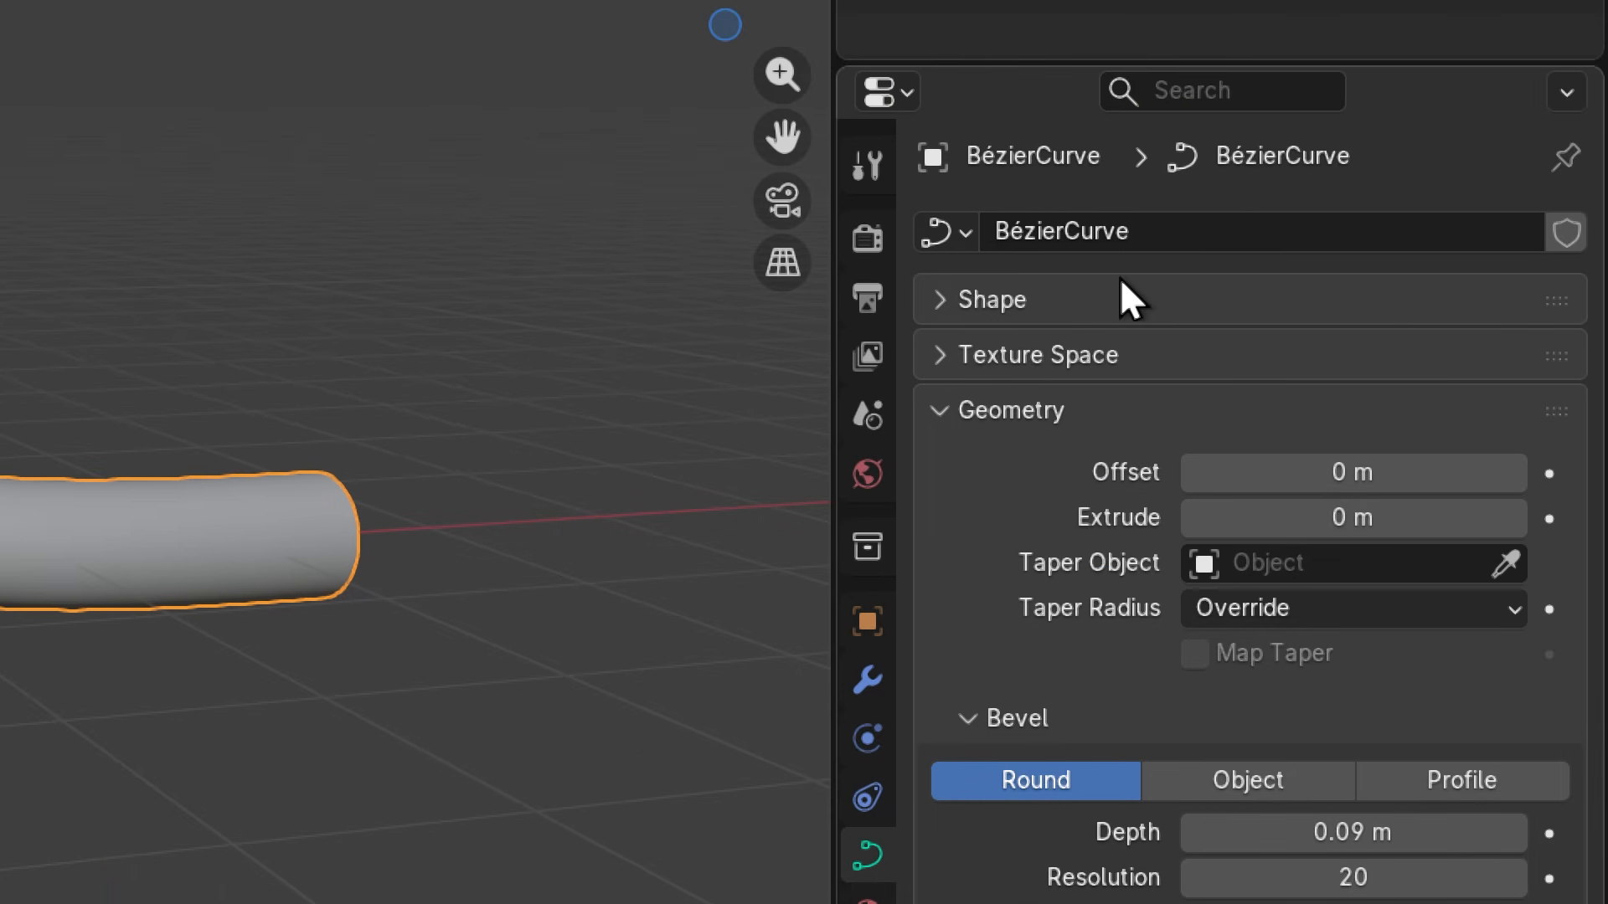
left_click(1023, 306)
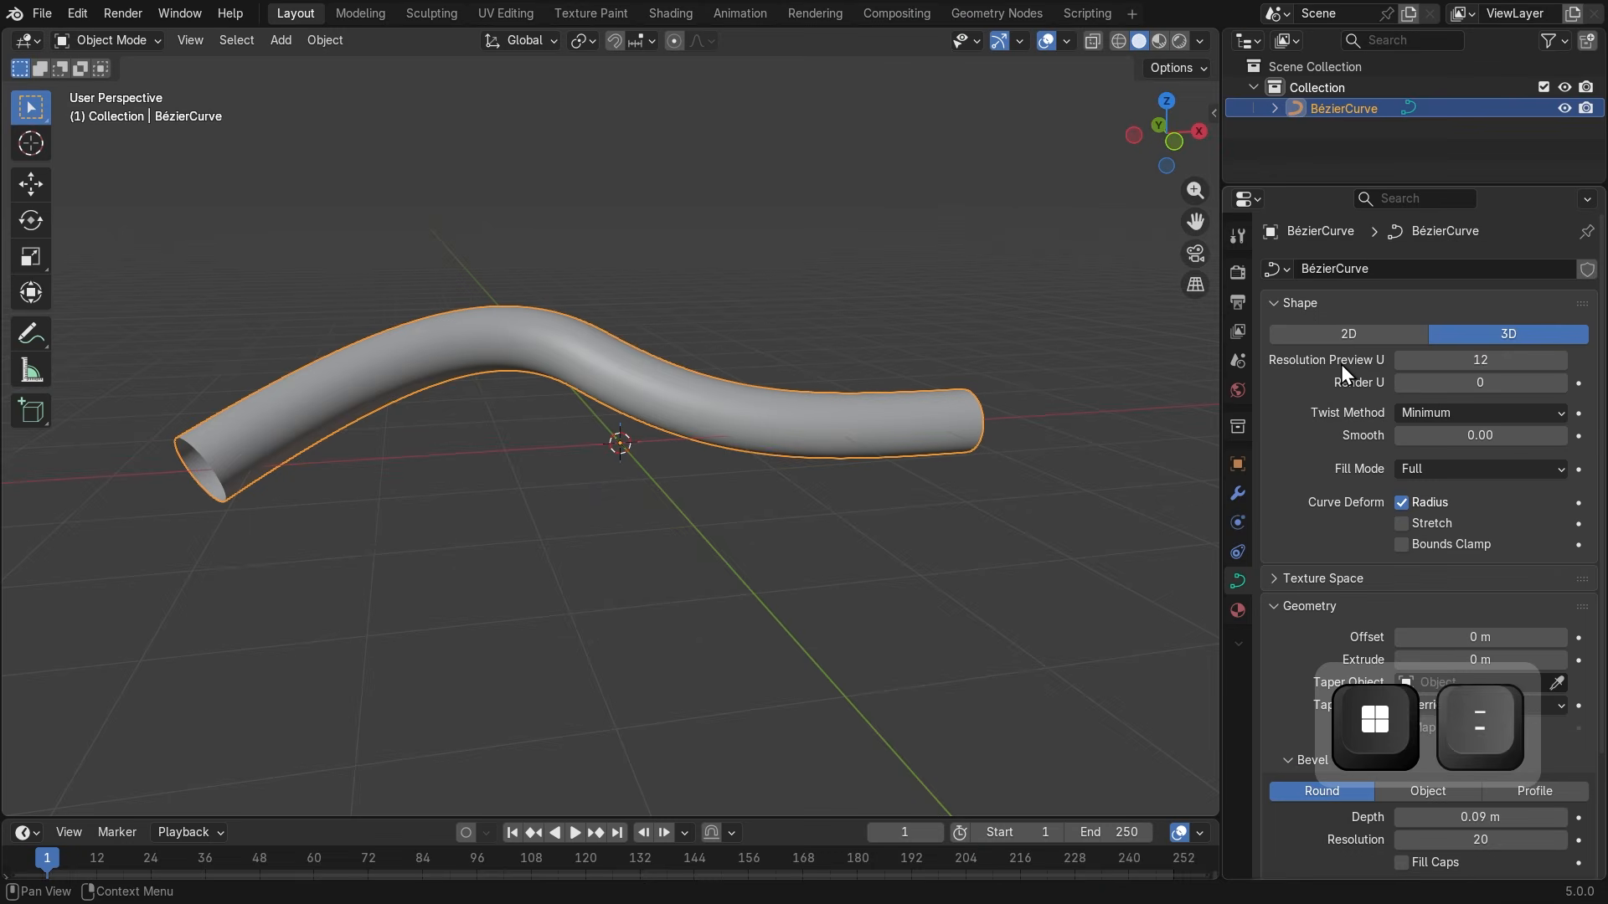
Lower the curve's Resolution Preview U to 1, inspect the tube's bends, and raise the value to 6.
scroll(1191, 422, "down", 4, "ctrl")
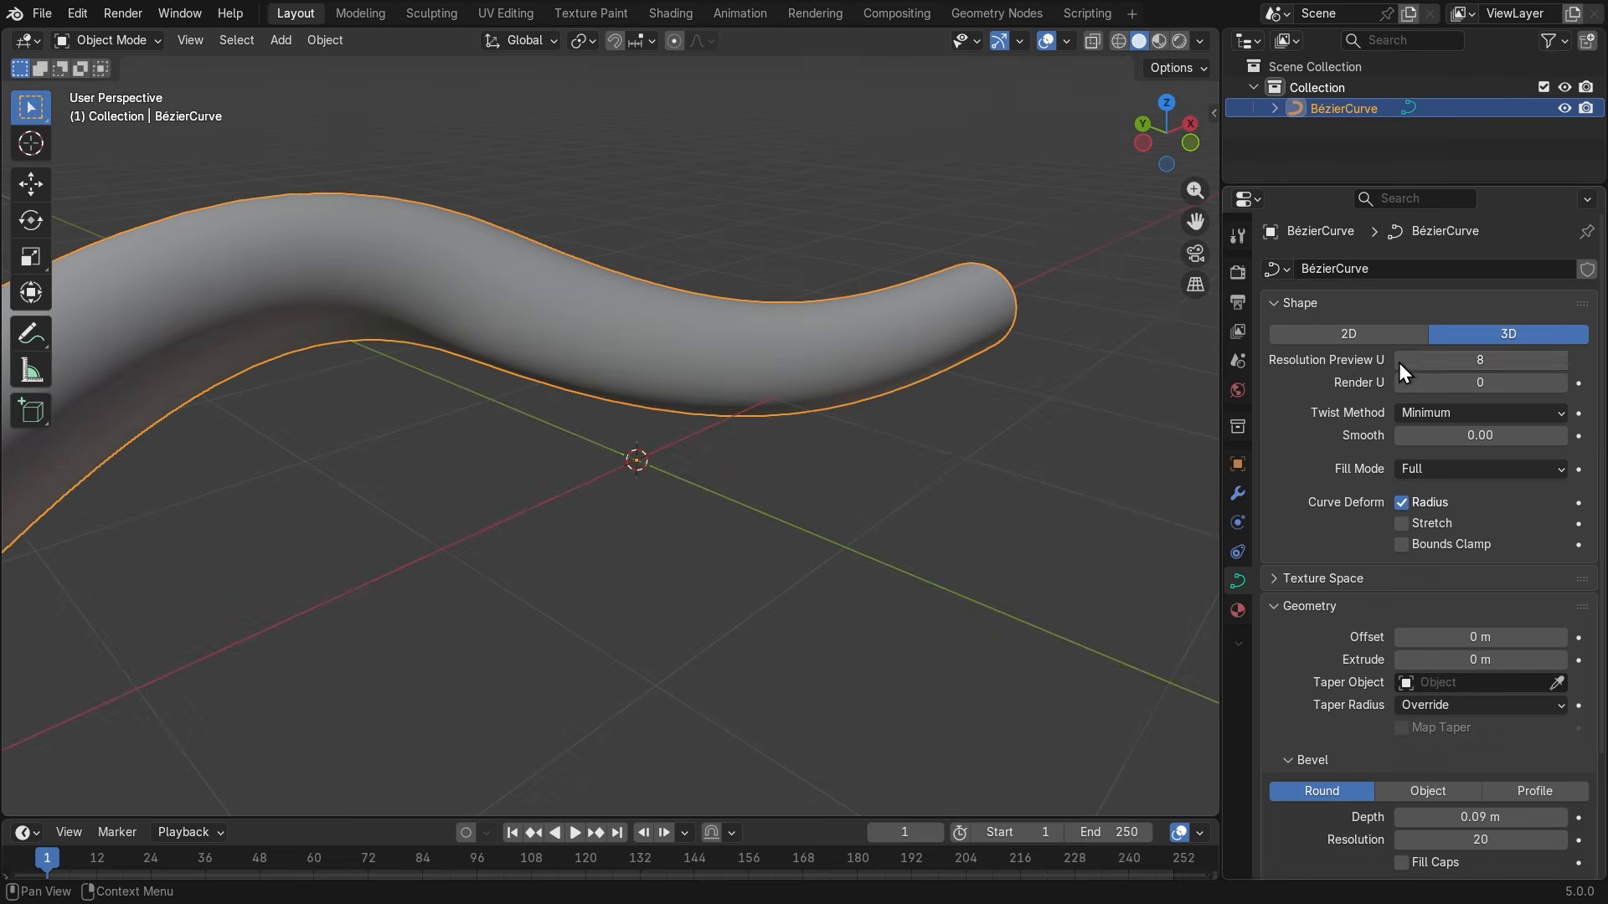
scroll(1398, 363, "down", 7, "ctrl")
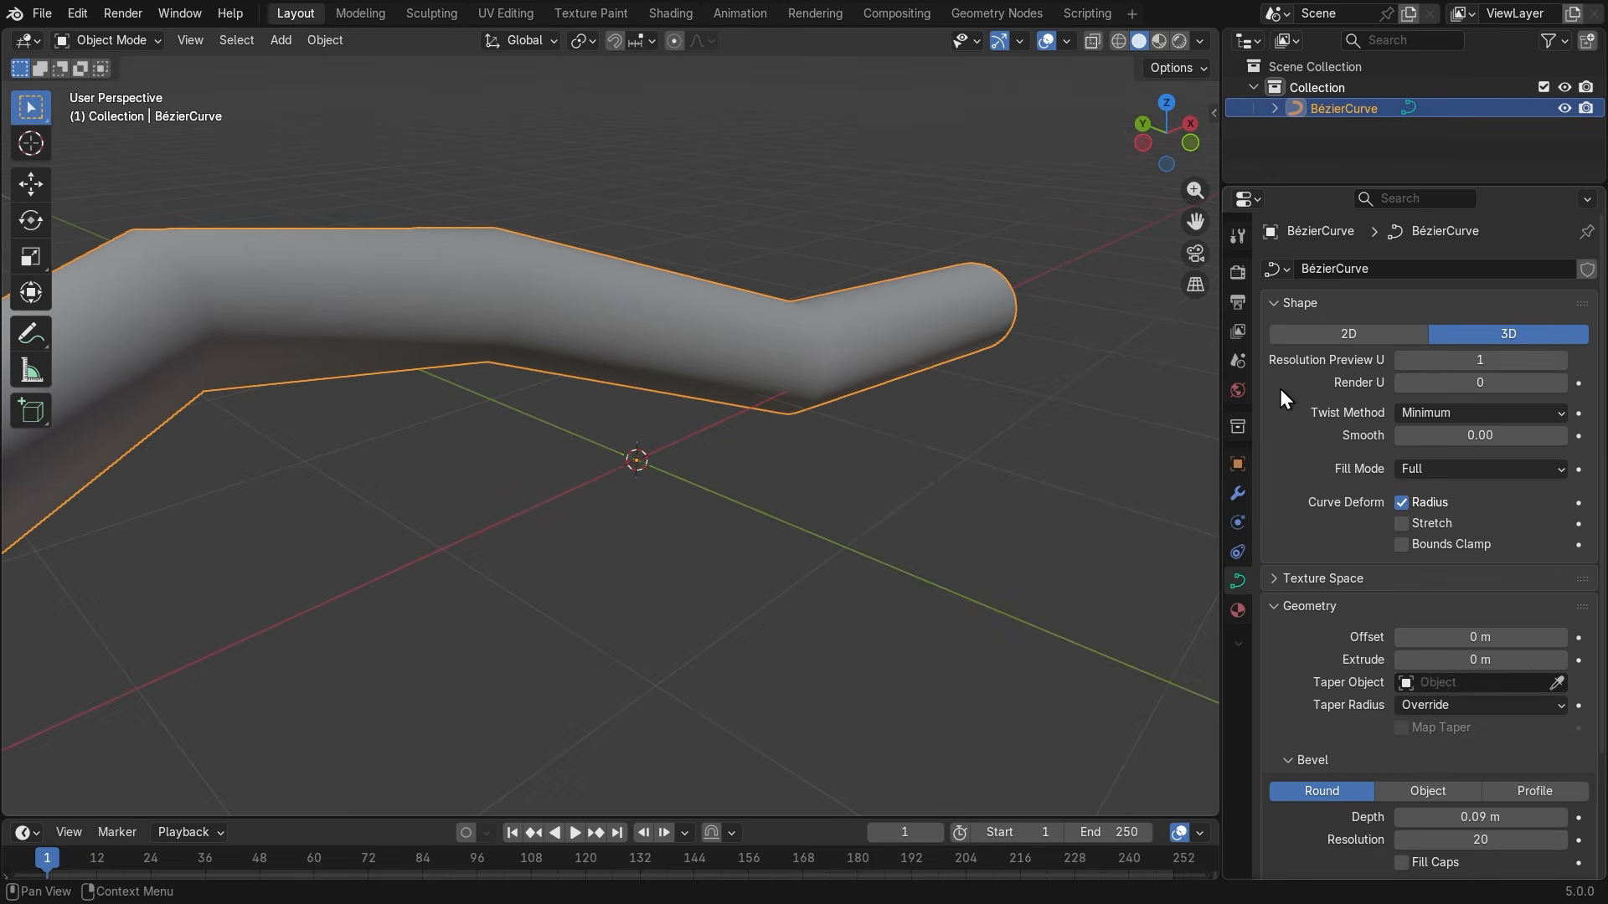
scroll(260, 403, "down", 1)
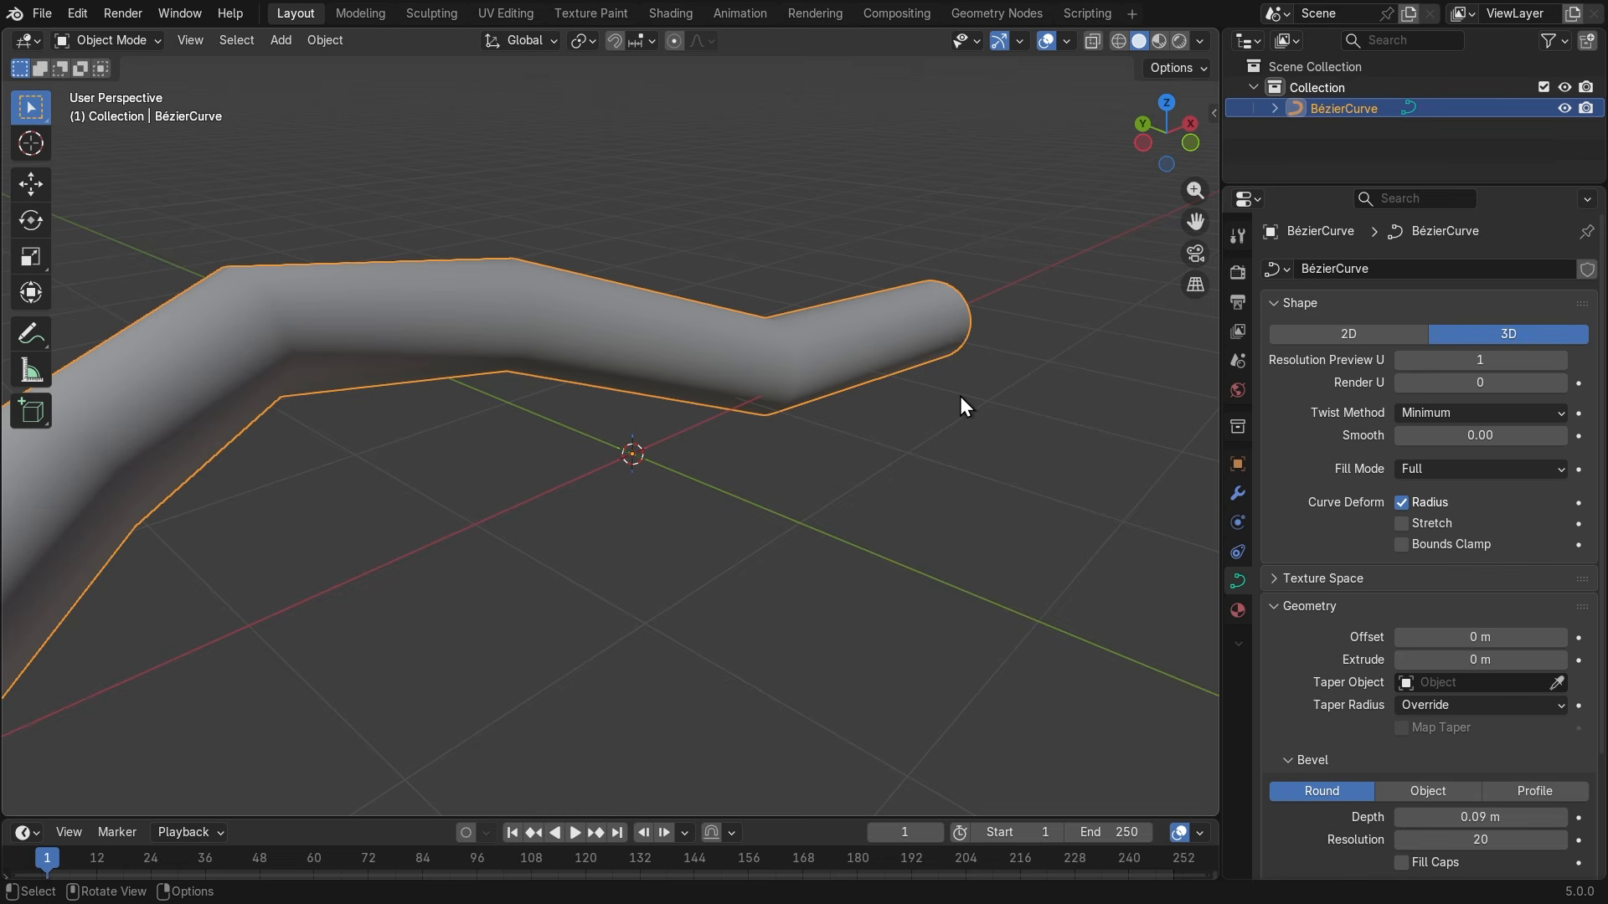
scroll(960, 396, "down", 2)
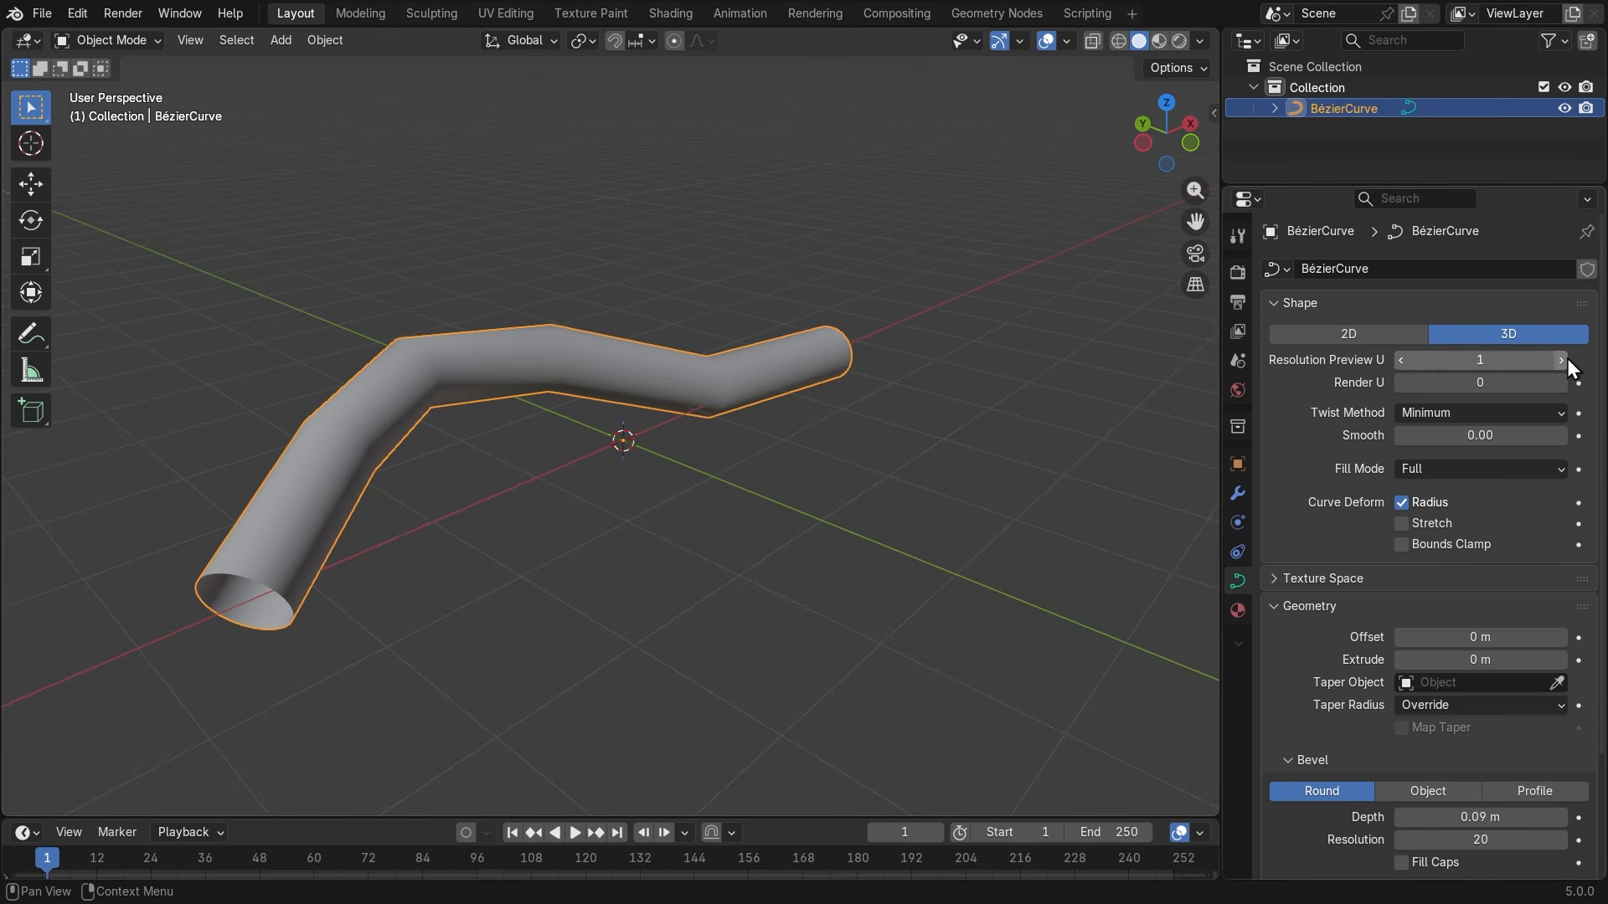
left_click_drag(1561, 360, 1591, 360)
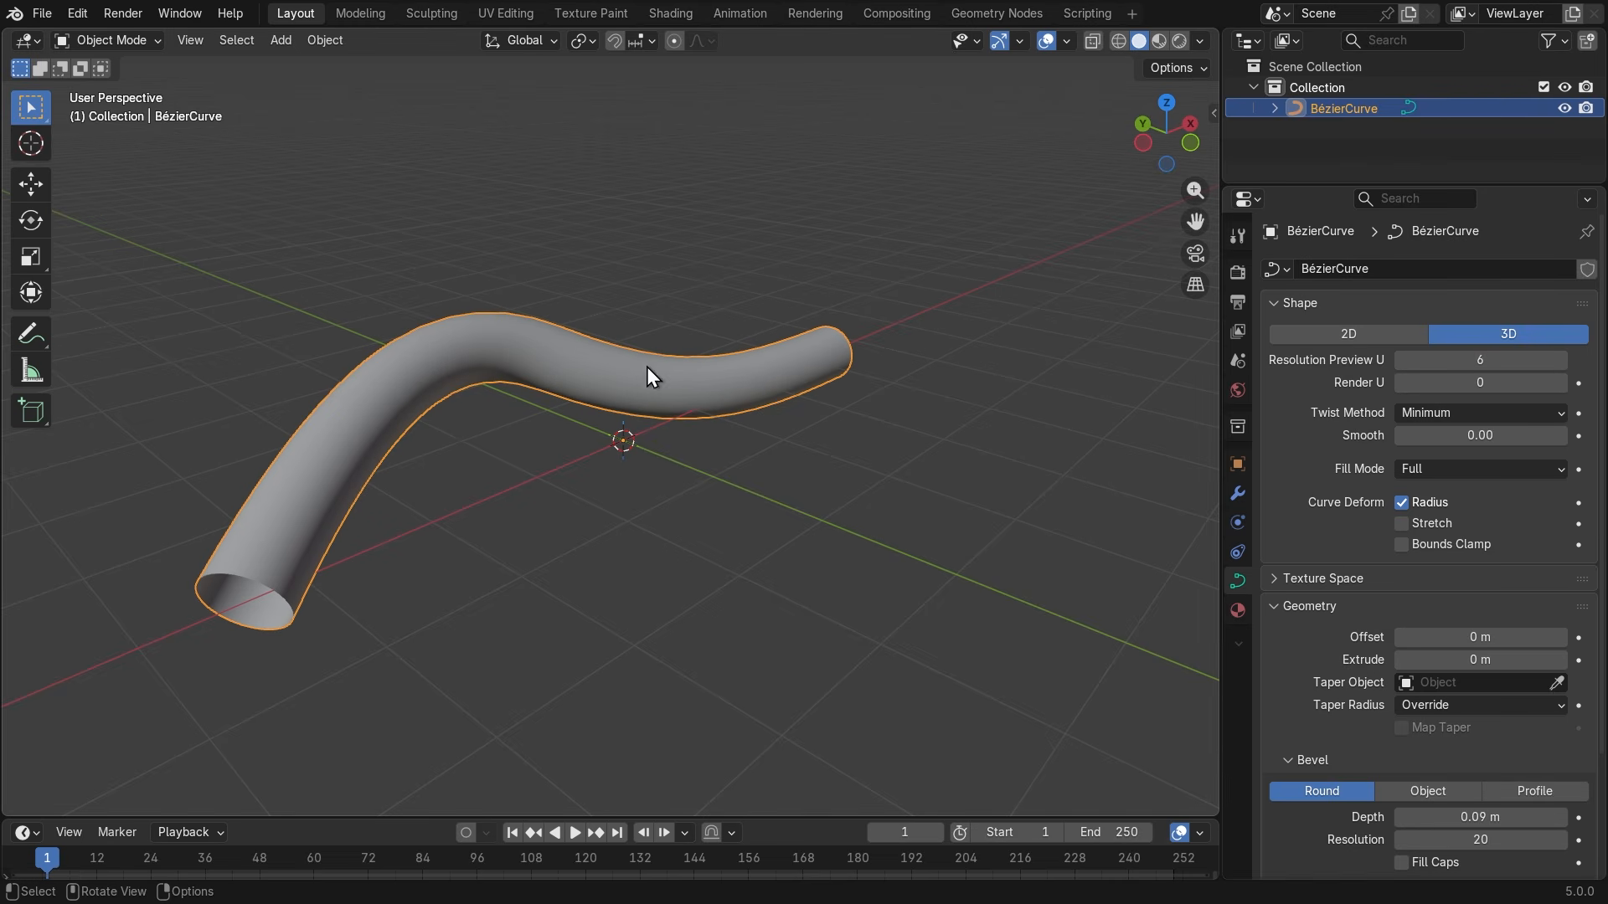
Set the curve's Resolution Preview U to 50 and inspect the smoothness along the tube.
left_click(1490, 359)
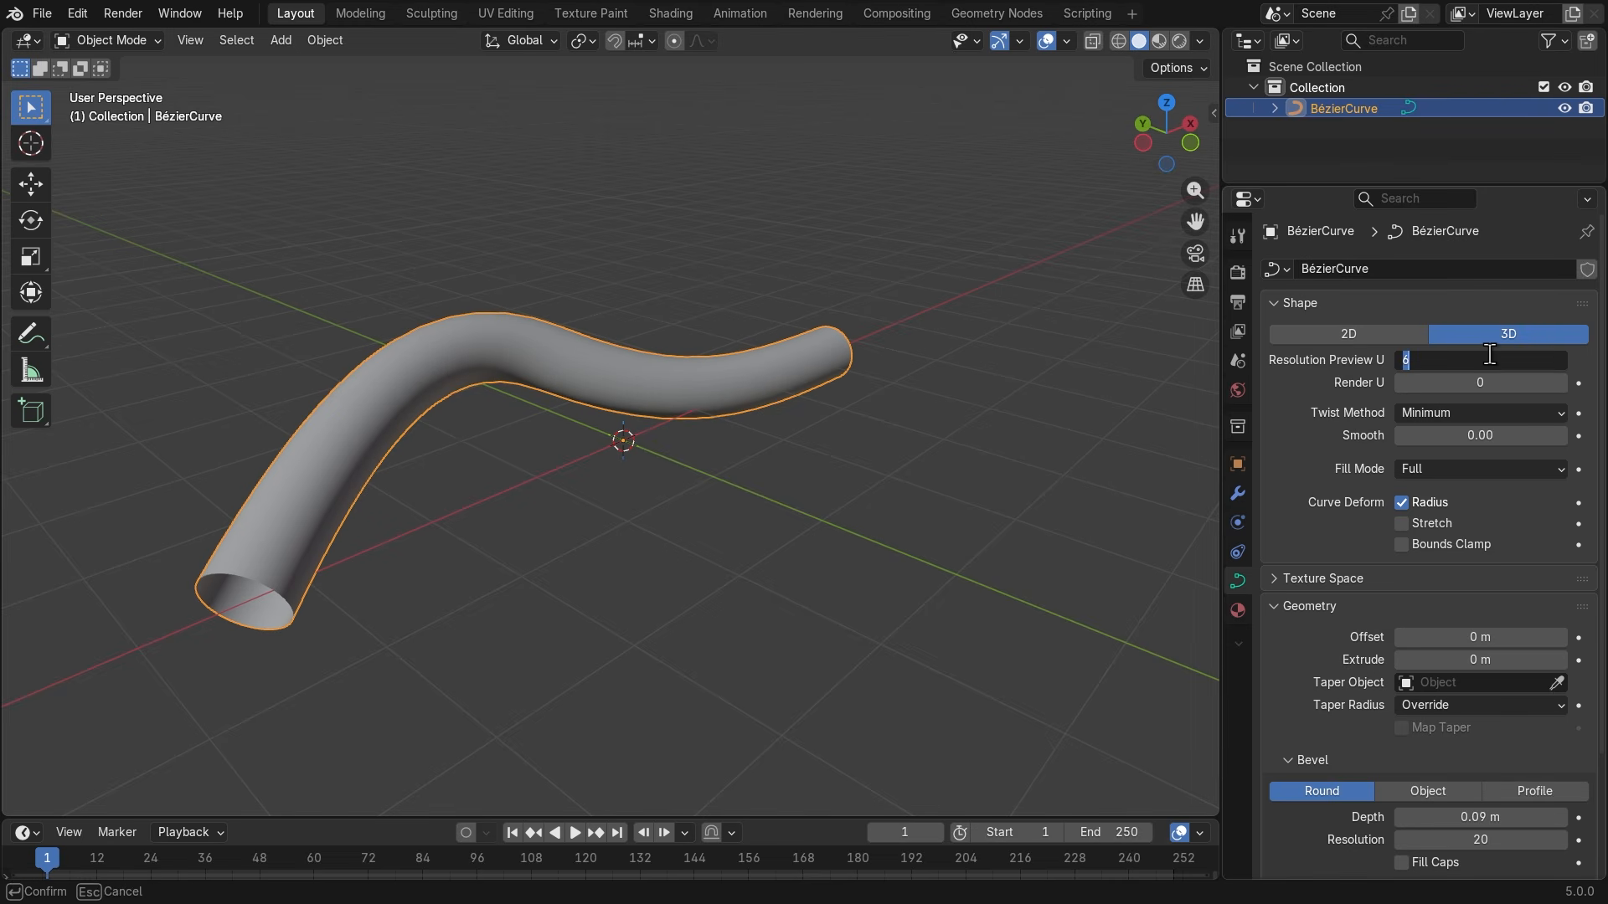
type("50")
key("Return")
scroll(466, 391, "up", 3)
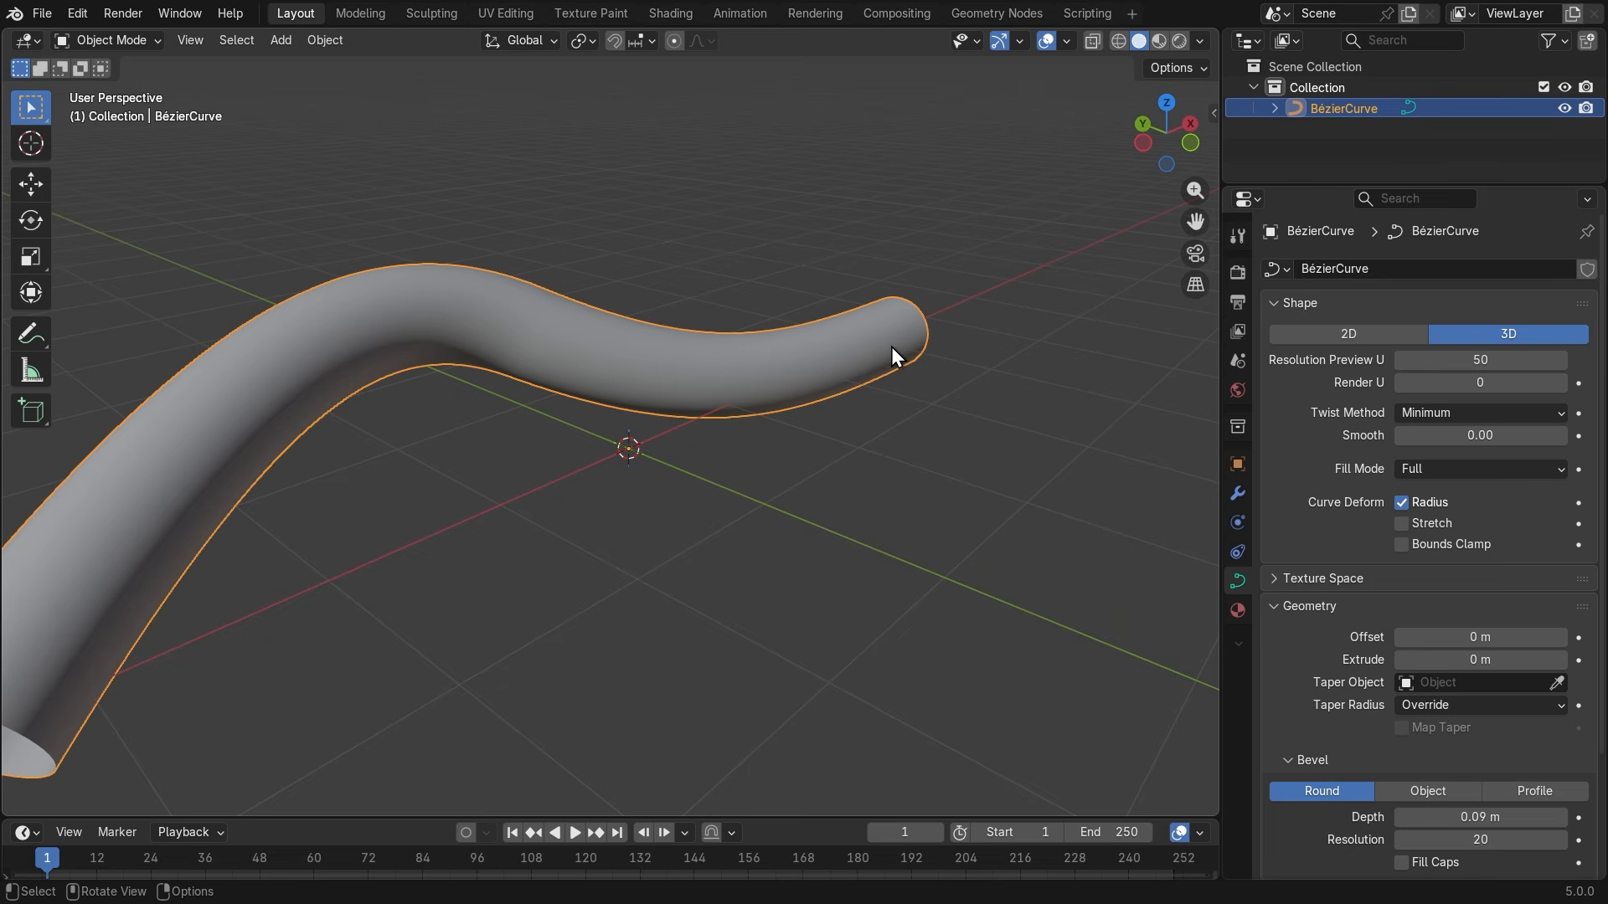
scroll(457, 447, "down", 2)
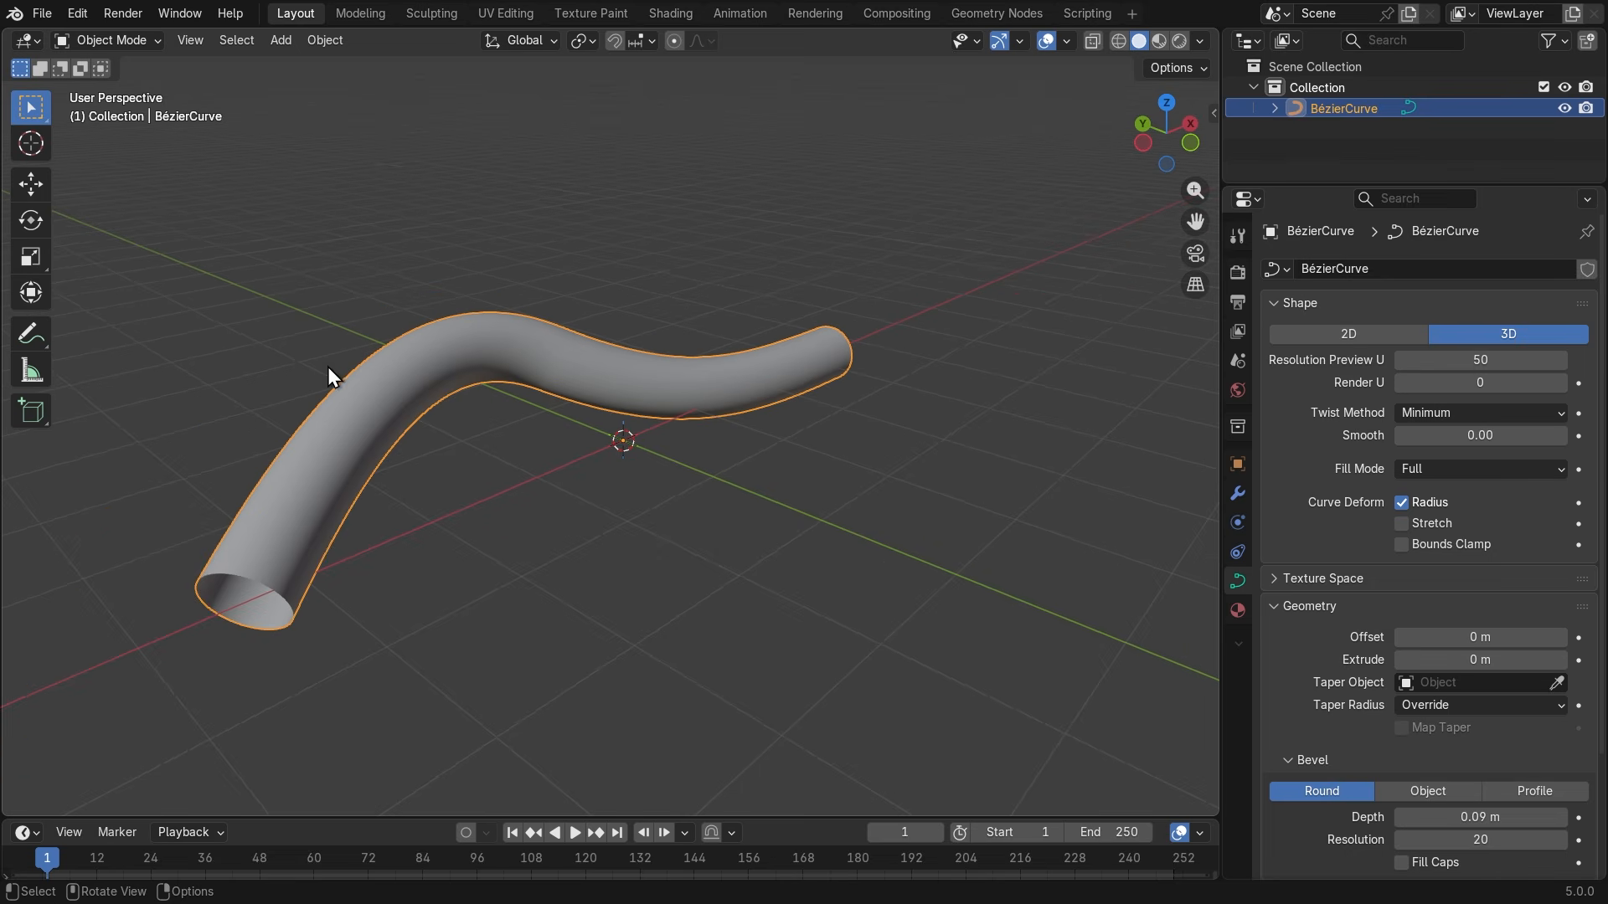
Try Fill Caps on the round bevel, inspect both tube ends, and disable the option again.
middle_click_drag(384, 603, 455, 561)
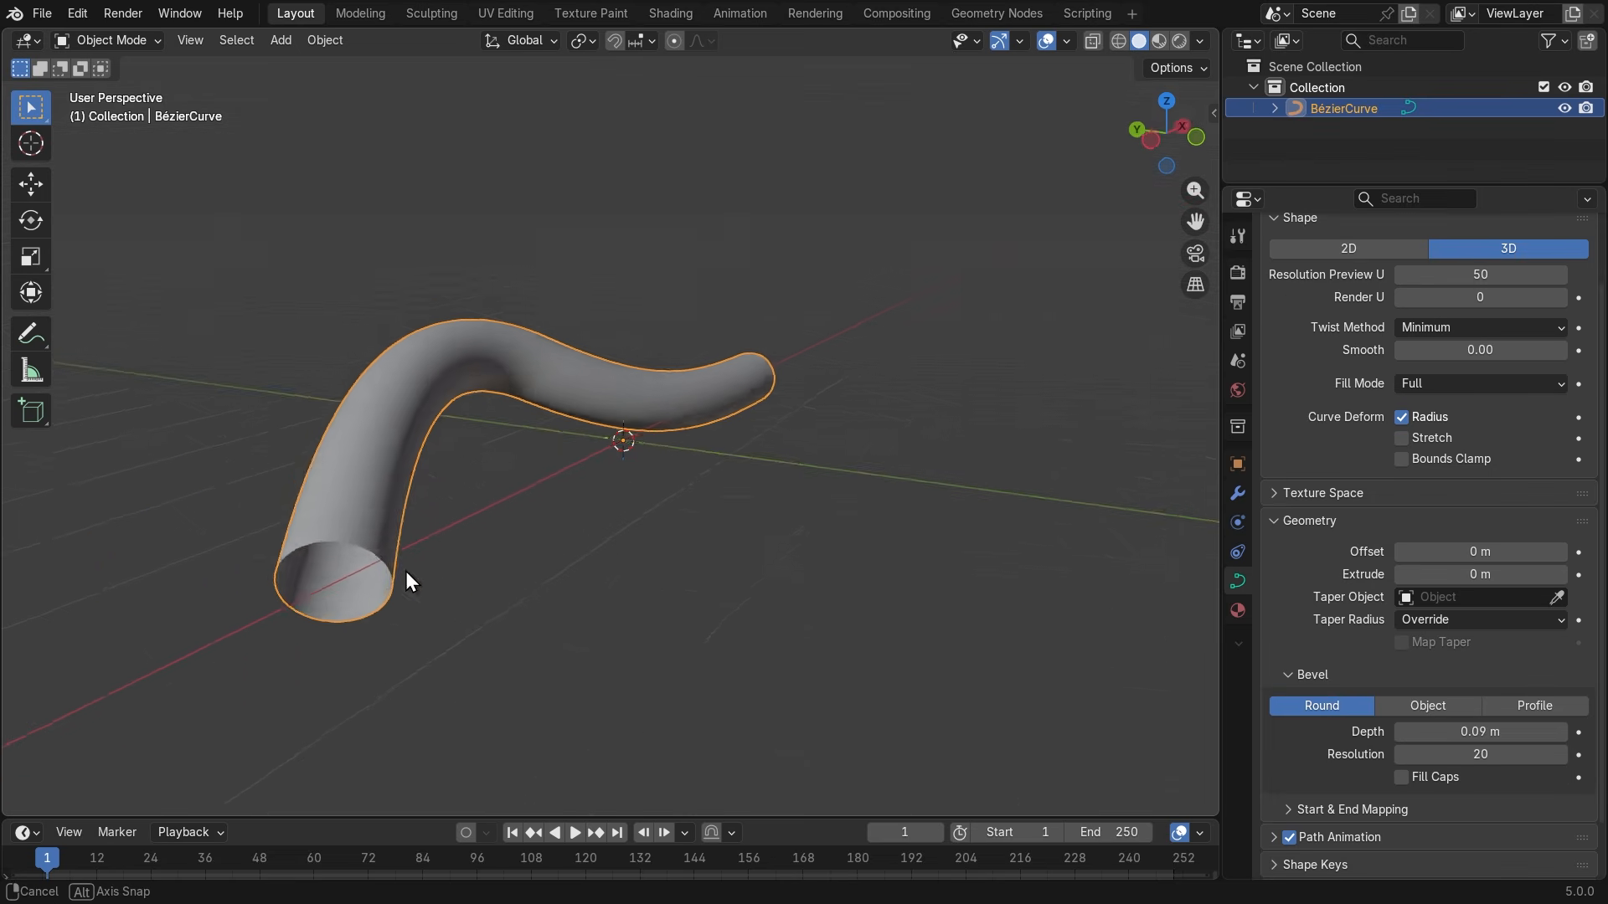
scroll(455, 561, "up", 3)
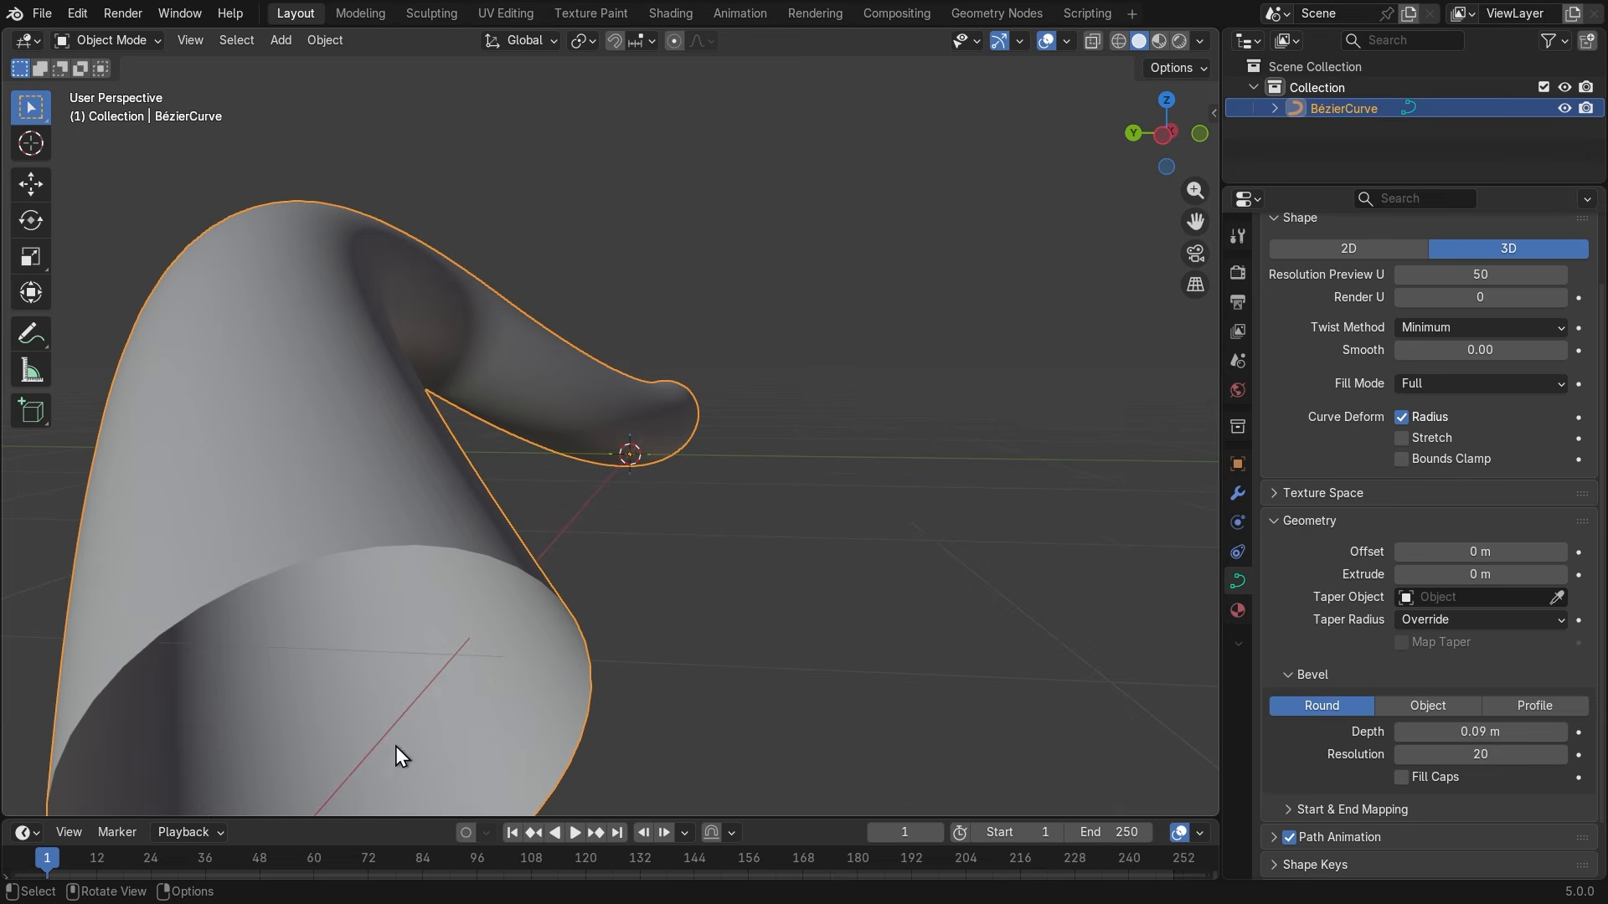
middle_click_drag(464, 632, 469, 612)
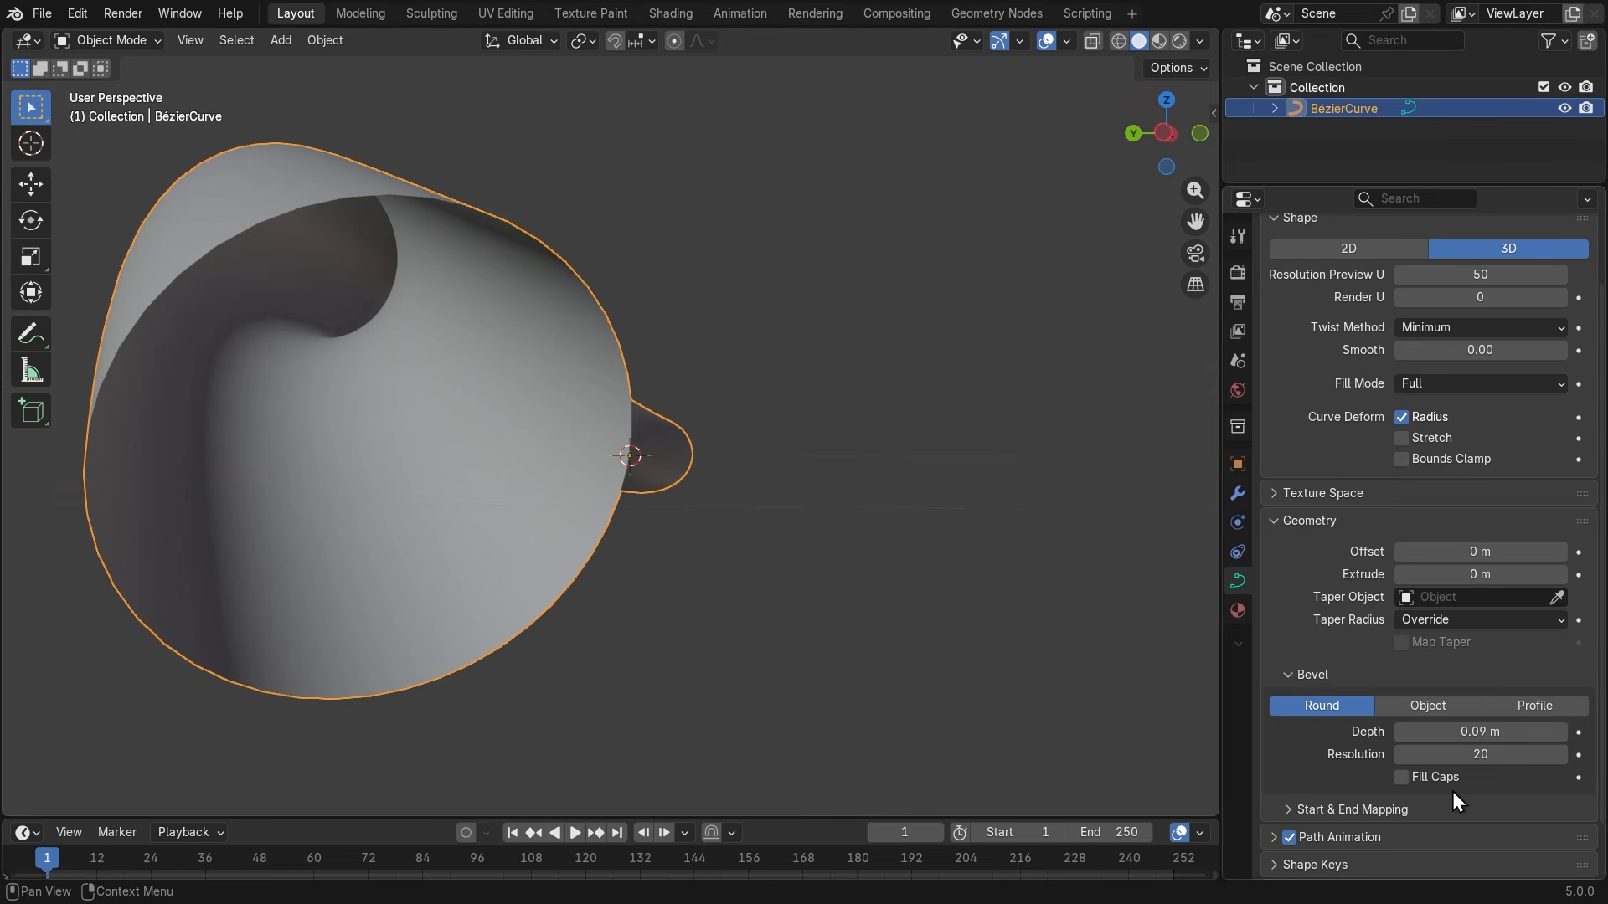
key("super+equal")
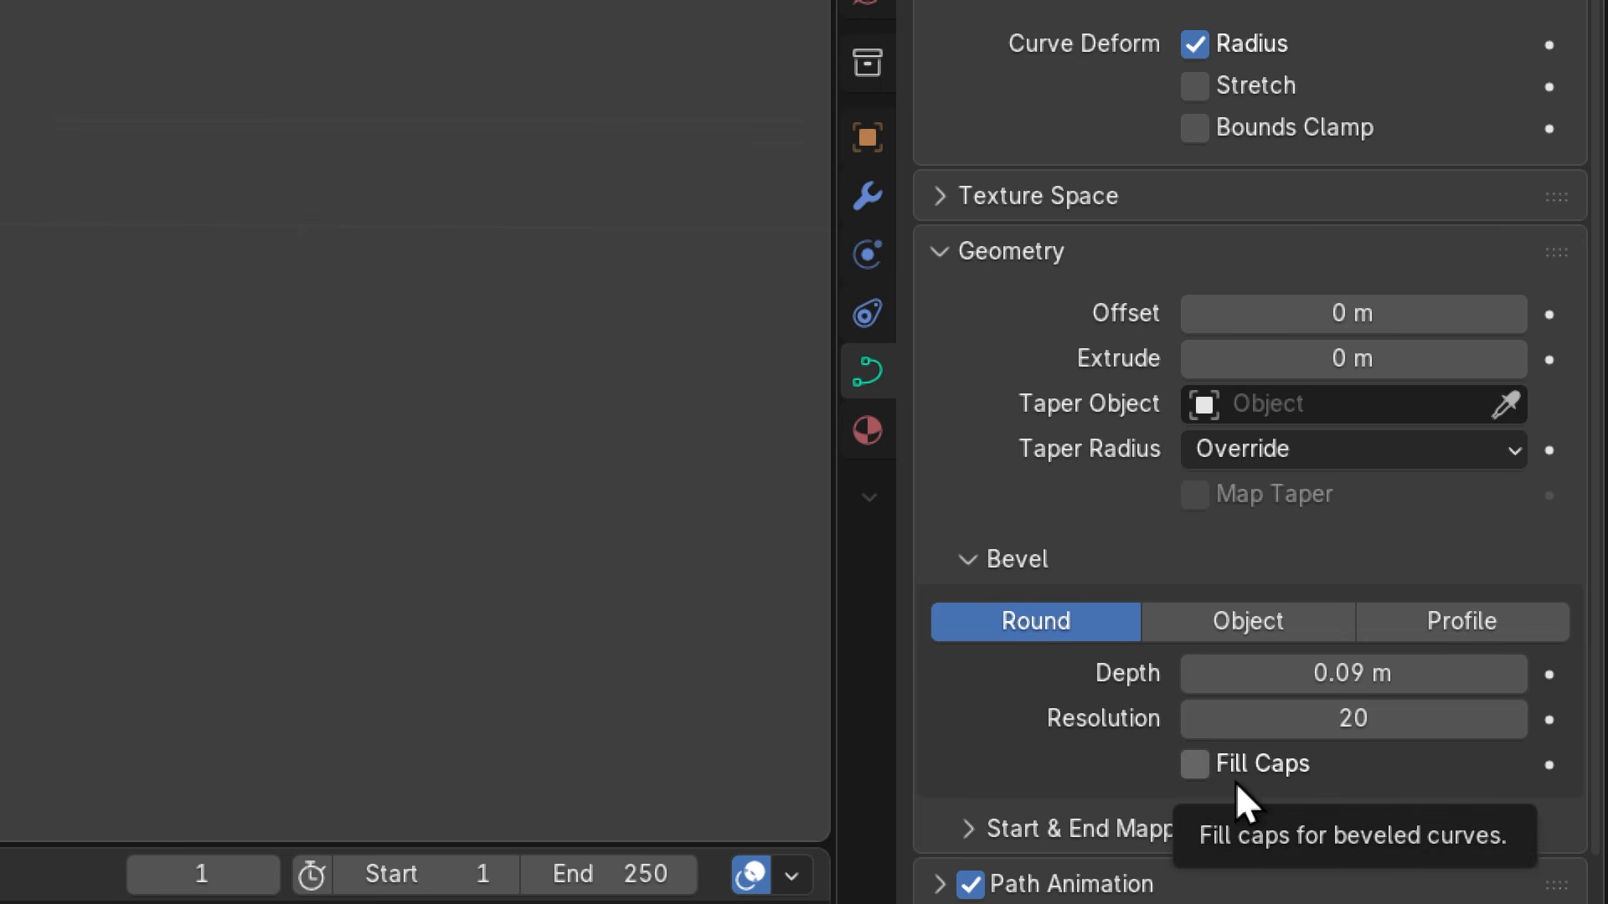
key("super+minus")
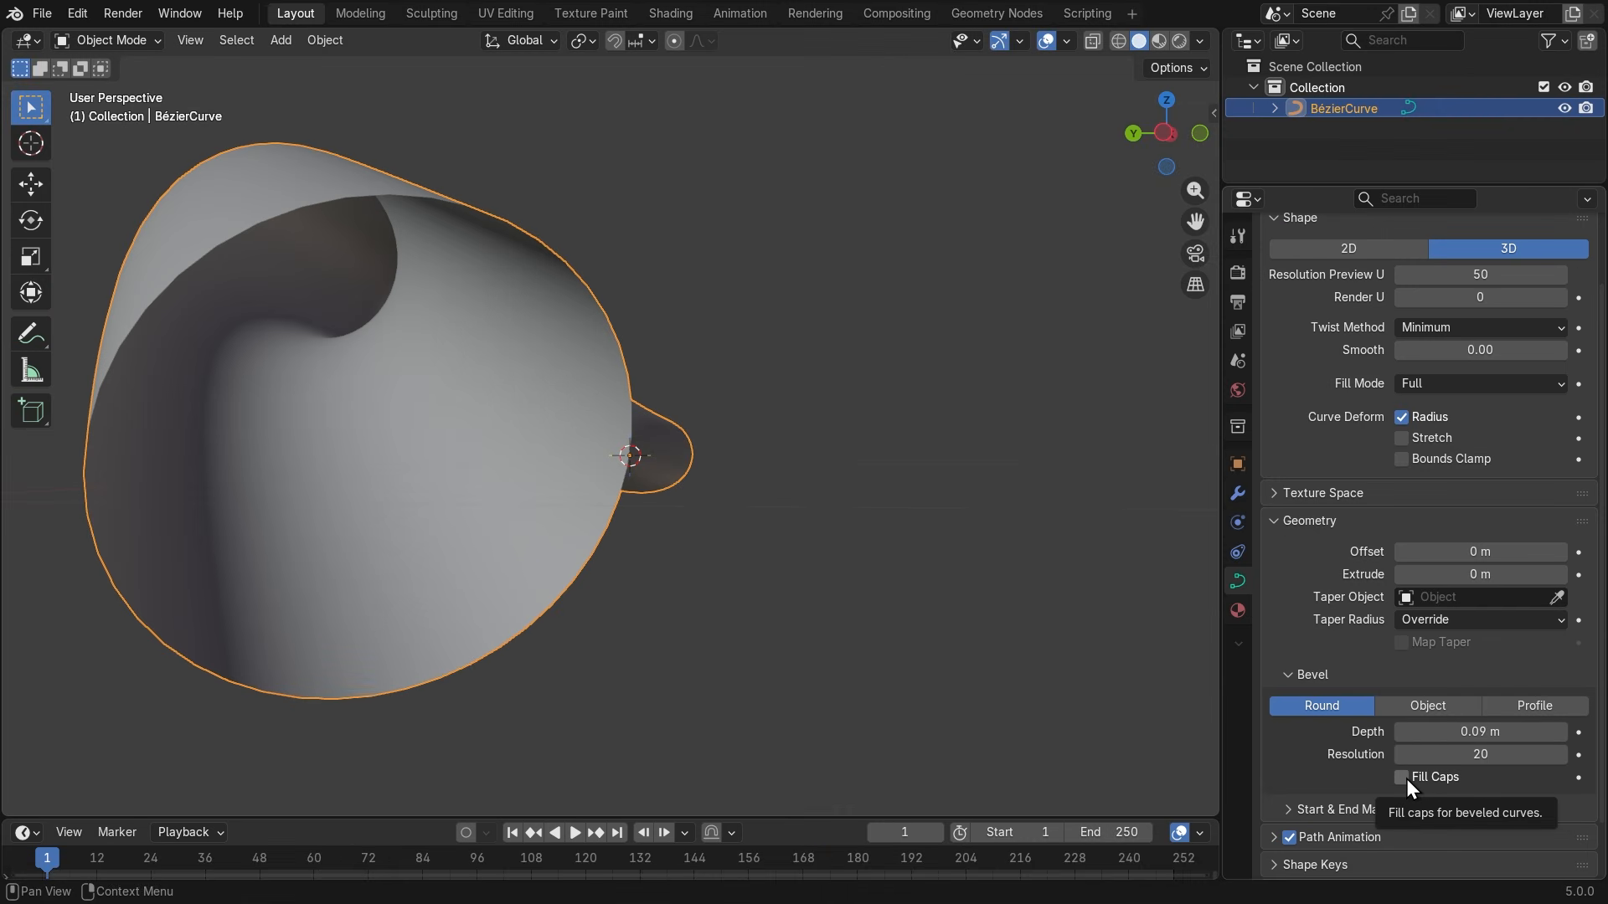
left_click(1402, 778)
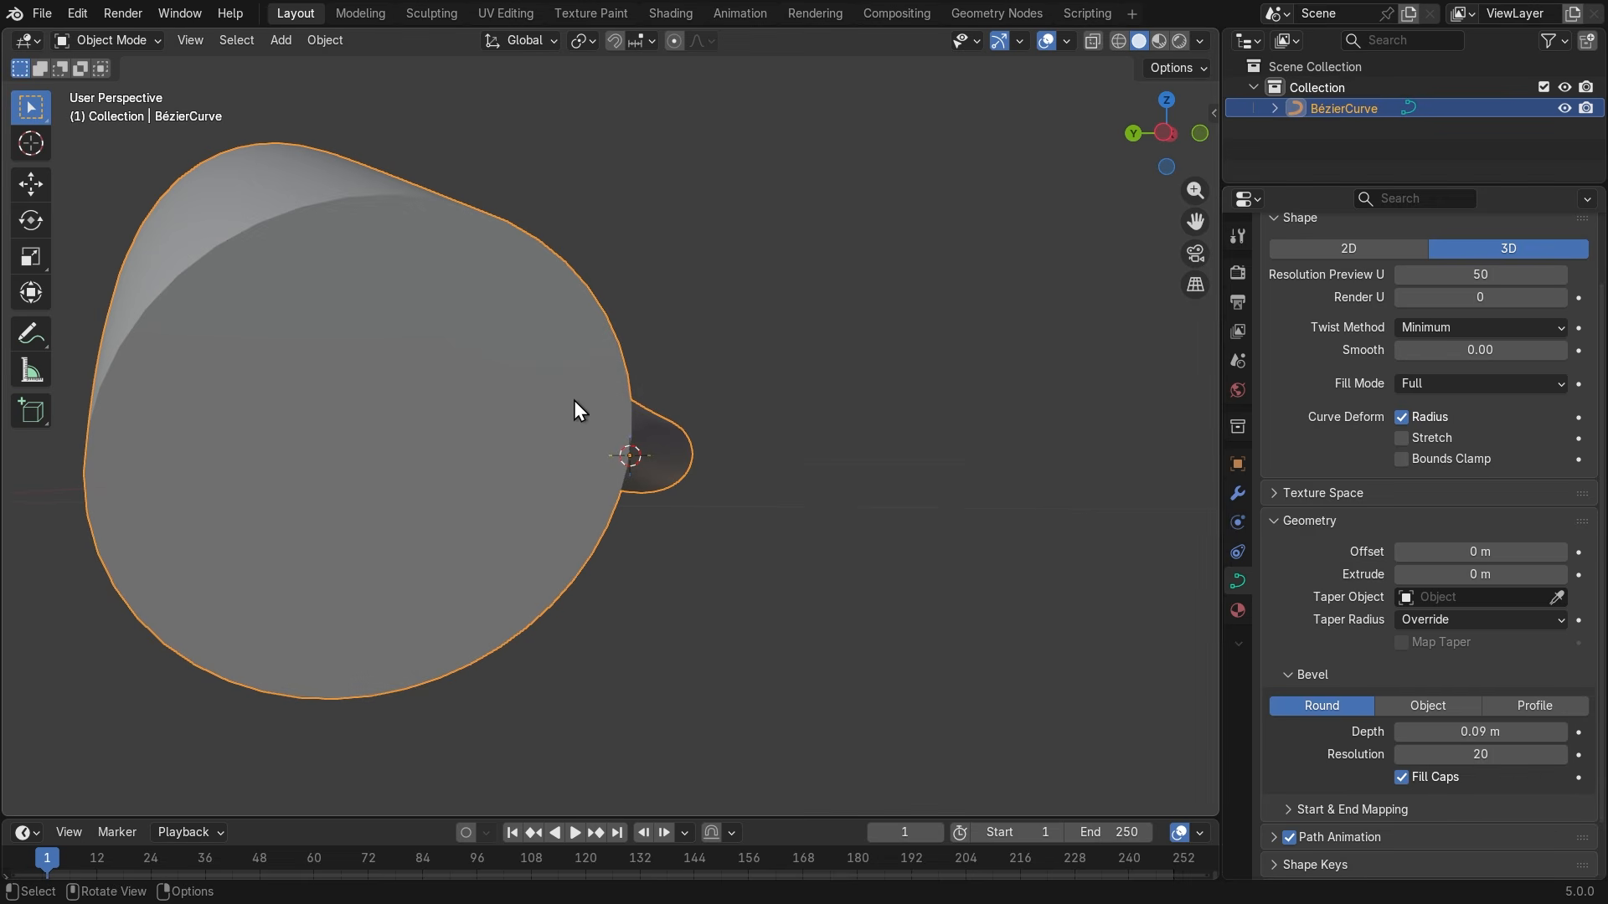
scroll(538, 400, "down", 3)
middle_click_drag(524, 408, 954, 428)
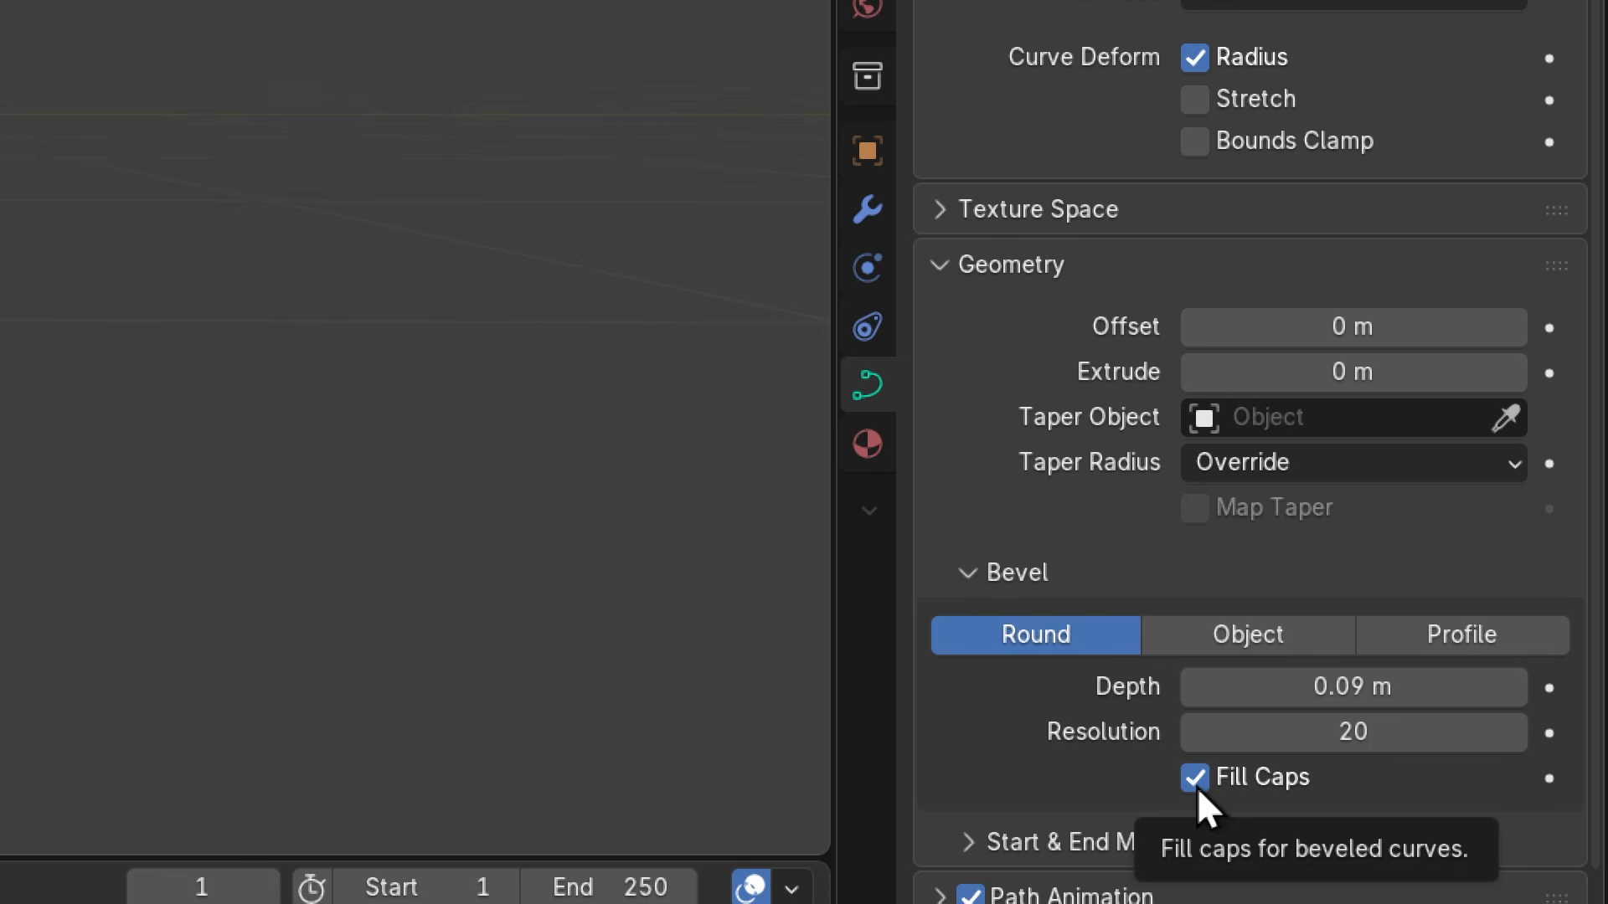
left_click(1197, 785)
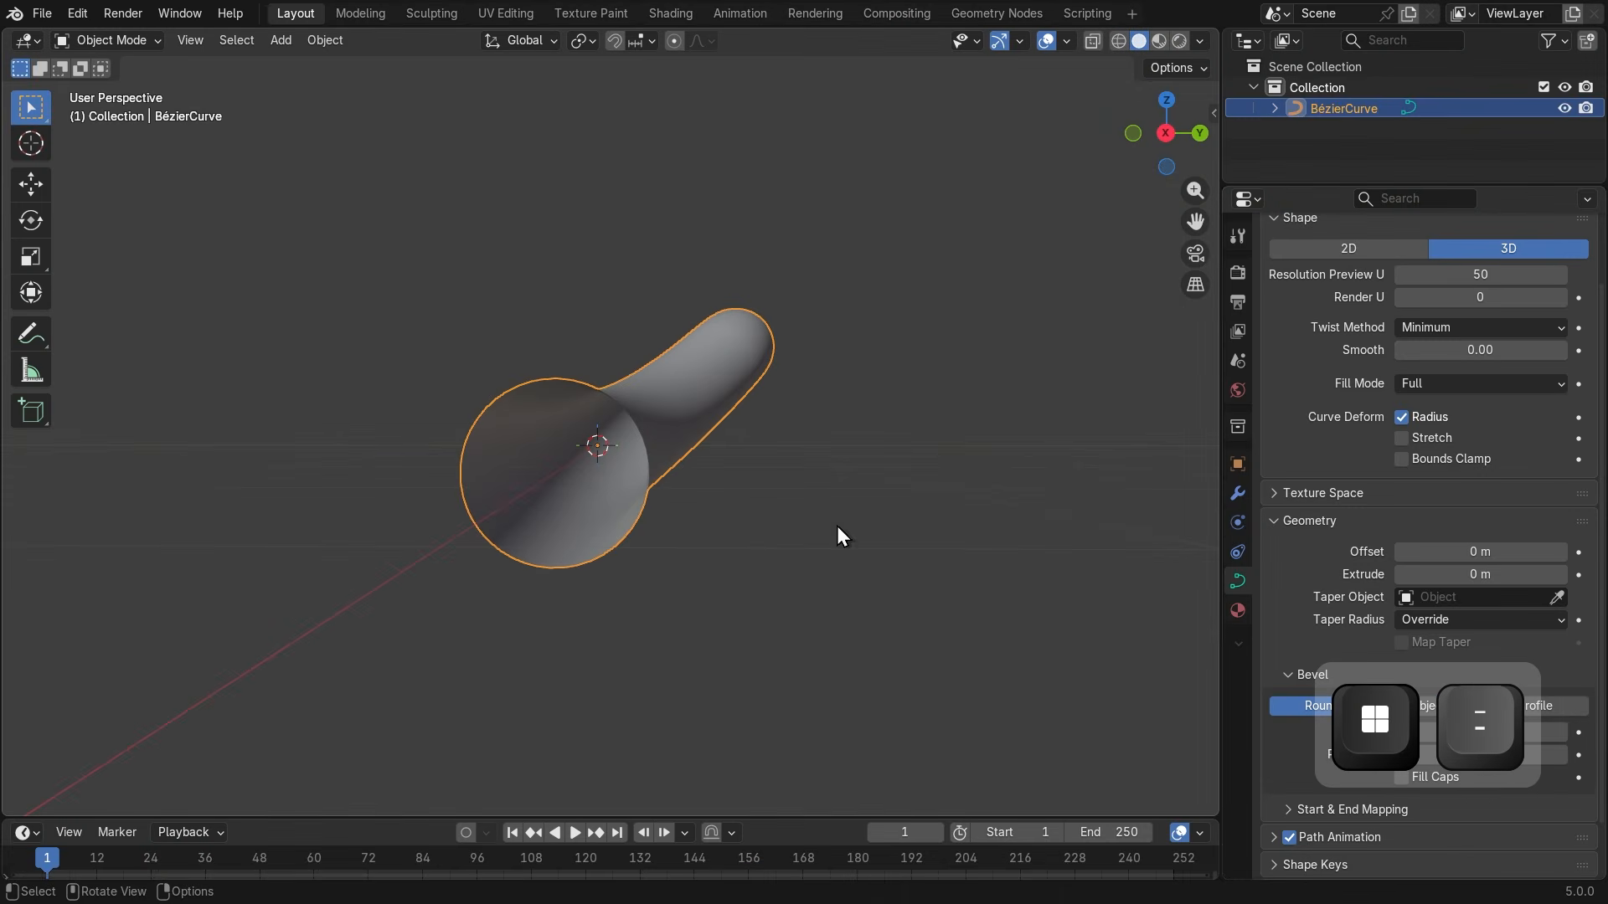
middle_click_drag(837, 526, 772, 661)
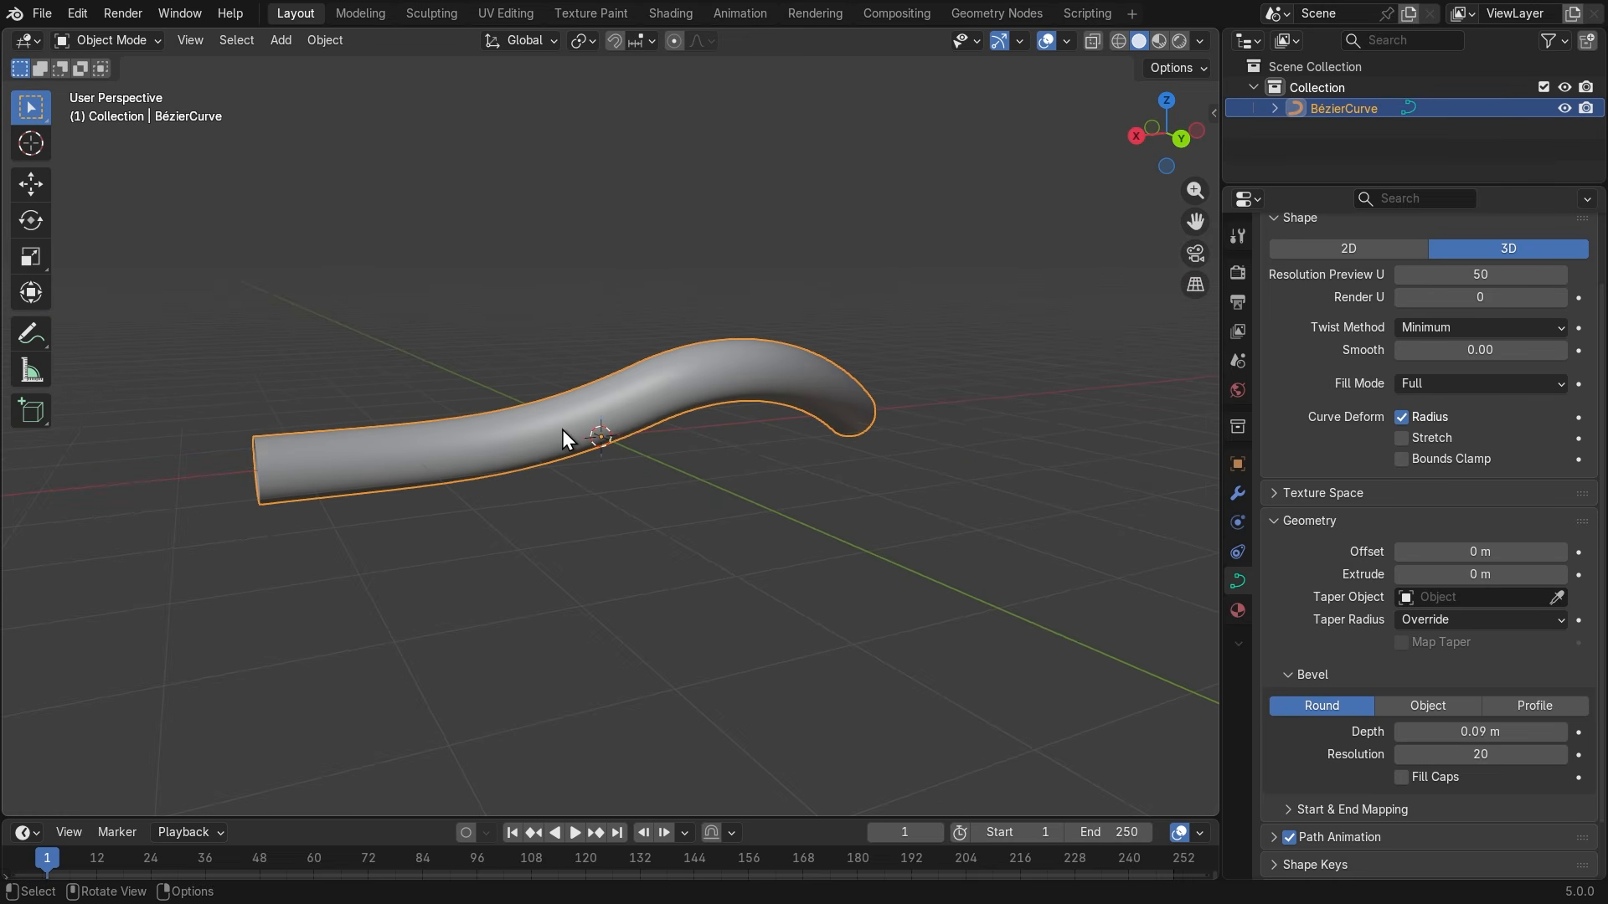
Enter Edit Mode on the curve and delete the vertex of the control point at the tube's near end.
left_click(93, 43)
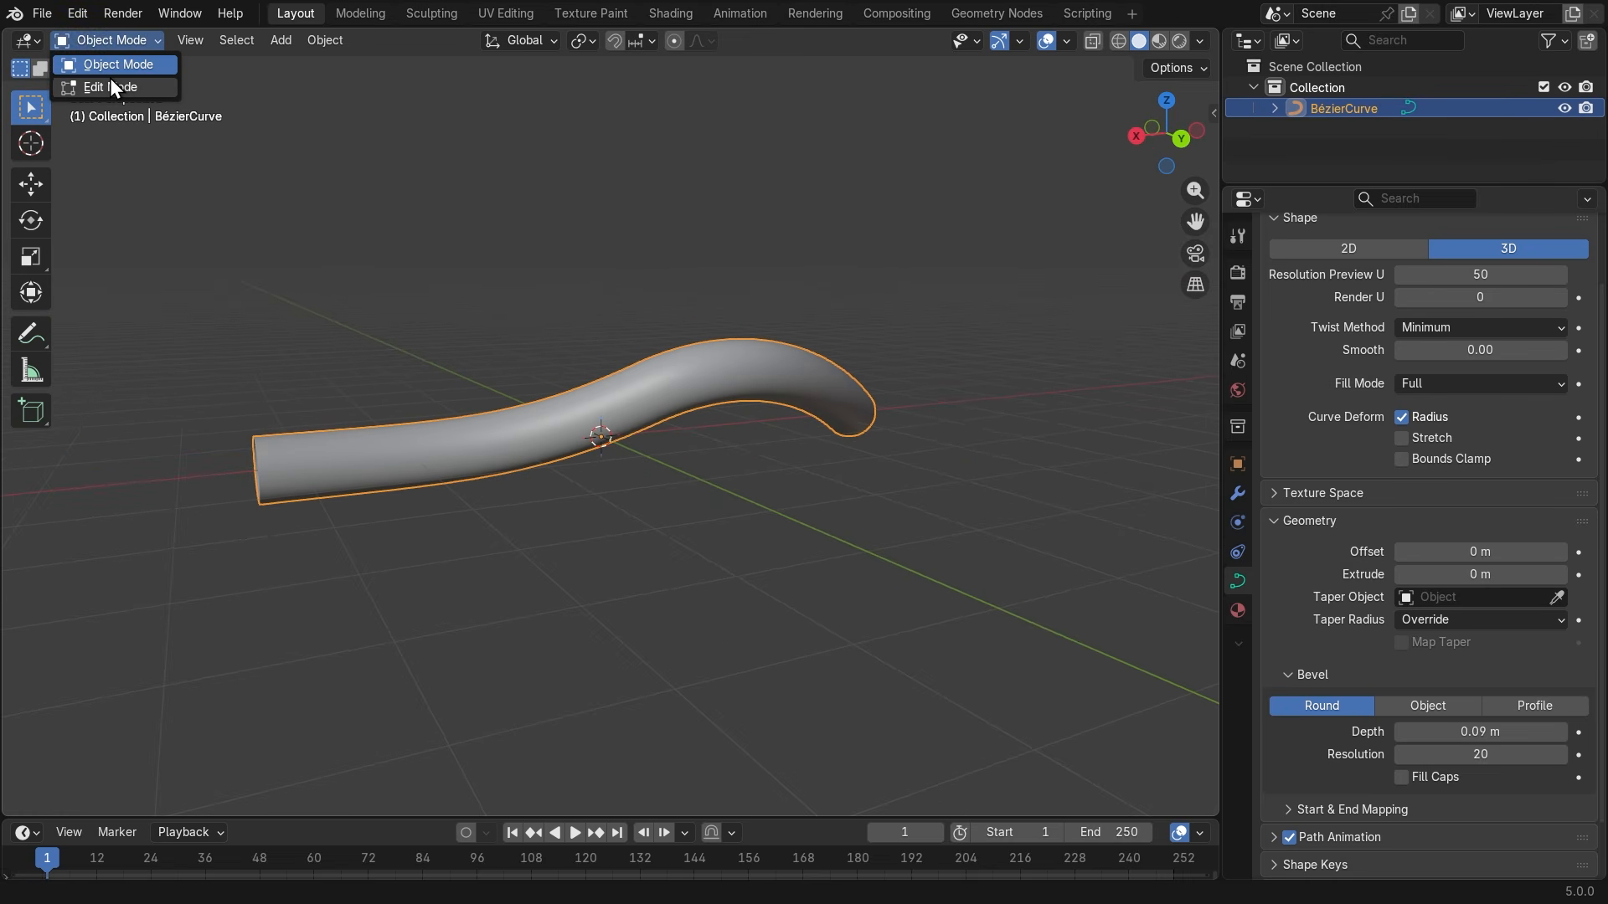
left_click(109, 78)
middle_click_drag(574, 541, 675, 571)
left_click_drag(271, 397, 454, 633)
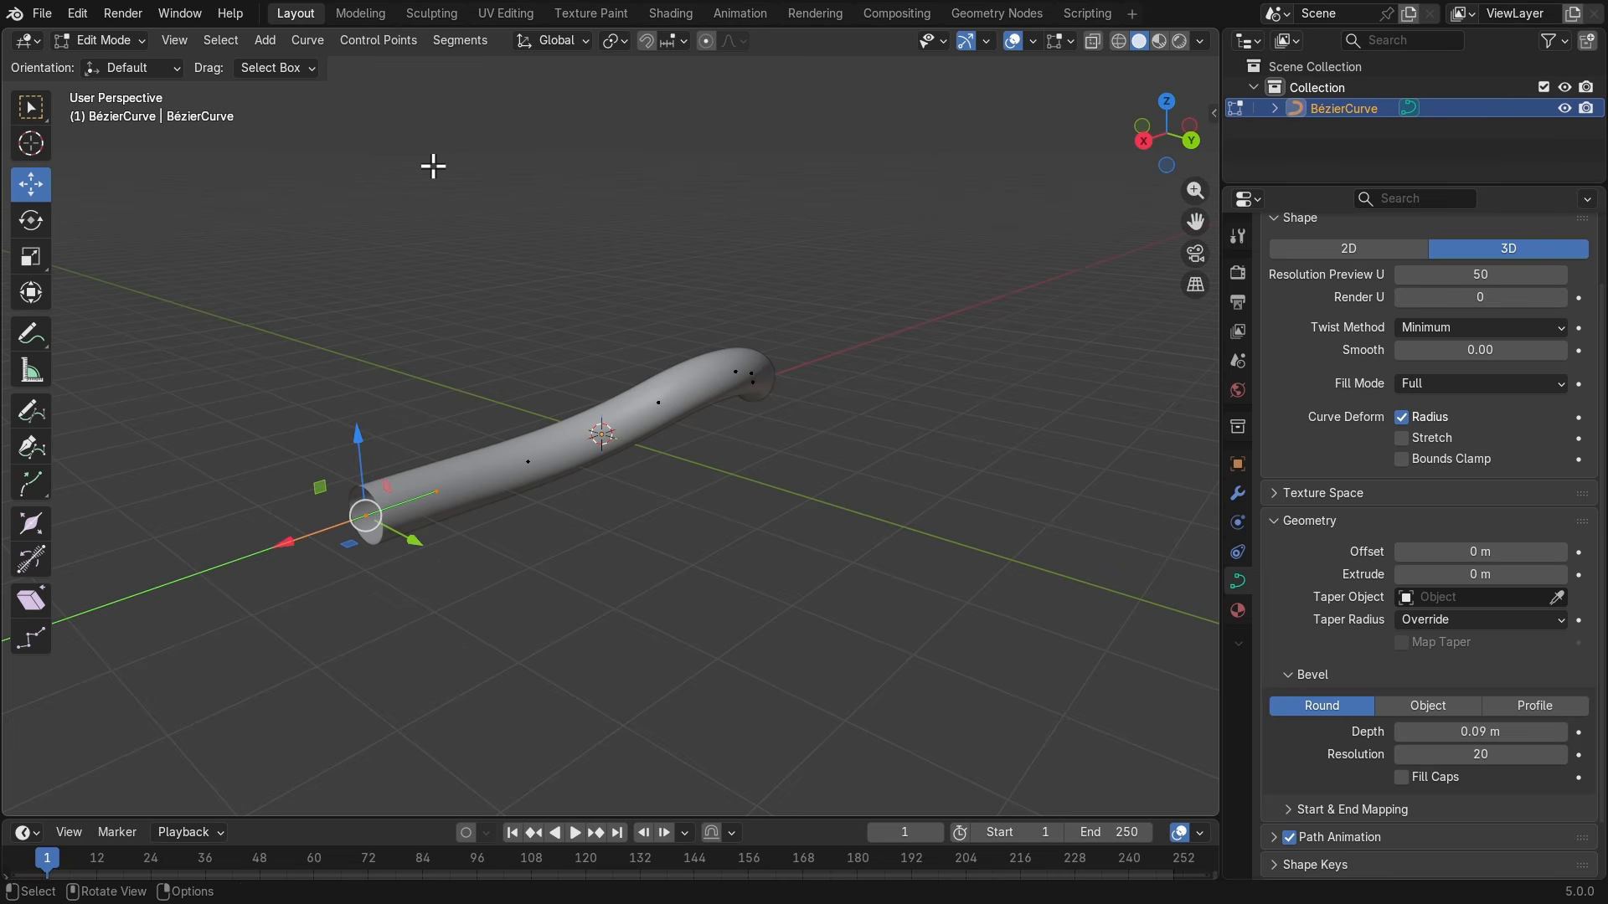
key("x")
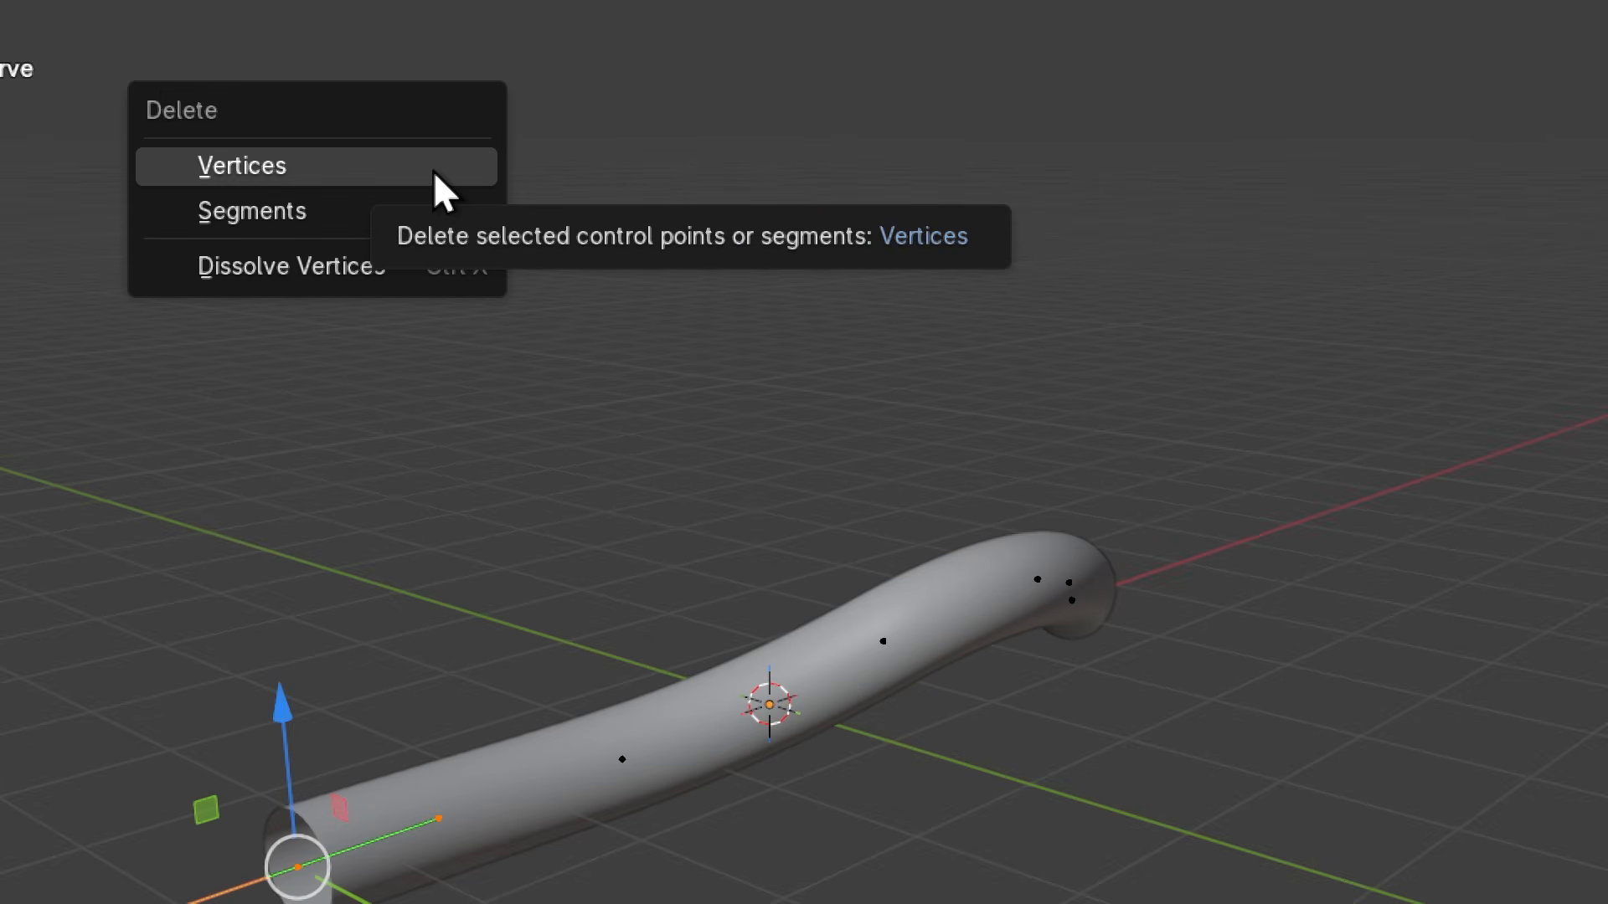
key("super+minus")
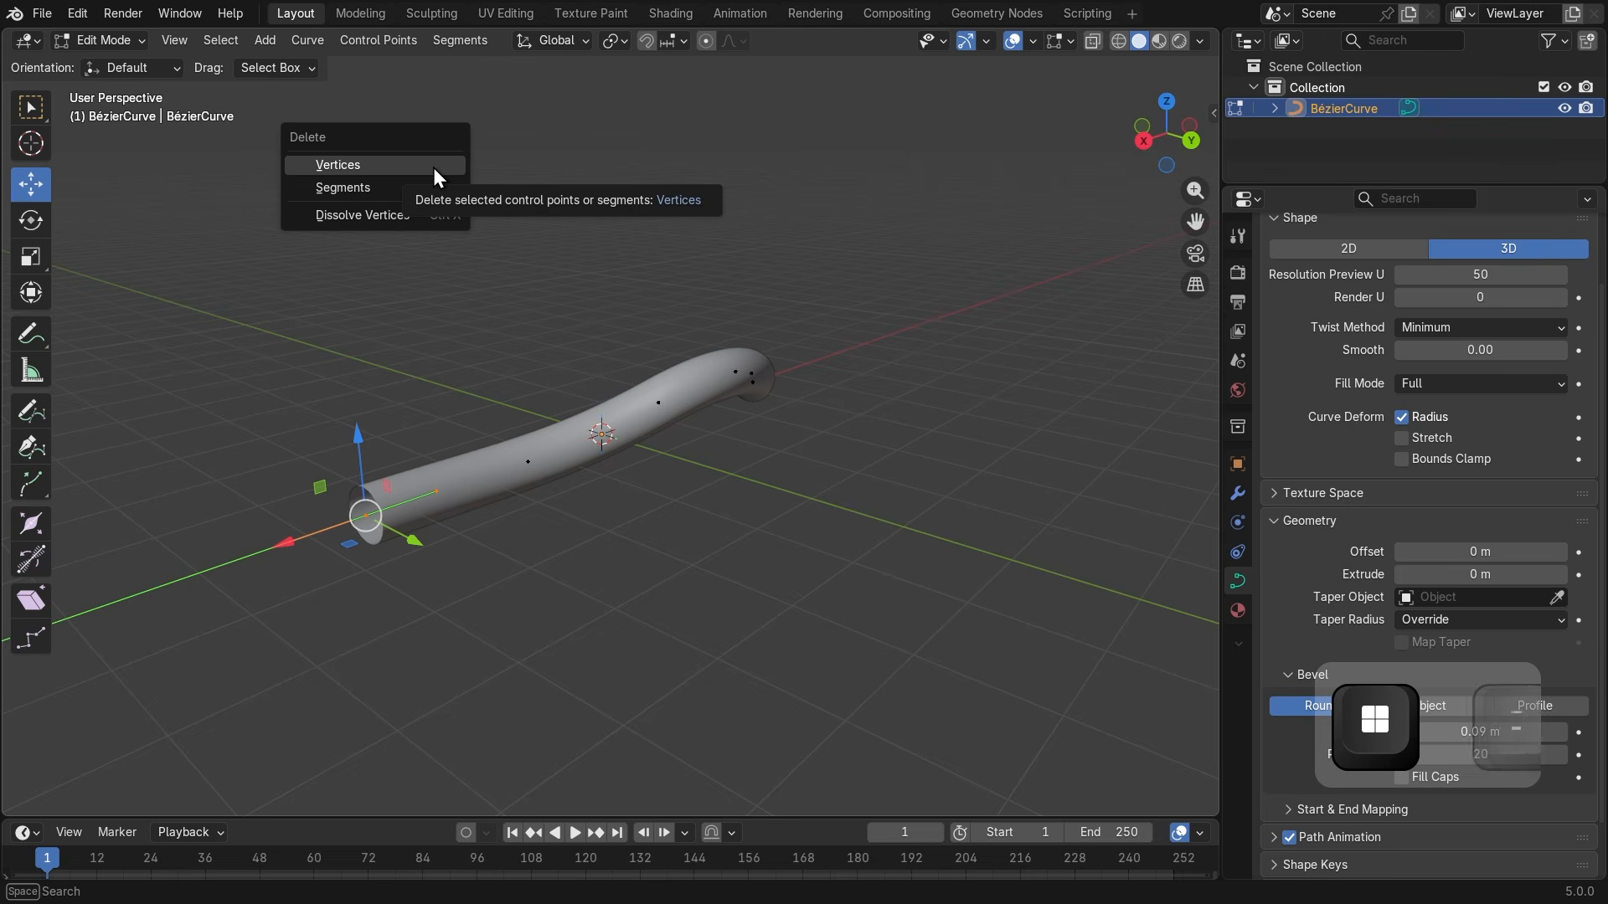
left_click(433, 169)
middle_click_drag(424, 485, 545, 352)
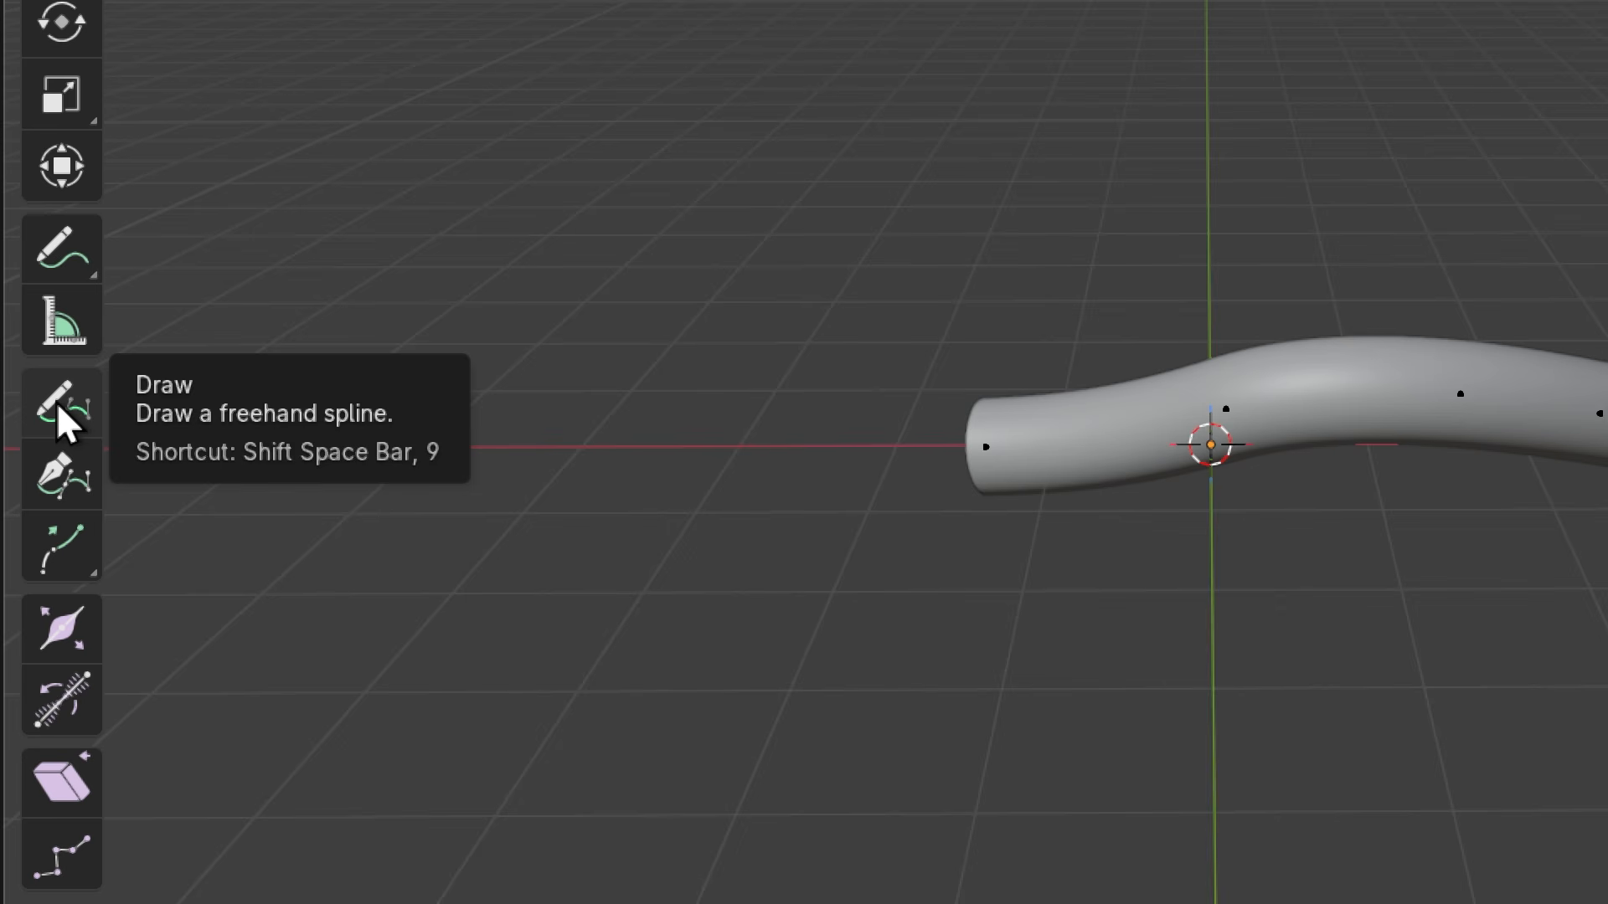
Select all remaining control points of the curve and delete their vertices.
key("super+minus")
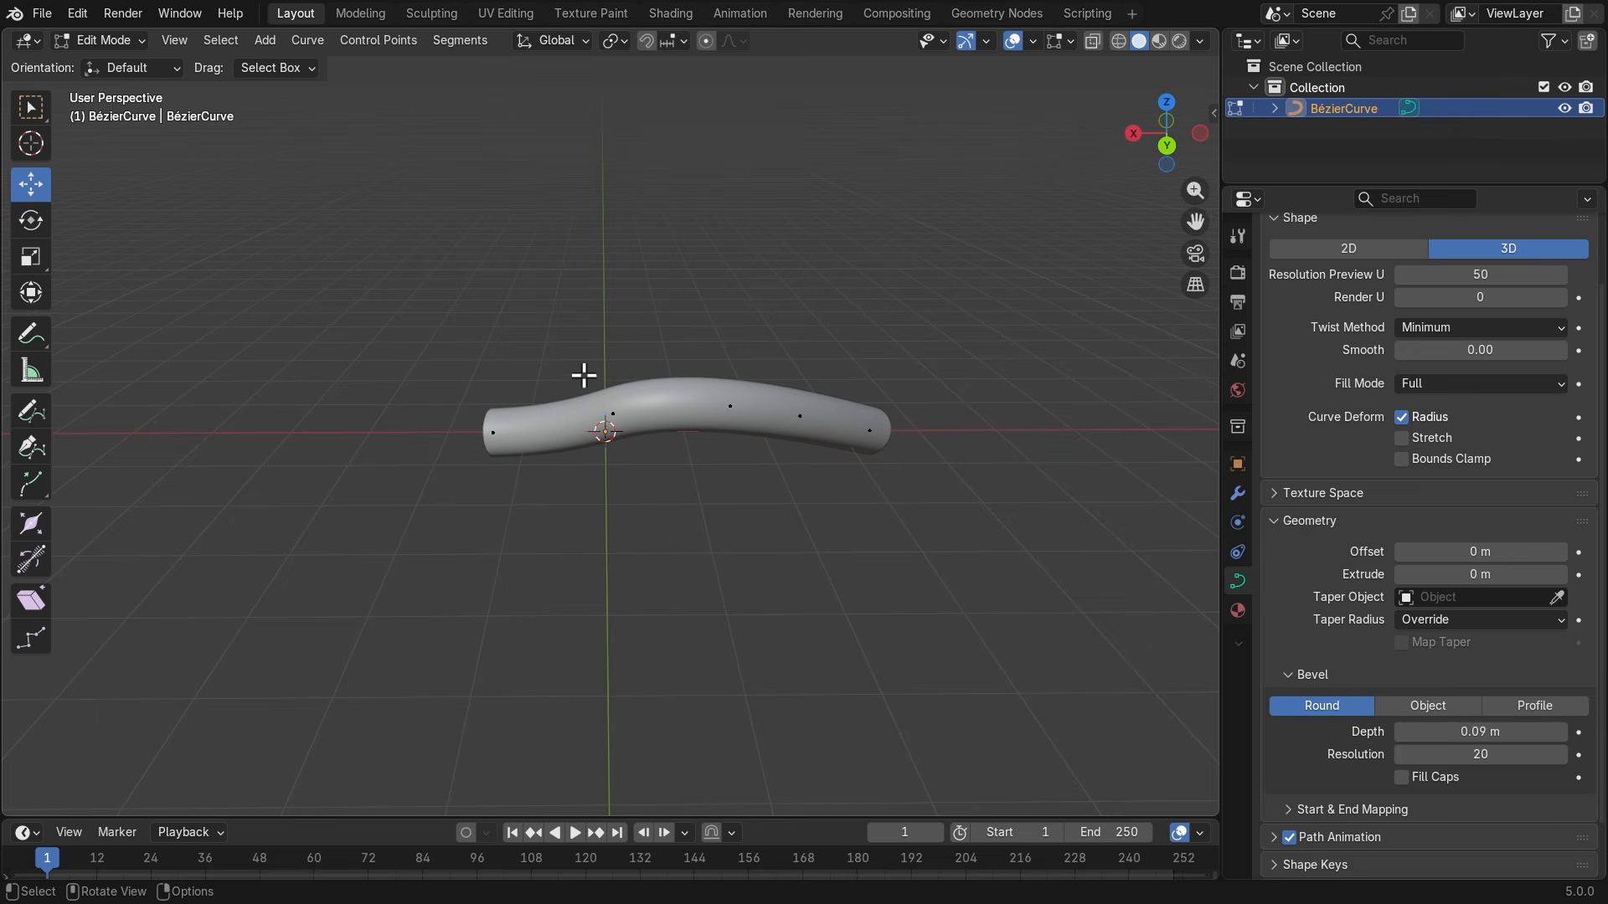
key("a")
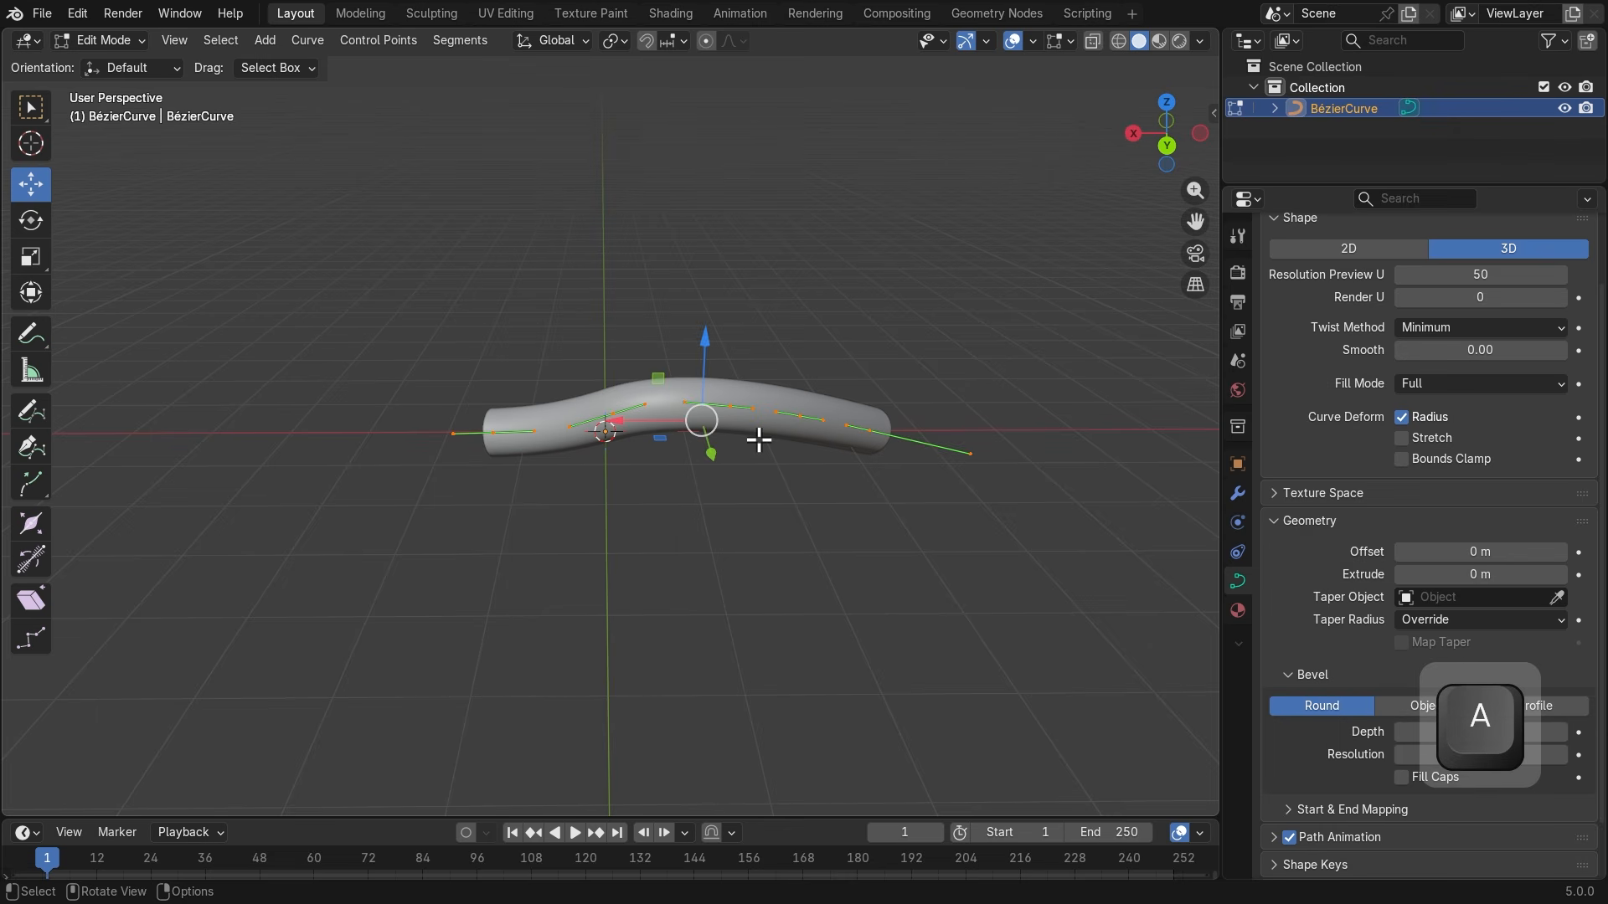
key("Delete")
left_click(759, 440)
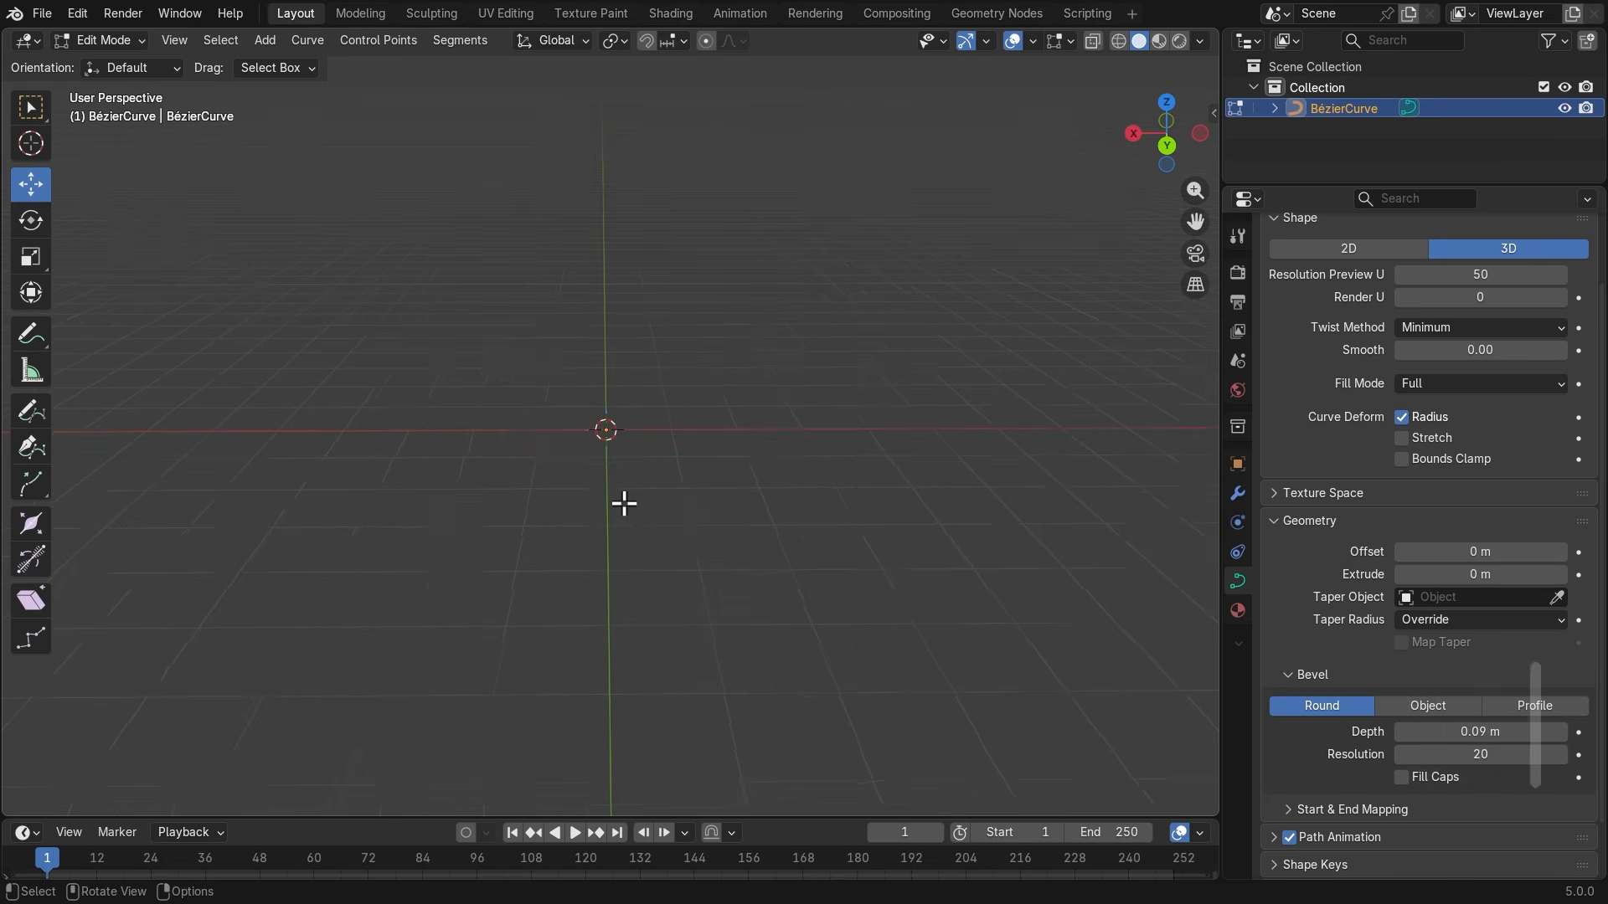
middle_click_drag(624, 502, 661, 513)
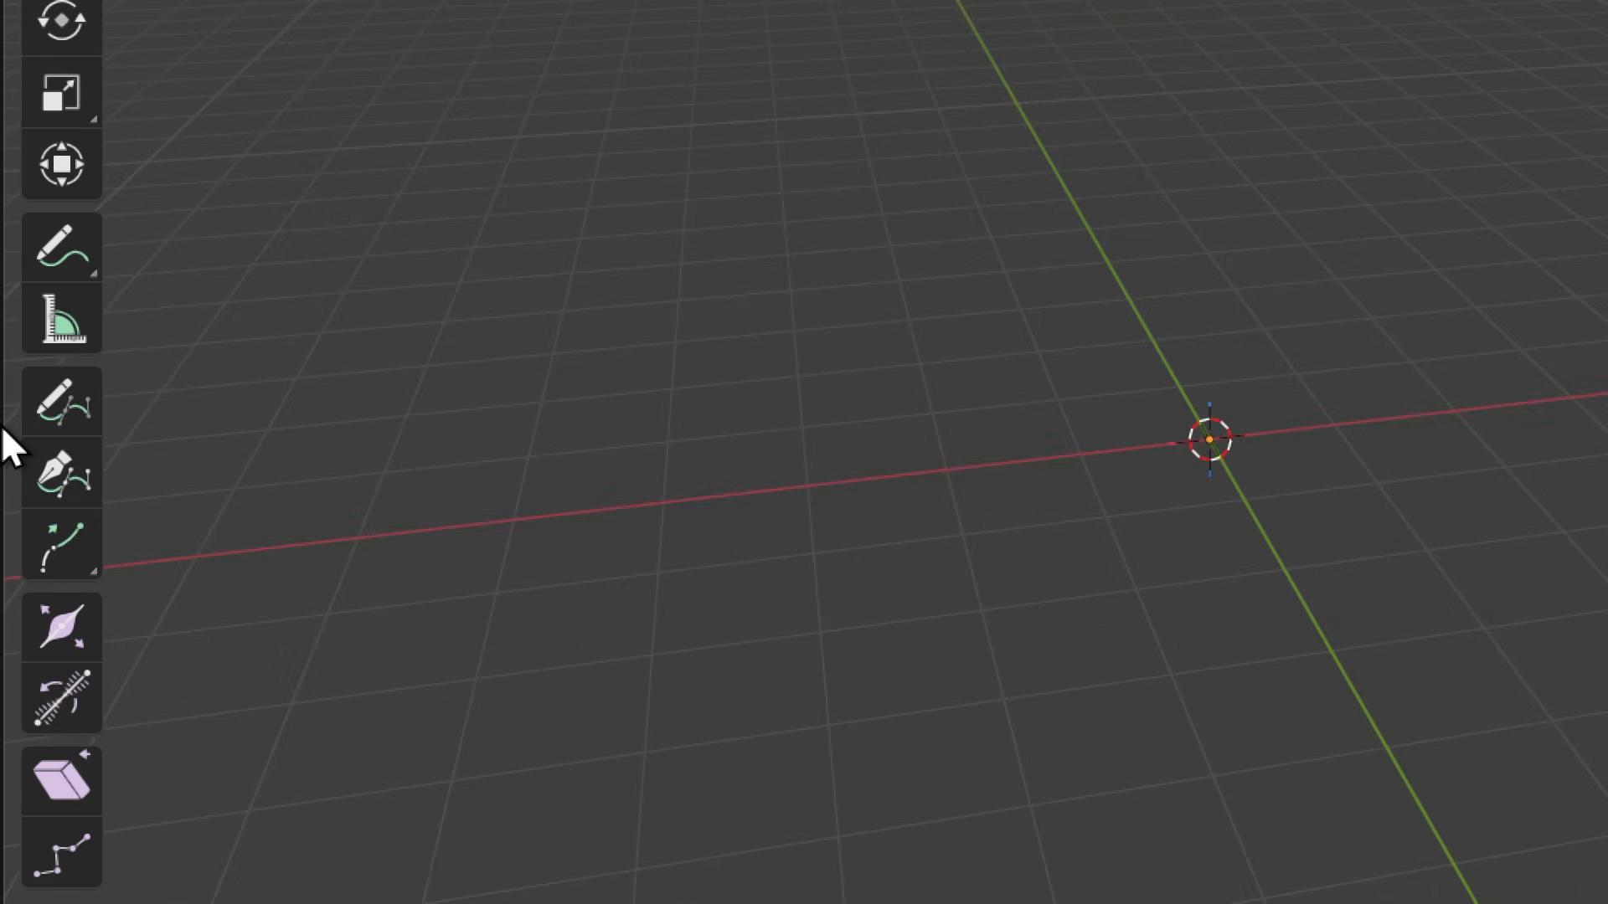
Activate the Draw tool for freehand splines and review its Cursor and Surface depth options.
left_click(32, 412)
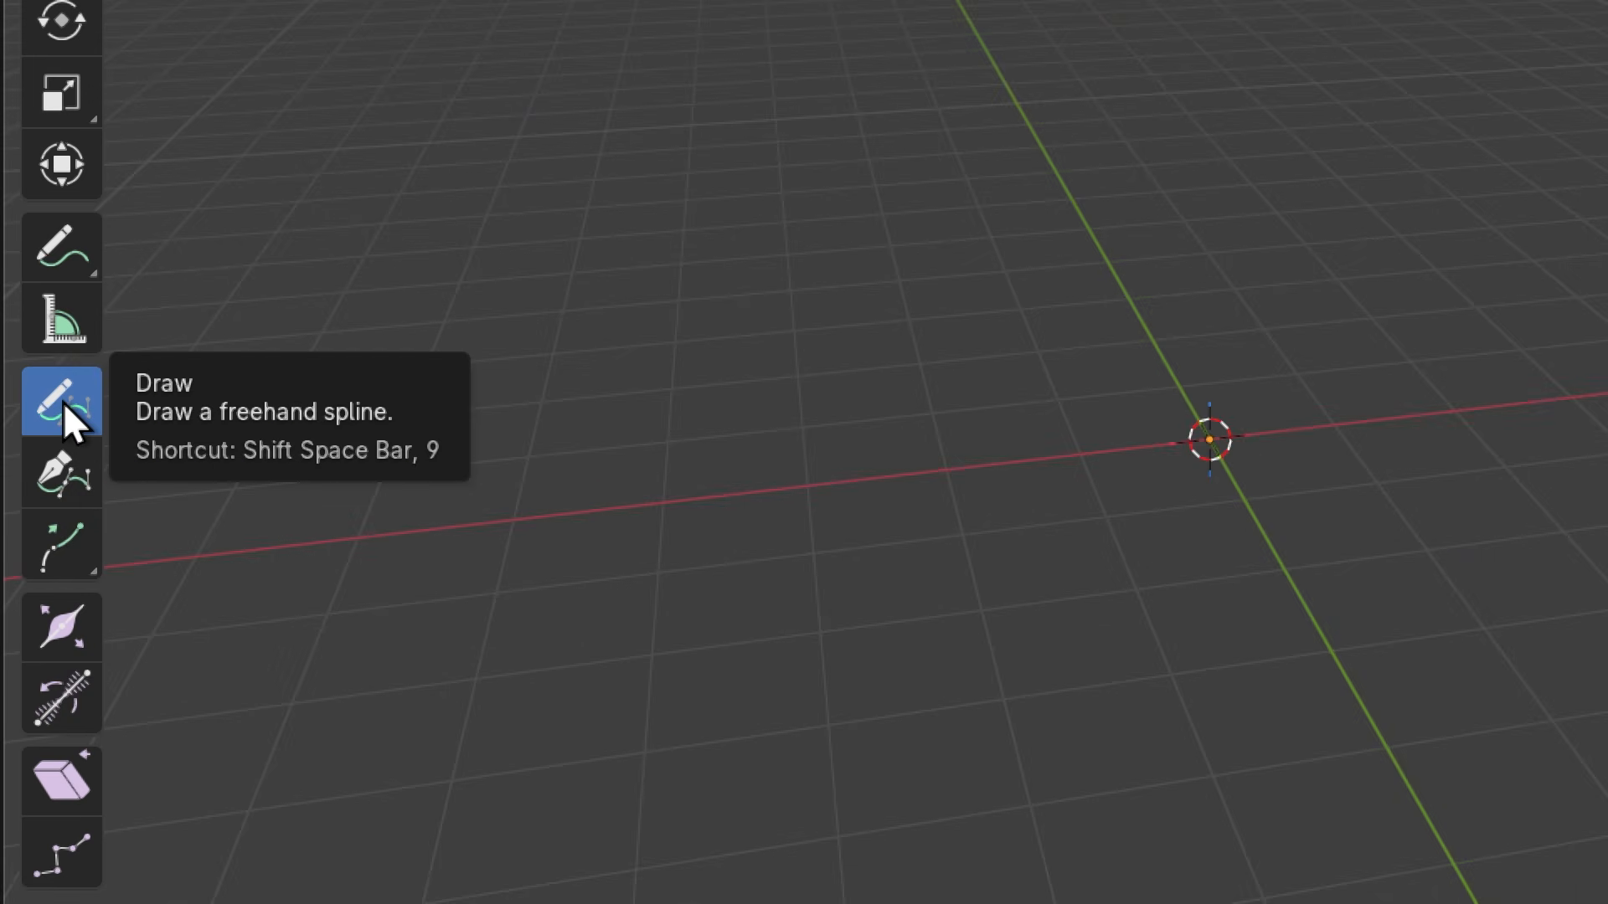
key("super+minus")
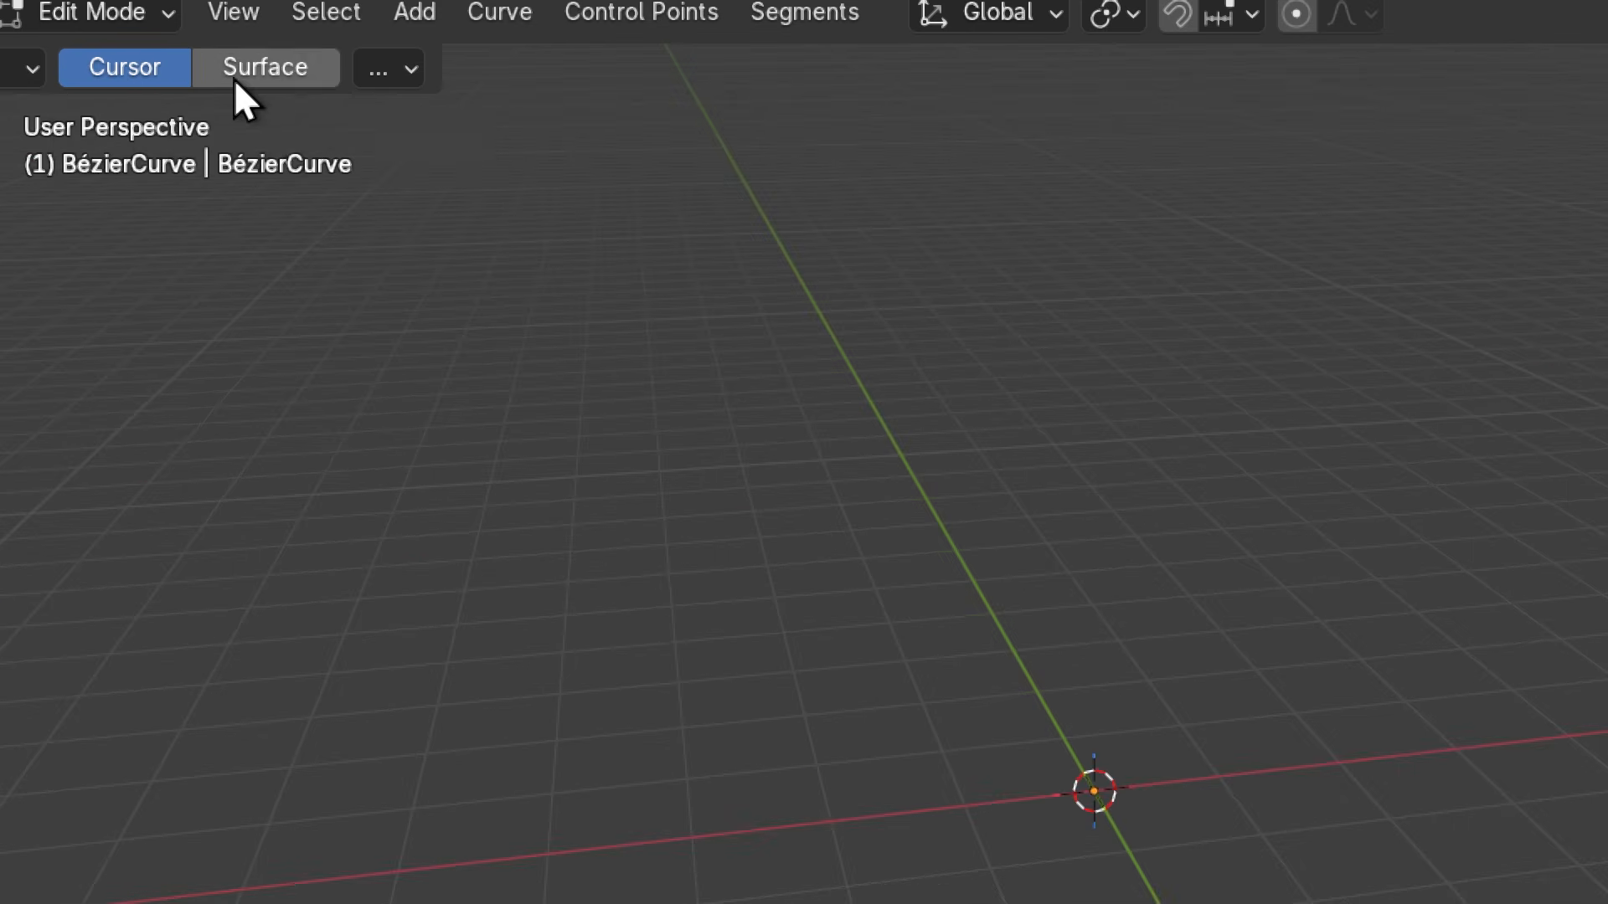
key("super+minus")
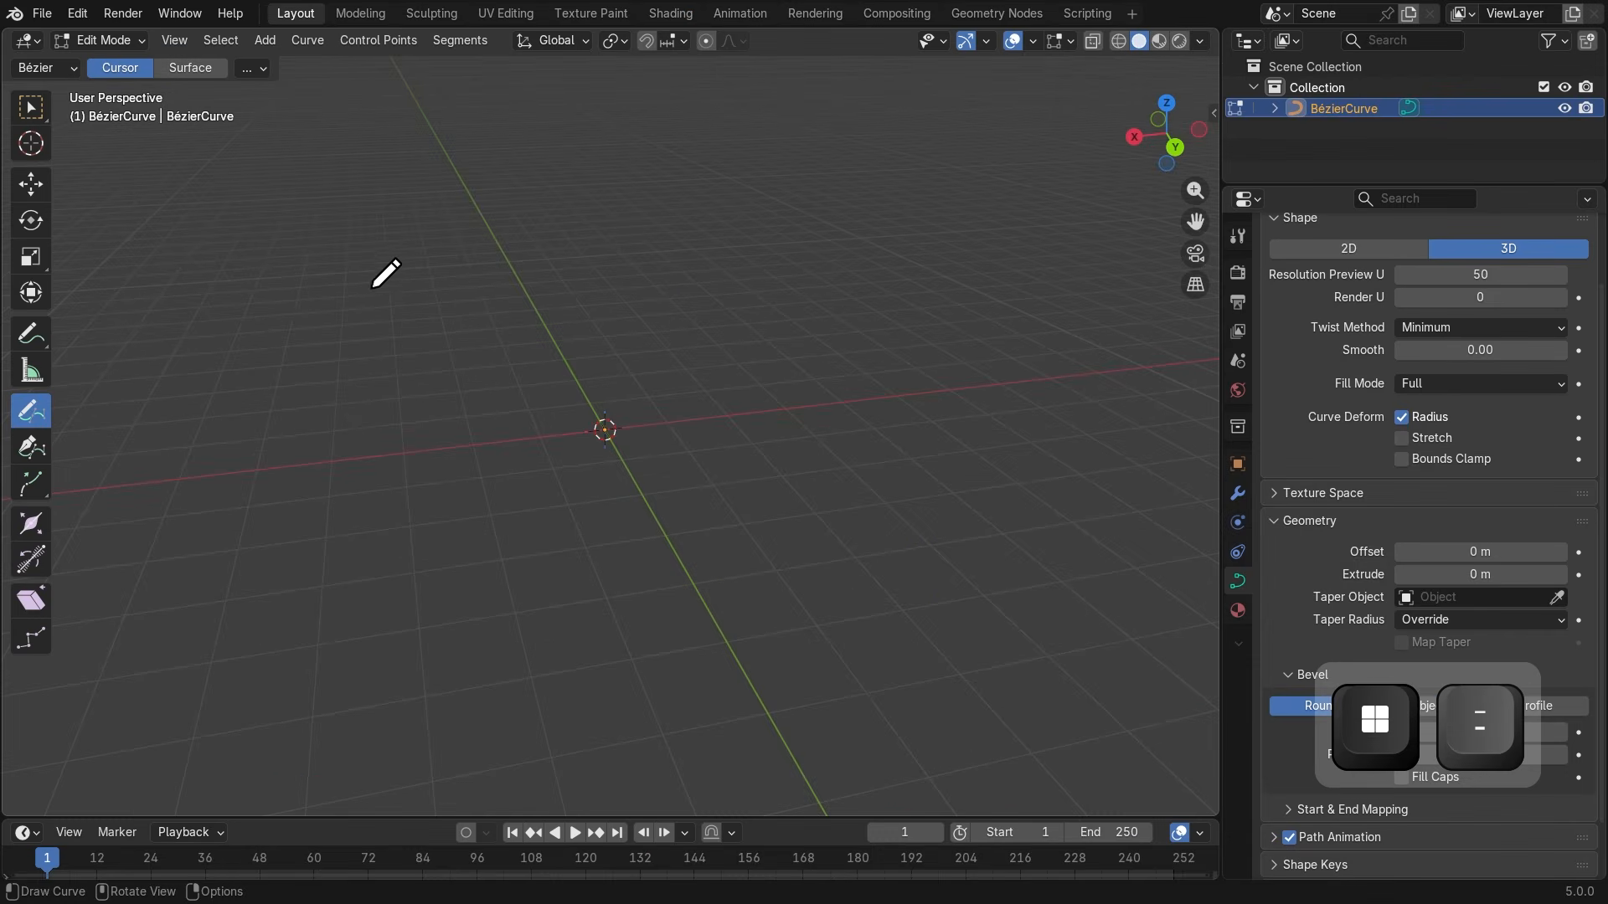
Try drawing two wavy freehand Bézier curves across the grid, undoing each one after viewing it.
mouse_move(211, 399)
left_mouse_down()
mouse_move(293, 335)
mouse_move(437, 384)
mouse_move(588, 373)
mouse_move(840, 281)
mouse_move(1069, 370)
left_mouse_up()
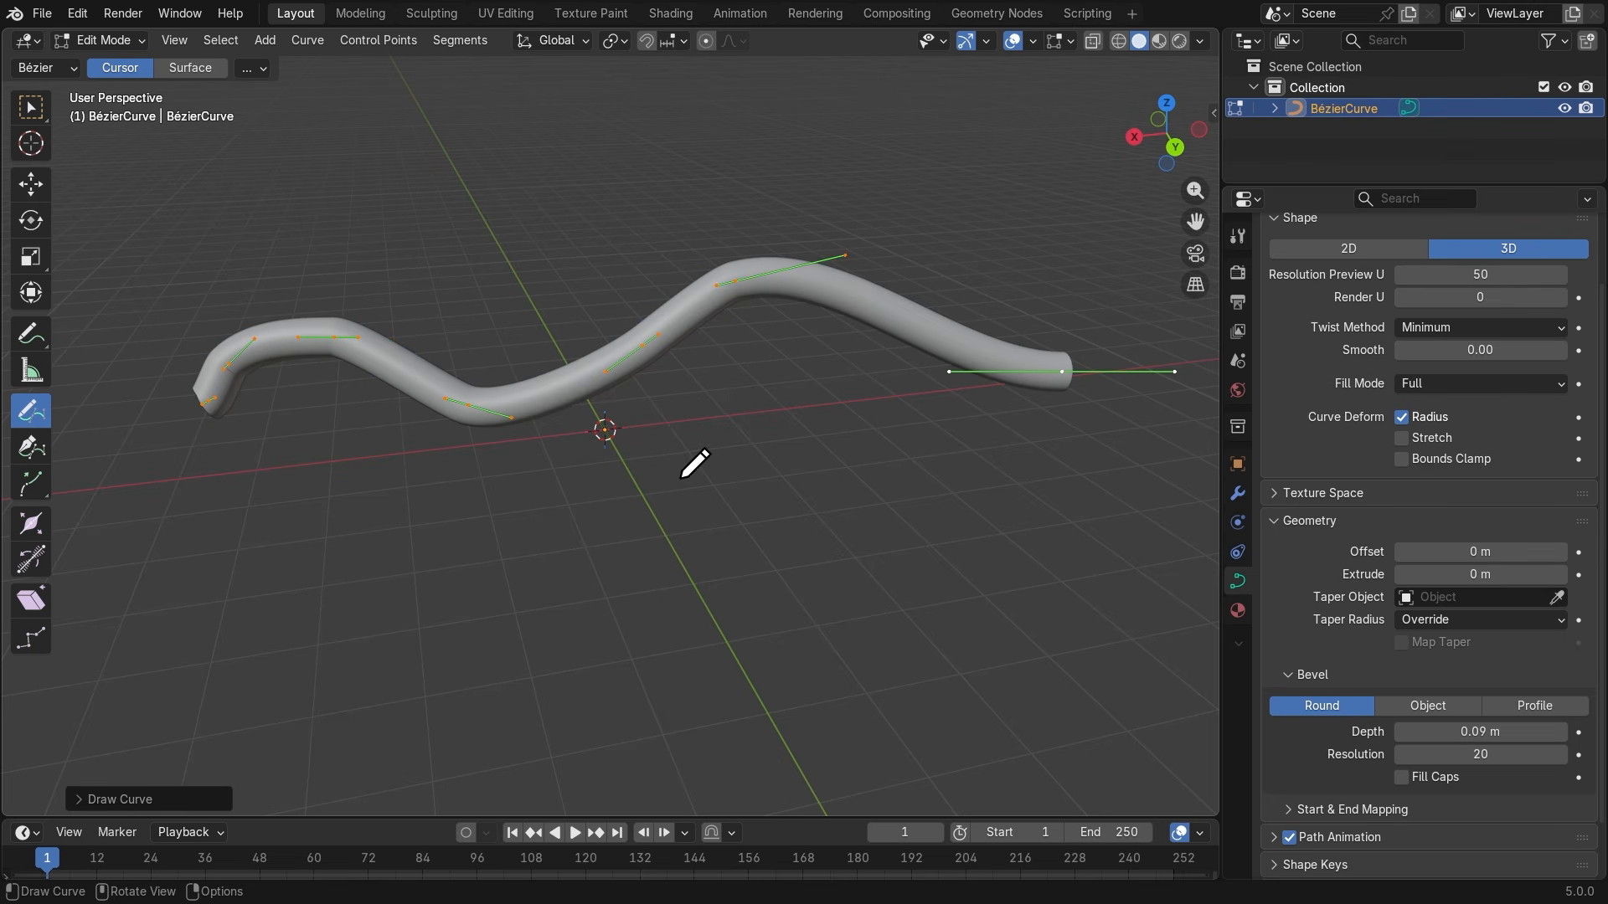
mouse_move(528, 546)
middle_mouse_down()
mouse_move(855, 540)
mouse_move(913, 488)
mouse_move(696, 542)
mouse_move(585, 530)
middle_mouse_up()
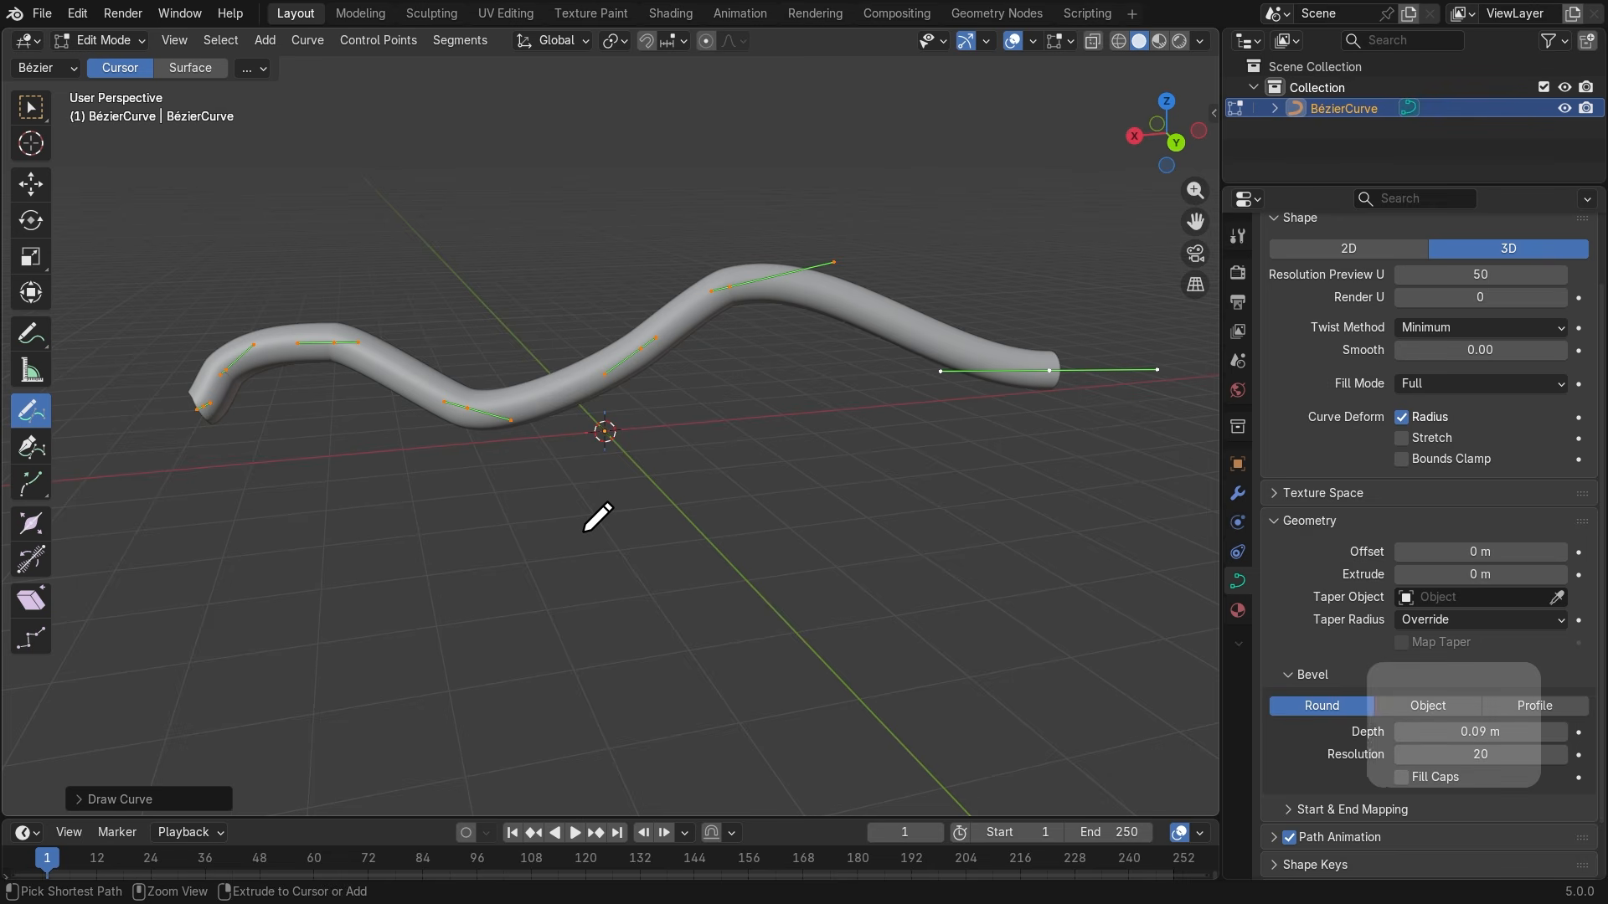
key("ctrl+z")
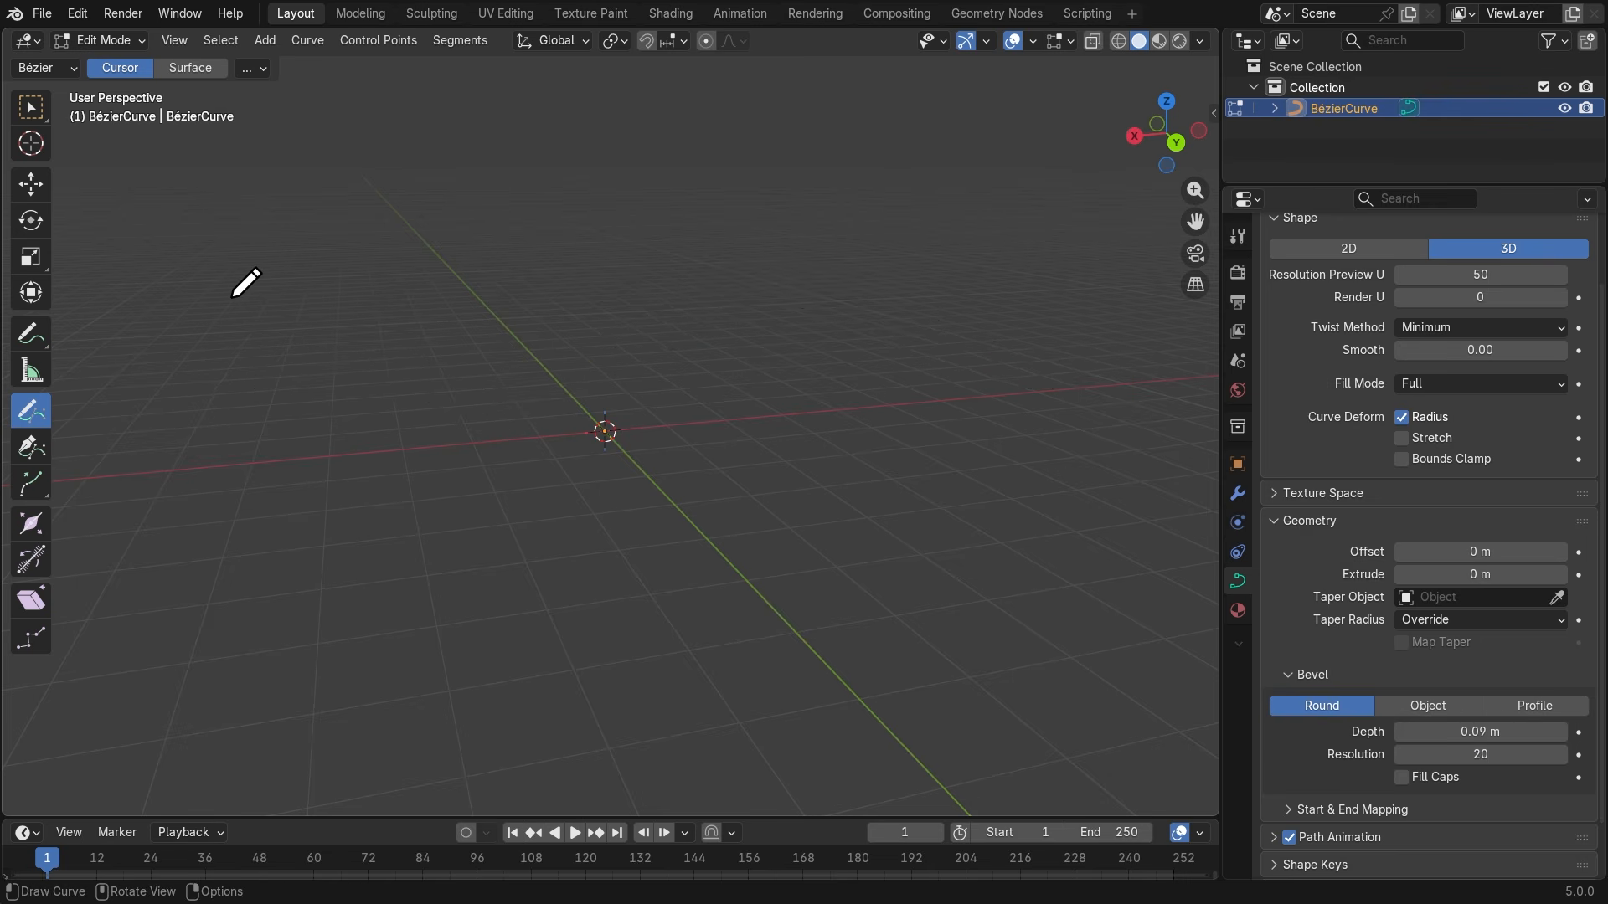
mouse_move(233, 293)
left_mouse_down()
mouse_move(595, 245)
mouse_move(1133, 309)
left_mouse_up()
mouse_move(753, 517)
middle_mouse_down()
mouse_move(540, 573)
mouse_move(859, 504)
mouse_move(871, 552)
mouse_move(837, 574)
mouse_move(803, 472)
middle_mouse_up()
key("ctrl+z")
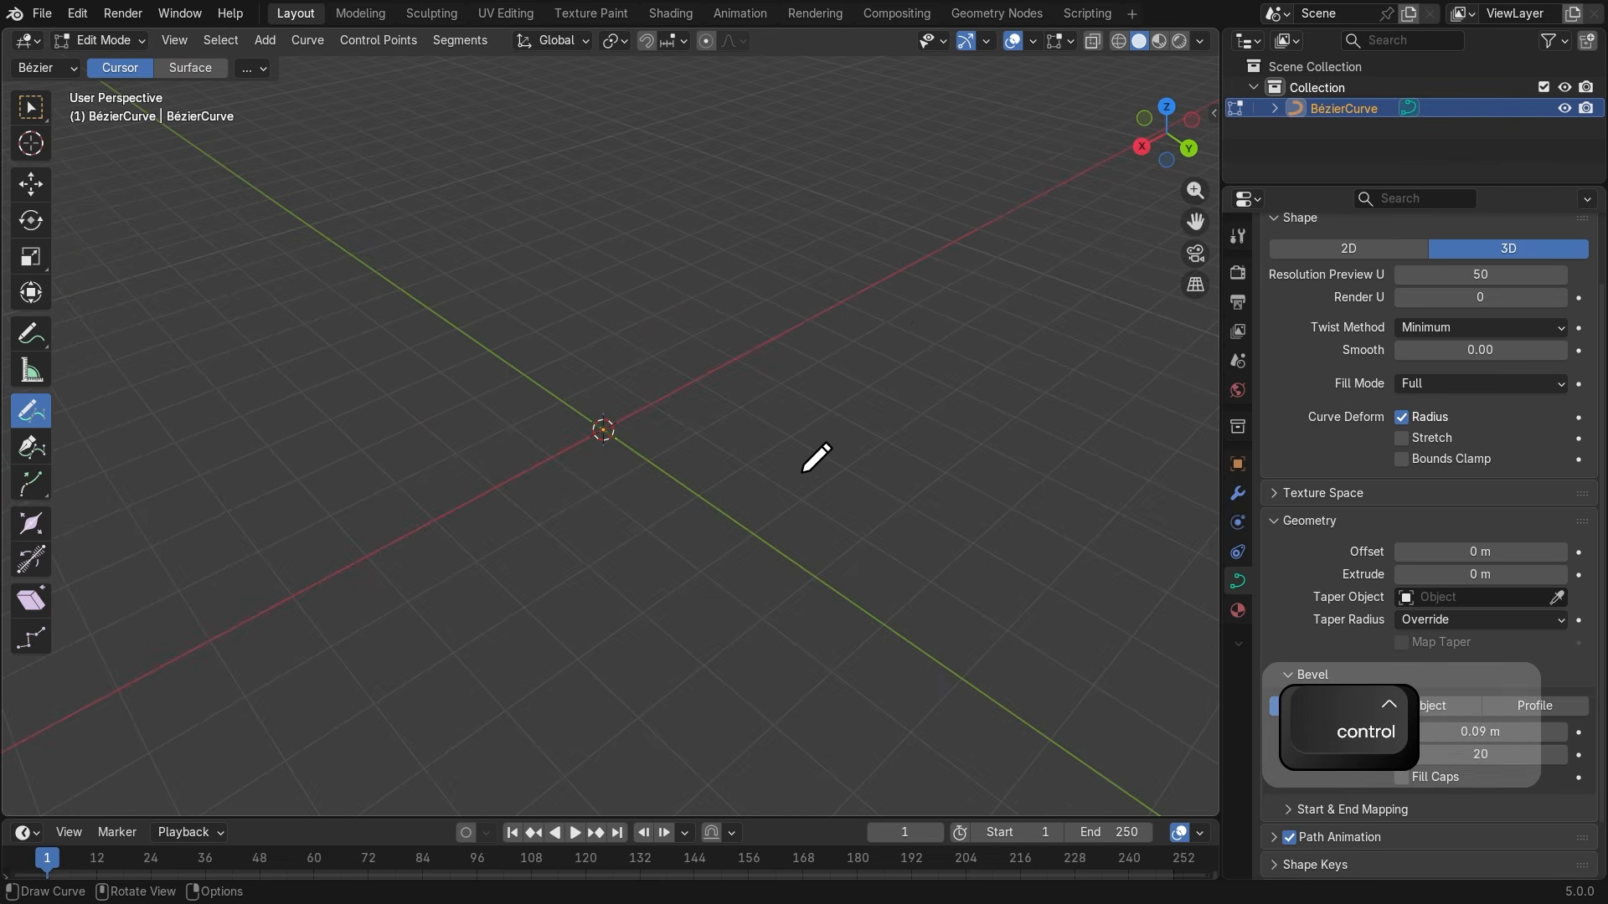
Switch the empty Bézier curve to Object Mode and back to Edit Mode.
left_click(101, 39)
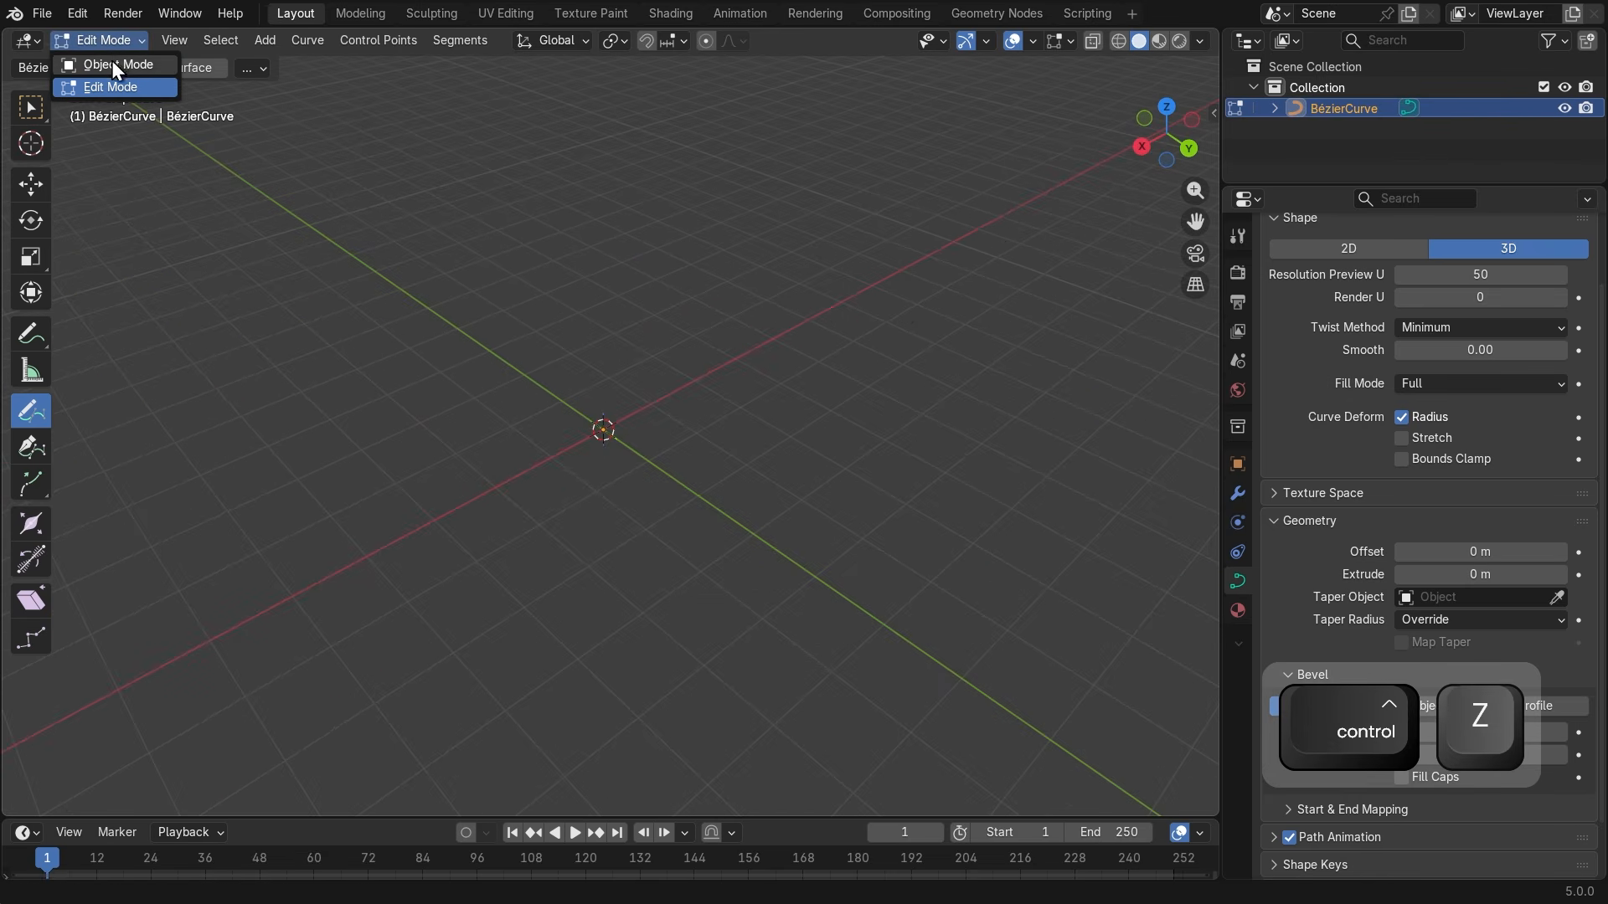
left_click(112, 60)
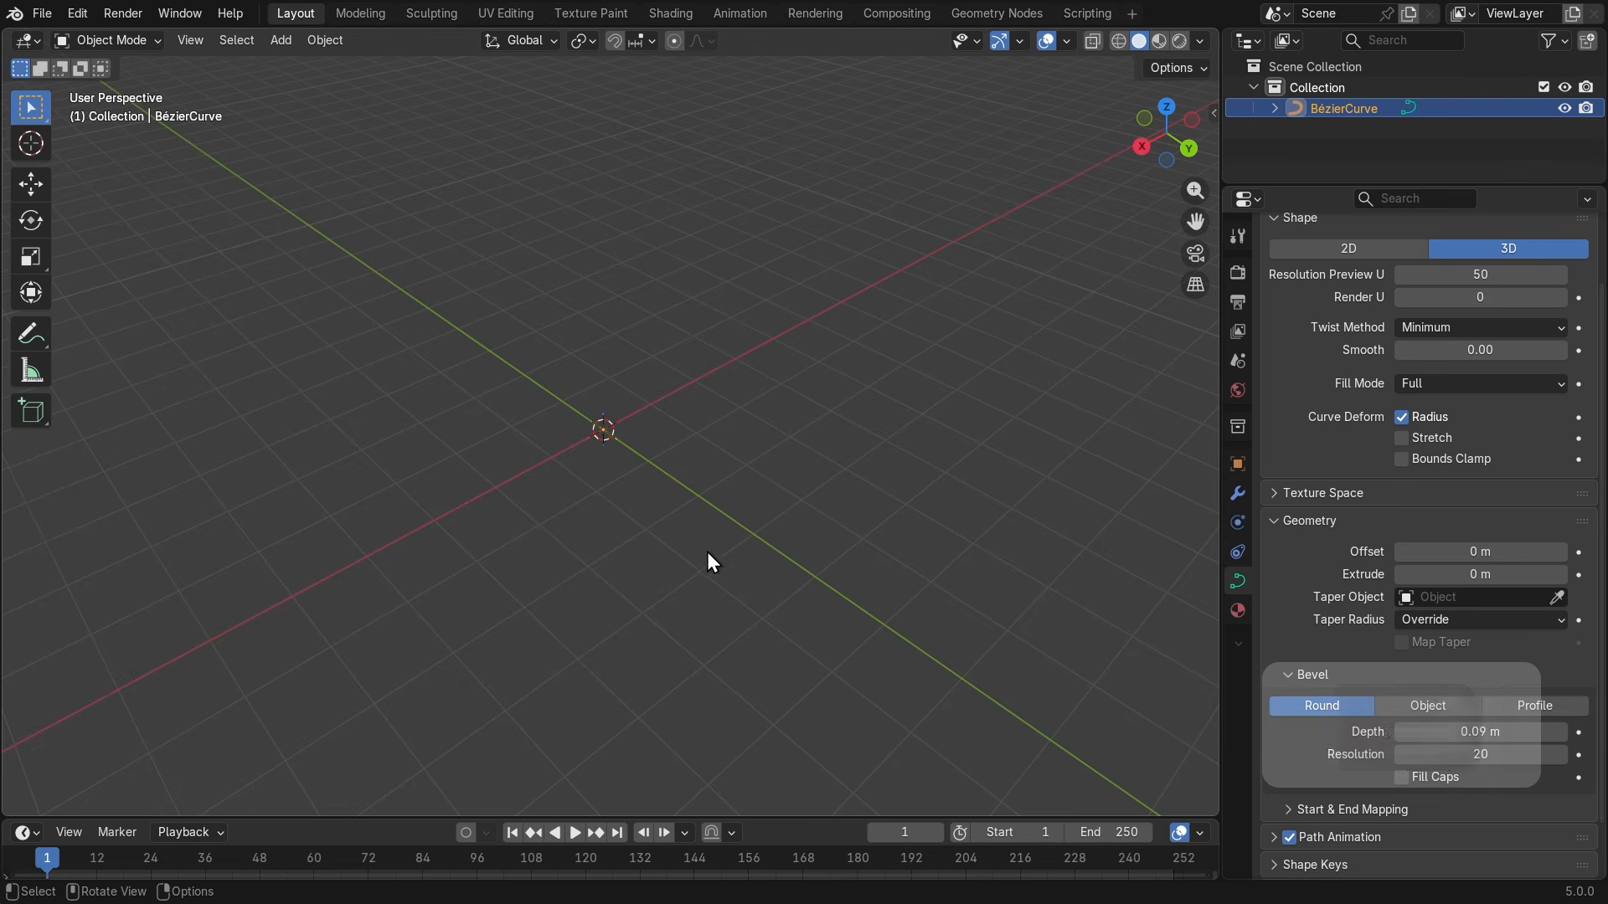
middle_click_drag(707, 552, 681, 499)
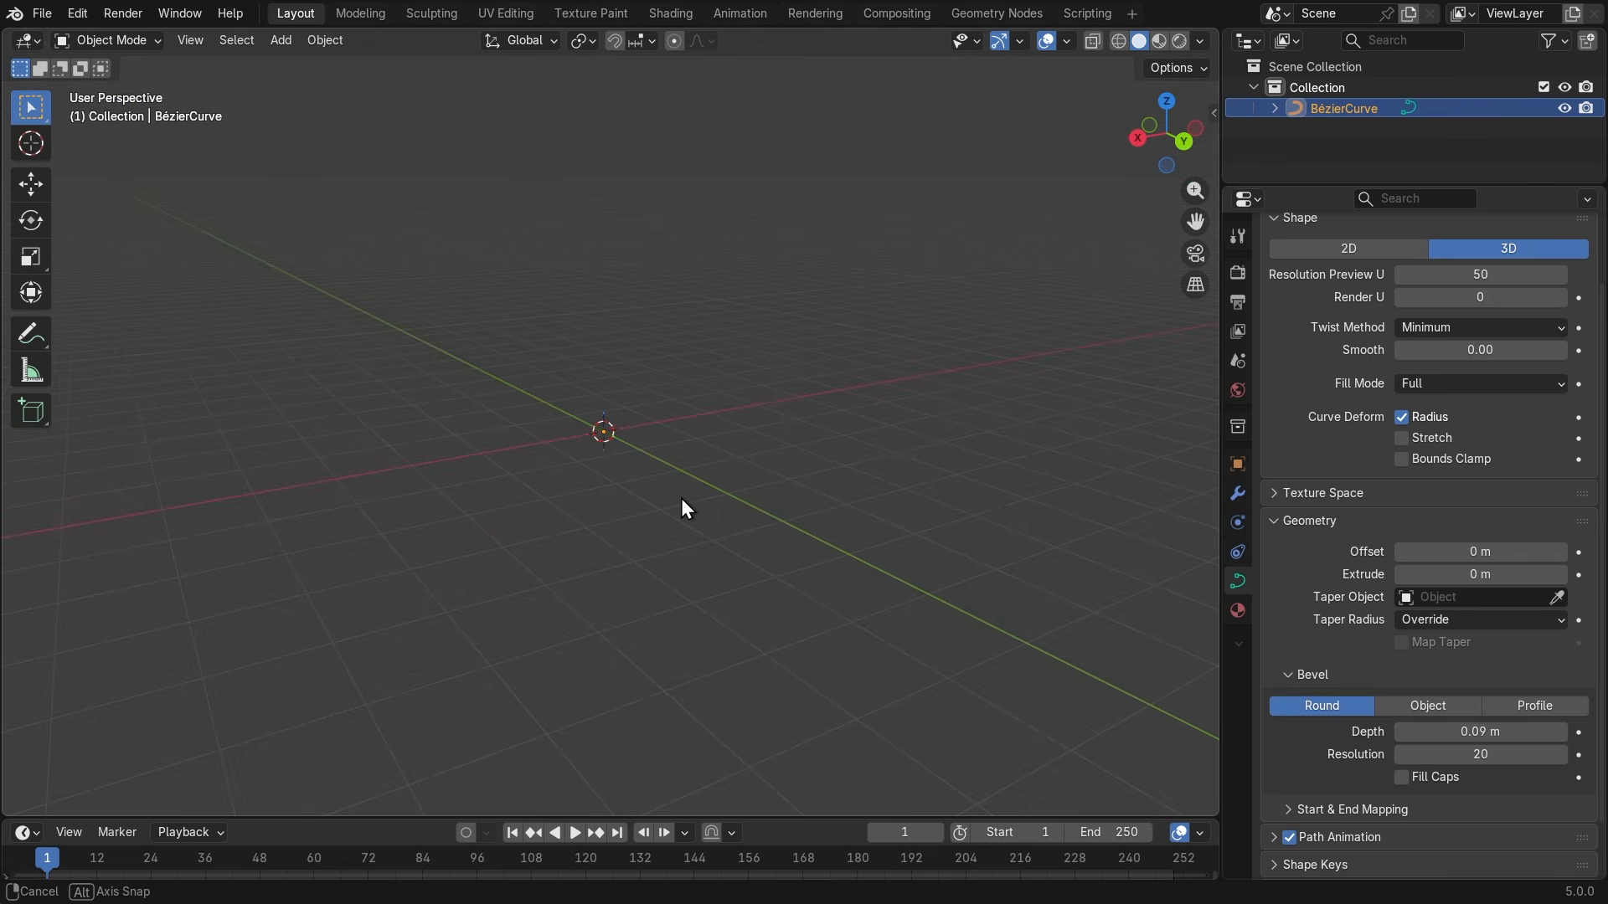
left_click(122, 42)
left_click(118, 78)
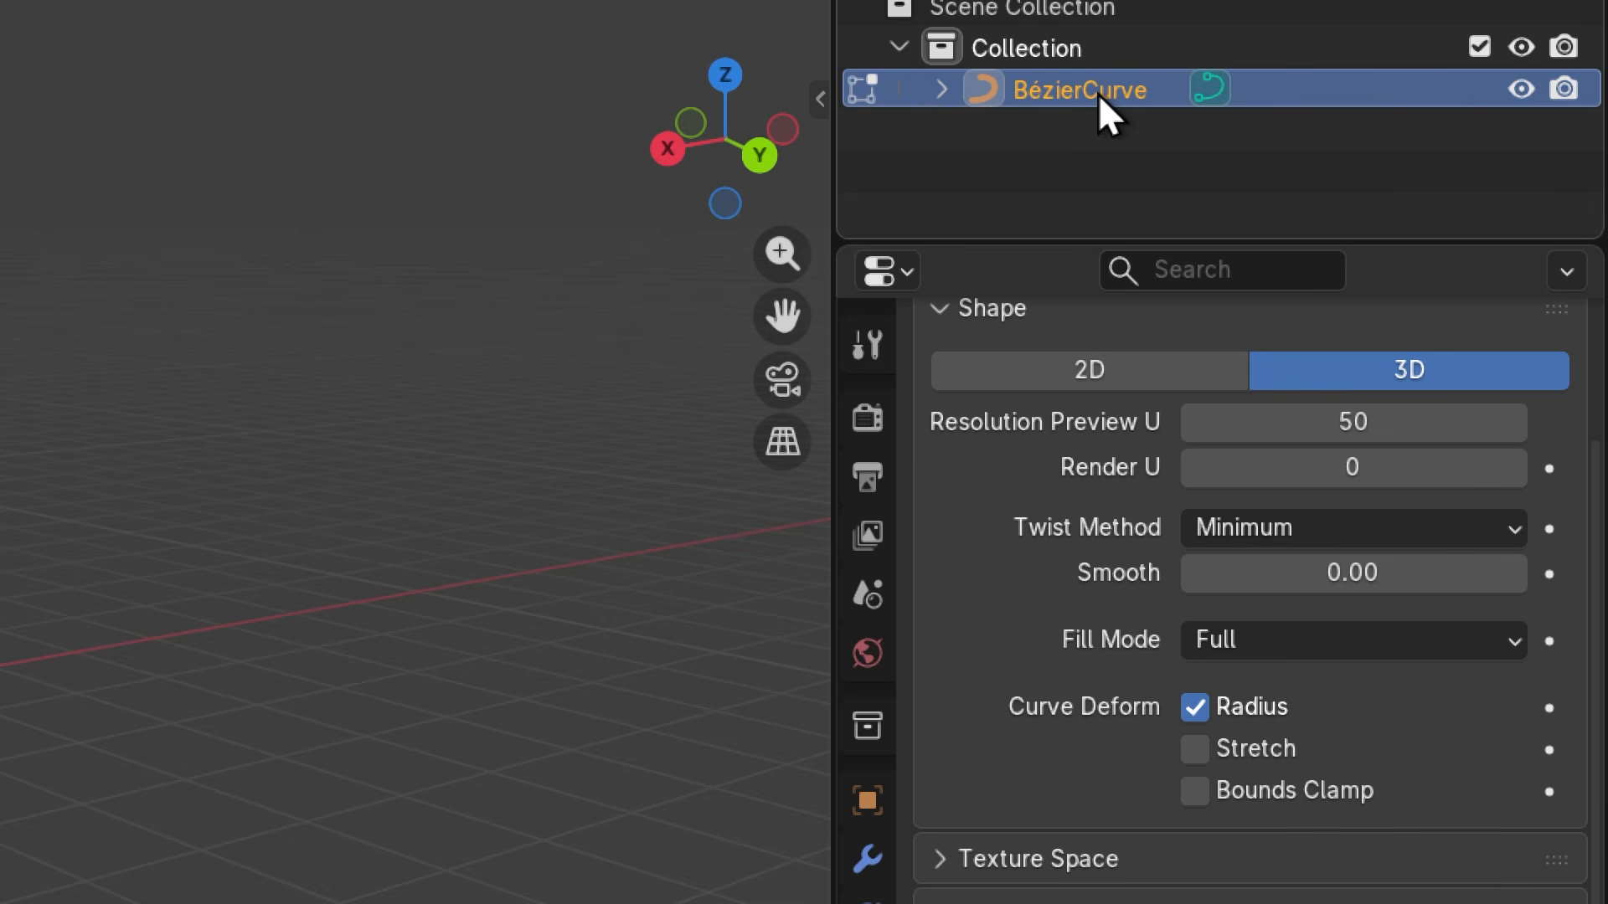
Enlarge the Outliner area to show more of the object list and switch the Bézier curve to Object Mode.
key("super+minus")
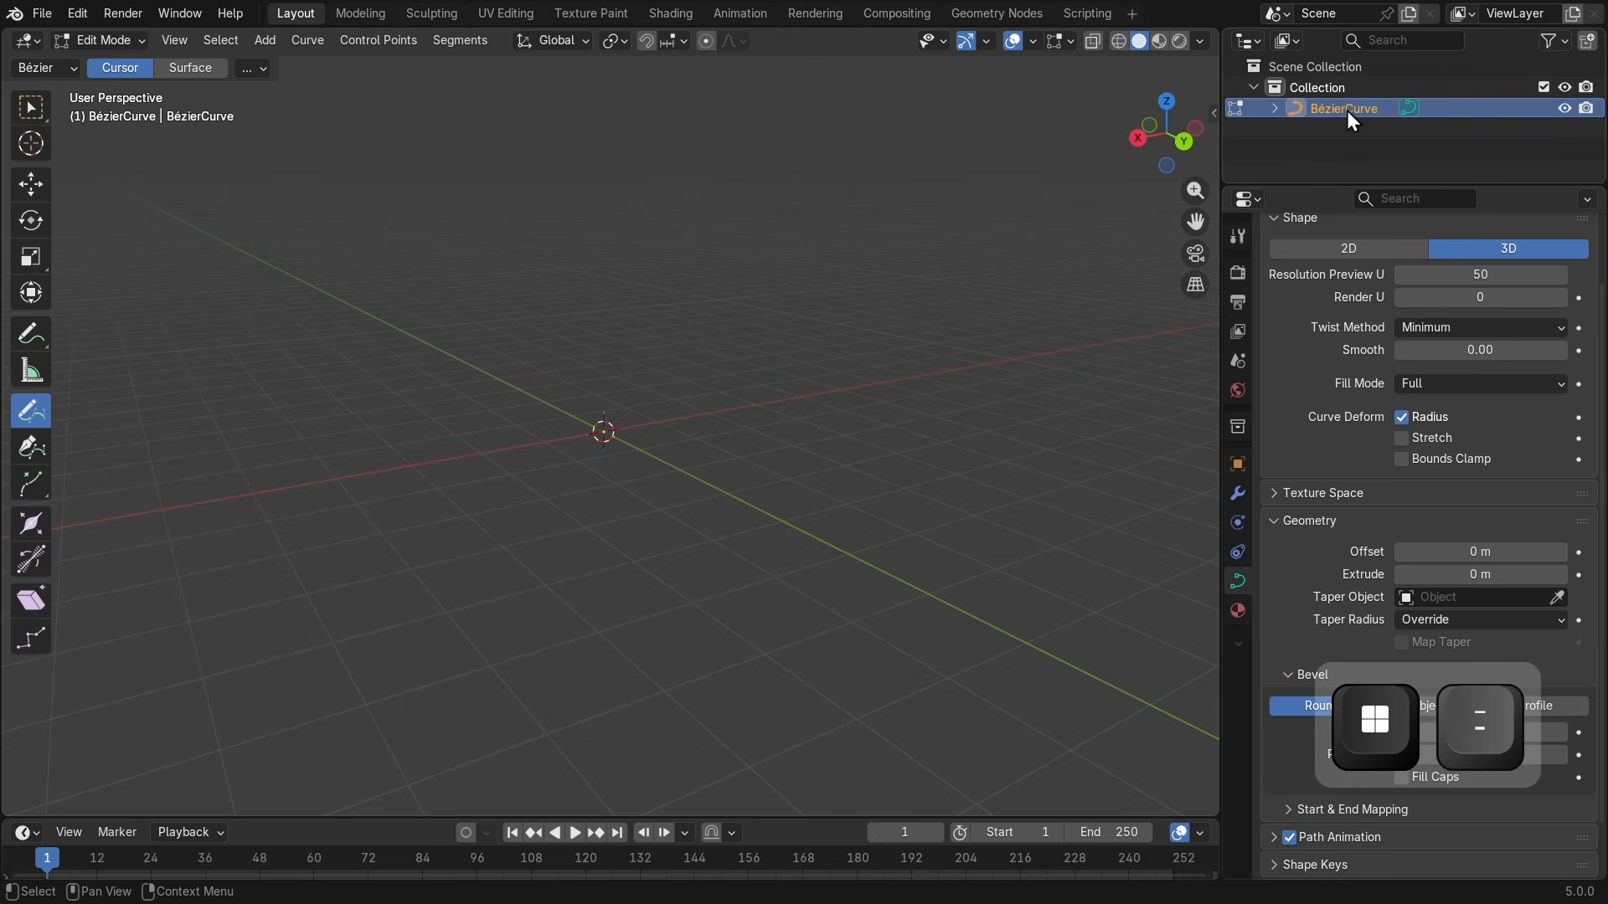
key("super+equal")
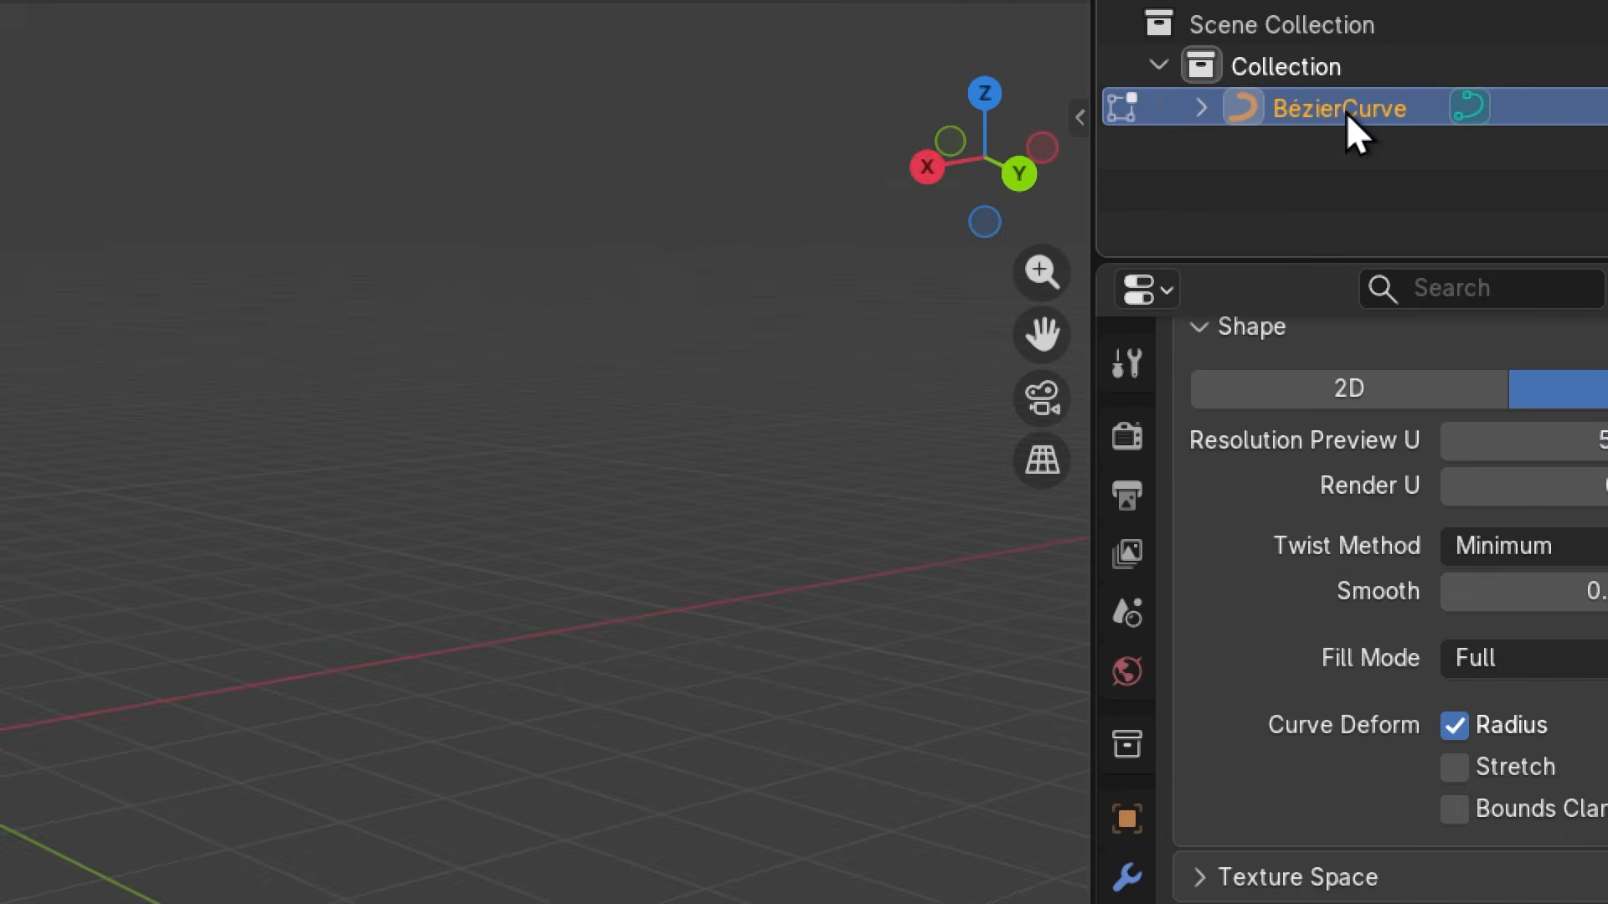
left_click_drag(1436, 267, 1340, 816)
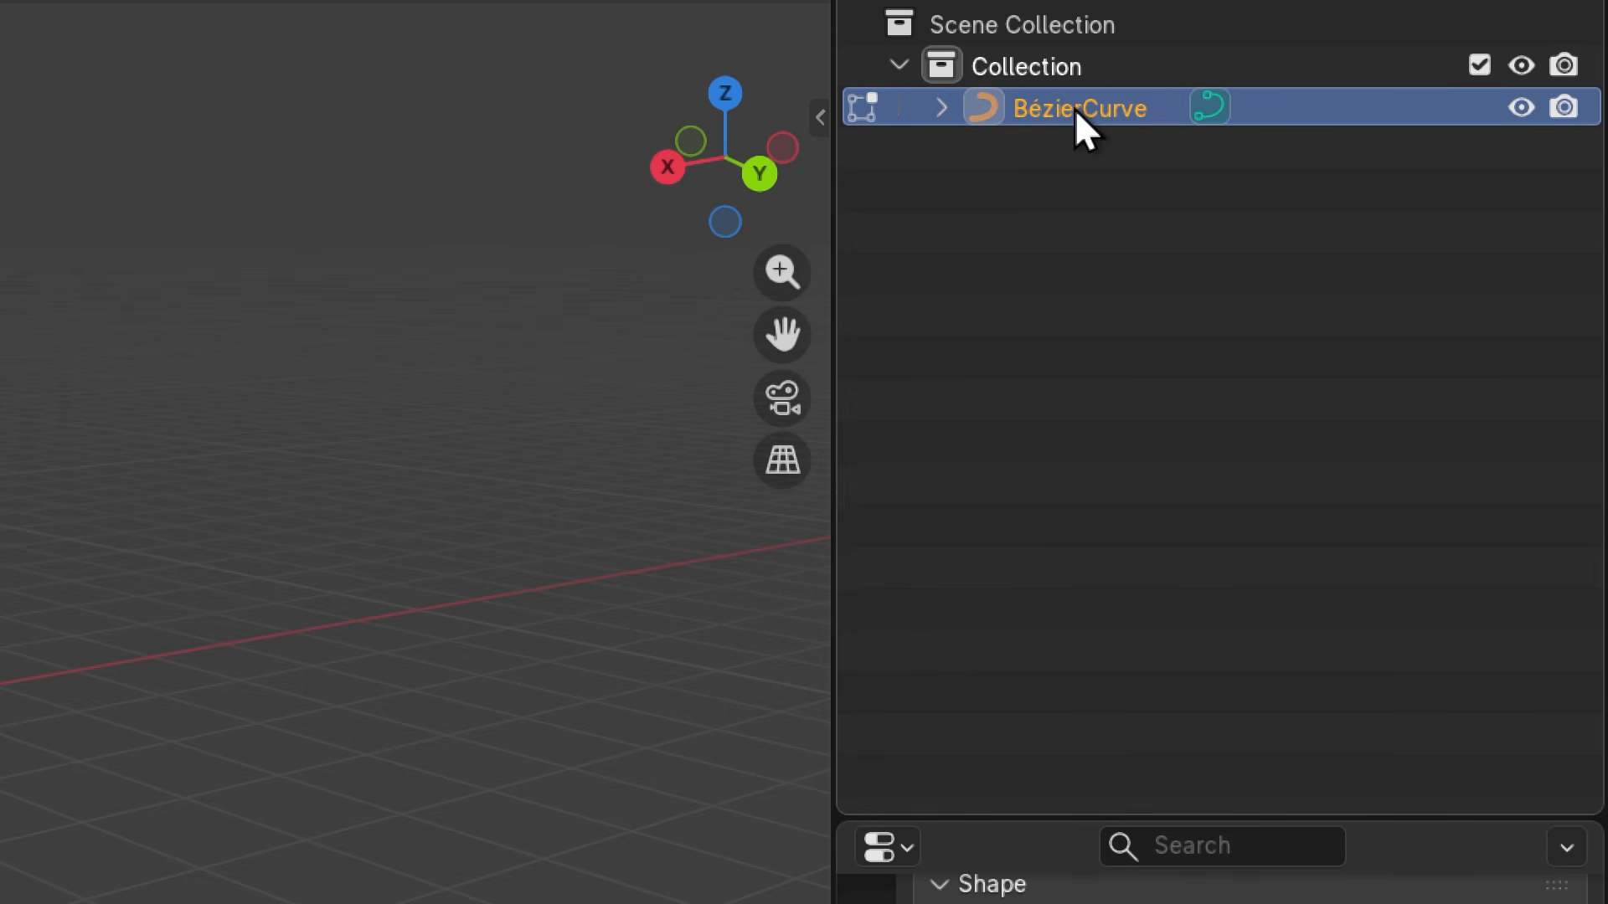
key("super+minus")
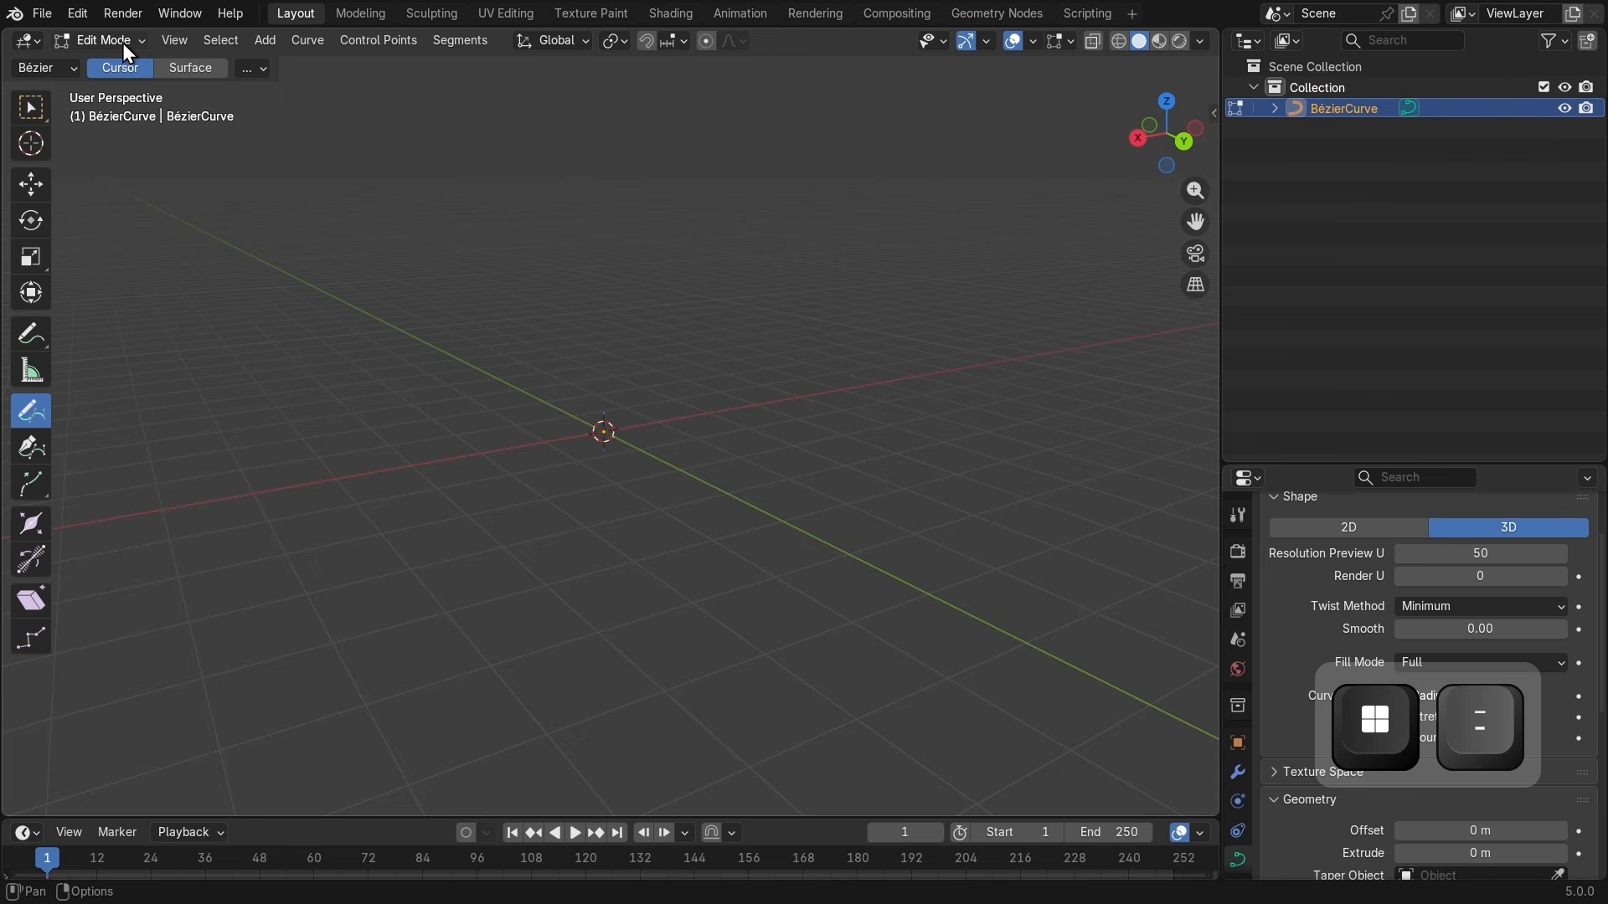
left_click(84, 42)
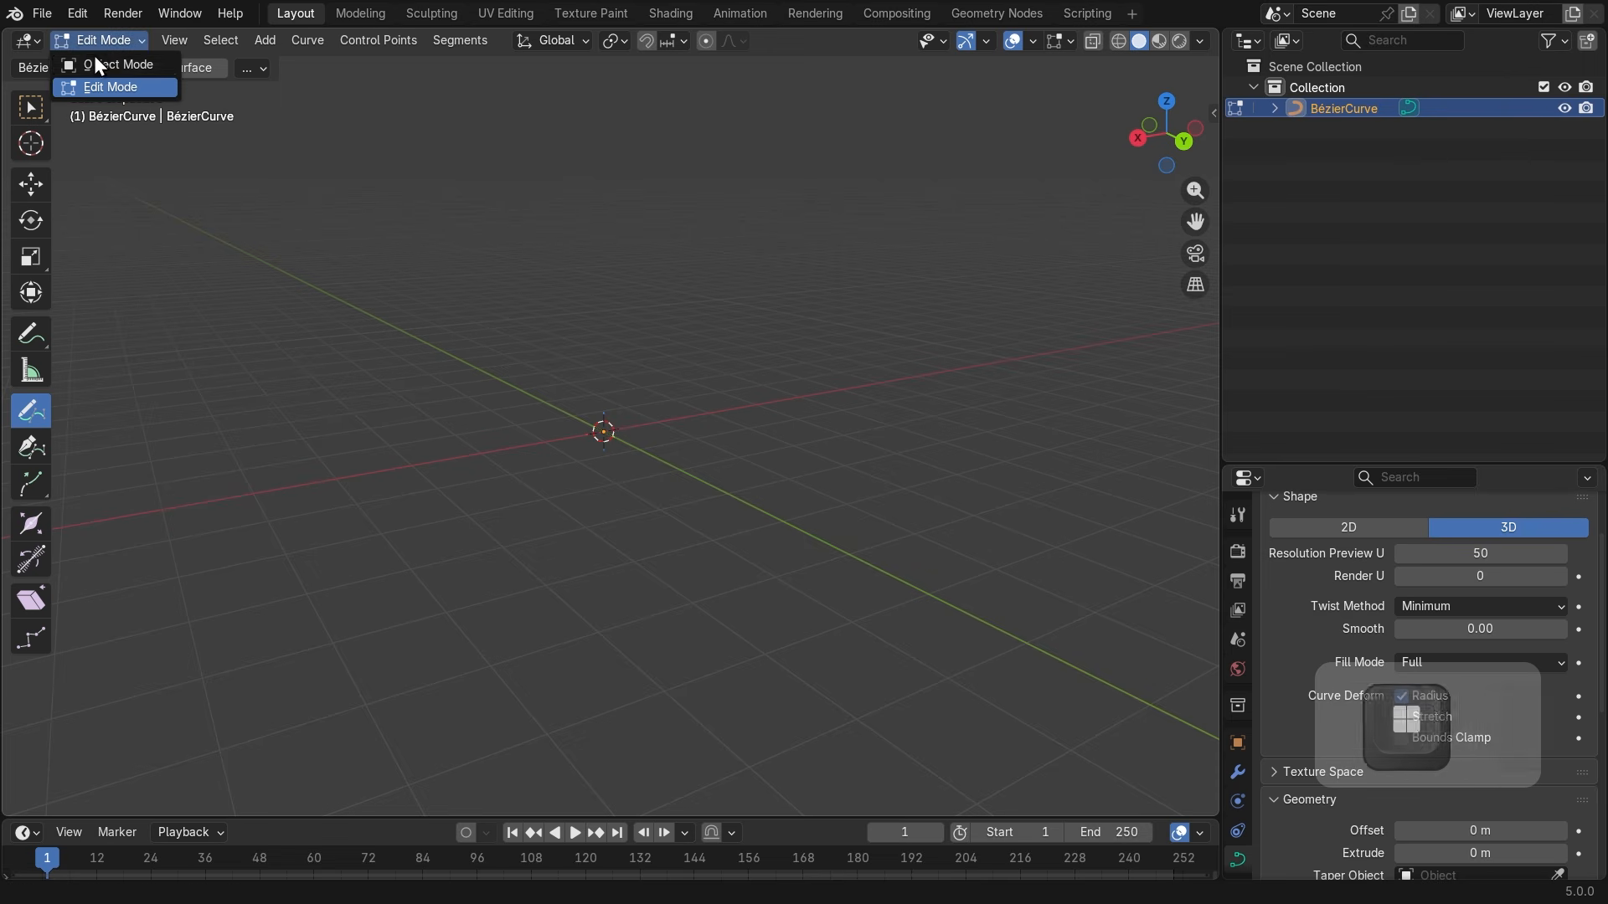
left_click(97, 57)
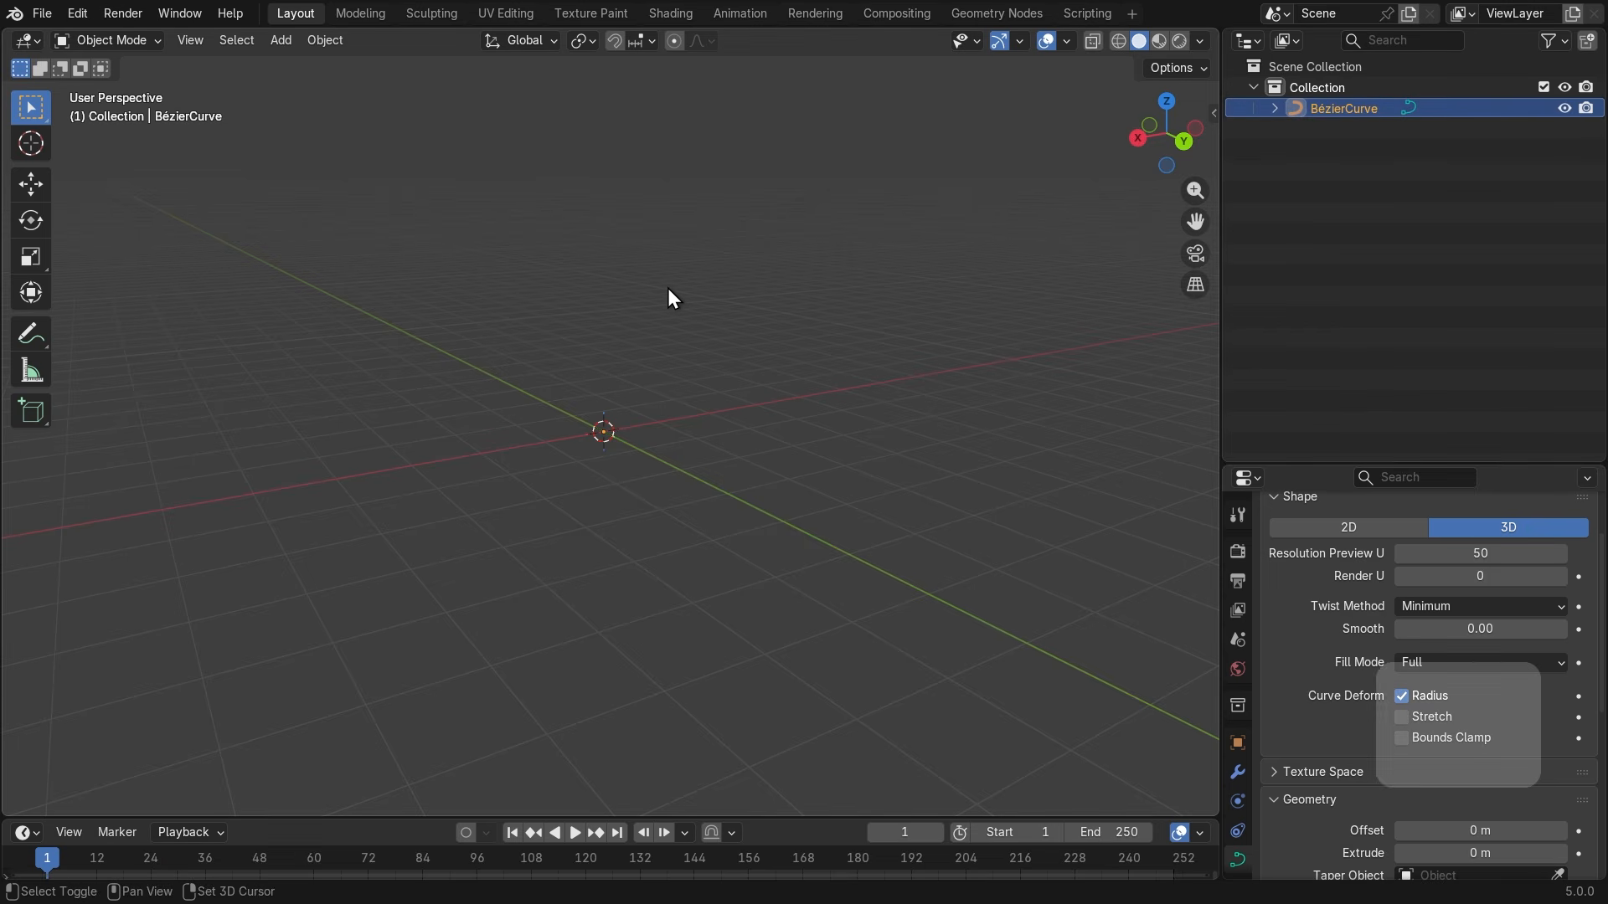
Add a mesh plane at the 3D cursor and scale it up into a large flat surface.
key("shift+a")
mouse_move(667, 288)
left_click(752, 289)
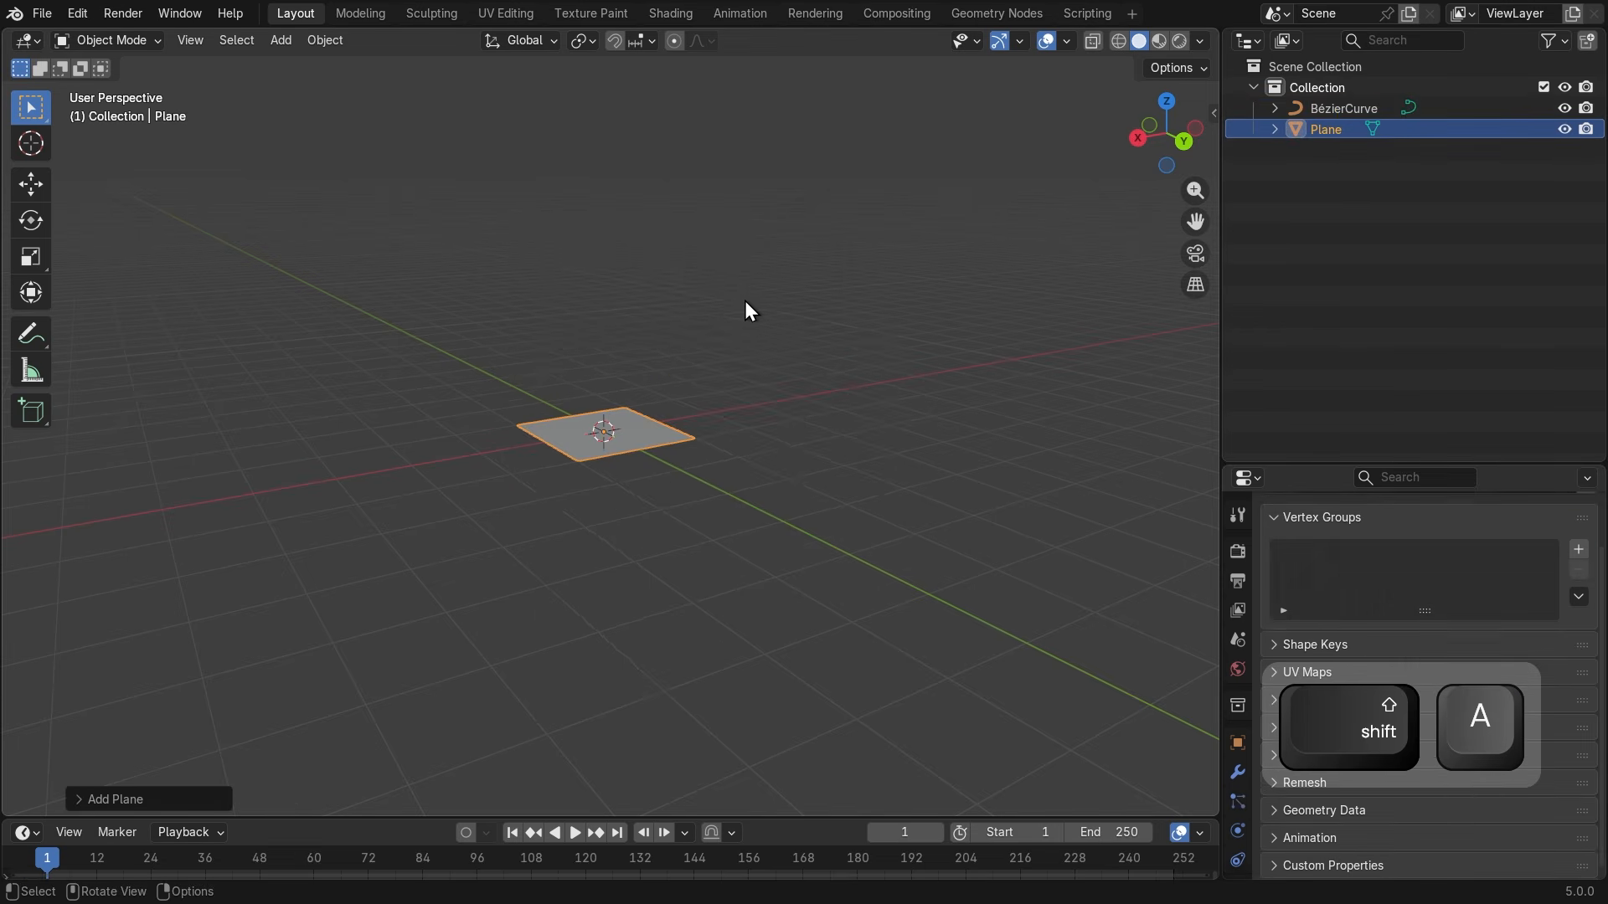
key("s")
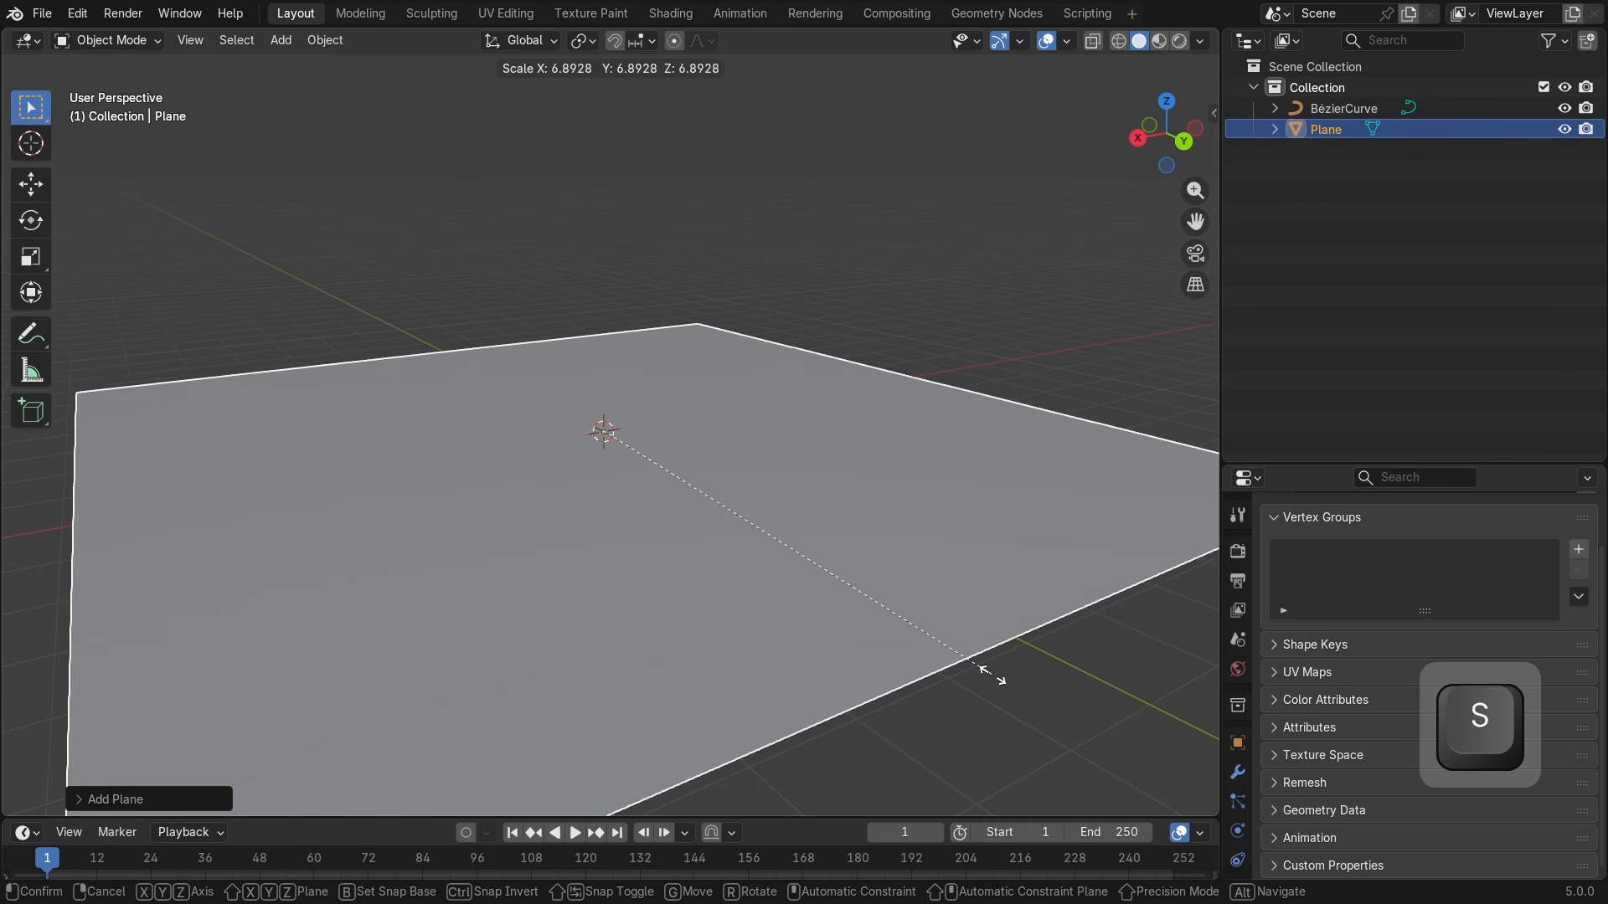
left_click(691, 593)
middle_click_drag(691, 592, 782, 610)
key("ctrl+z")
key("s")
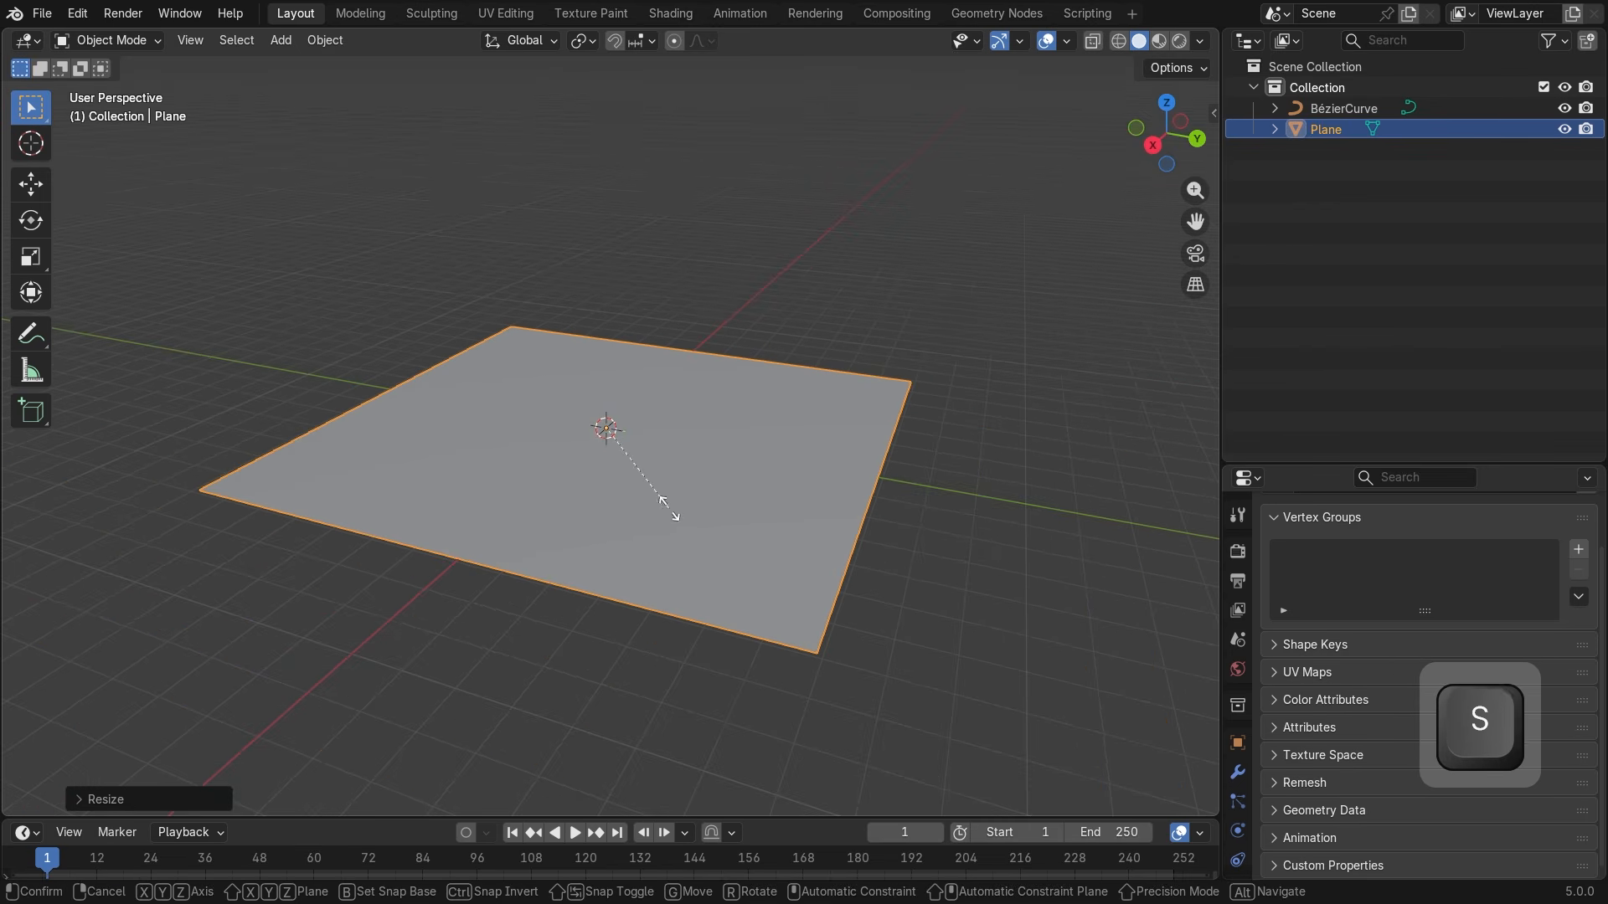
left_click(726, 553)
middle_click_drag(726, 554, 530, 471)
Select the BézierCurve object instead of the plane and enter Edit Mode on it.
left_click(111, 45)
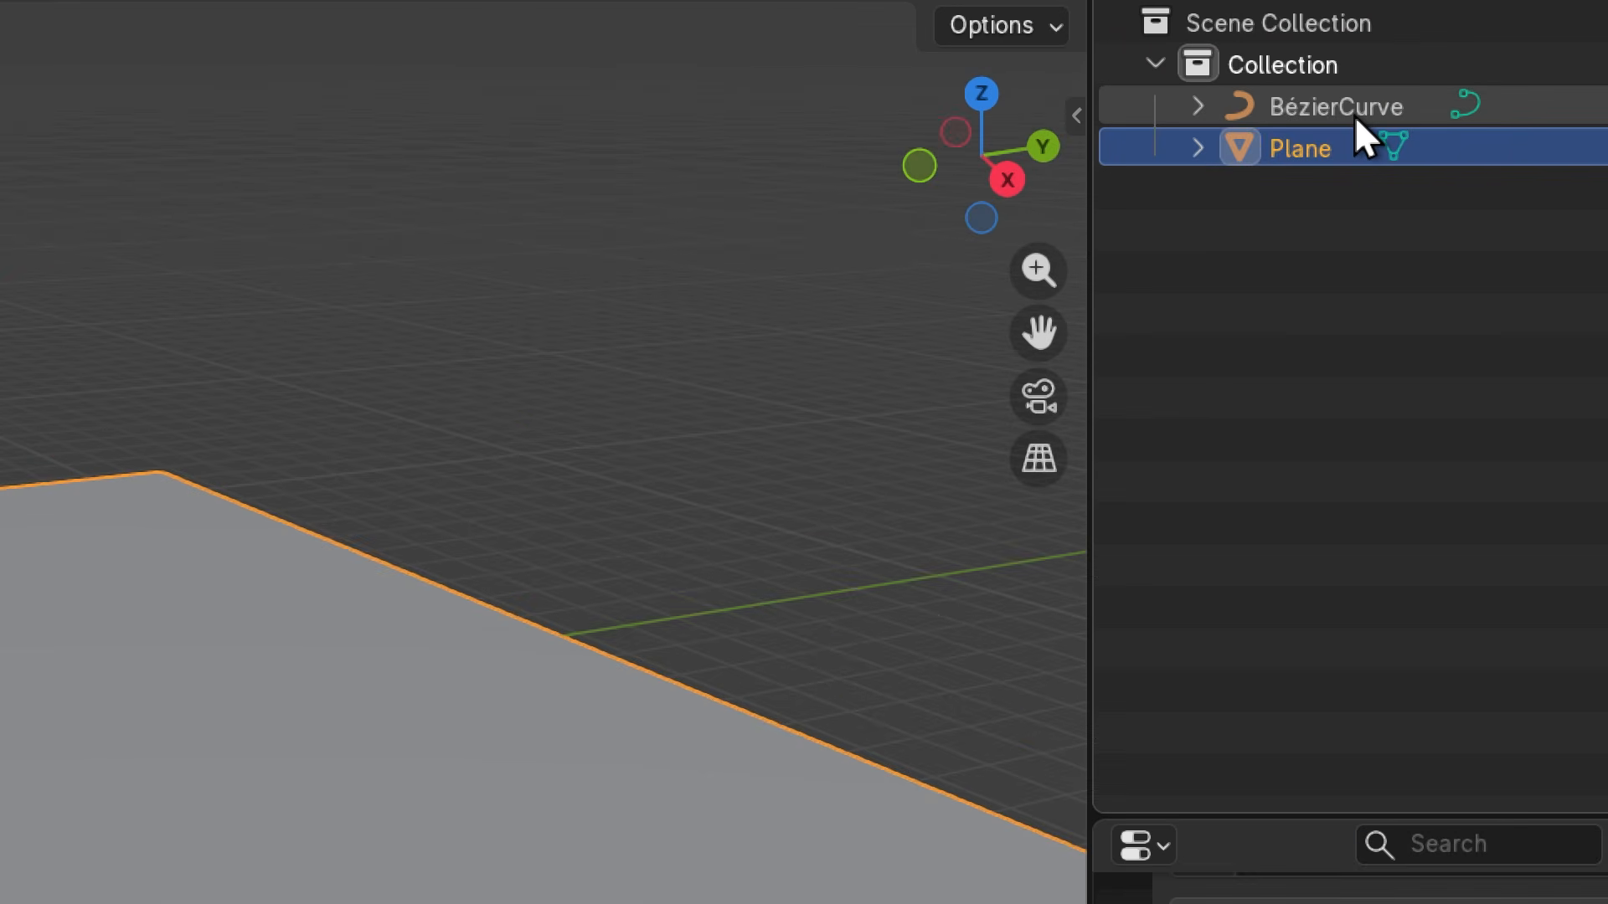
key("super+minus")
left_click(1353, 111)
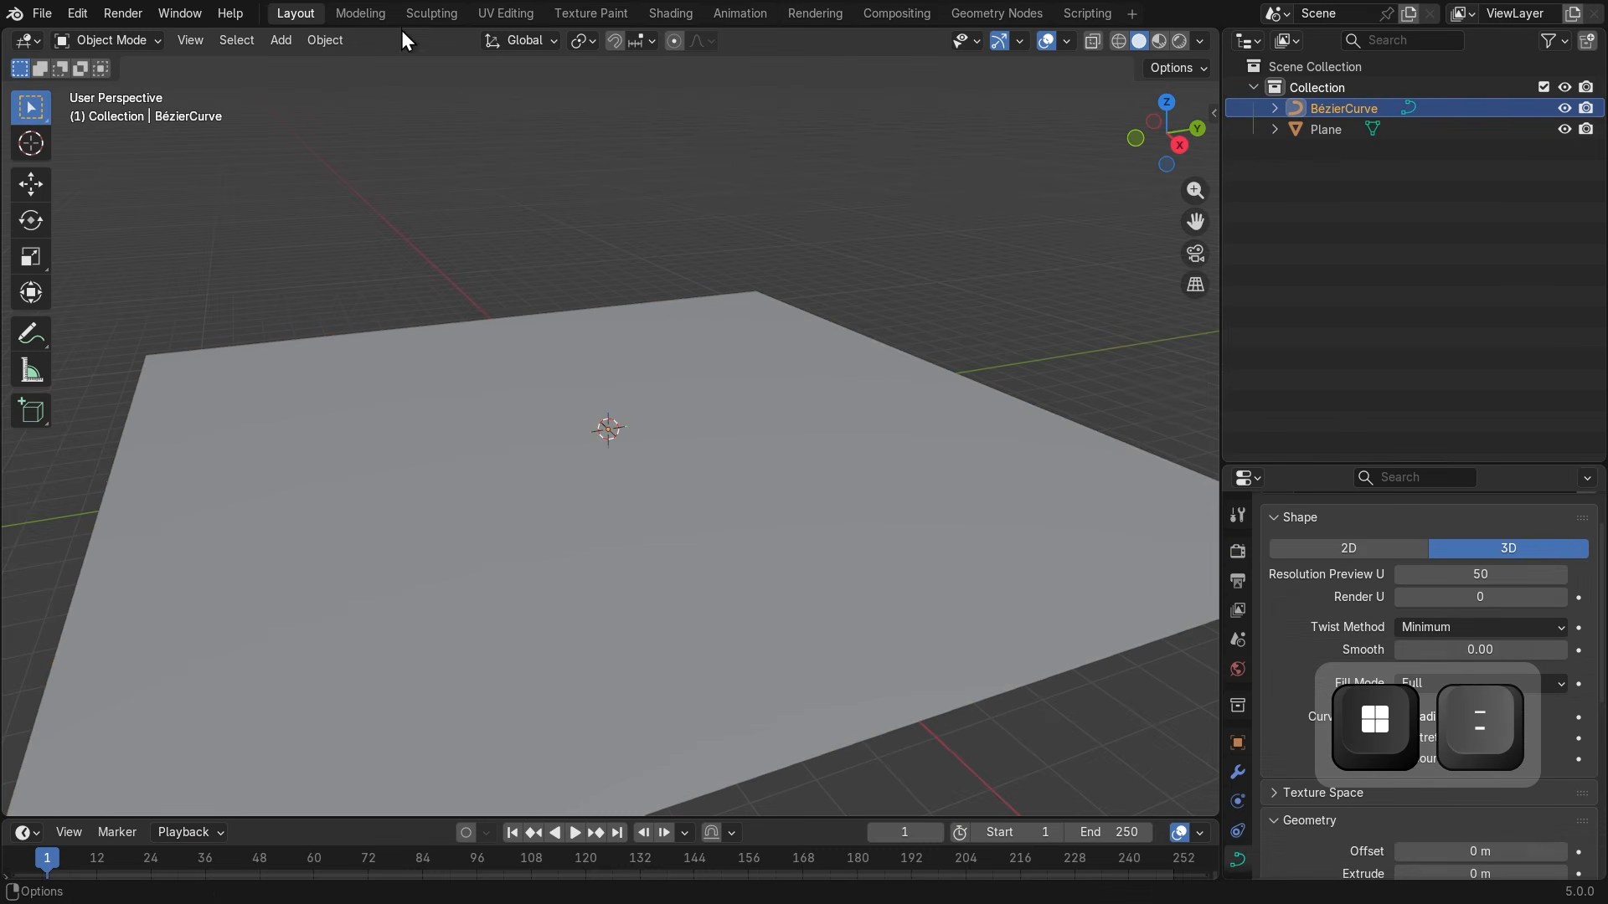
left_click(134, 43)
left_click(121, 80)
Try drawing a wavy freehand curve across the plane with Cursor depth, inspect it from a low angle and undo it.
middle_click_drag(385, 177, 730, 480)
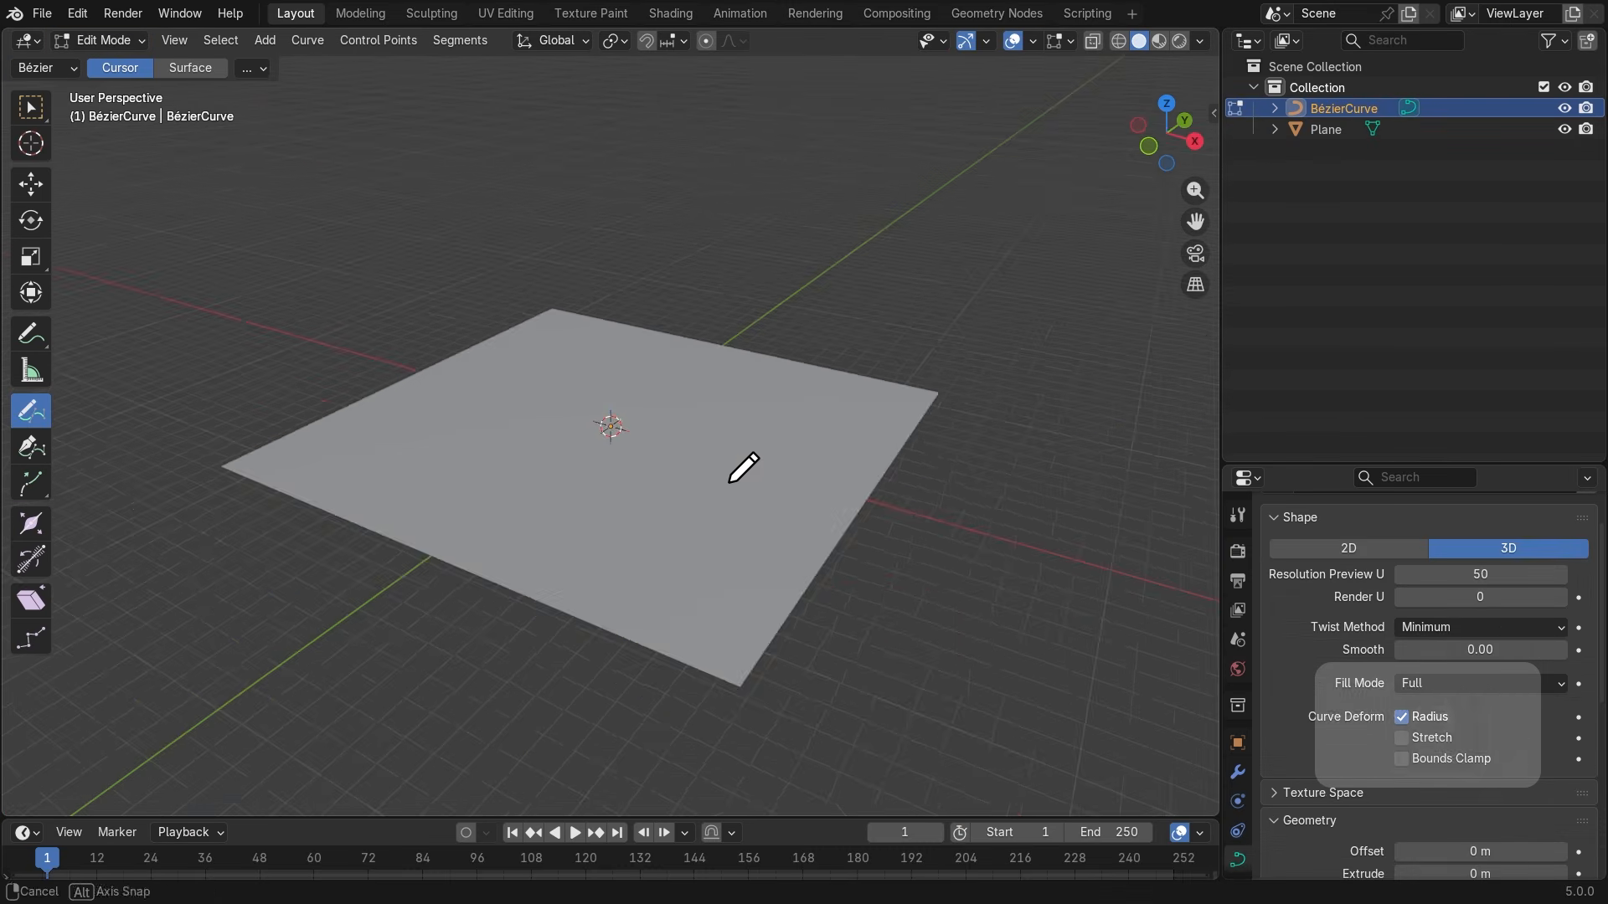
scroll(695, 474, "up", 2)
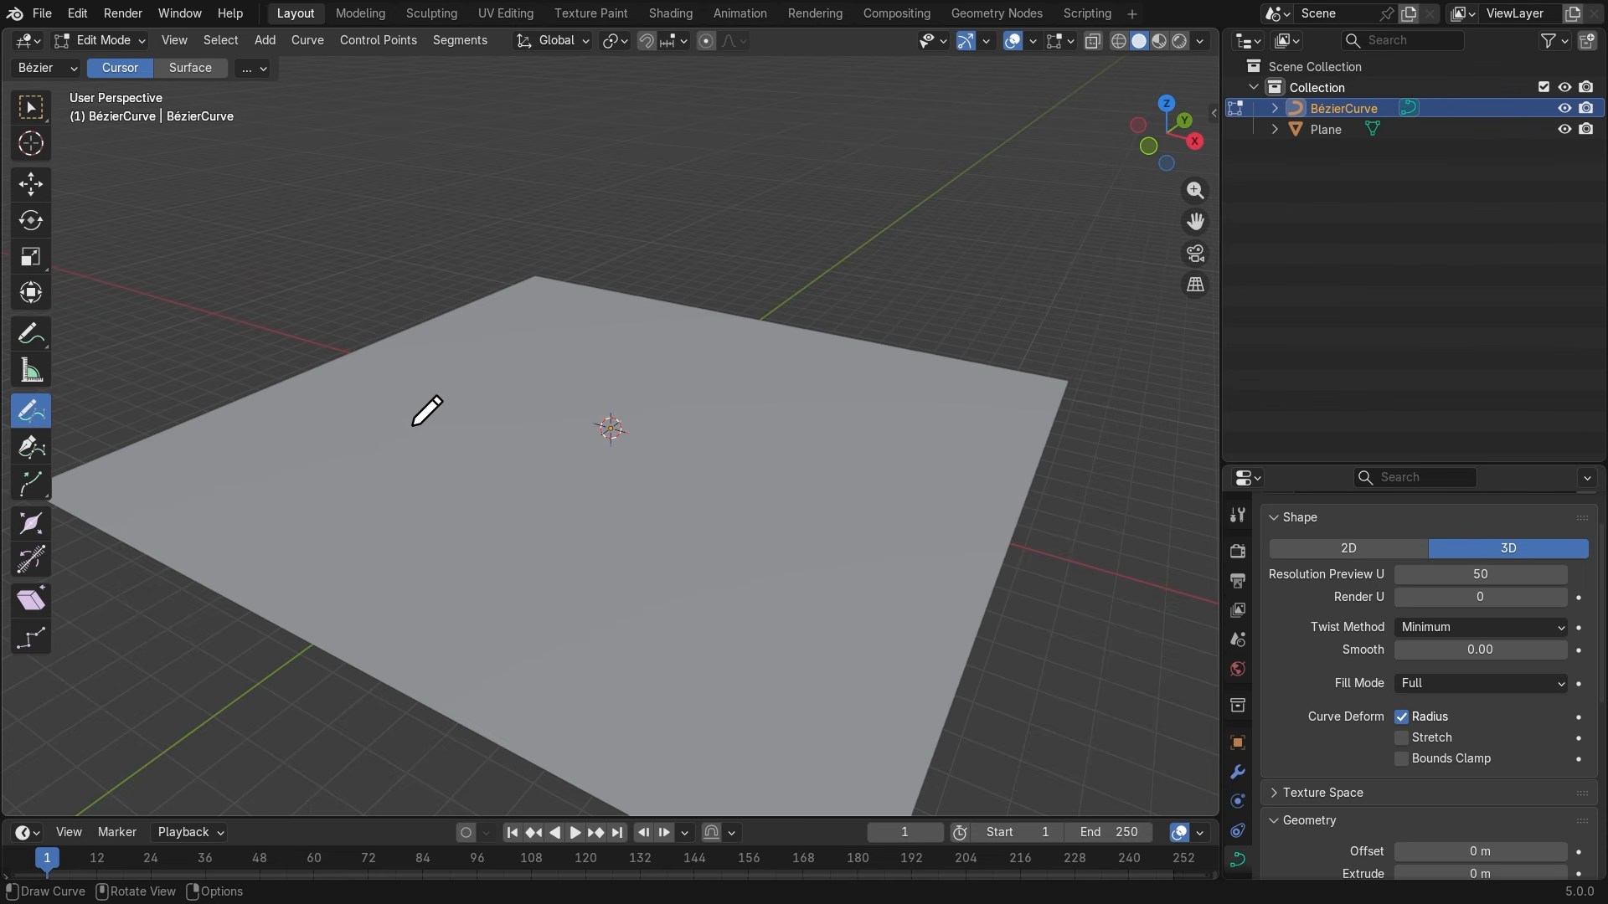
middle_click_drag(428, 410, 603, 435)
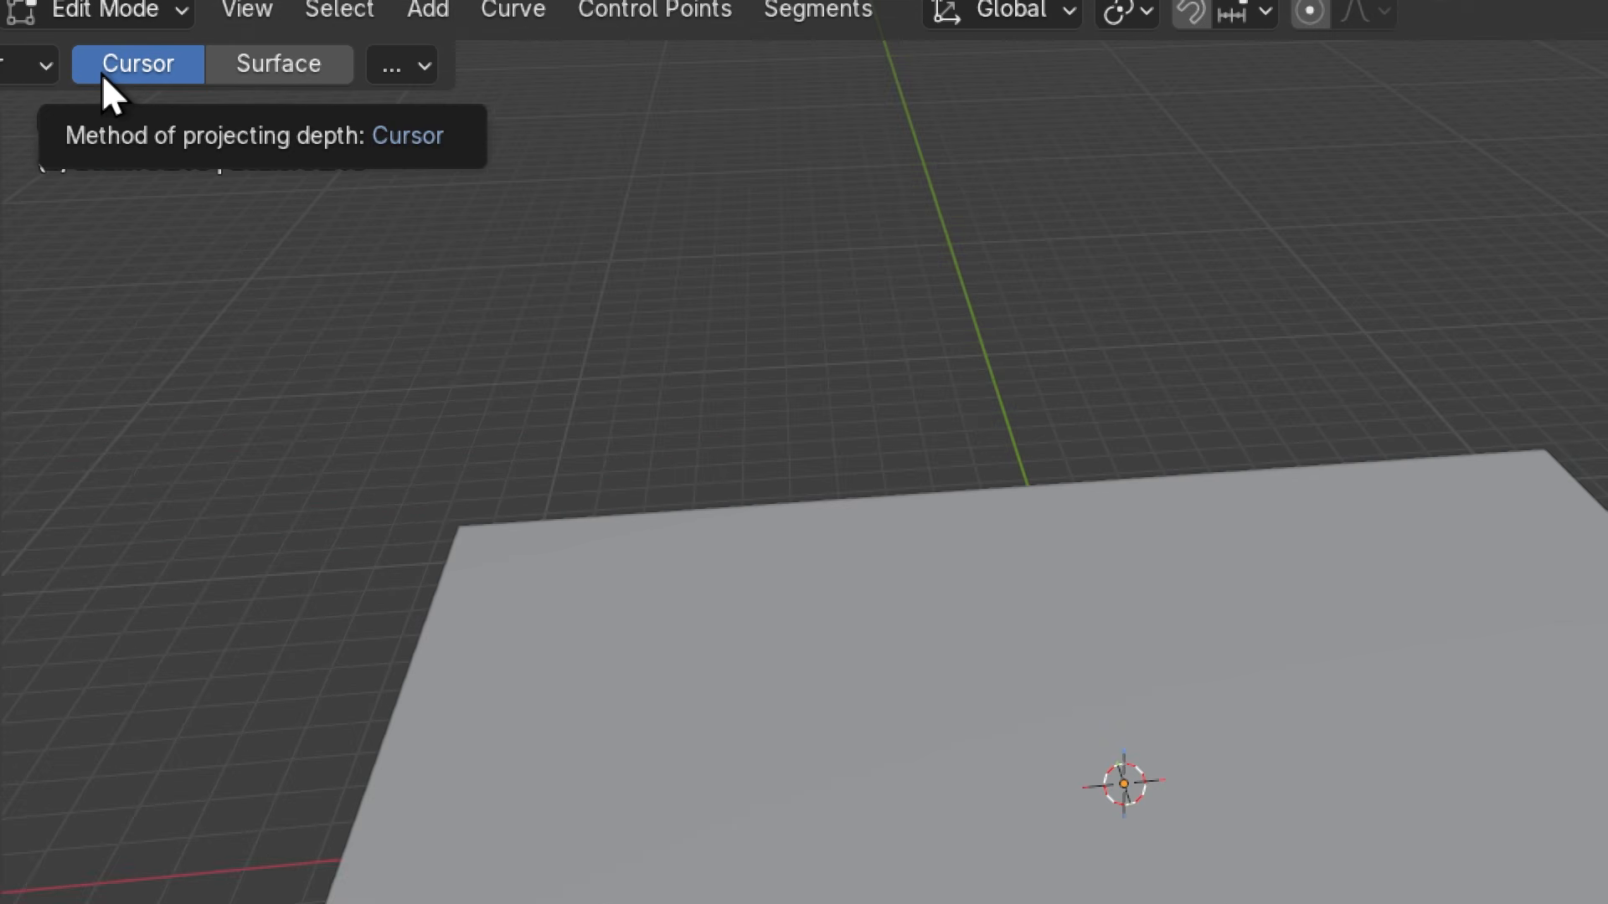
key("super+minus")
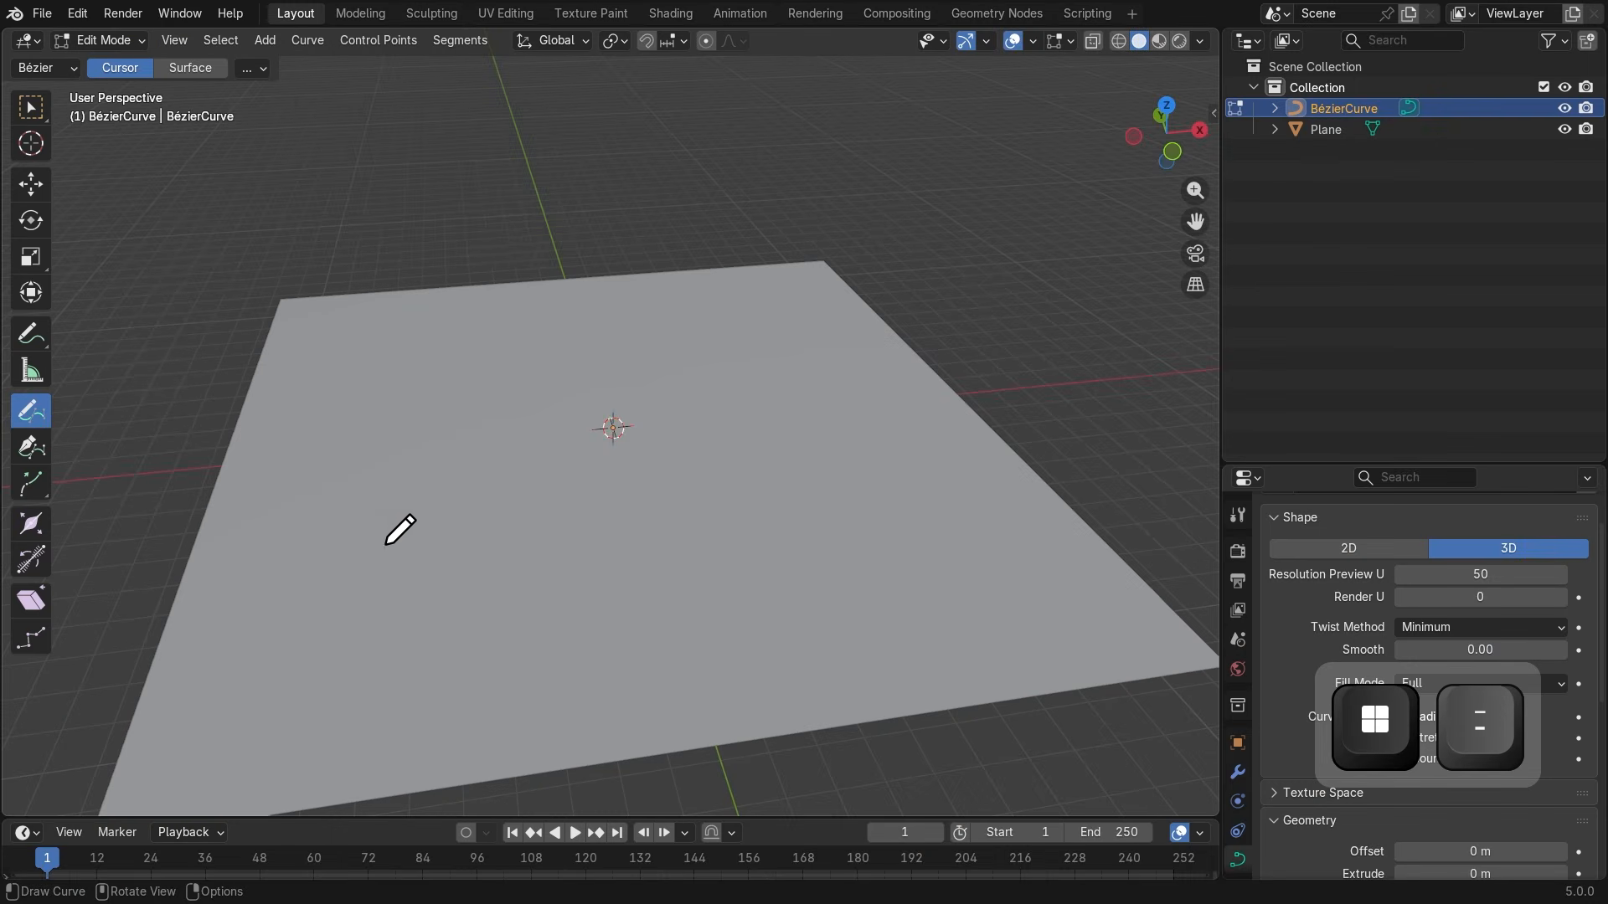
mouse_move(225, 431)
left_mouse_down()
mouse_move(563, 356)
mouse_move(931, 390)
left_mouse_up()
middle_click_drag(903, 459, 916, 510)
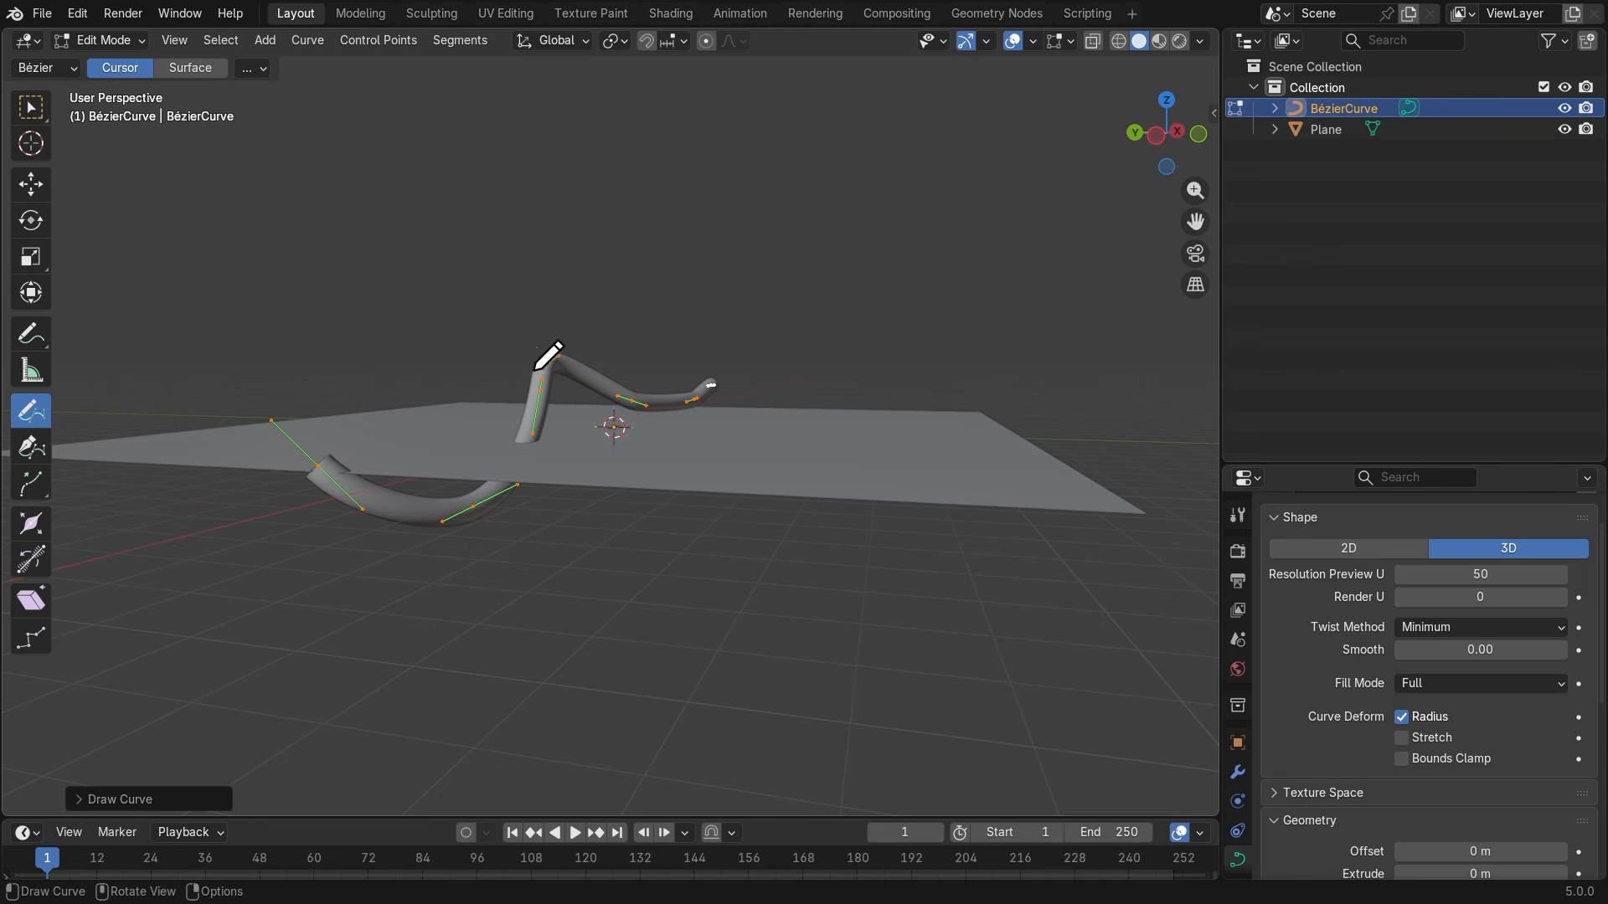
key("ctrl+z")
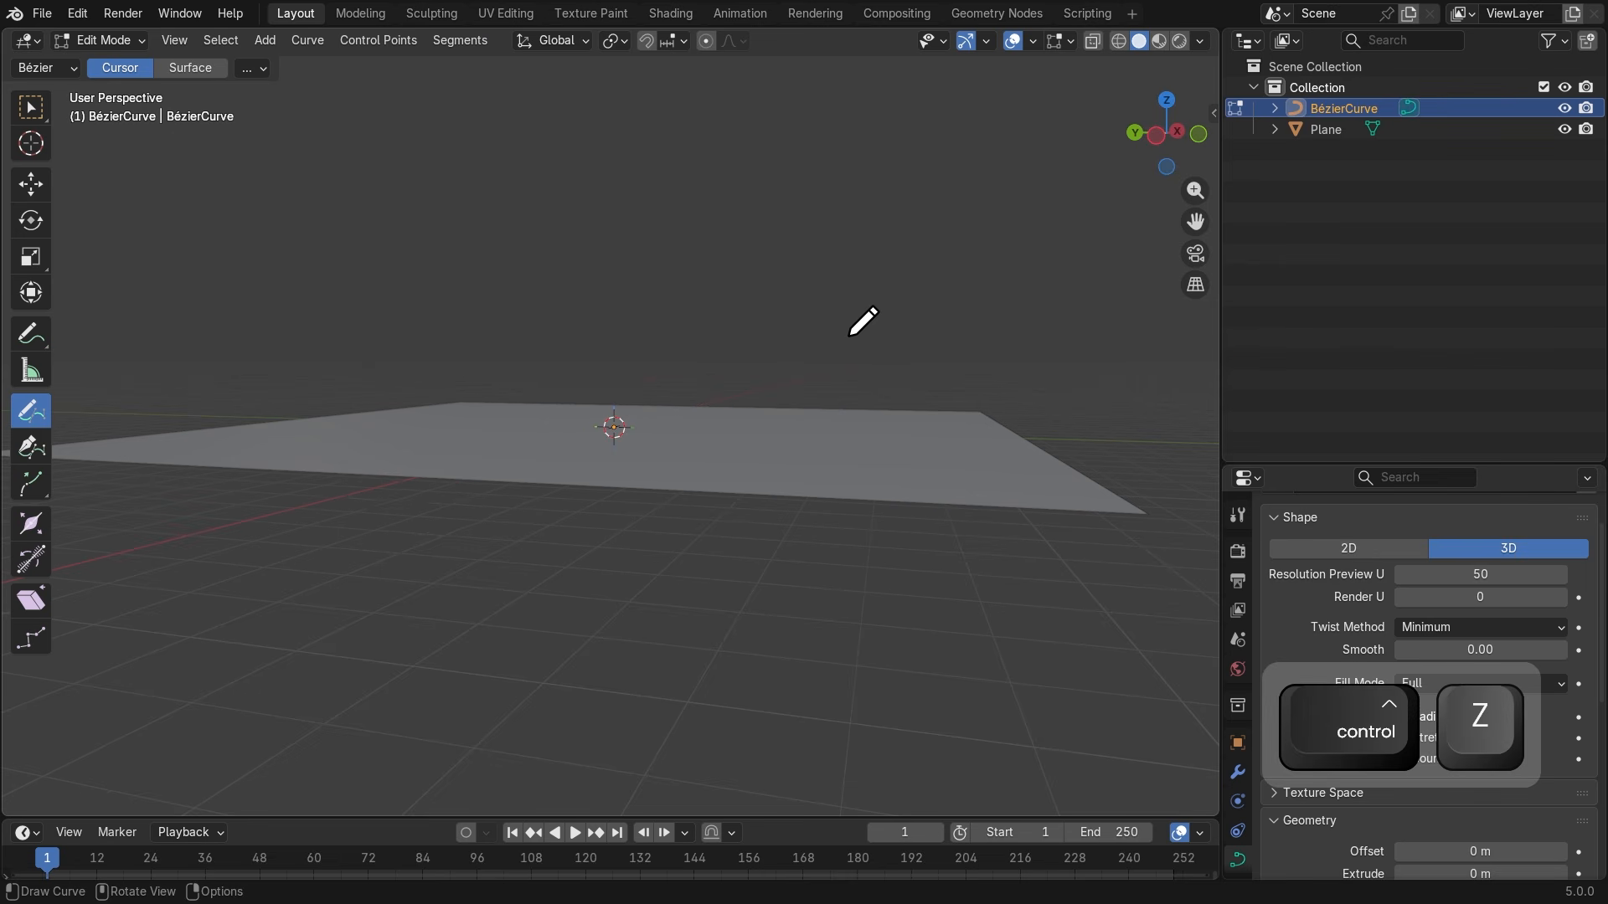
middle_click_drag(850, 331, 681, 427)
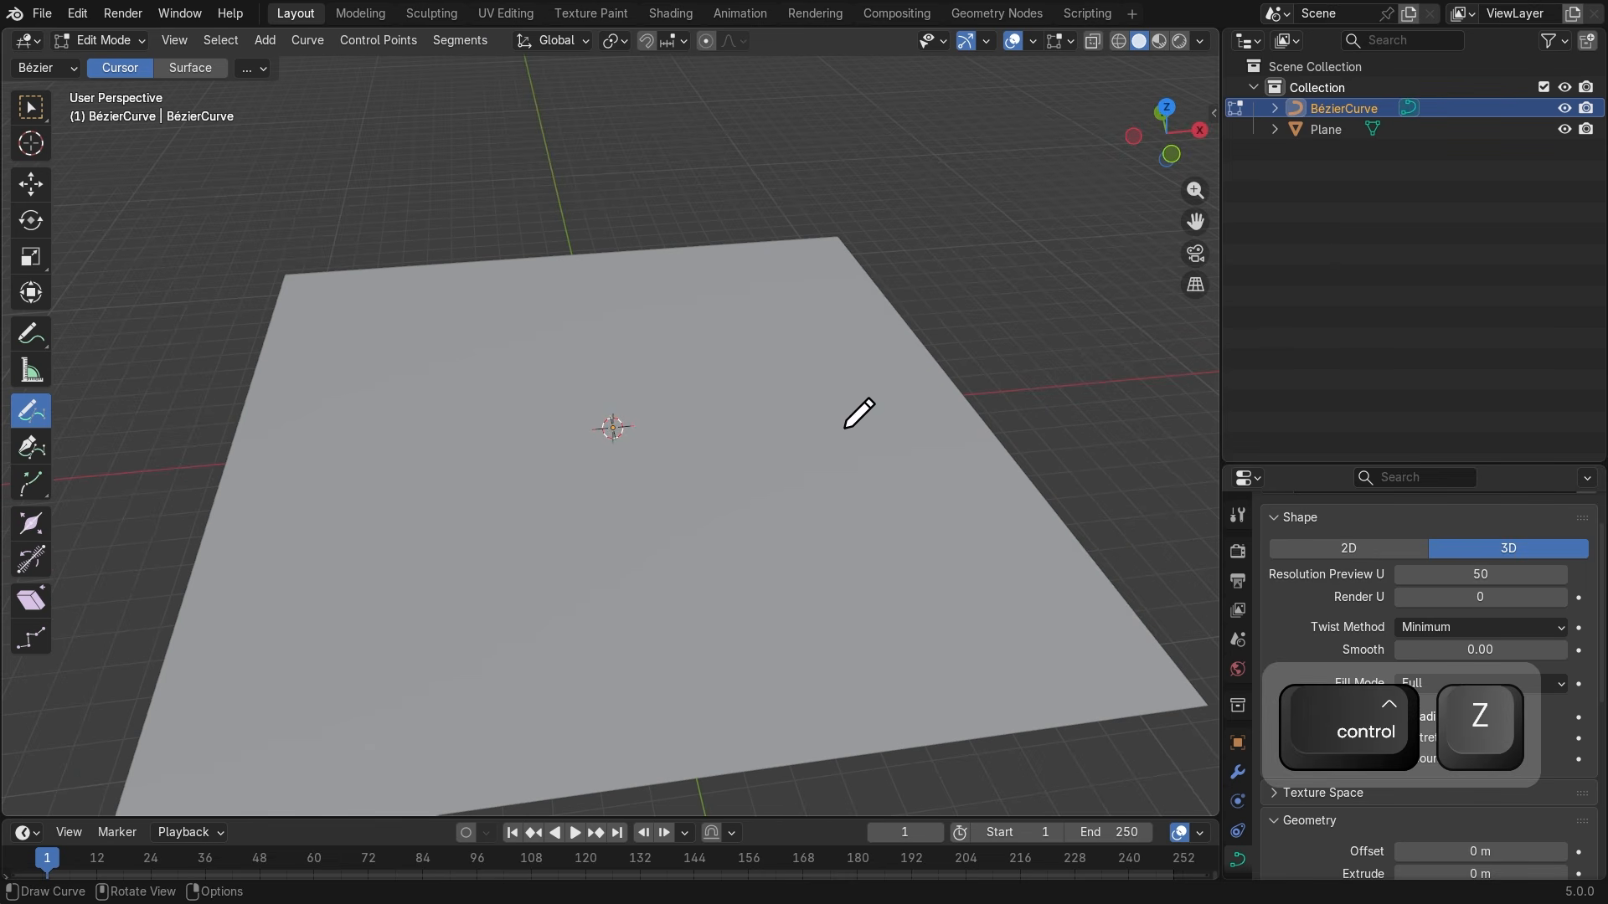
Set the Draw tool's depth projection to Surface and draw a wavy freehand curve across the width of the plane.
middle_click_drag(732, 485, 720, 455)
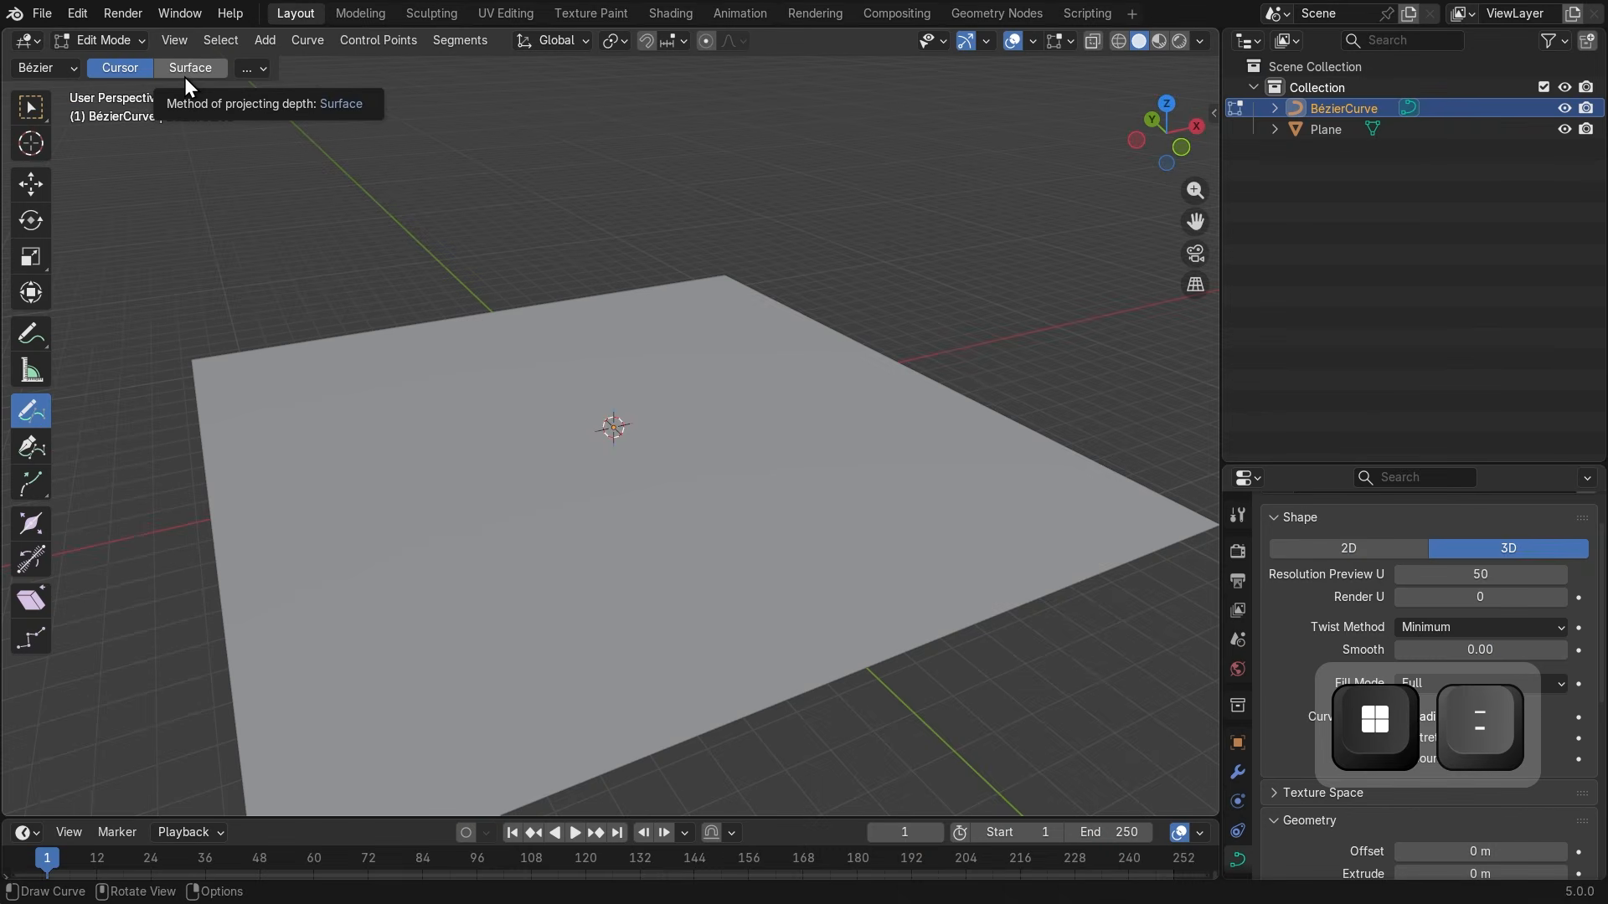
left_click(186, 71)
middle_click_drag(424, 294, 456, 352)
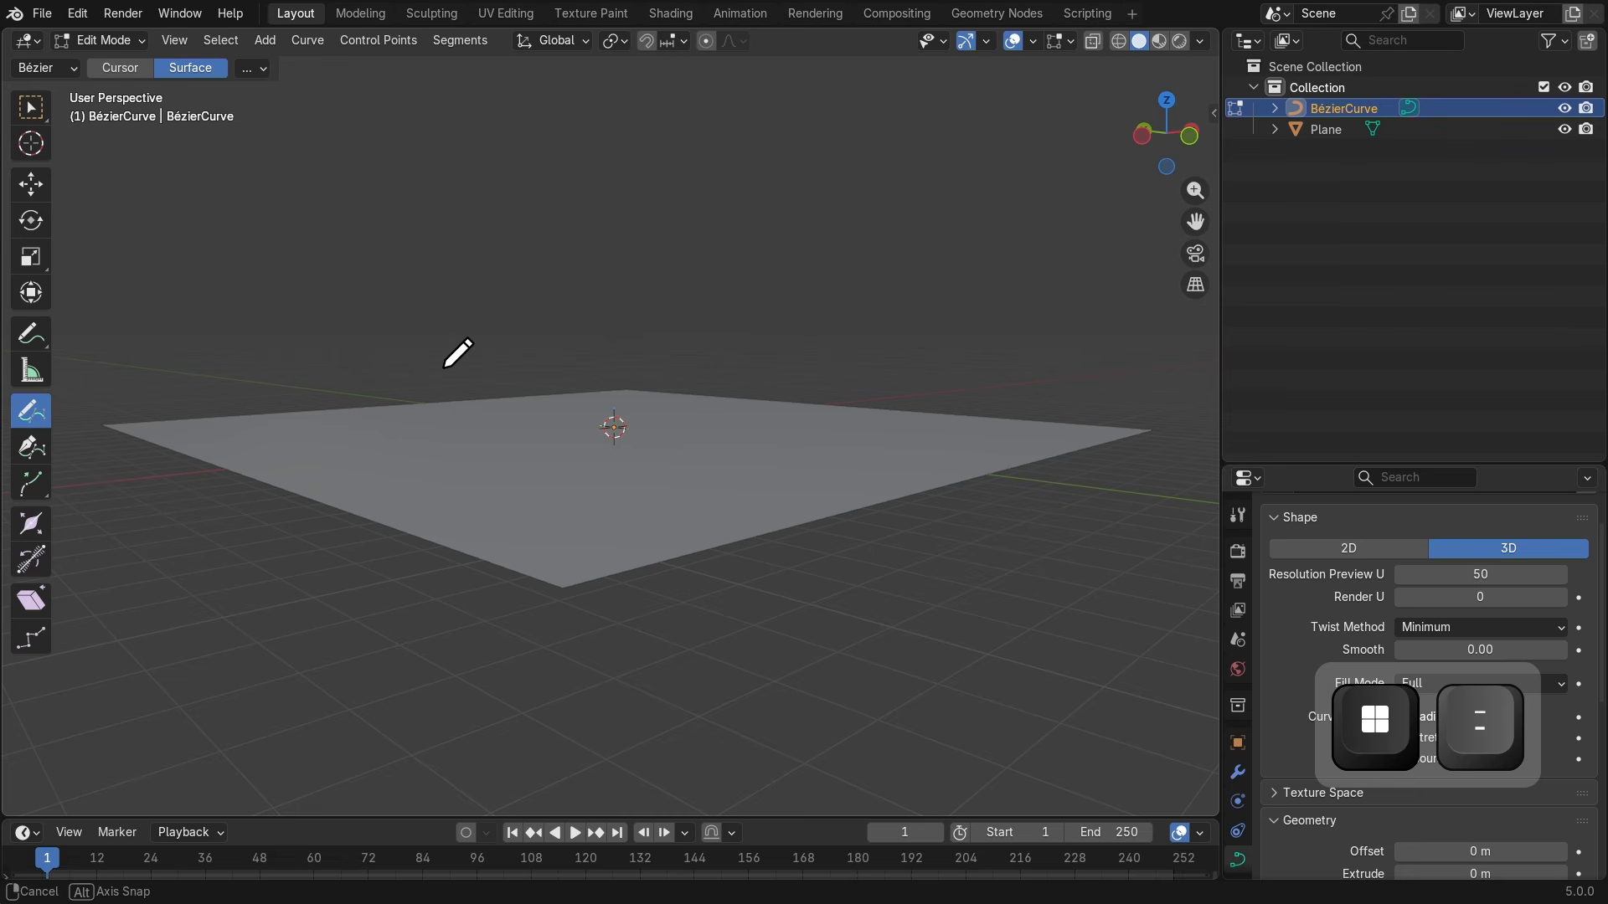
middle_click_drag(944, 445, 867, 482)
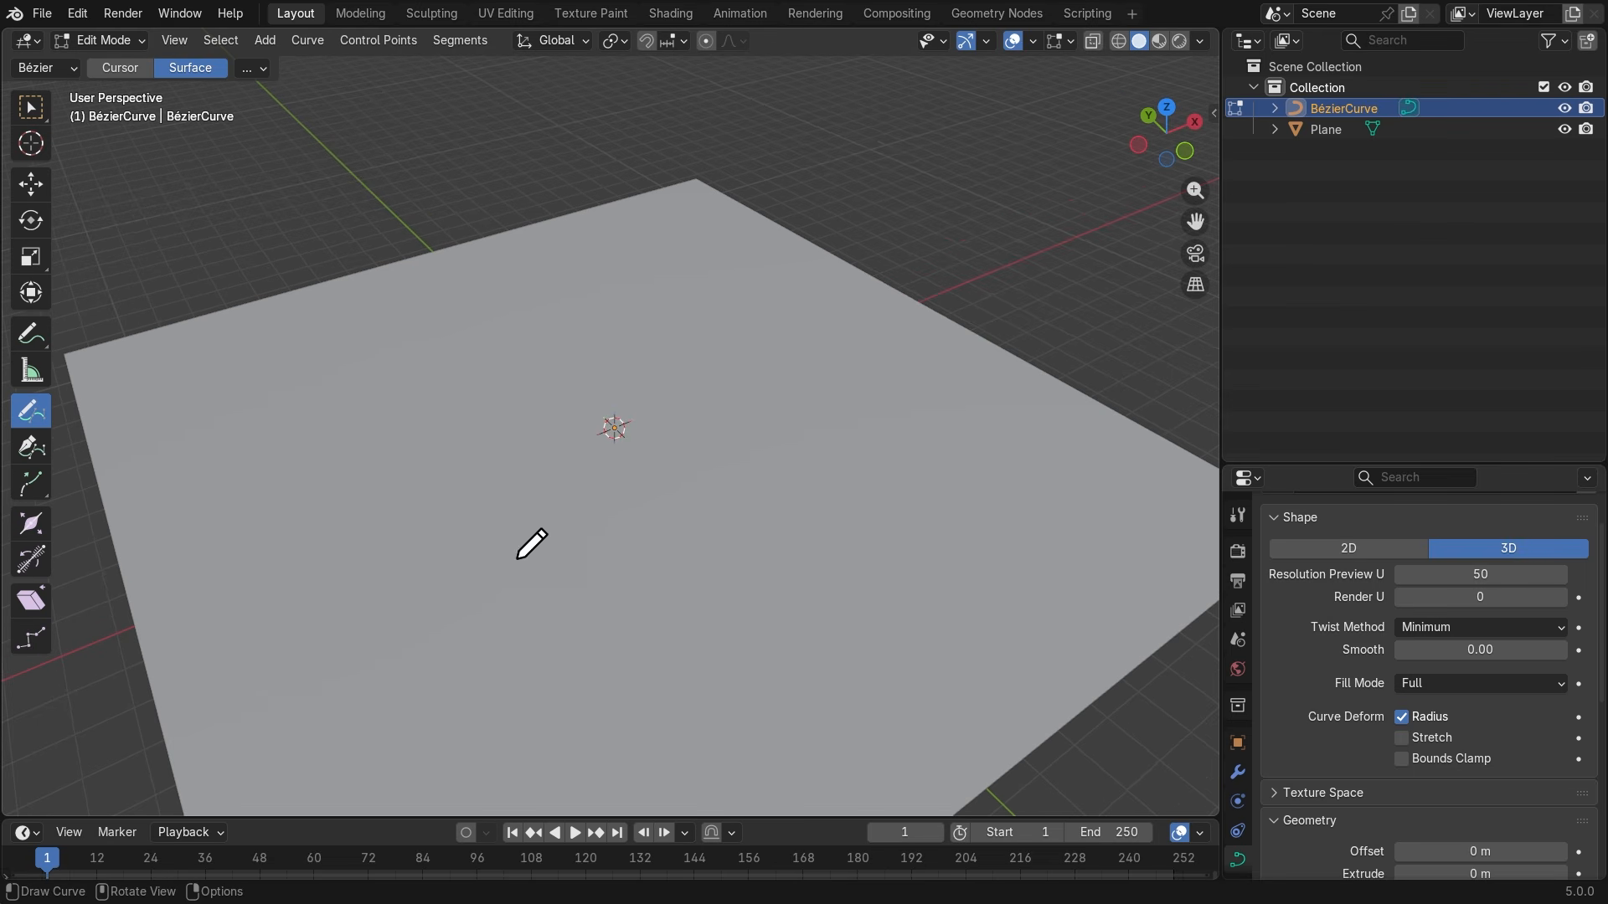
middle_click_drag(926, 531, 861, 485)
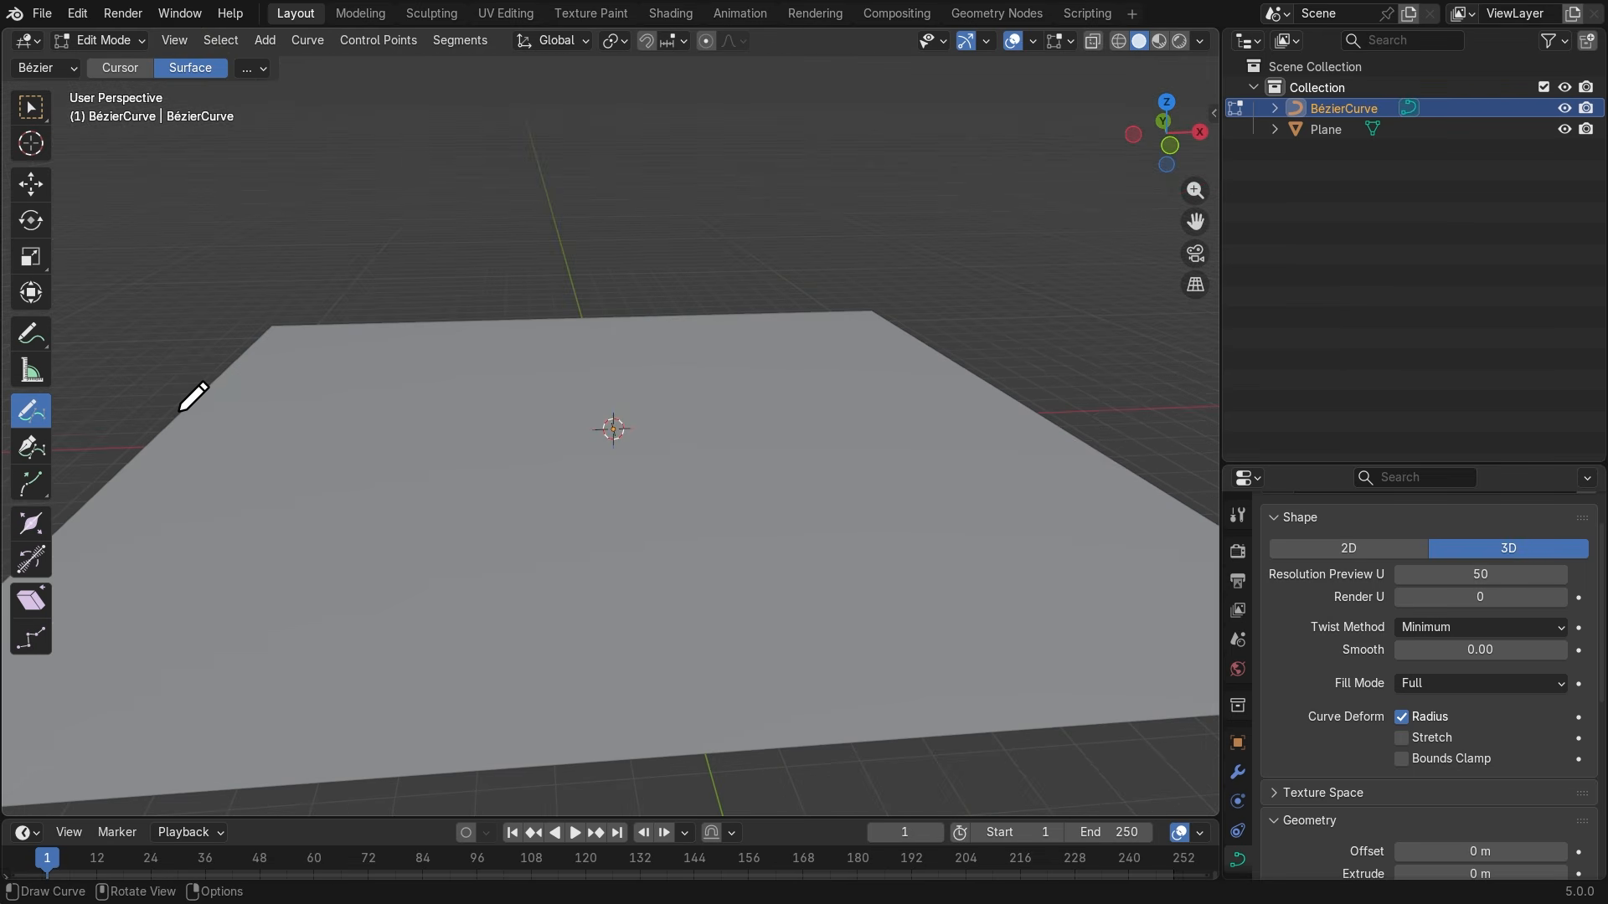
mouse_move(183, 413)
left_mouse_down()
mouse_move(237, 432)
mouse_move(373, 380)
mouse_move(492, 374)
mouse_move(638, 453)
mouse_move(953, 341)
left_mouse_up()
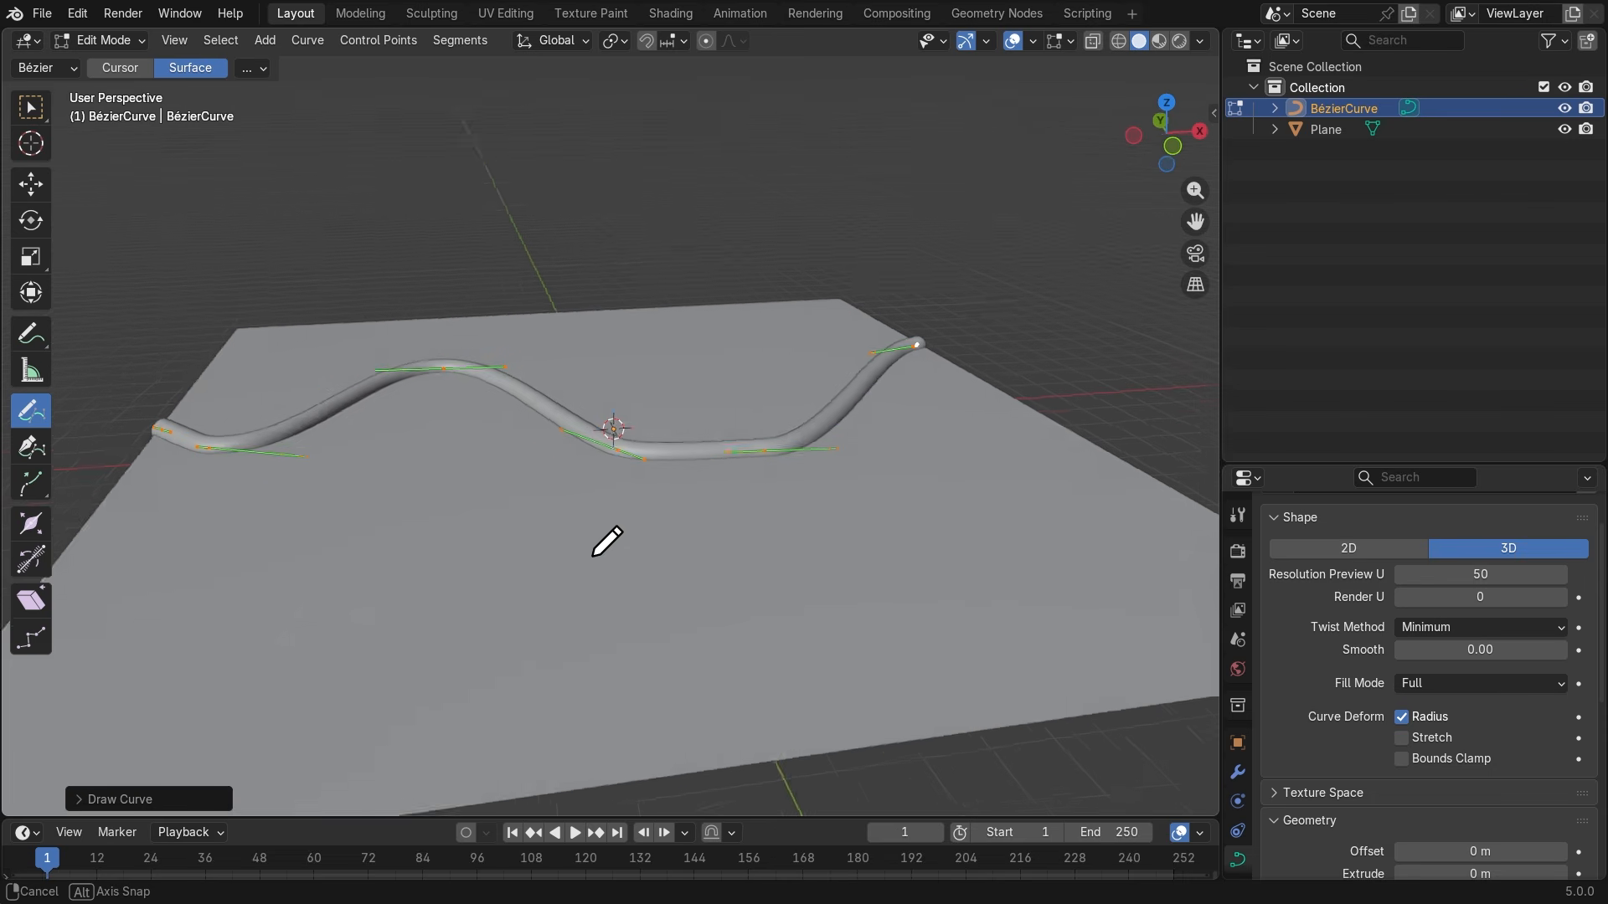
Examine from low and close angles how the drawn tube lies along the plane's surface.
mouse_move(598, 553)
middle_mouse_down()
mouse_move(737, 551)
mouse_move(846, 502)
mouse_move(897, 513)
mouse_move(847, 538)
mouse_move(679, 558)
mouse_move(276, 500)
middle_mouse_up()
scroll(574, 650, "up", 3)
mouse_move(615, 675)
middle_mouse_down()
mouse_move(631, 671)
mouse_move(628, 649)
middle_mouse_up()
middle_click_drag(667, 489, 649, 595)
middle_click_drag(449, 722, 469, 720)
scroll(469, 720, "up", 1)
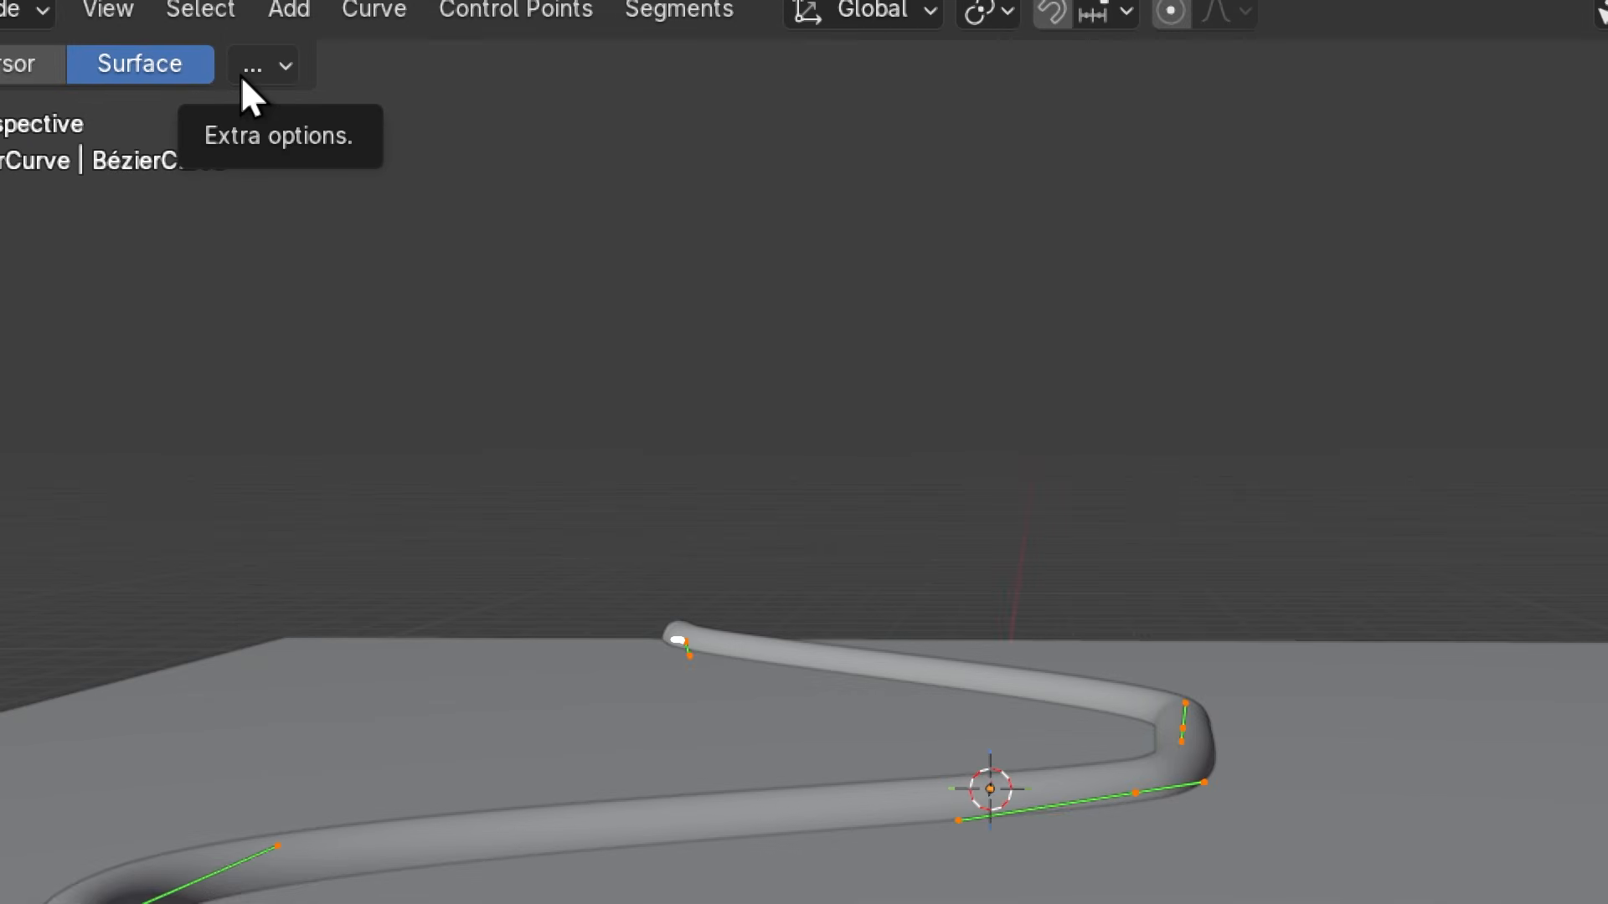
Review the Draw tool's extra options, such as Tolerance, Taper, Radius and Offset, and view the whole curve on the plane.
left_click(260, 70)
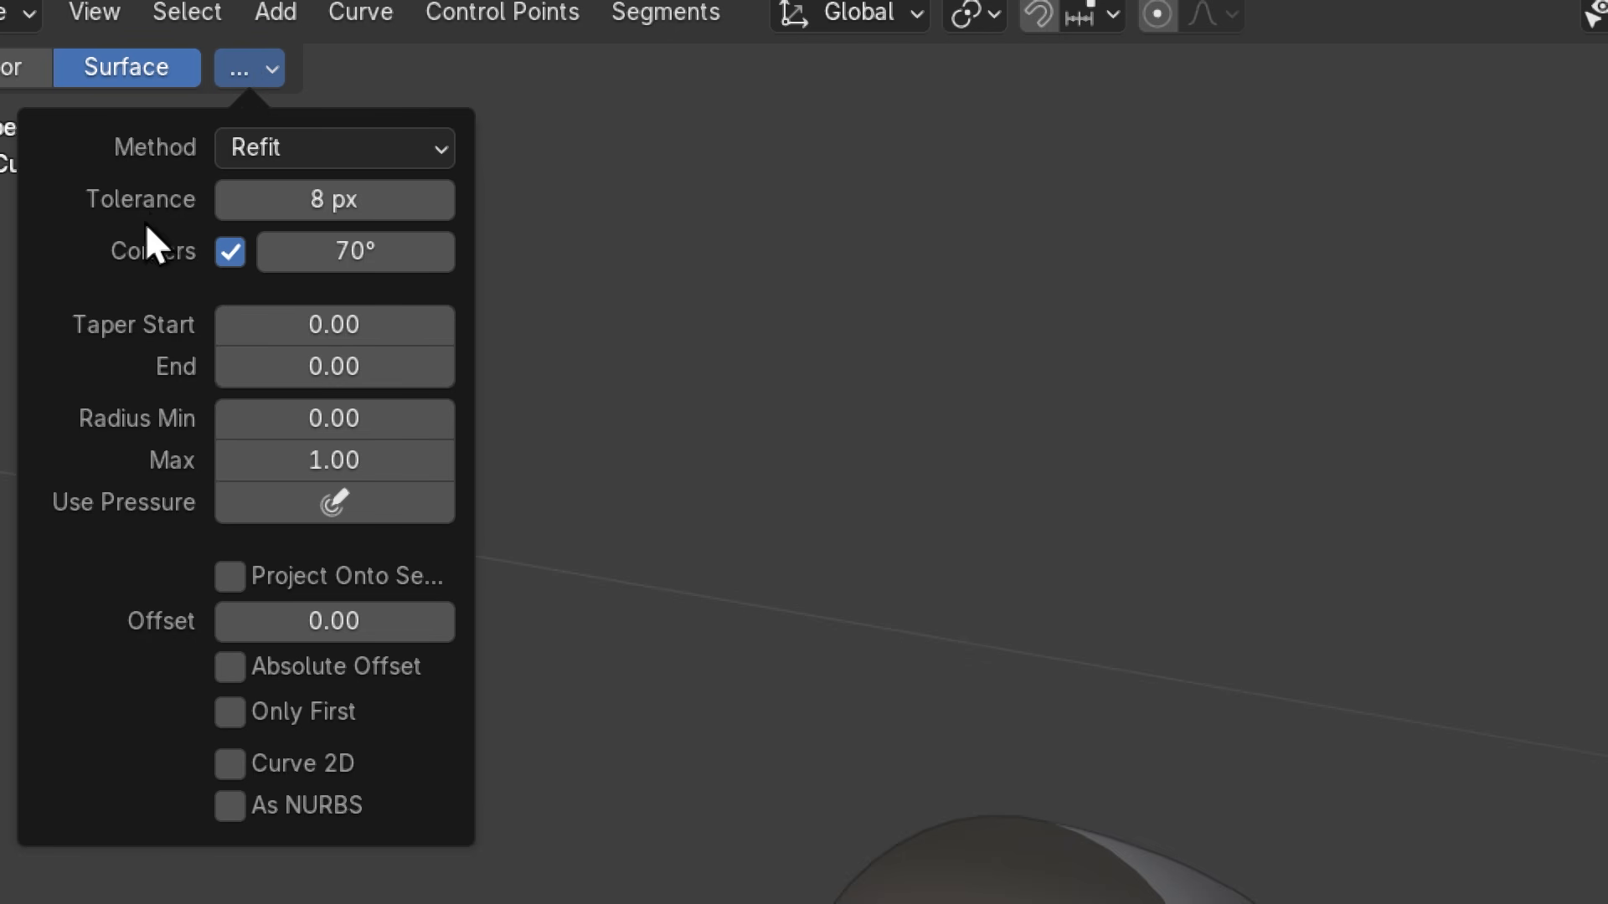
key("super+minus")
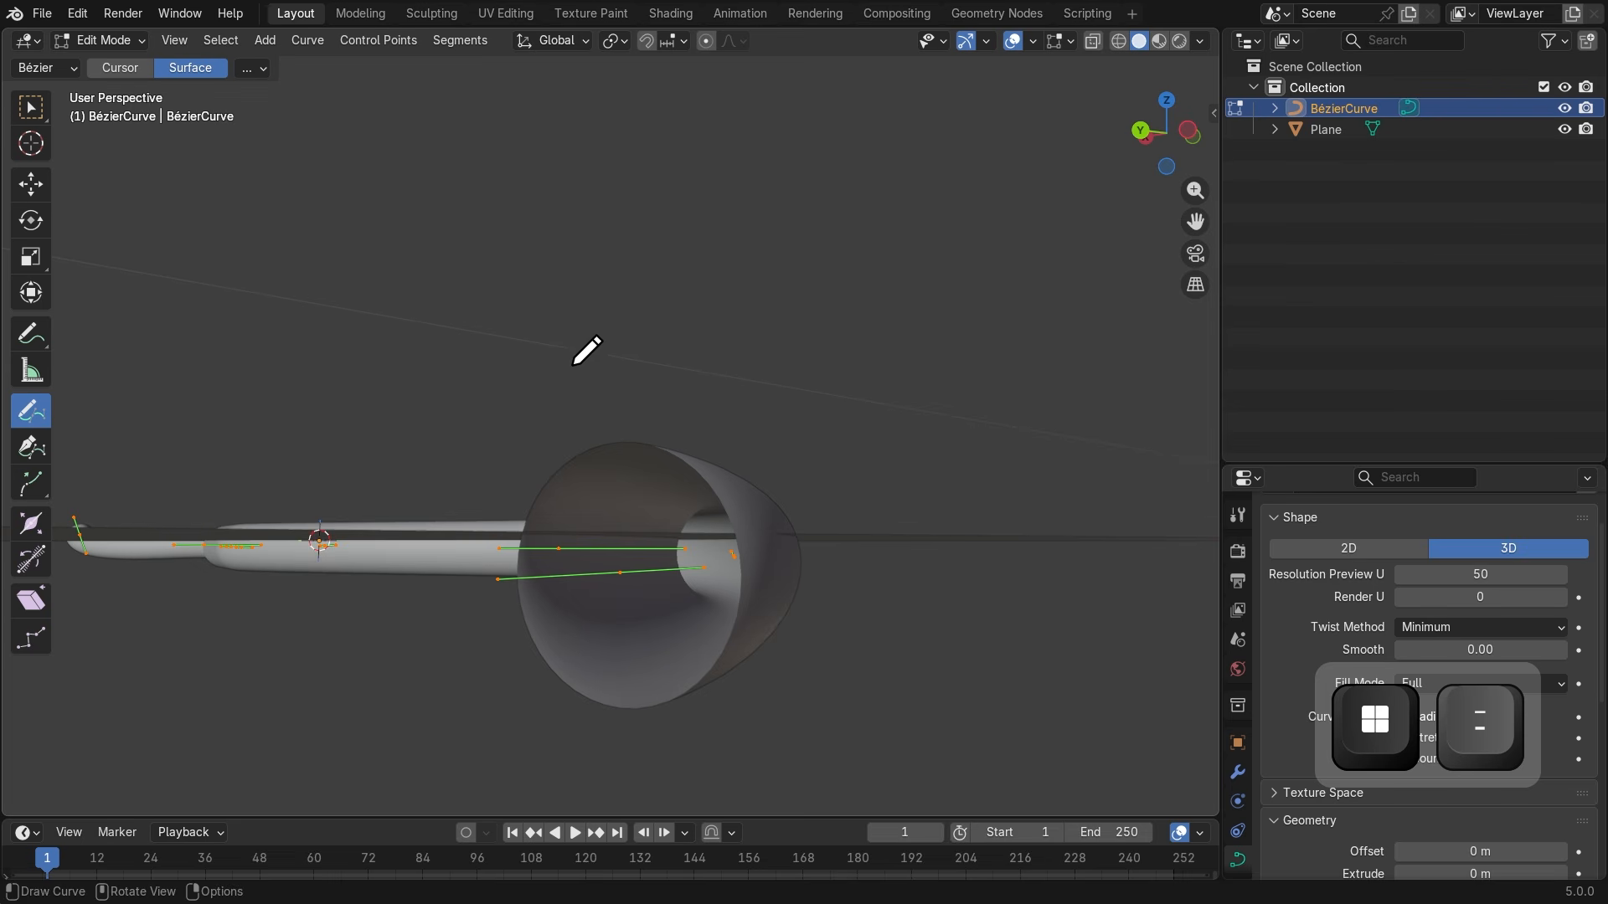
middle_click_drag(710, 369, 456, 513)
scroll(645, 430, "down", 3)
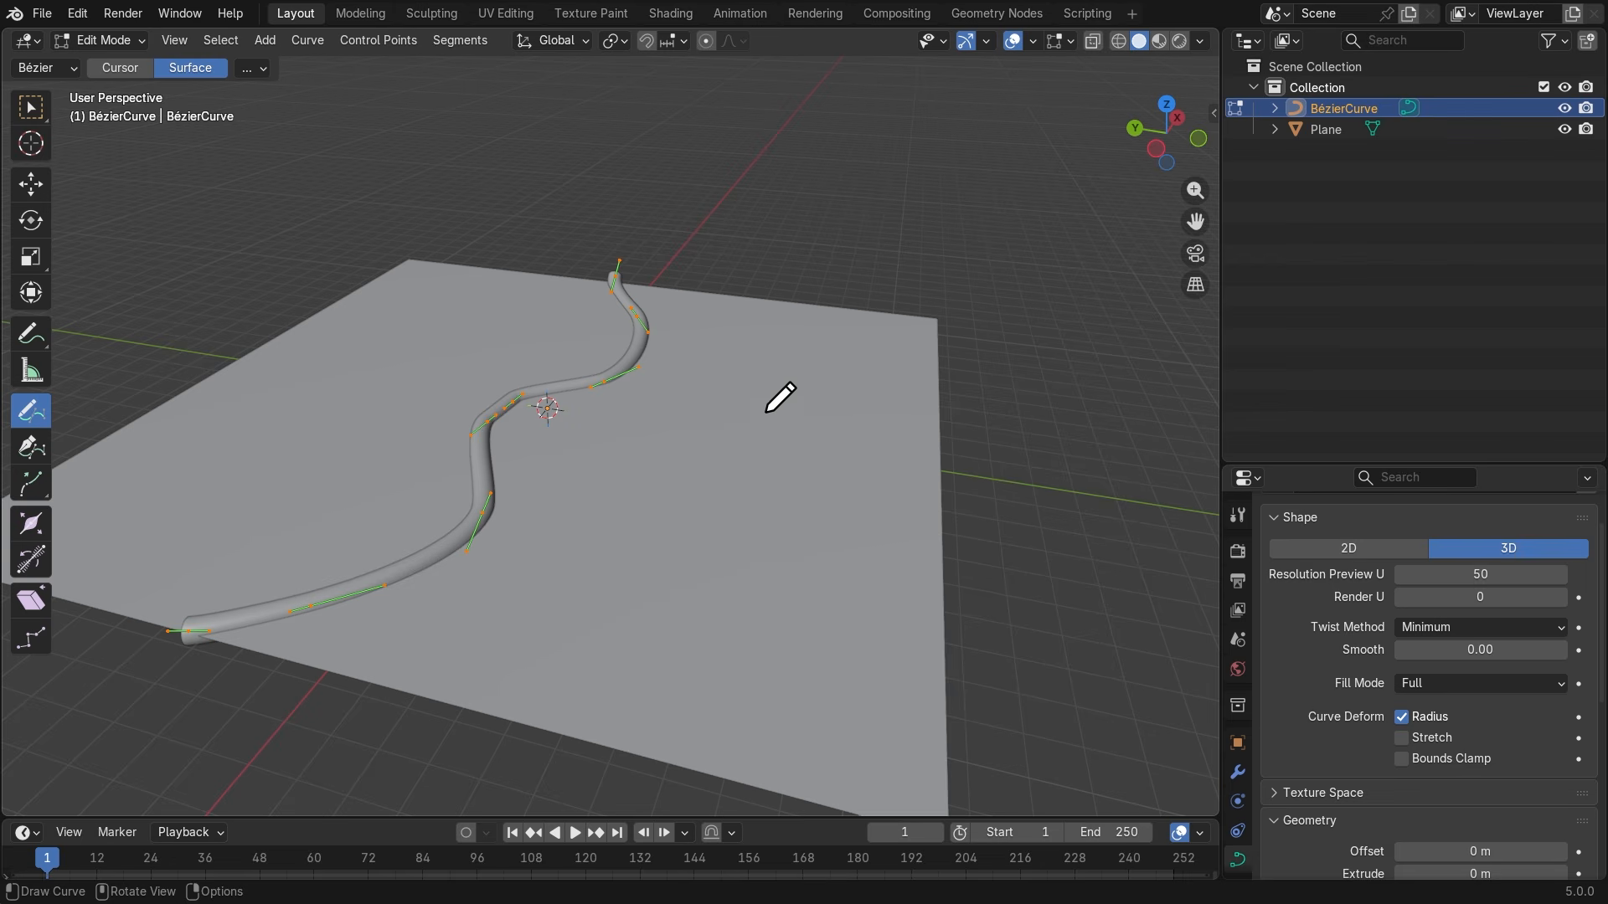
mouse_move(775, 394)
middle_mouse_down()
mouse_move(791, 407)
mouse_move(779, 381)
middle_mouse_up()
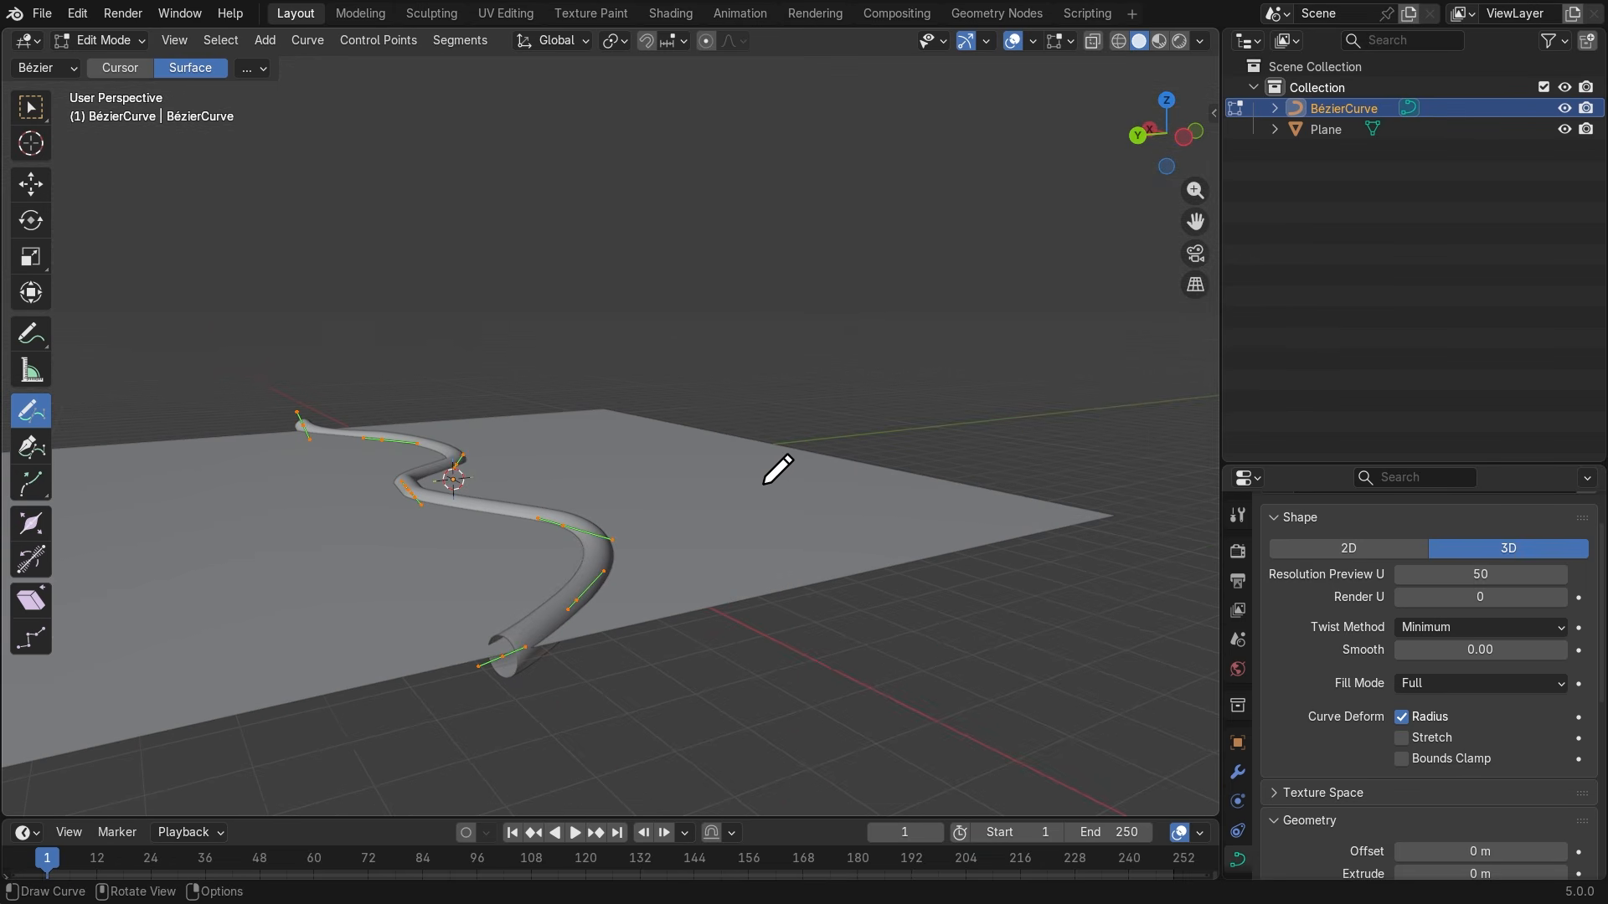
Draw a second wavy curve on the plane, alongside the existing one.
mouse_move(777, 470)
middle_mouse_down()
mouse_move(747, 492)
mouse_move(461, 290)
middle_mouse_up()
left_click(249, 69)
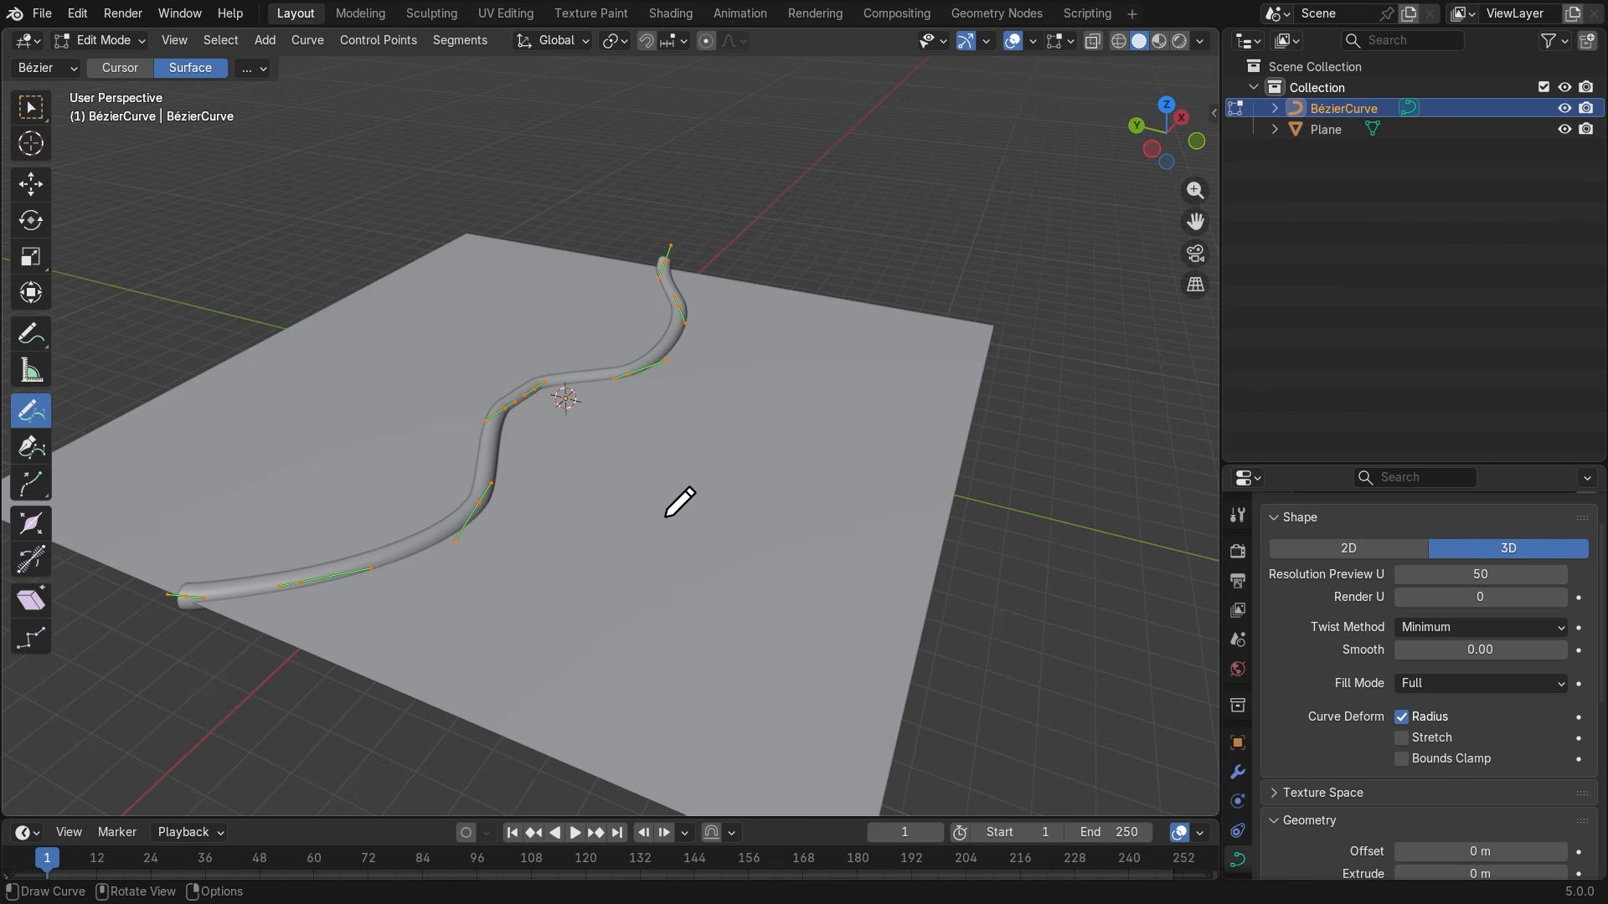
left_click_drag(503, 602, 829, 339)
scroll(822, 531, "up", 1)
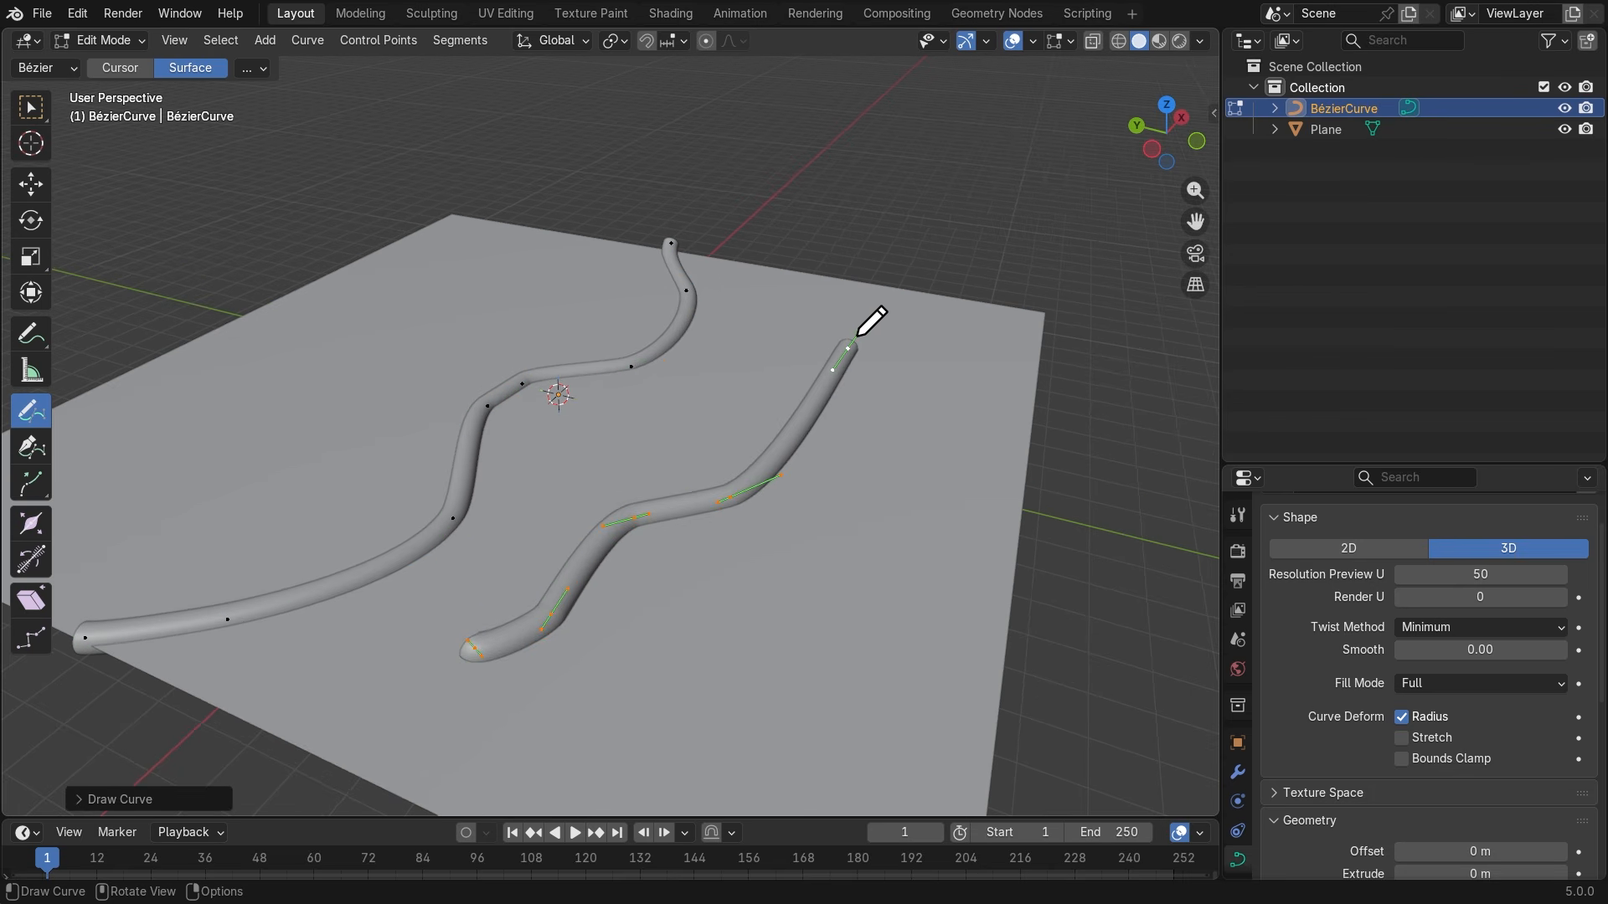
Set the Draw tool's tolerance to 1 px and draw another wavy curve on the opposite side of the original curve.
left_click(252, 69)
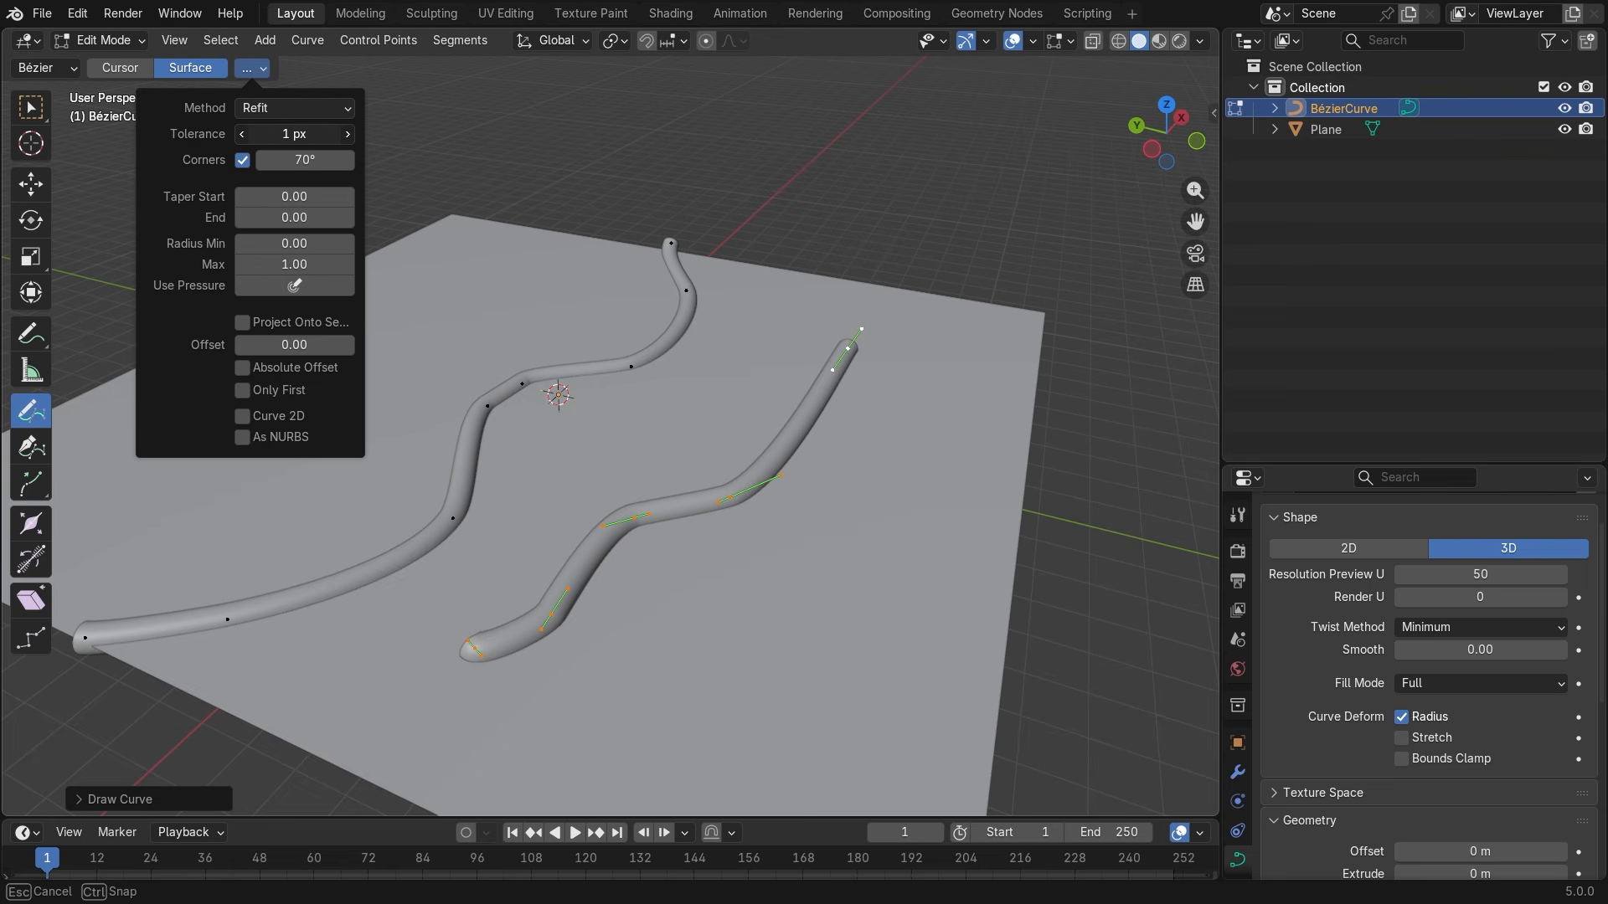
left_click_drag(294, 134, 268, 134)
mouse_move(149, 474)
left_mouse_down()
mouse_move(179, 474)
mouse_move(570, 245)
left_mouse_up()
mouse_move(542, 372)
middle_mouse_down()
mouse_move(629, 410)
mouse_move(369, 515)
middle_mouse_up()
mouse_move(240, 460)
middle_mouse_down()
mouse_move(556, 359)
mouse_move(531, 369)
mouse_move(549, 323)
mouse_move(527, 345)
middle_mouse_up()
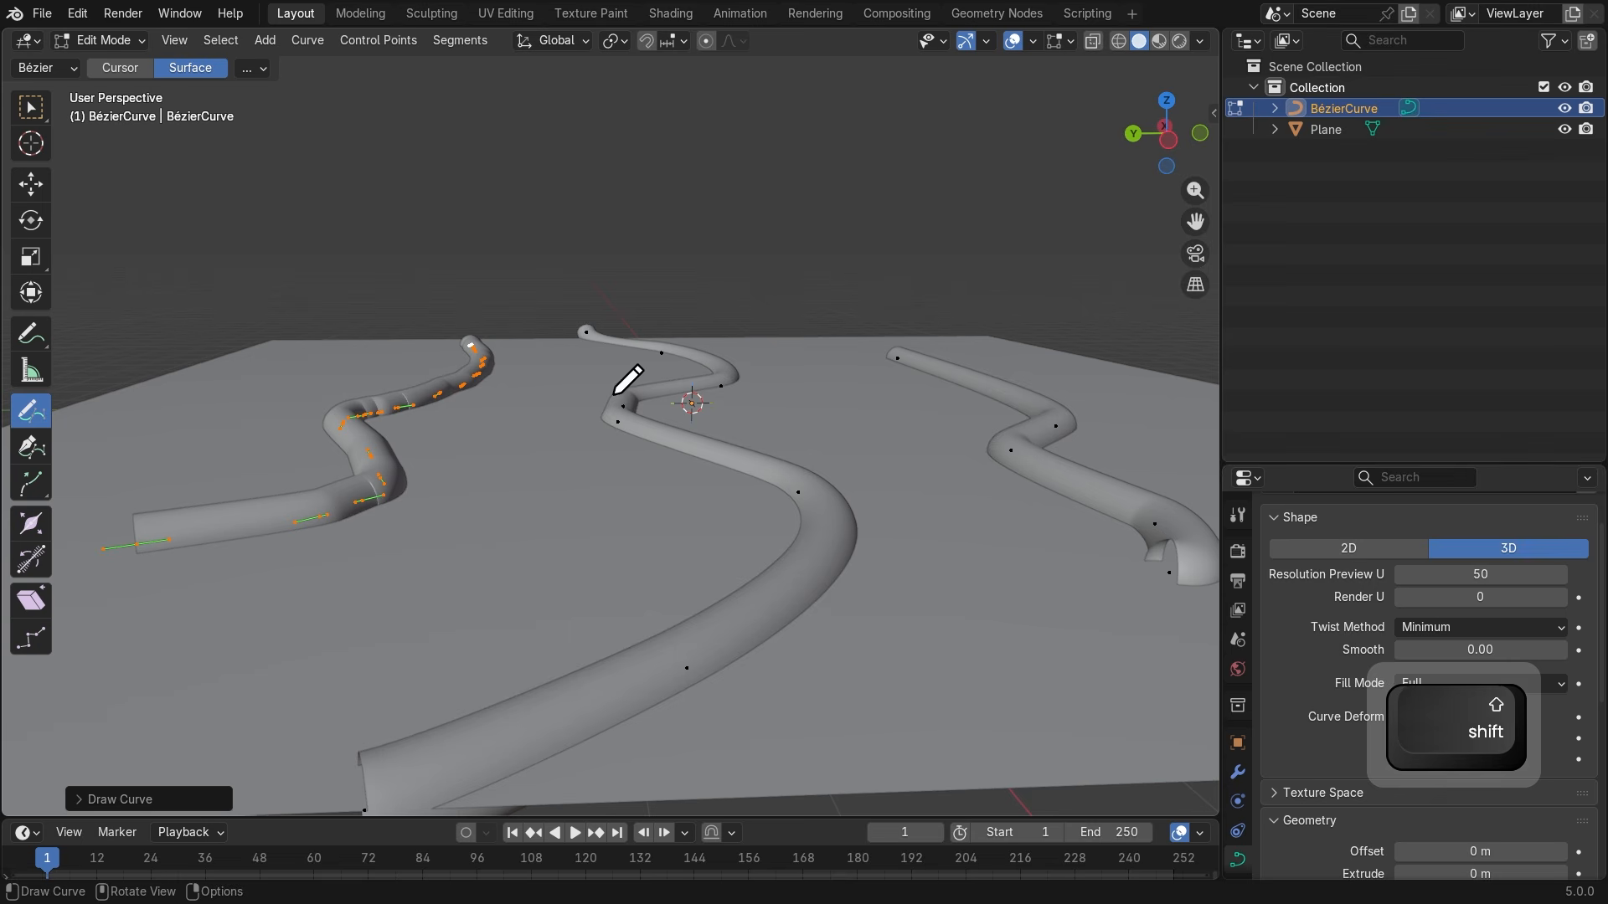
middle_click_drag(809, 354, 452, 646)
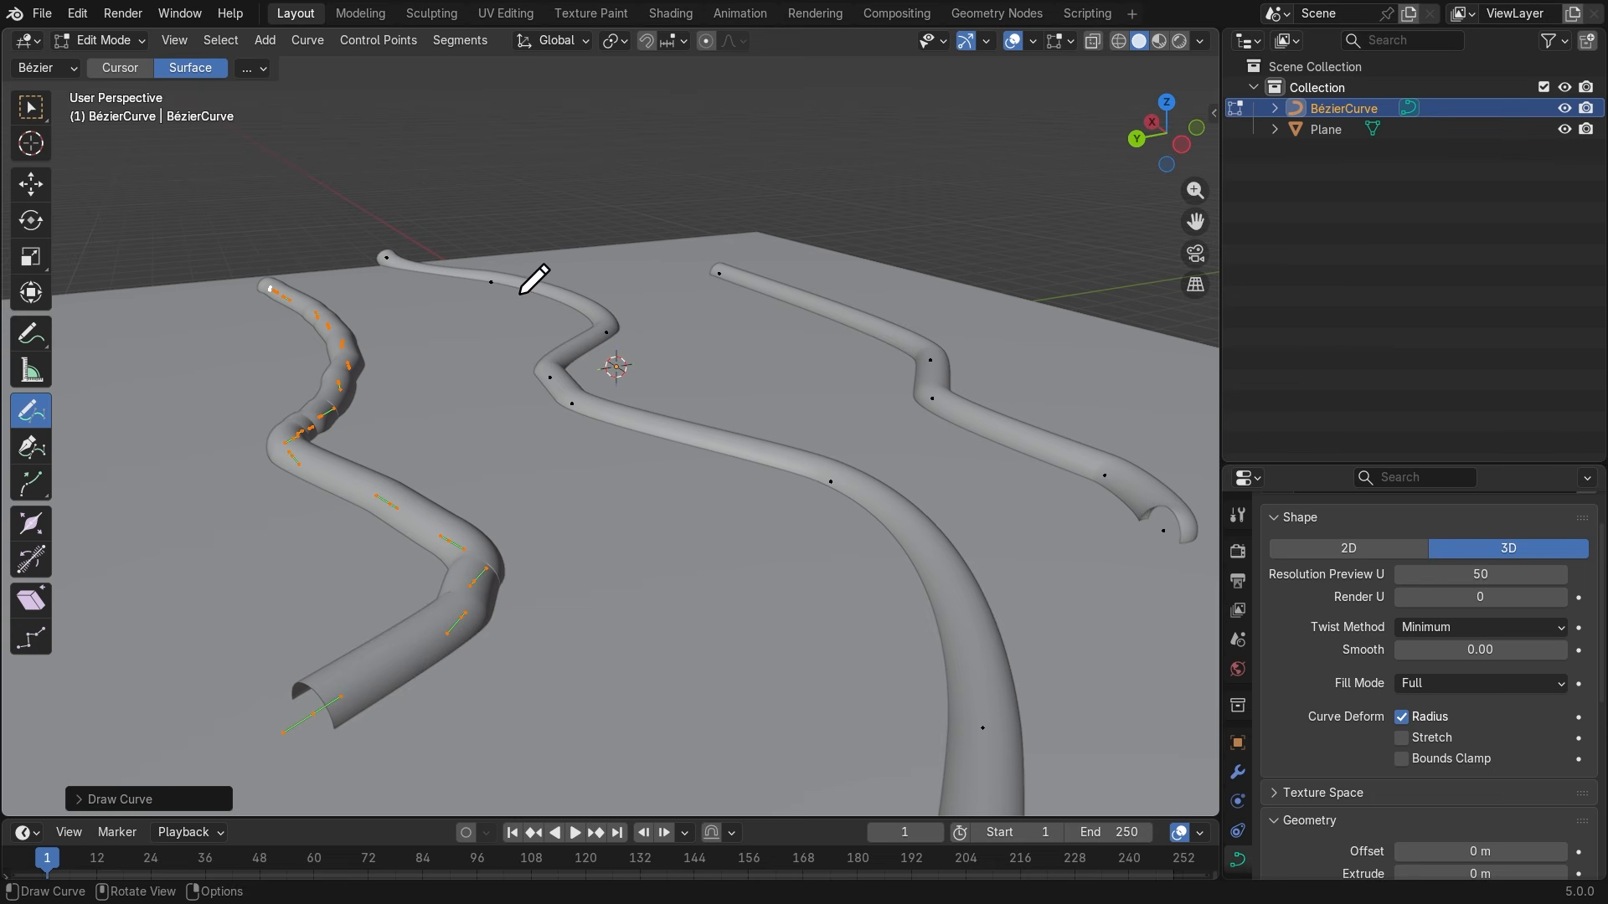
Set the Draw tool's tolerance to 8 px.
left_click(251, 68)
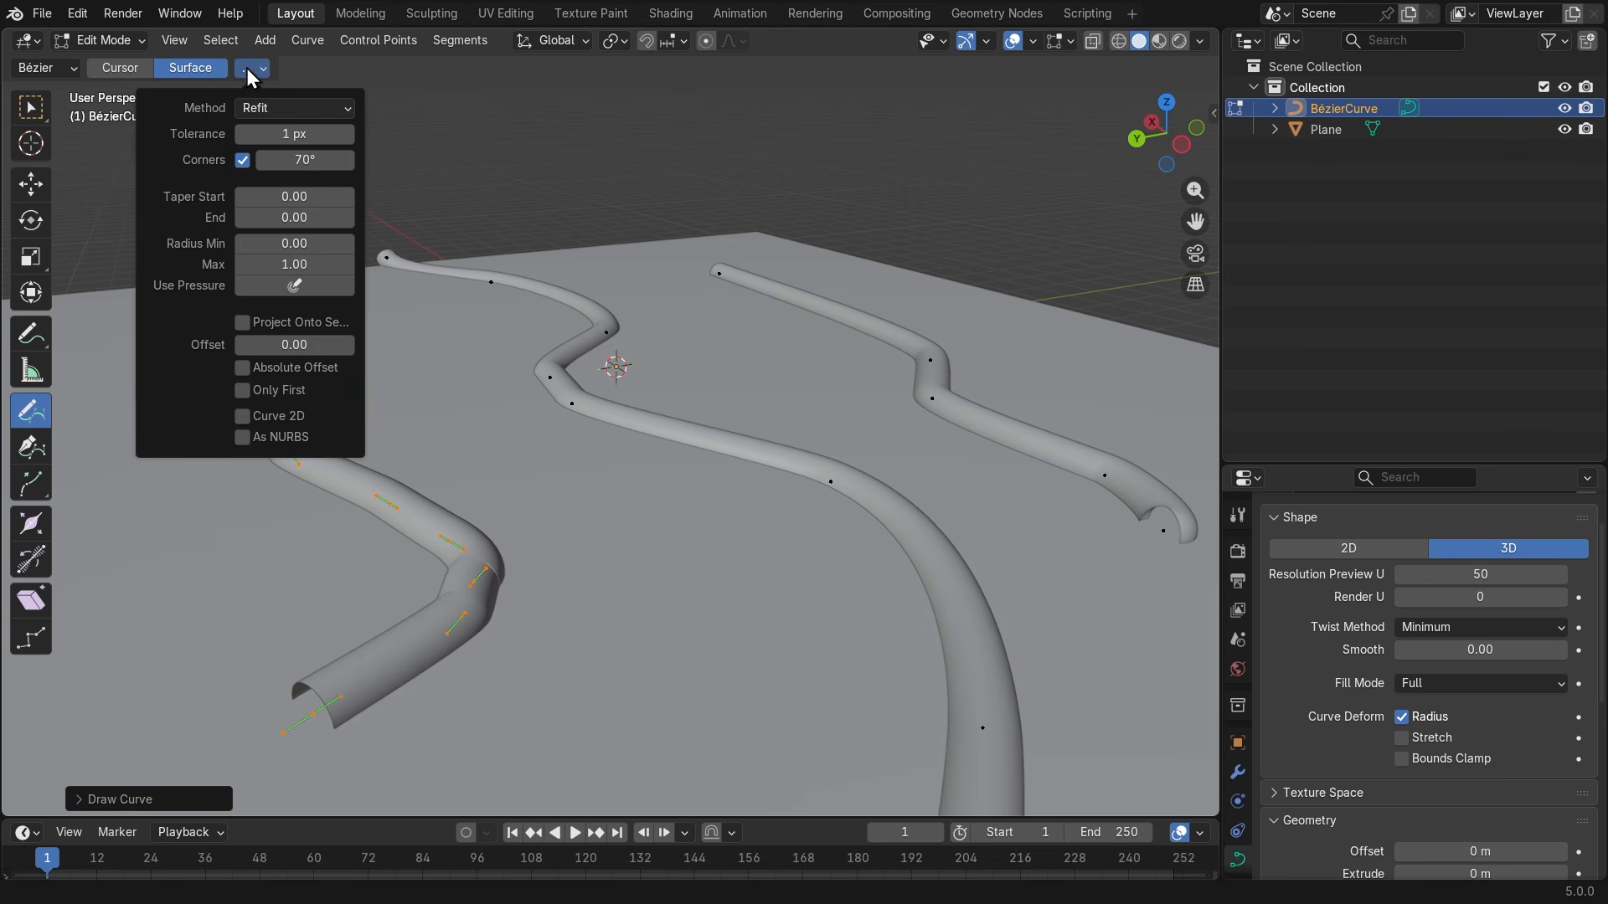
left_click(324, 134)
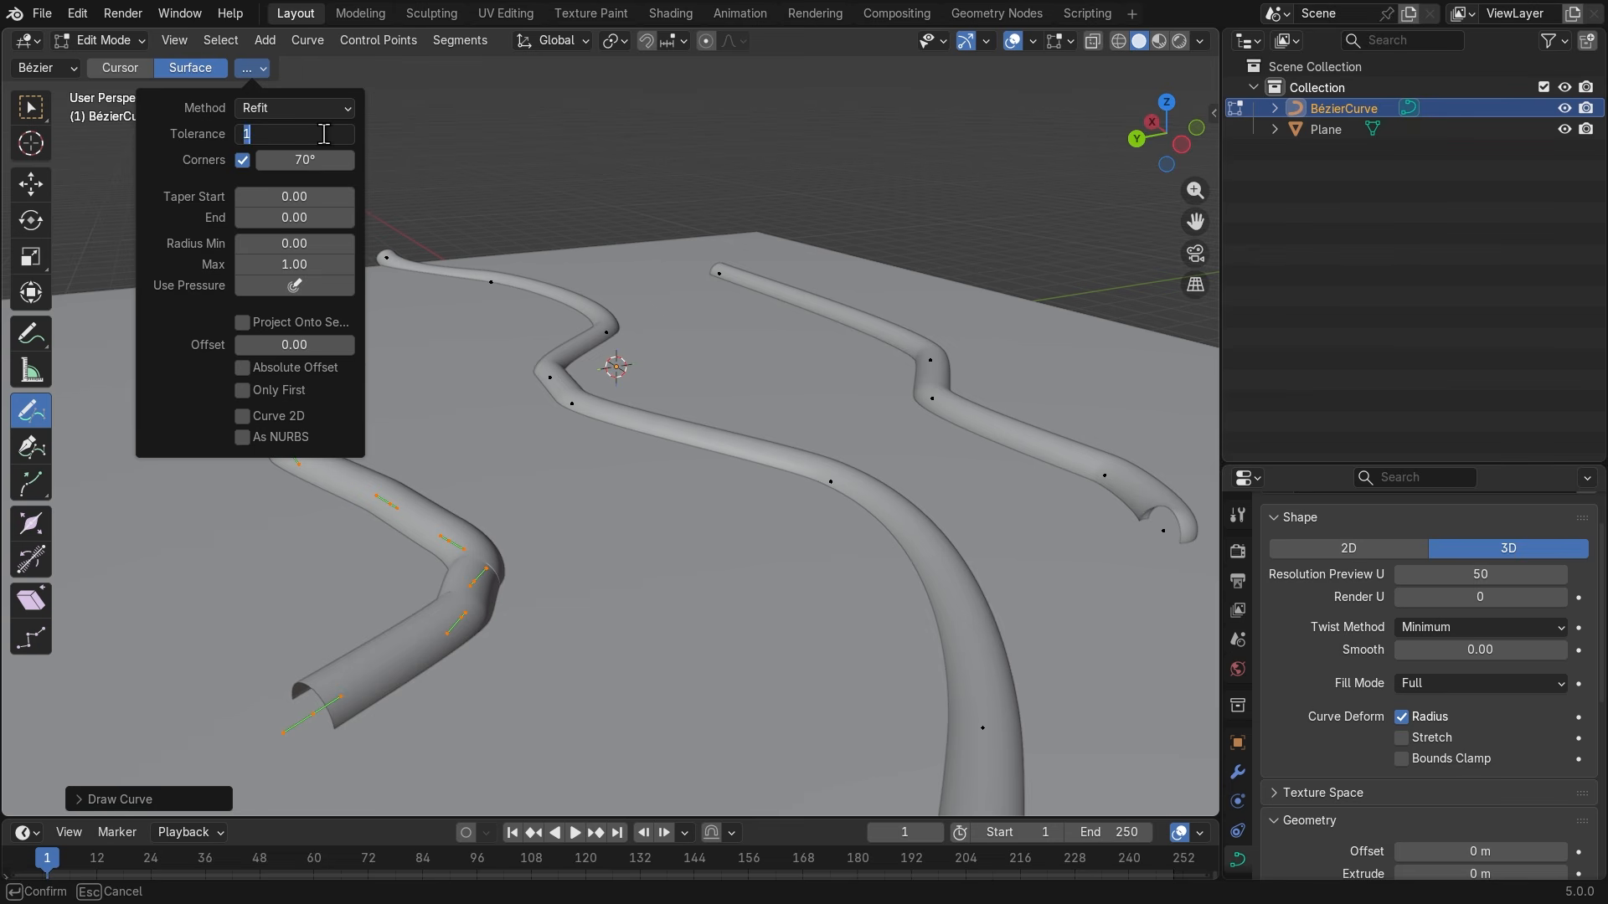
type("8")
key("Return")
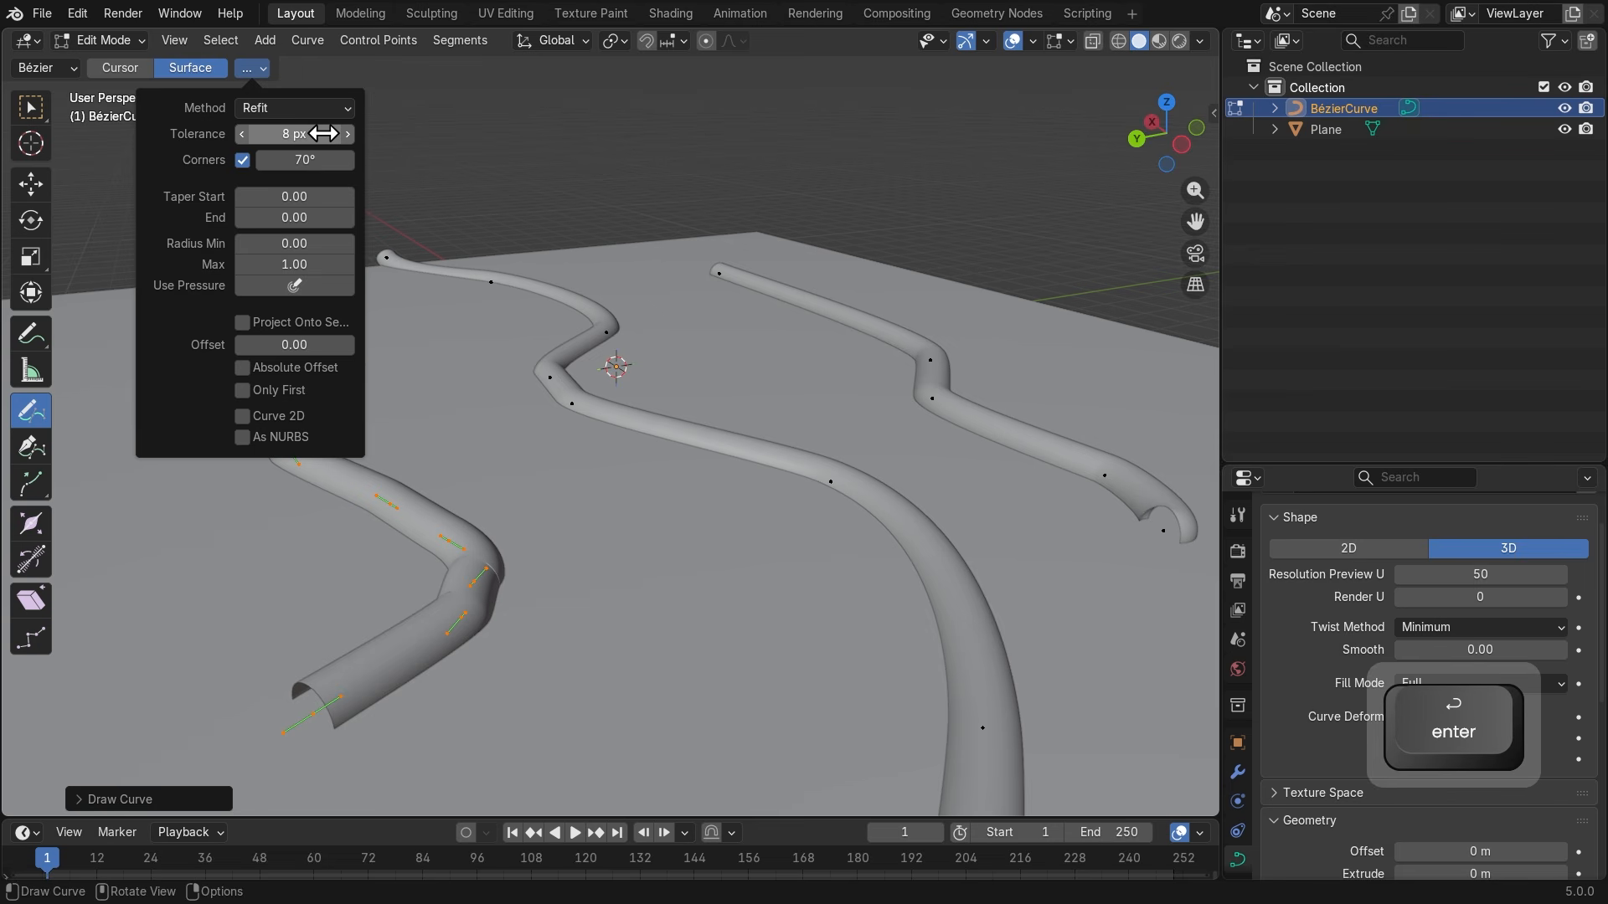
Set the curve drawing tolerance to 100 px and draw a curve between the original and the 1 px tolerance curve.
left_click(312, 133)
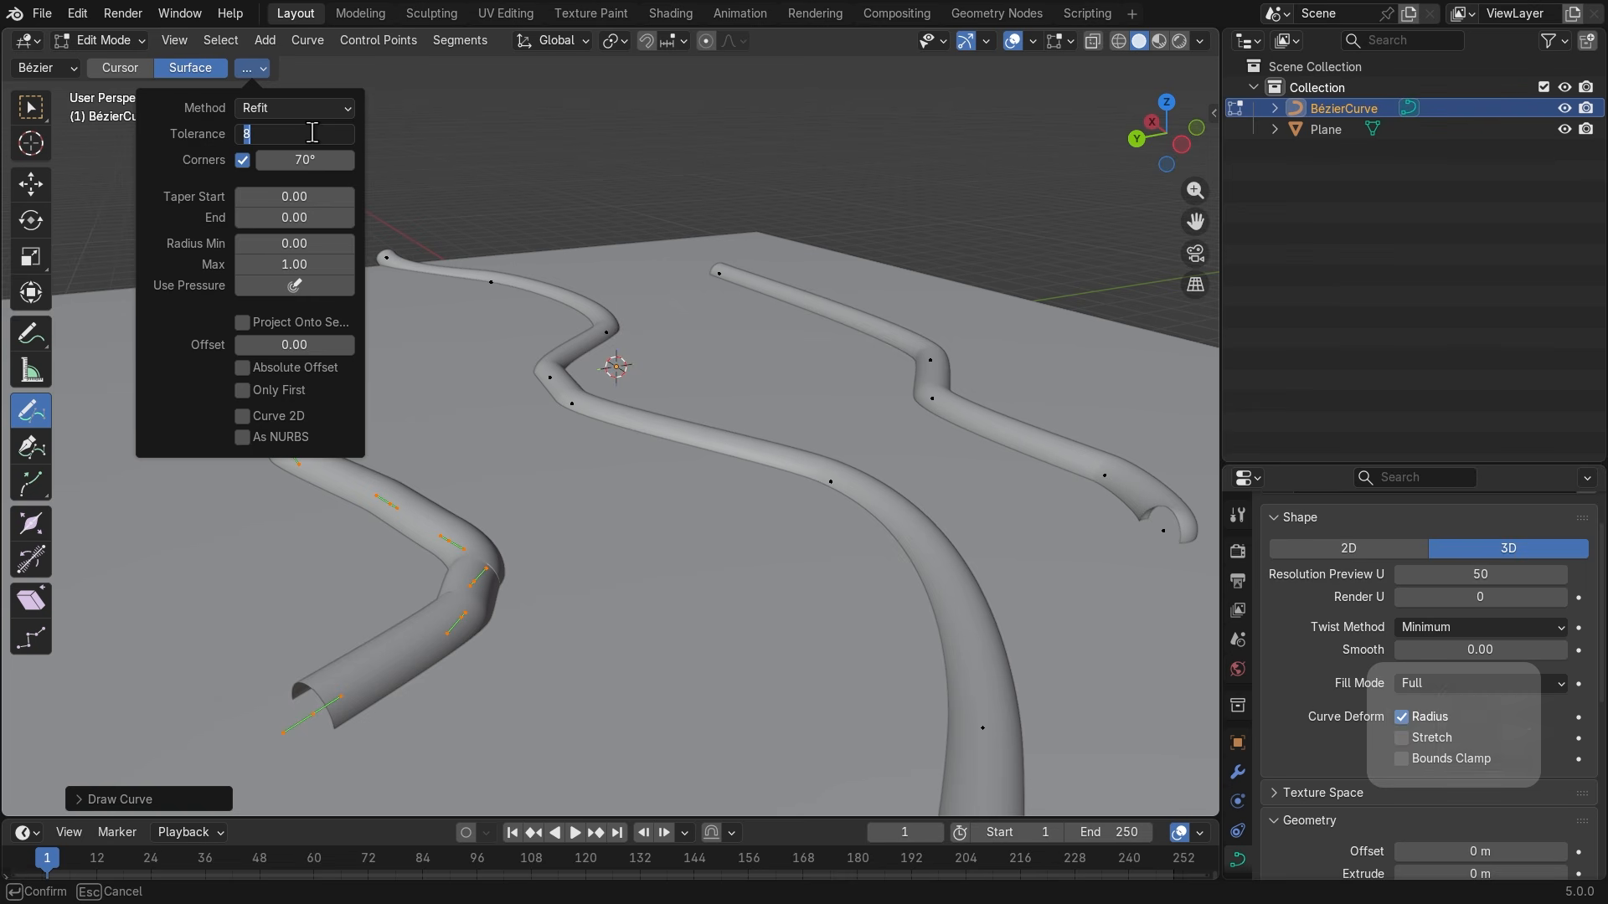
type("100")
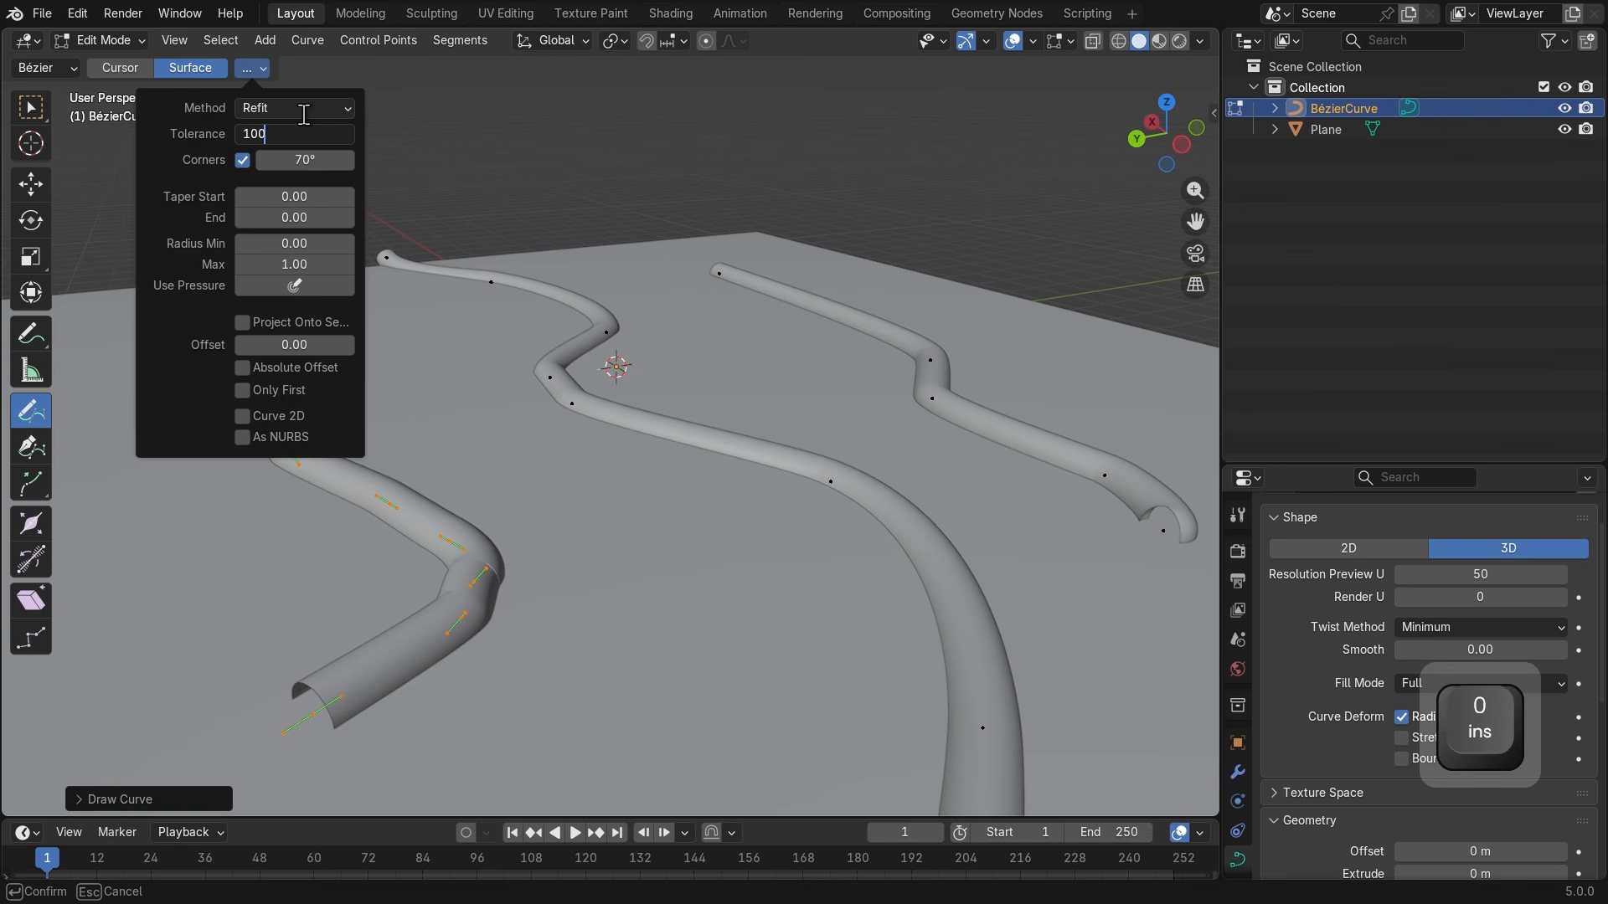
key("Return")
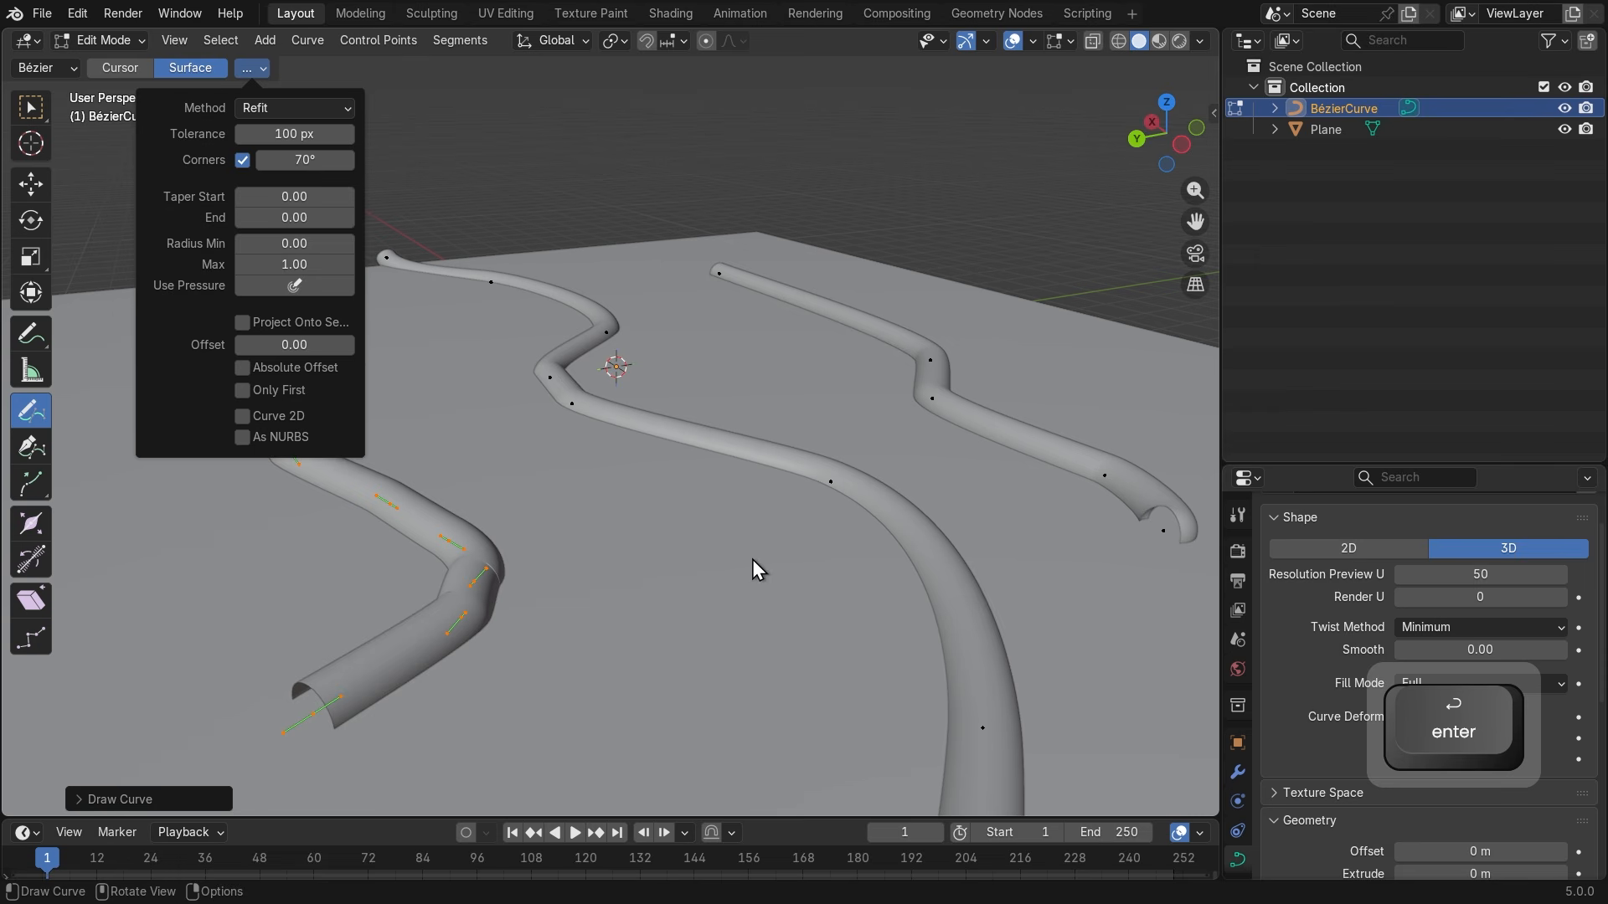
middle_click_drag(711, 525, 531, 600)
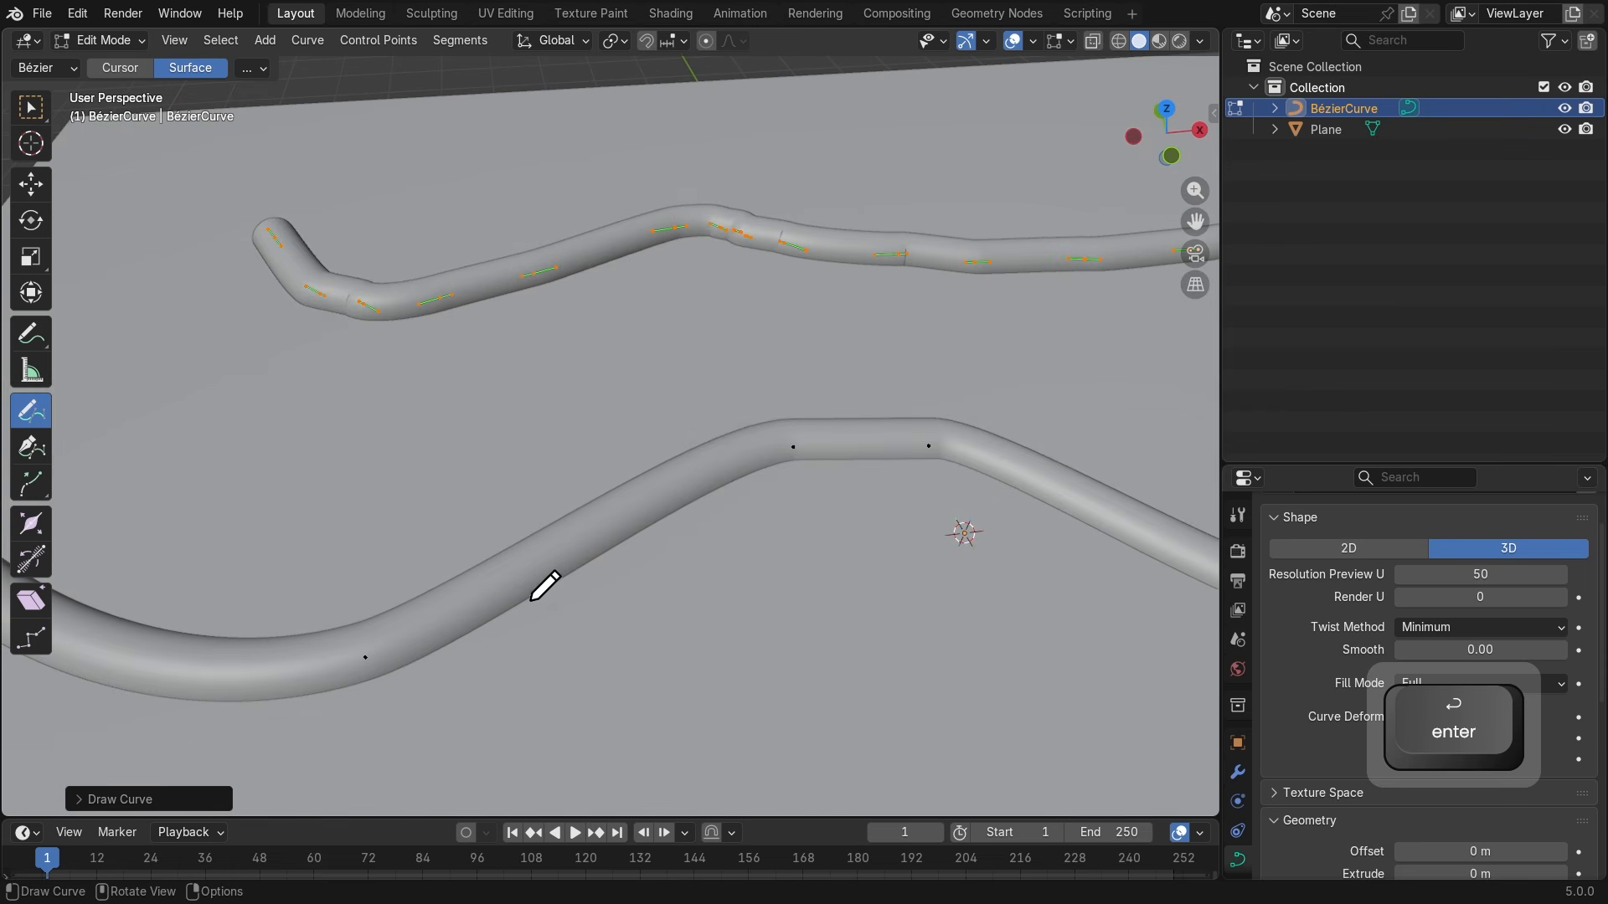
mouse_move(292, 405)
left_mouse_down()
mouse_move(445, 416)
mouse_move(865, 343)
mouse_move(922, 374)
left_mouse_up()
middle_click_drag(922, 374, 1067, 377)
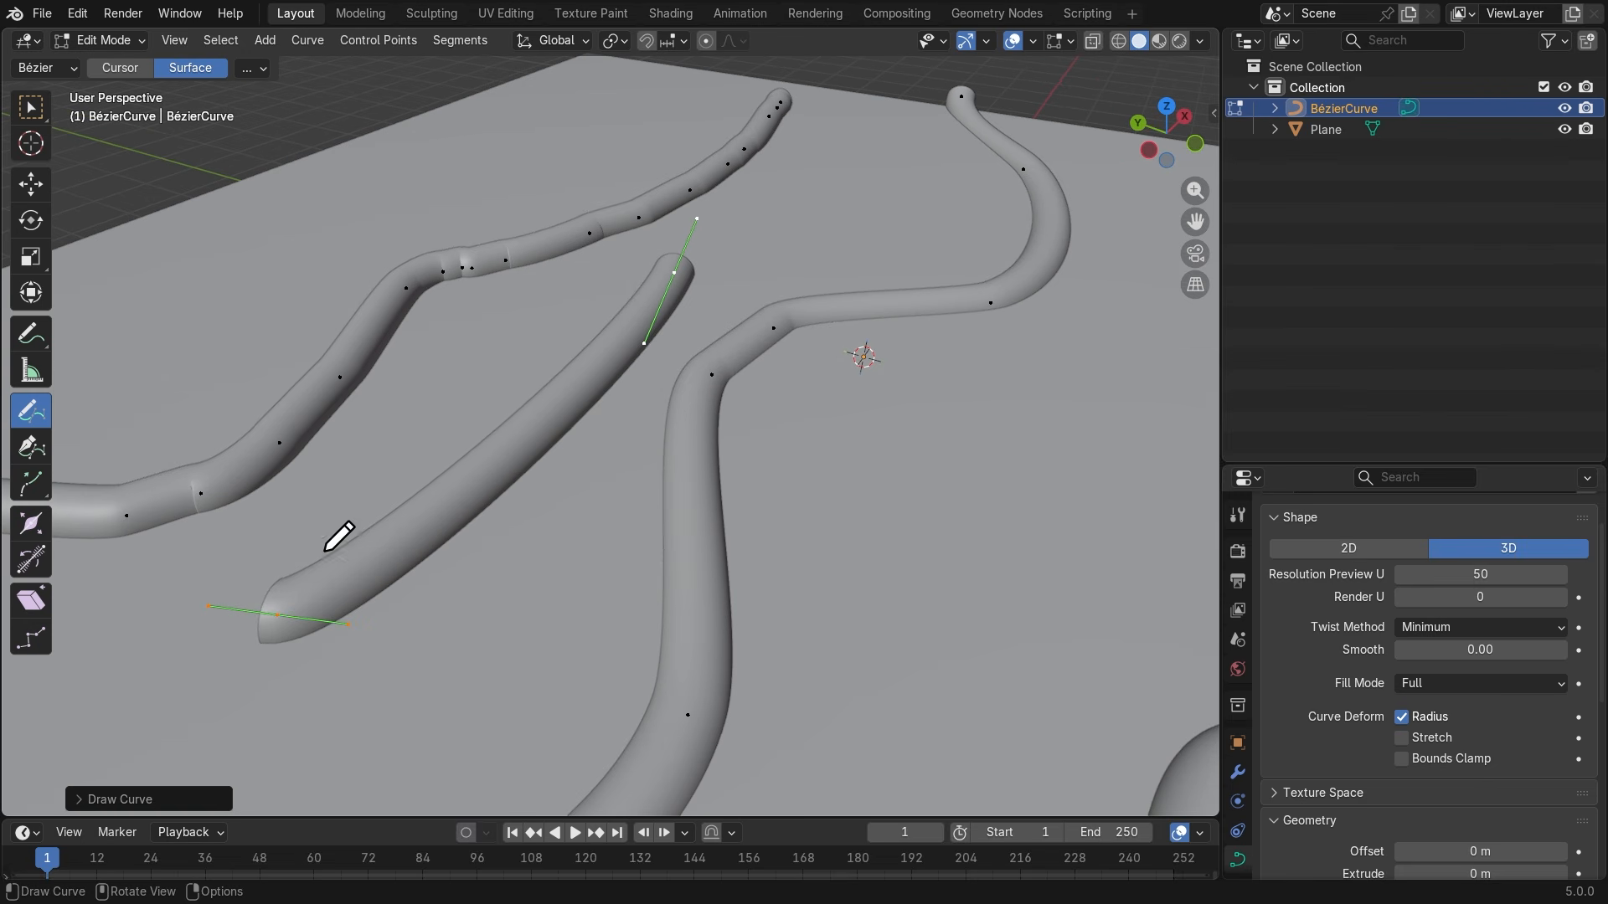
middle_click_drag(319, 564, 513, 485)
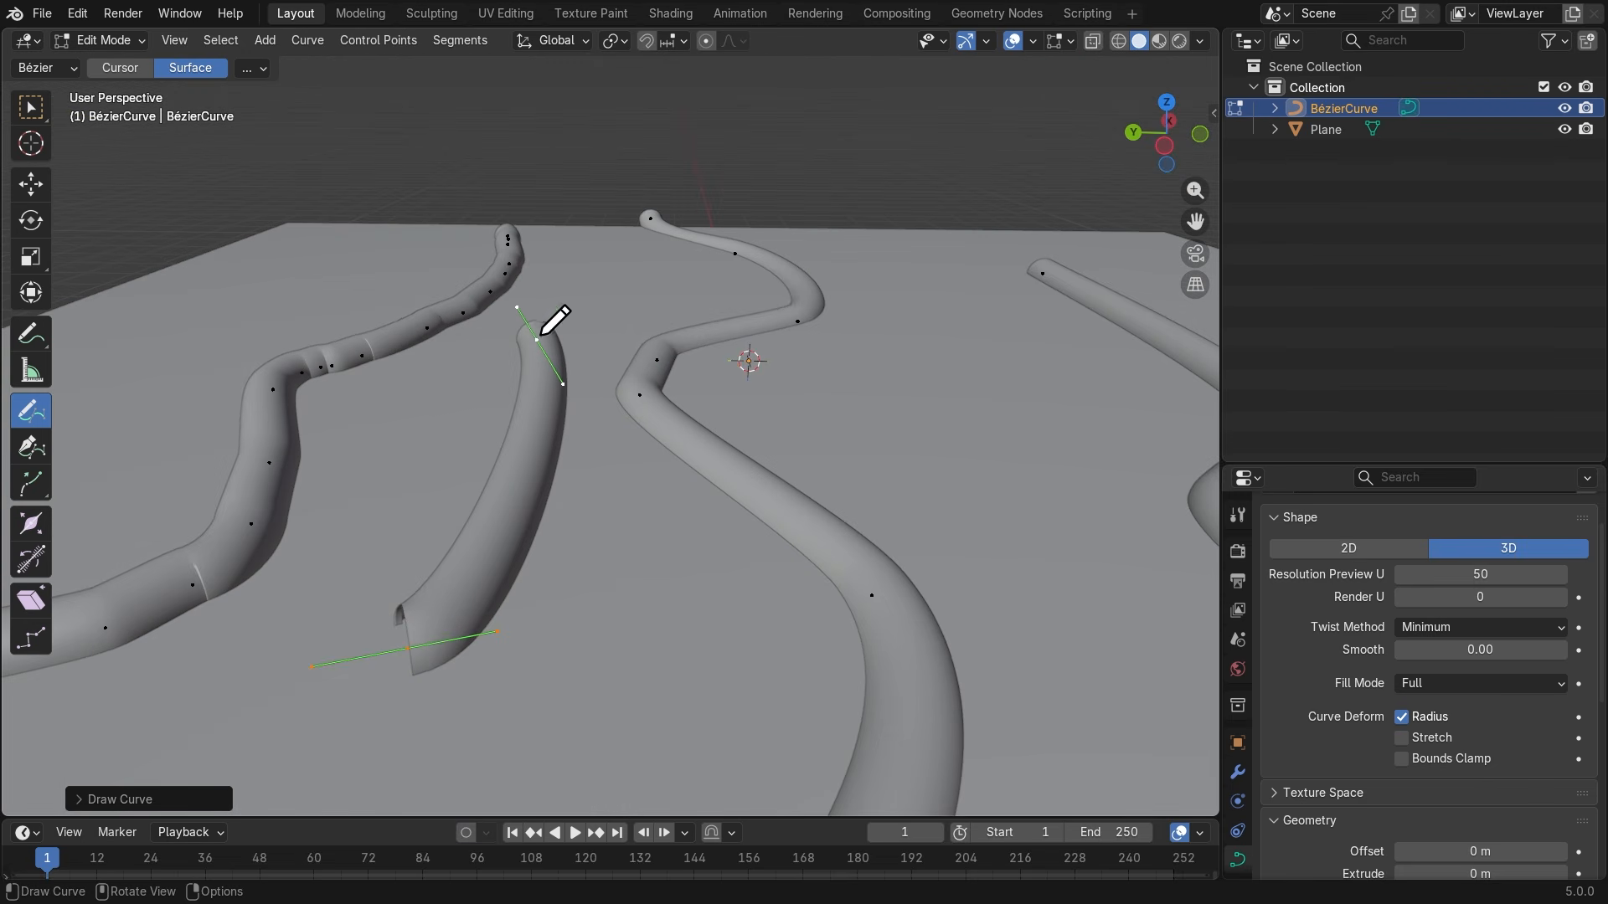
Return the curve drawing tolerance to 8 px.
left_click(249, 72)
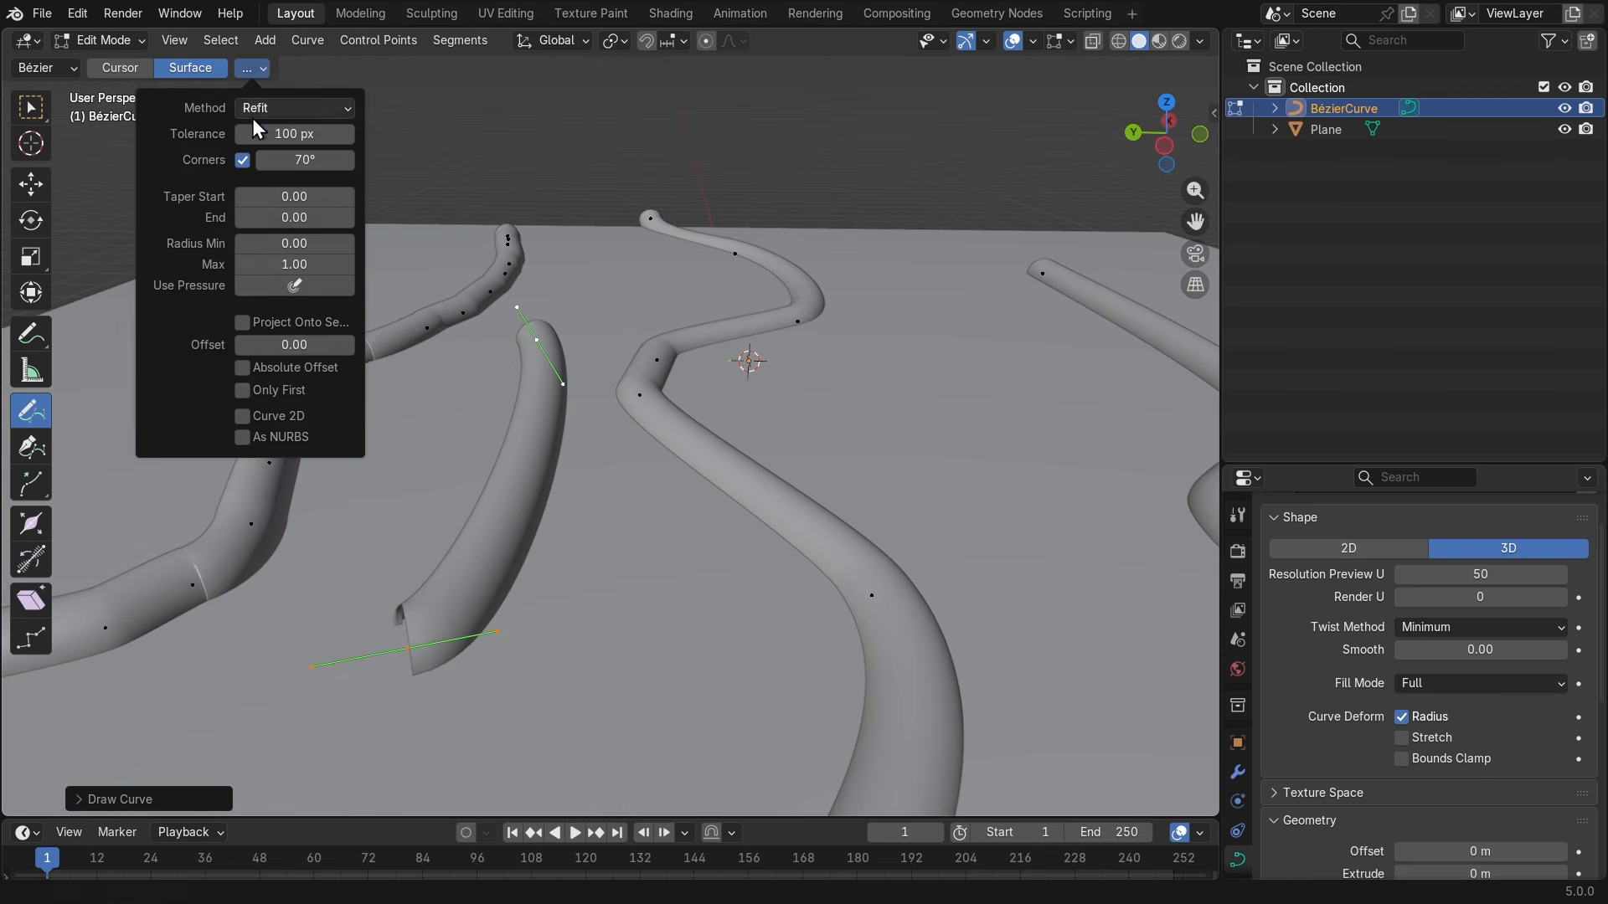
left_click(280, 134)
type("8")
key("Return")
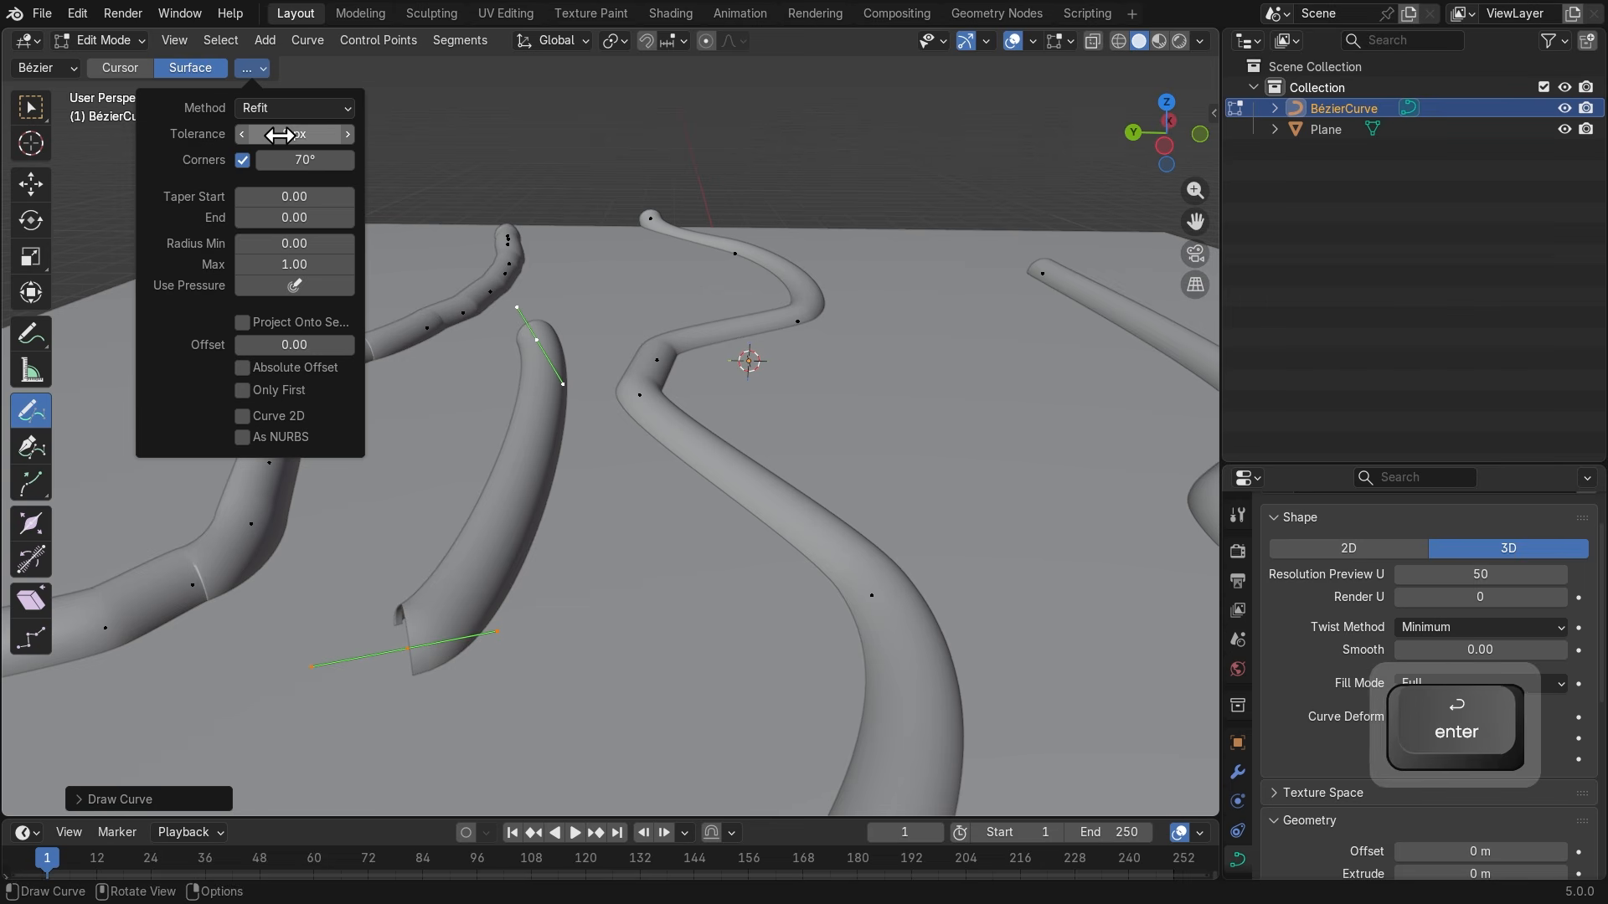
Delete the vertices of all curves drawn on the plane.
scroll(480, 129, "down", 2)
middle_click_drag(753, 233, 683, 223)
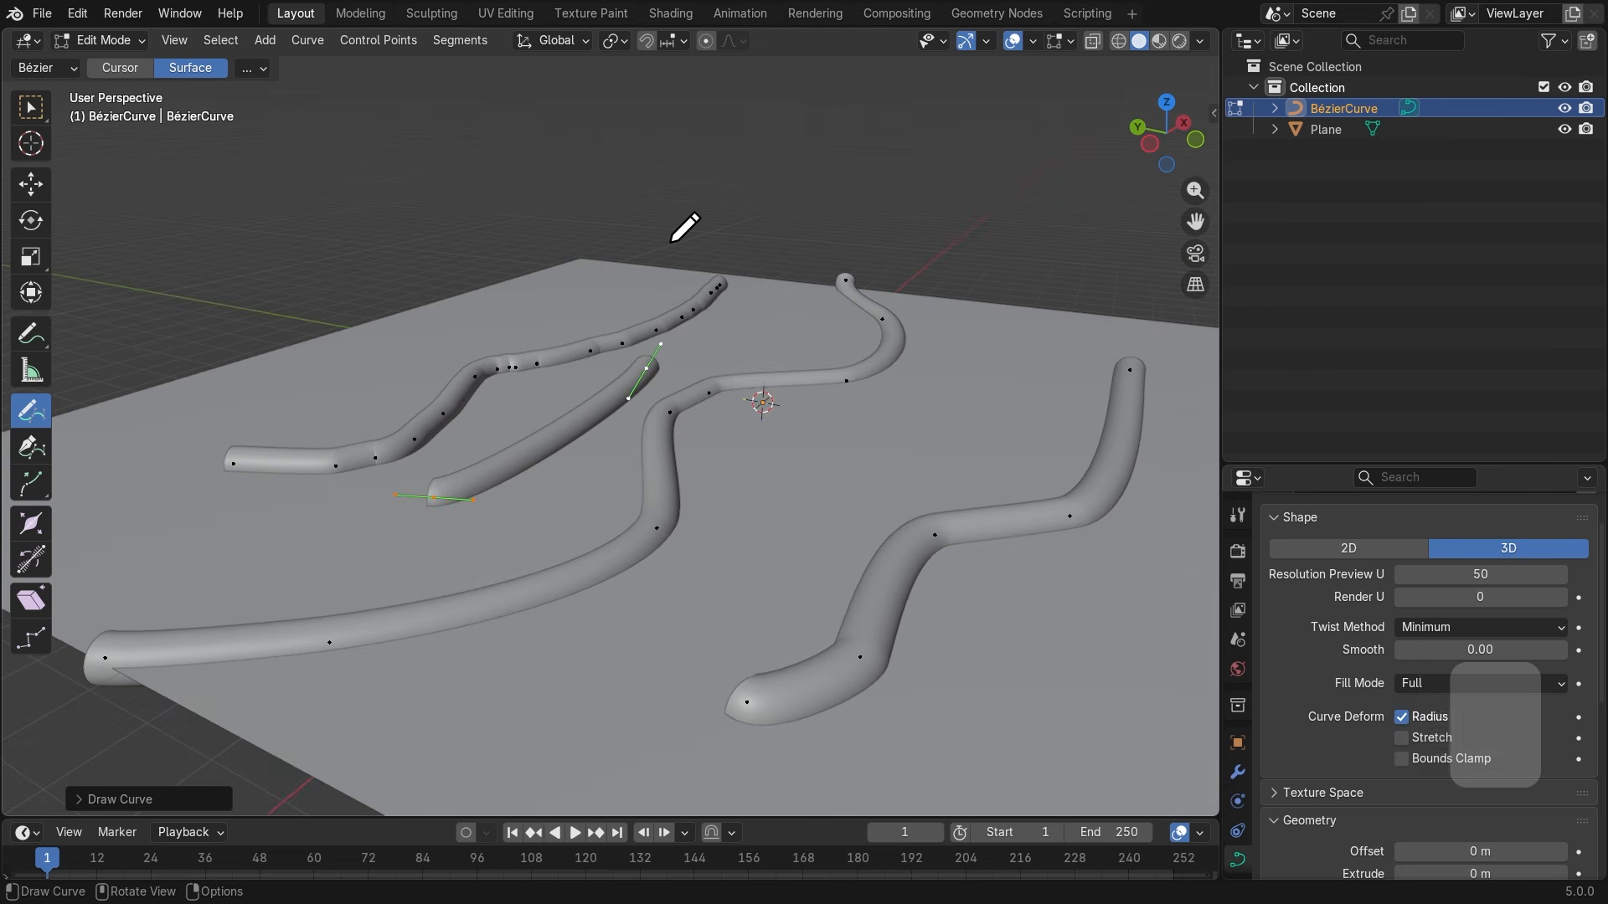
key("a")
key("Delete")
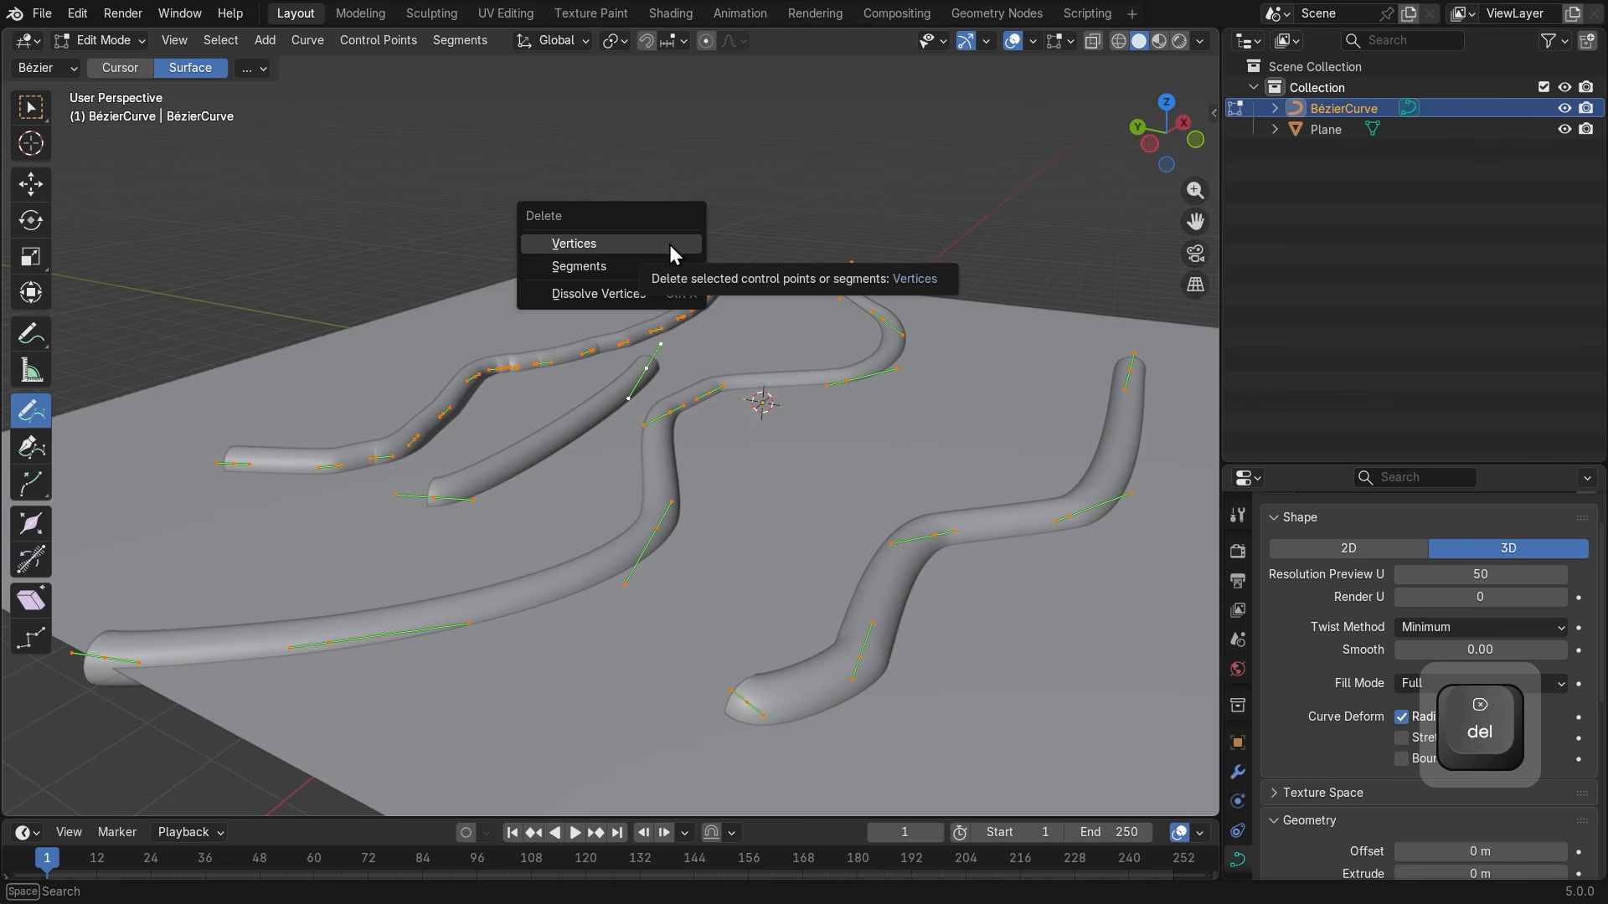
left_click(670, 245)
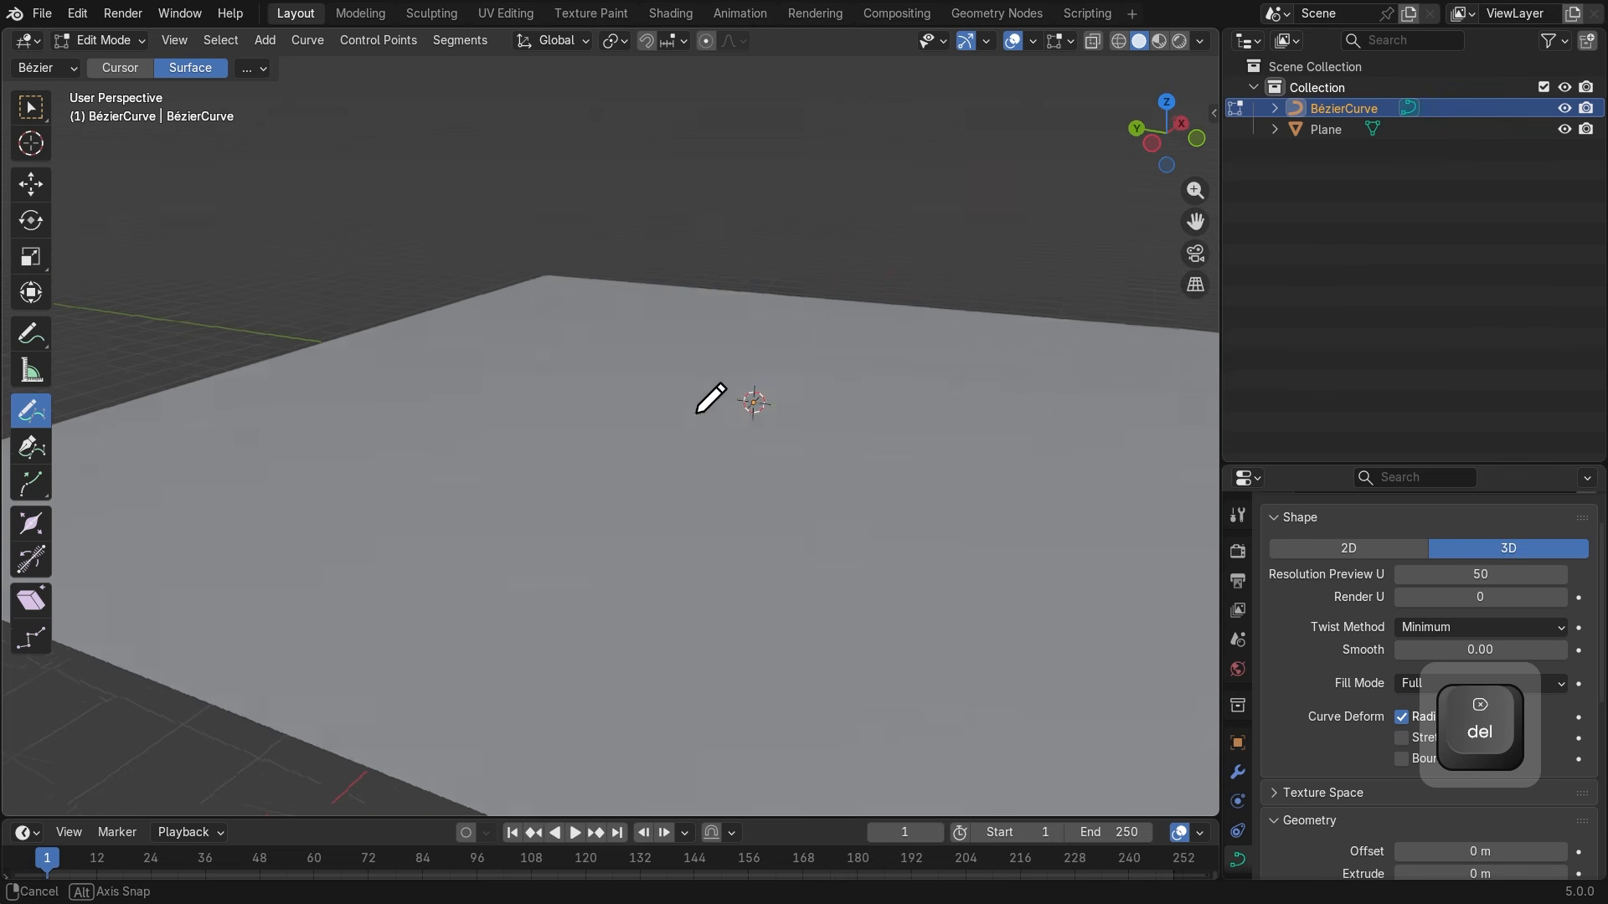
Draw a new wavy curve across the middle of the plane and inspect from the side how it sits on the surface.
middle_click_drag(711, 394, 575, 442)
mouse_move(205, 550)
left_mouse_down()
mouse_move(717, 488)
mouse_move(1037, 387)
left_mouse_up()
middle_click_drag(562, 527, 743, 483)
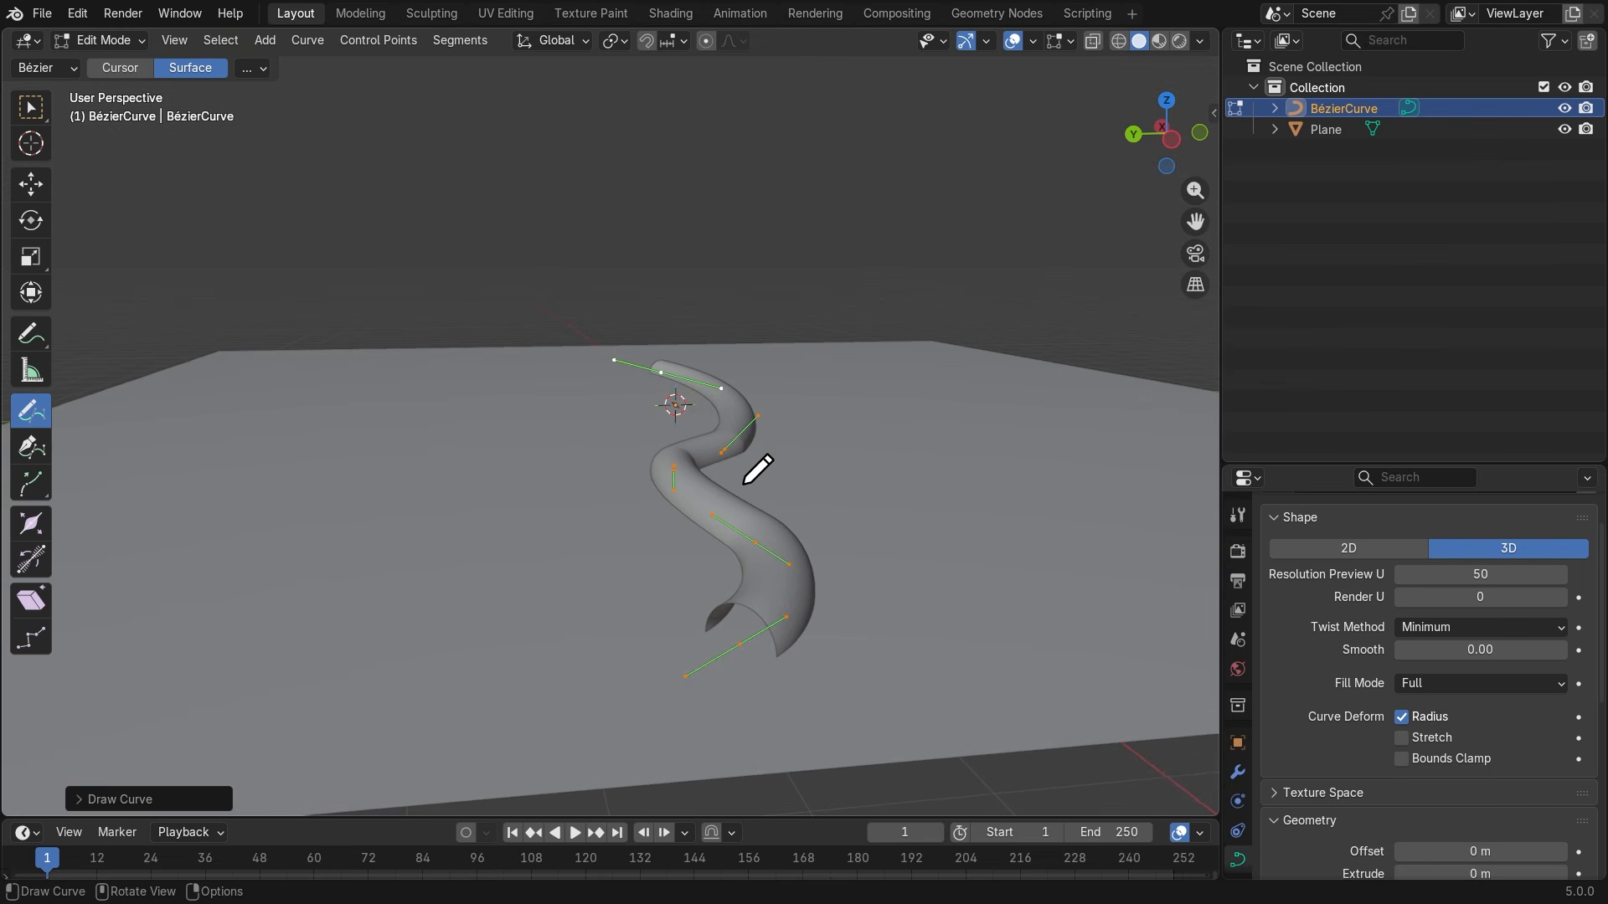
middle_click_drag(776, 624, 809, 509)
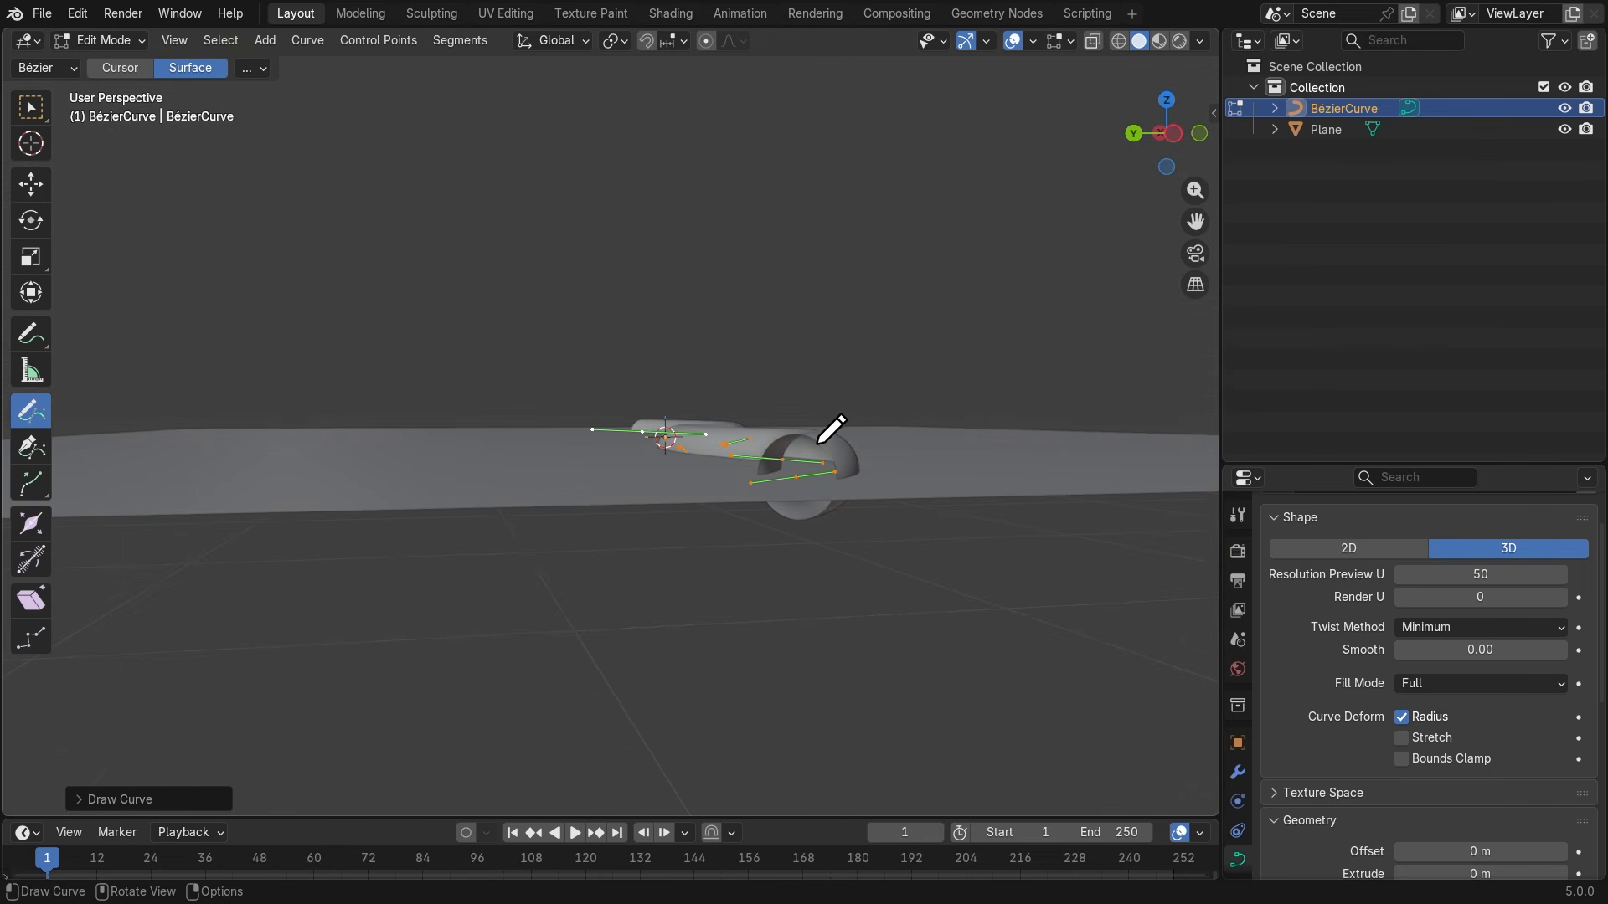
scroll(820, 440, "up", 2)
middle_click_drag(914, 578, 834, 519)
Set the Draw tool's surface offset to -5.00.
left_click(252, 69)
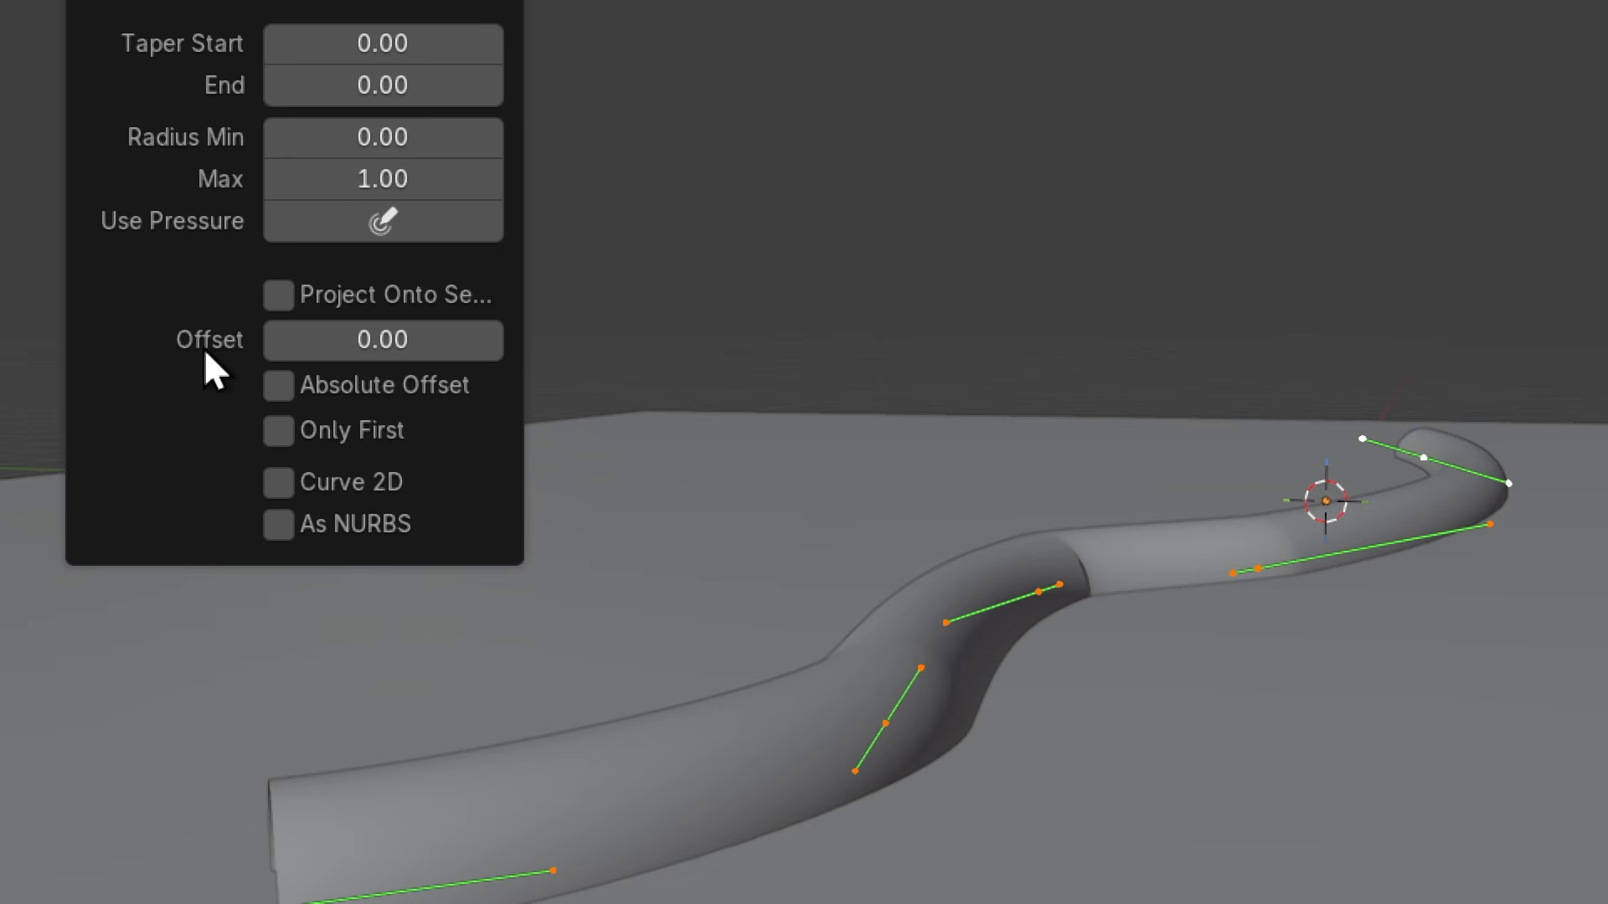
key("super+minus")
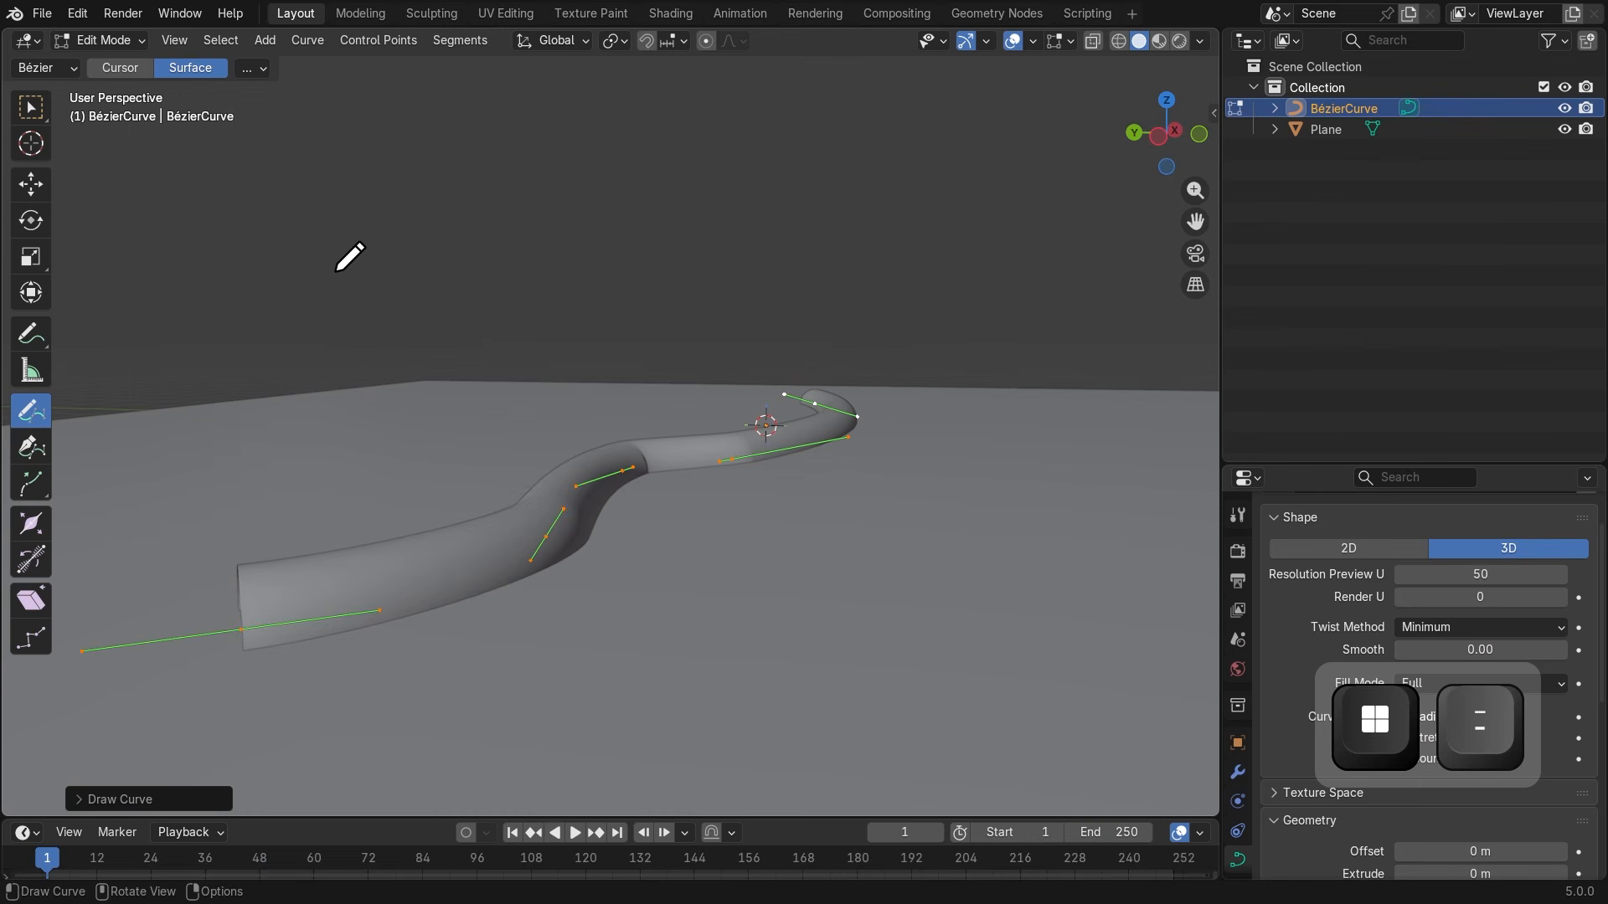
left_click(259, 73)
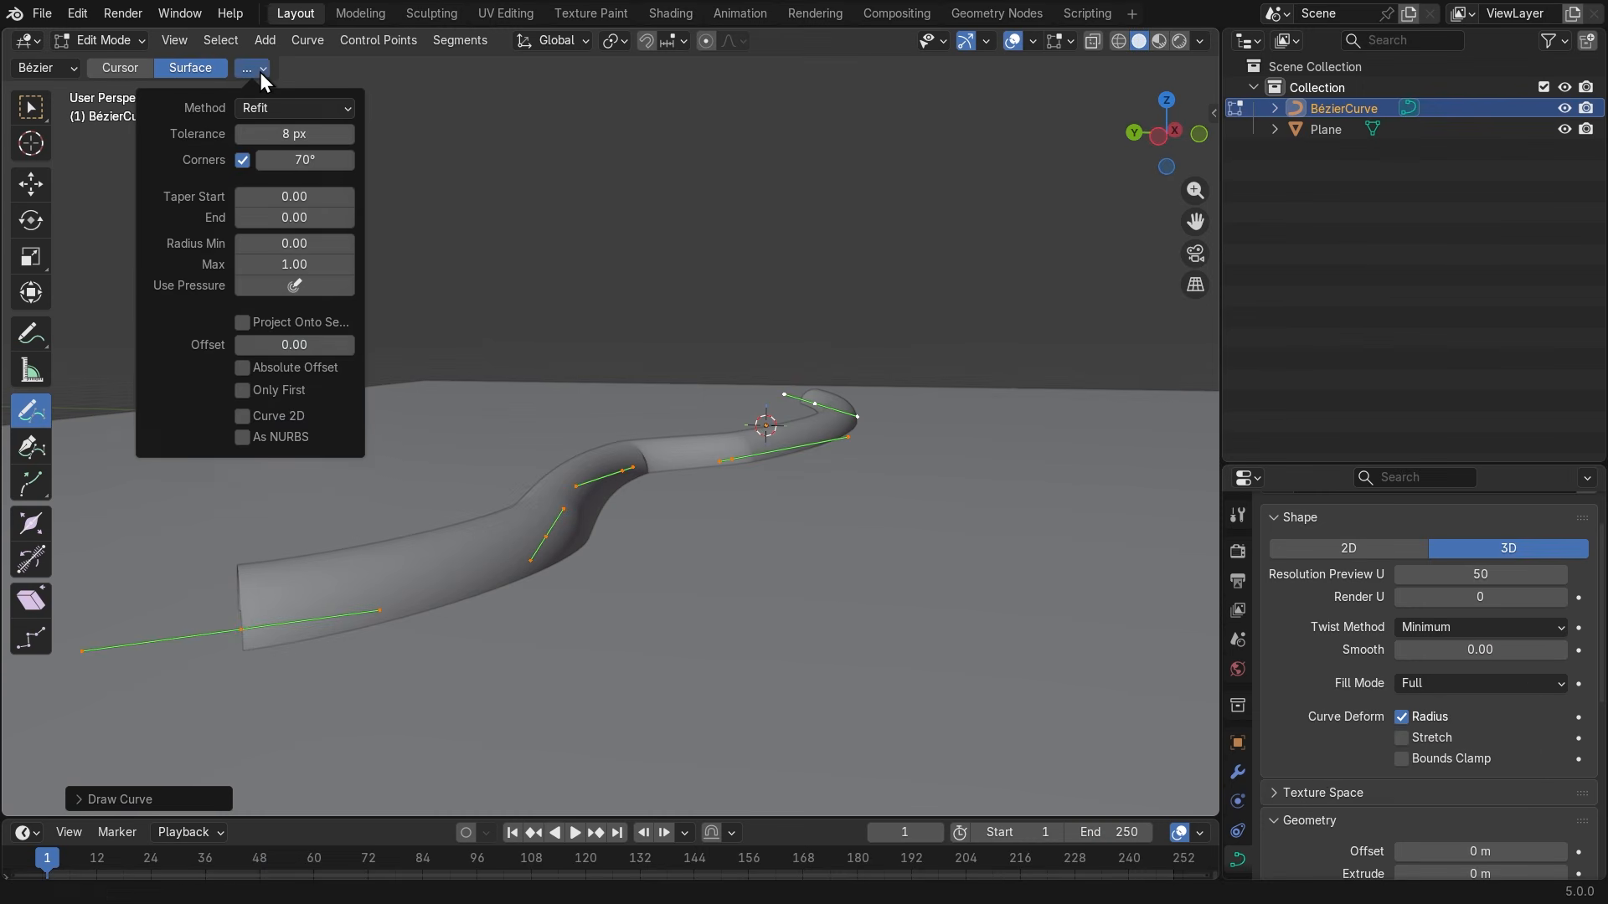
left_click(290, 338)
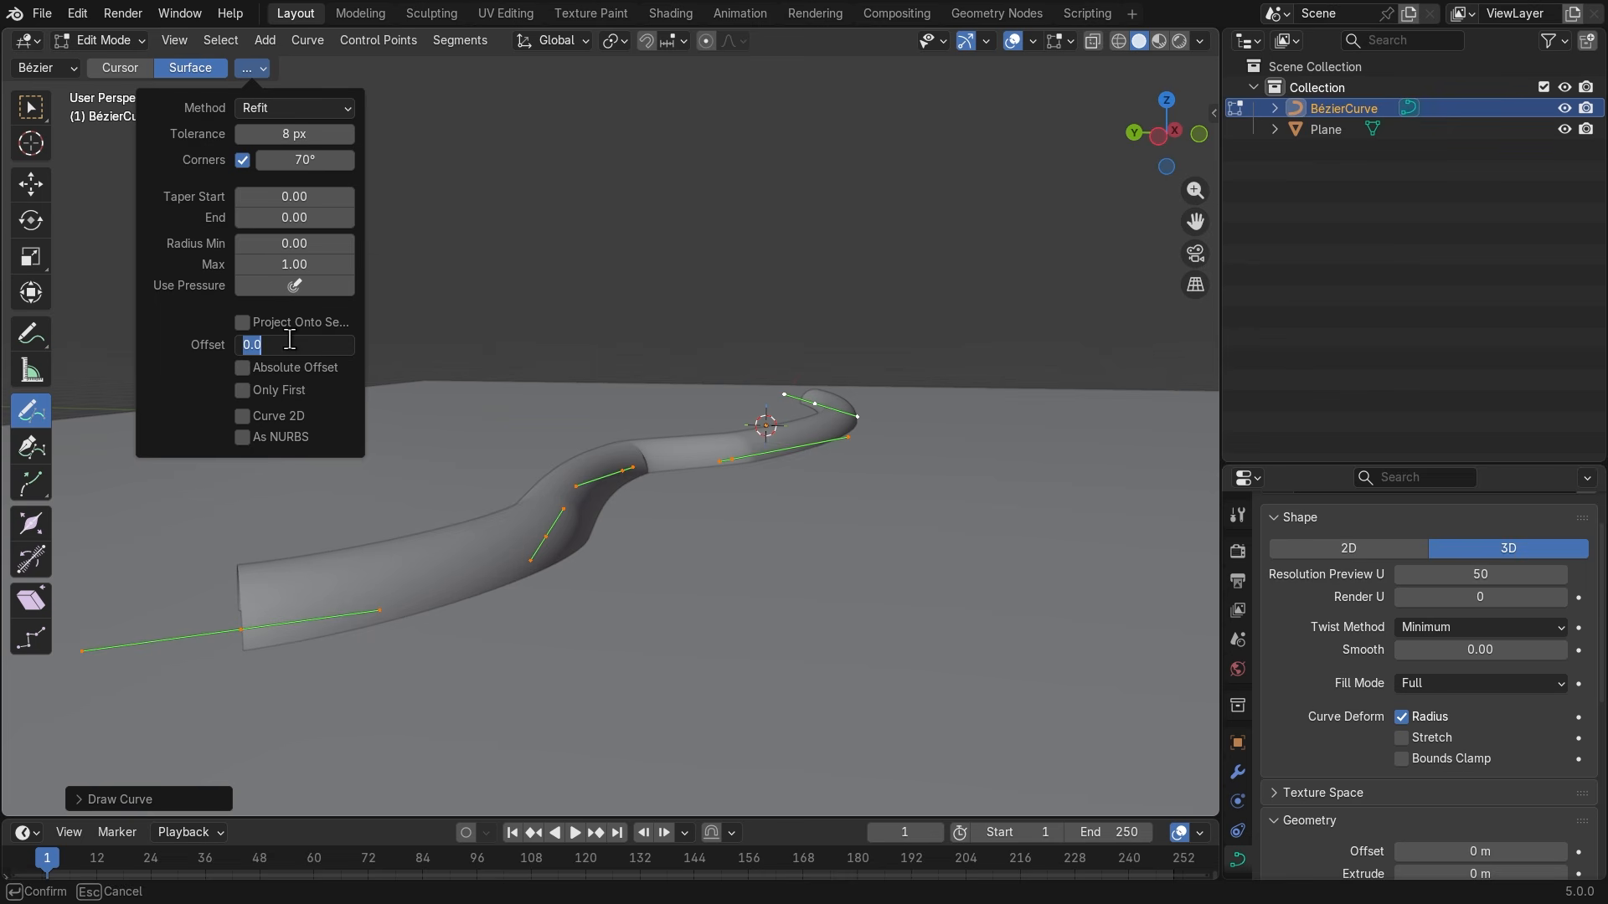
type("-")
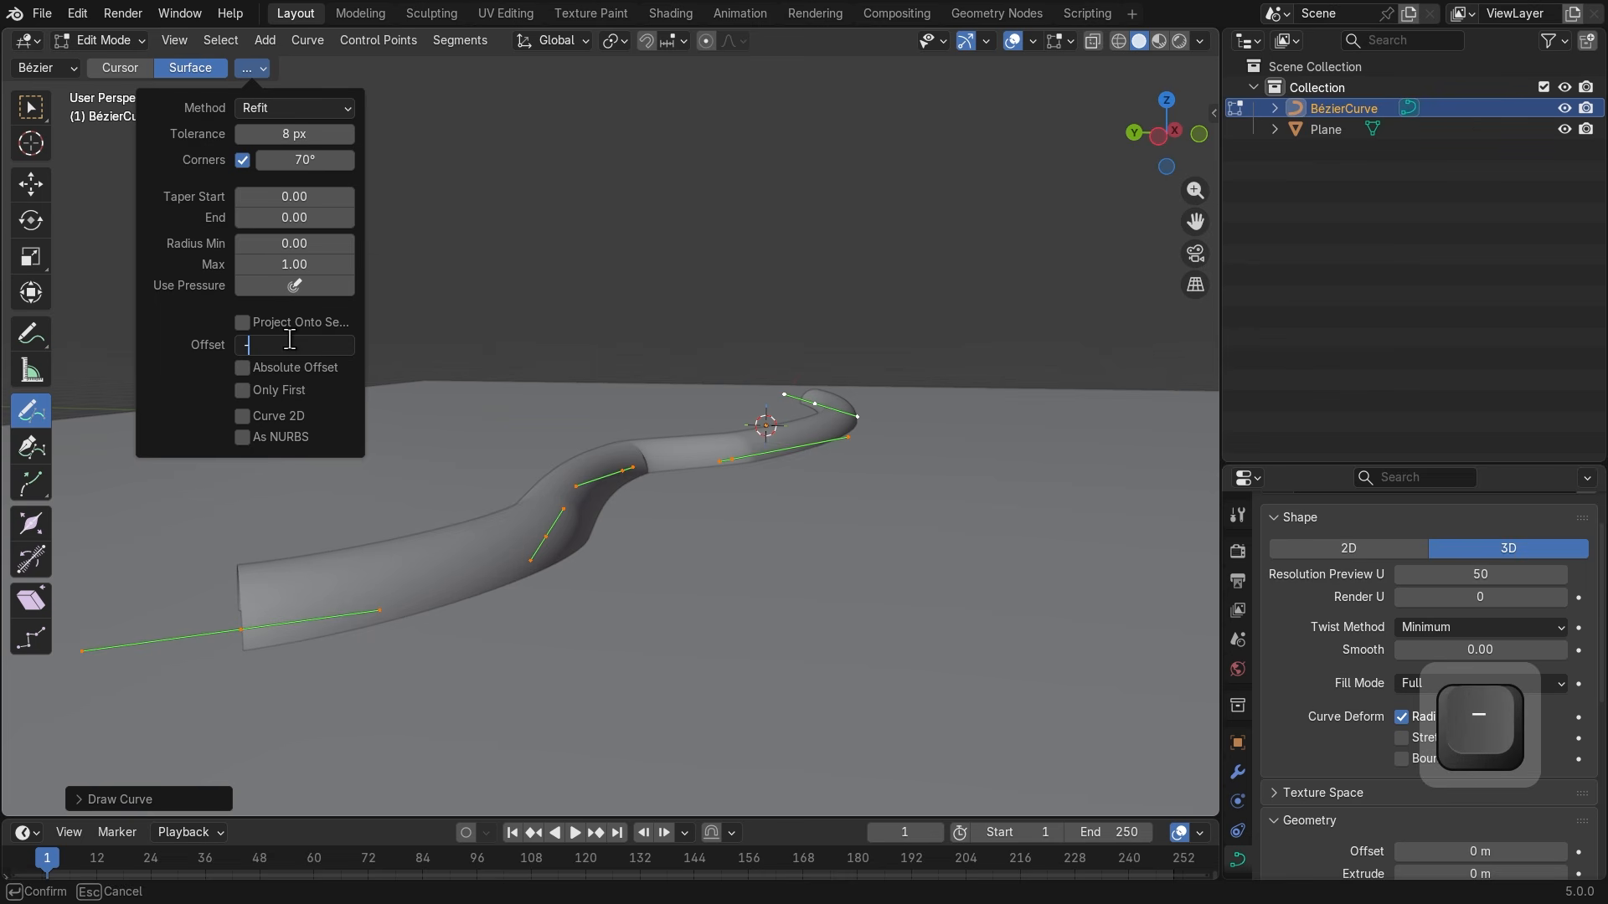
type("5")
key("Return")
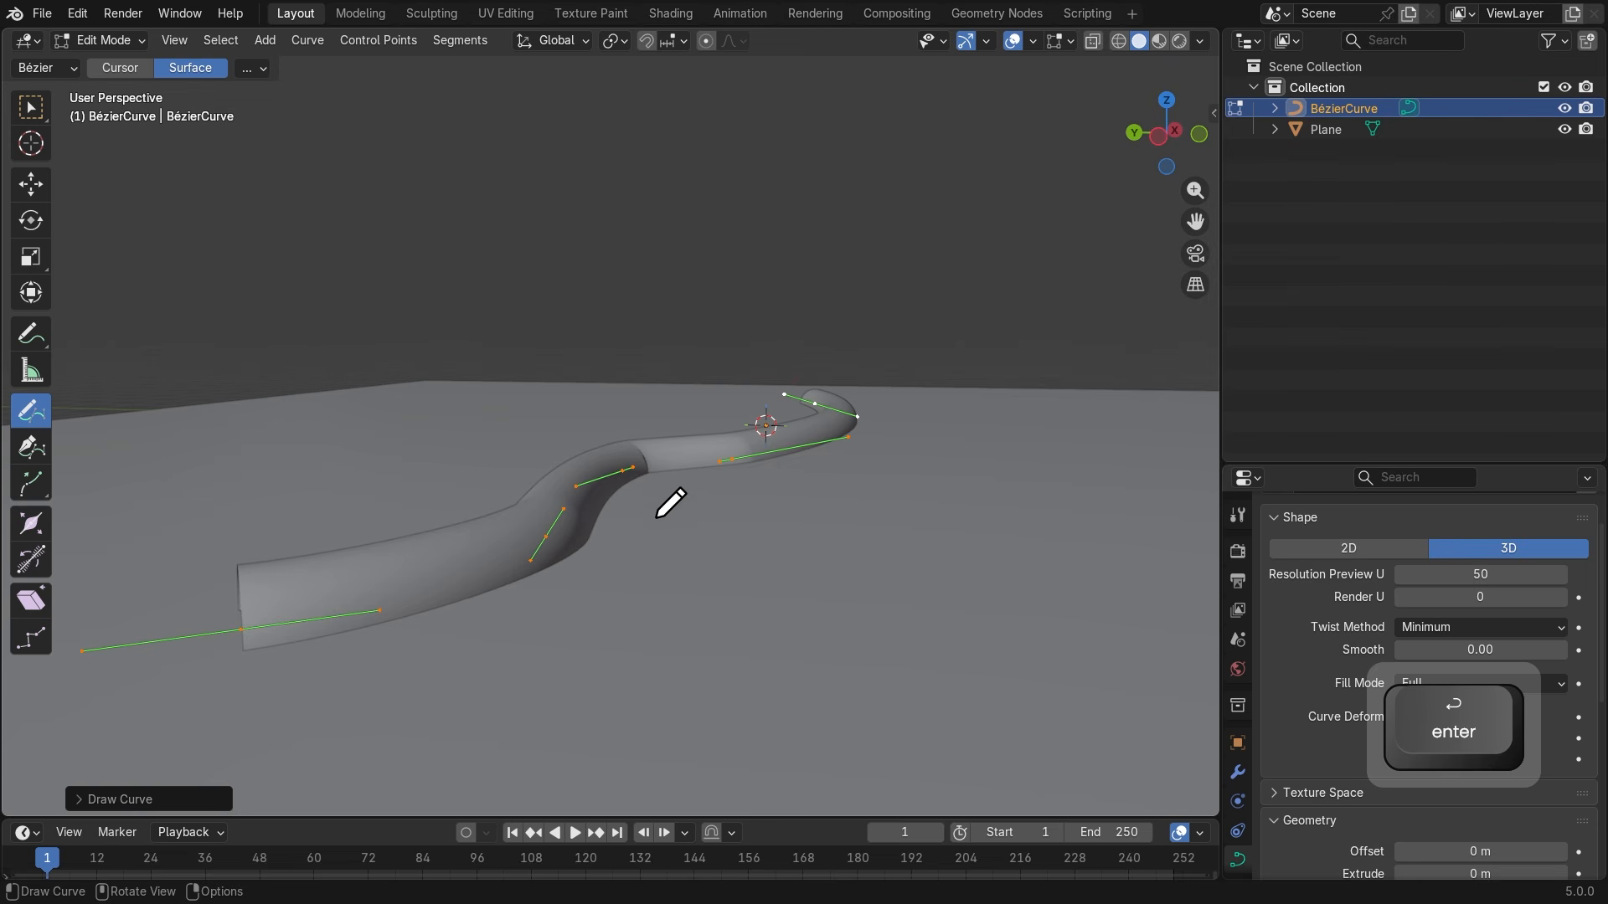
mouse_move(664, 502)
middle_mouse_down()
mouse_move(752, 484)
mouse_move(732, 486)
middle_mouse_up()
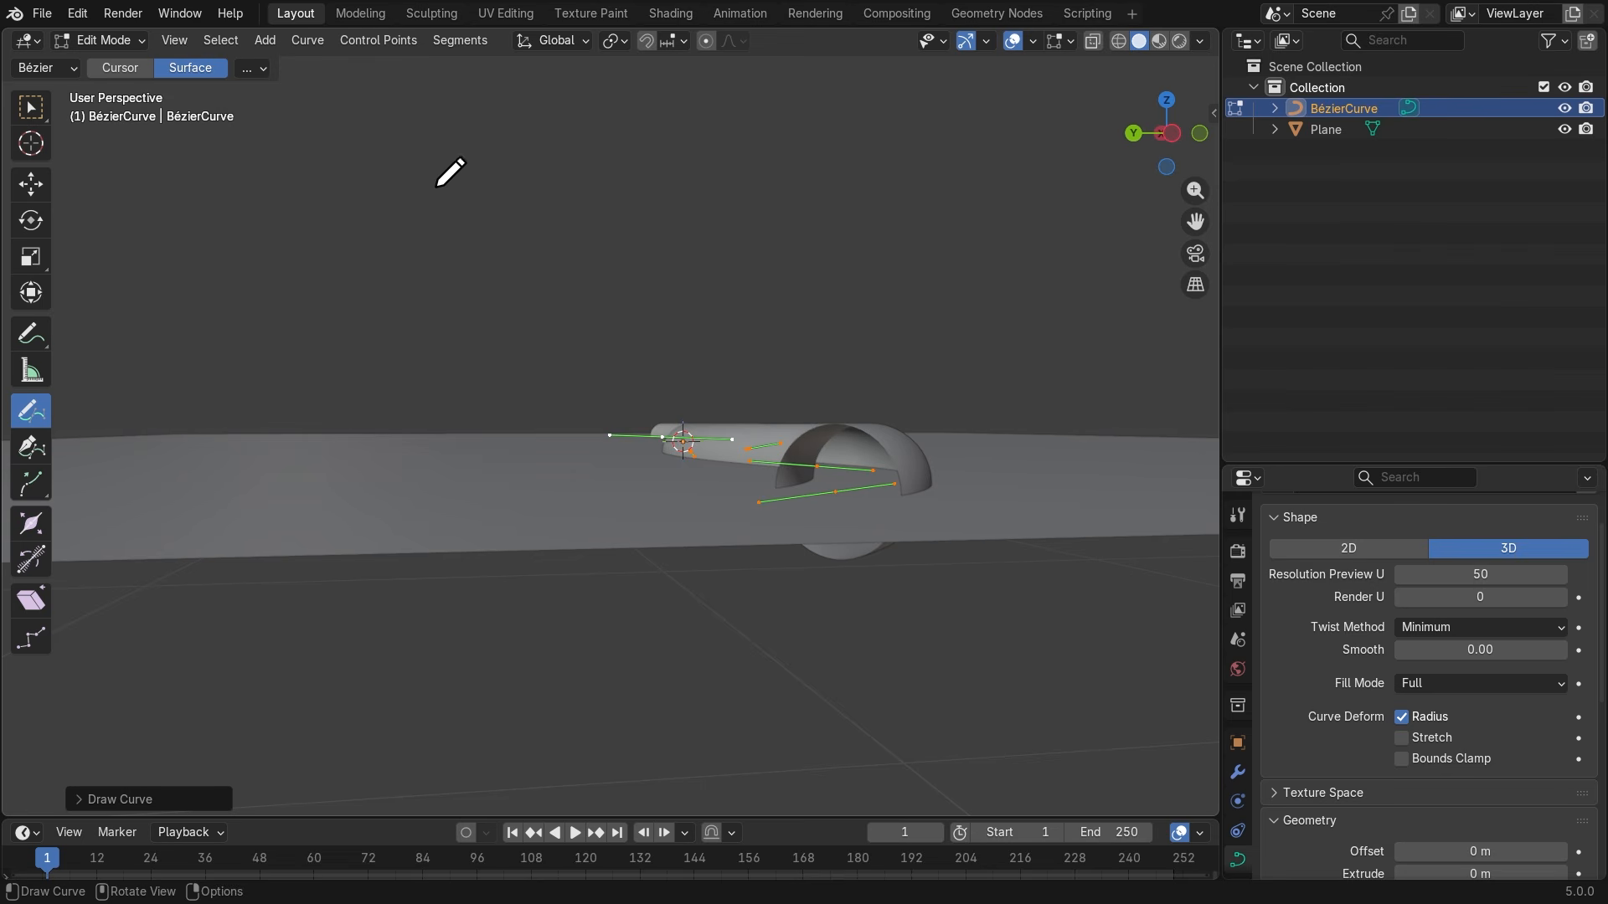
left_click(258, 69)
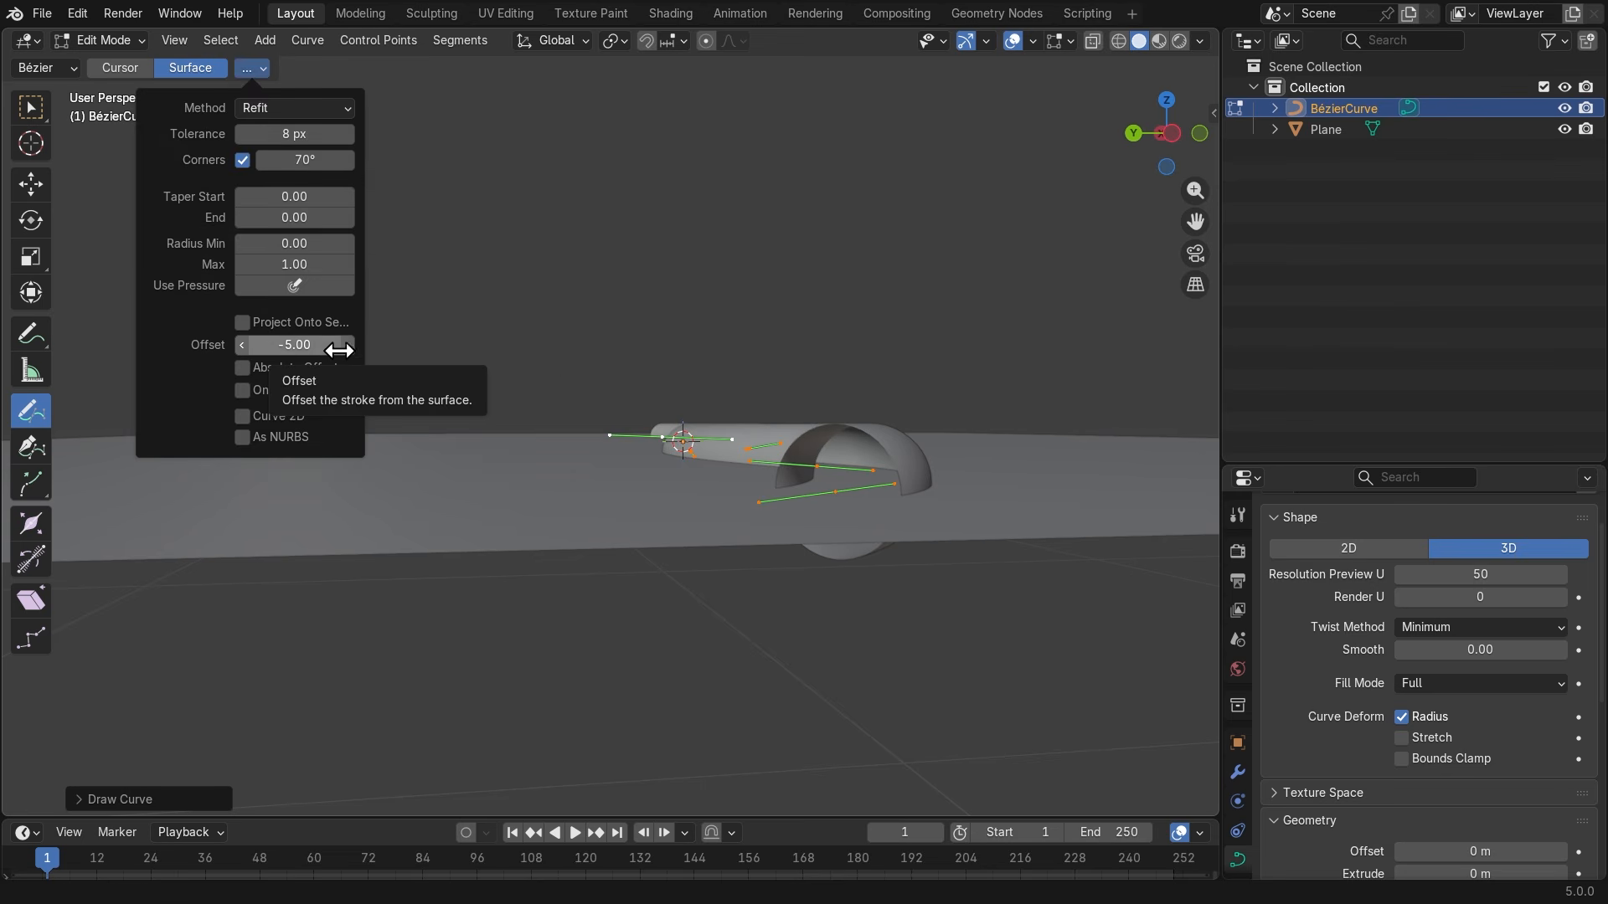
Draw a second wavy curve on the plane beside the first, and compare their heights relative to the surface.
mouse_move(782, 287)
middle_mouse_down()
mouse_move(1034, 402)
mouse_move(881, 494)
mouse_move(861, 420)
mouse_move(812, 513)
middle_mouse_up()
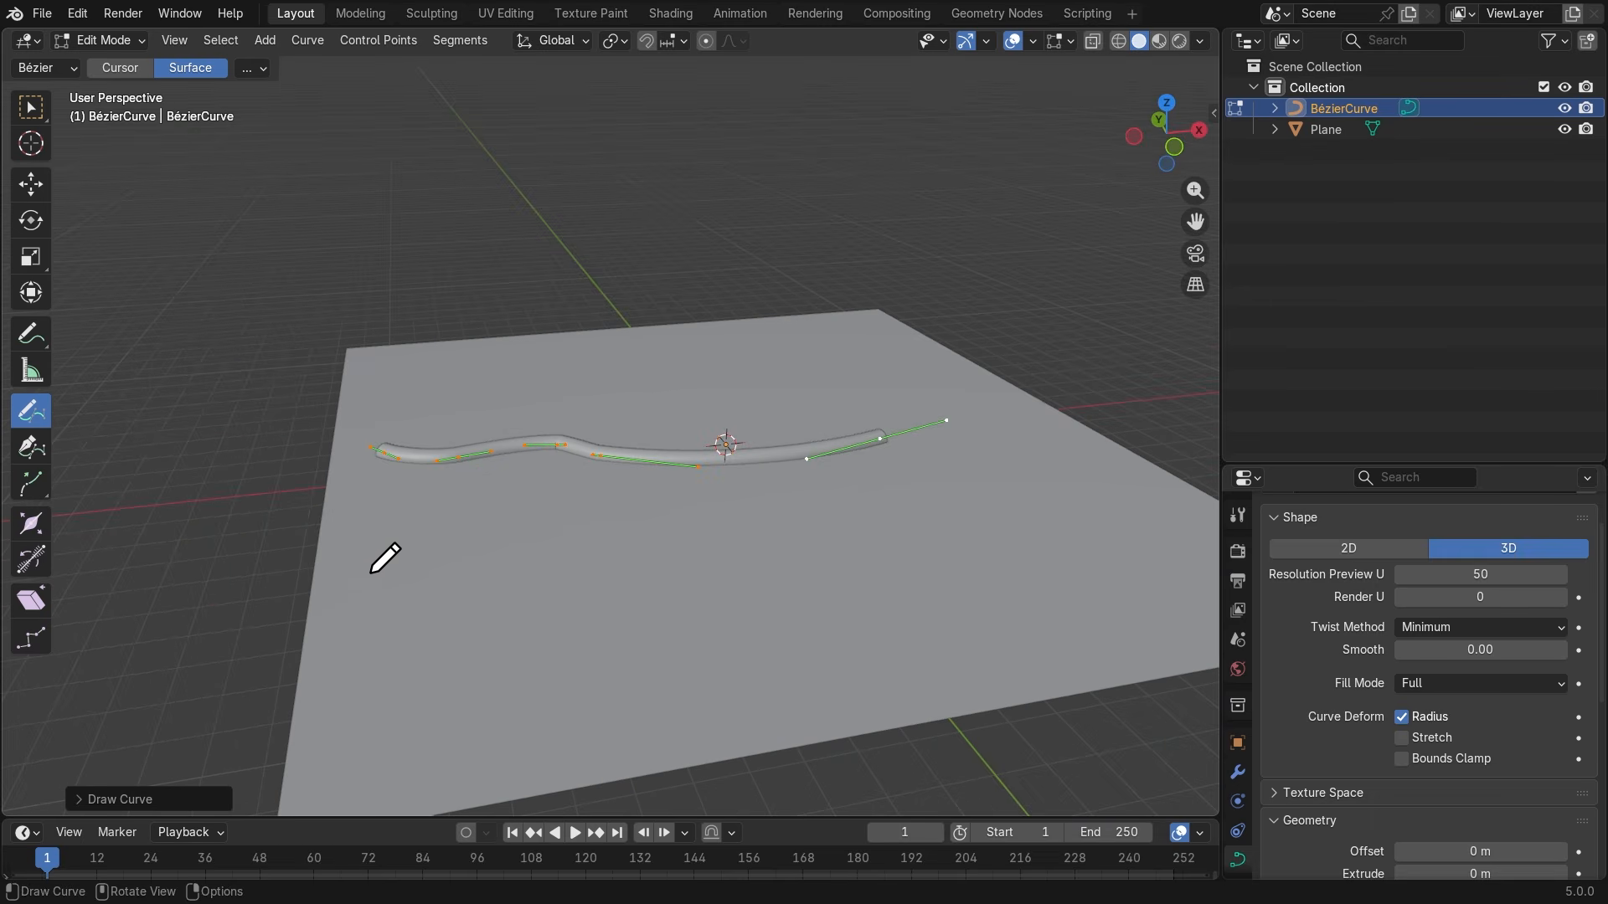
mouse_move(361, 571)
left_mouse_down()
mouse_move(464, 603)
mouse_move(745, 548)
mouse_move(1051, 521)
left_mouse_up()
middle_click_drag(614, 591, 711, 432)
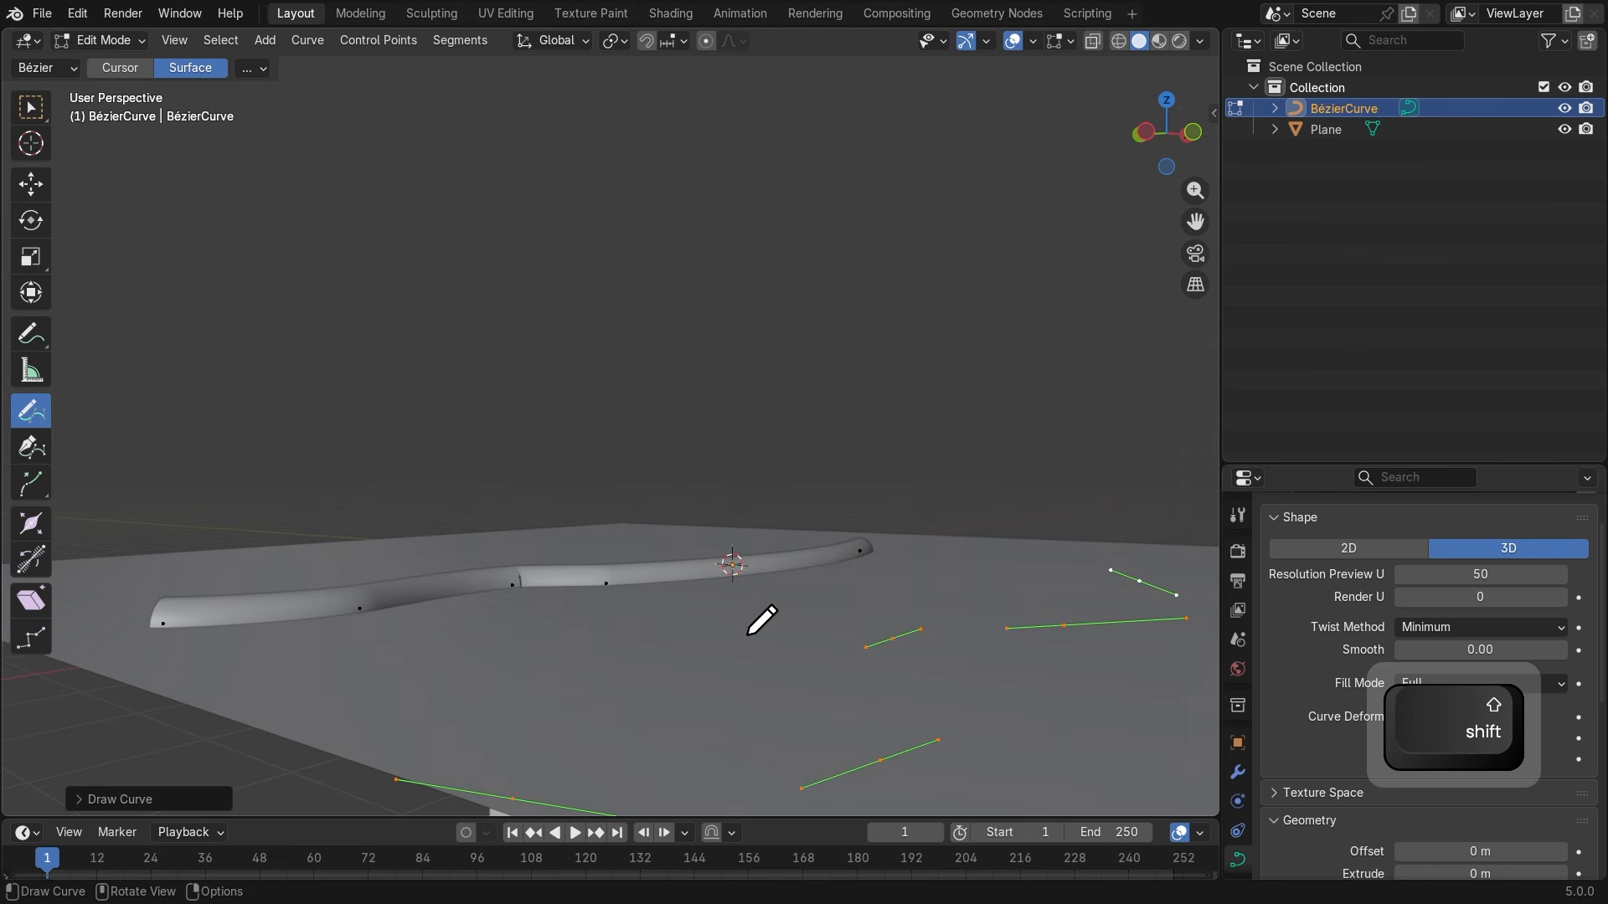
middle_click_drag(747, 639, 731, 615)
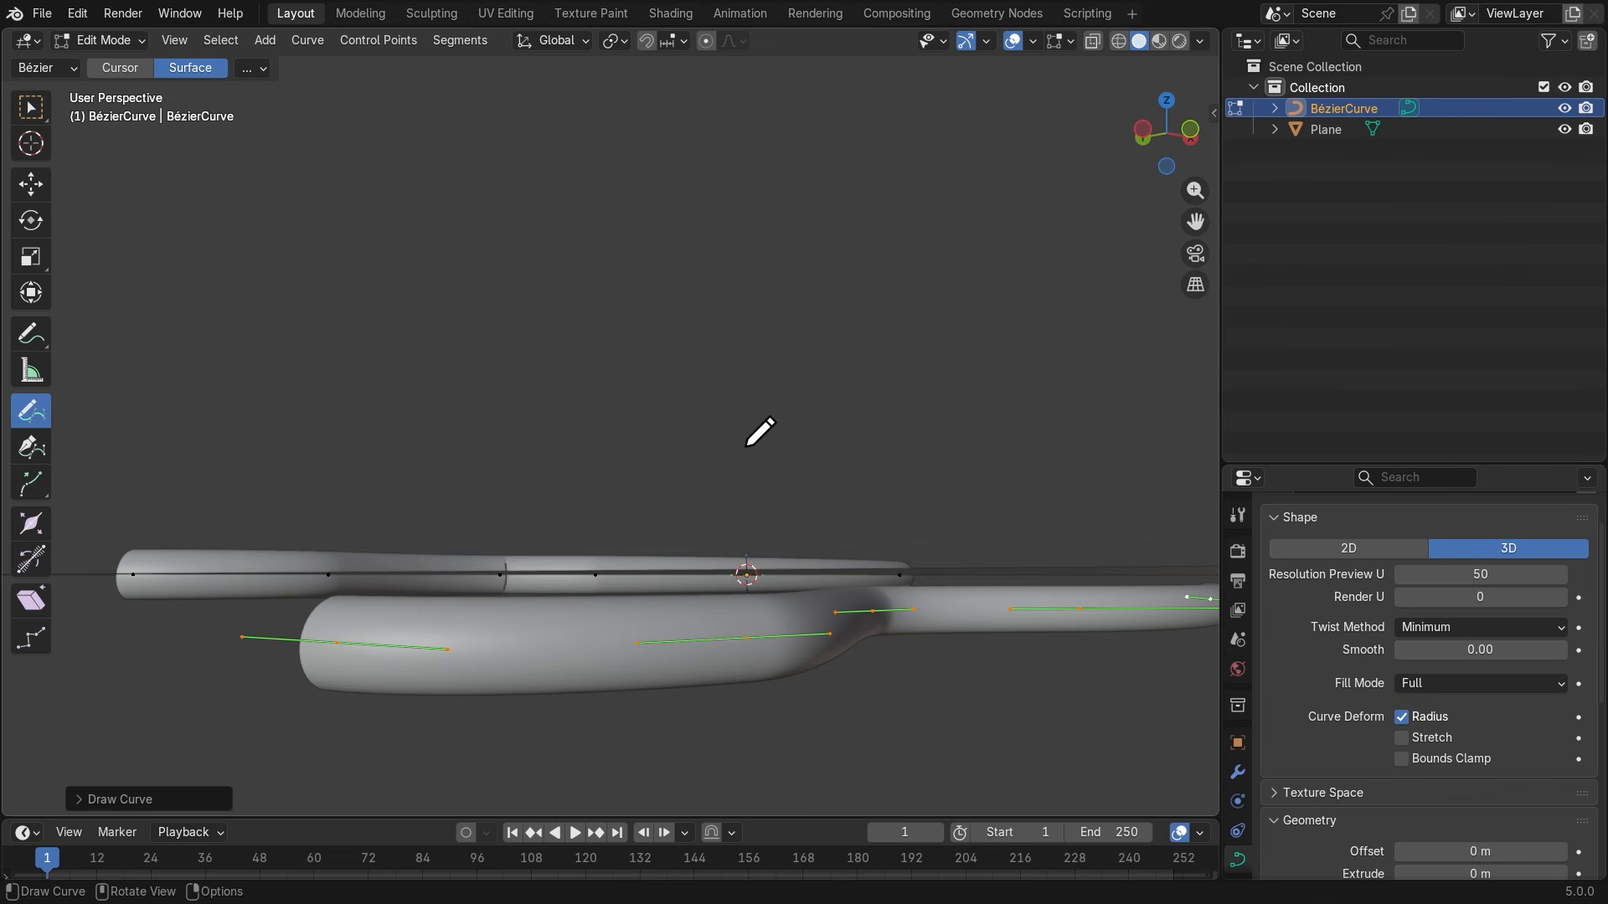
middle_click_drag(745, 447, 692, 548)
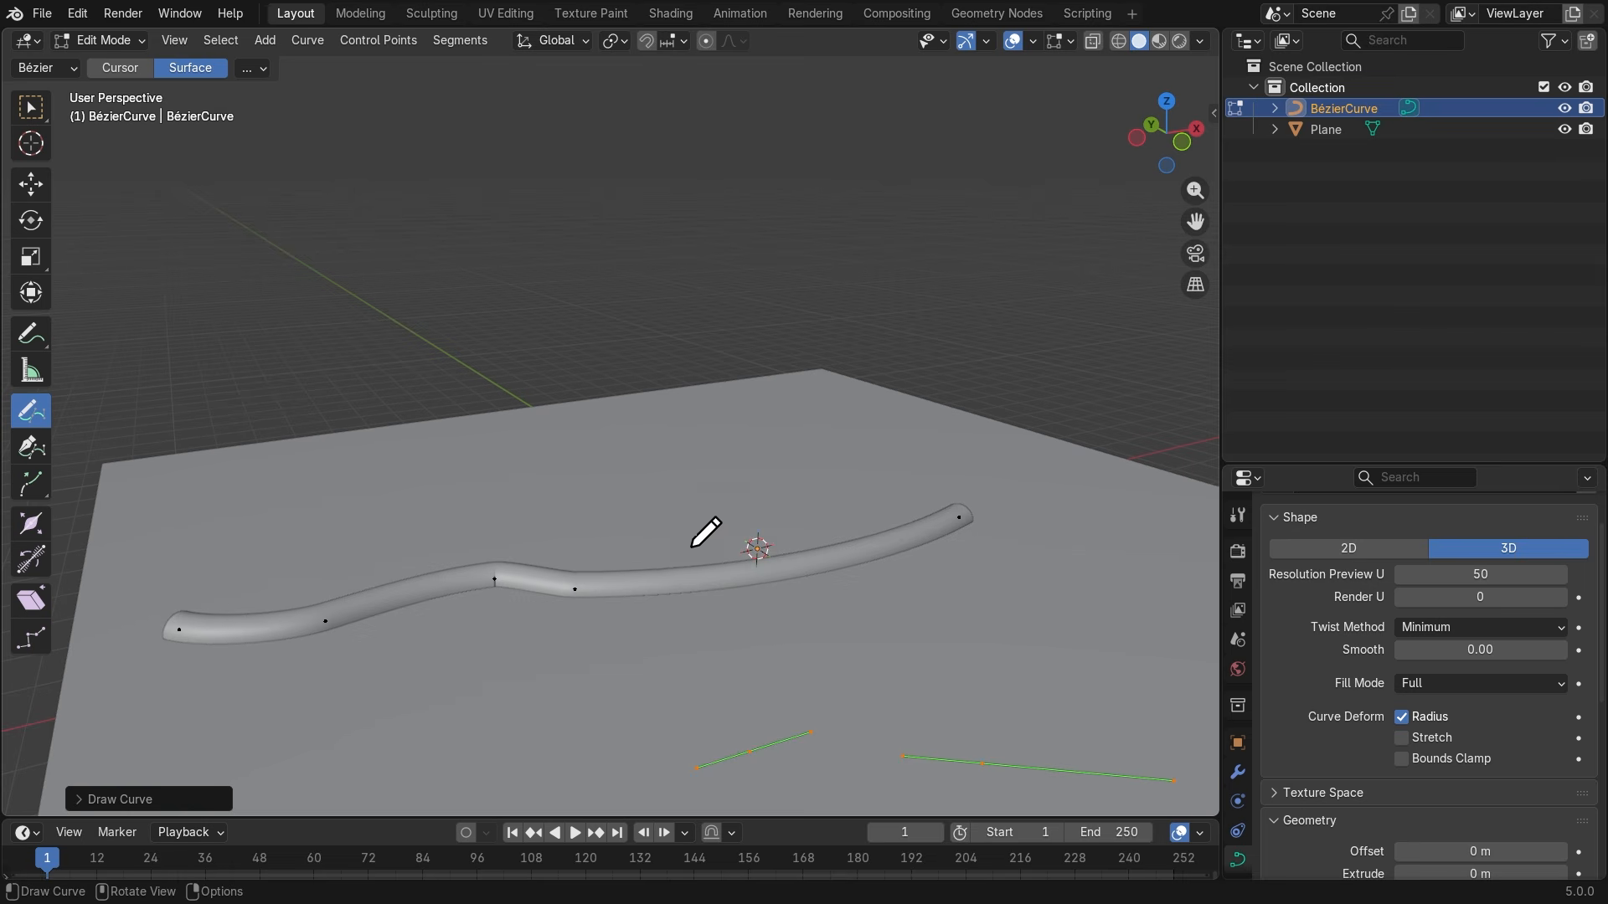
middle_click_drag(875, 667, 977, 600)
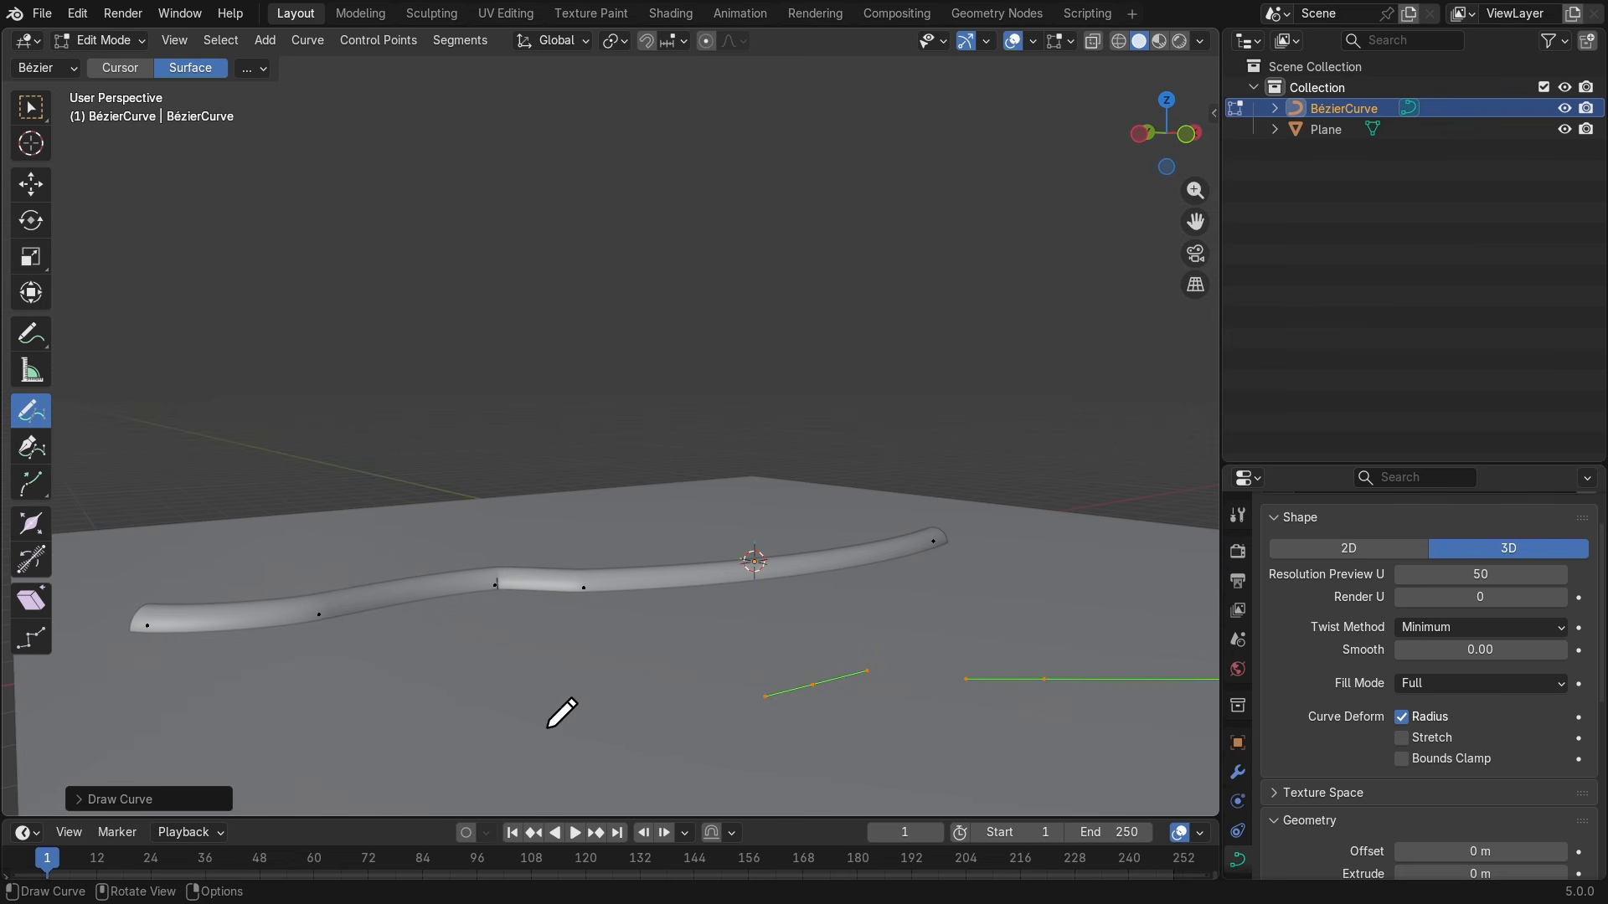
middle_click_drag(765, 593, 862, 567)
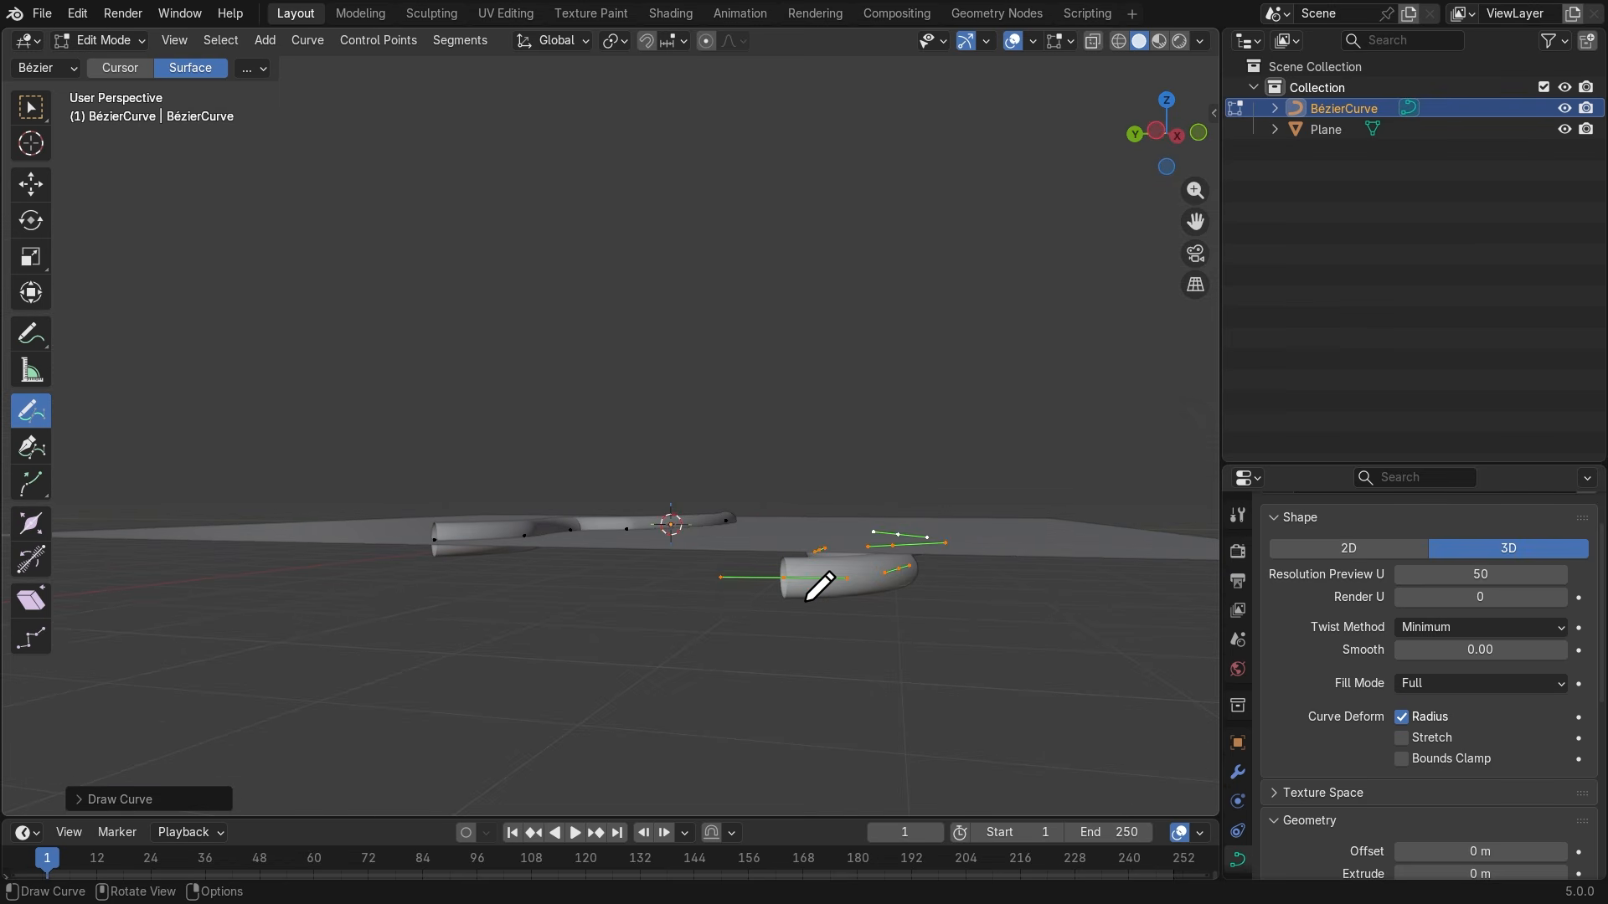
Delete all the vertices of both curves on the plane.
middle_click_drag(903, 472, 748, 536)
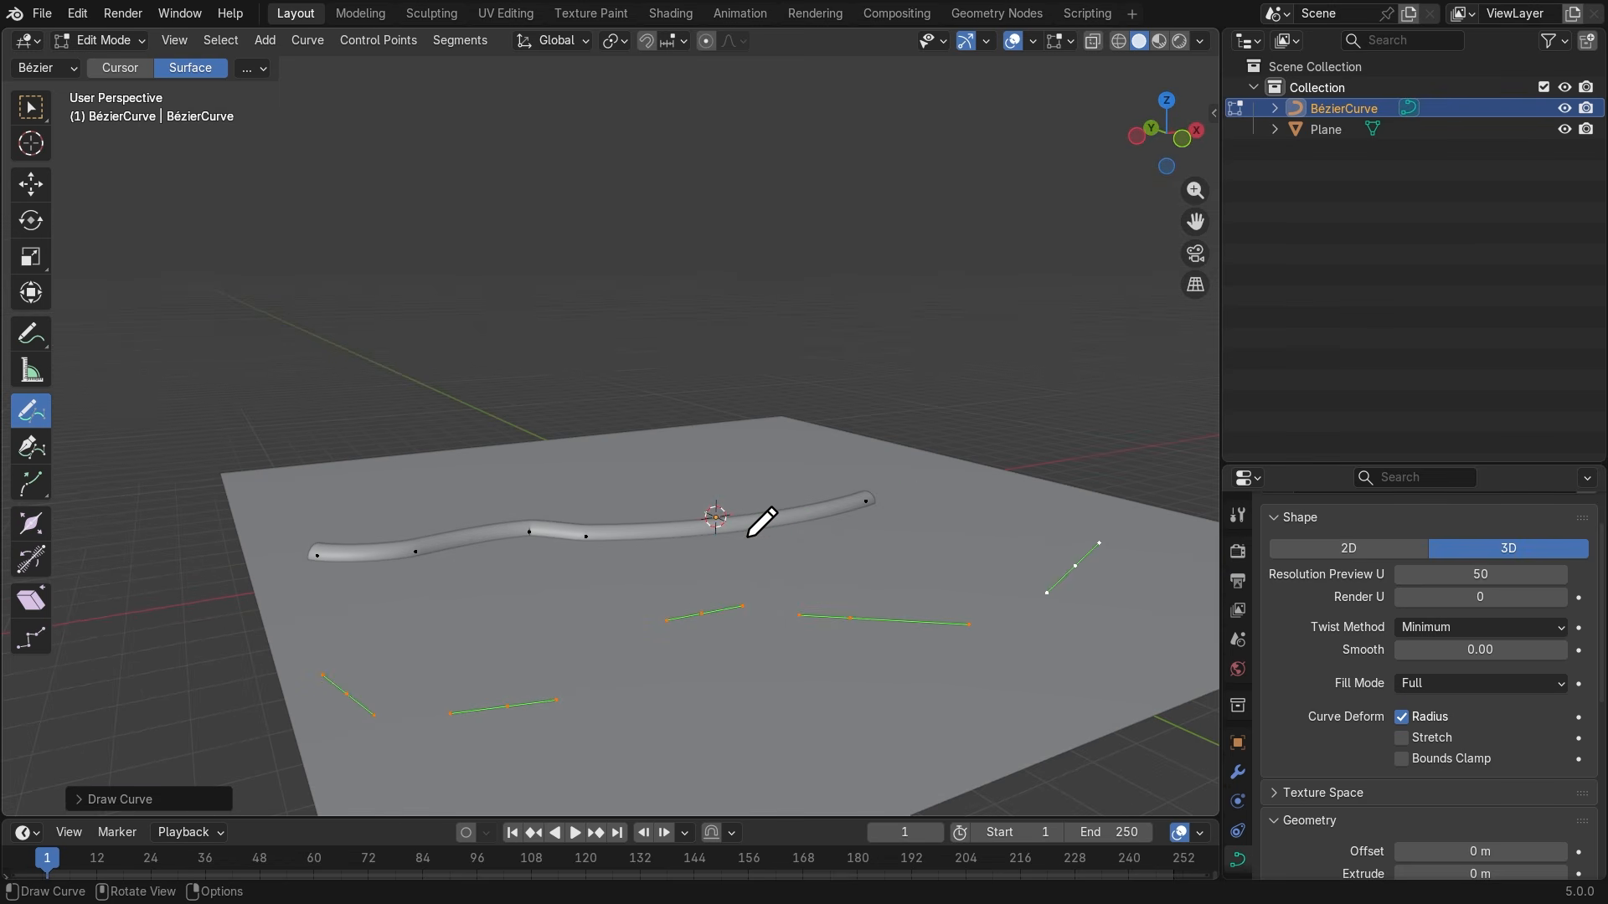
key("a")
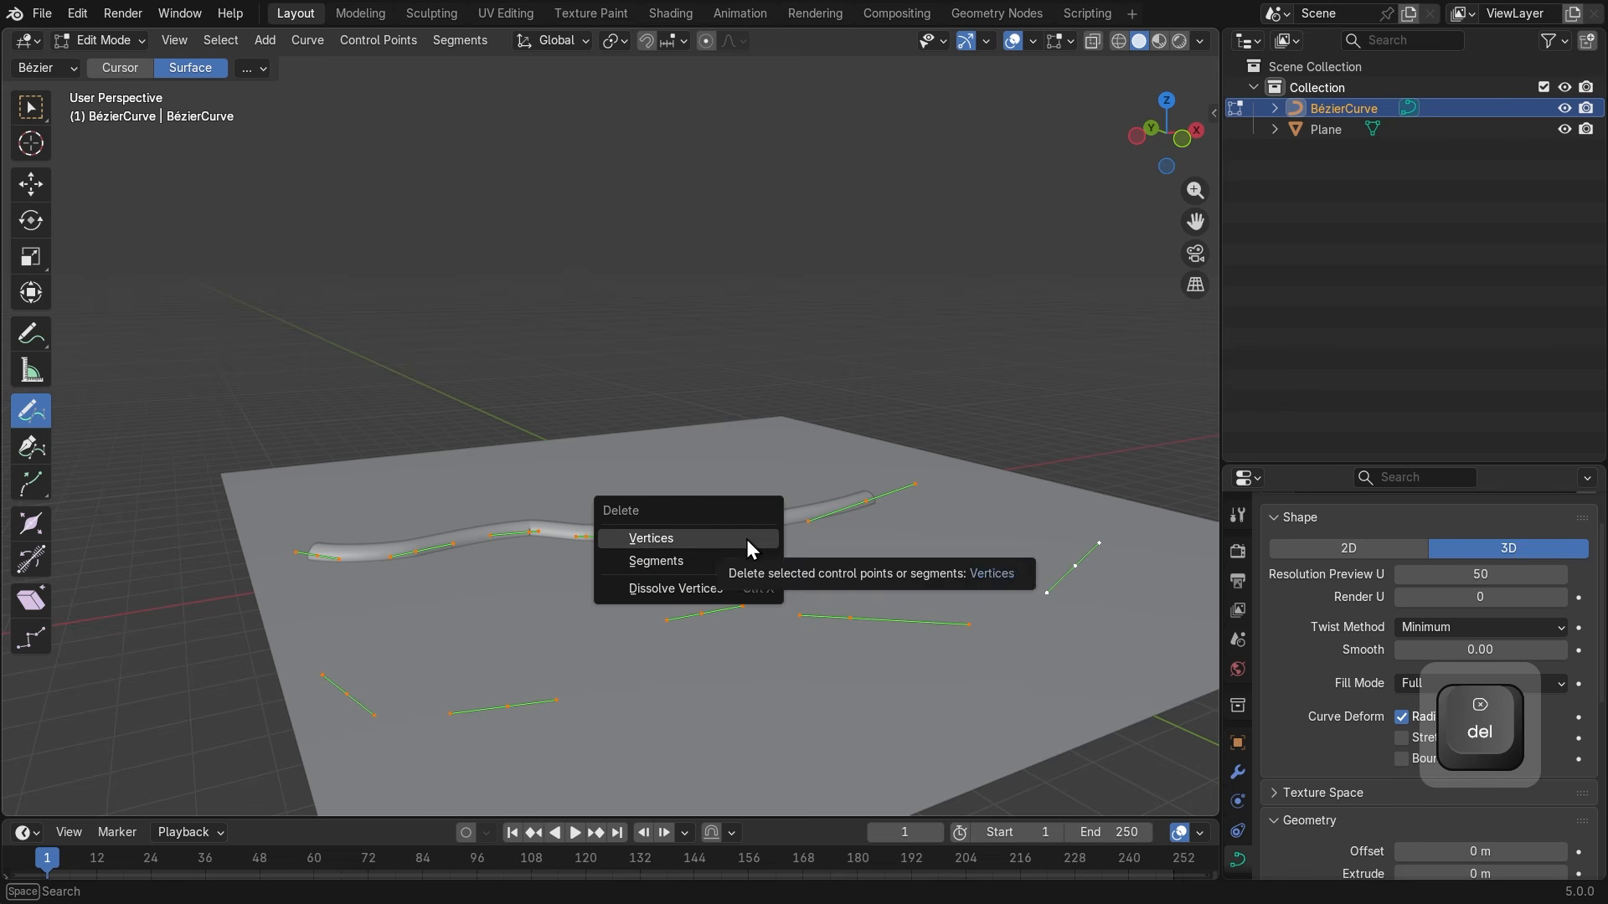
left_click(747, 539)
Set the Draw tool's surface offset to 3.00.
left_click(253, 71)
left_click(312, 347)
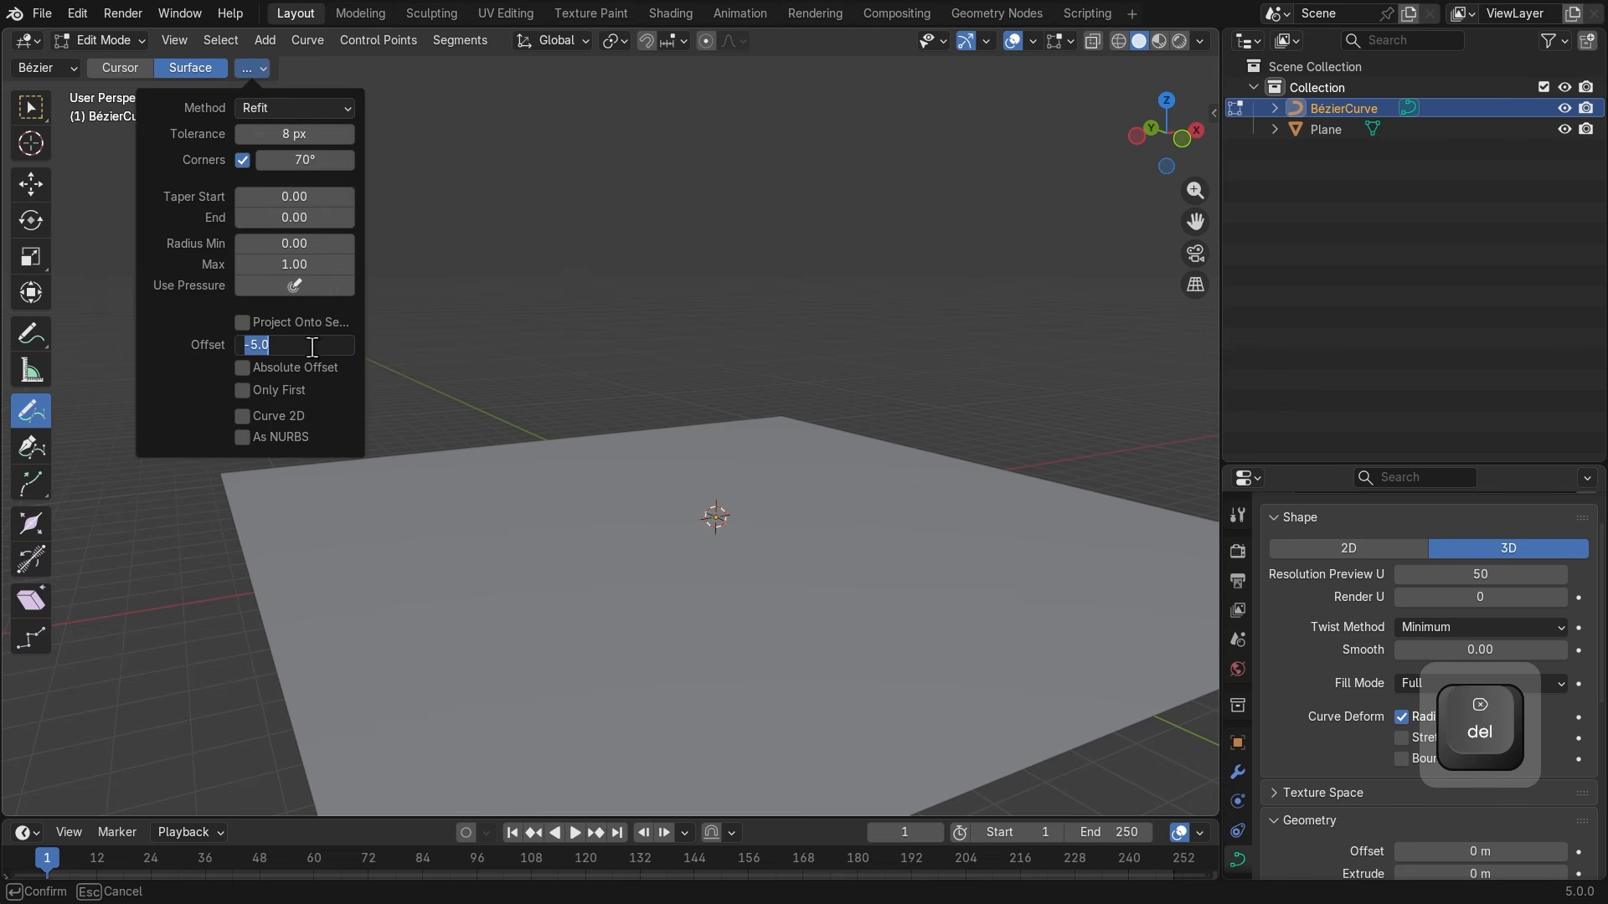
key("Delete")
type("3")
key("Return")
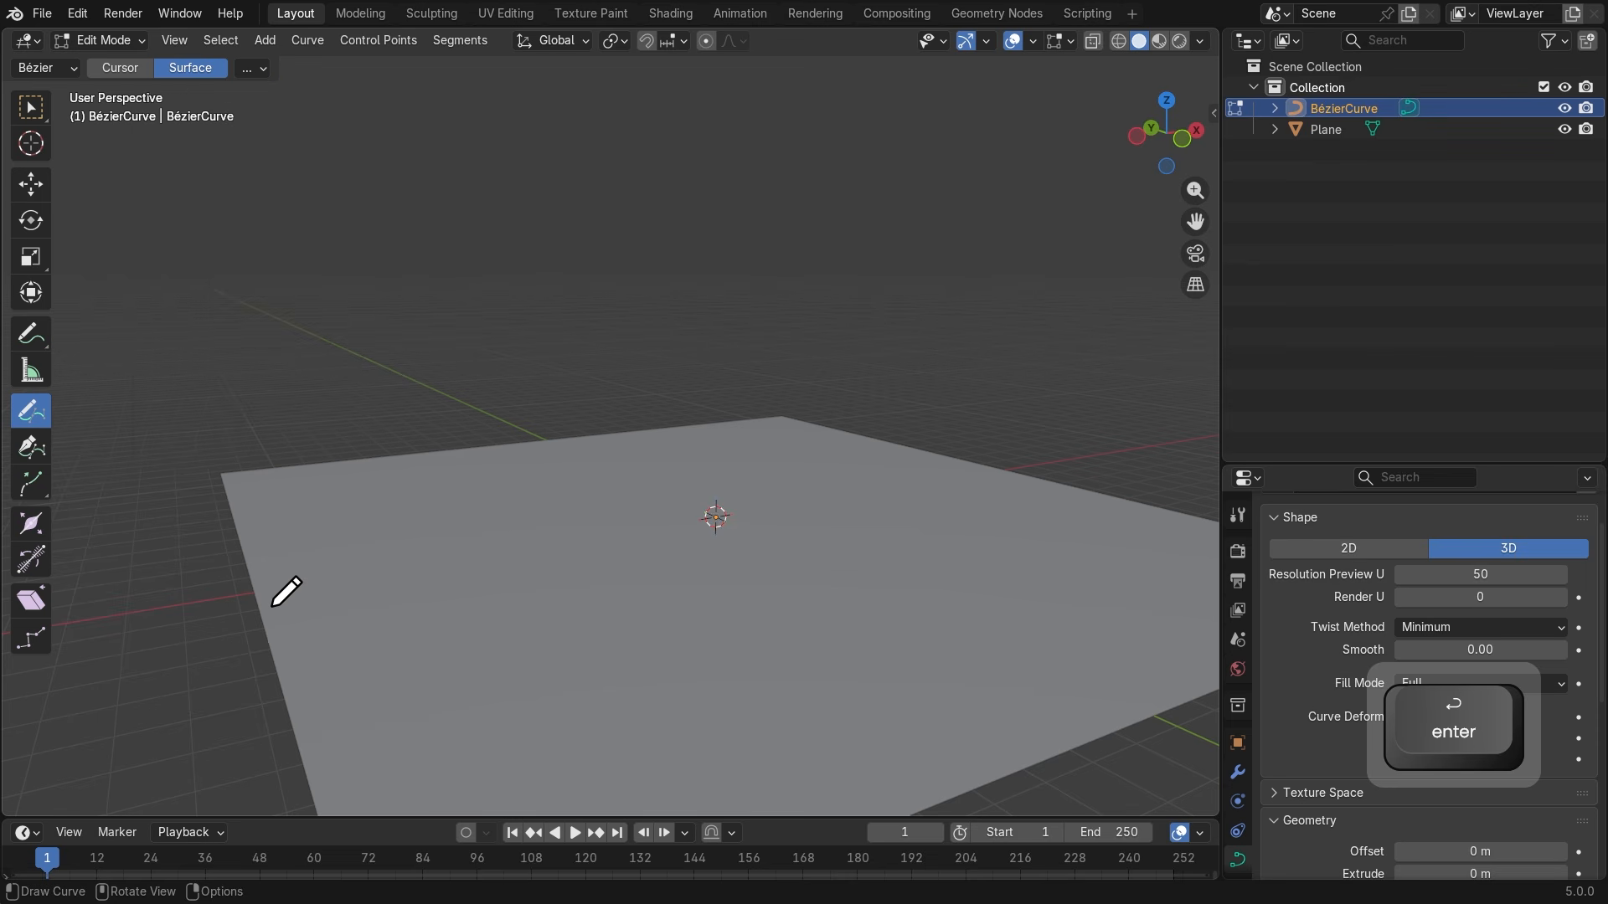
Draw a long wavy curve across the front of the plane and inspect its height above the surface from the side.
mouse_move(274, 604)
left_mouse_down()
mouse_move(362, 662)
mouse_move(630, 589)
mouse_move(1087, 538)
left_mouse_up()
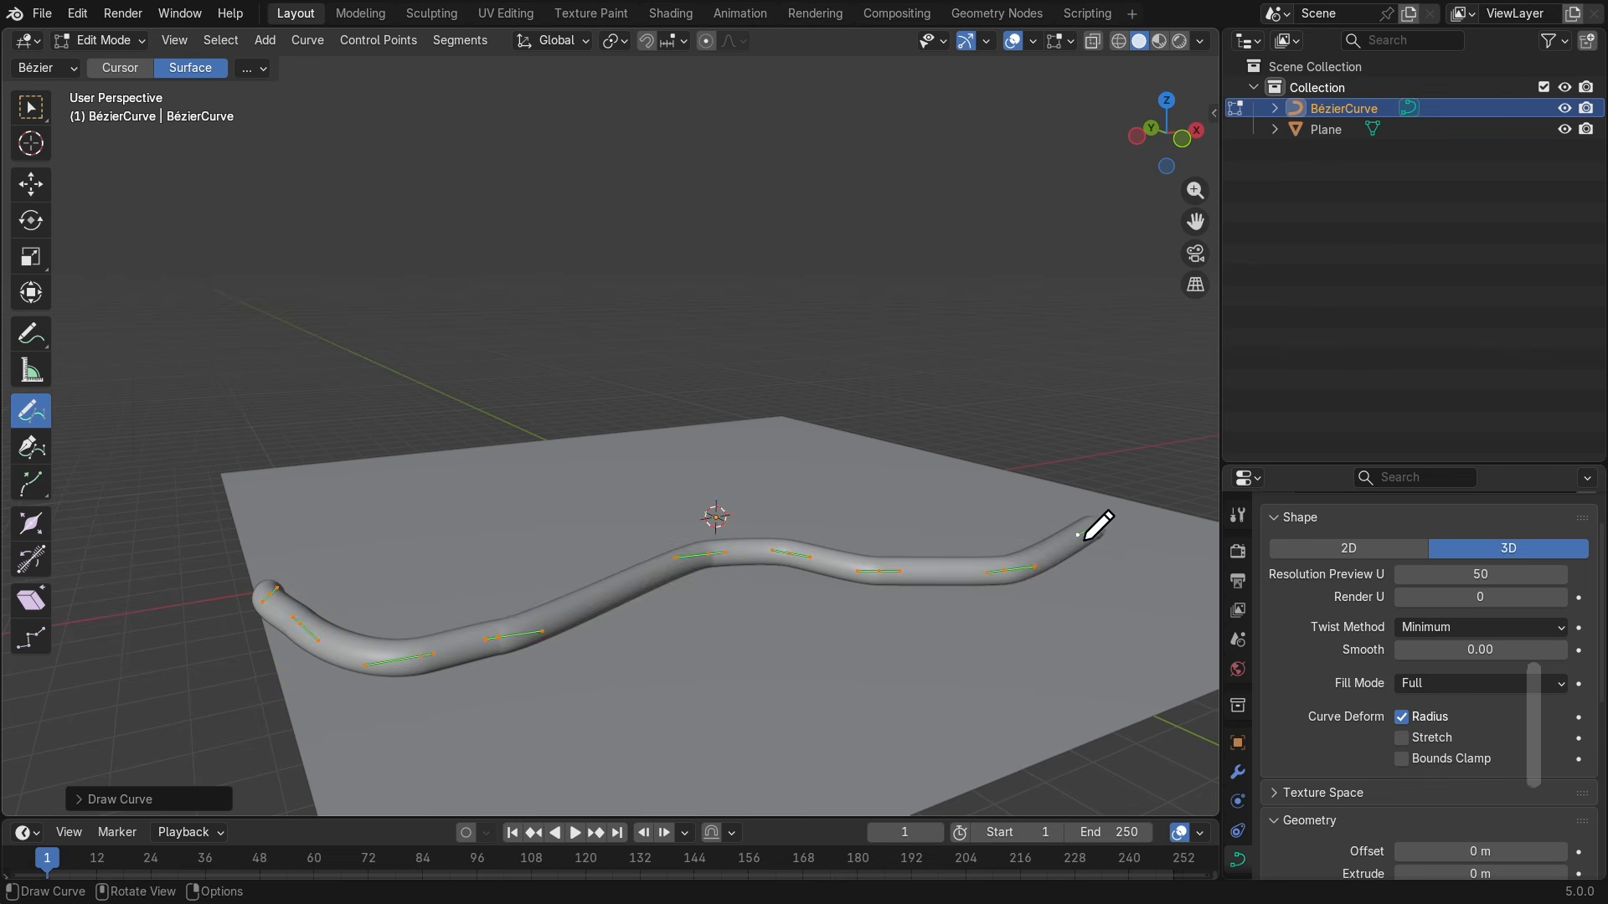
middle_click_drag(1086, 537, 830, 668)
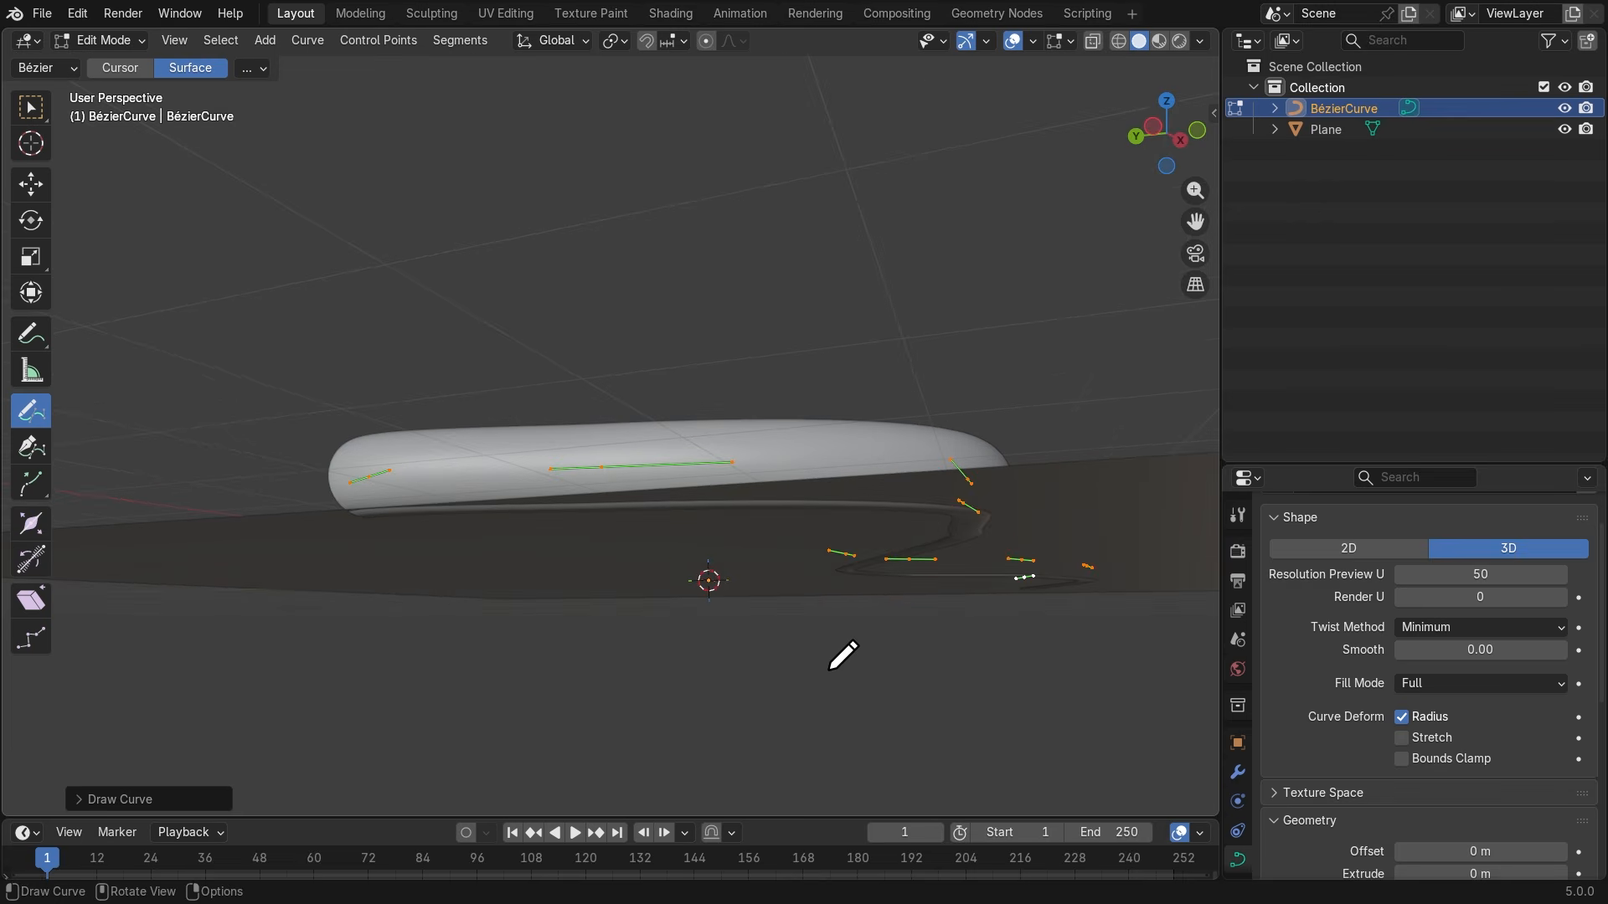
scroll(830, 668, "up", 3)
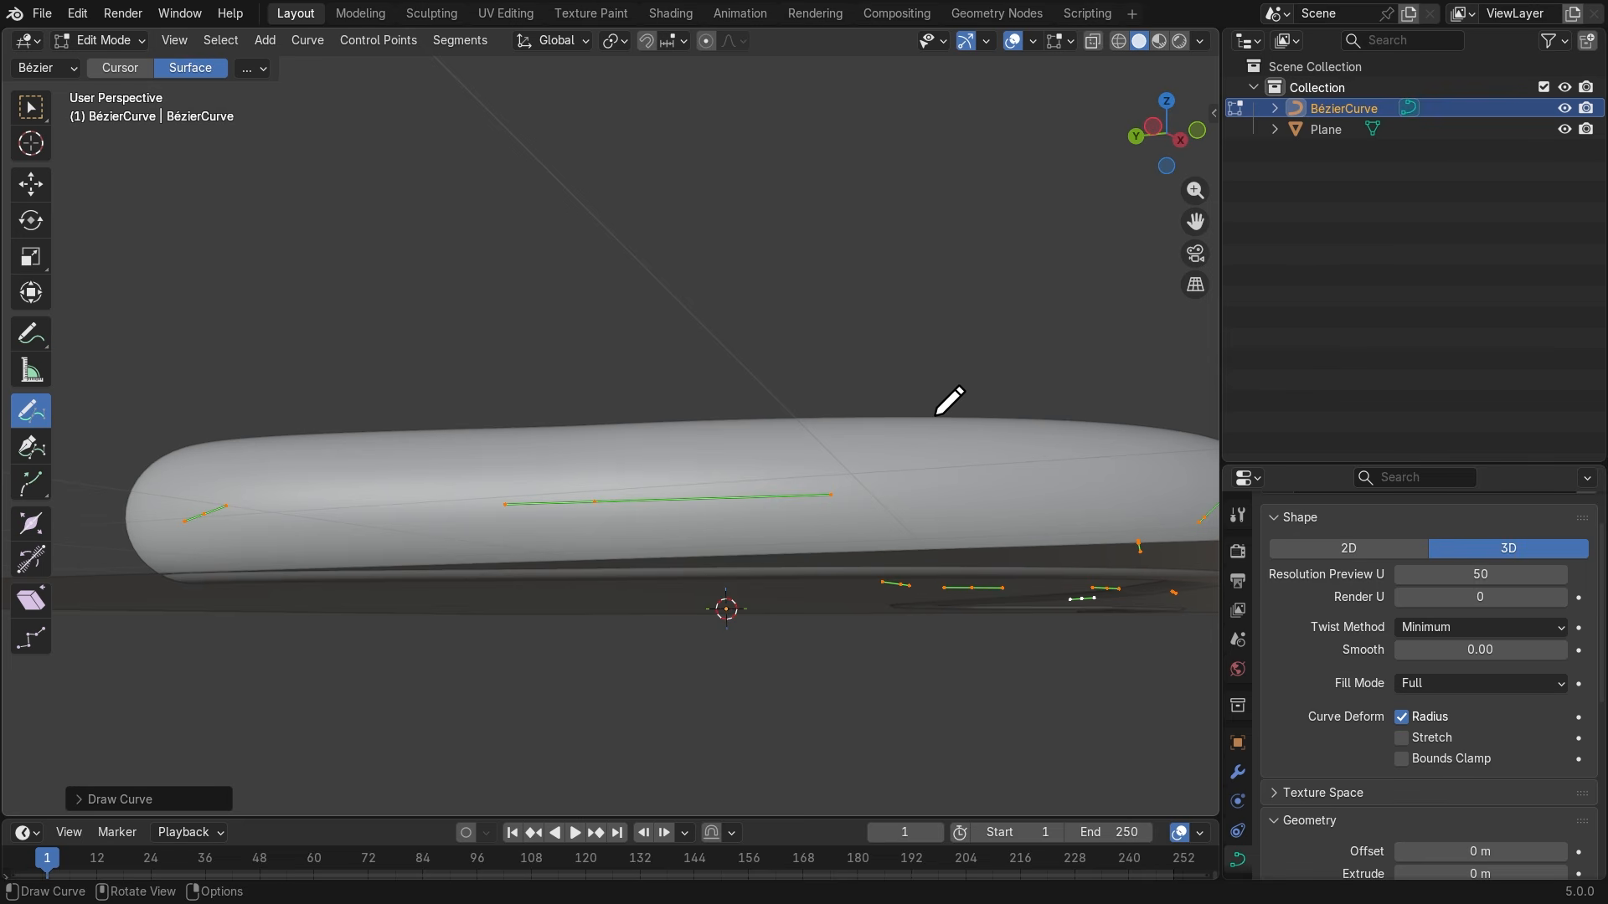
scroll(938, 412, "down", 5)
middle_click_drag(948, 400, 804, 528)
scroll(786, 600, "up", 3)
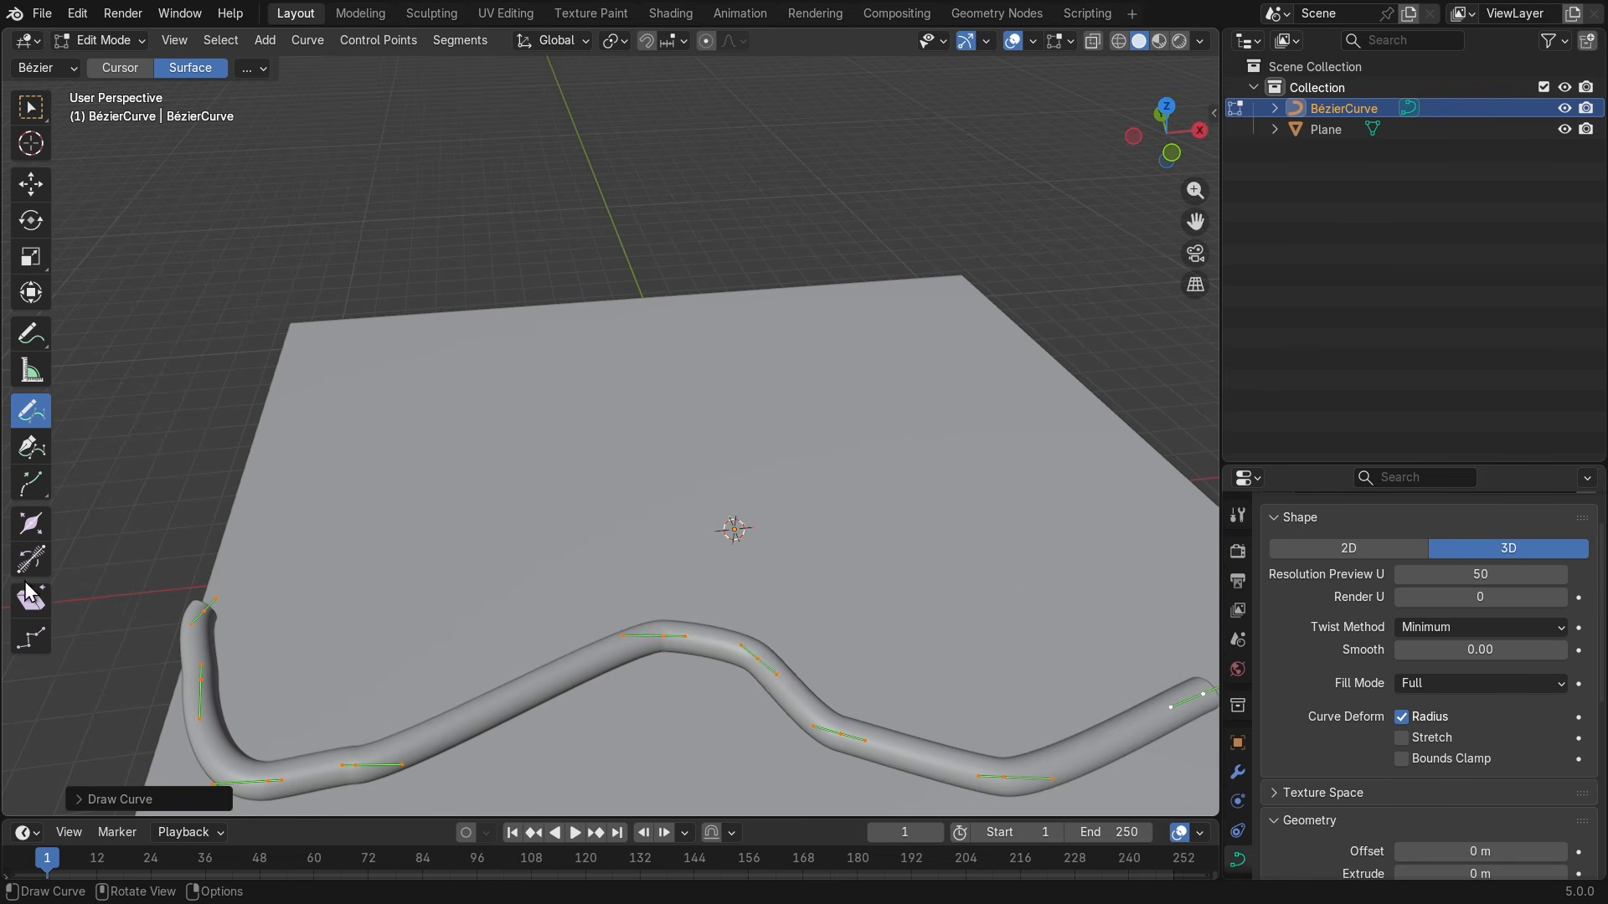
Delete the curve's vertices and draw a new wavy curve across the back half of the plane.
key("ctrl")
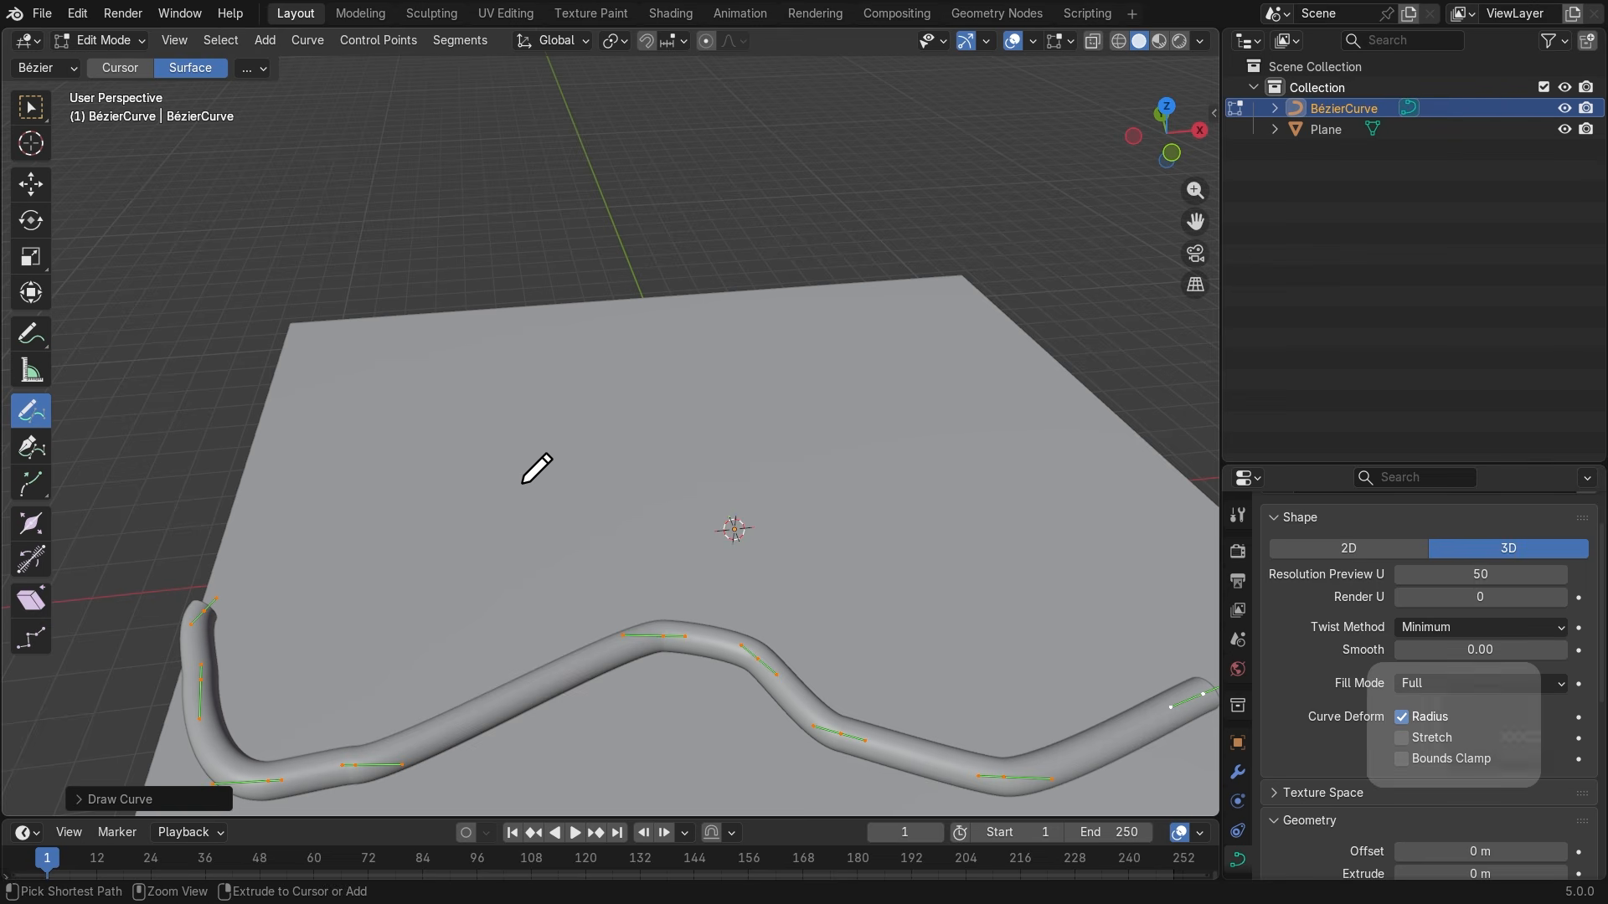
key("Delete")
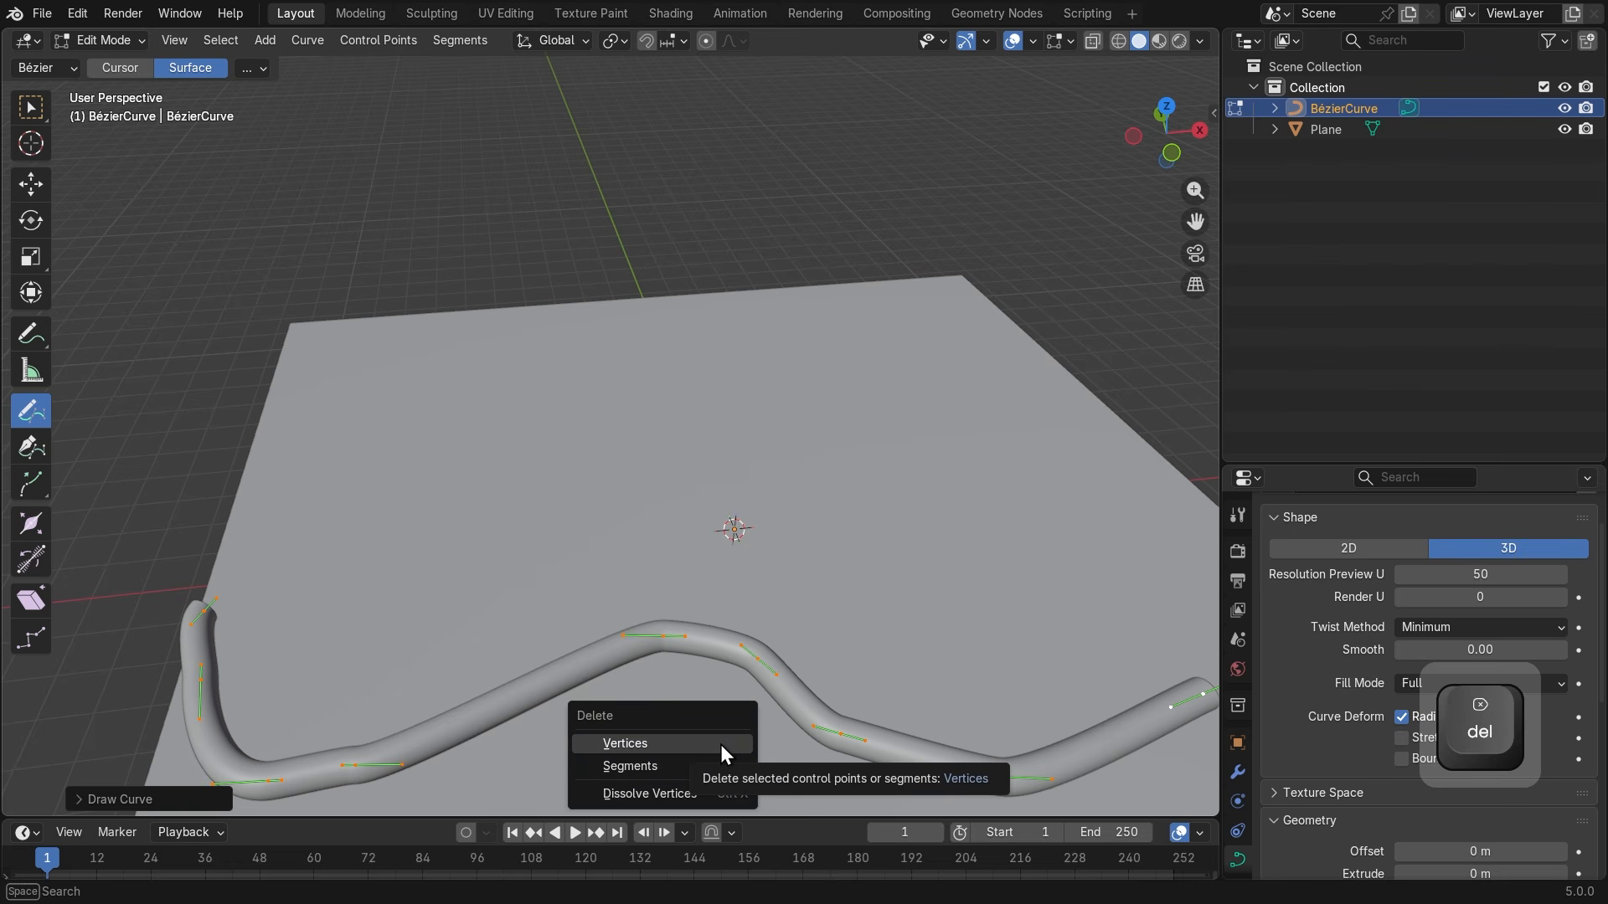
left_click(721, 745)
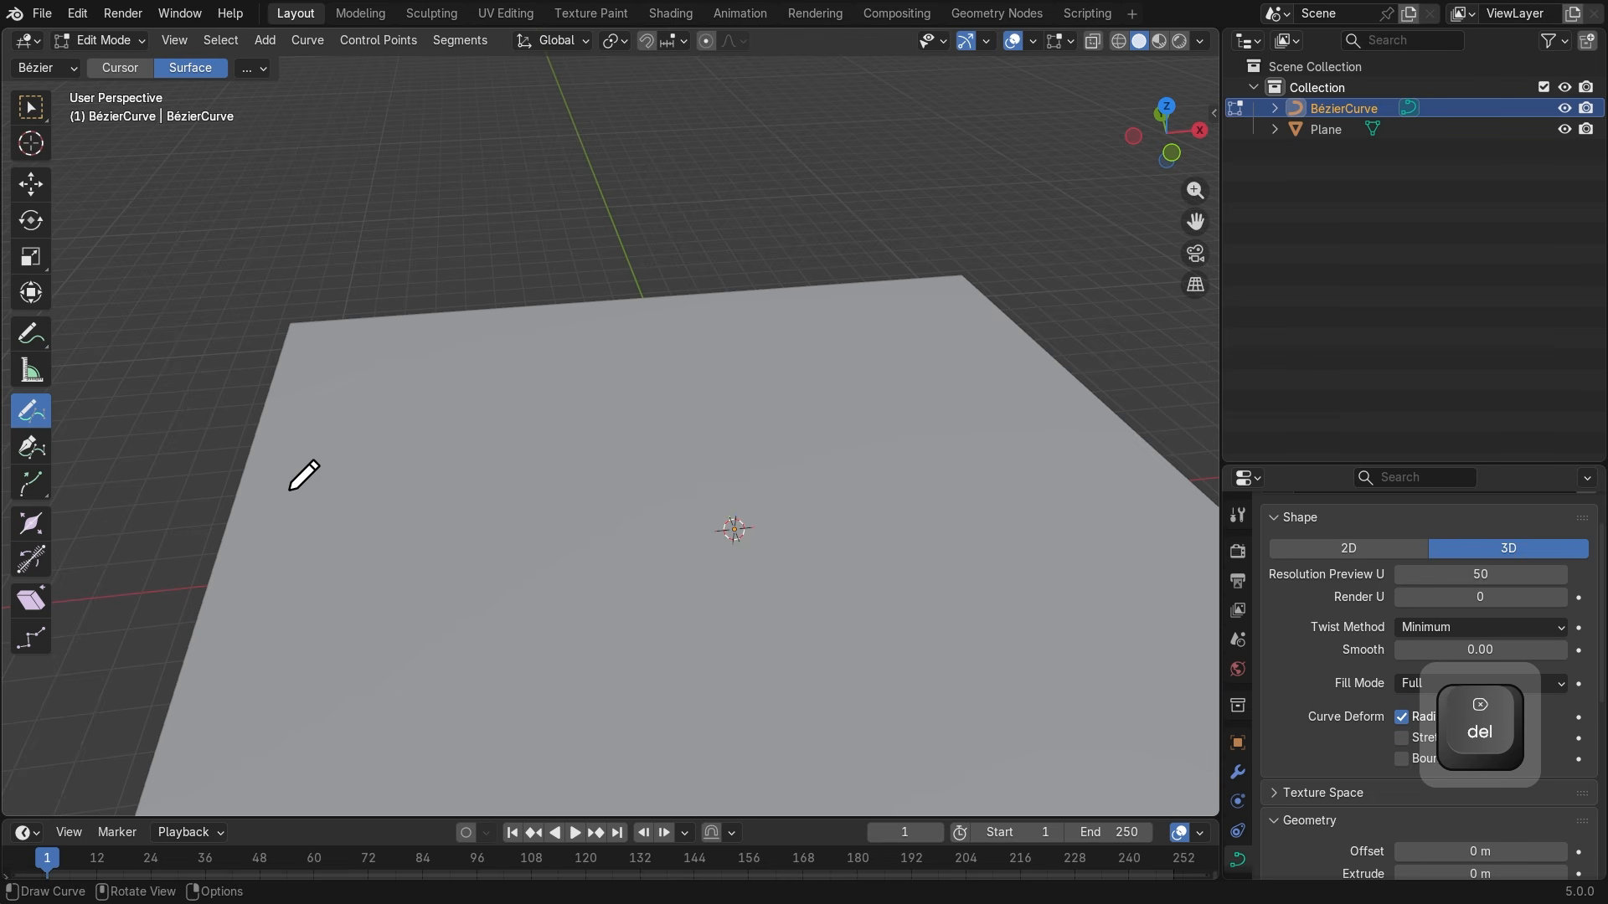
mouse_move(285, 482)
left_mouse_down()
mouse_move(335, 536)
mouse_move(879, 438)
mouse_move(917, 410)
left_mouse_up()
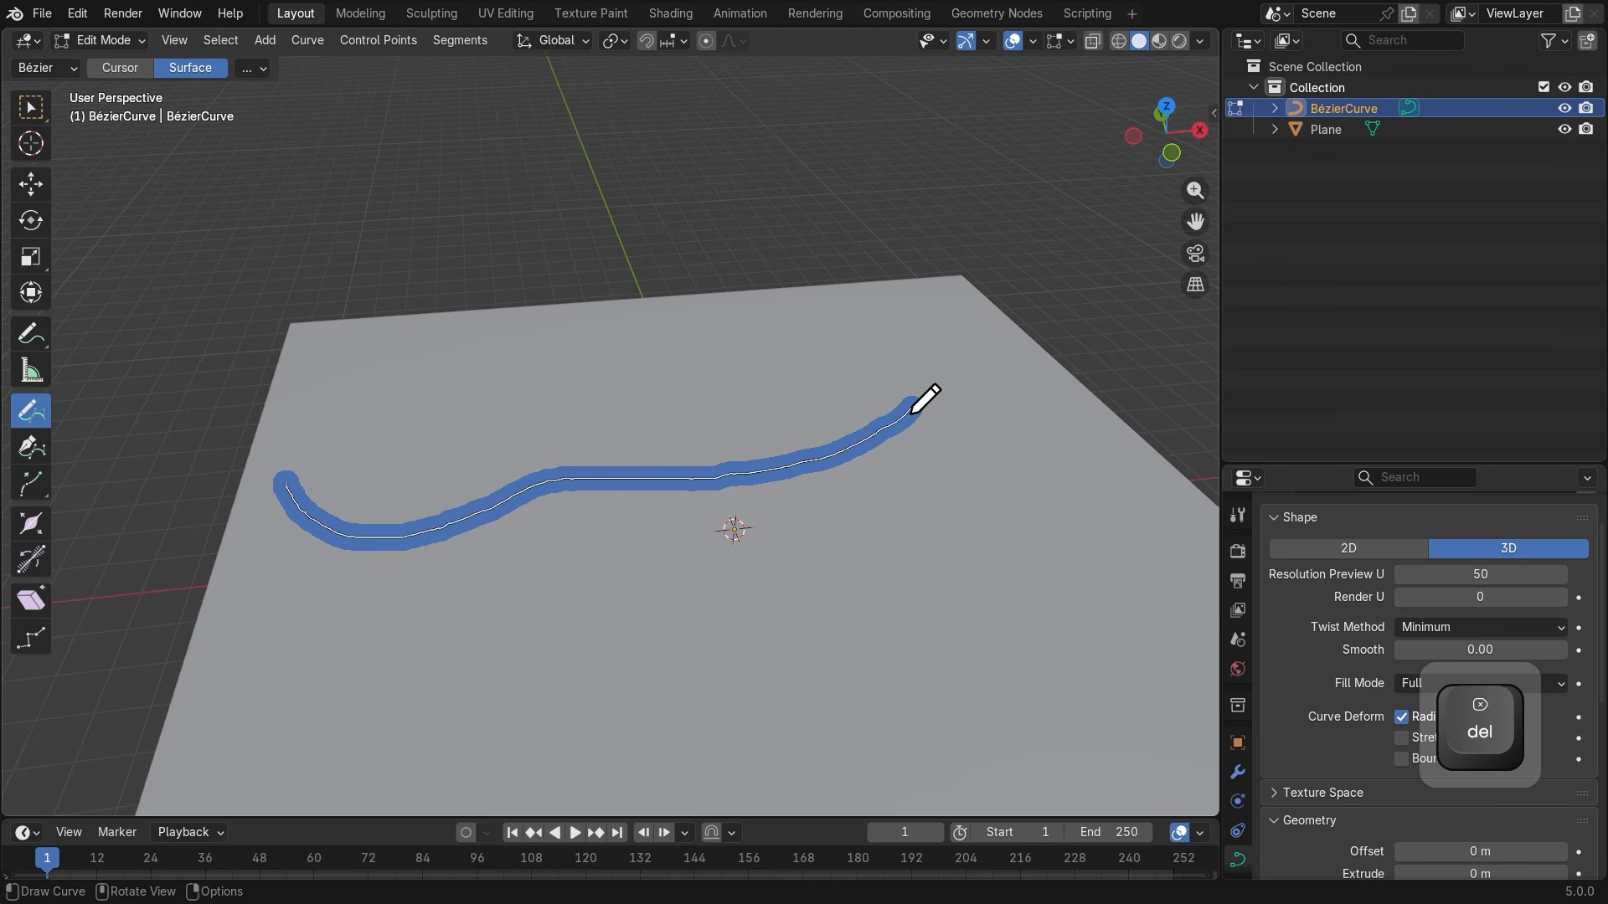
middle_click_drag(426, 643, 603, 587)
middle_click_drag(550, 686, 633, 667, "shift")
scroll(762, 603, "up", 2)
Set the Draw tool's taper start to 0.19 and draw a second wavy curve in front of the first.
left_click(249, 72)
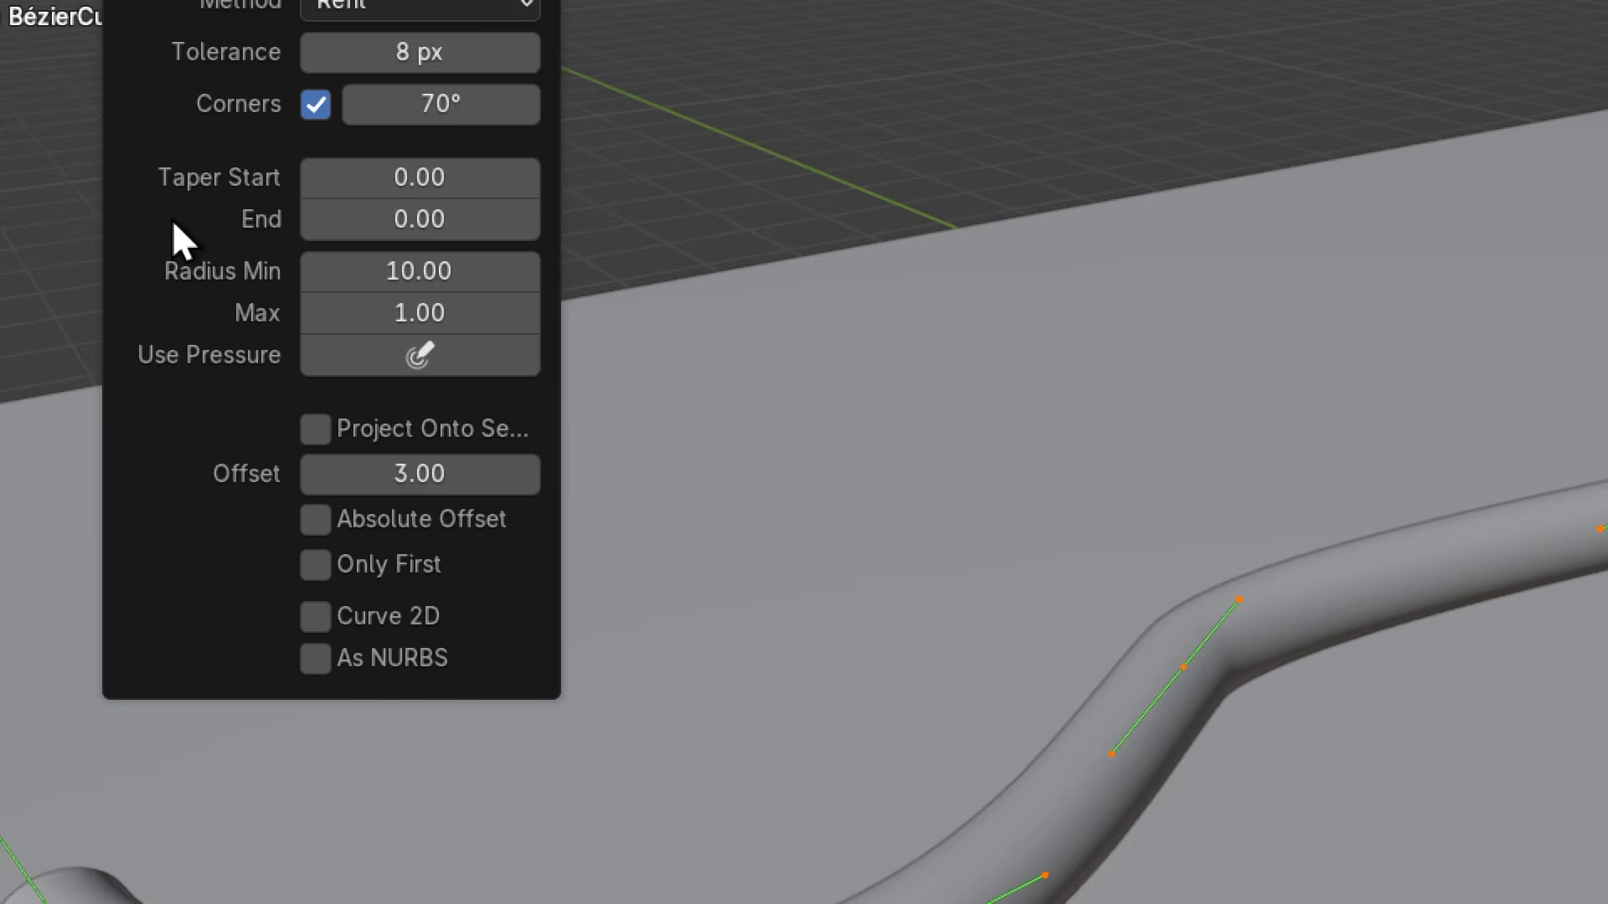
key("super+minus")
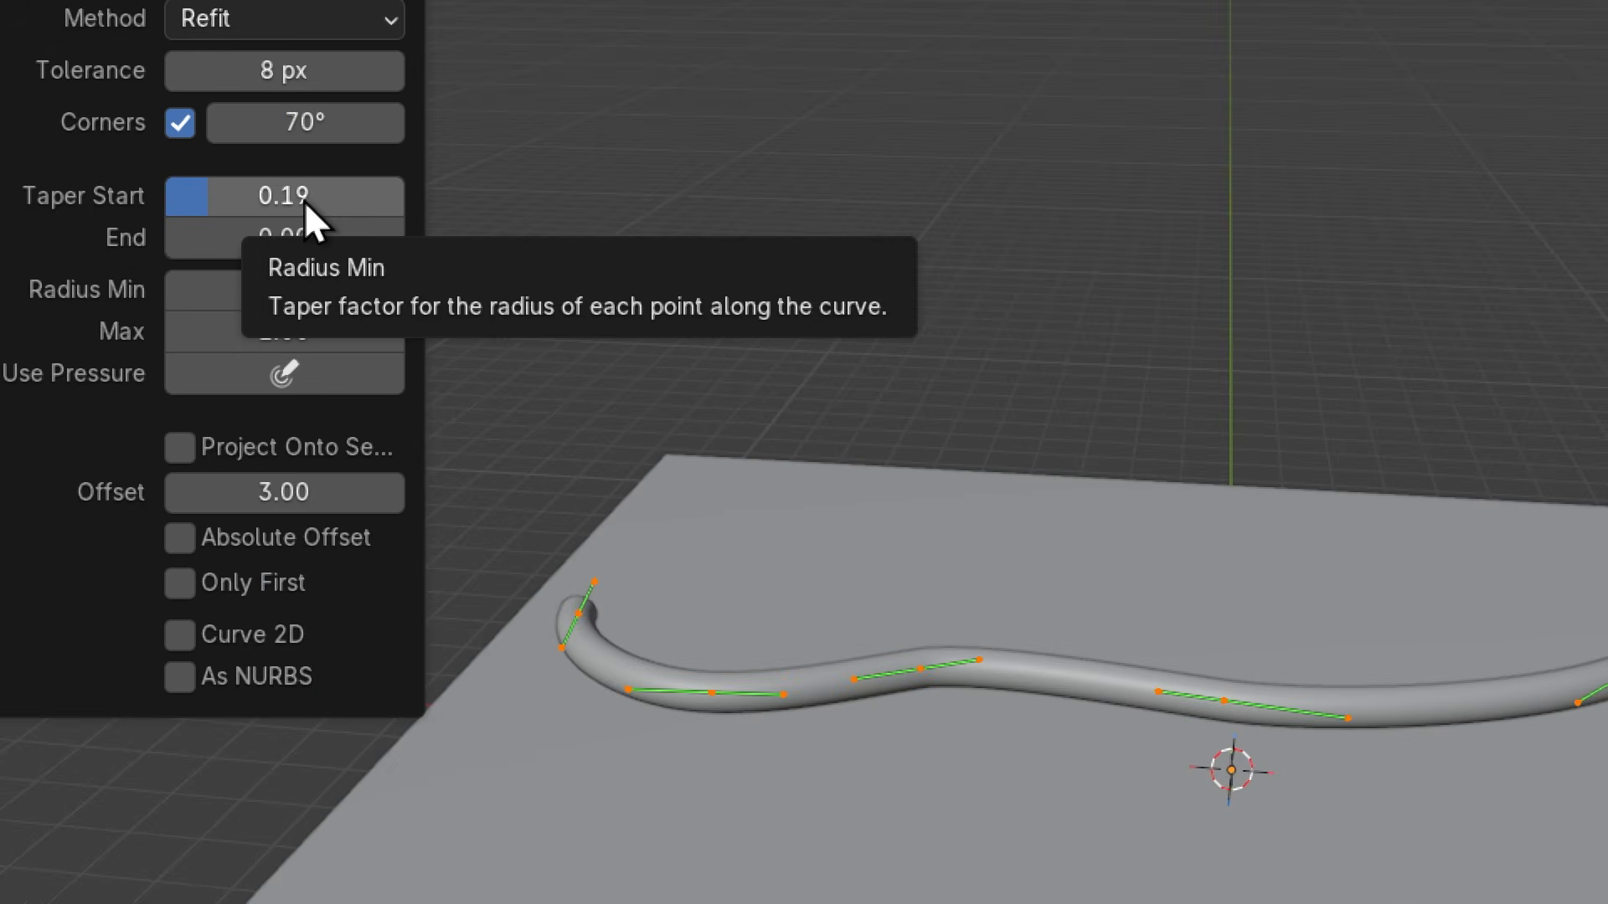
key("super+minus")
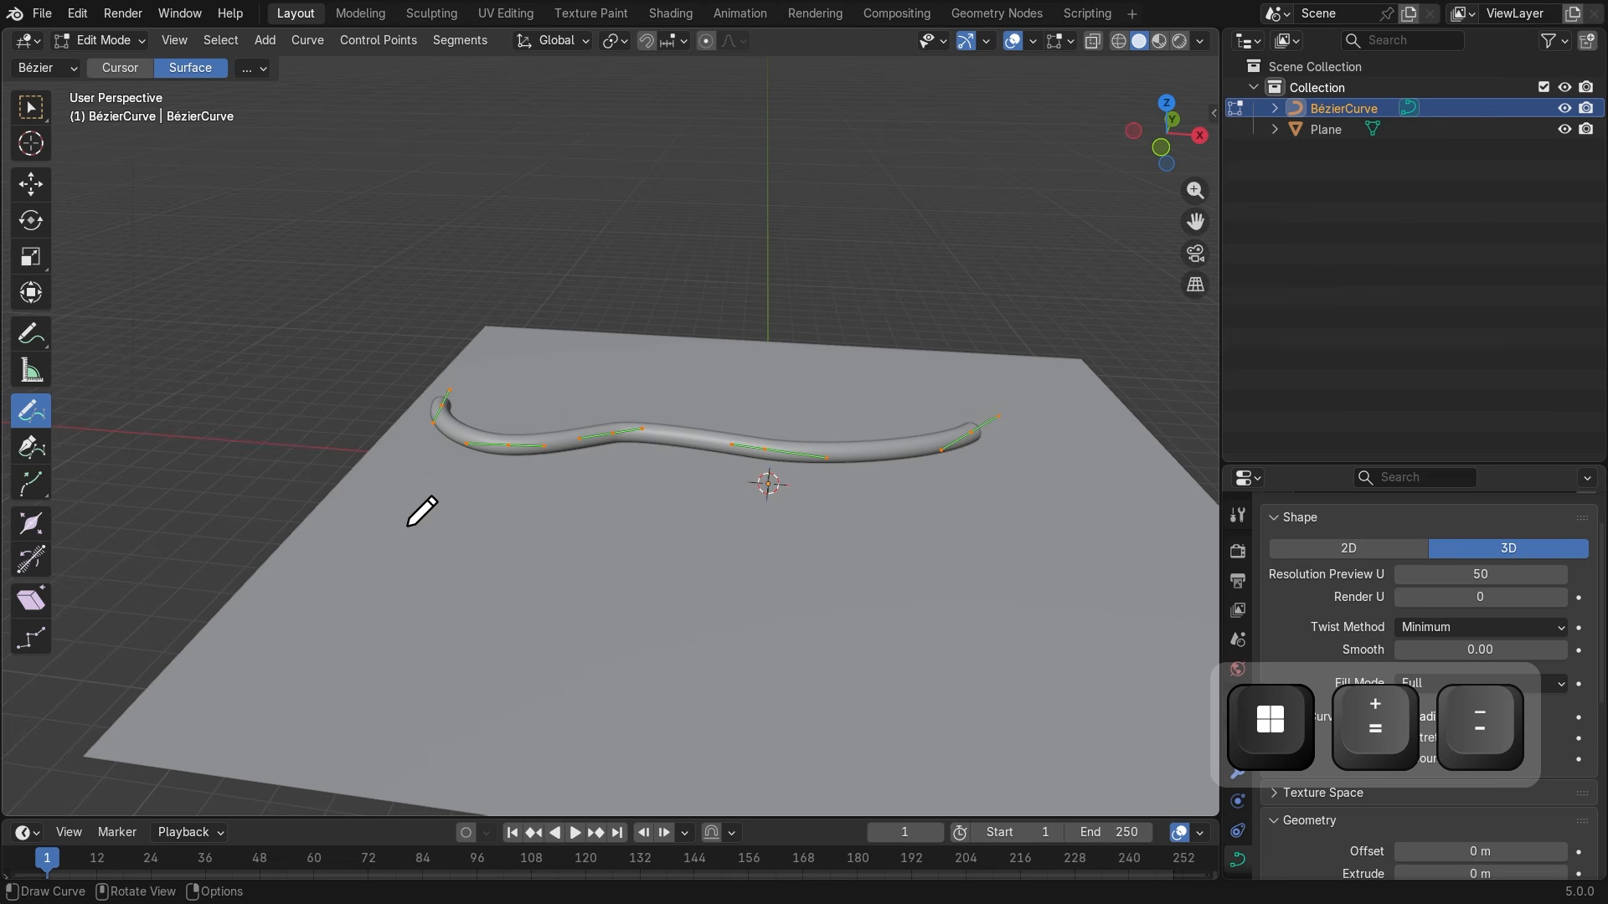
mouse_move(378, 518)
left_mouse_down()
mouse_move(466, 597)
mouse_move(969, 641)
left_mouse_up()
middle_click_drag(967, 643, 762, 660)
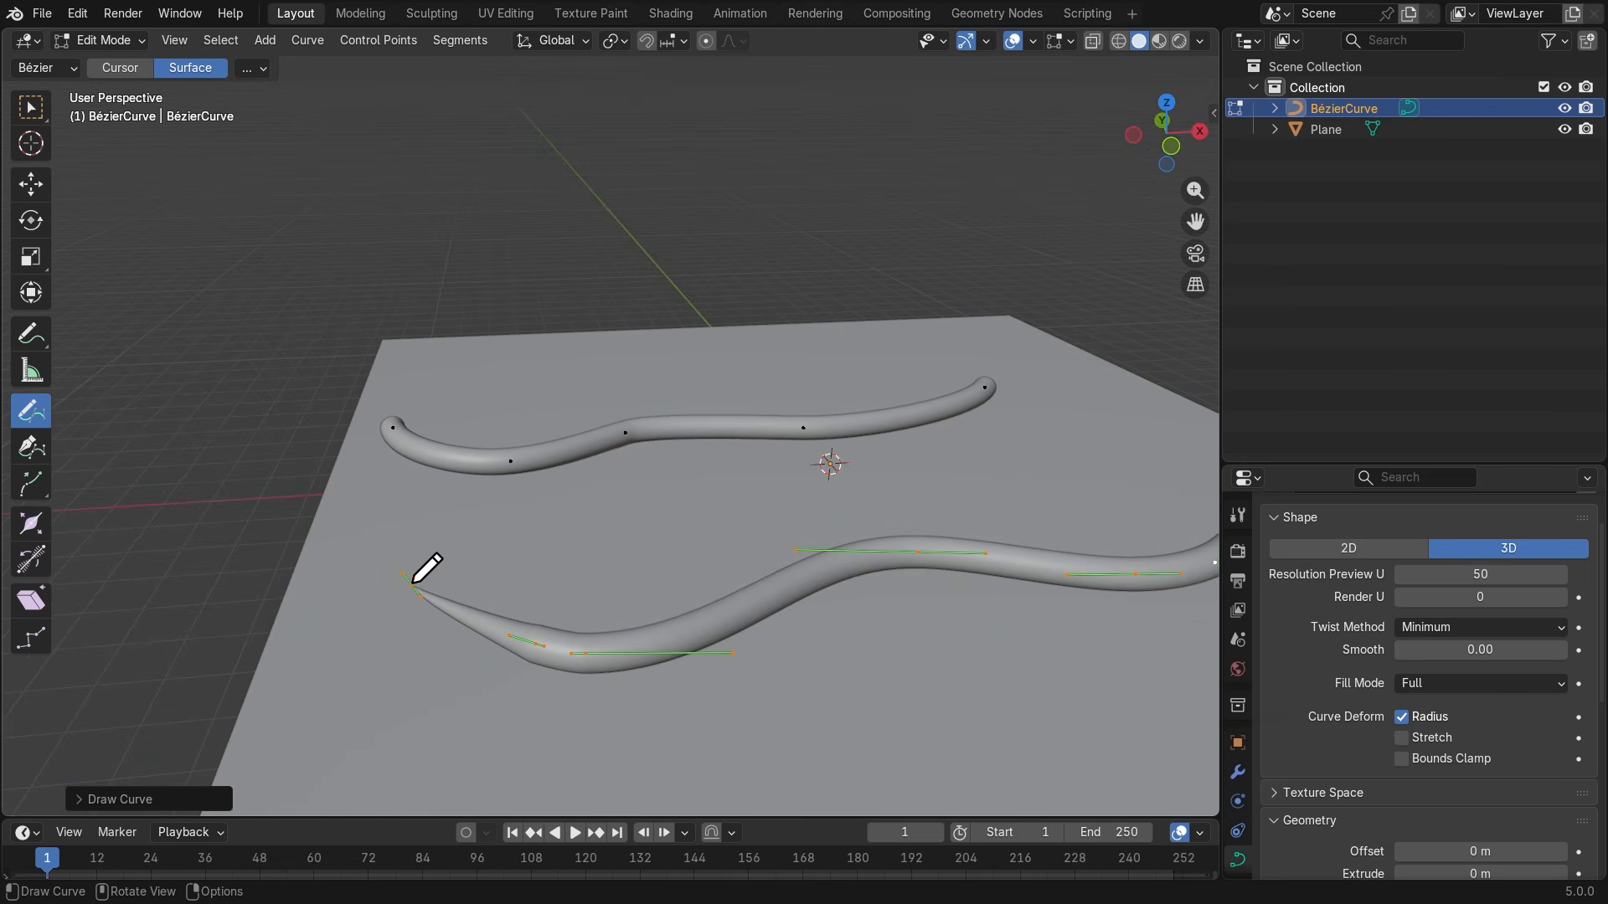
scroll(456, 584, "down", 3)
middle_click_drag(657, 611, 520, 645)
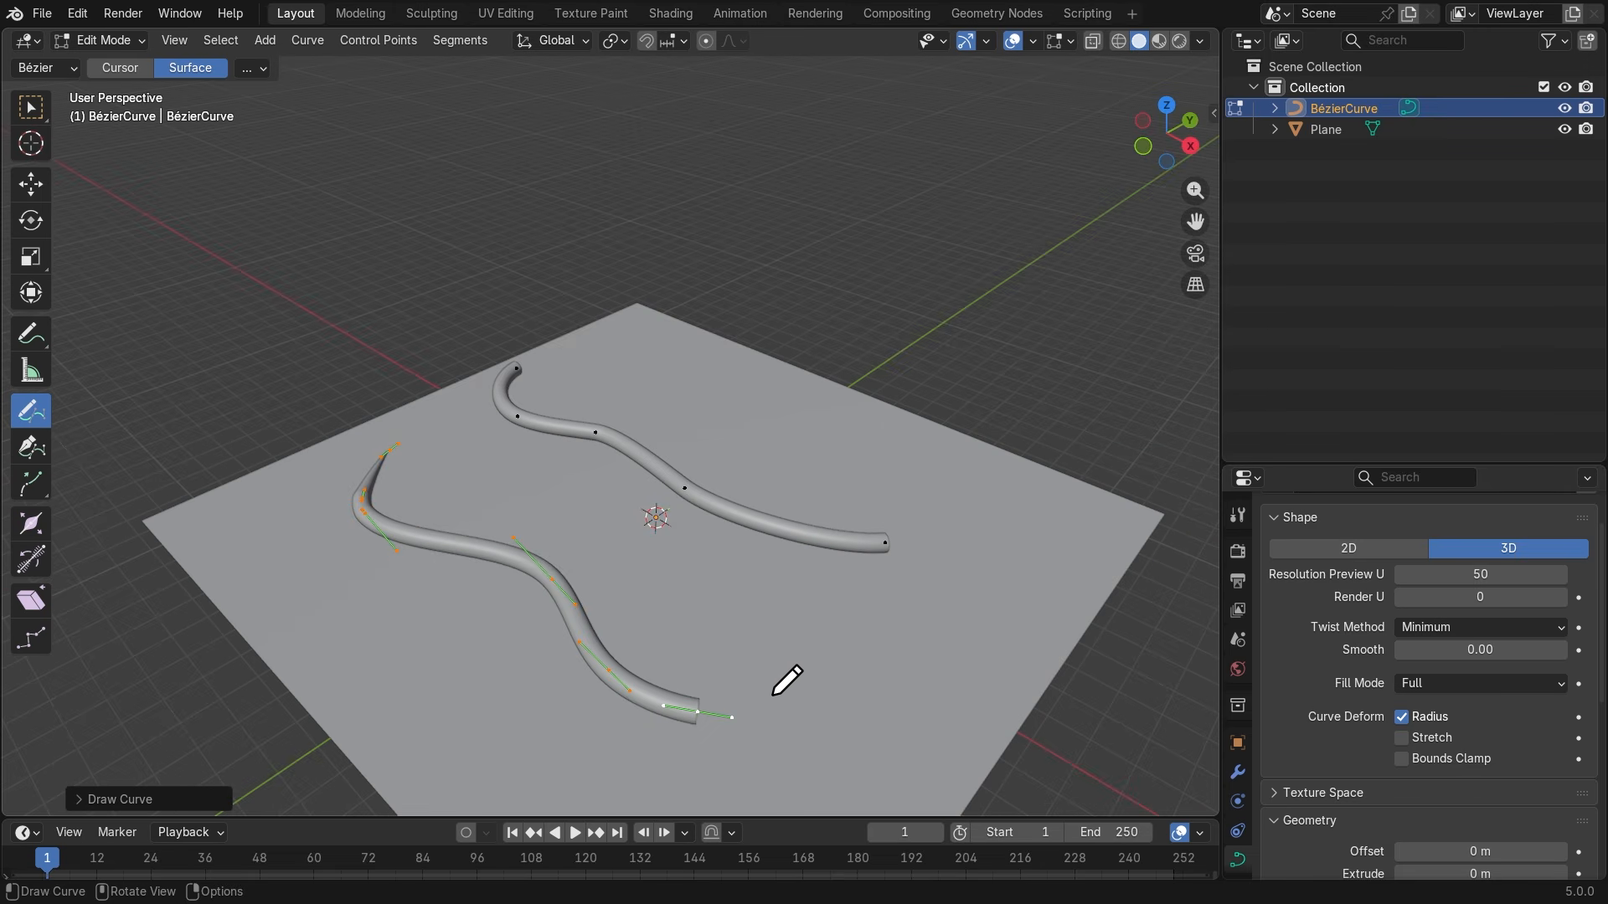
Undo the tapered curve and redraw a wavy curve with the taper moved from its start to its end.
key("ctrl+z")
left_click(263, 72)
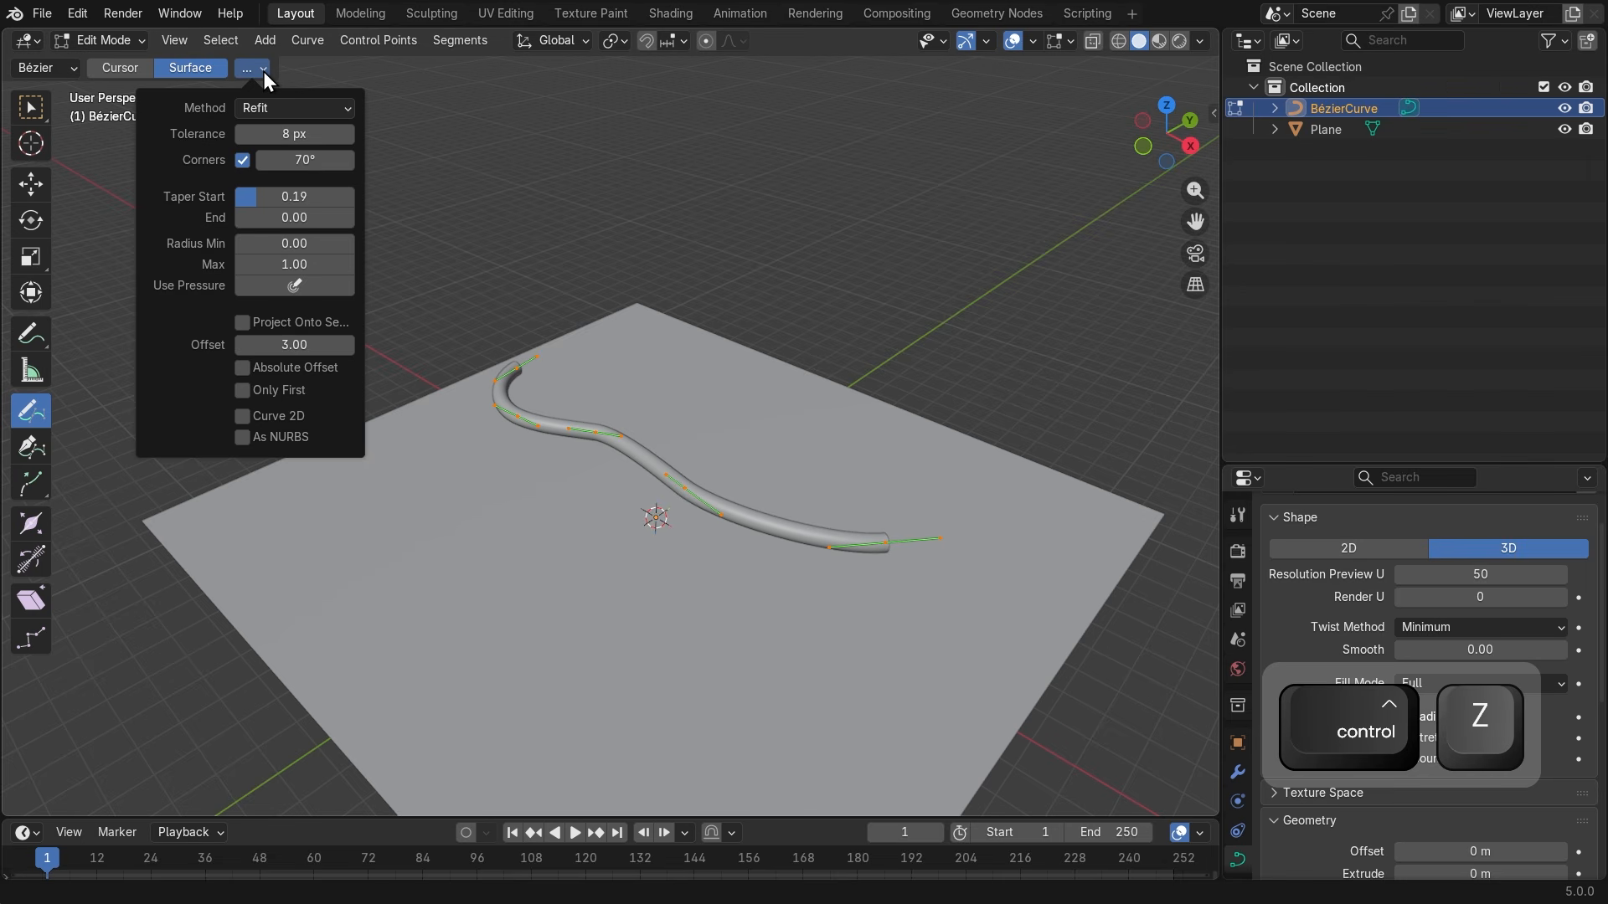
left_click_drag(263, 198, 307, 218)
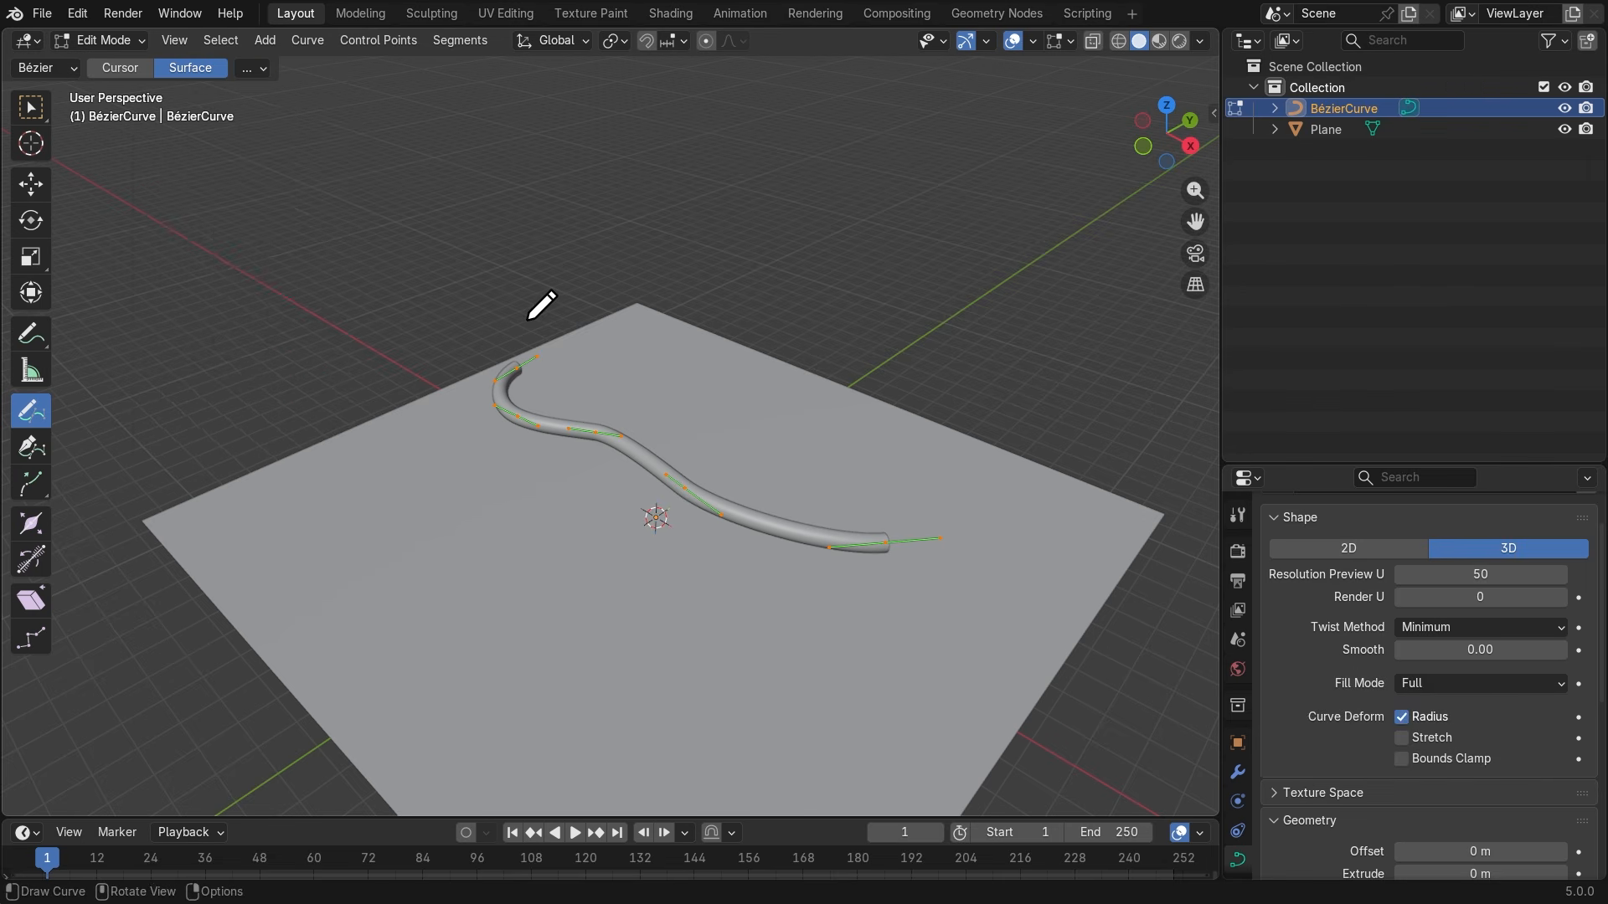
middle_click_drag(541, 306, 706, 500)
mouse_move(428, 490)
left_mouse_down()
mouse_move(616, 550)
mouse_move(1007, 566)
left_mouse_up()
scroll(947, 614, "up", 1)
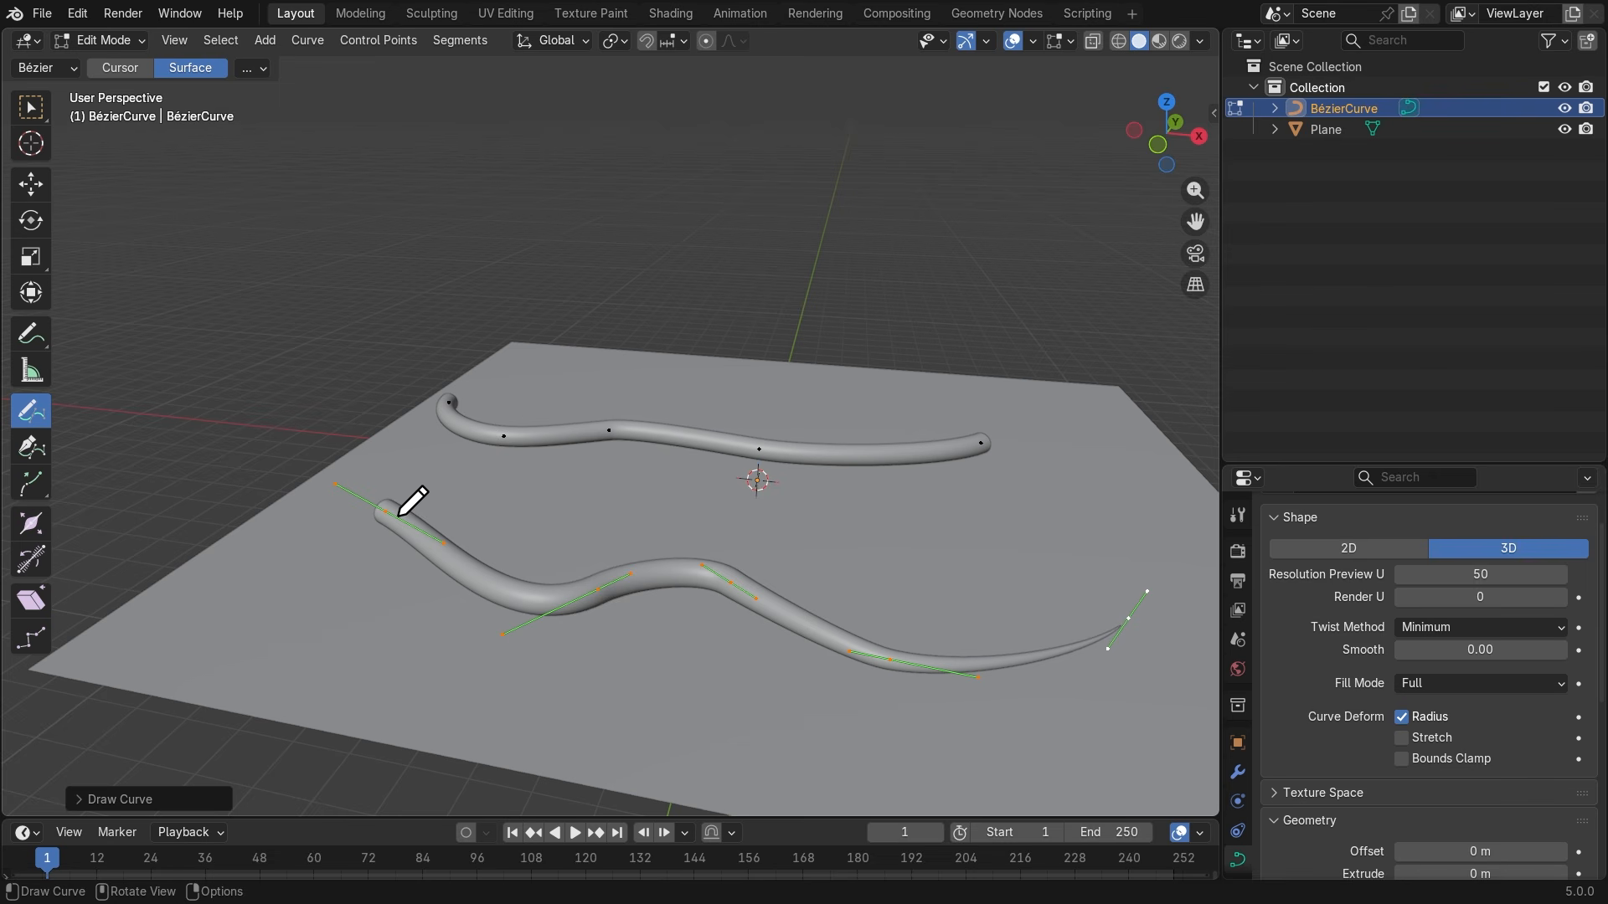
Undo the front curve and redraw it with taper start 0.31 and taper end 0.00.
key("ctrl+z")
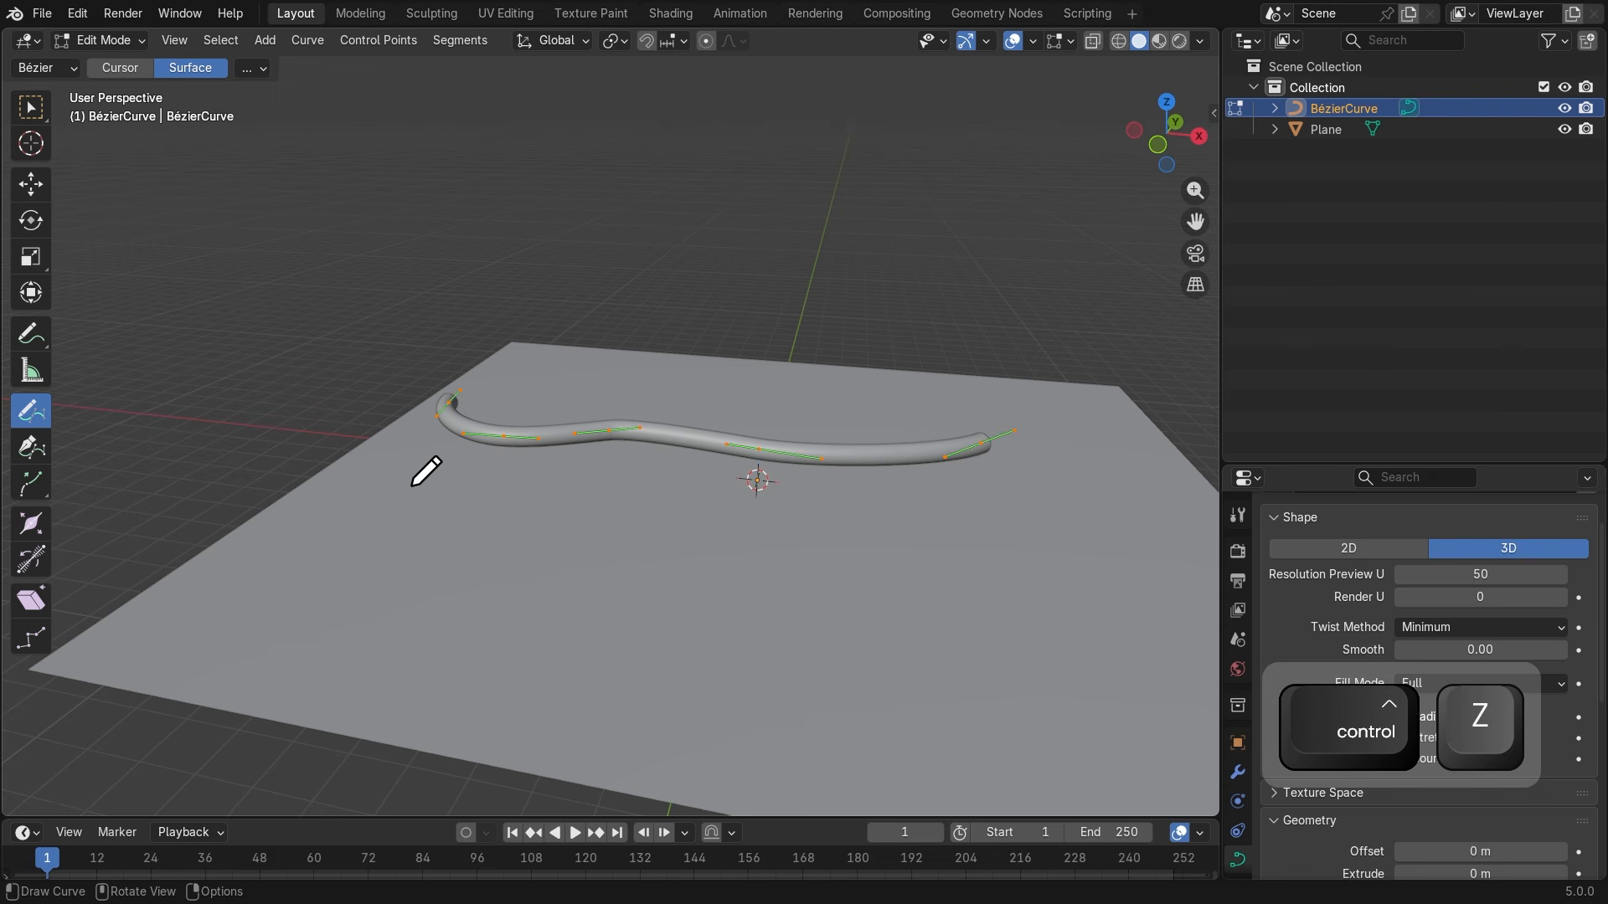
left_click(252, 68)
mouse_move(284, 217)
left_mouse_down()
mouse_move(223, 218)
mouse_move(272, 199)
left_mouse_up()
mouse_move(372, 488)
left_mouse_down()
mouse_move(598, 573)
mouse_move(976, 569)
left_mouse_up()
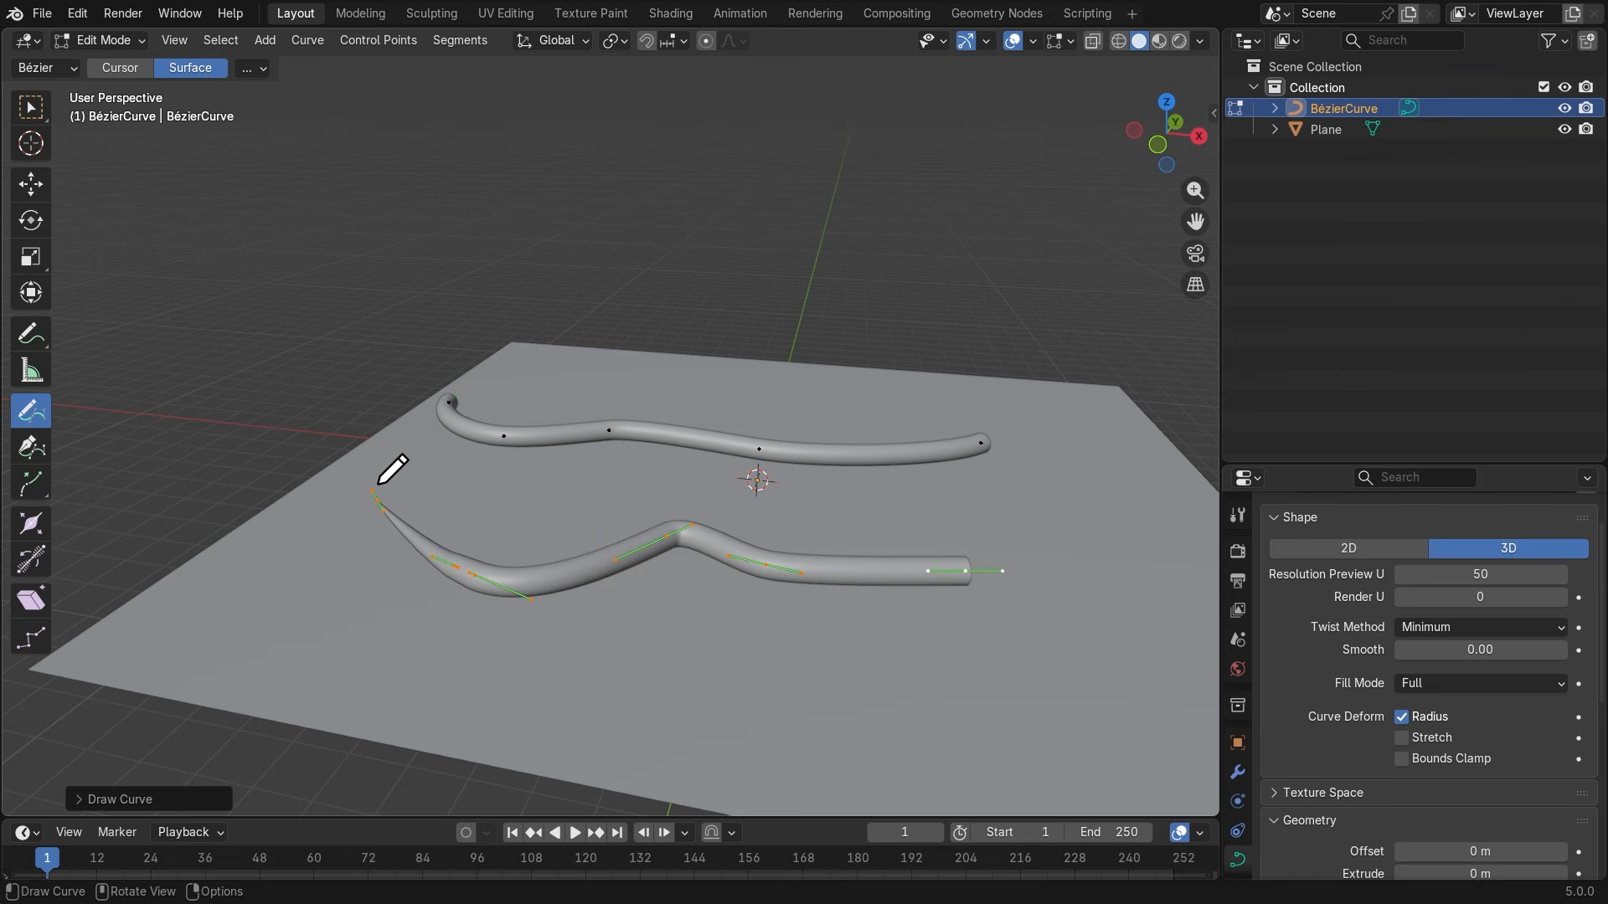
scroll(419, 515, "up", 2)
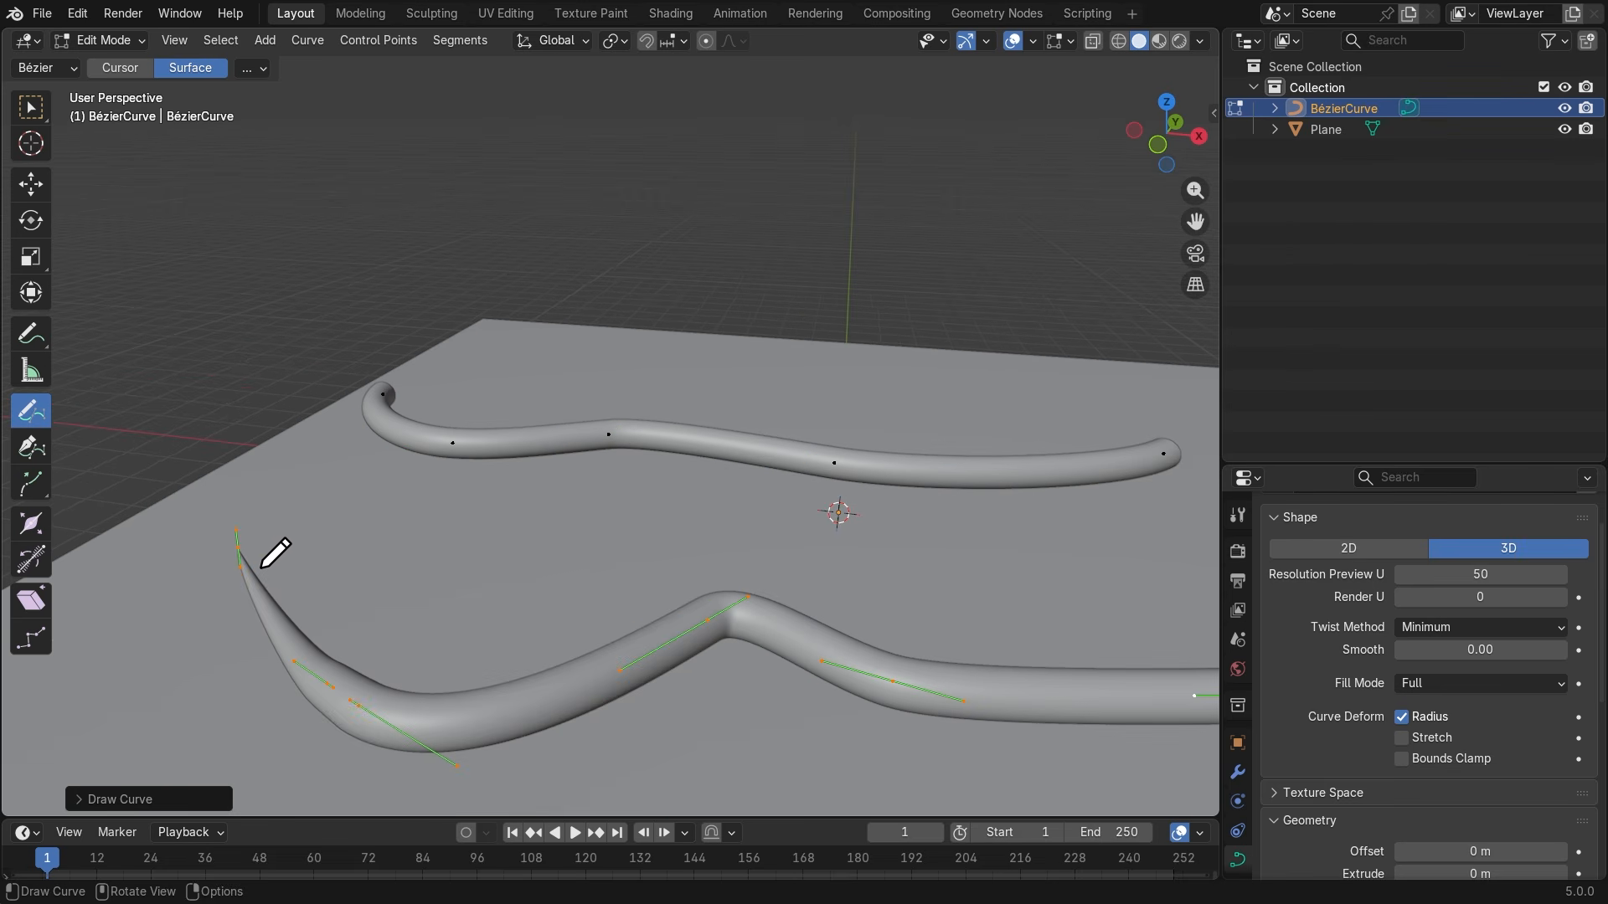
Undo the front curve and redraw it with taper start 0.00 and taper end 0.38.
key("ctrl+z")
left_click(255, 72)
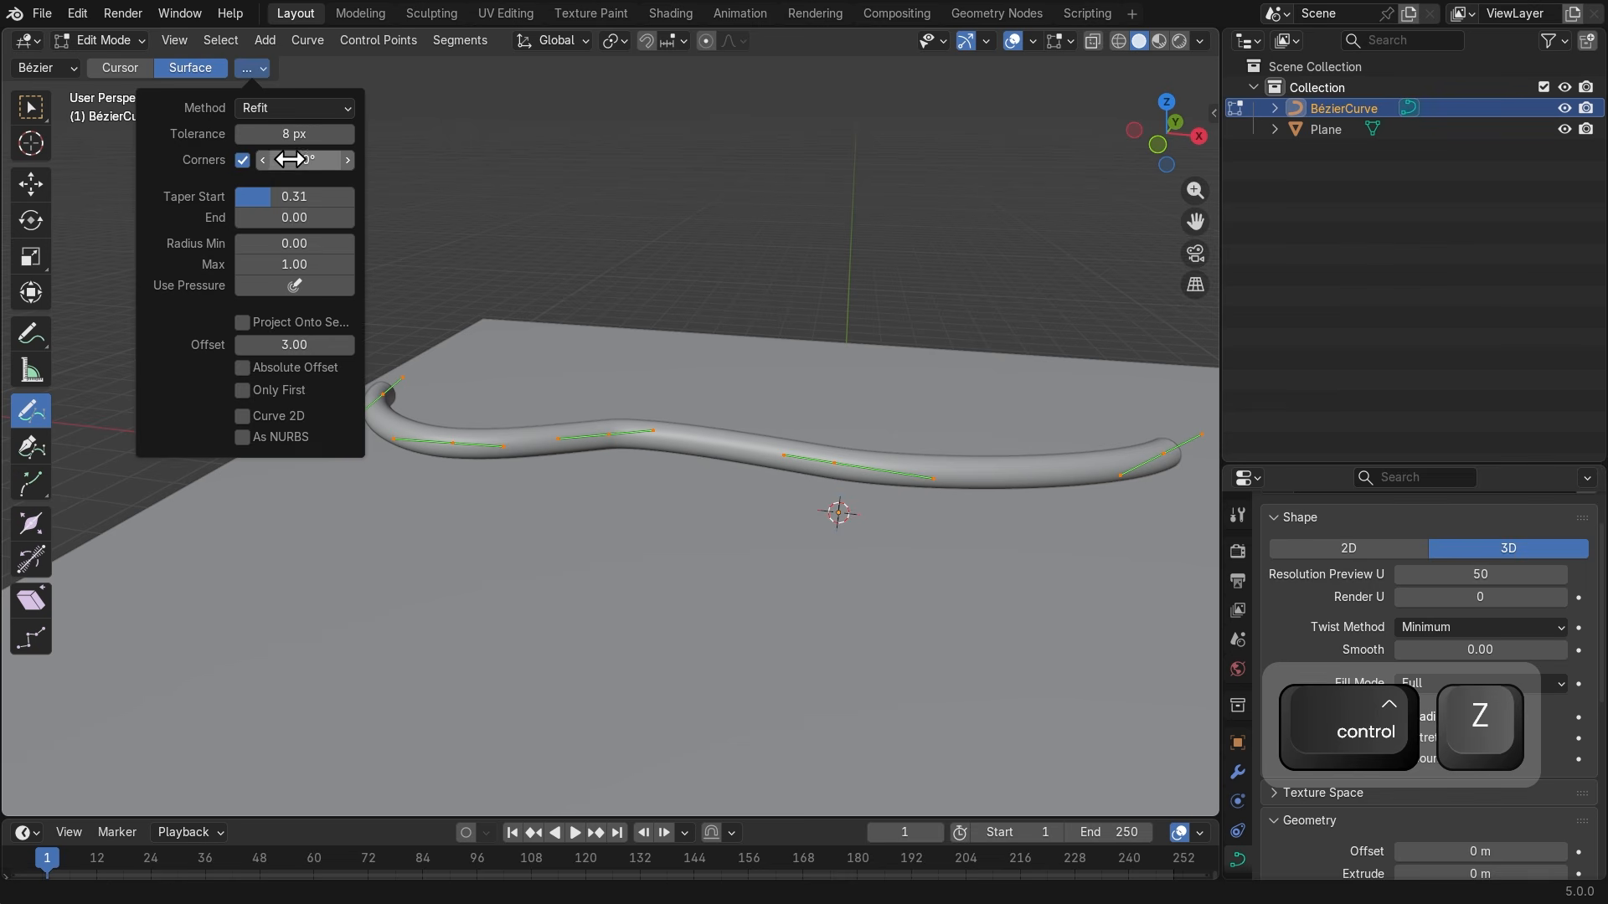
mouse_move(269, 196)
left_mouse_down()
mouse_move(233, 197)
mouse_move(280, 219)
left_mouse_up()
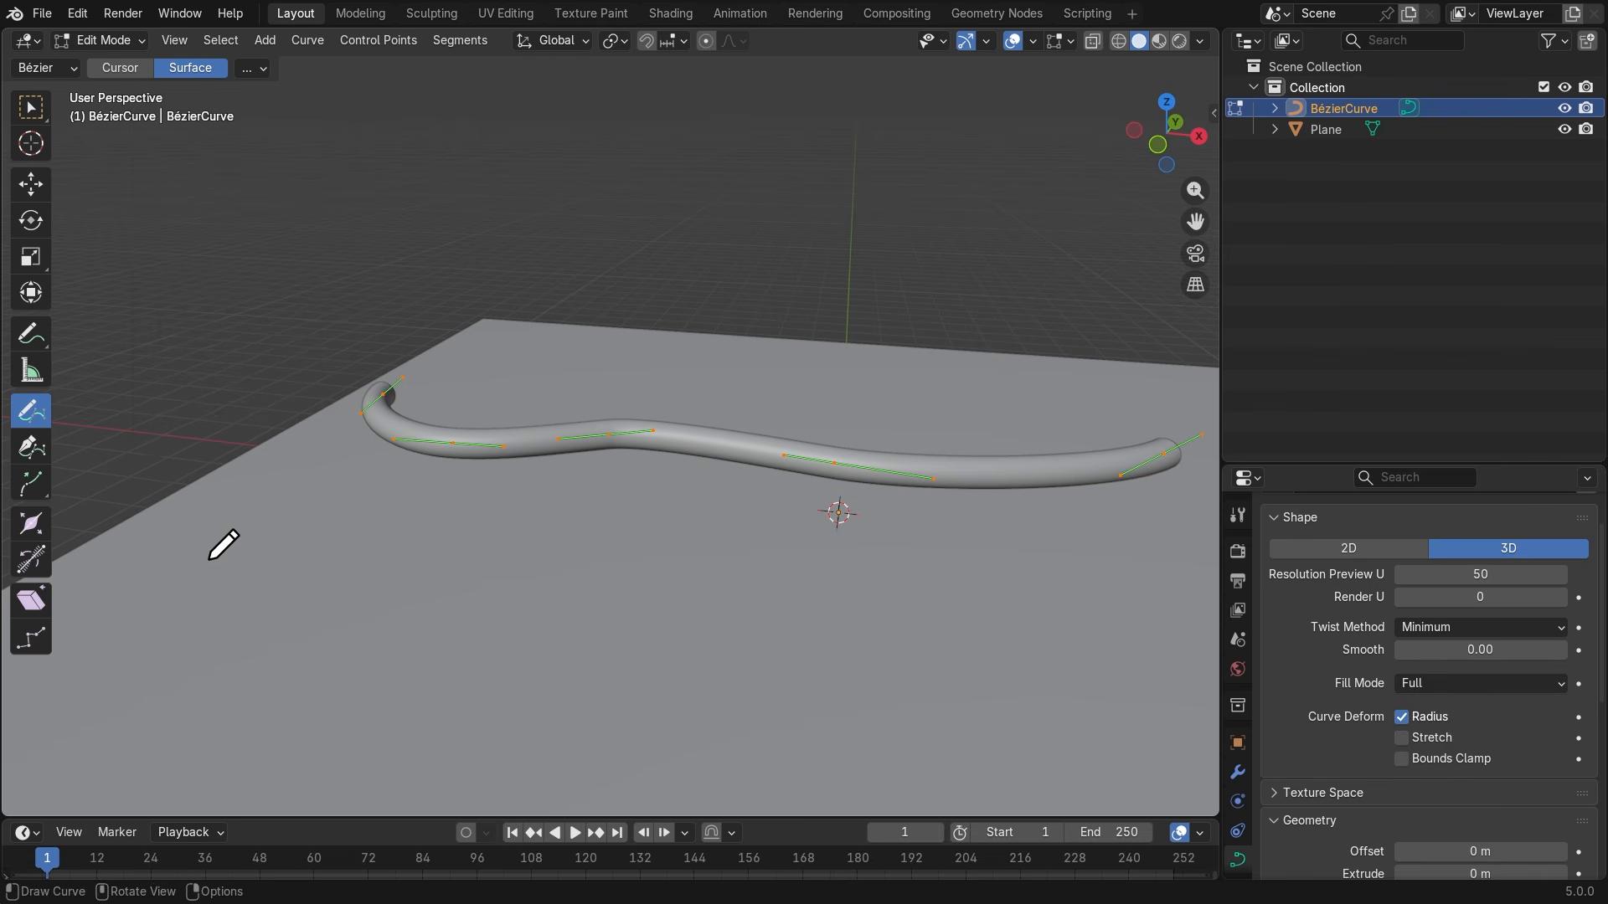
mouse_move(182, 531)
left_mouse_down()
mouse_move(528, 599)
mouse_move(900, 593)
left_mouse_up()
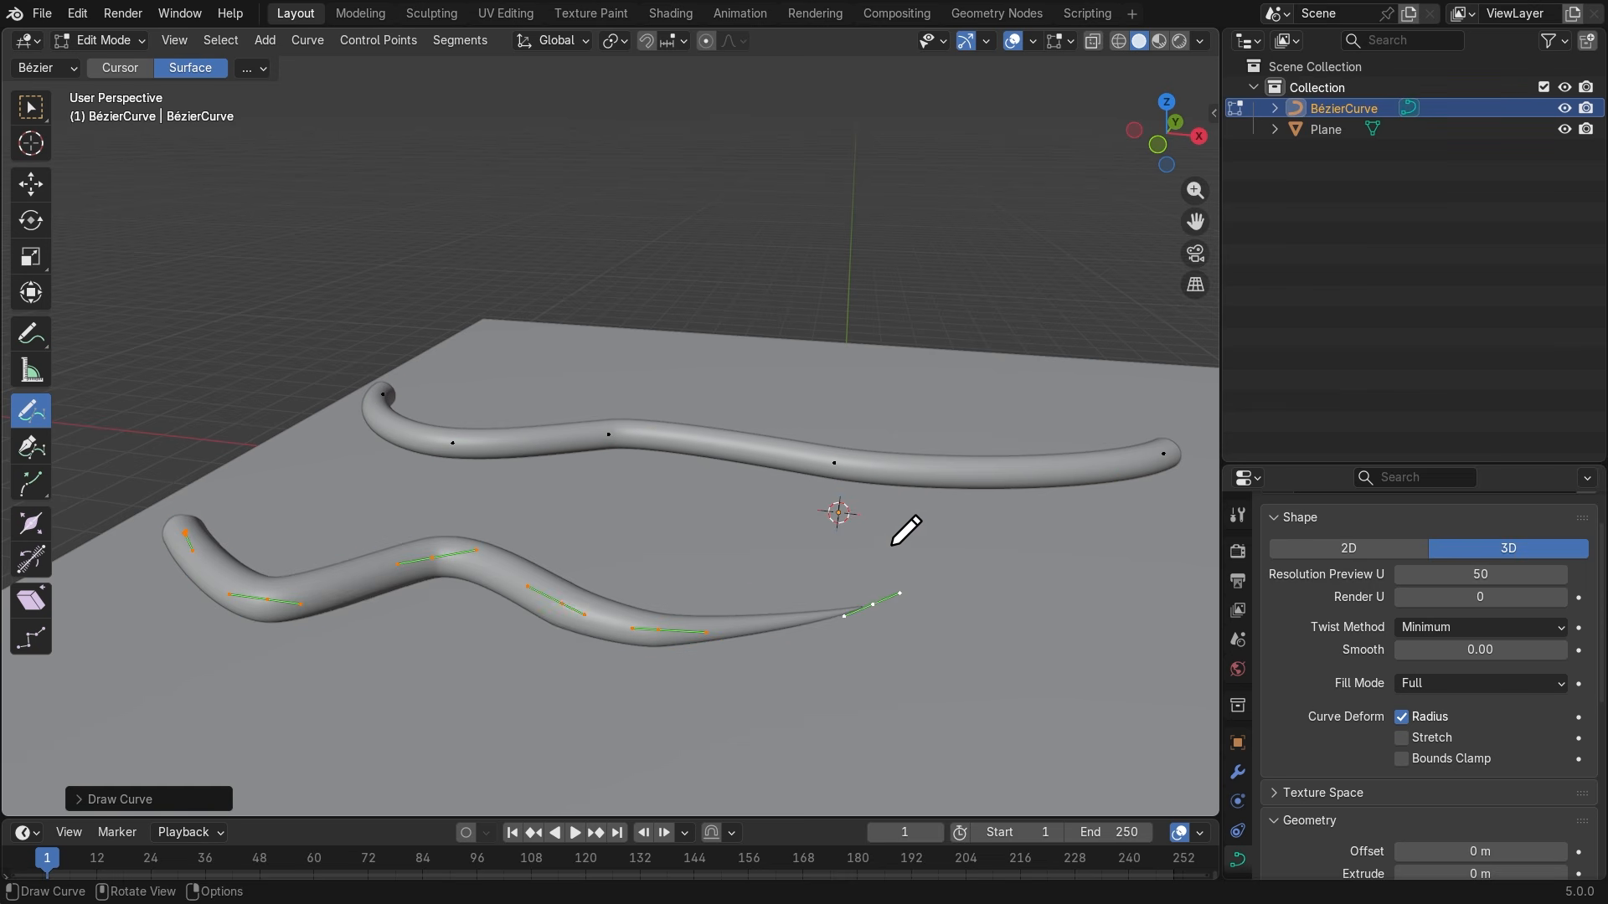
Reset the Draw tool's taper end to 0.00 and undo the last drawn curve.
left_click(250, 68)
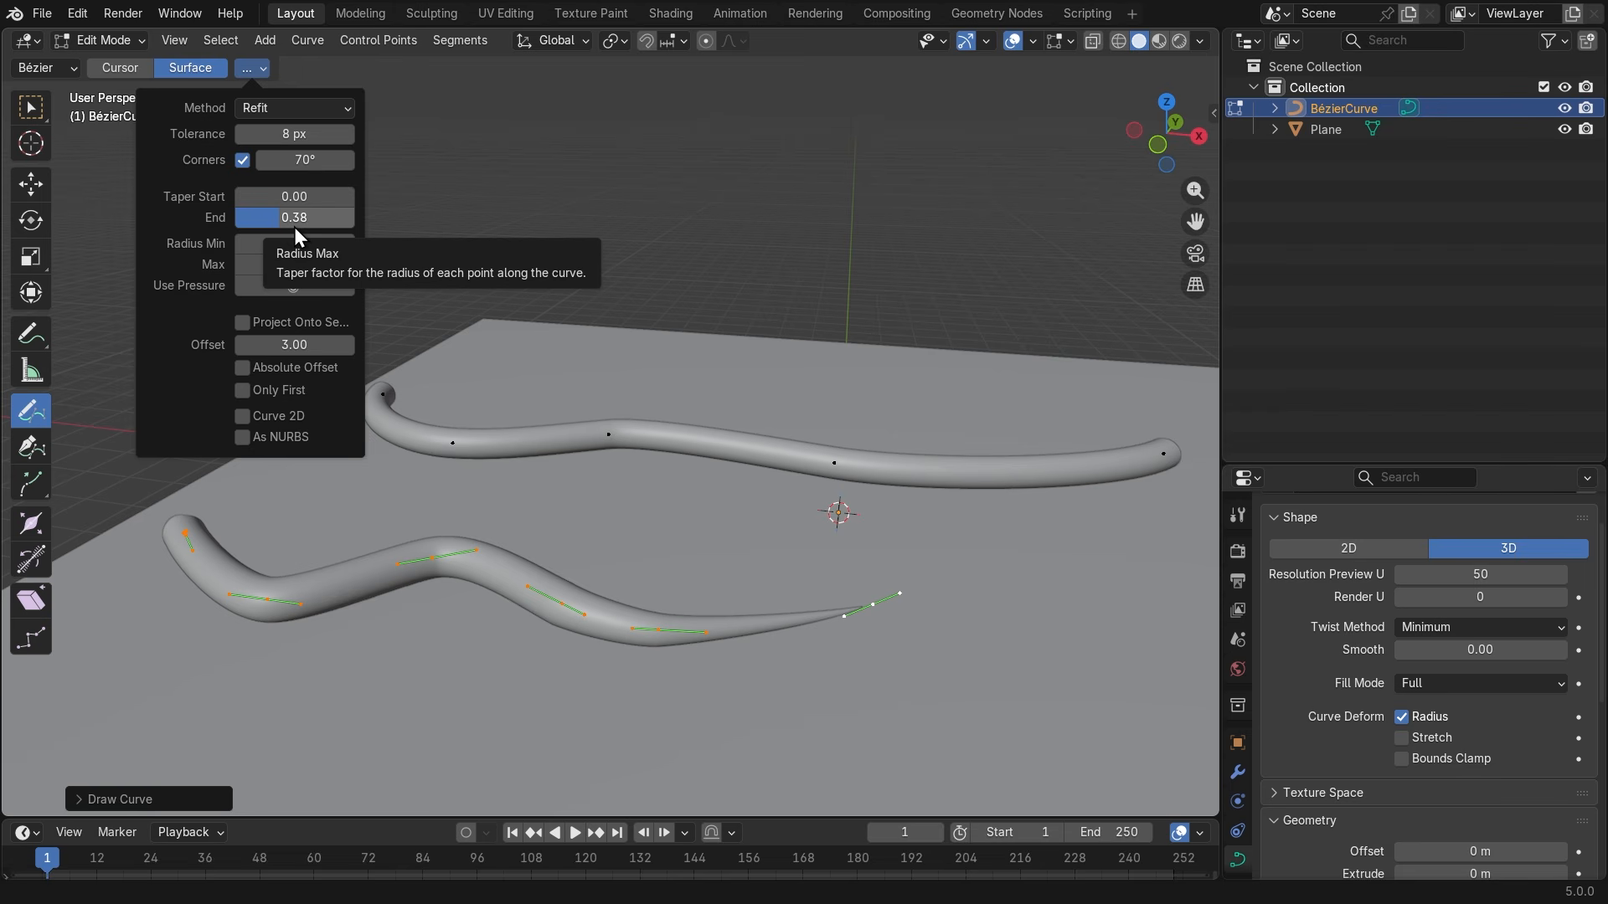
left_click_drag(297, 227, 238, 227)
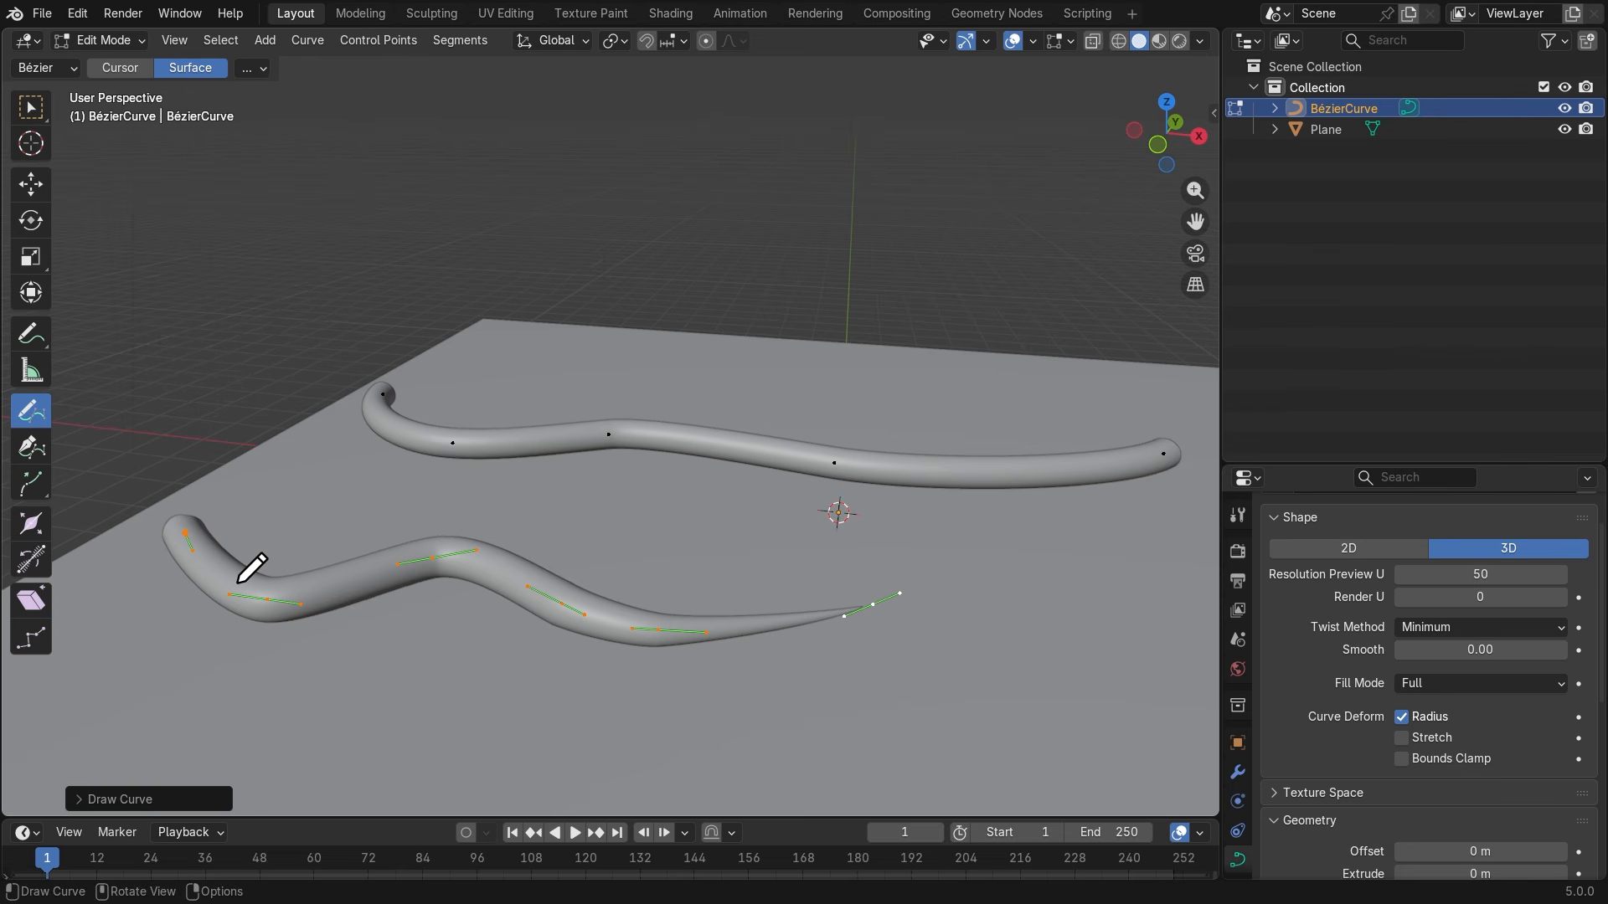
key("ctrl+z")
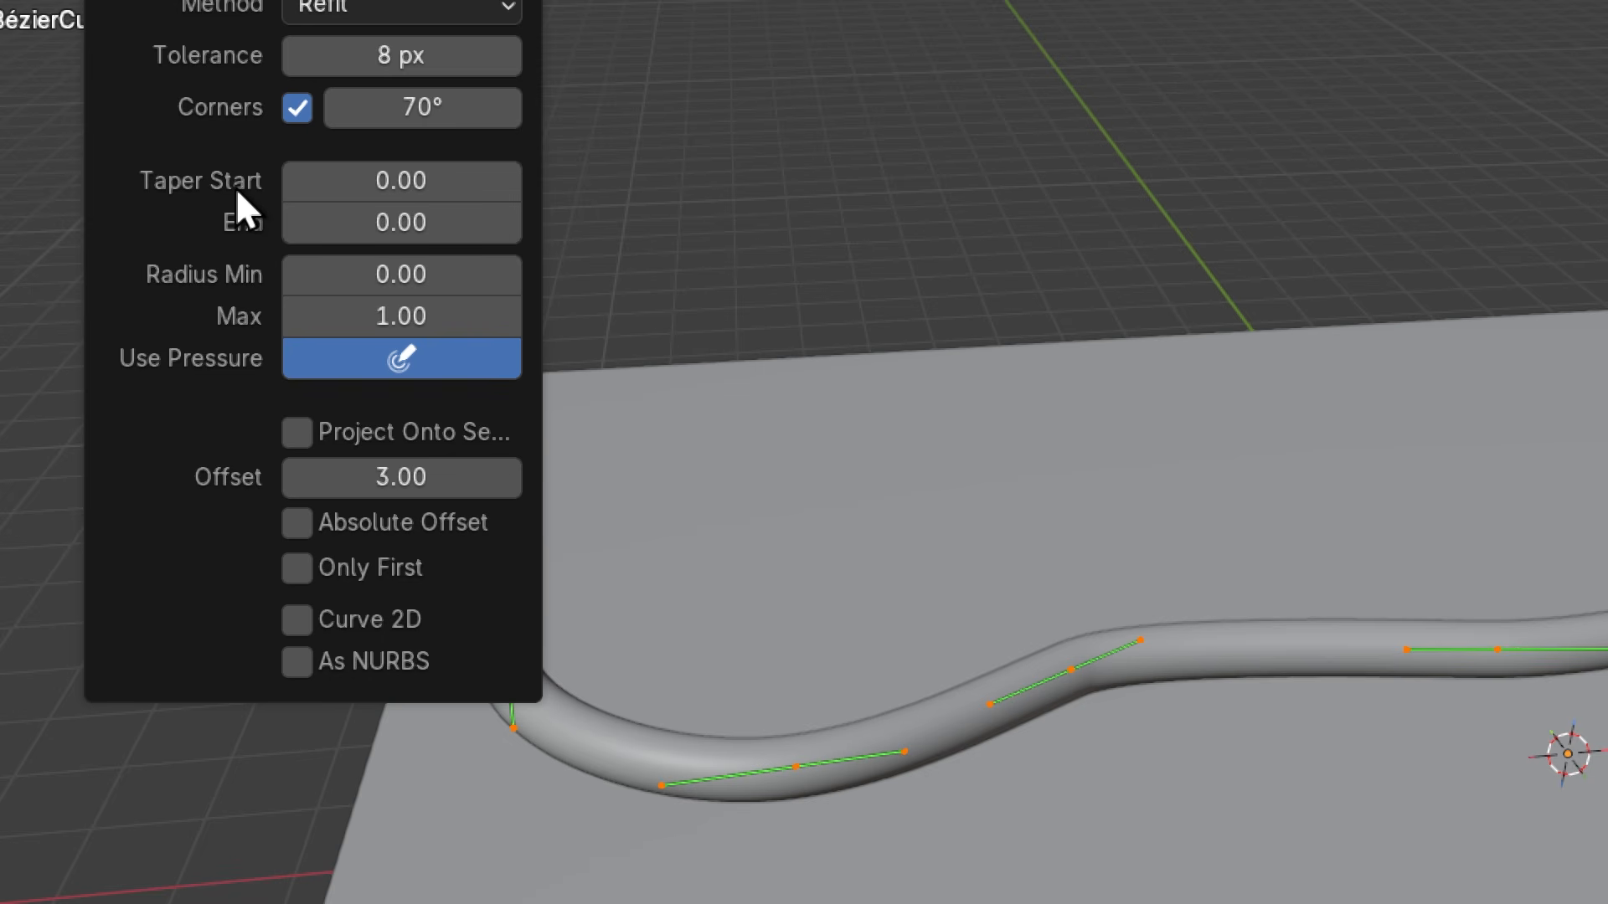
Set the Draw tool's minimum radius to 10.00 and draw a wavy test curve in front of the existing one.
key("super+minus")
left_click(429, 292)
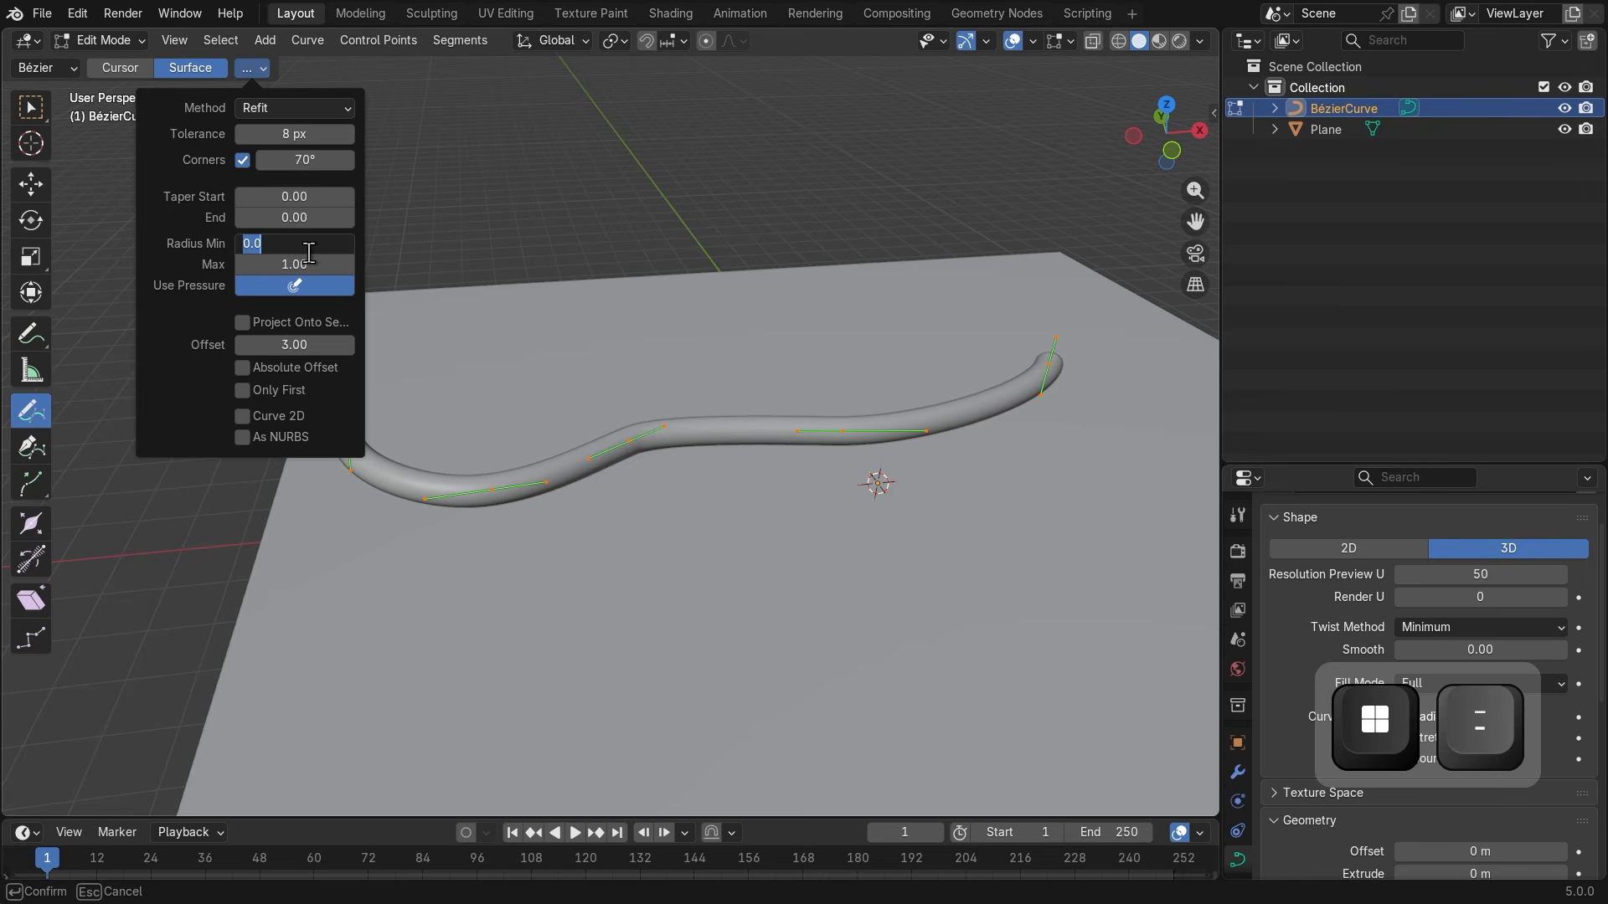
key("Return")
left_click_drag(356, 554, 1057, 560)
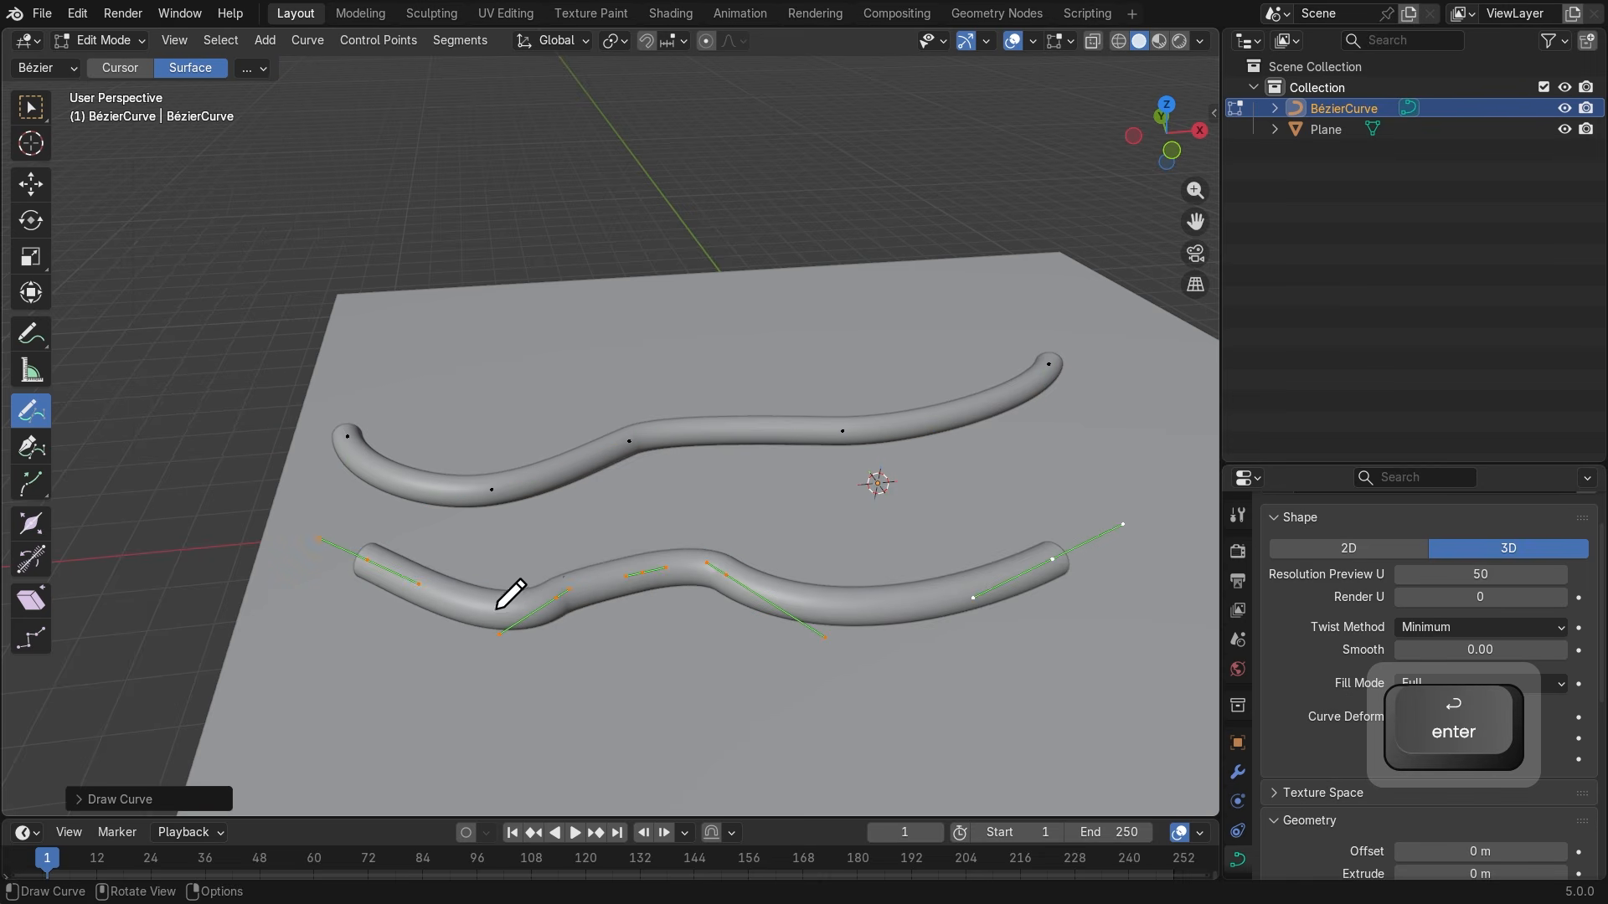
Undo the test curve and set the Draw tool's taper start to 0.20.
key("ctrl+z")
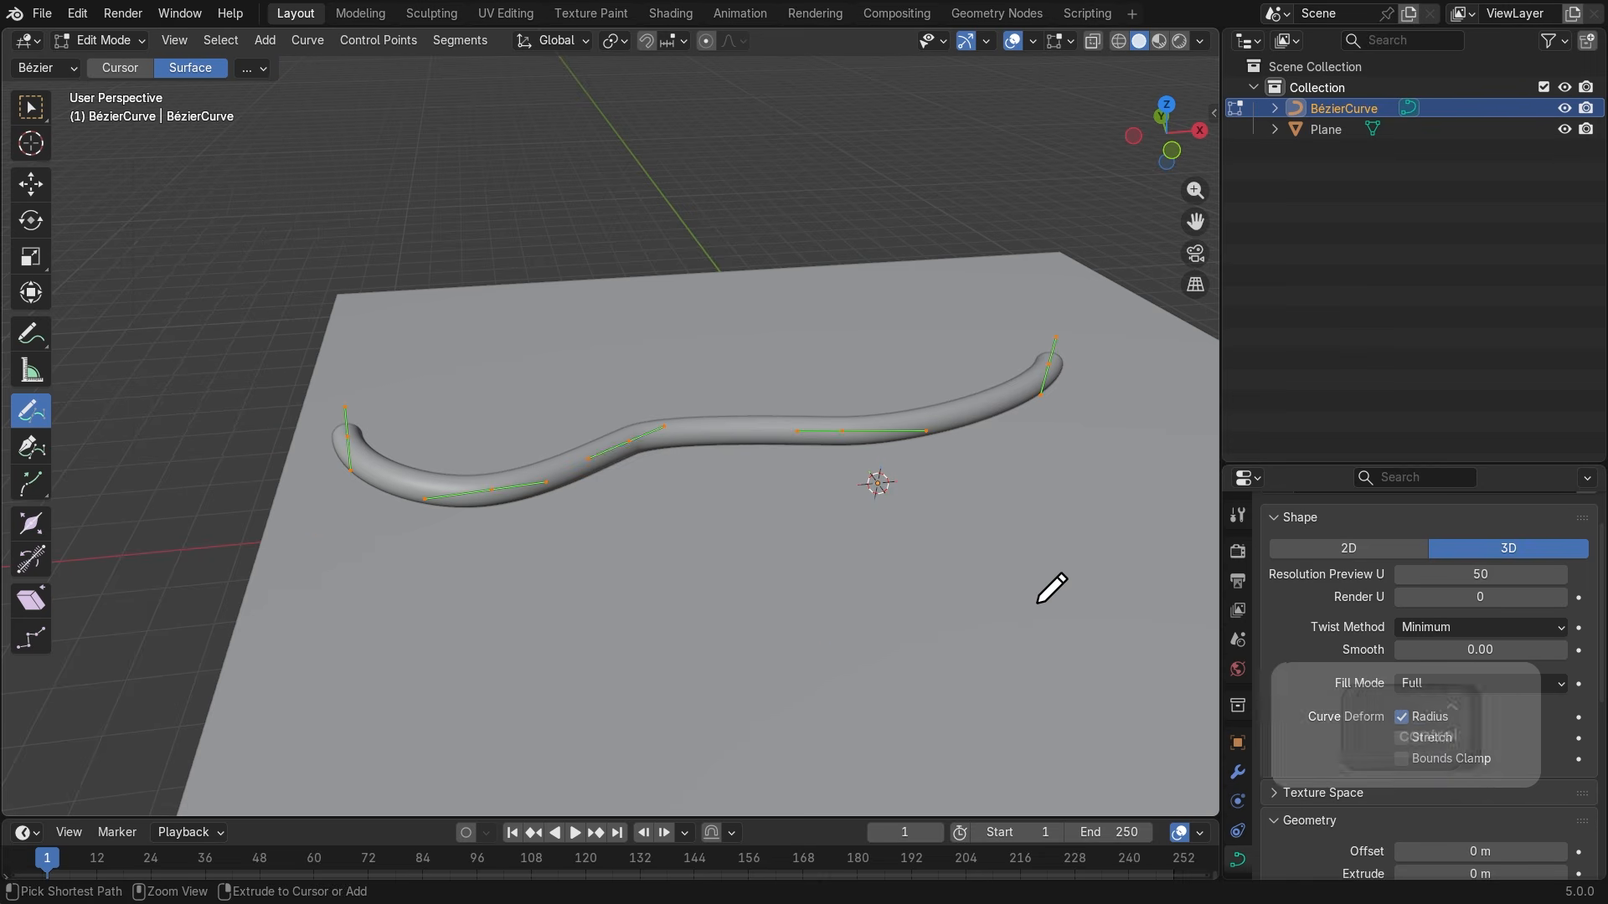
left_click(250, 71)
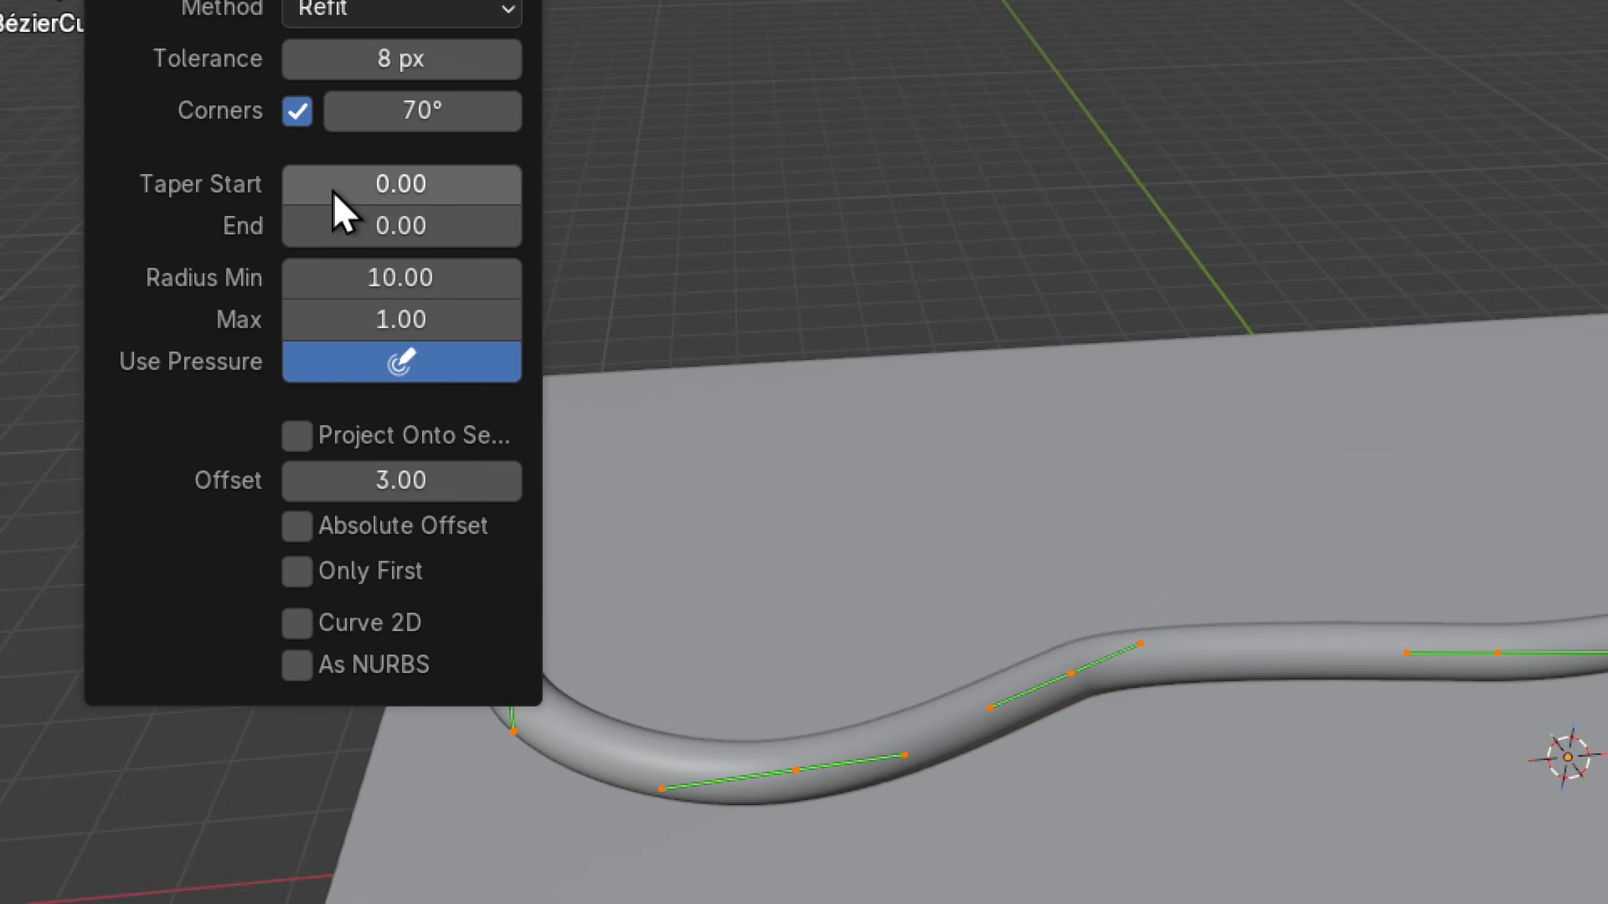
left_click_drag(318, 185, 330, 188)
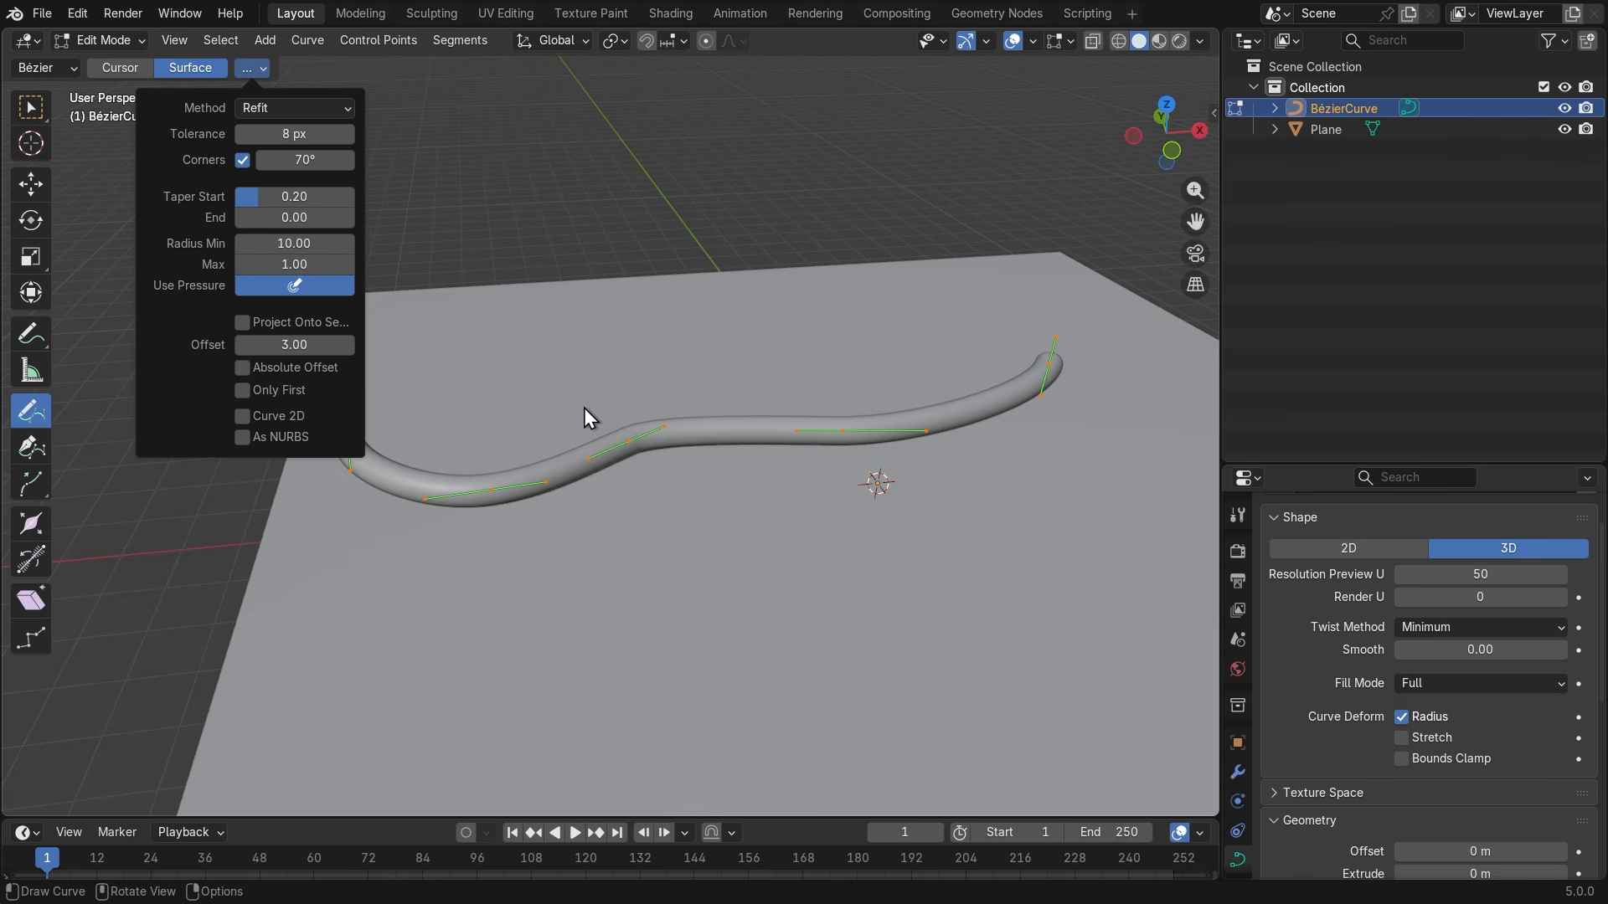
middle_click_drag(584, 408, 641, 367)
middle_click_drag(502, 452, 702, 480)
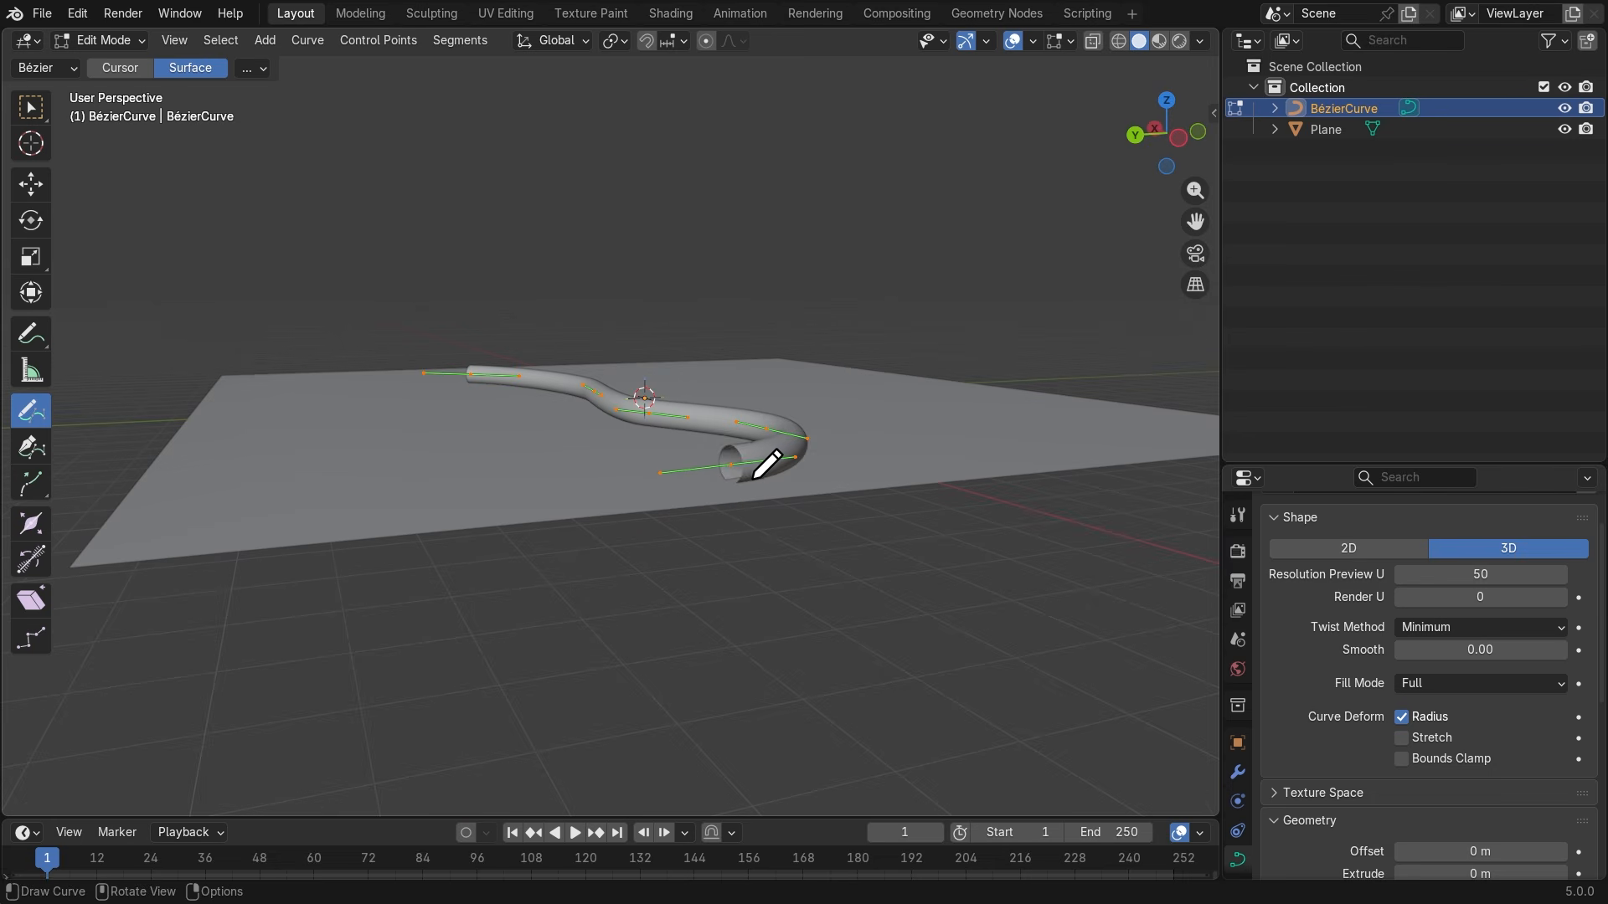
Draw a wavy test curve across the plane beside the existing curve.
middle_click_drag(843, 396, 606, 525)
mouse_move(432, 528)
left_mouse_down()
mouse_move(661, 563)
mouse_move(1134, 517)
left_mouse_up()
middle_click_drag(894, 603, 1005, 603)
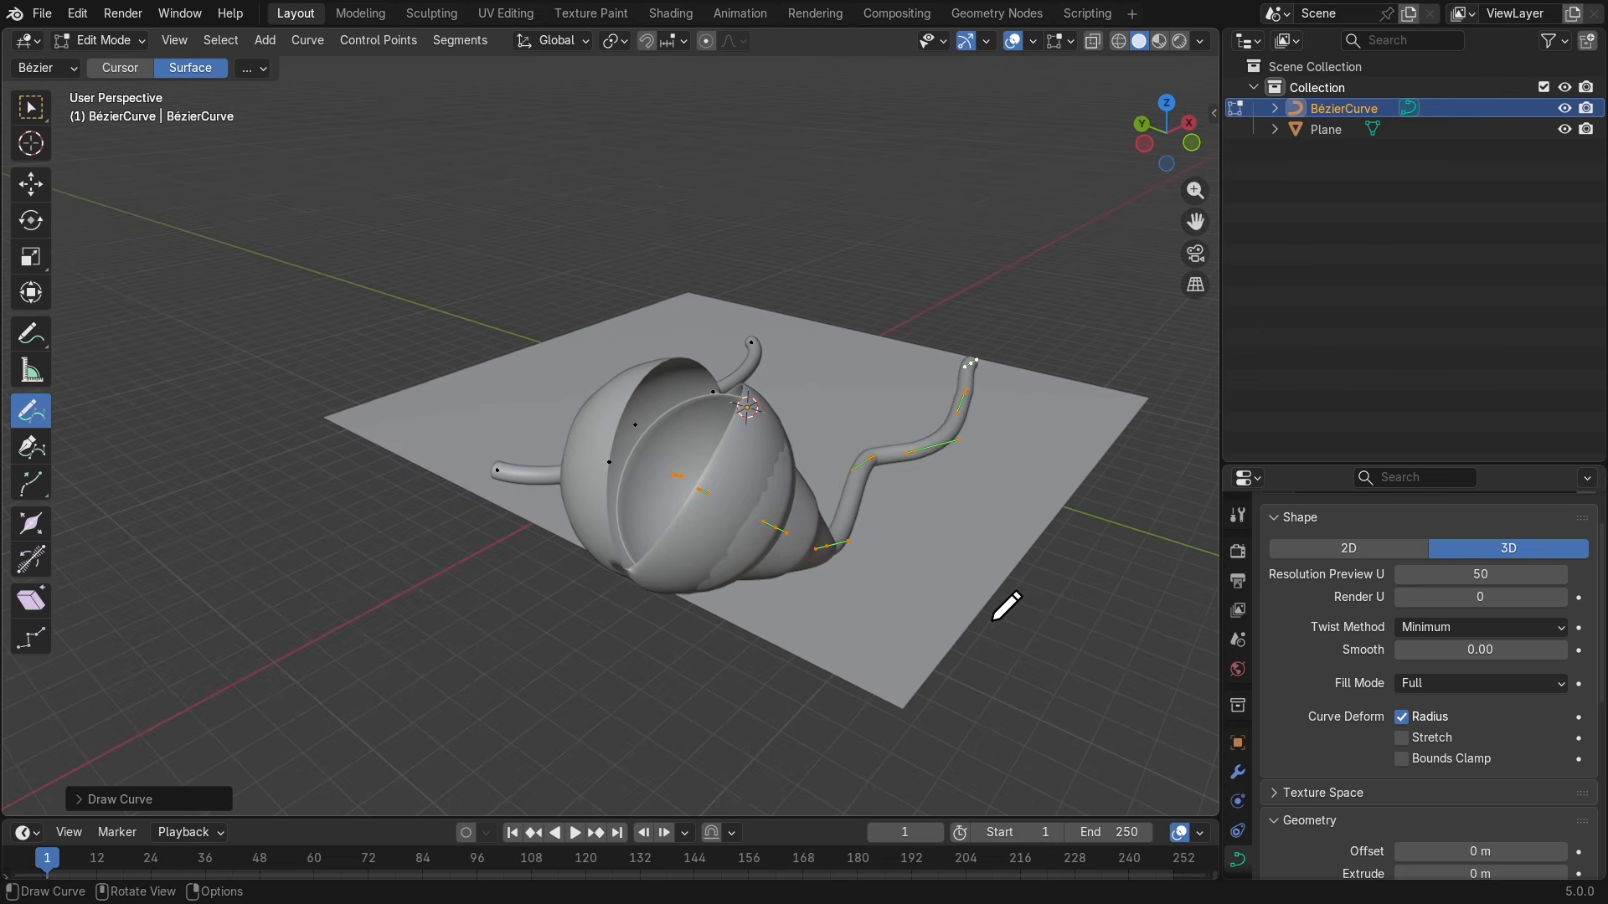
scroll(993, 612, "up", 1)
middle_click_drag(691, 480, 852, 490)
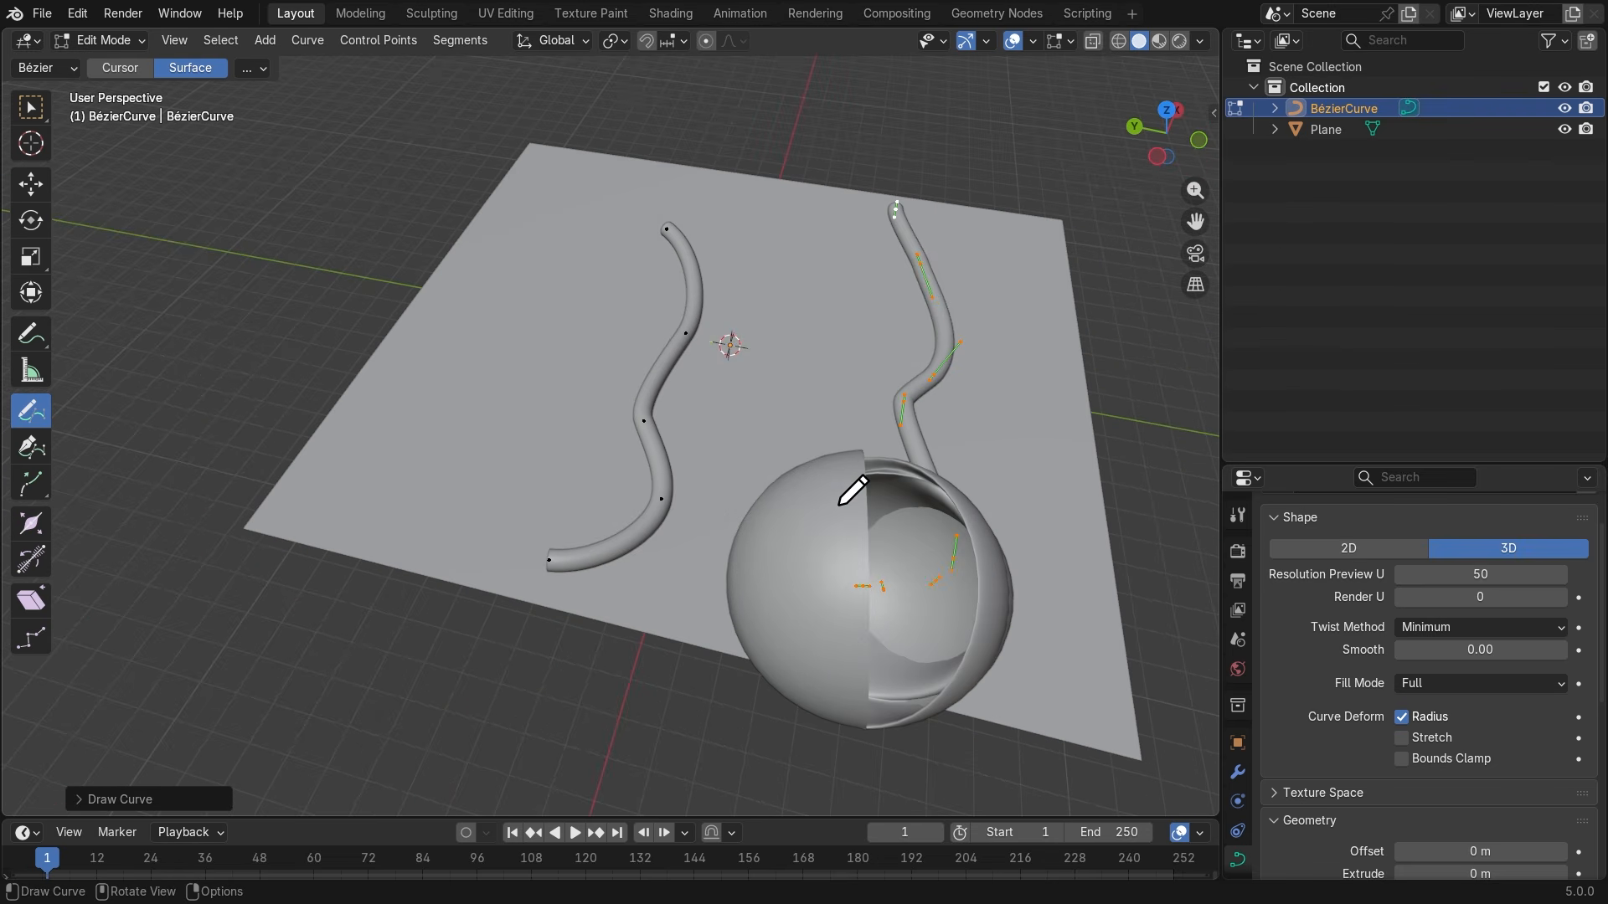
Set the Draw tool's minimum radius to 1.90 and draw another wavy curve on the free side of the first curve.
left_click(247, 73)
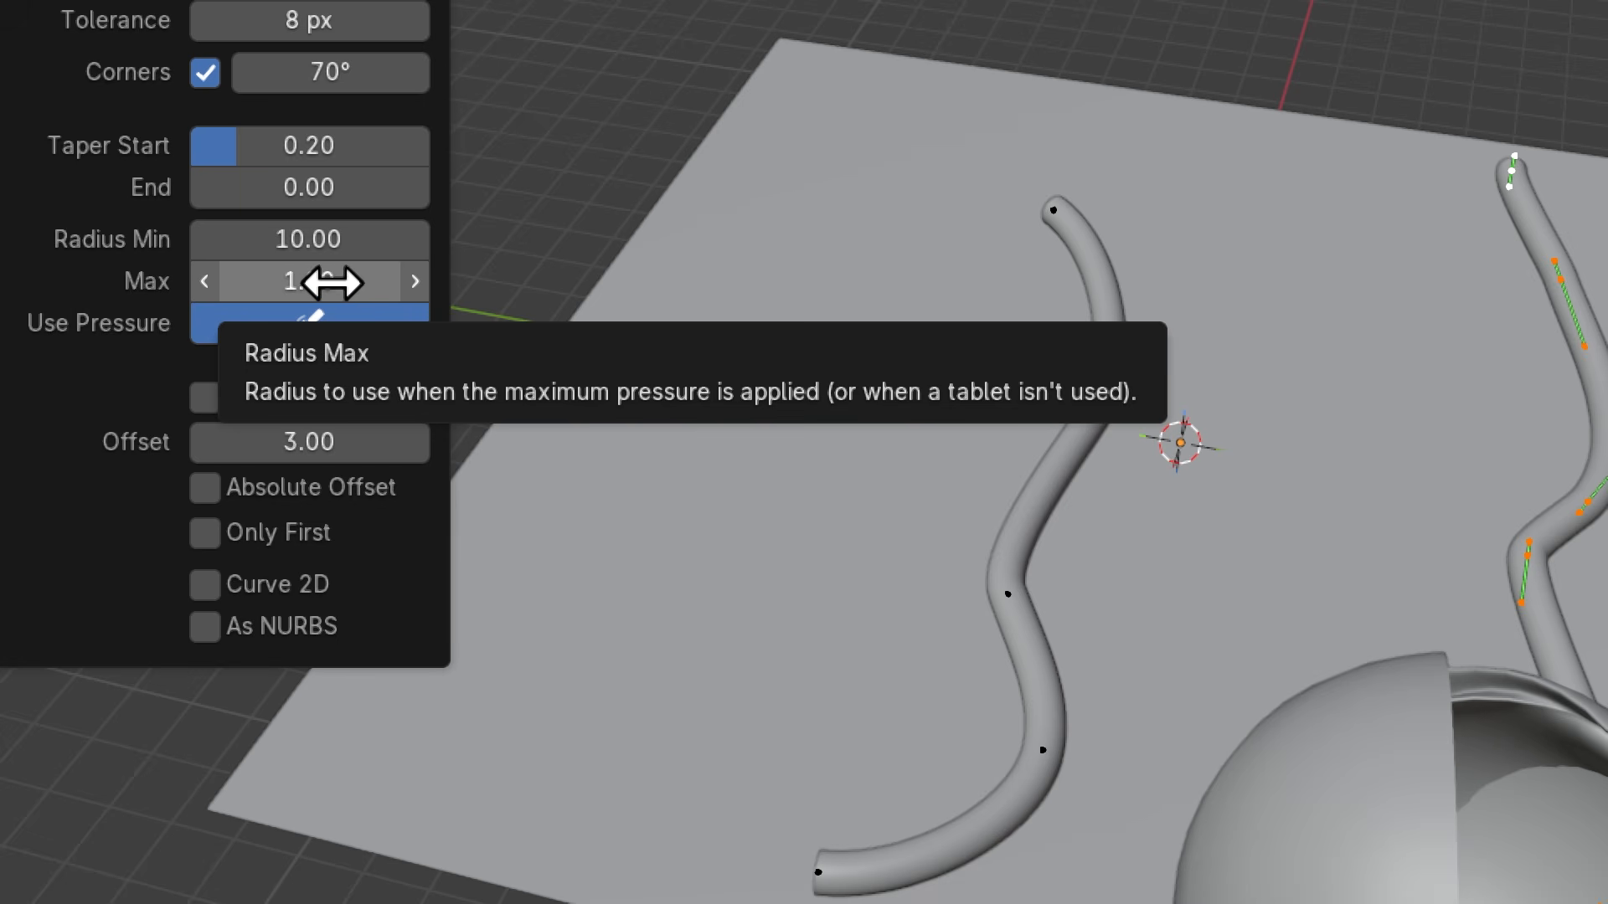
left_click_drag(234, 240, 193, 240)
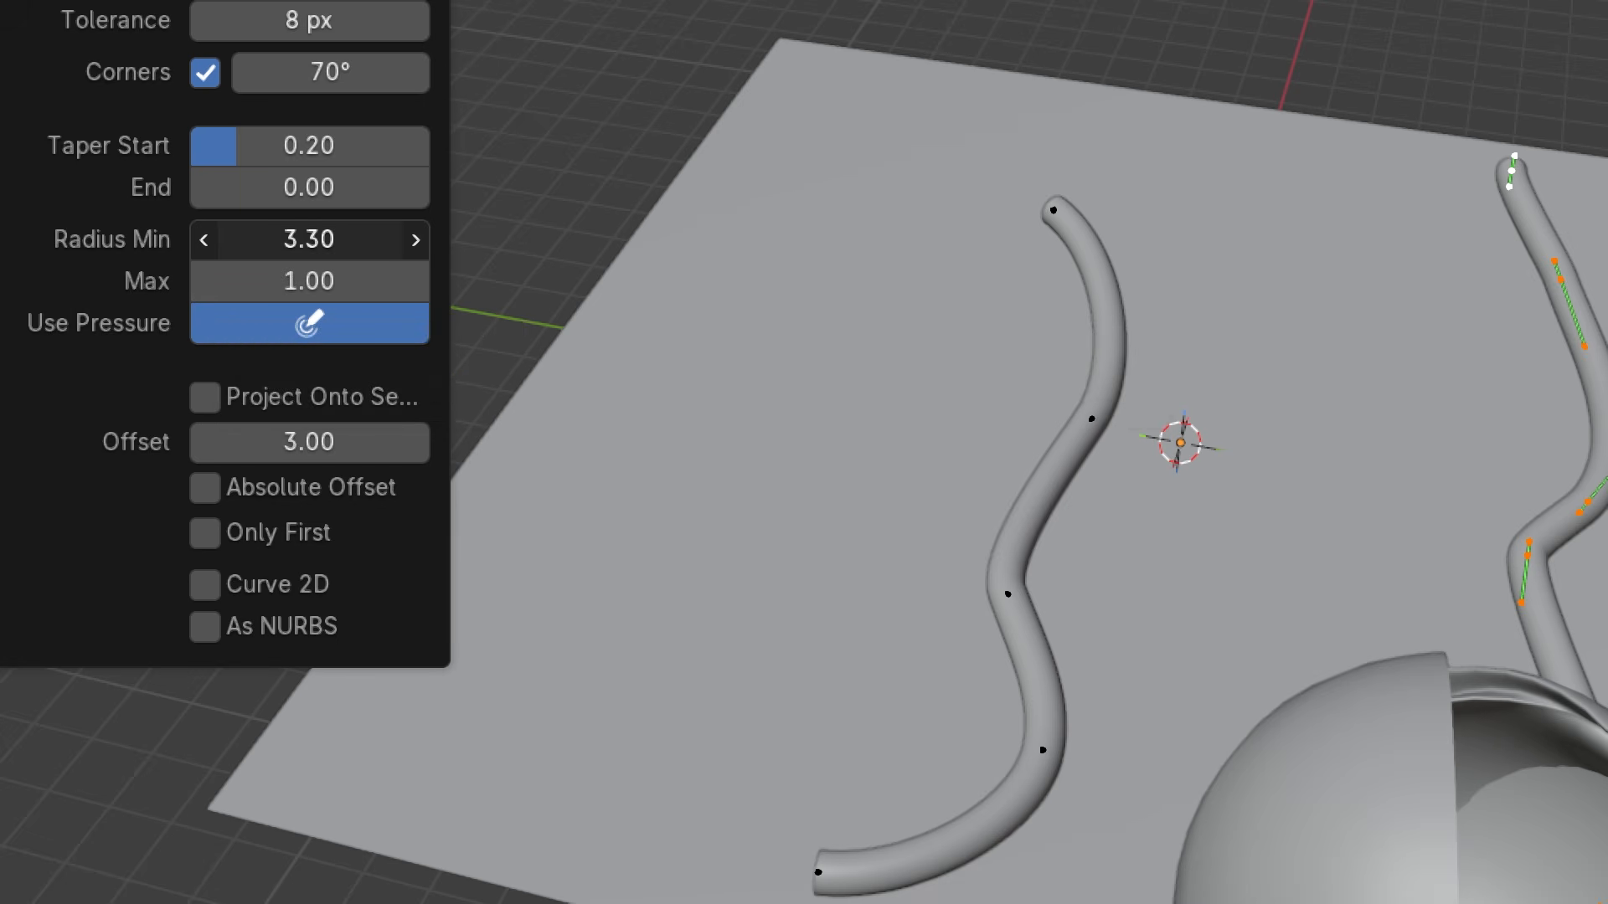
scroll(958, 570, "down", 1)
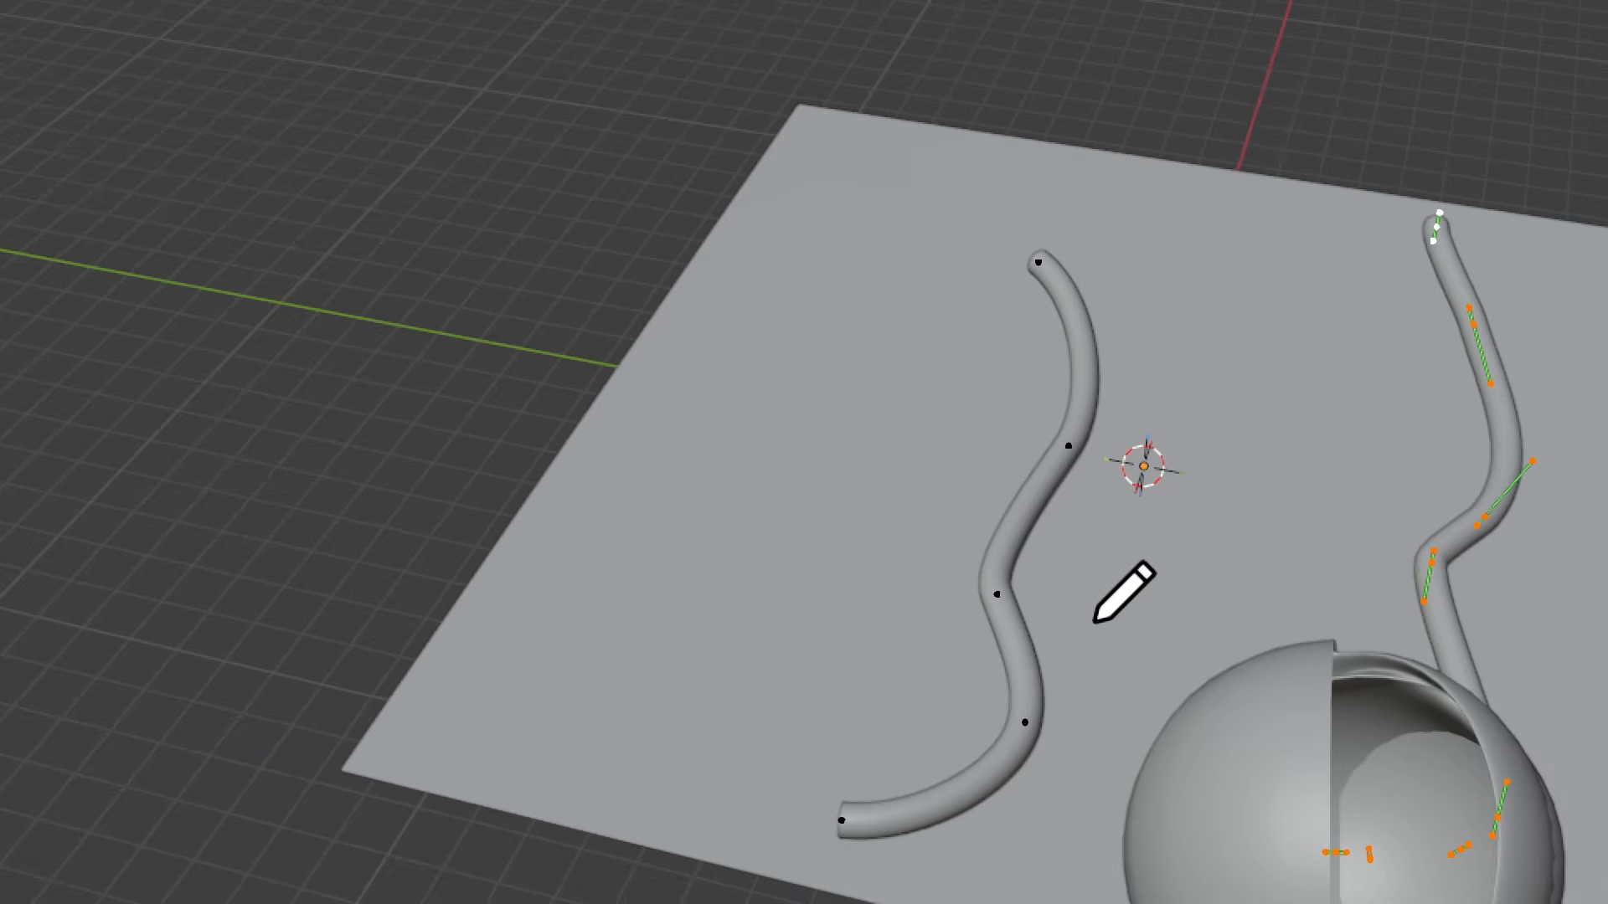
middle_click_drag(1095, 617, 750, 600)
scroll(1365, 645, "down", 4)
mouse_move(1364, 646)
middle_mouse_down()
mouse_move(1166, 603)
mouse_move(825, 431)
middle_mouse_up()
mouse_move(825, 431)
left_mouse_down()
mouse_move(1256, 449)
mouse_move(1421, 521)
left_mouse_up()
mouse_move(1418, 512)
middle_mouse_down()
mouse_move(887, 359)
mouse_move(1013, 240)
middle_mouse_up()
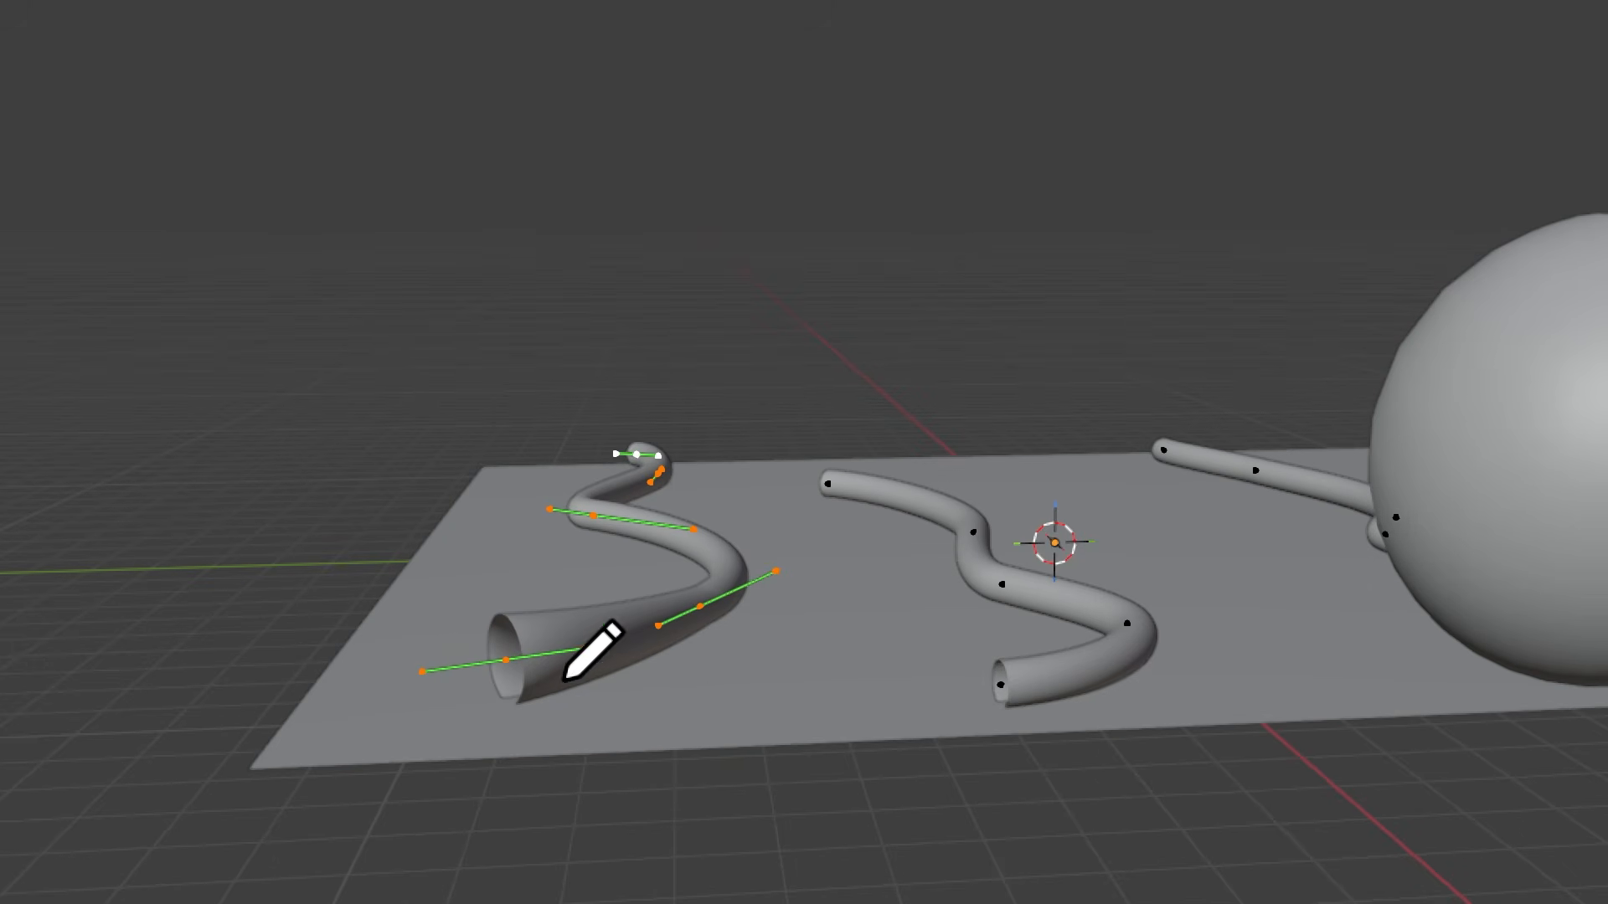
mouse_move(567, 657)
middle_mouse_down()
mouse_move(764, 617)
mouse_move(877, 477)
middle_mouse_up()
middle_click_drag(1411, 395, 1499, 419)
key("super+minus")
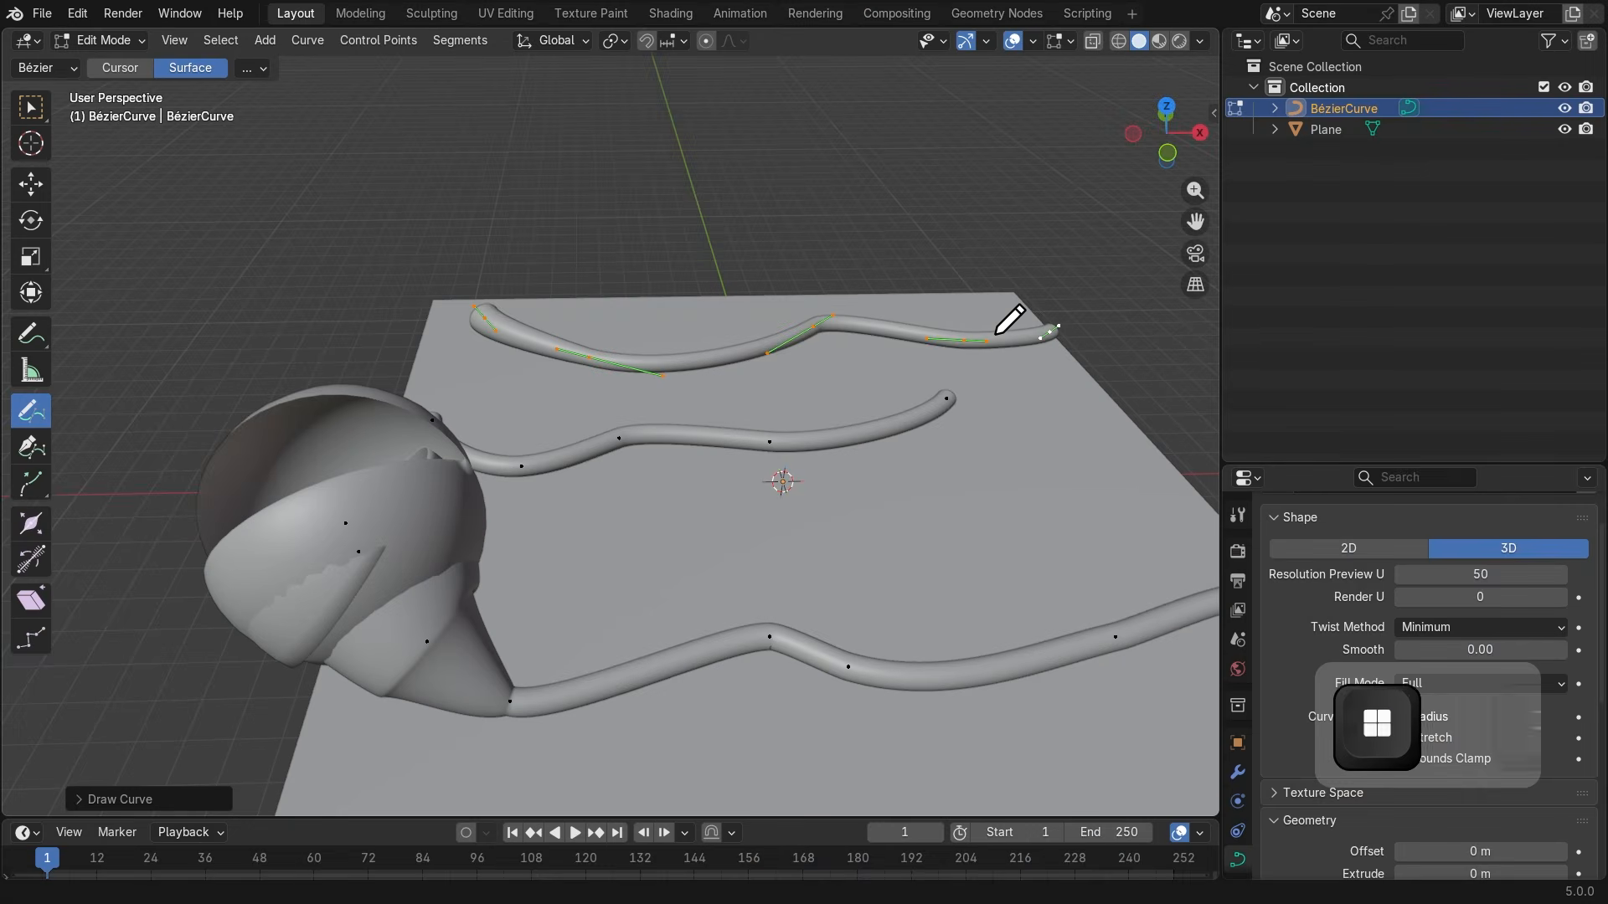
middle_click_drag(835, 299, 415, 493)
middle_click_drag(255, 519, 1080, 220)
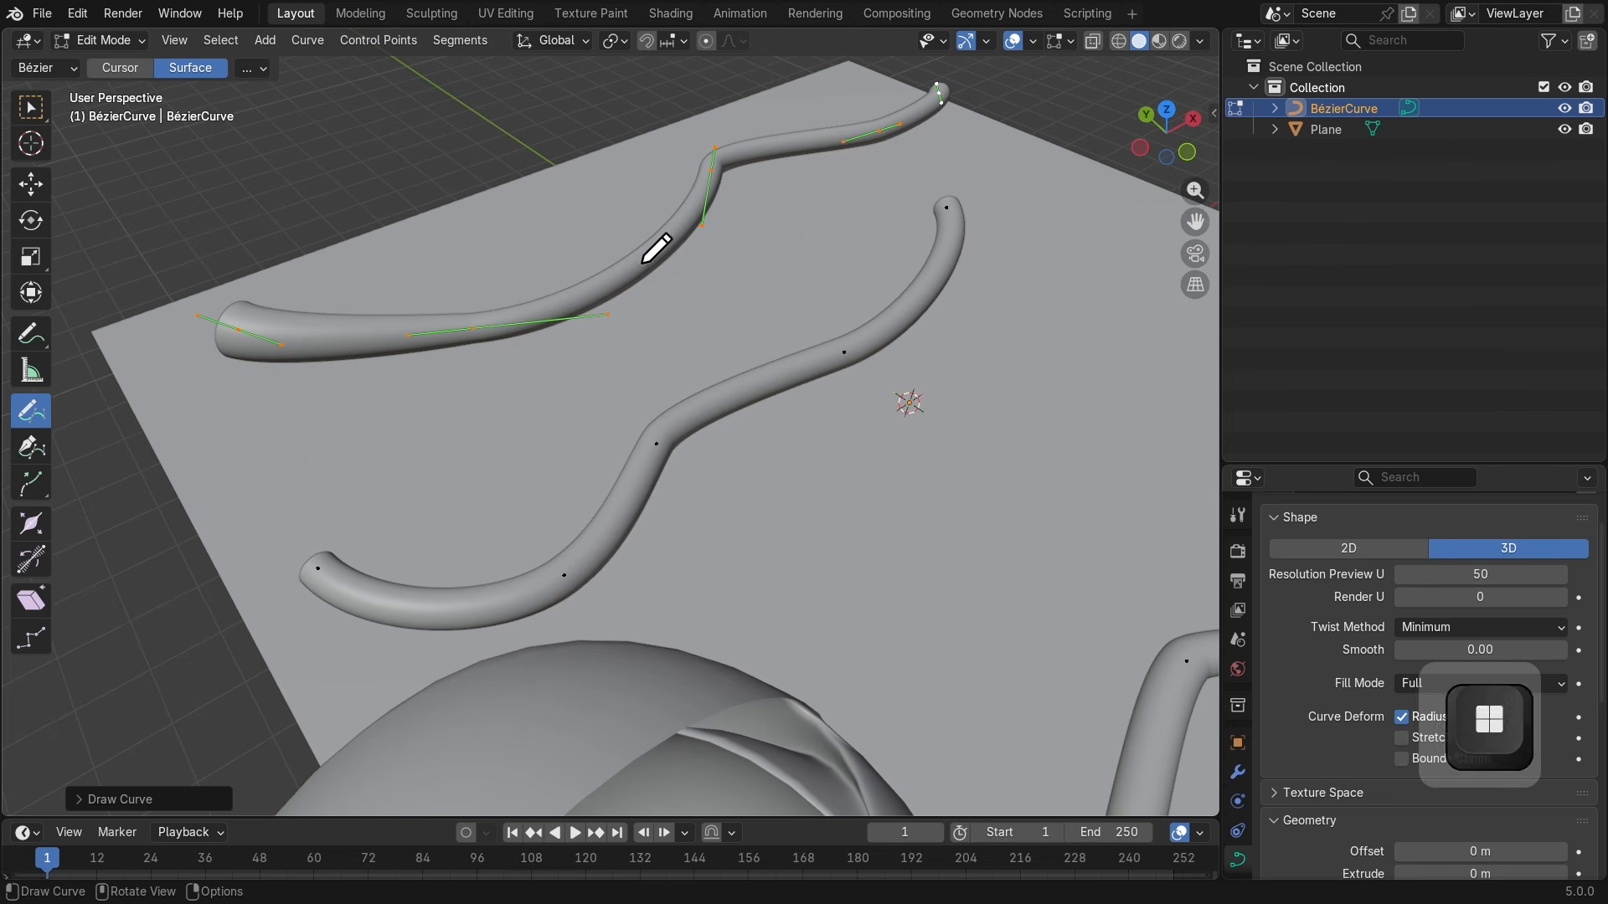
left_click(251, 68)
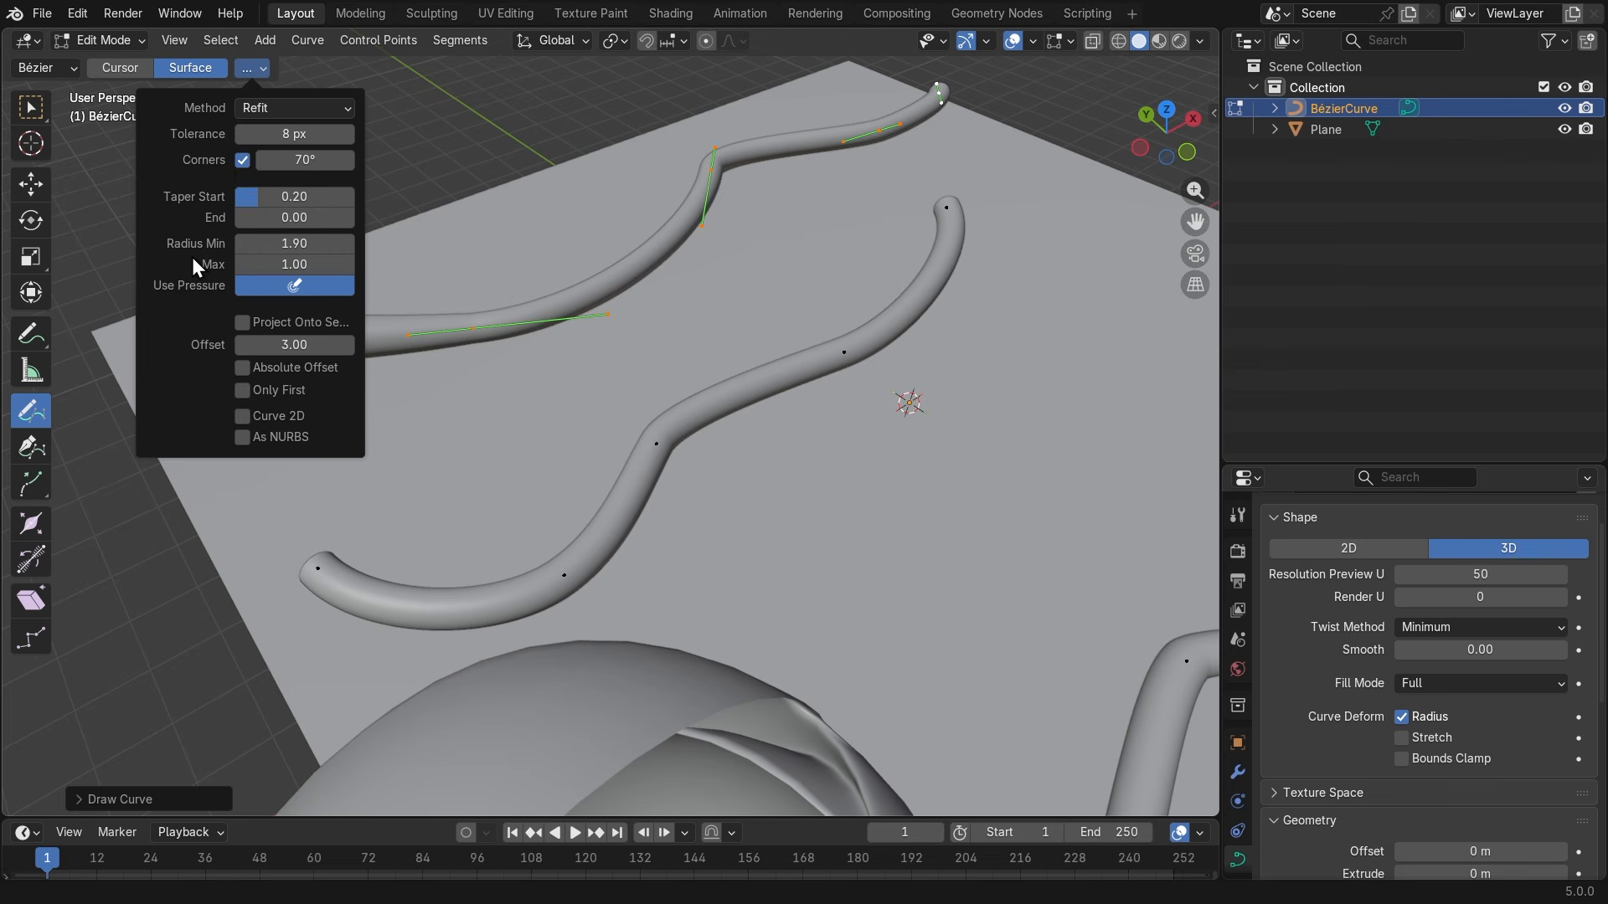
key("super+plus")
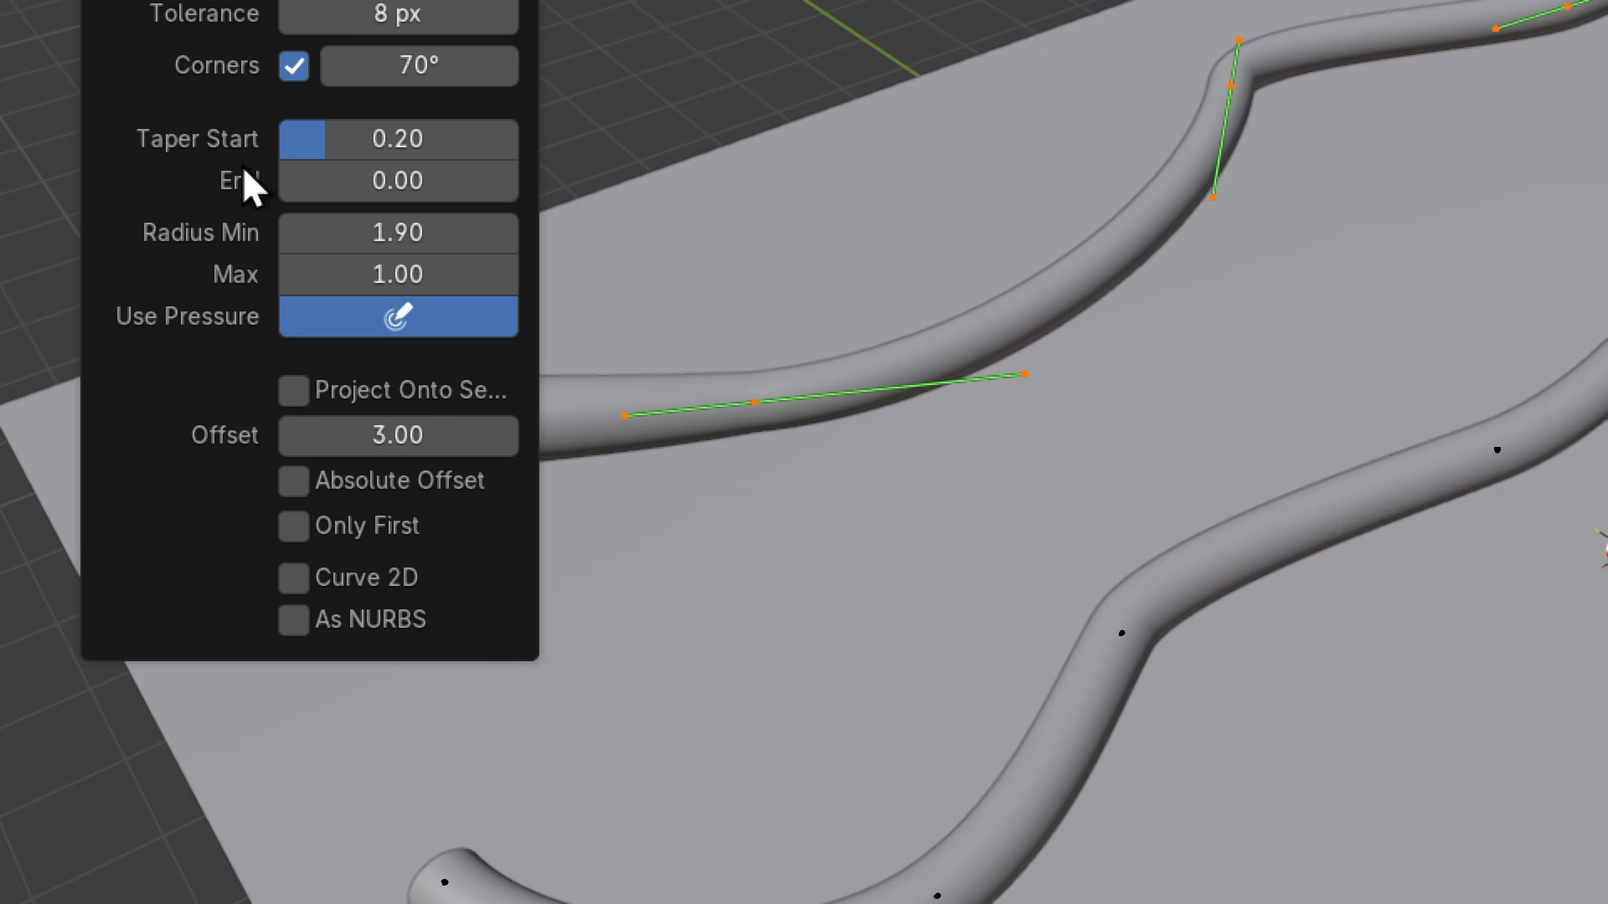
key("super+minus")
left_click(352, 201)
left_click(417, 189)
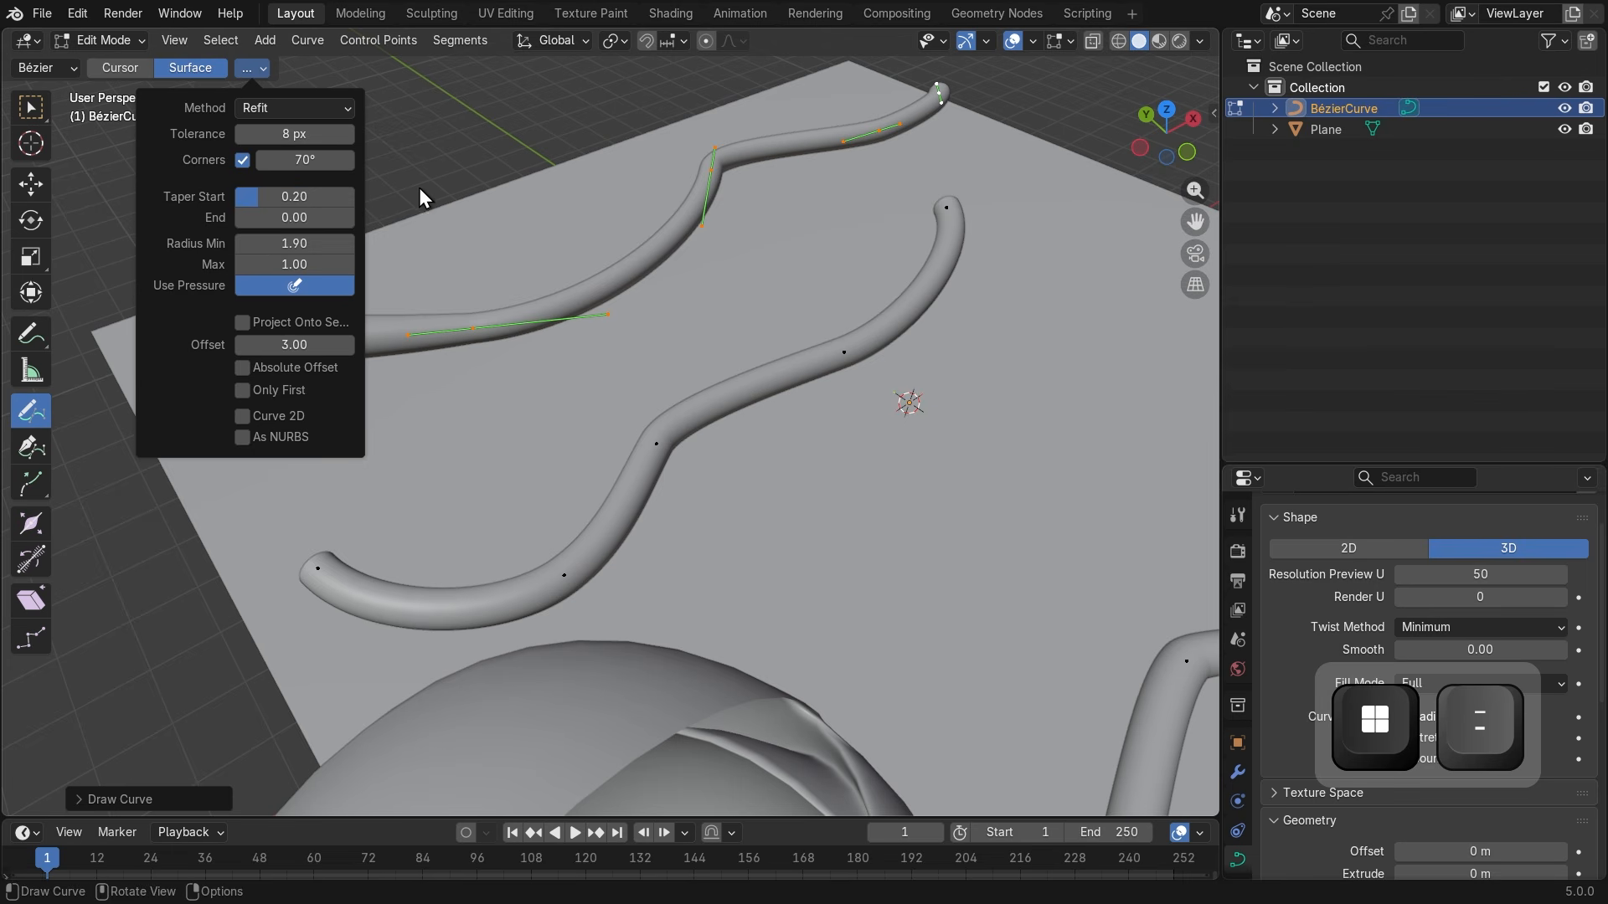
Select all the curves on the plane and delete their vertices.
mouse_move(506, 189)
middle_mouse_down()
mouse_move(513, 172)
mouse_move(610, 258)
mouse_move(546, 247)
middle_mouse_up()
key("a")
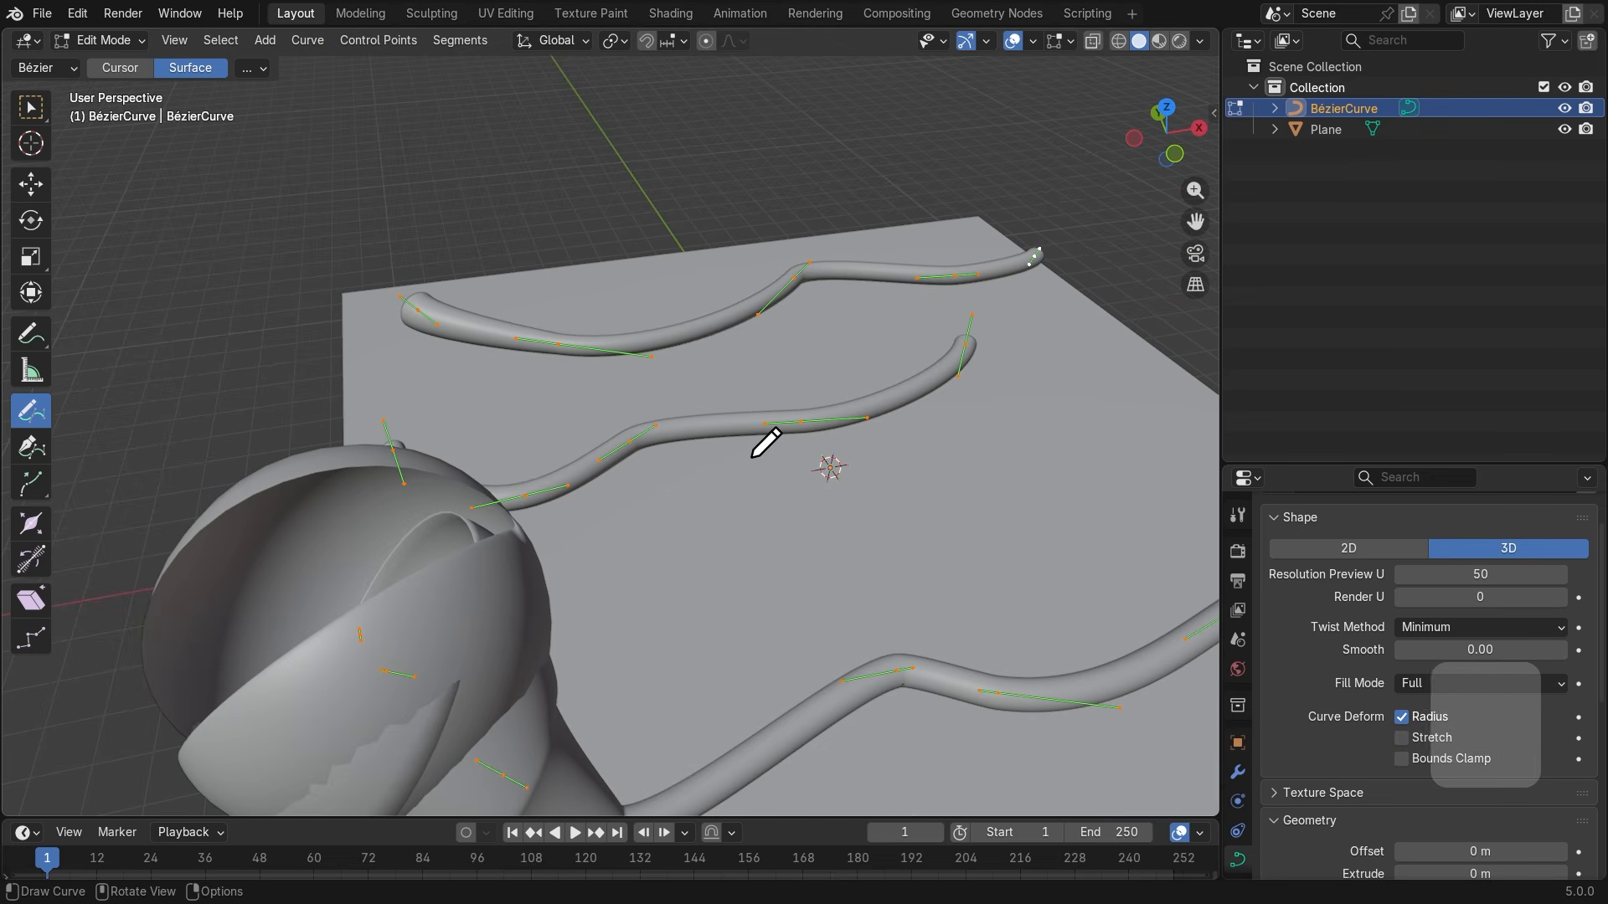
key("Delete")
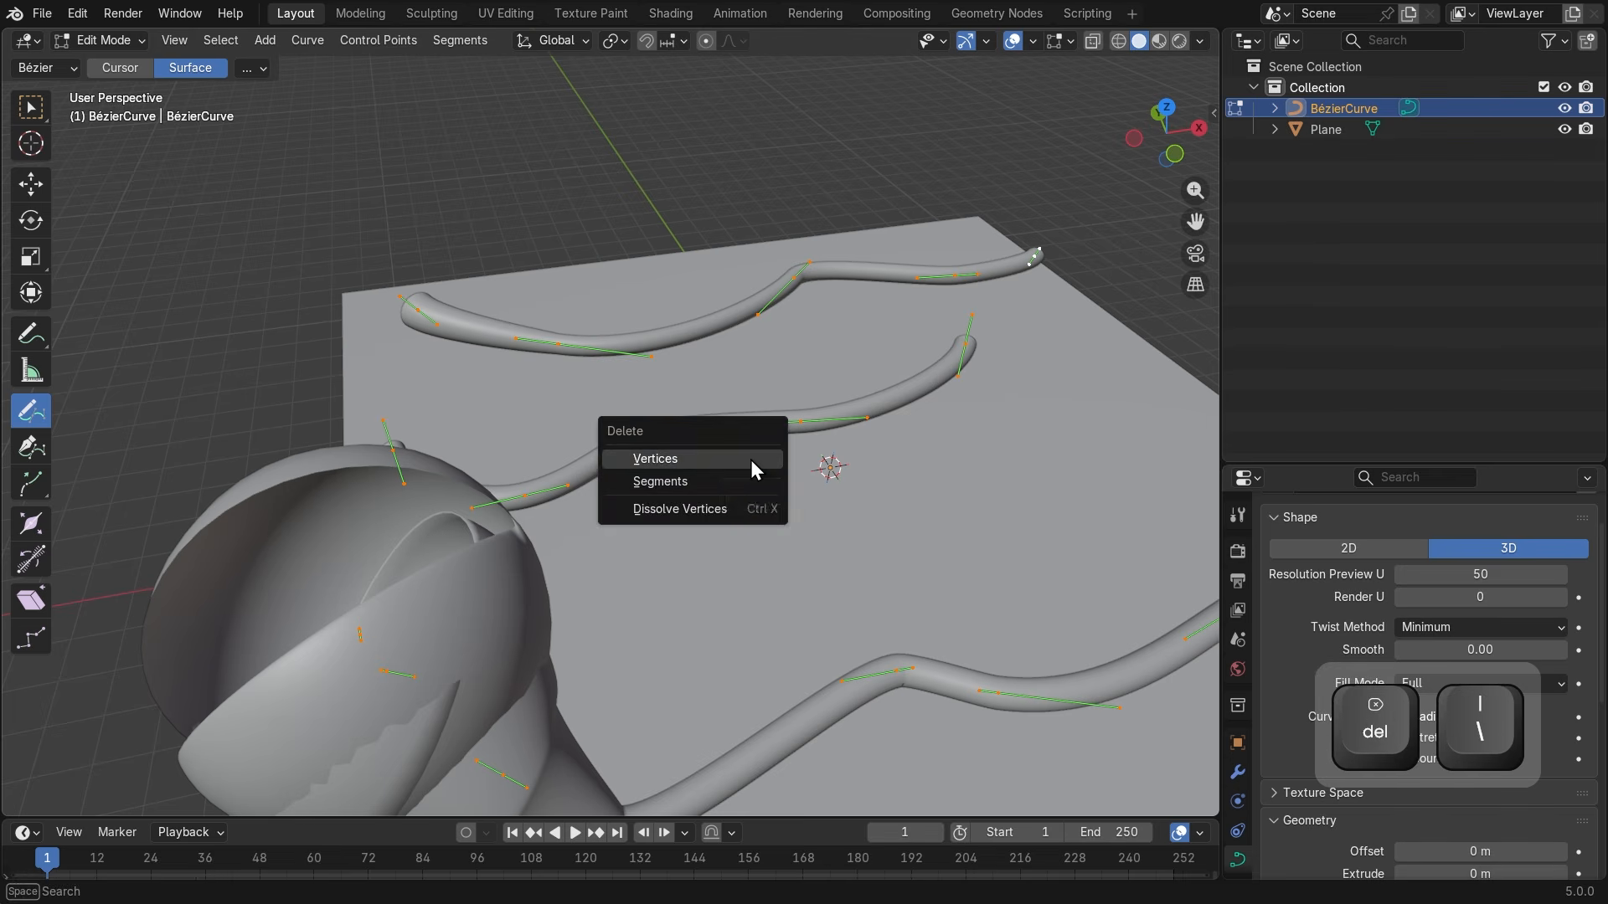
left_click(751, 459)
Reset the Draw tool's minimum radius to its default value and open the taper start value for editing.
left_click(252, 67)
right_click(290, 242)
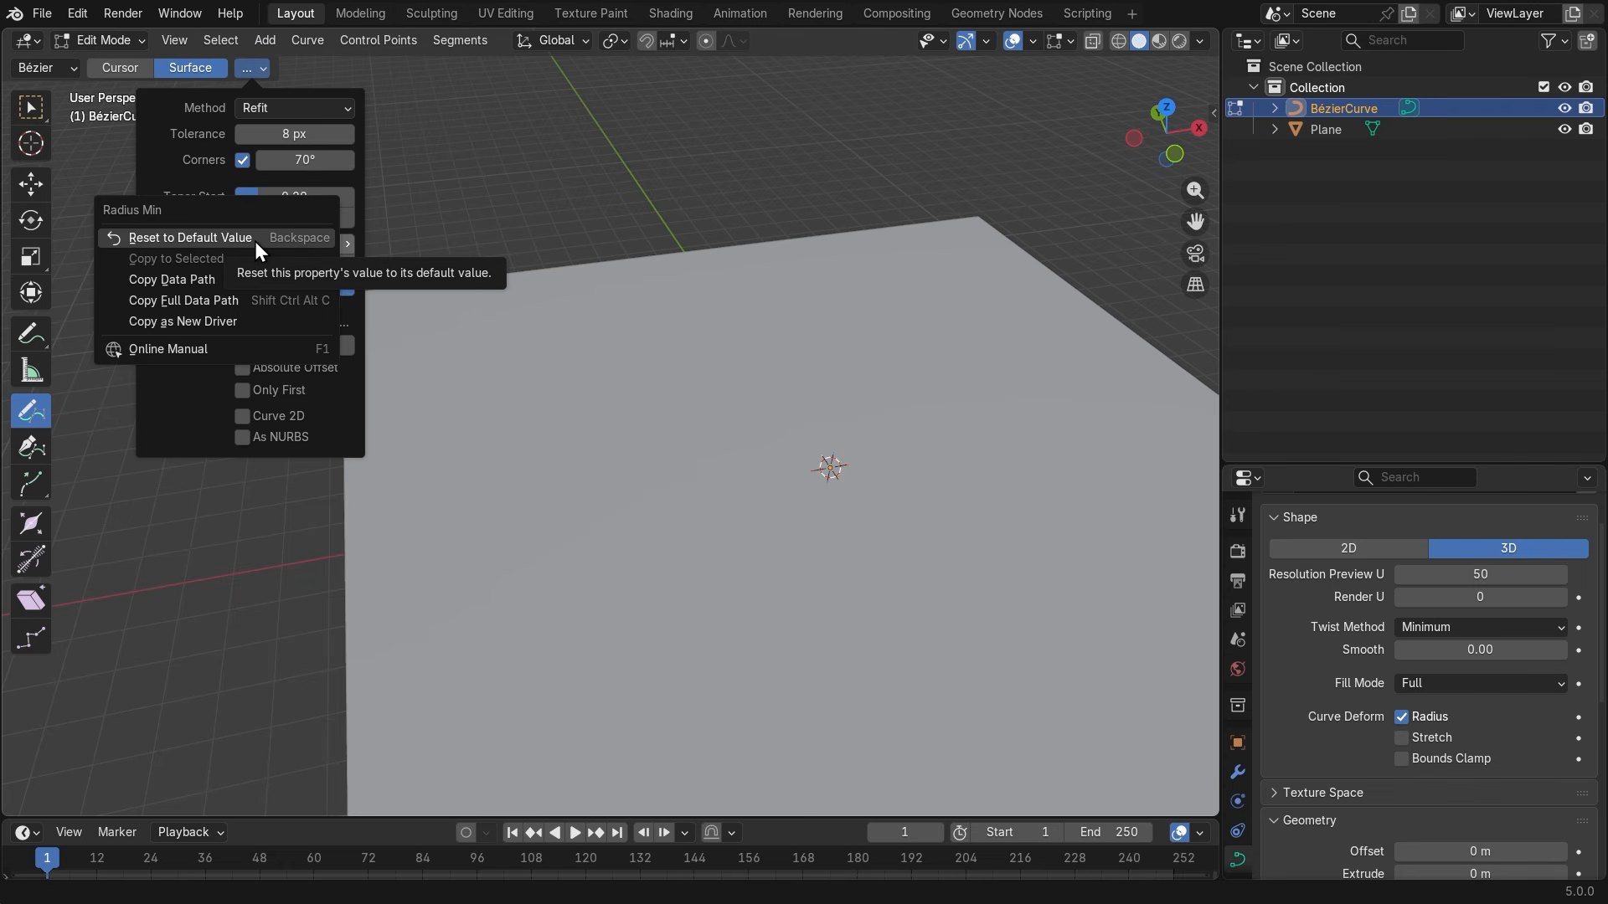
left_click(191, 238)
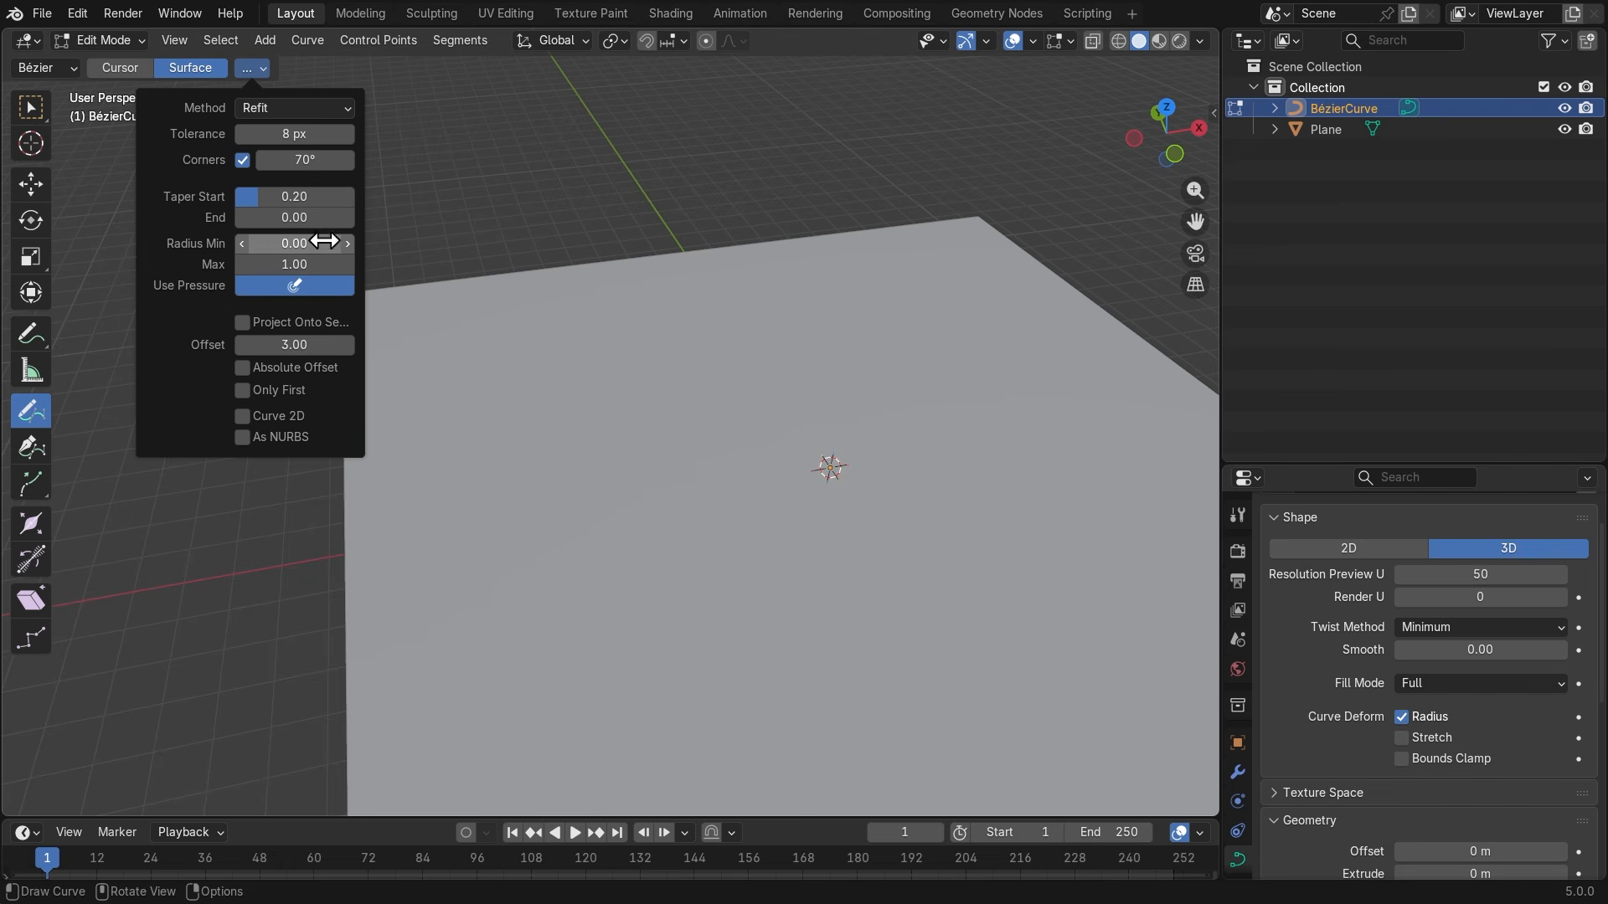
left_click(314, 198)
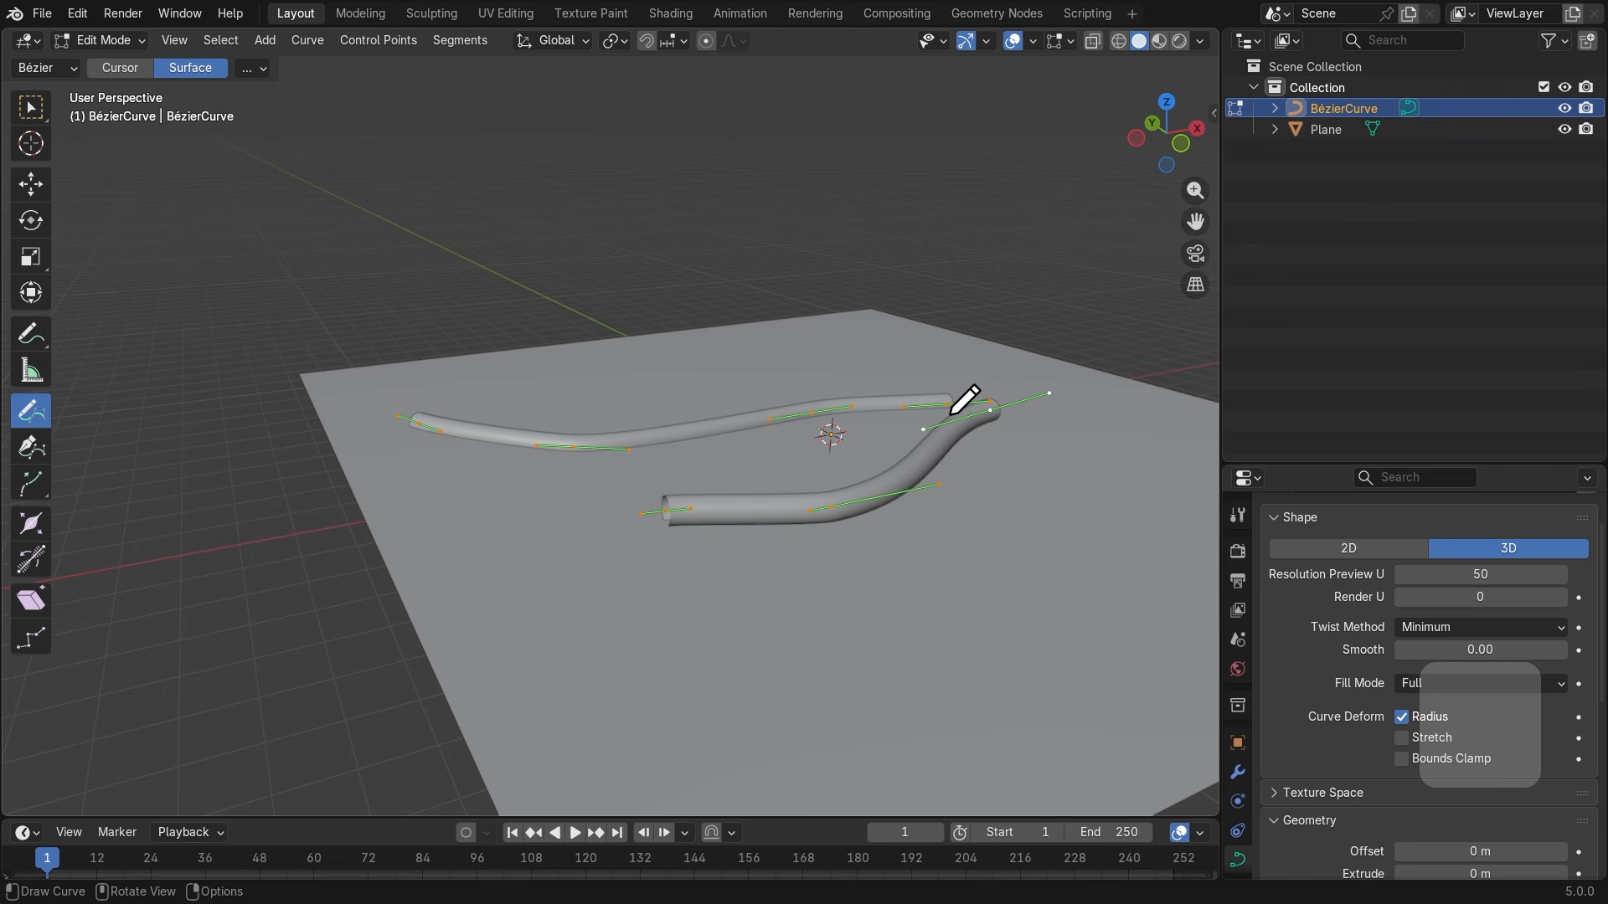
Delete the two selected test curves and draw one new wavy curve across the middle of the plane.
key("Delete")
left_click(948, 417)
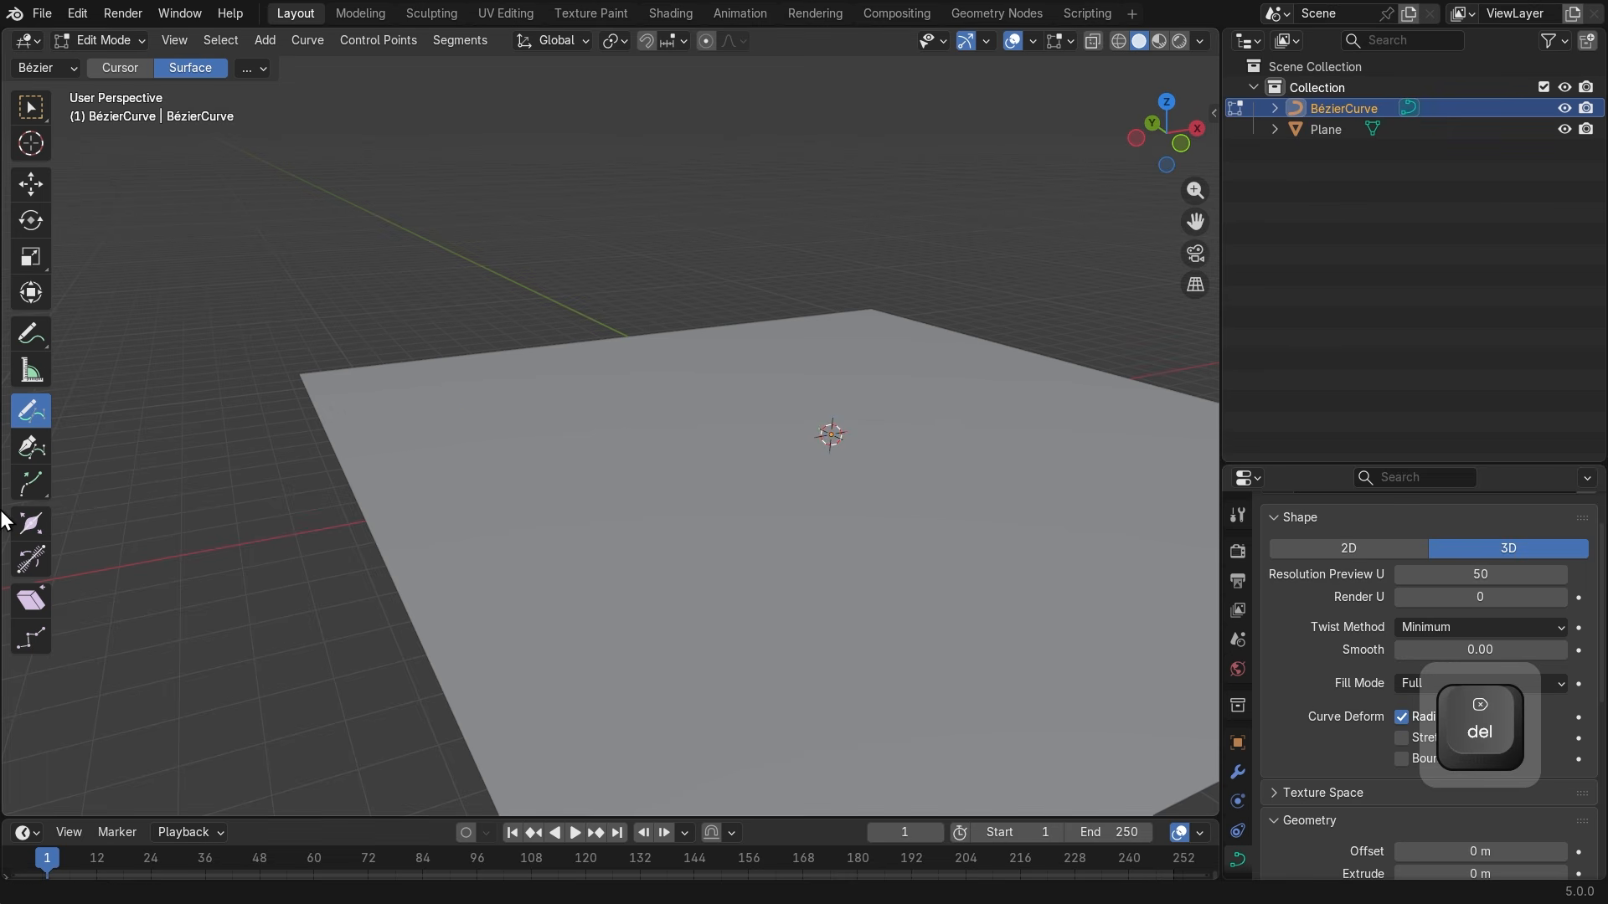
mouse_move(446, 459)
left_mouse_down()
mouse_move(780, 456)
mouse_move(1041, 412)
left_mouse_up()
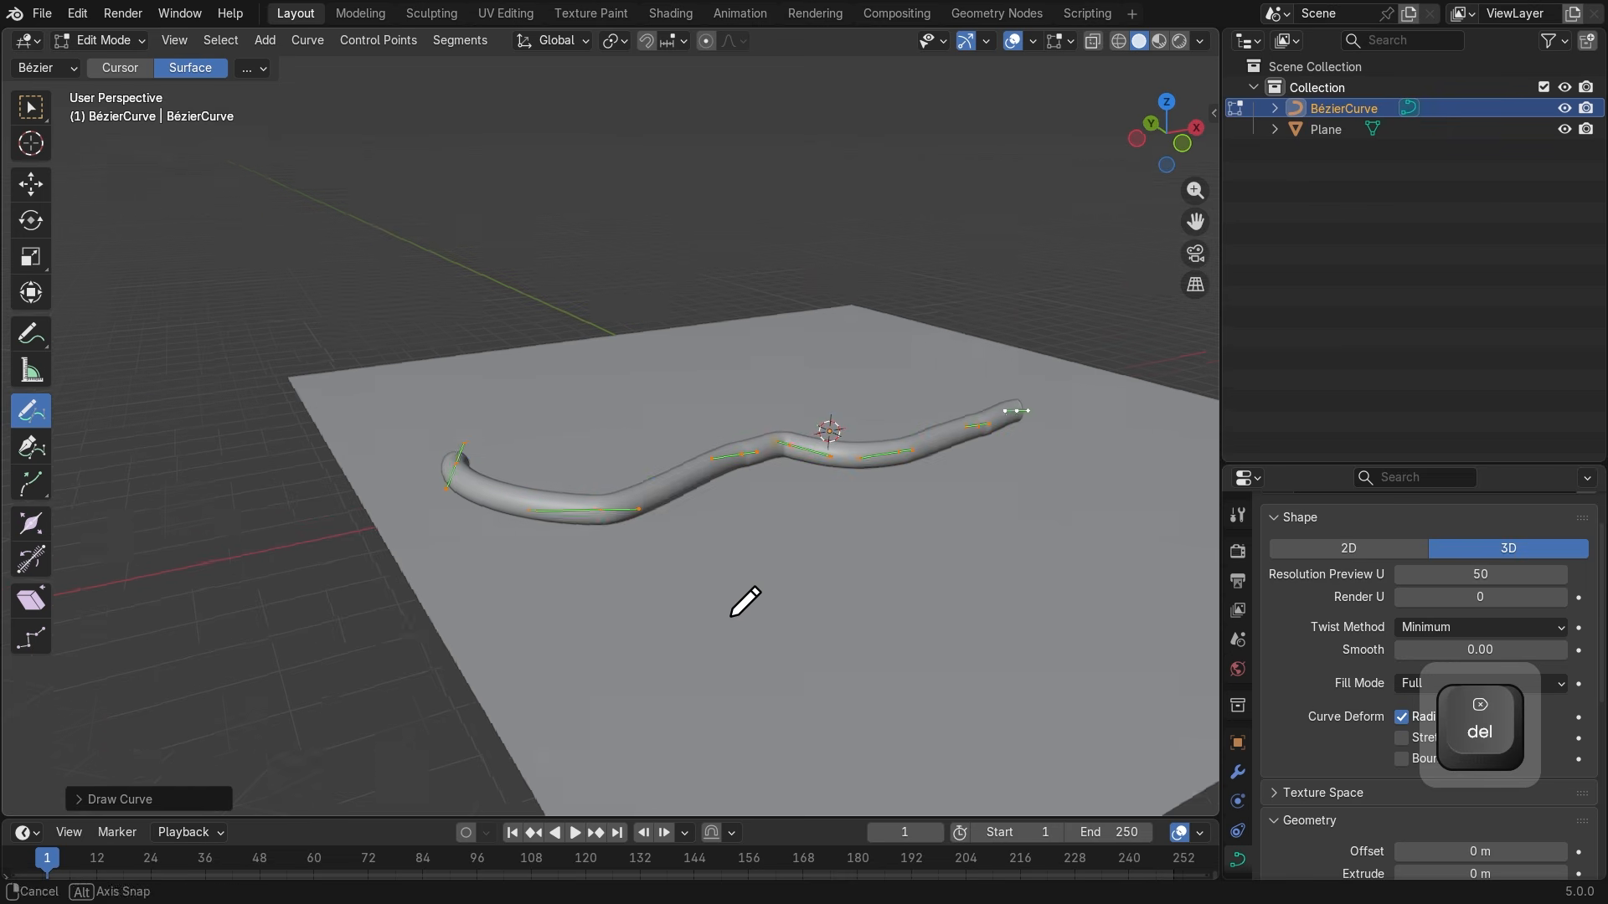
mouse_move(743, 603)
middle_mouse_down()
mouse_move(865, 592)
mouse_move(807, 598)
middle_mouse_up()
scroll(804, 601, "up", 8)
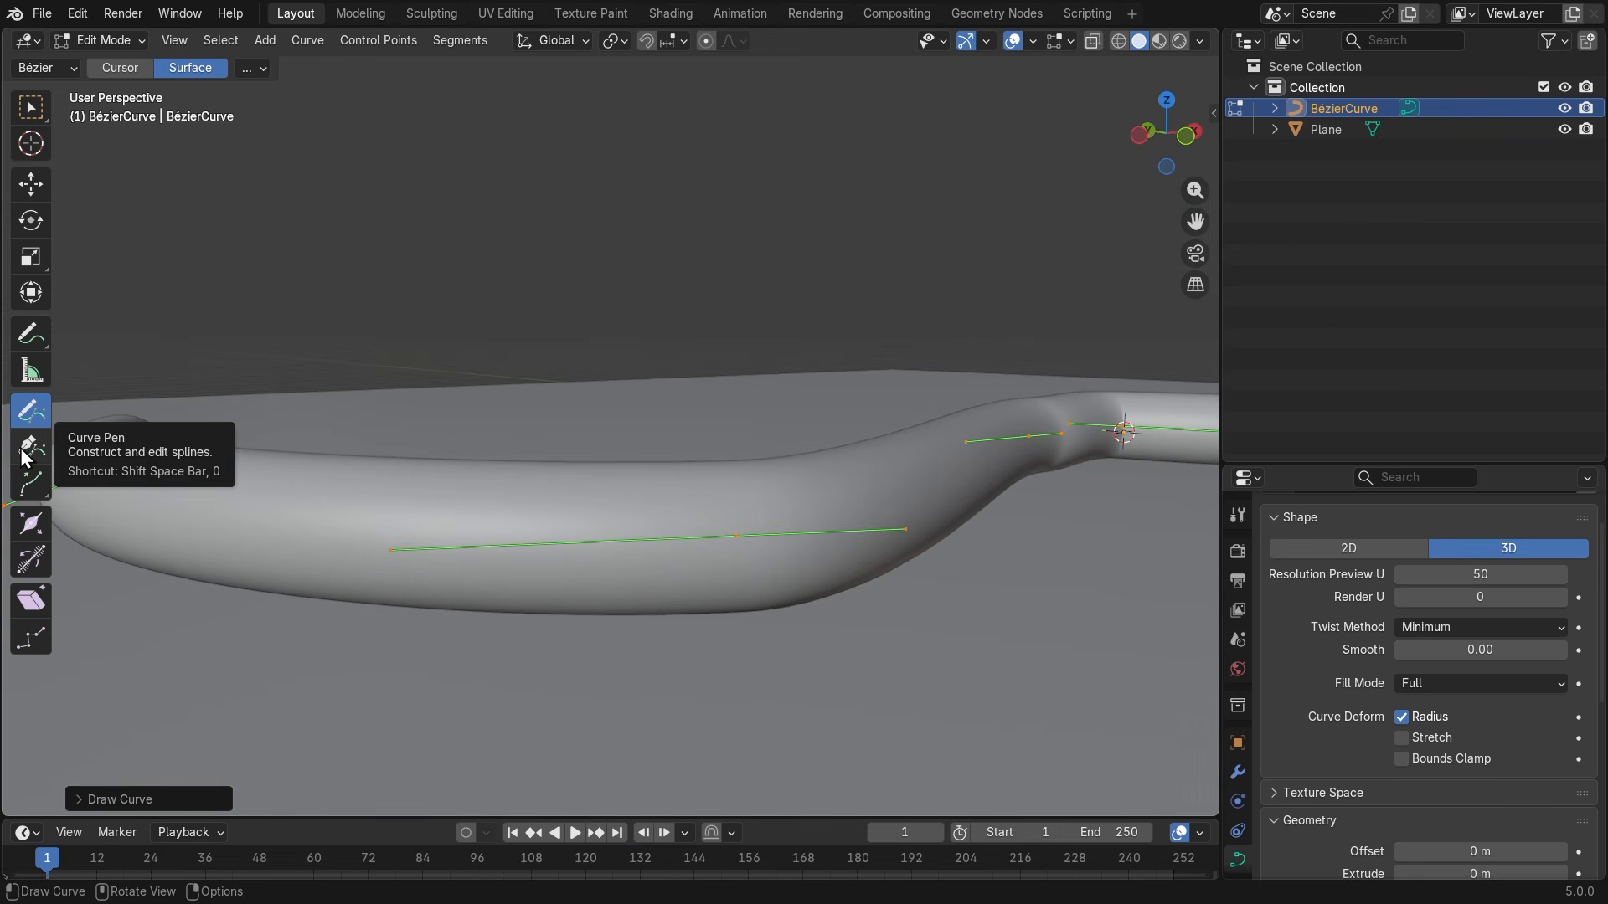
Try to extend the wavy curve from its ends with the Curve Pen and undo some of the added points.
left_click(23, 455)
scroll(492, 482, "down", 4)
middle_click_drag(493, 482, 435, 541)
scroll(434, 542, "up", 3)
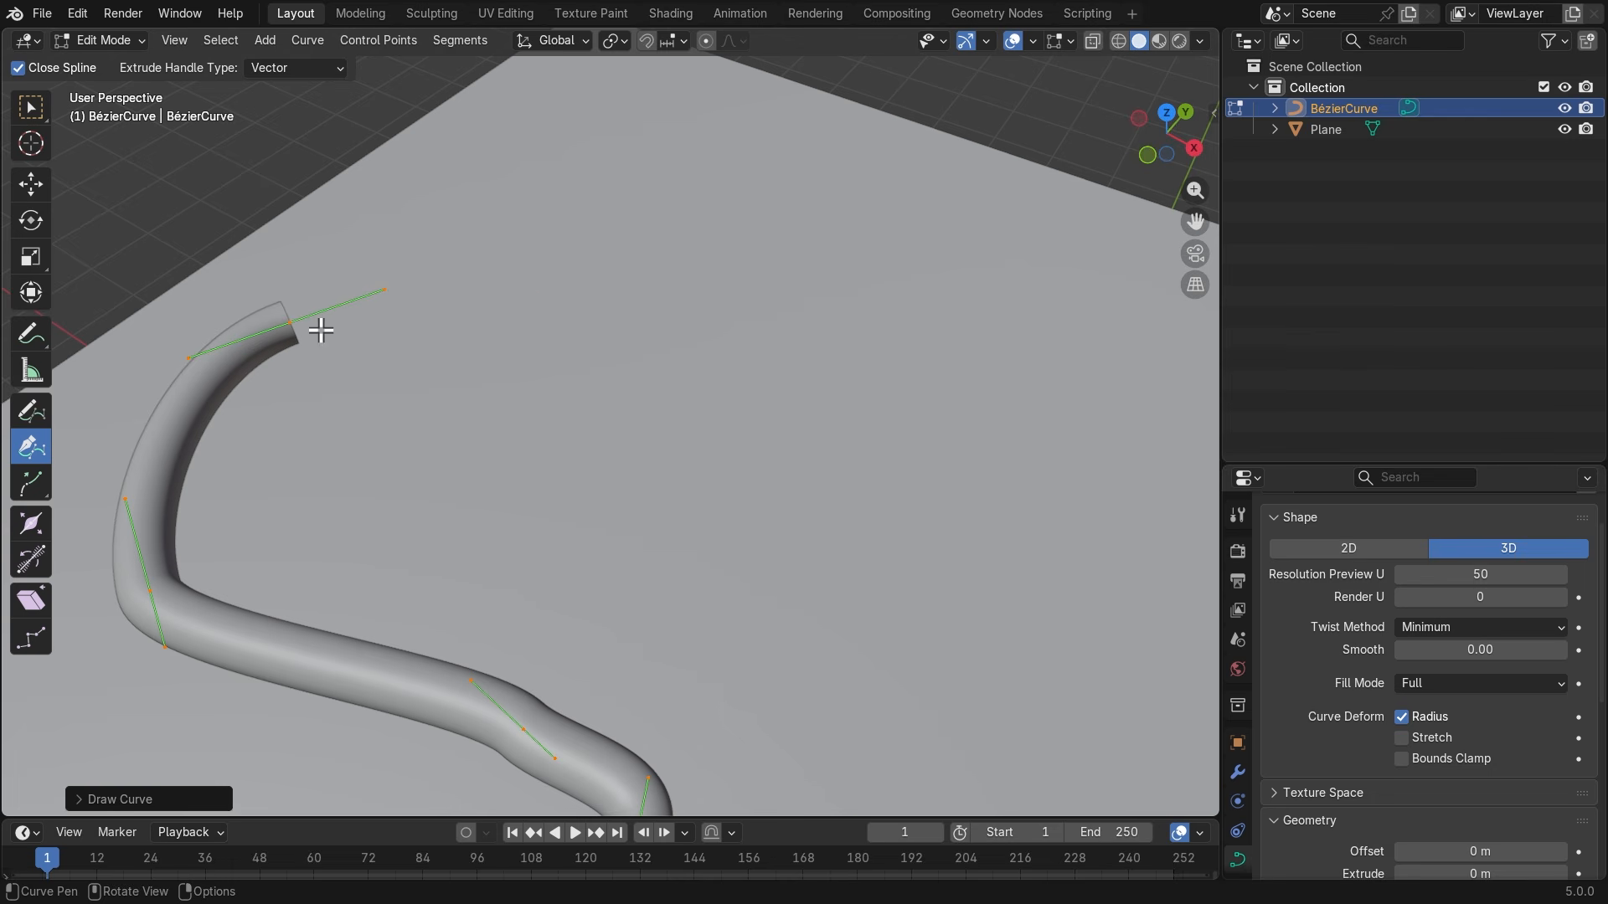
key("ctrl+z")
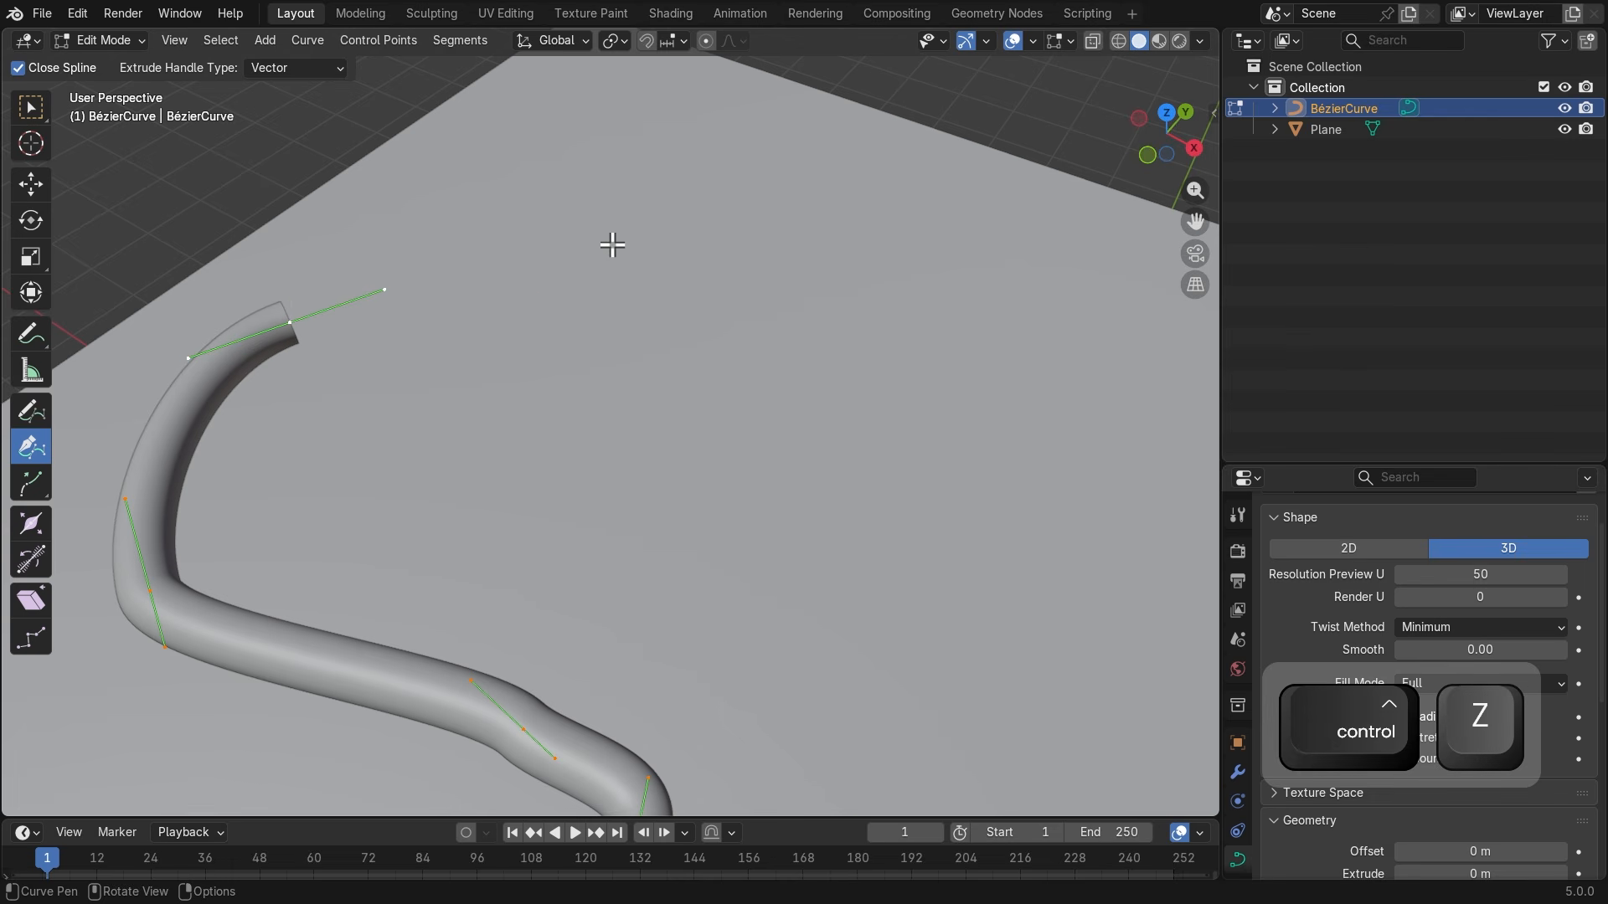
key("ctrl+z")
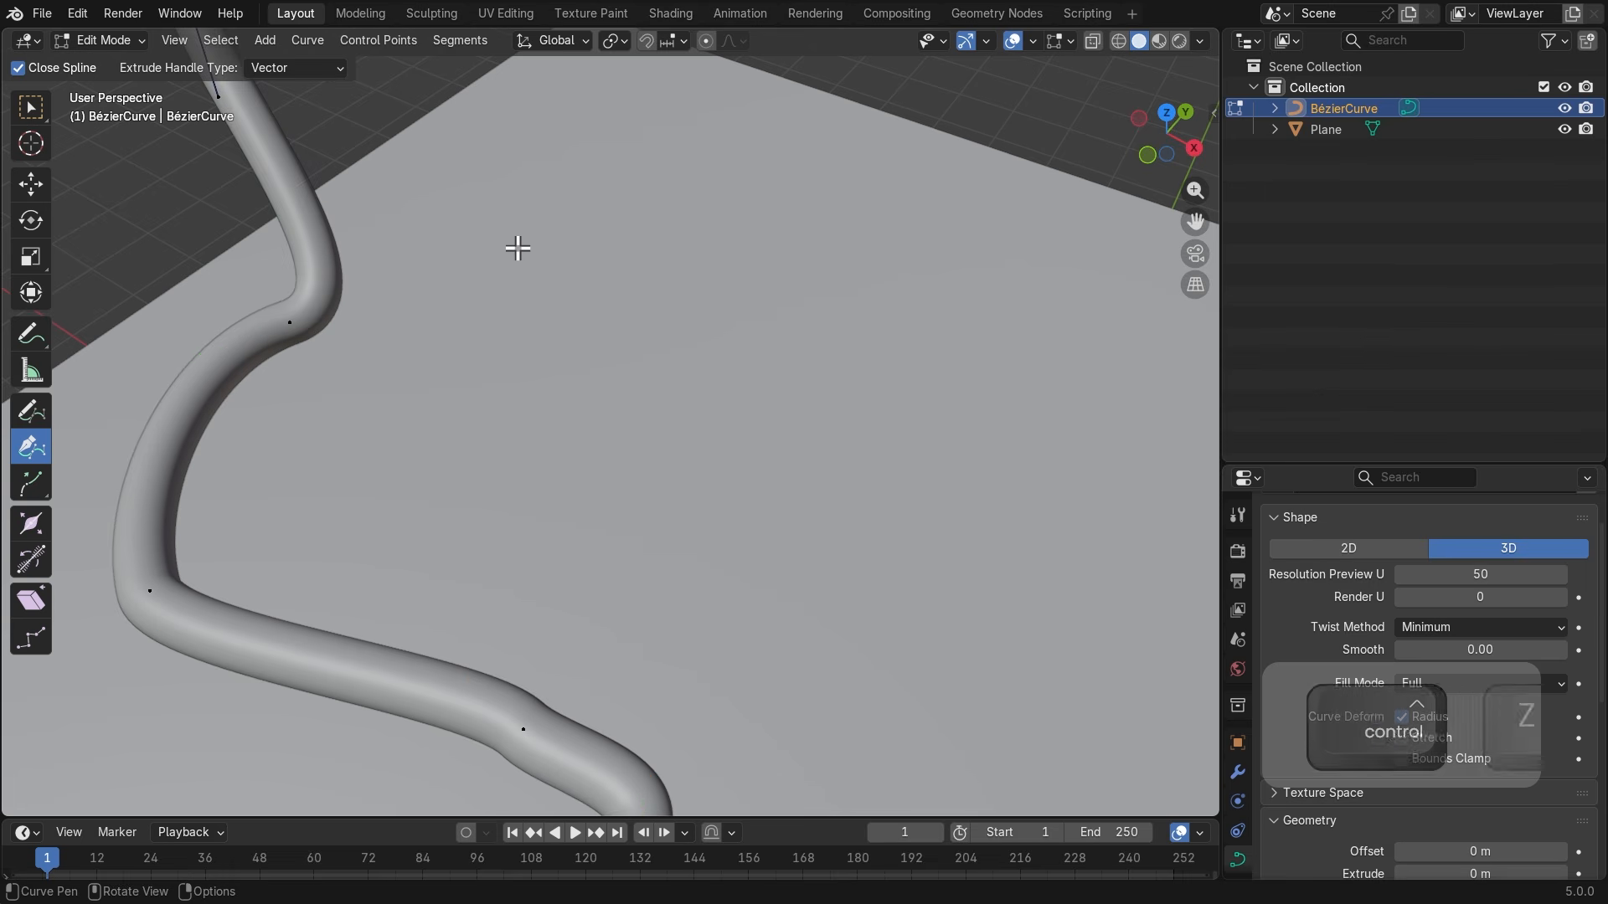
key("Home")
middle_click_drag(517, 247, 771, 278)
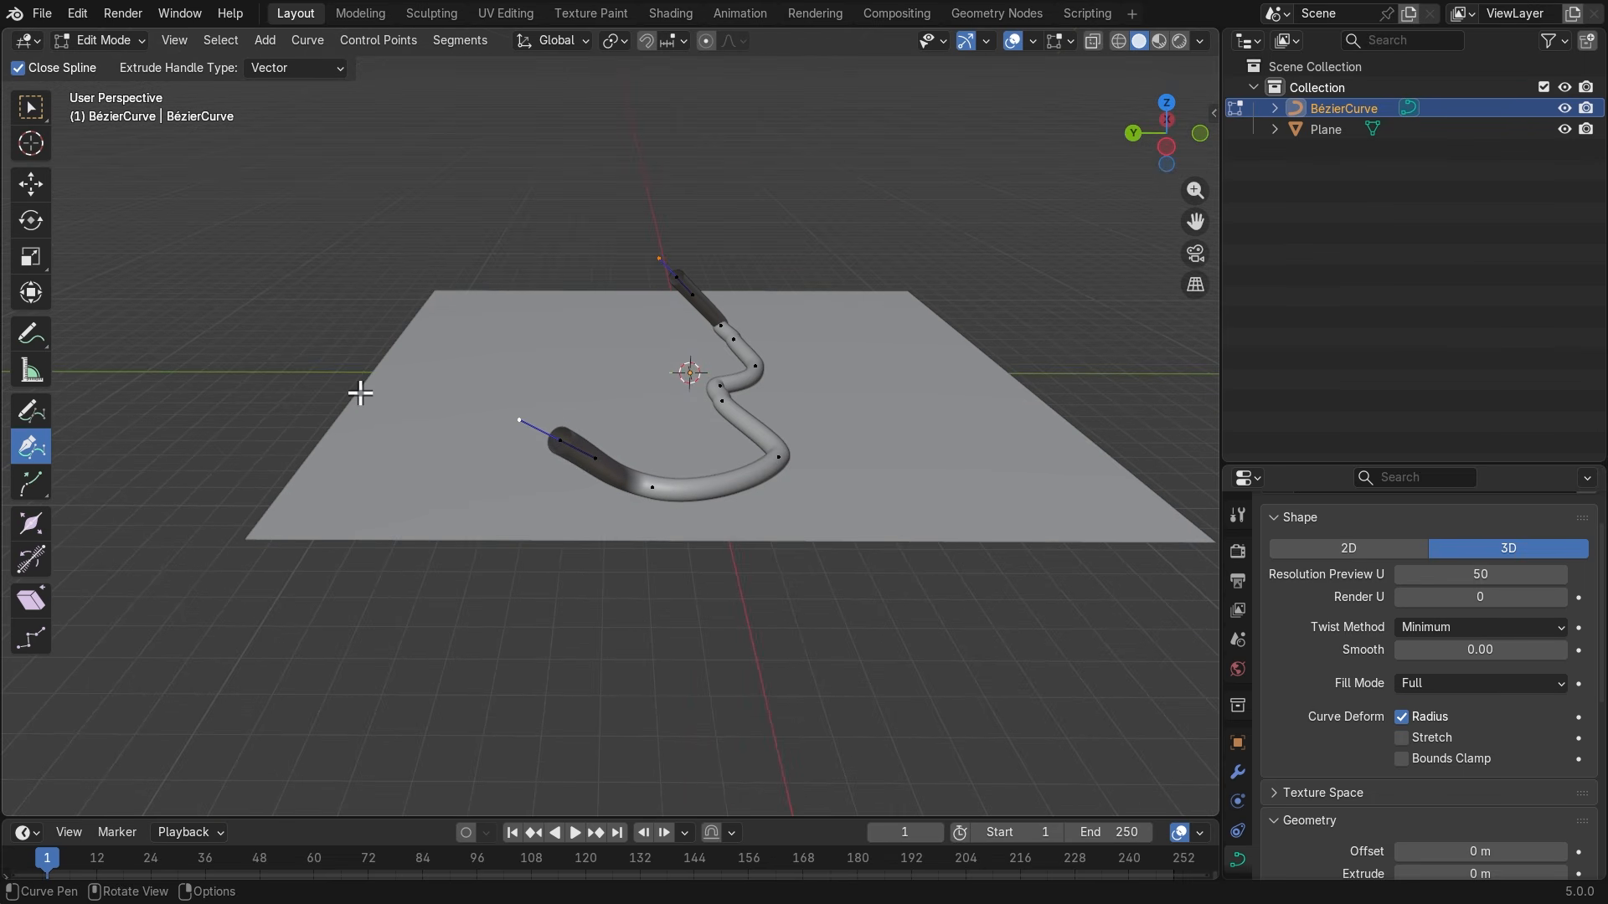
Restore the Curve Pen points extending both ends of the curve and undo them again, back to the drawn curve.
key("ctrl+shift+z")
key("ctrl+shift+z")
middle_click_drag(360, 392, 418, 458)
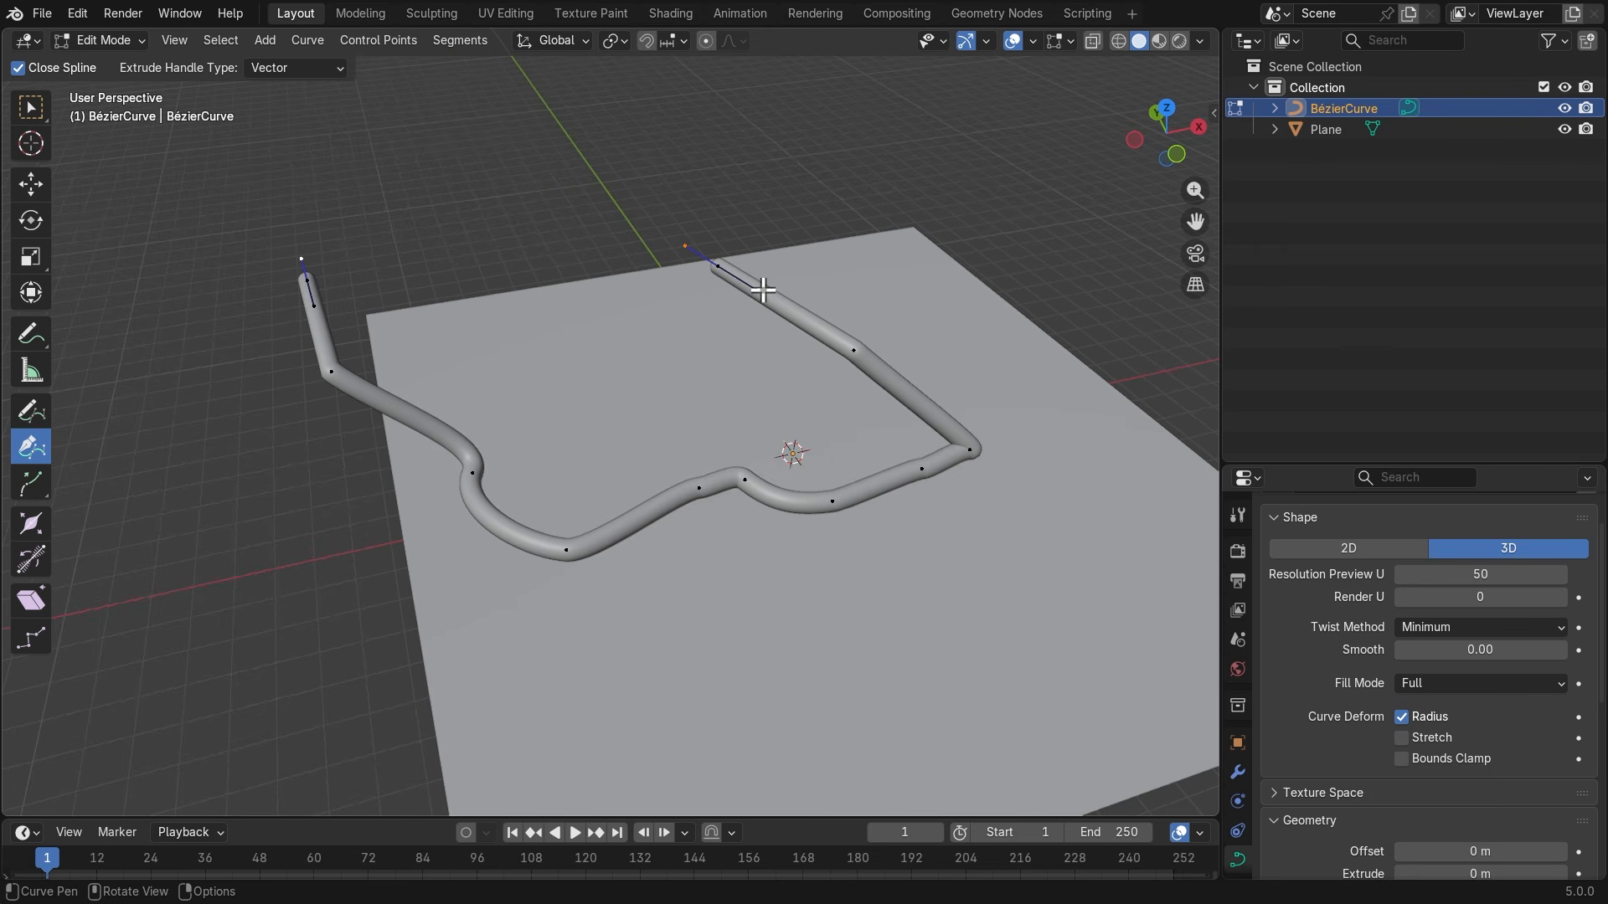
key("ctrl+z")
key("ctrl+z")
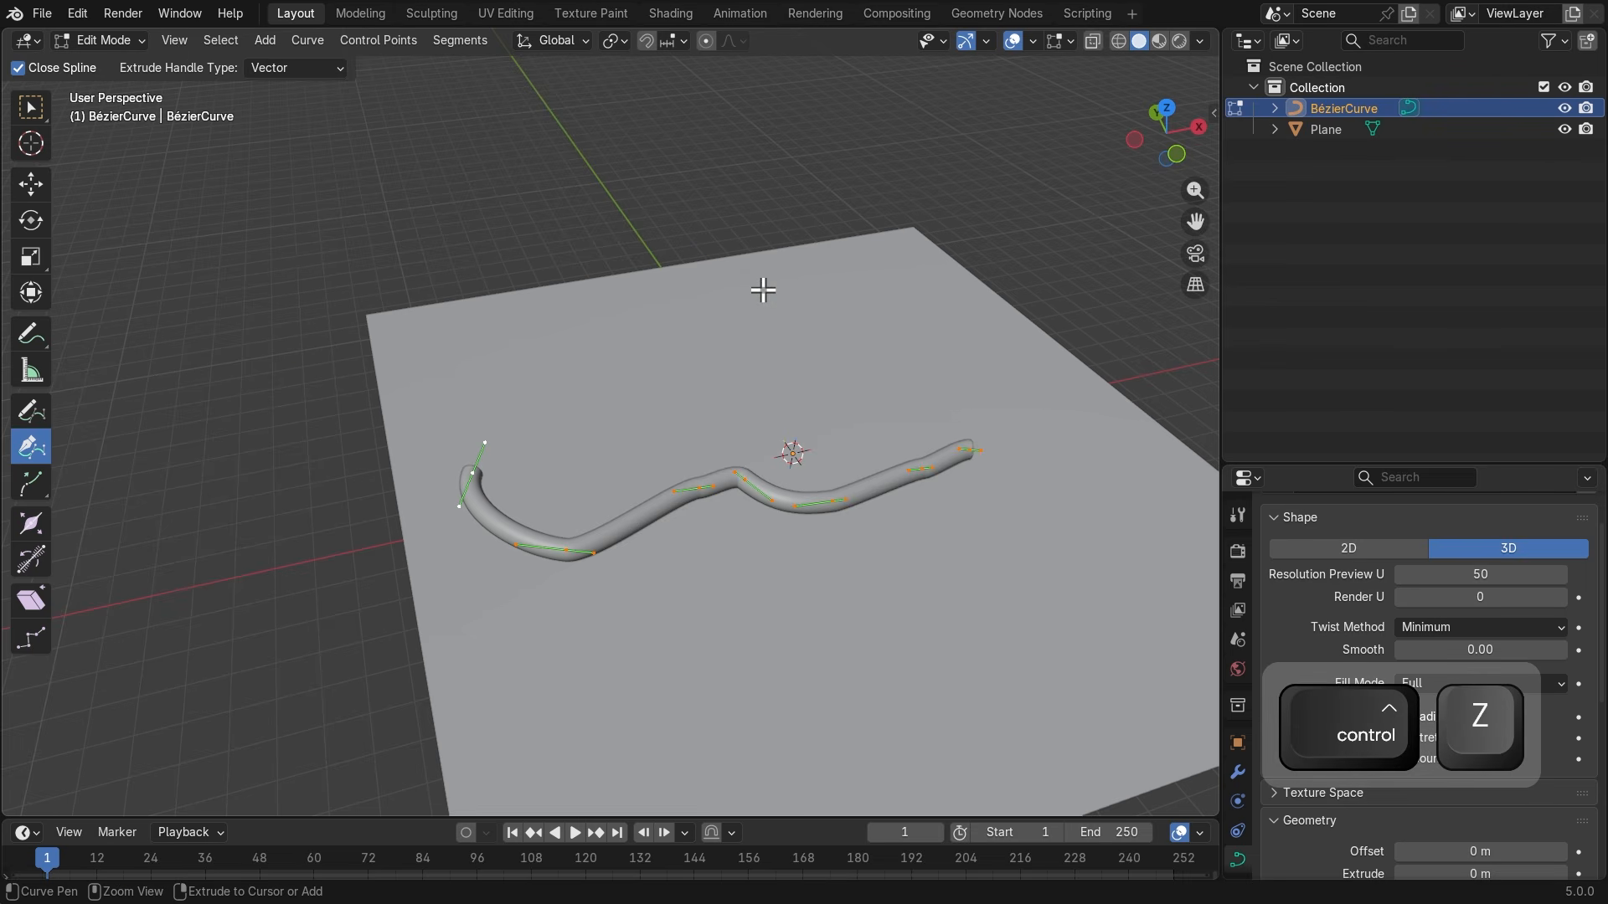
Switch to the Move tool and box-select the control point at the curve's starting end.
middle_click_drag(817, 353, 722, 374)
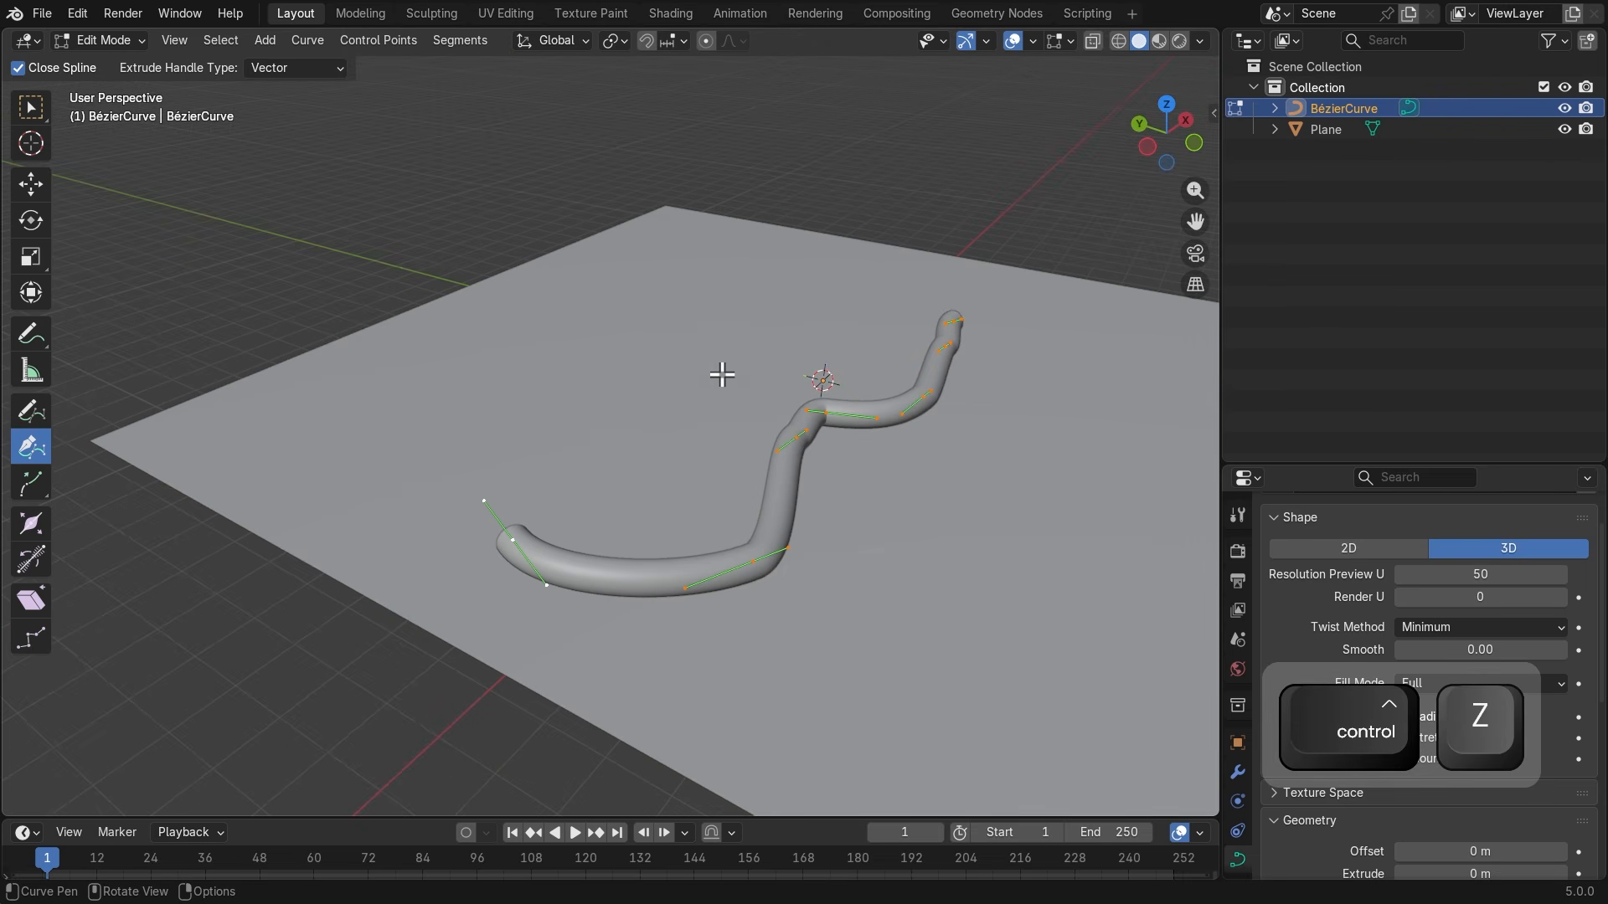
left_click(35, 186)
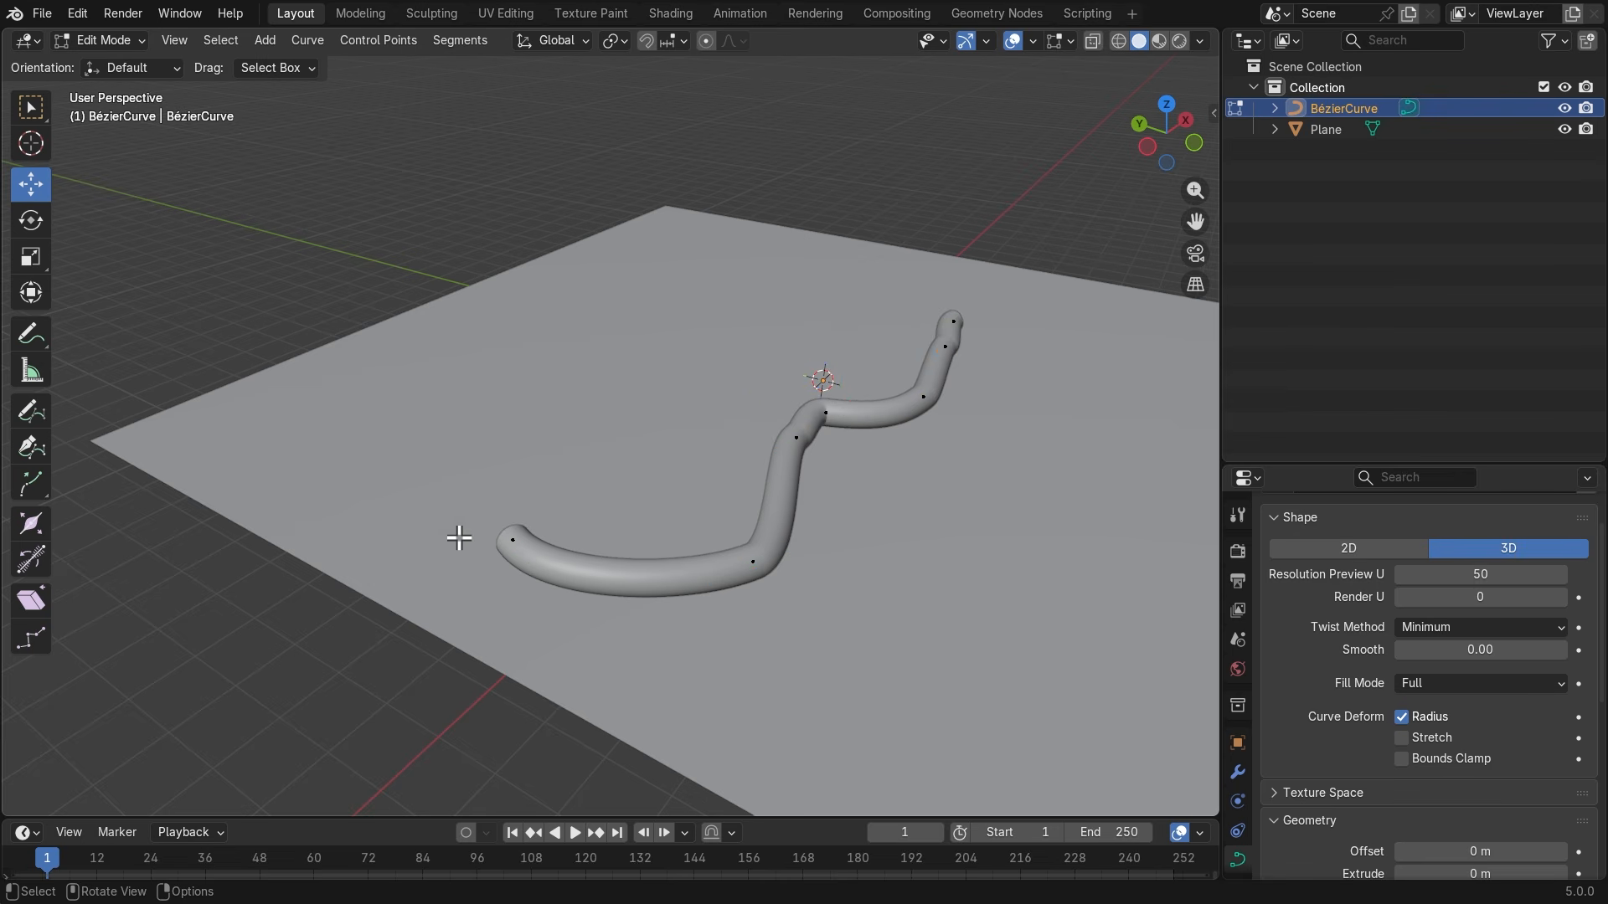
left_click_drag(452, 459, 616, 624)
middle_click_drag(664, 610, 435, 513)
scroll(578, 581, "up", 4)
middle_click_drag(485, 430, 741, 575, "shift")
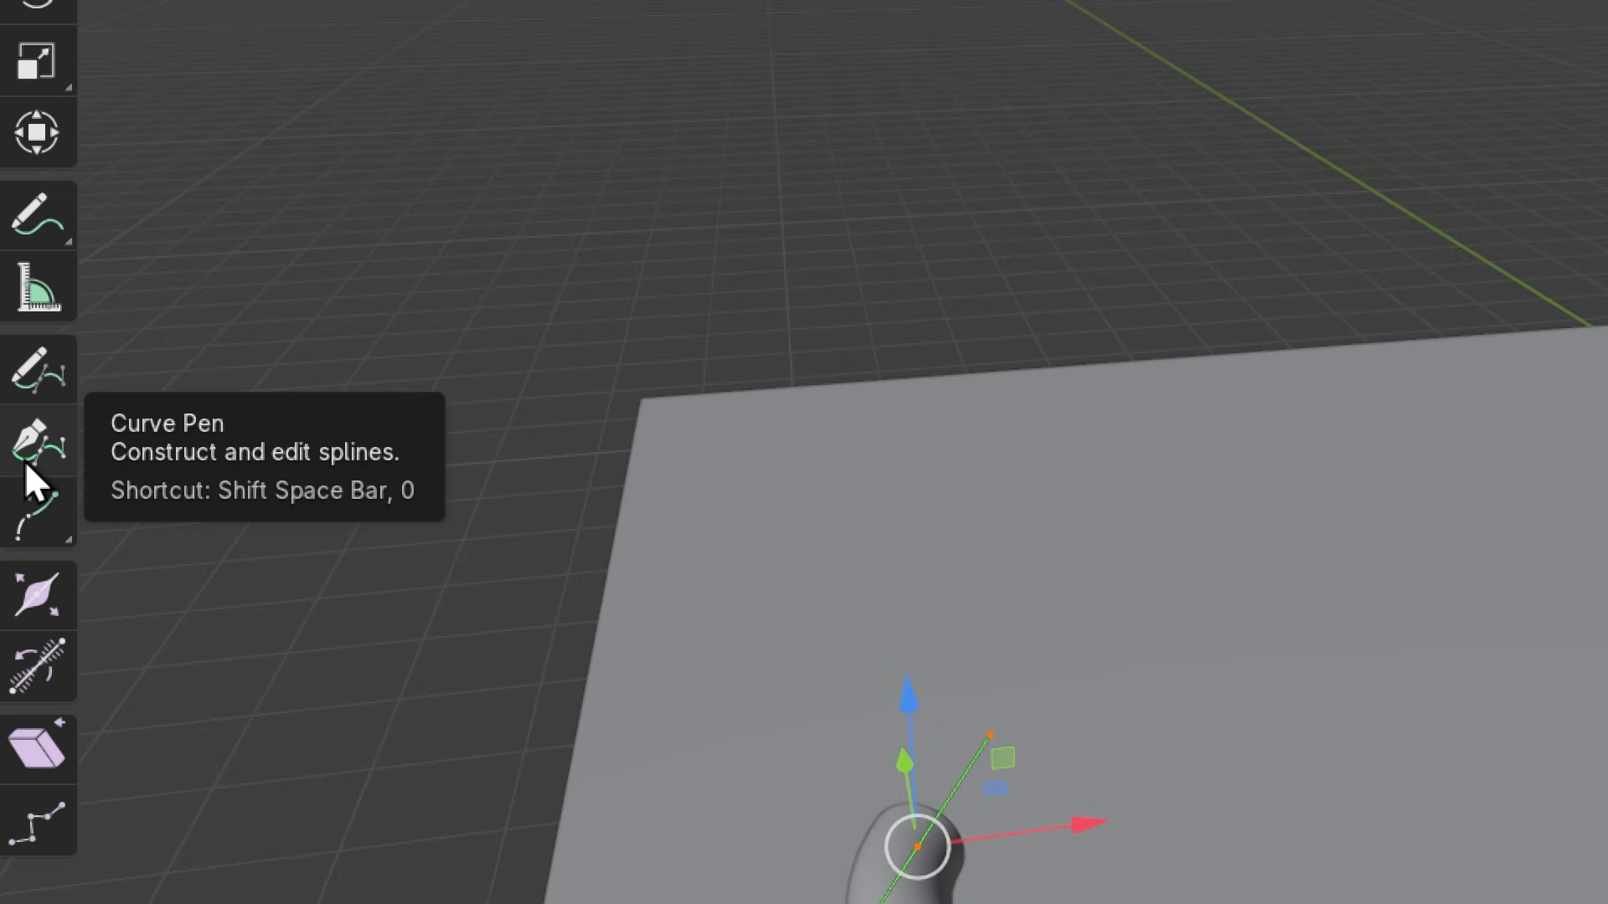
Extend the curve from its selected end point with the Curve Pen, adding four points across the plane.
key("super+minus")
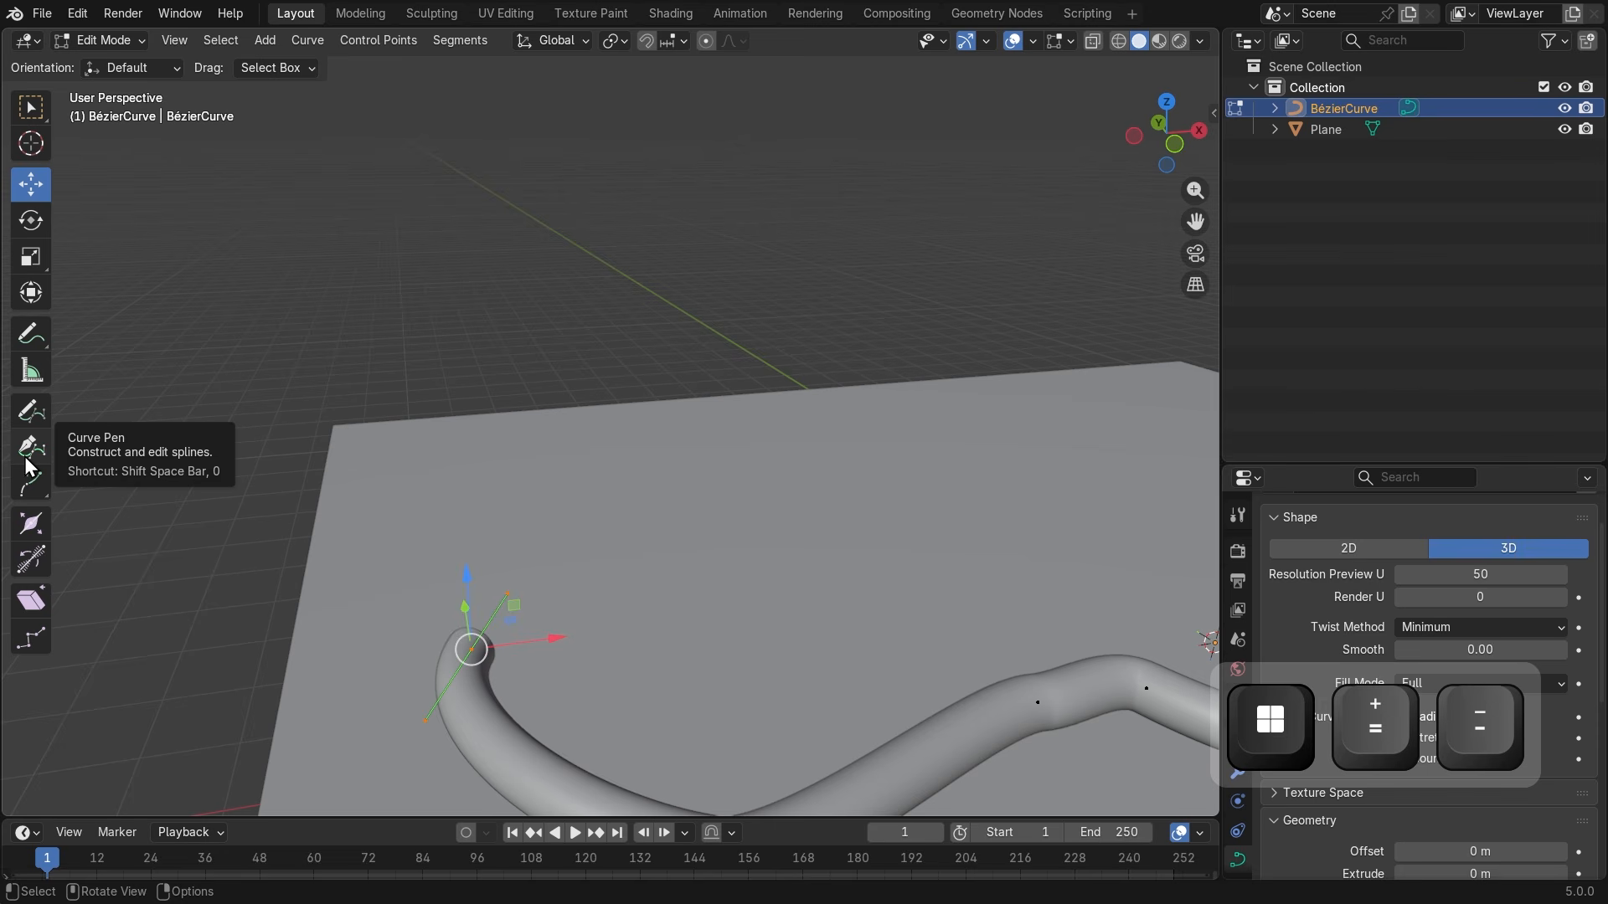
left_click(25, 457)
left_click(633, 529)
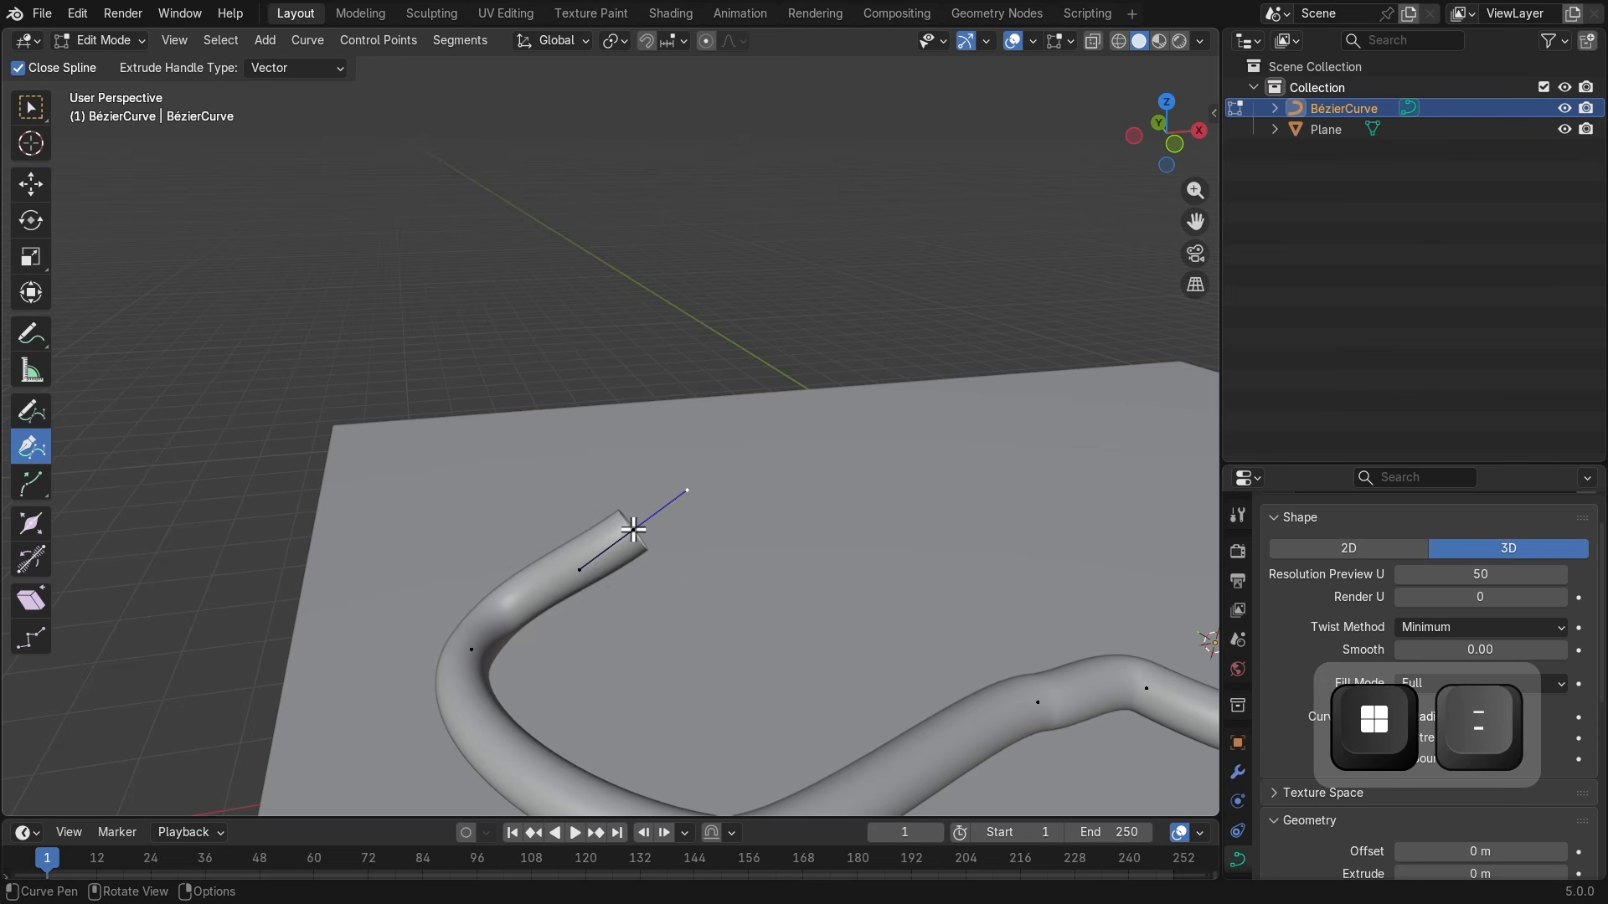
left_click(787, 480)
left_click(983, 497)
left_click(1119, 501)
scroll(887, 560, "down", 4)
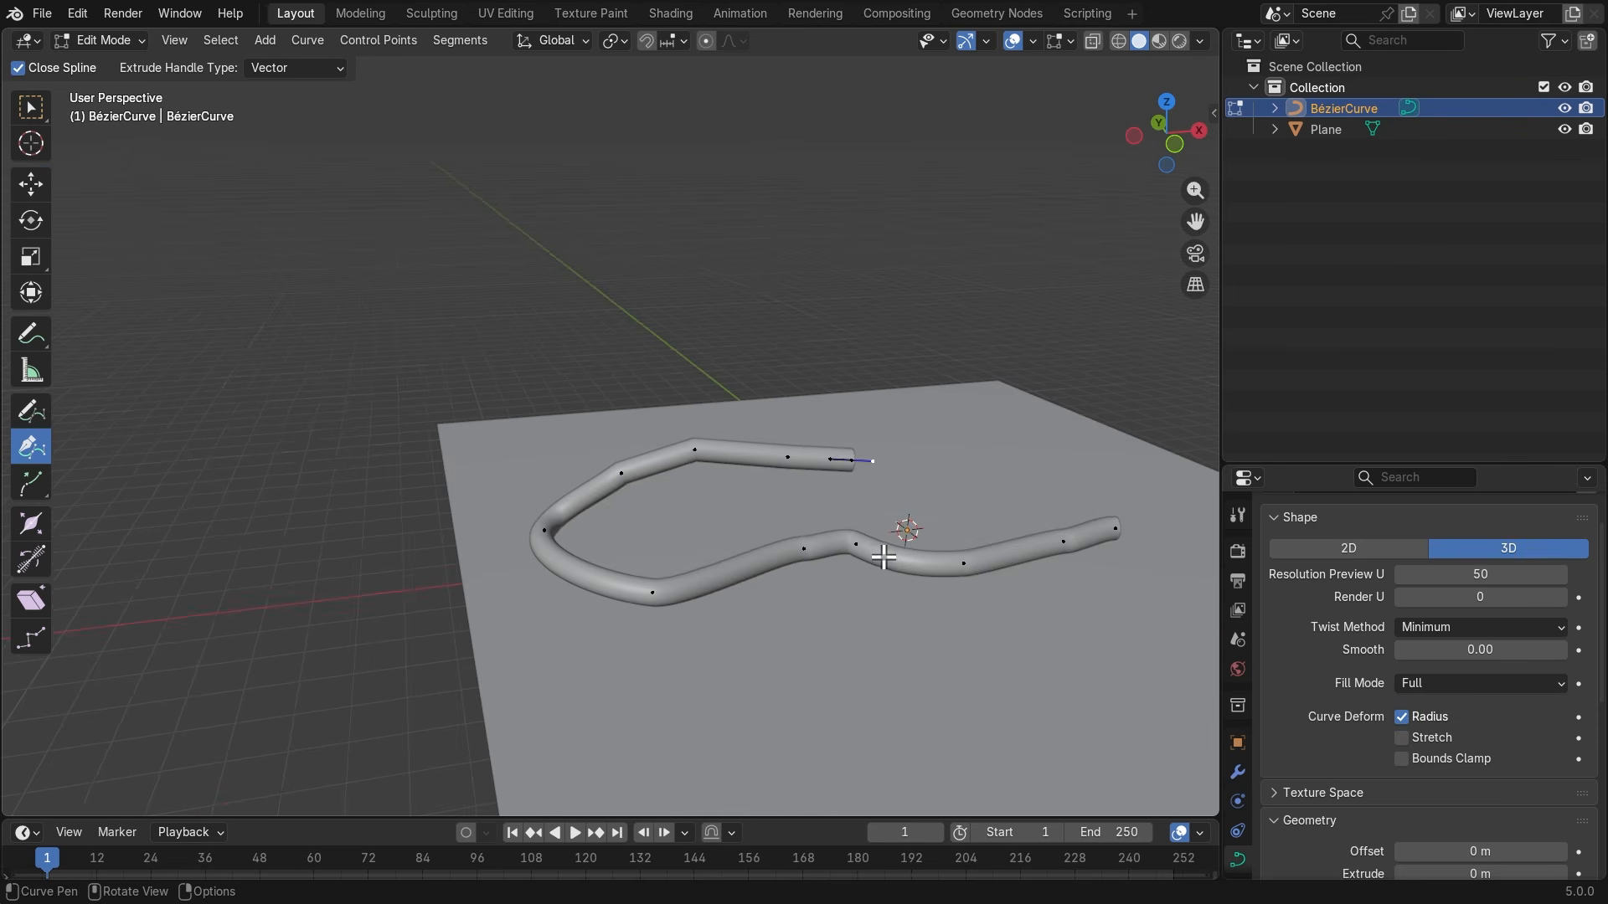
Add six more Curve Pen points that turn the curve back along the plane's far edge, and reactivate the Draw tool.
middle_click_drag(887, 561, 820, 559)
left_click(976, 537)
left_click(1116, 574)
left_click(1117, 508)
left_click(1012, 457)
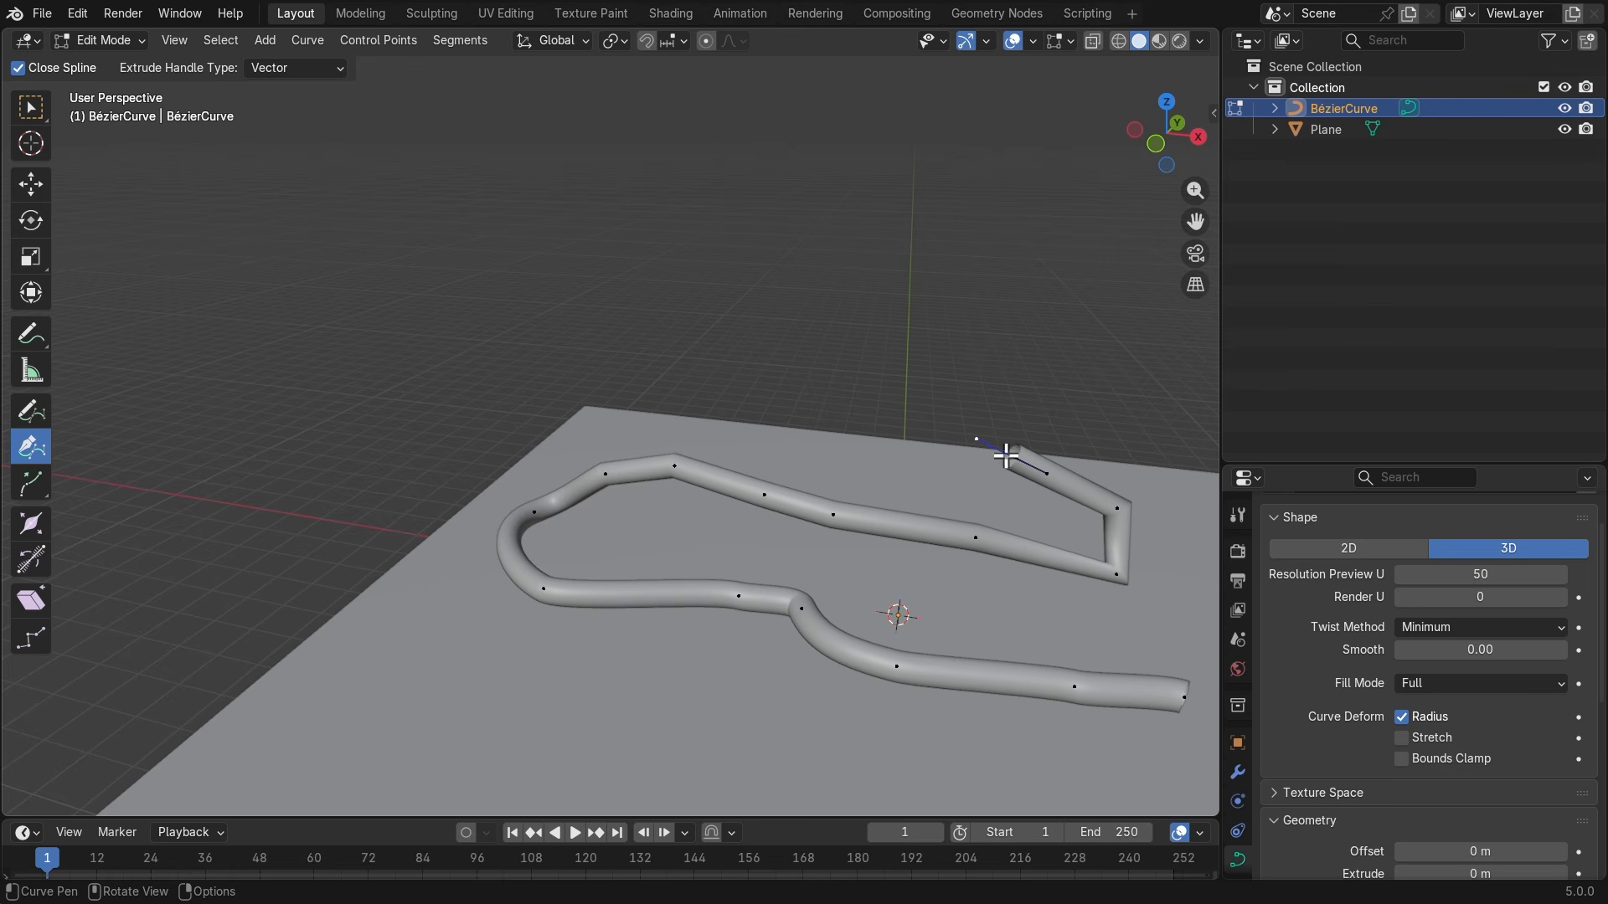
left_click(865, 435)
left_click(762, 425)
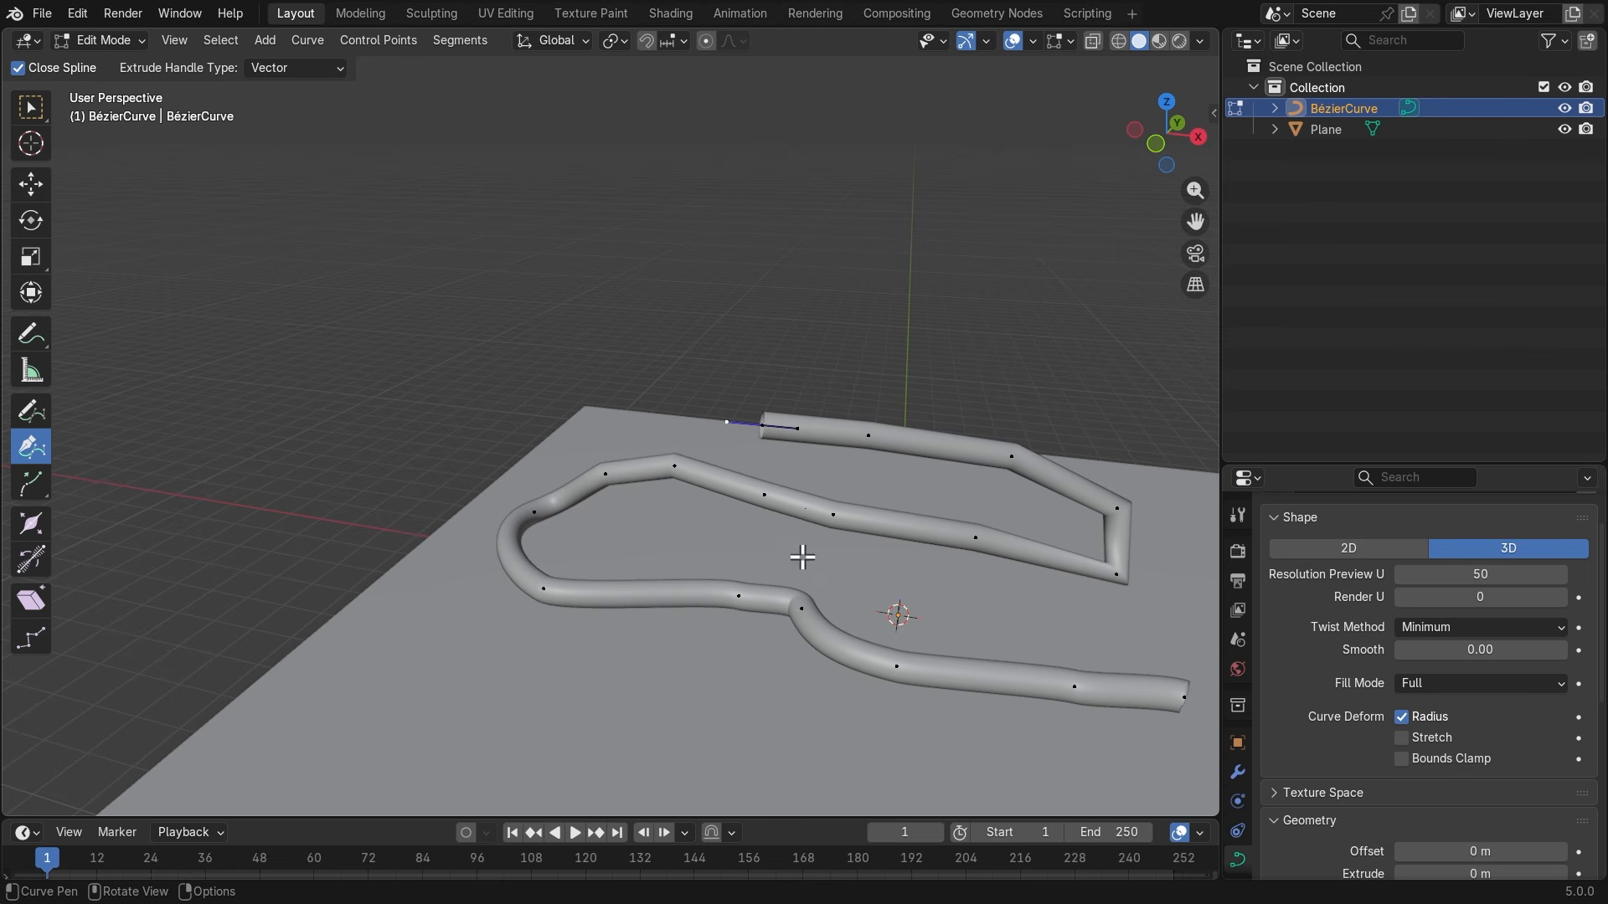
middle_click_drag(802, 556, 862, 554)
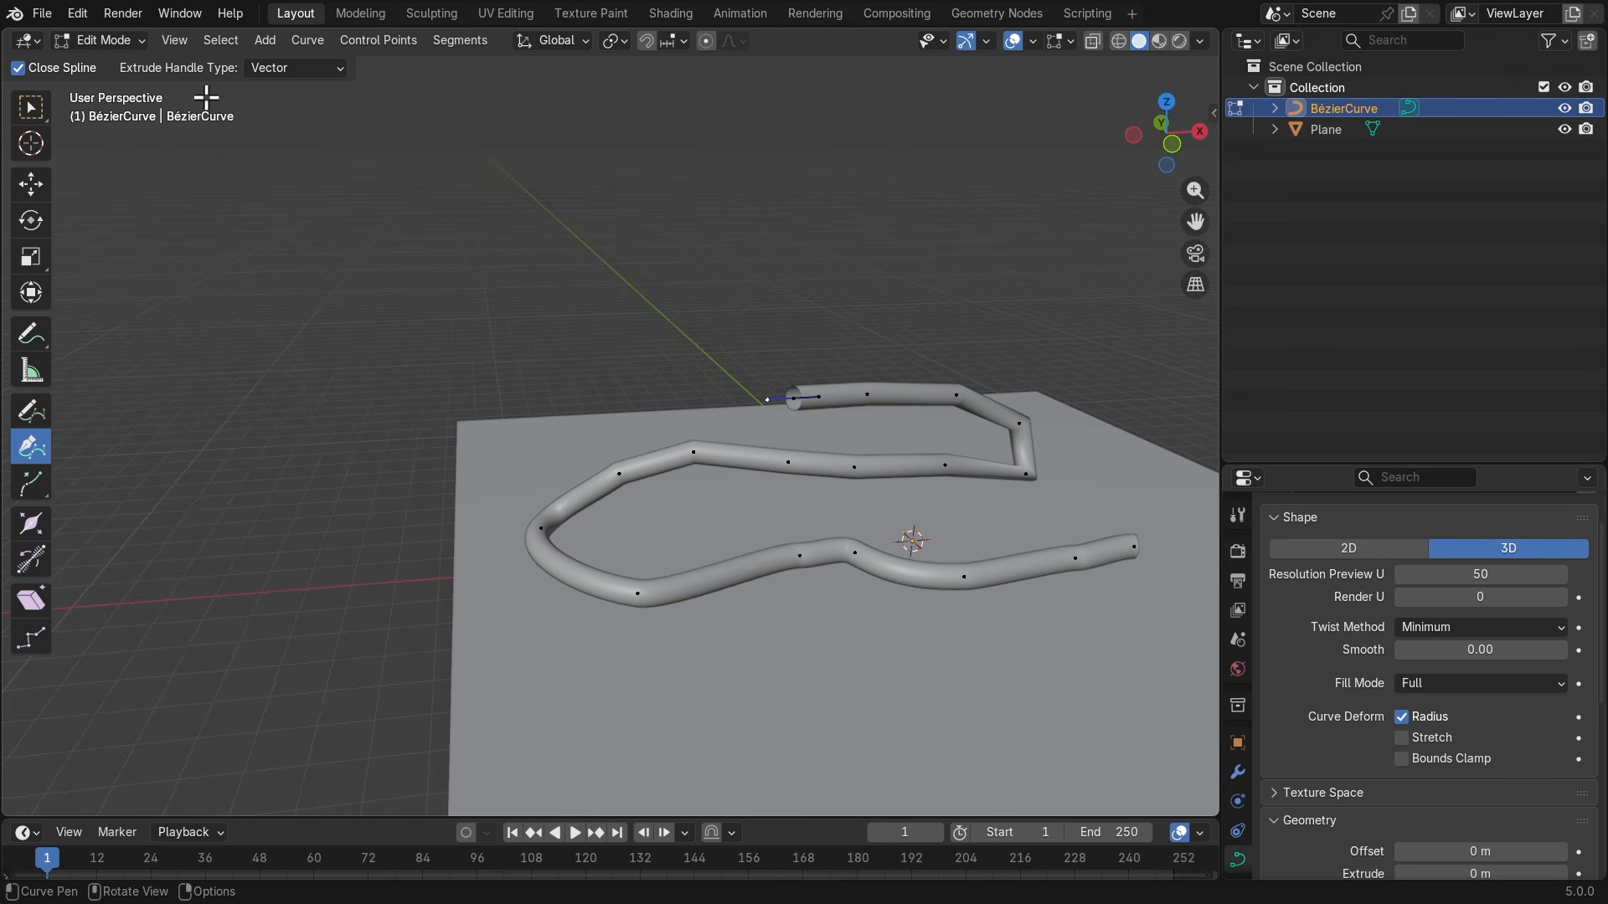
left_click(38, 416)
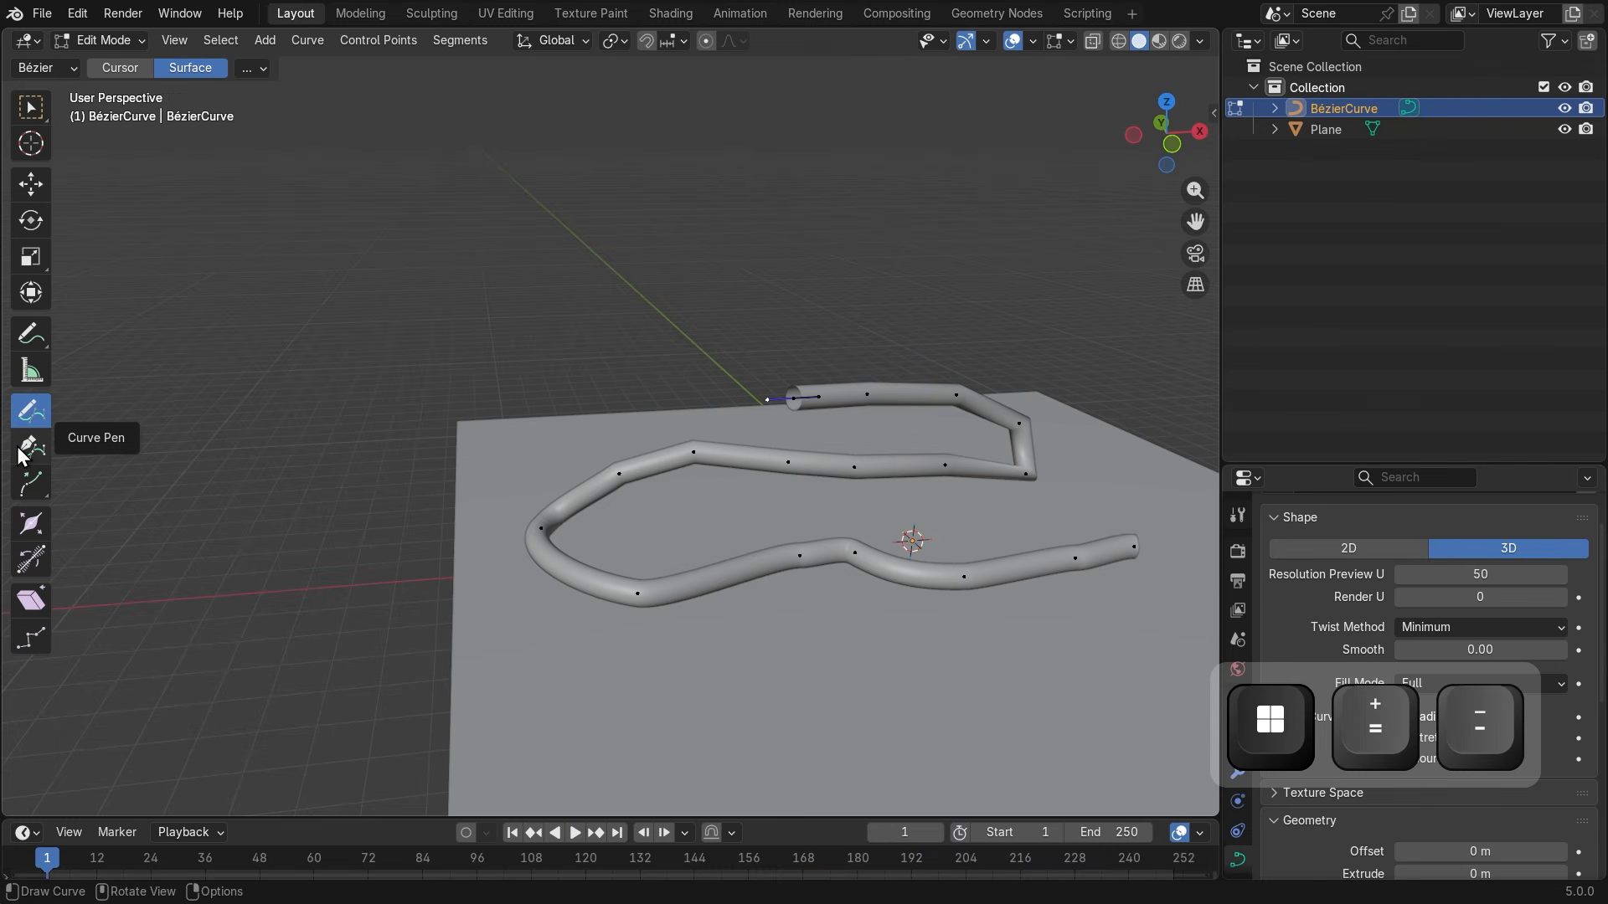
Return to the Curve Pen and undo all the added points, back to the end of the original drawn curve.
left_click(22, 454)
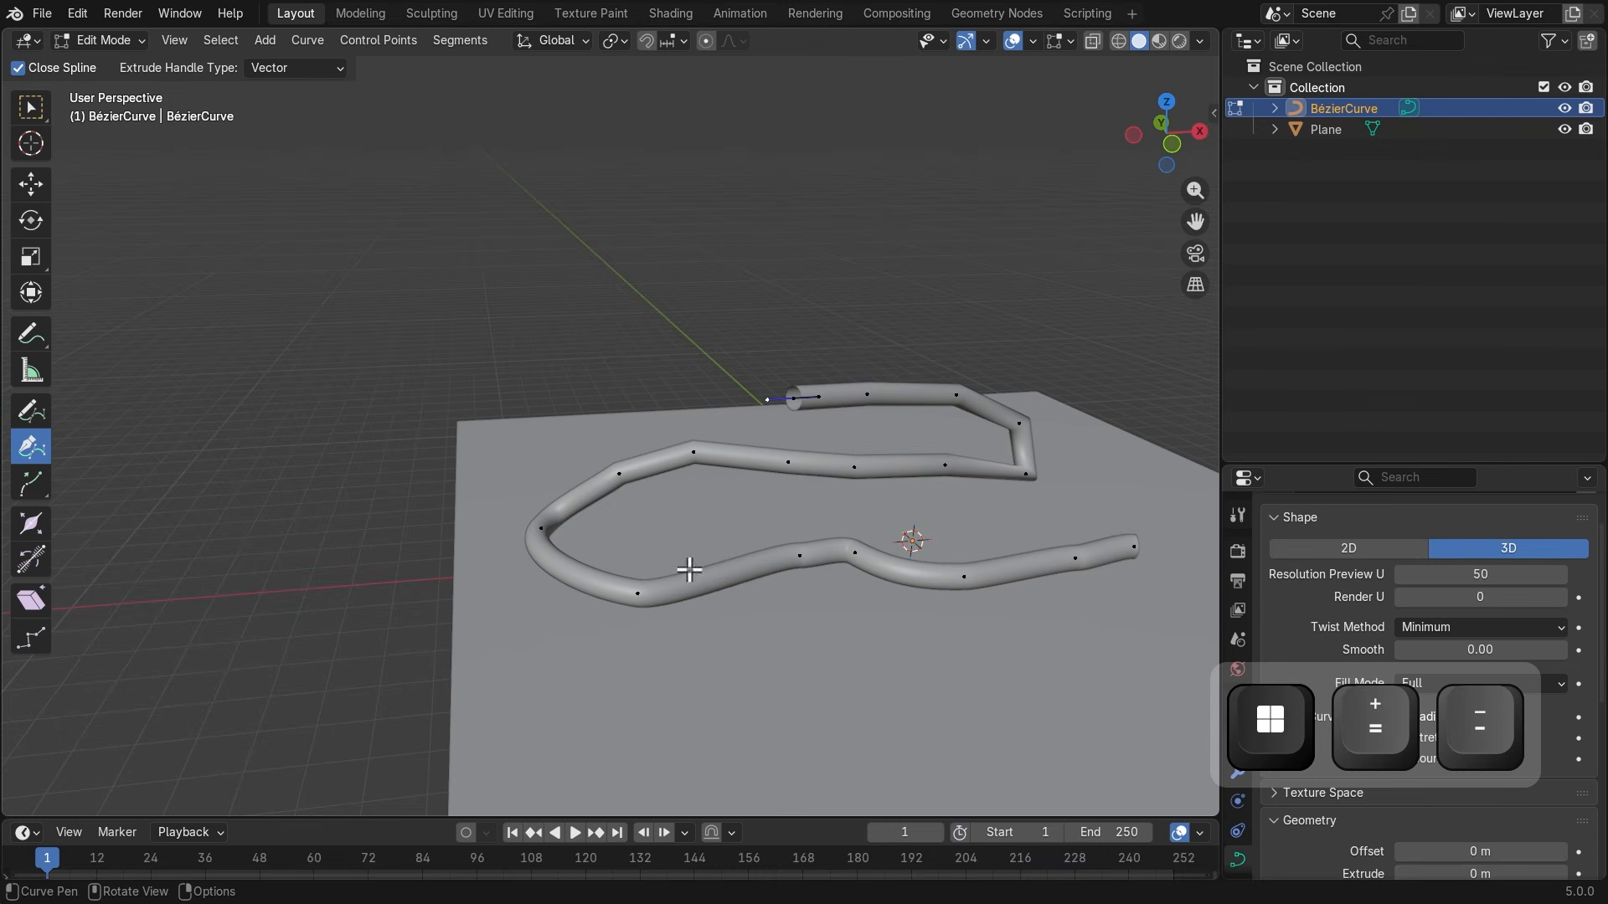
middle_click_drag(1047, 524, 865, 438)
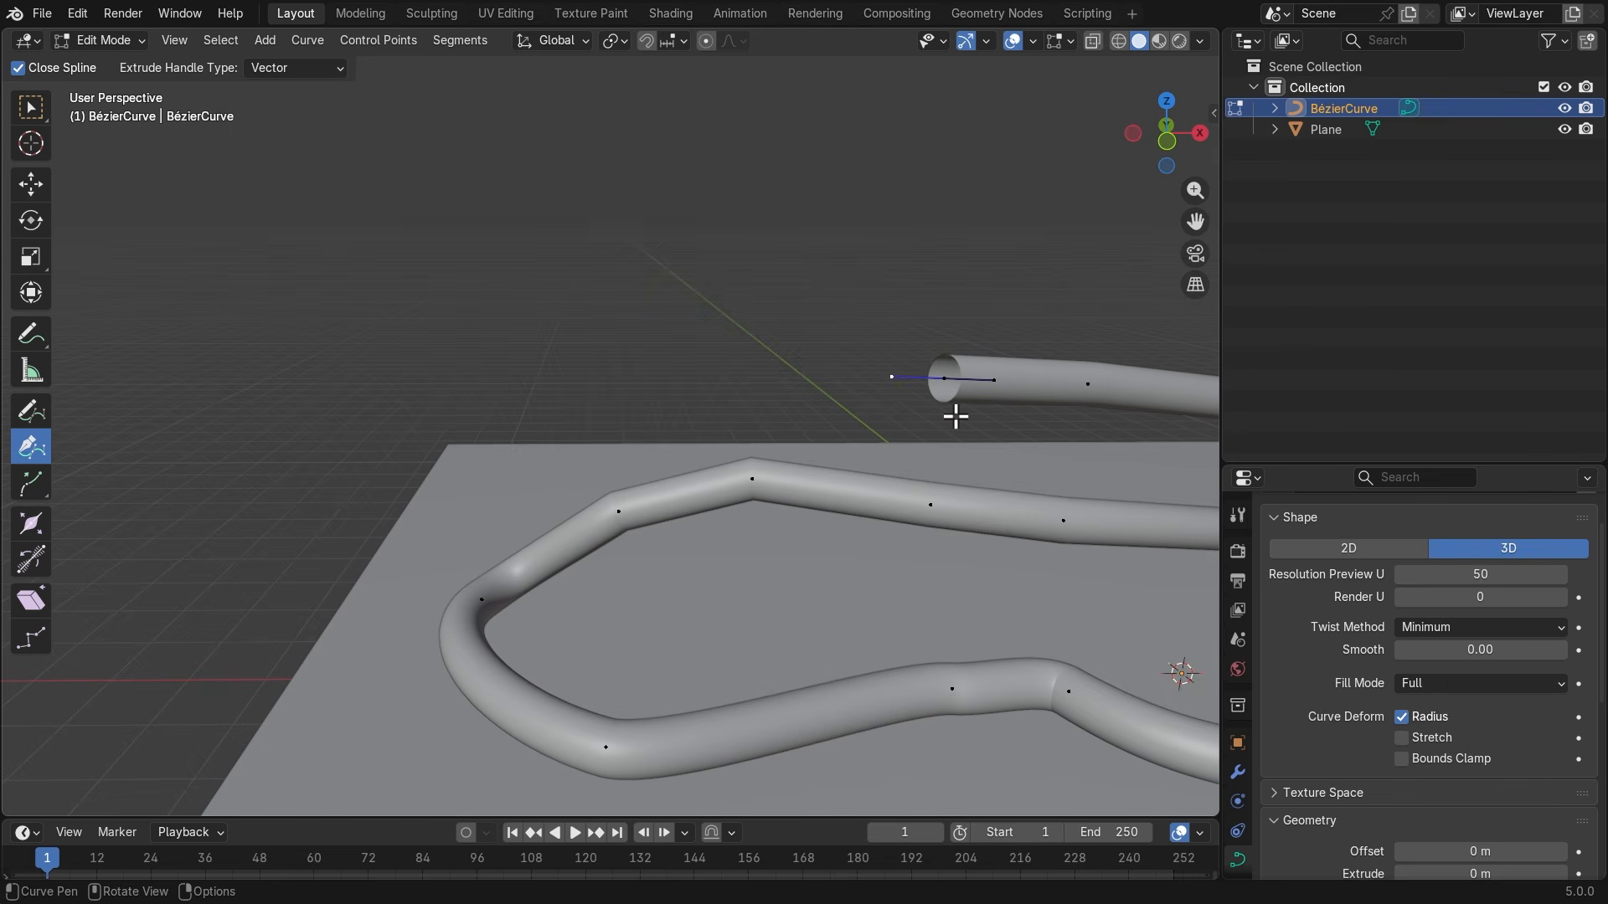
scroll(955, 416, "down", 2)
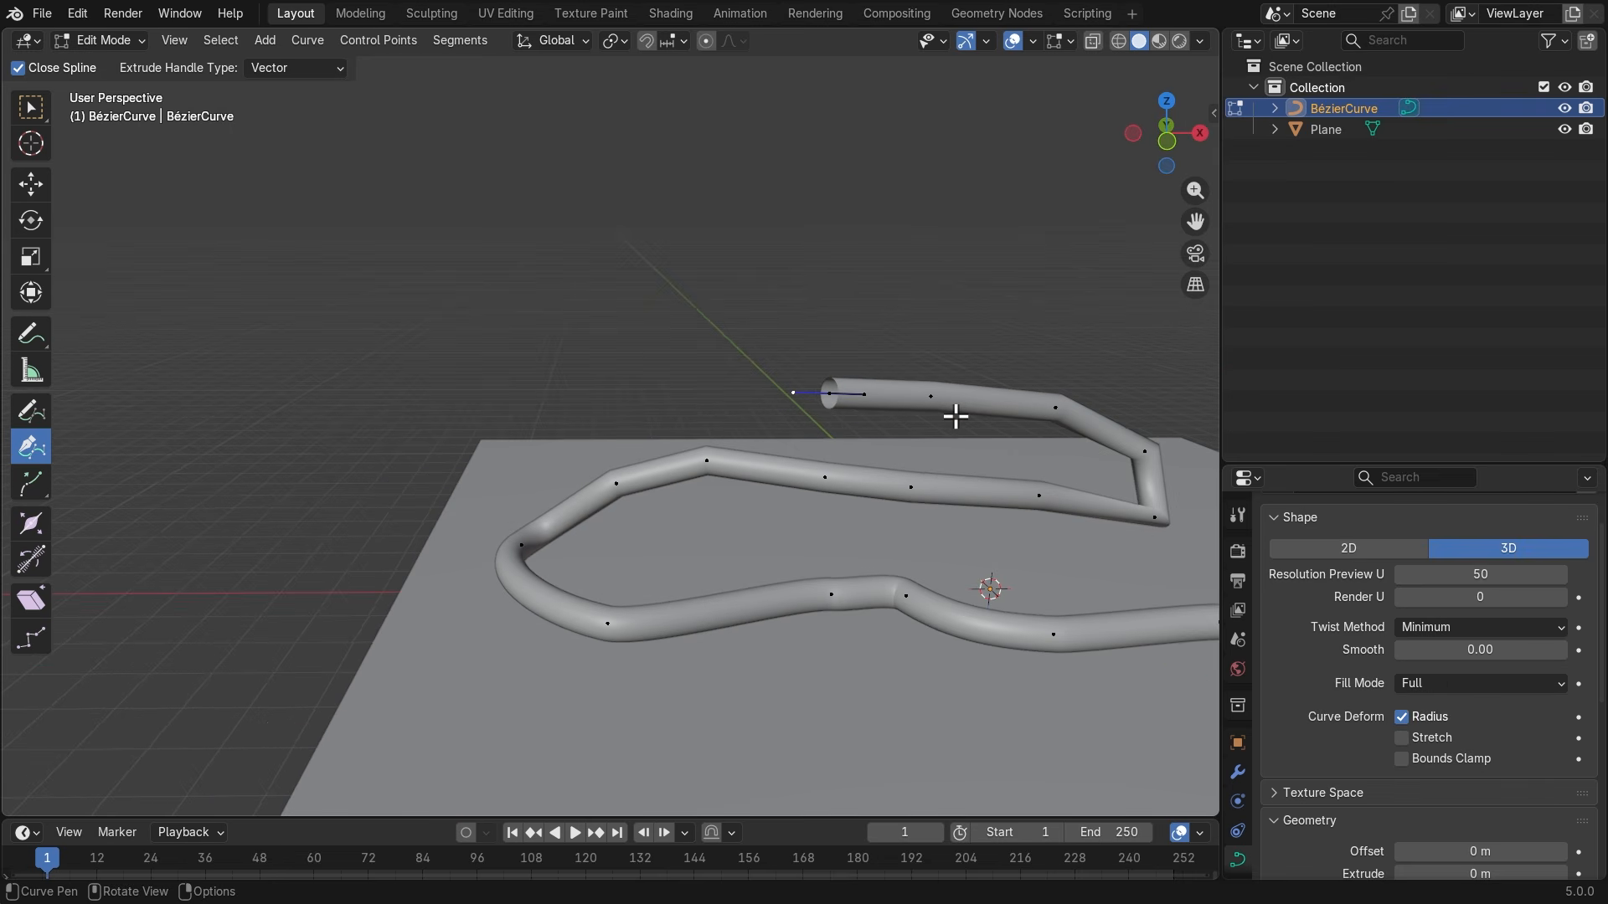
key("ctrl+z")
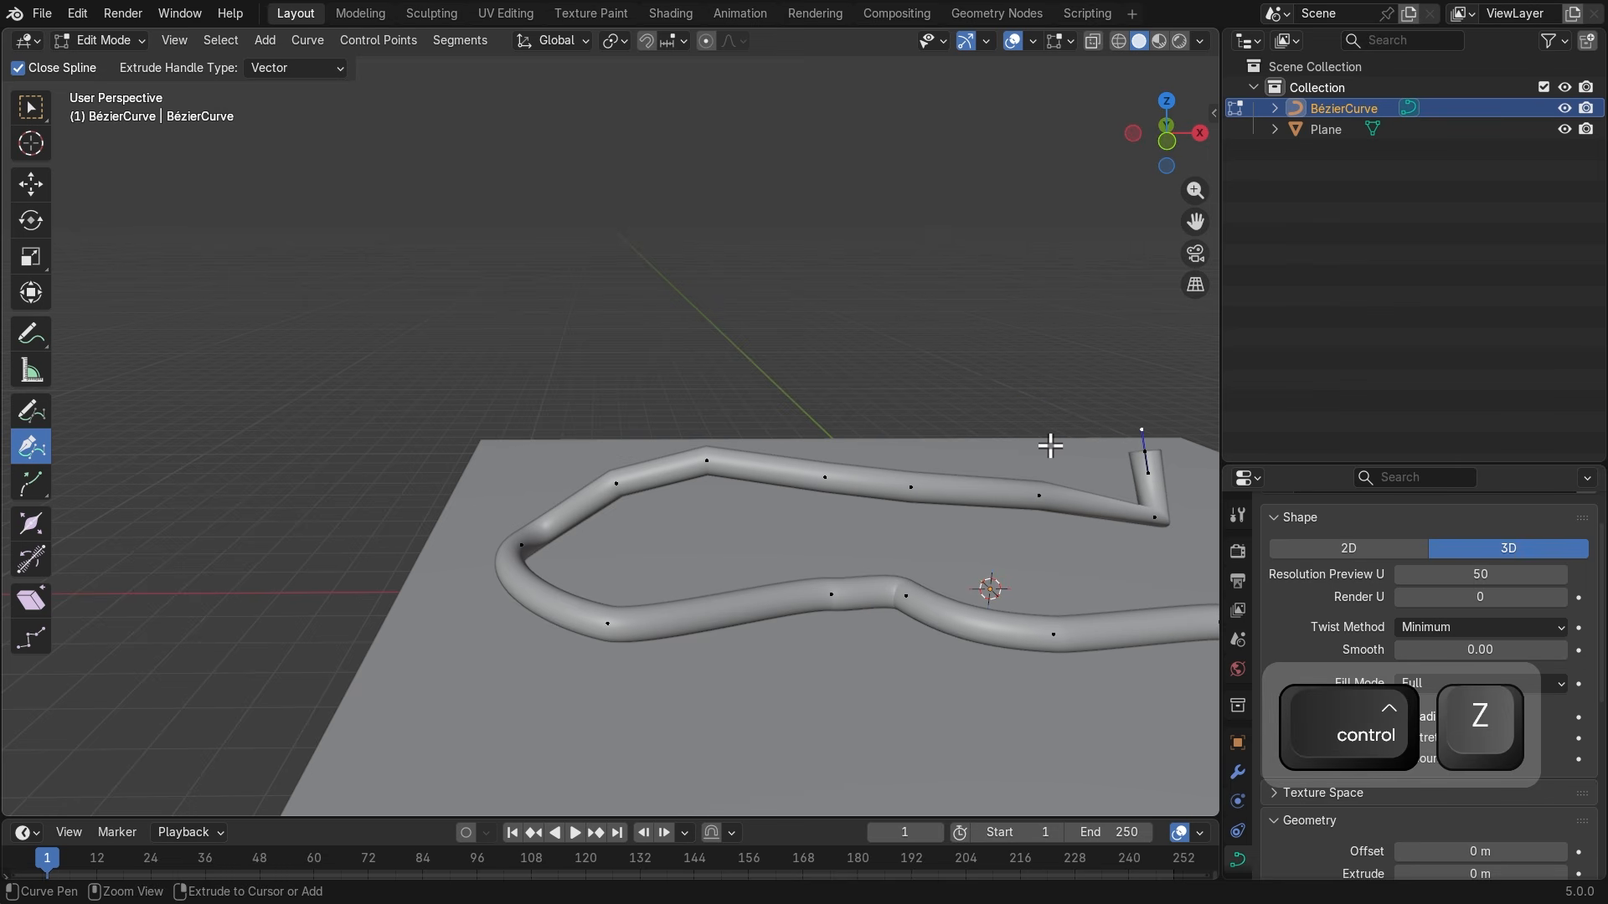
middle_click_drag(1048, 444, 800, 515)
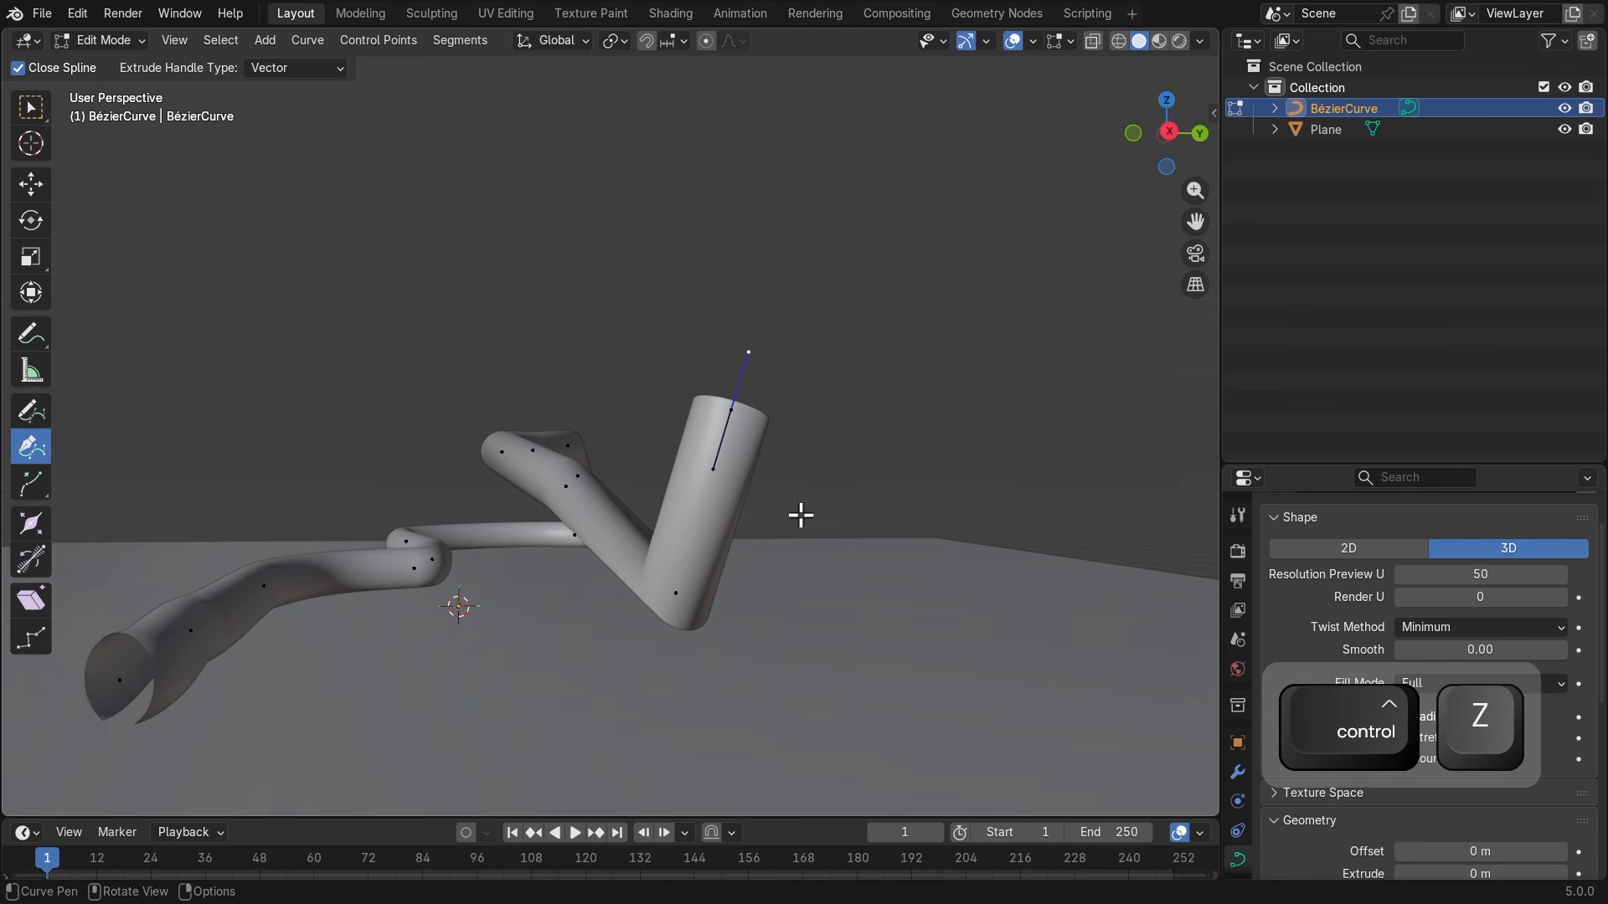
middle_click_drag(672, 584, 1073, 592)
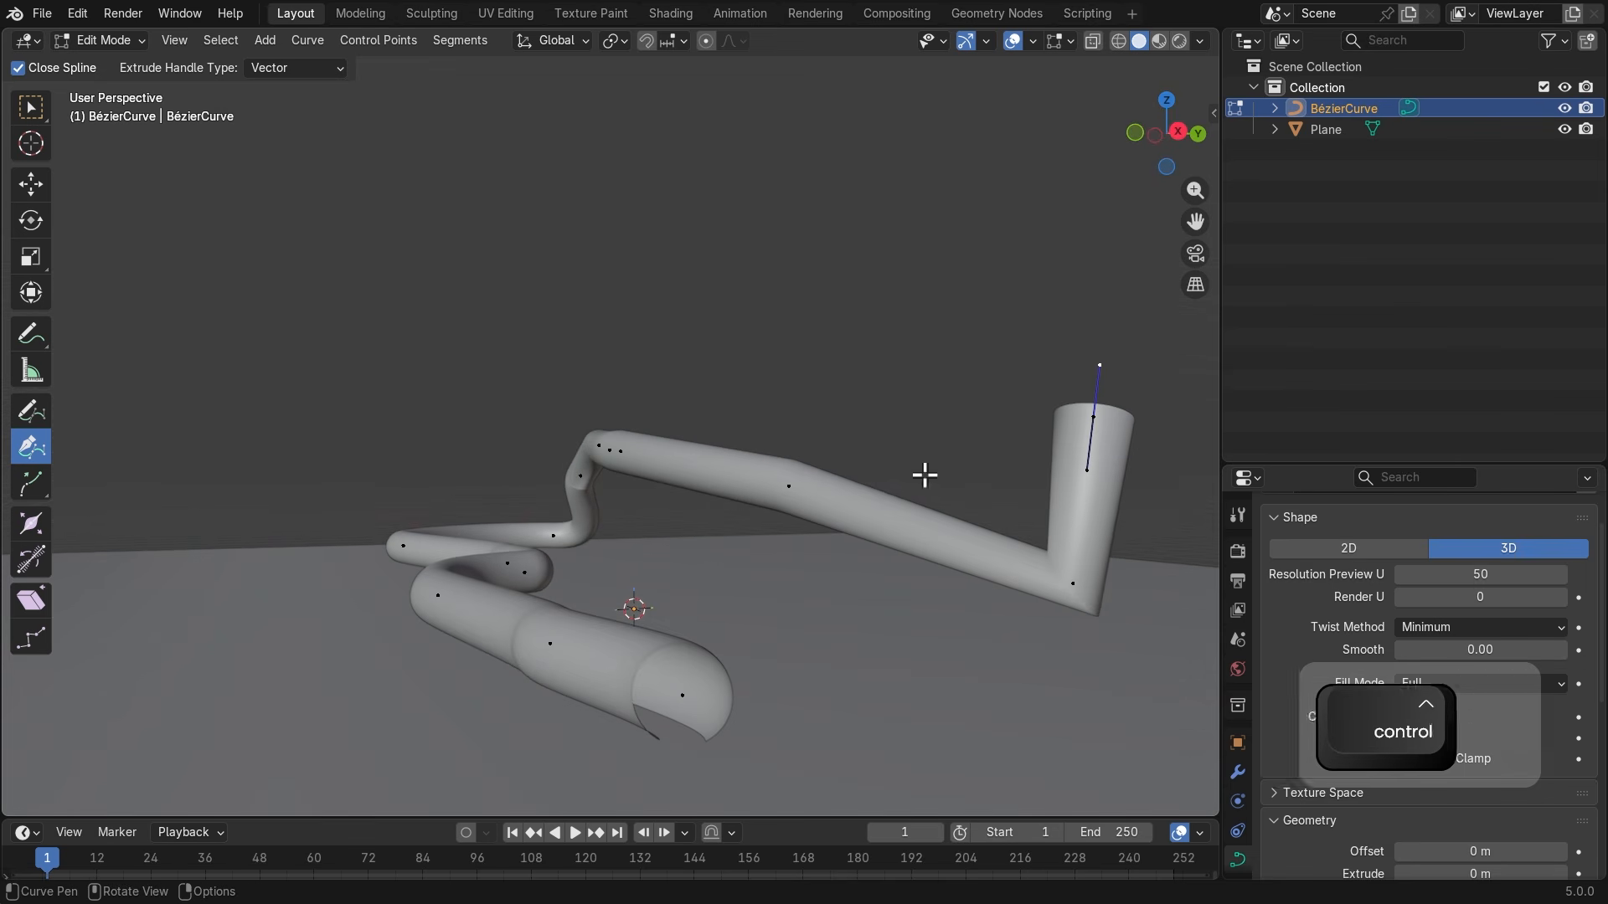
key("ctrl+z")
key("ctrl+z")
key("ctrl+z")
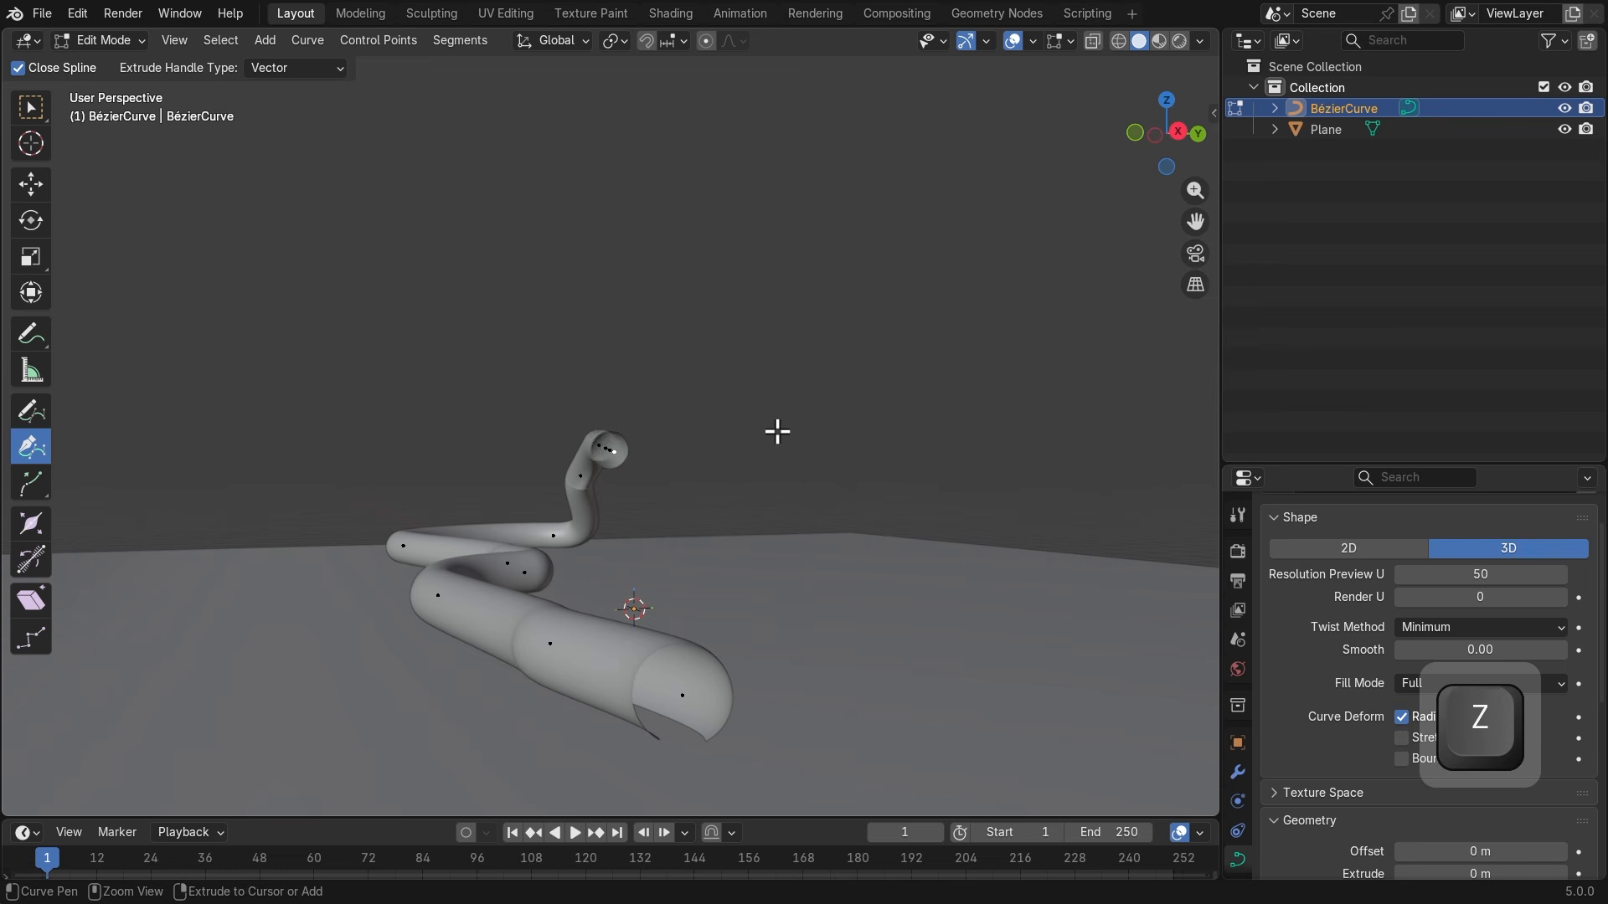
key("ctrl+z")
middle_click_drag(778, 432, 821, 546)
key("ctrl+z")
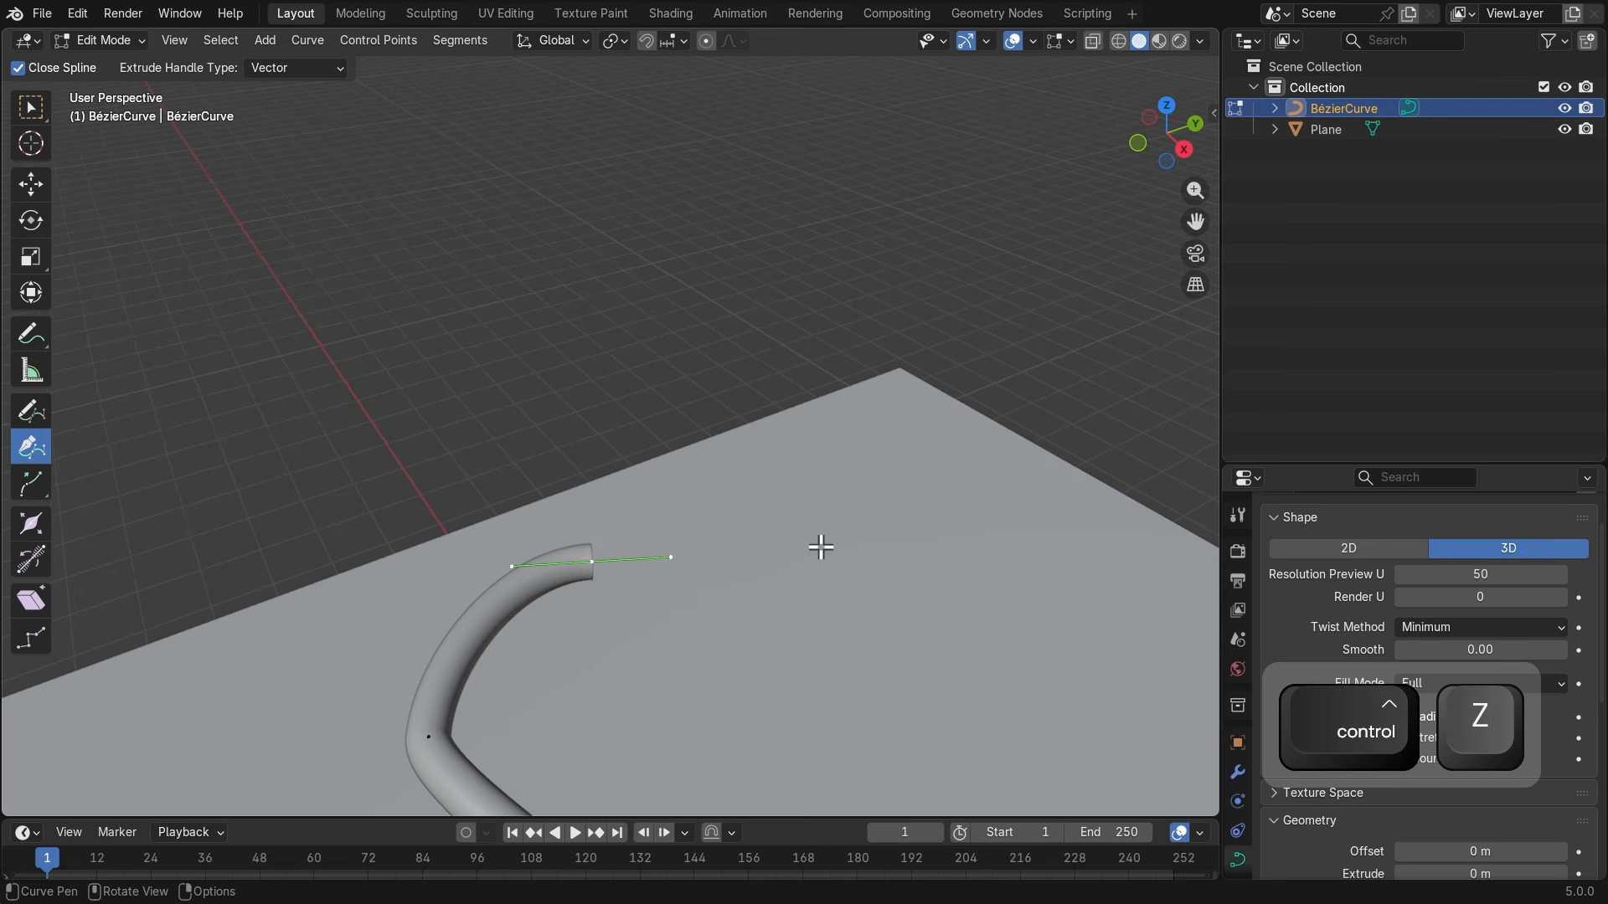
Try extending the curve's end with Vector-handle Curve Pen points in two different directions, undoing the points after each attempt.
left_click(533, 362)
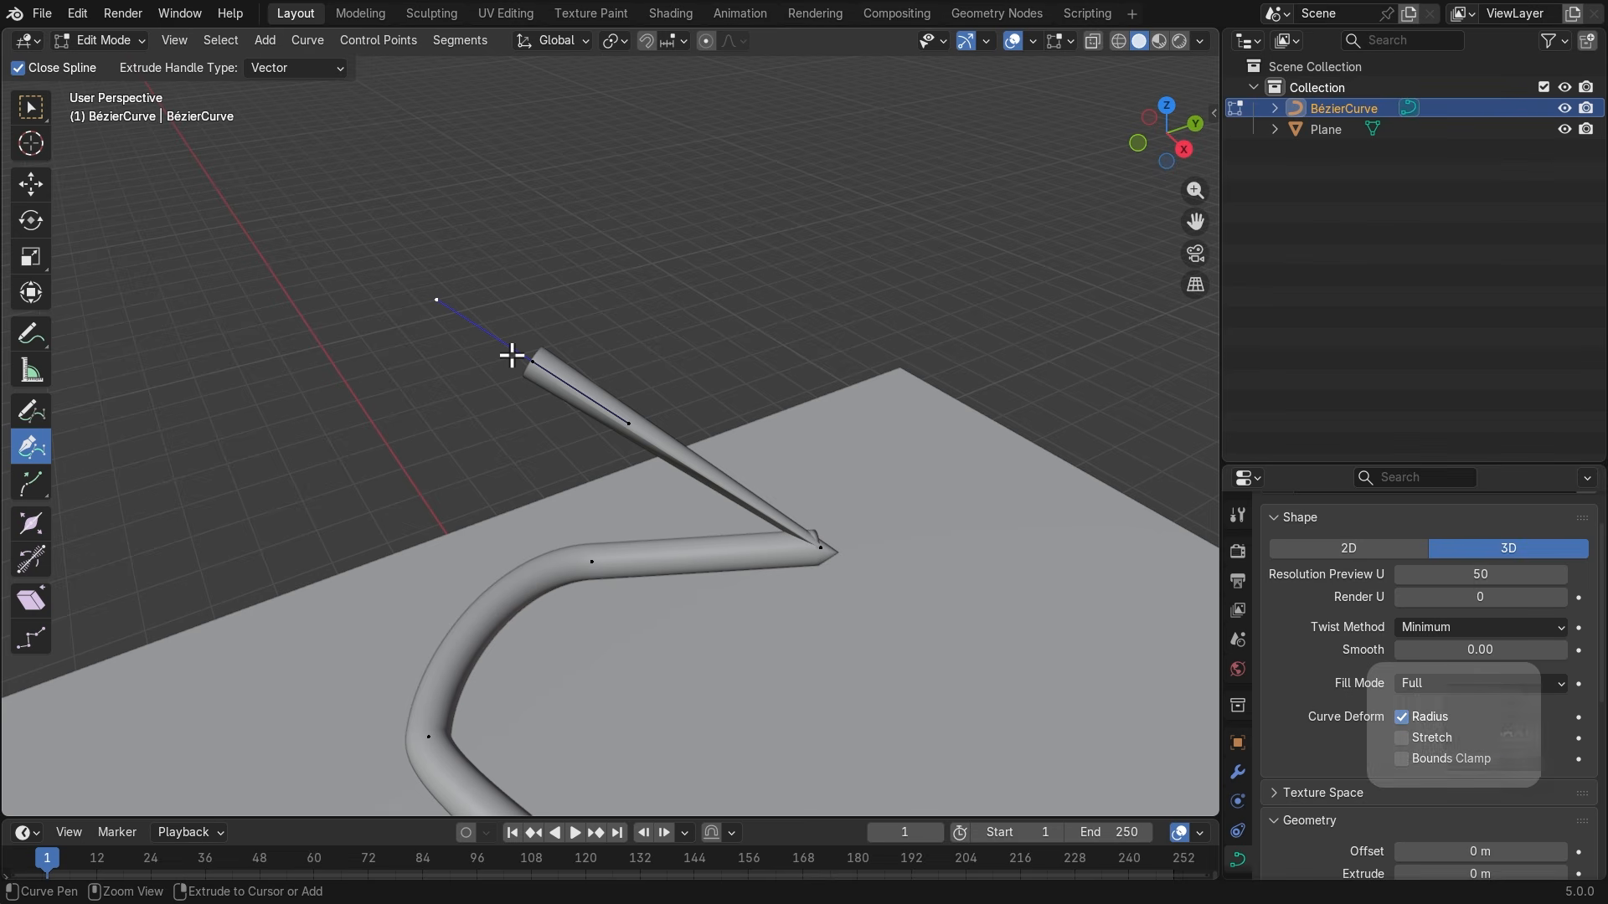
key("ctrl+z")
key("ctrl+z")
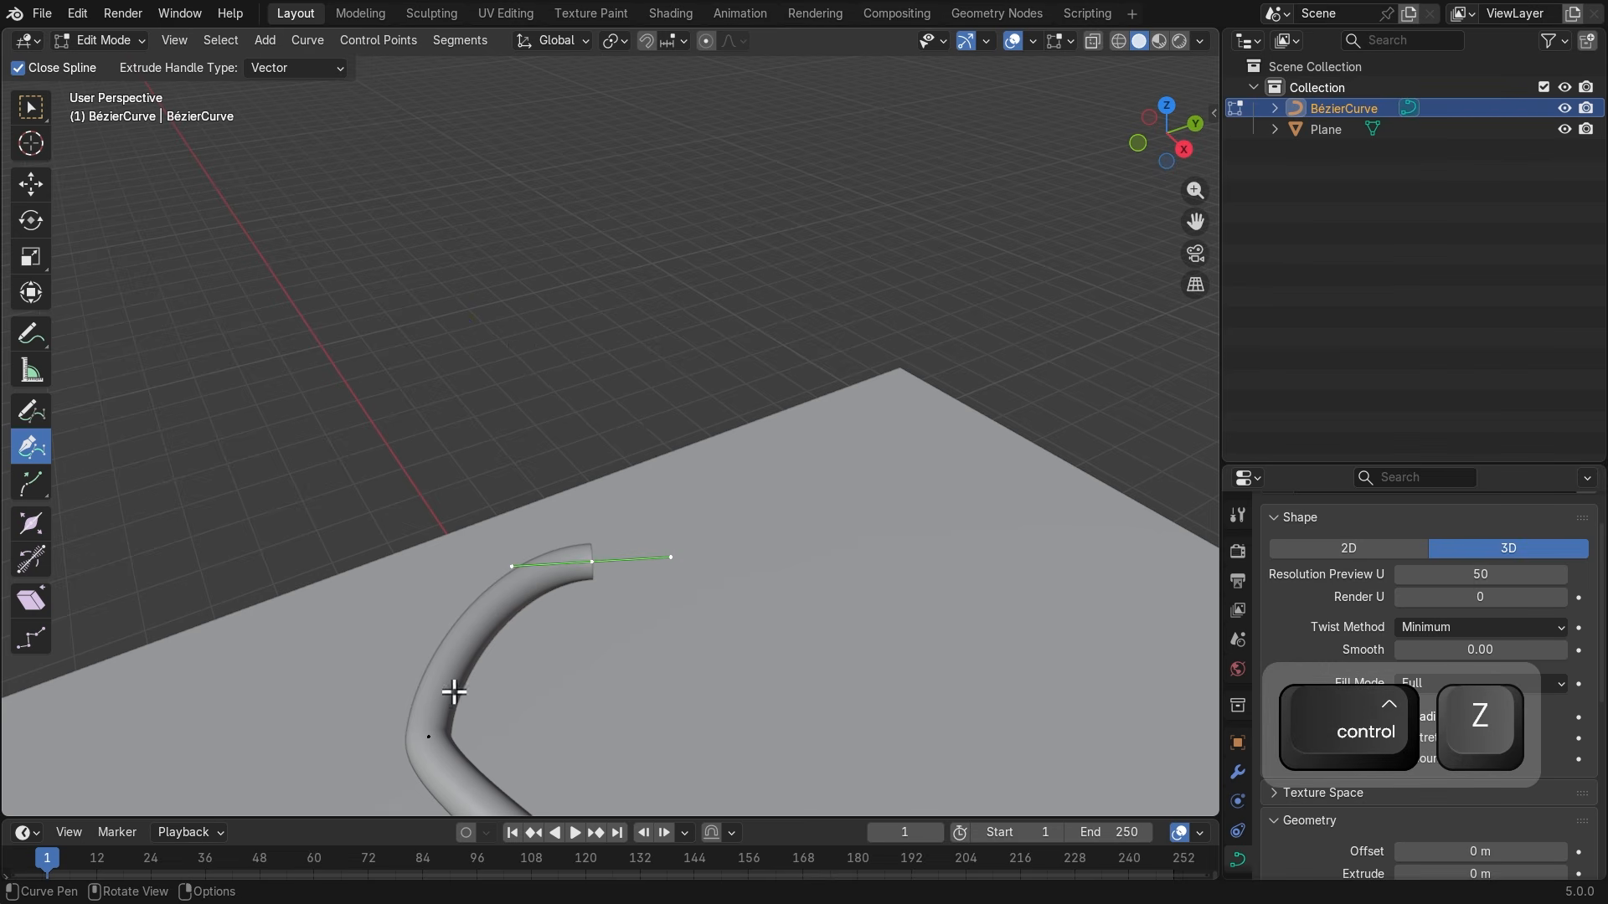
left_click(795, 521)
left_click(967, 483)
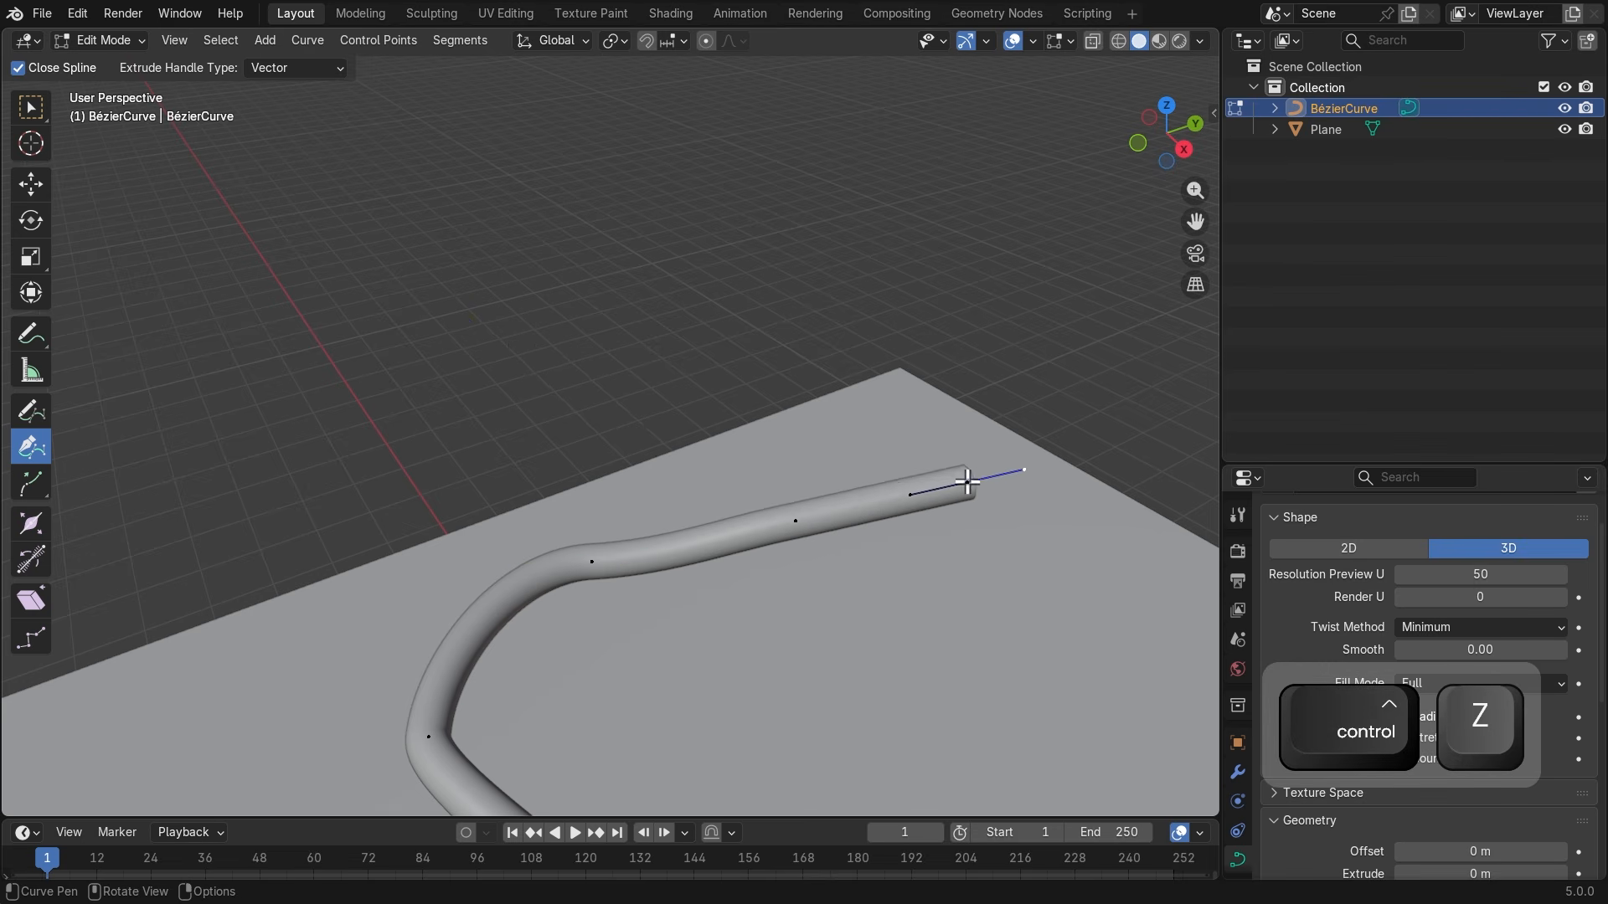
left_click(1090, 422)
key("ctrl+z")
key("ctrl+z")
key("ctrl+z")
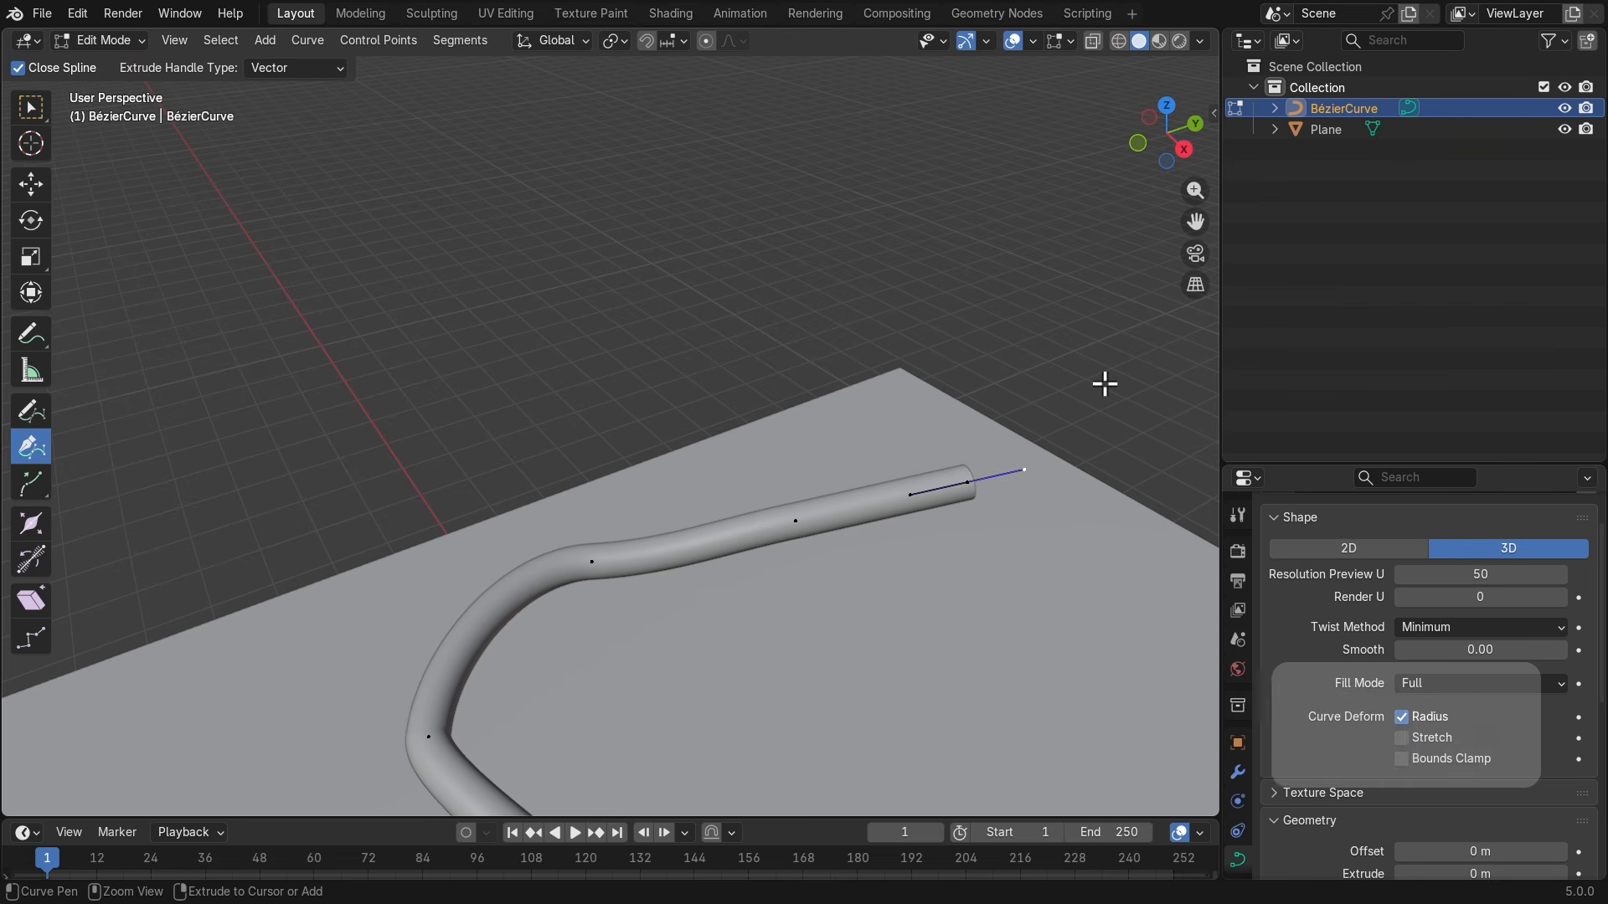
Set the Curve Pen's extrude handle type to Auto.
middle_click_drag(754, 448, 682, 475)
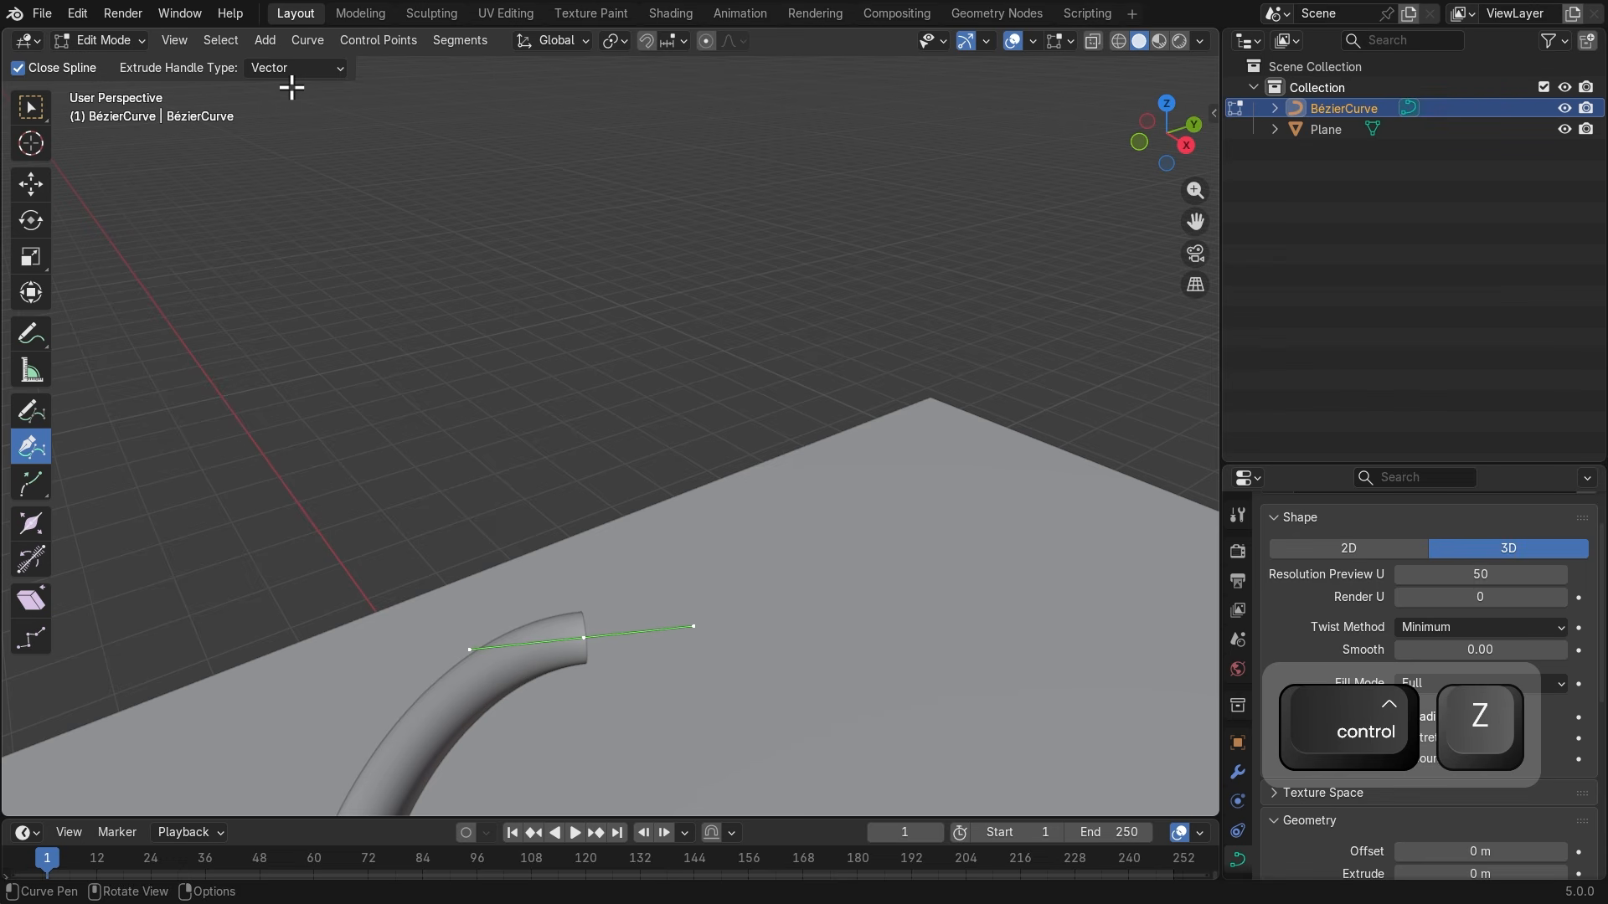
key("super+plus")
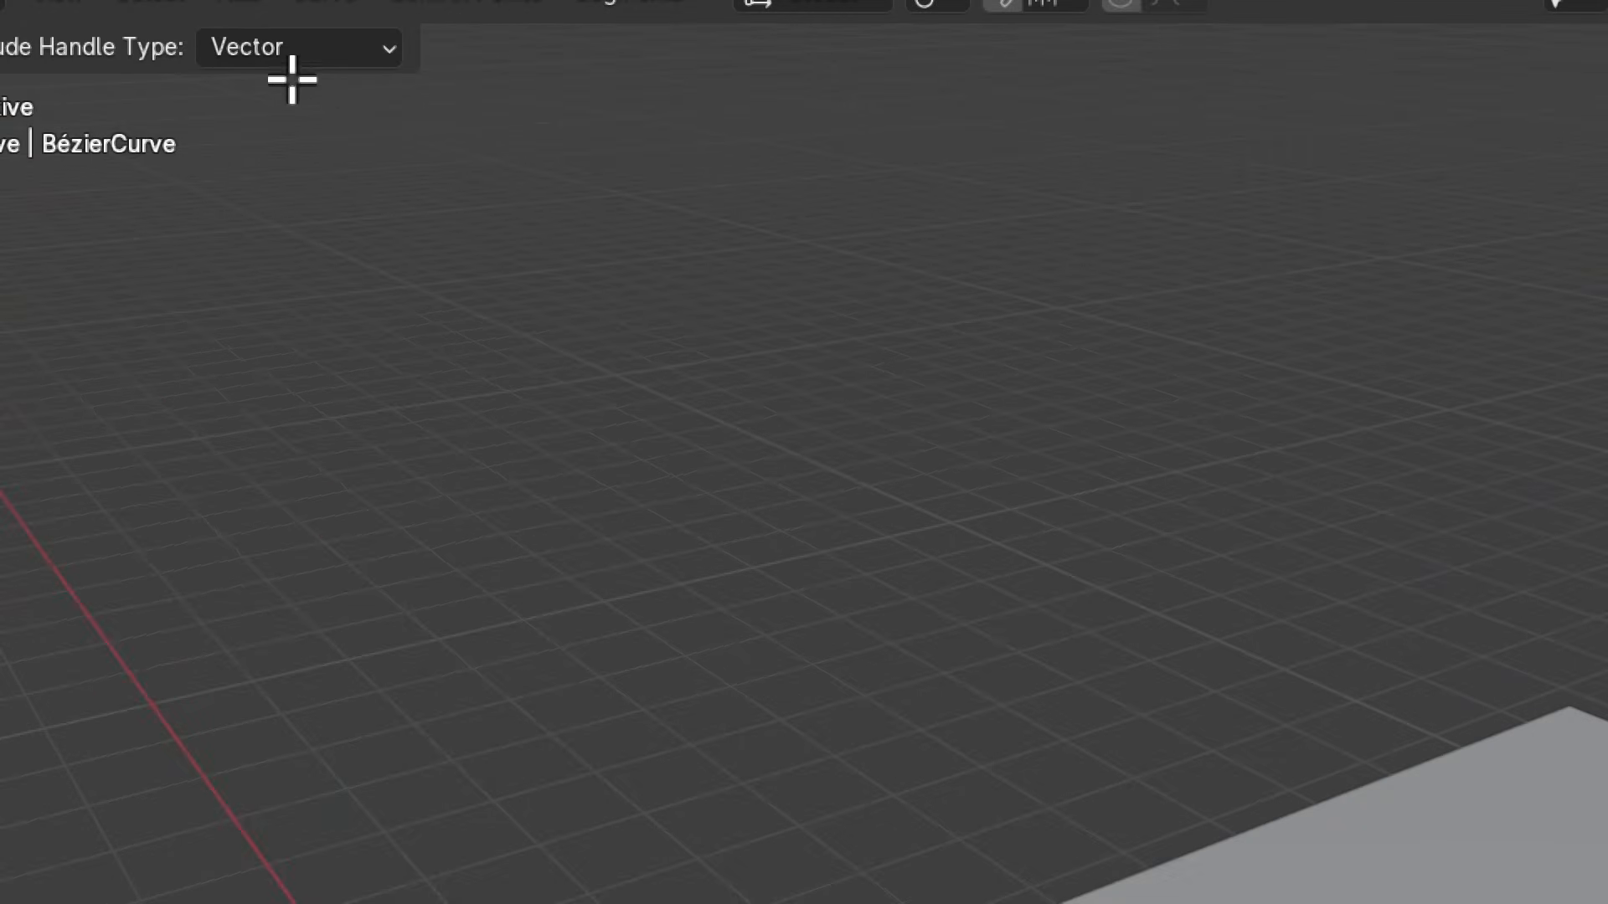
left_click(319, 57)
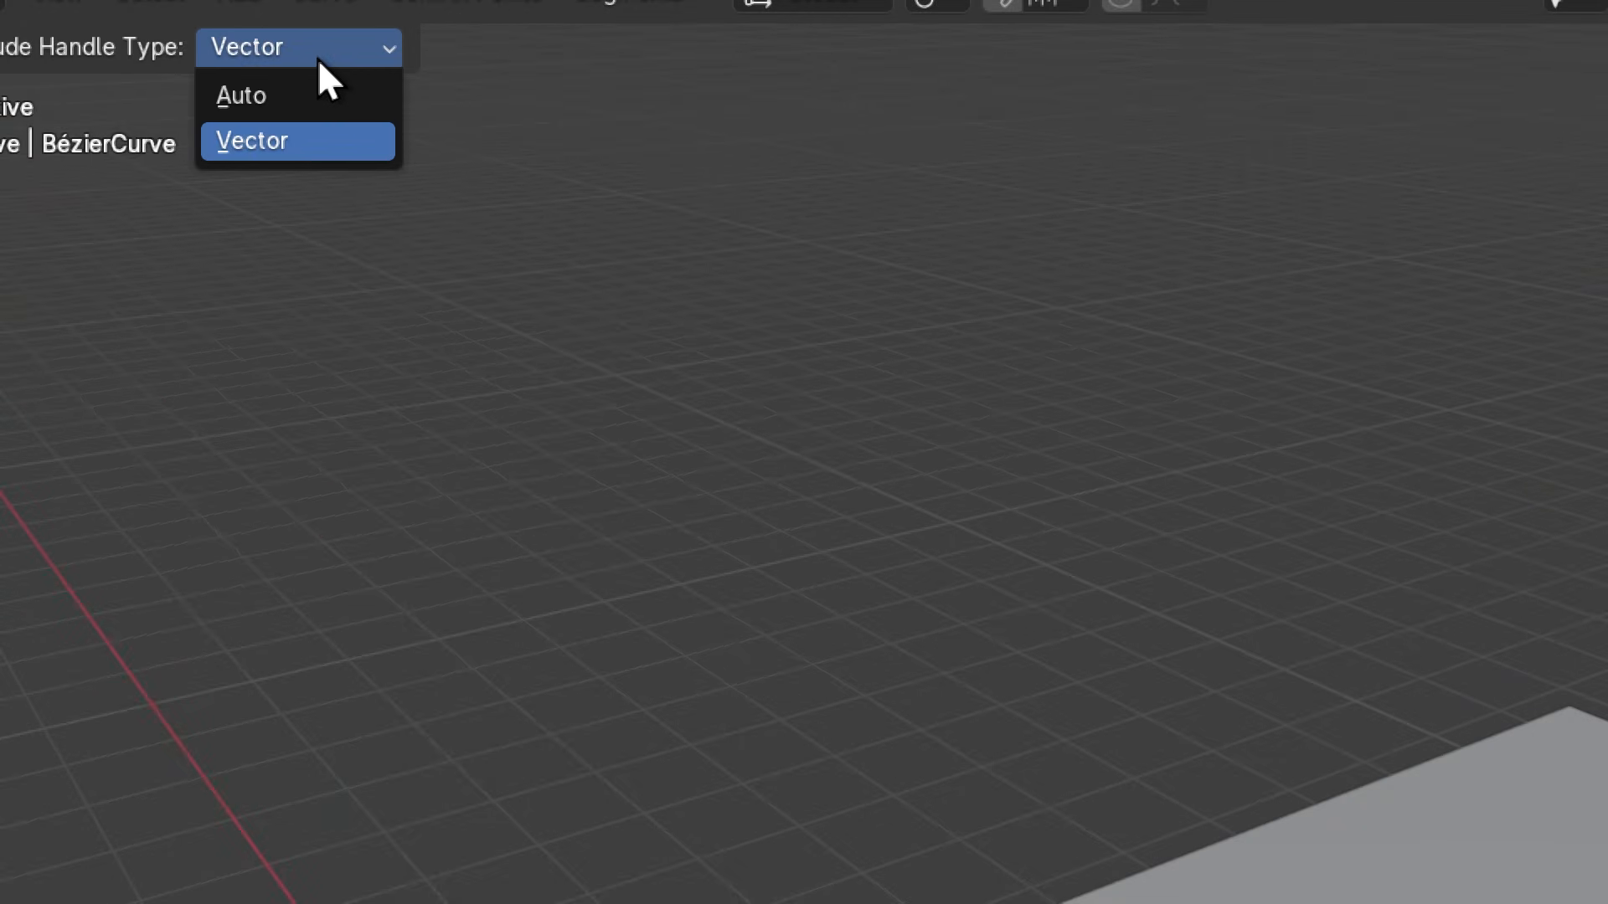
key("super+minus")
left_click(285, 98)
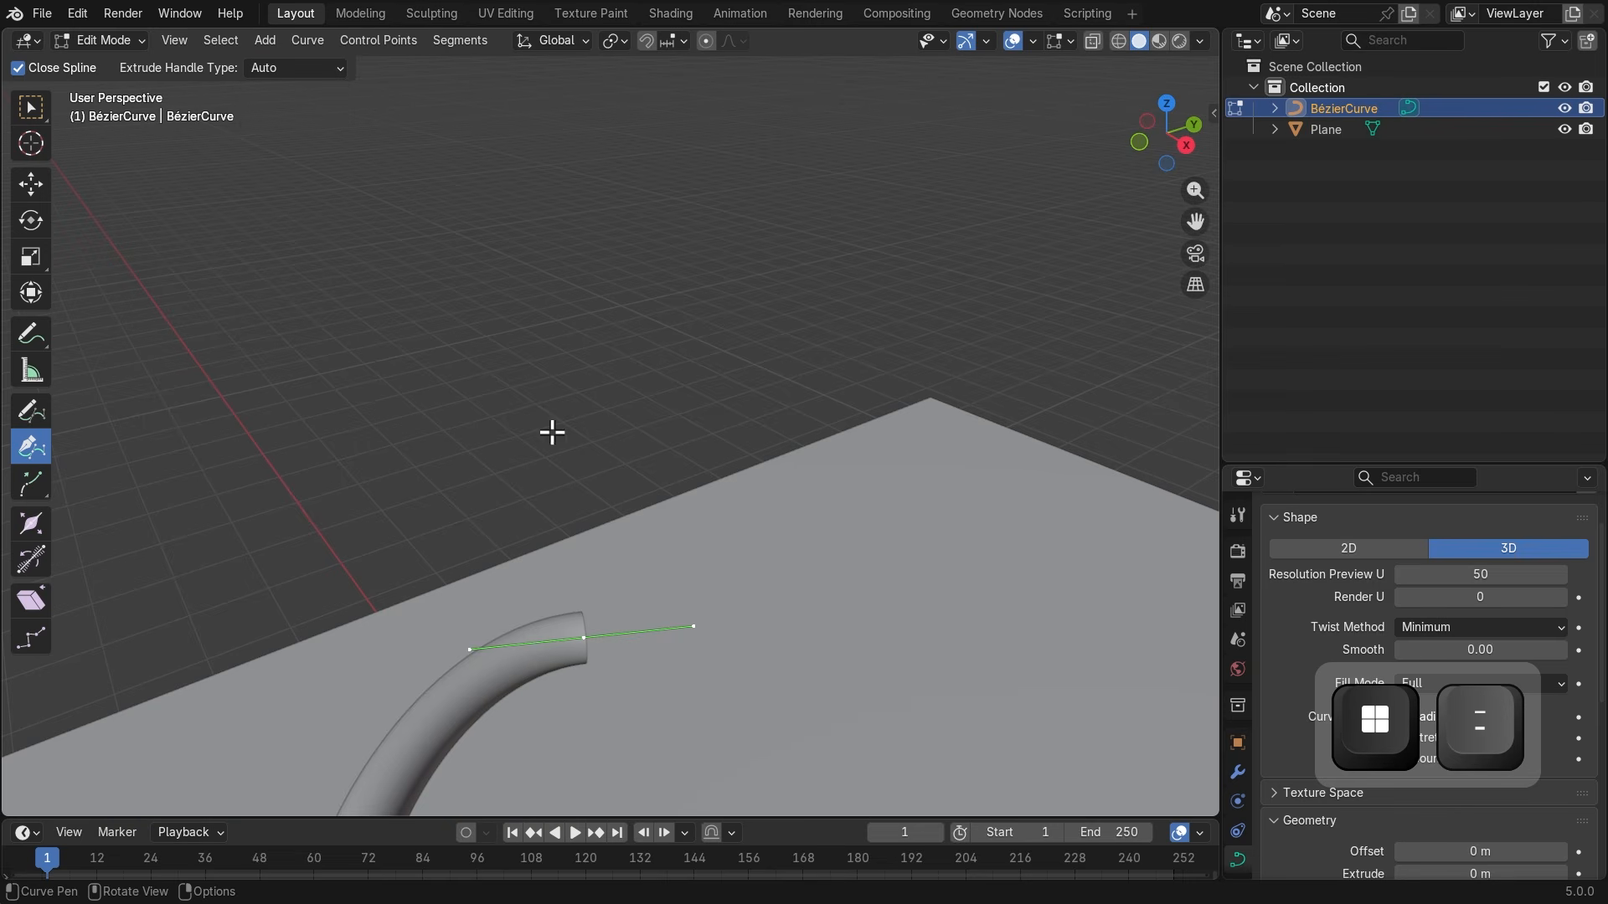
Extend the curve's end with ten Auto-handle Curve Pen points, winding back and forth beyond the plane and curling up again.
middle_click_drag(552, 433, 675, 374)
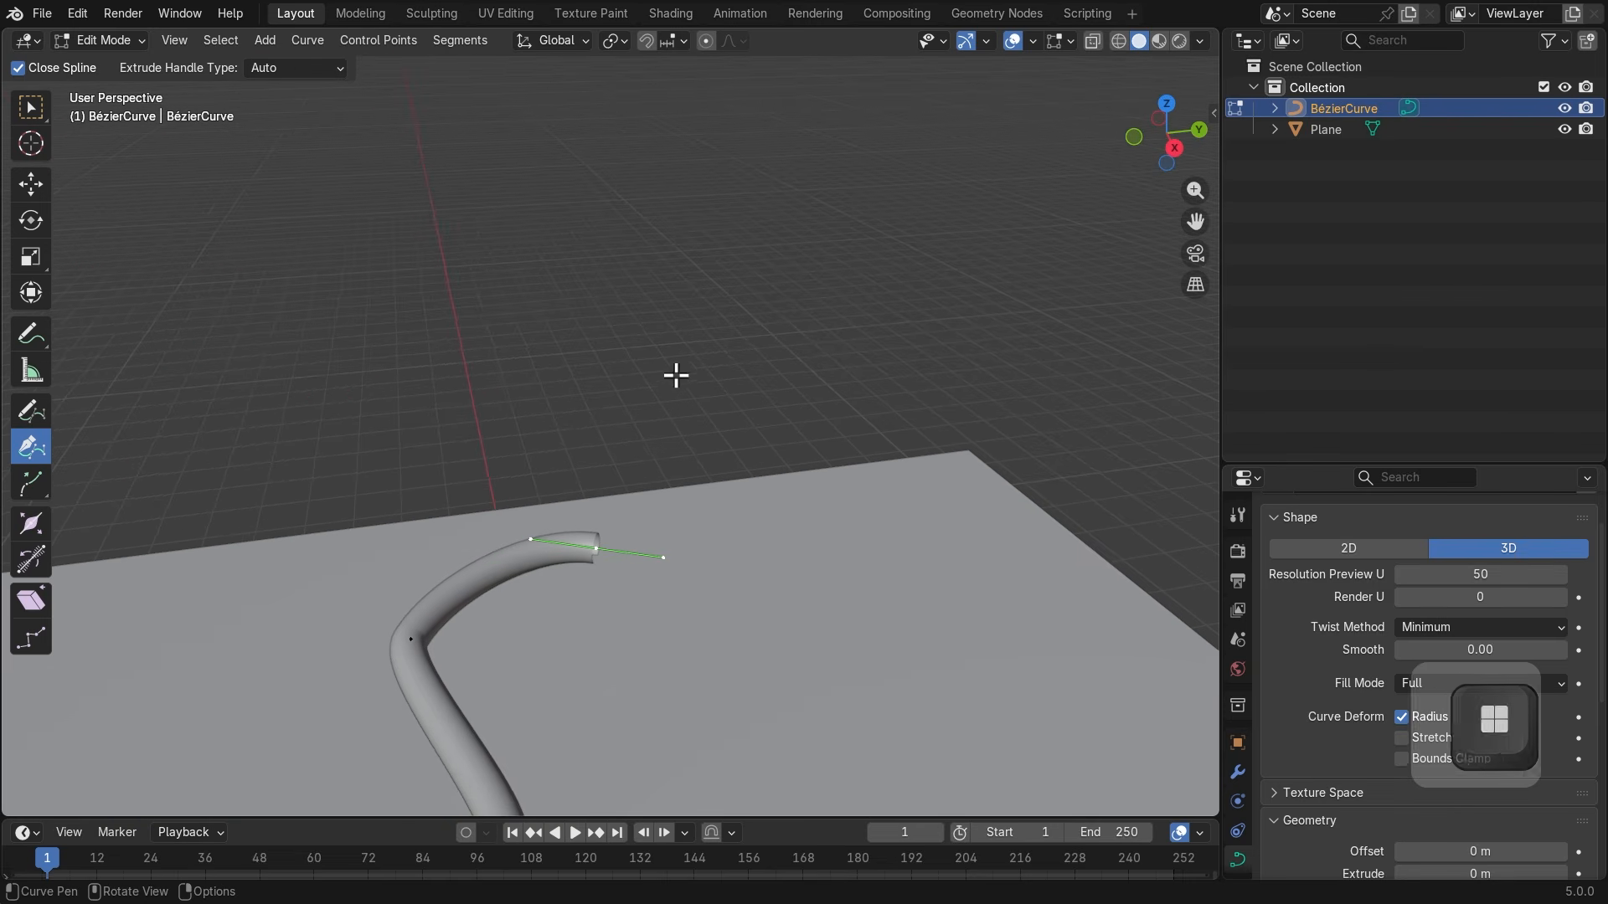
middle_click_drag(705, 569, 778, 549)
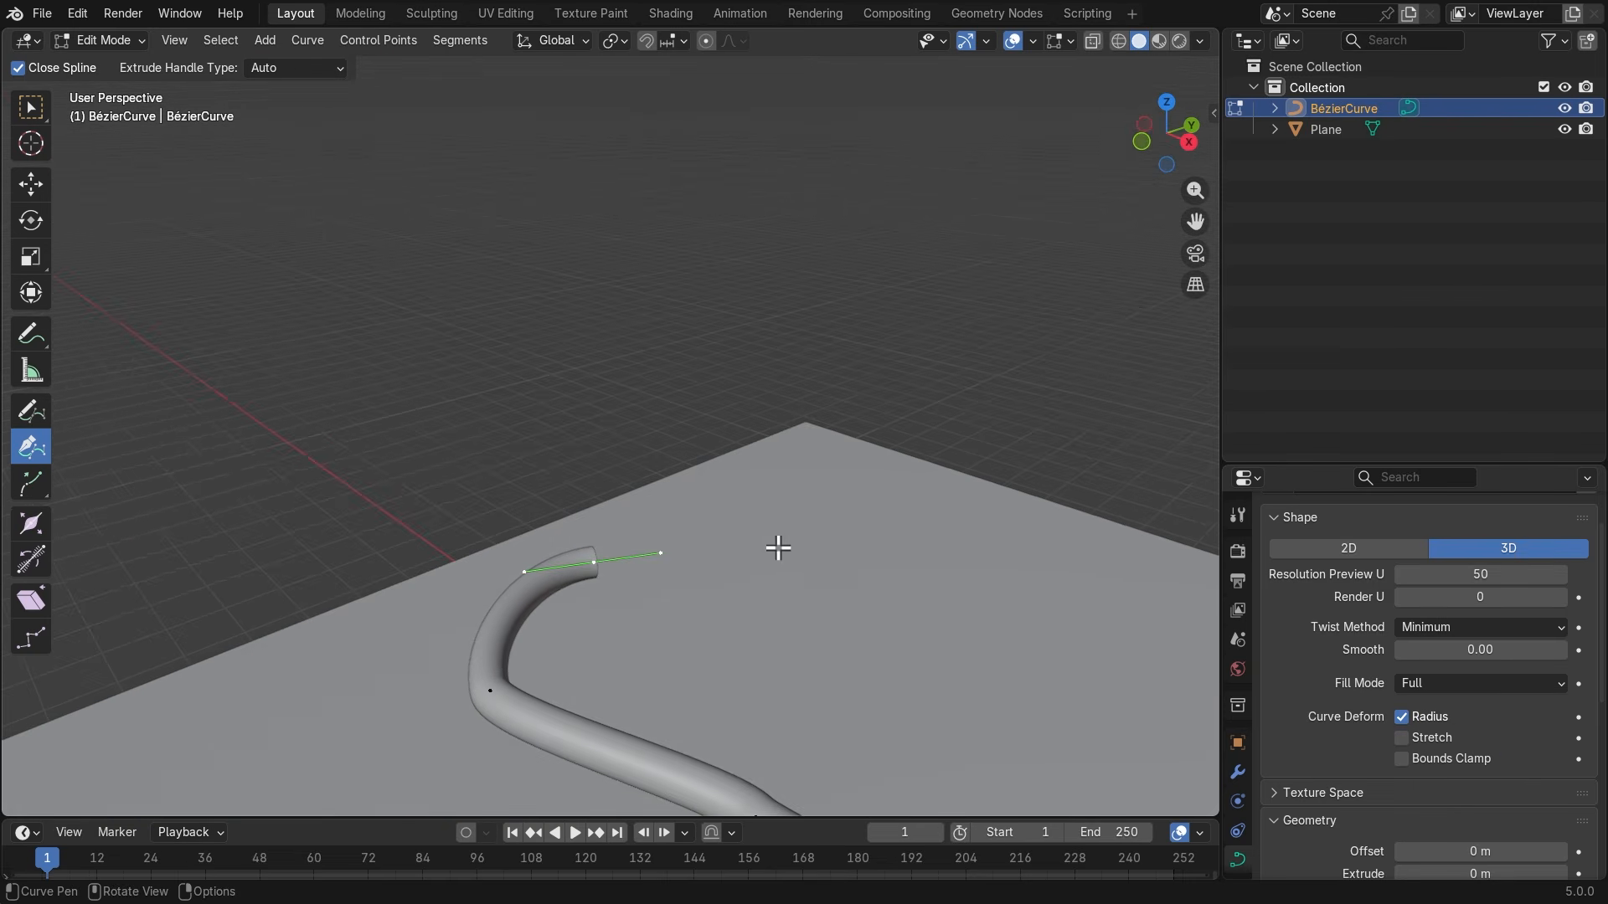
left_click(763, 509)
left_click(384, 446)
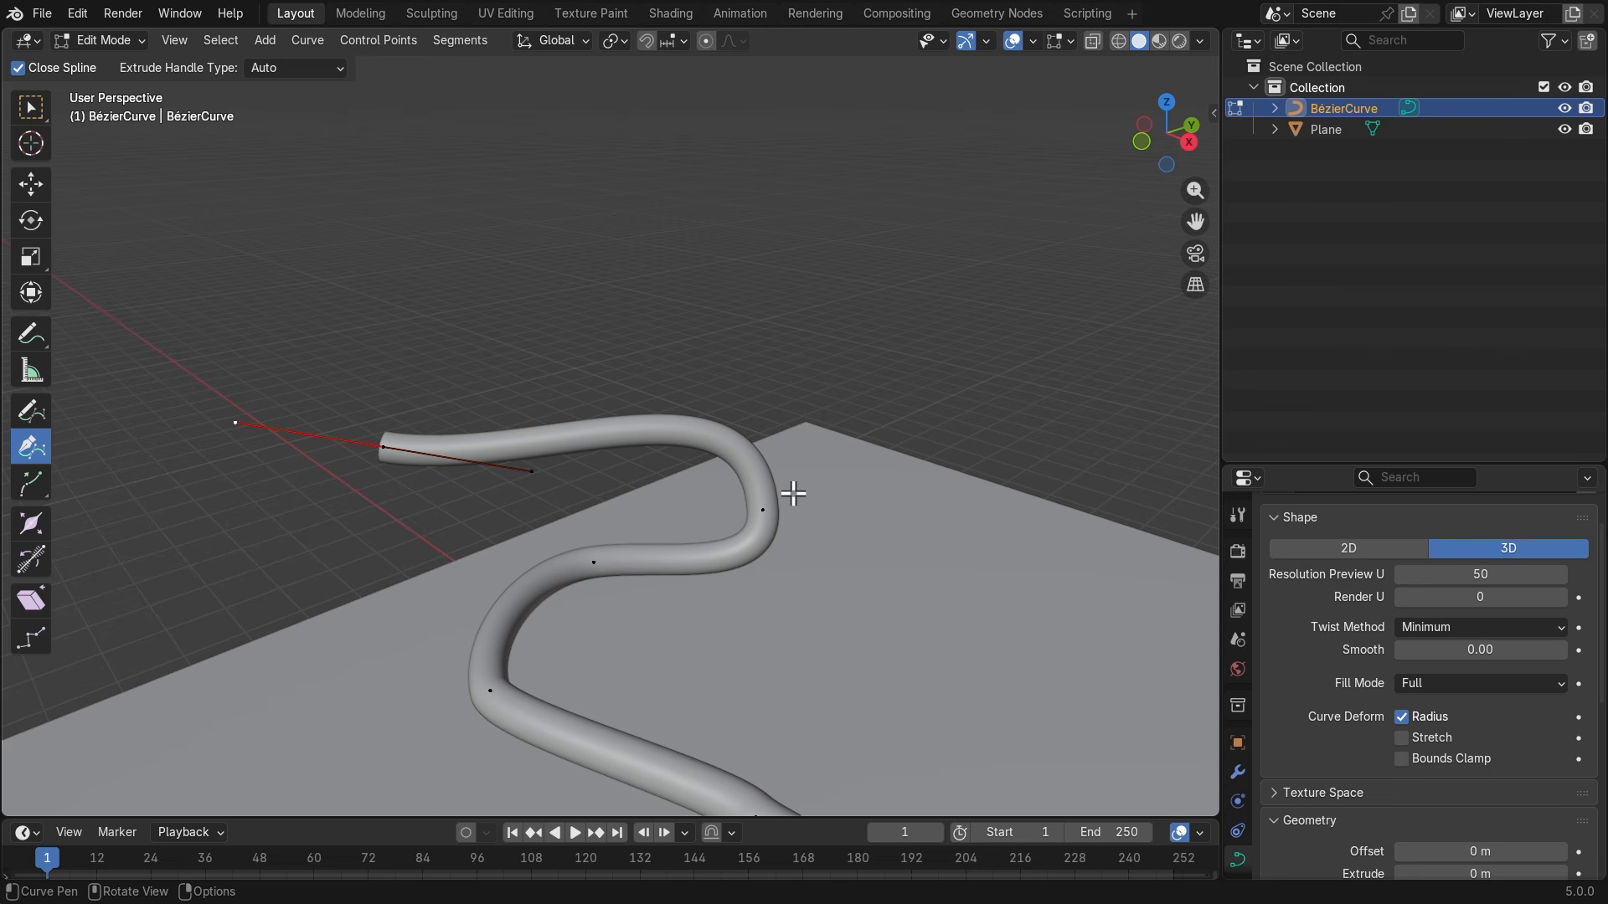
left_click(588, 317)
left_click(419, 197)
left_click(714, 164)
left_click(850, 275)
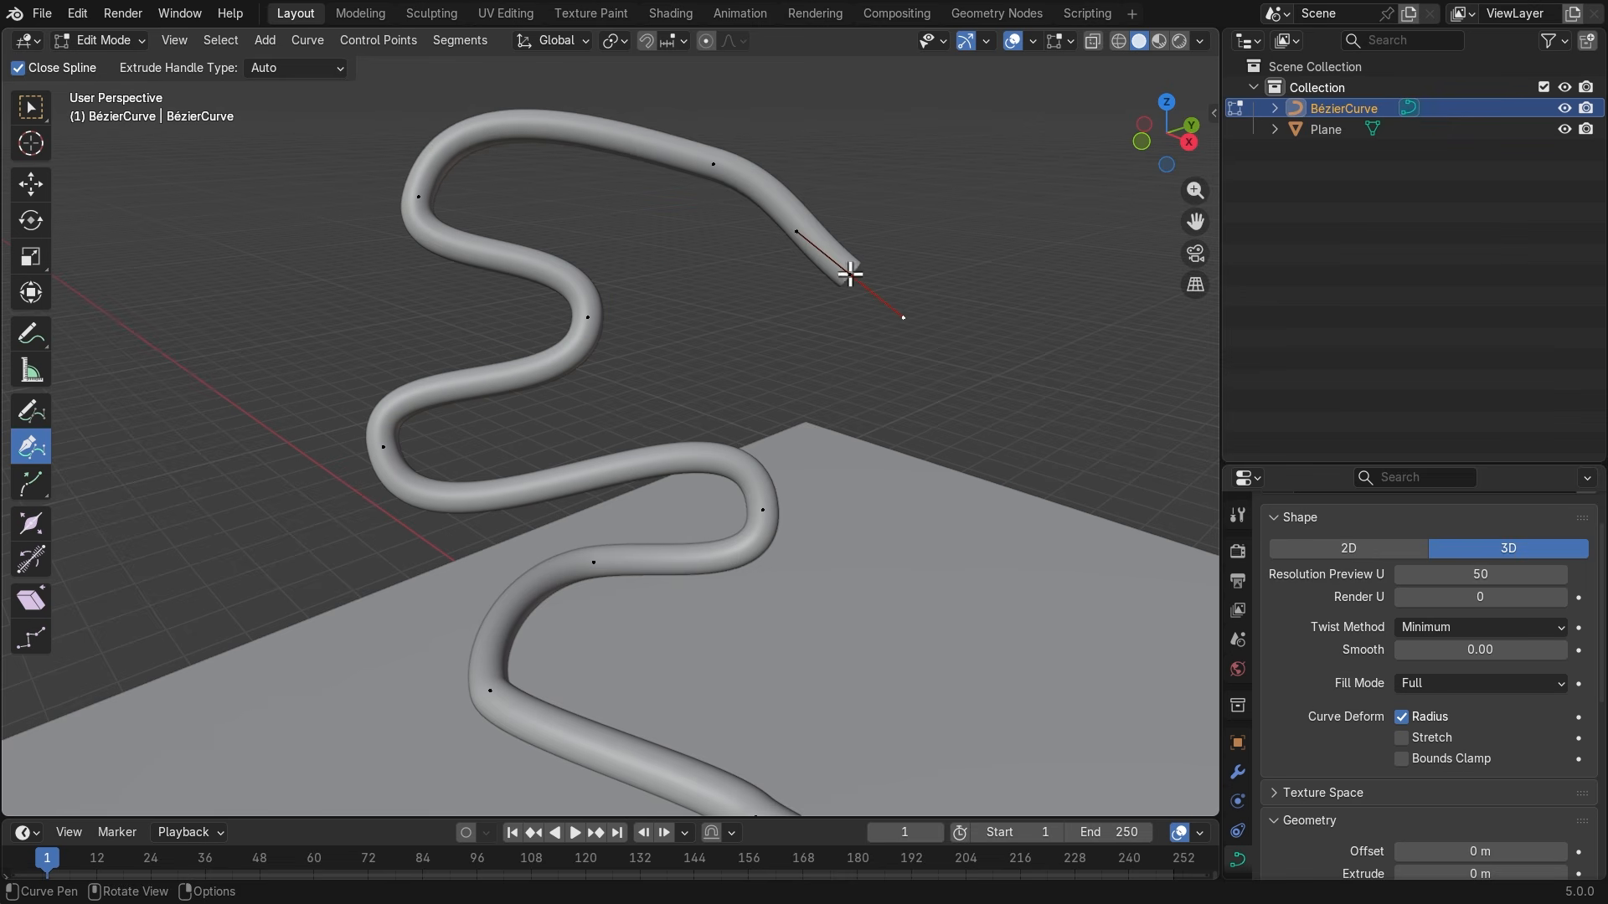
left_click(843, 360)
left_click(891, 452)
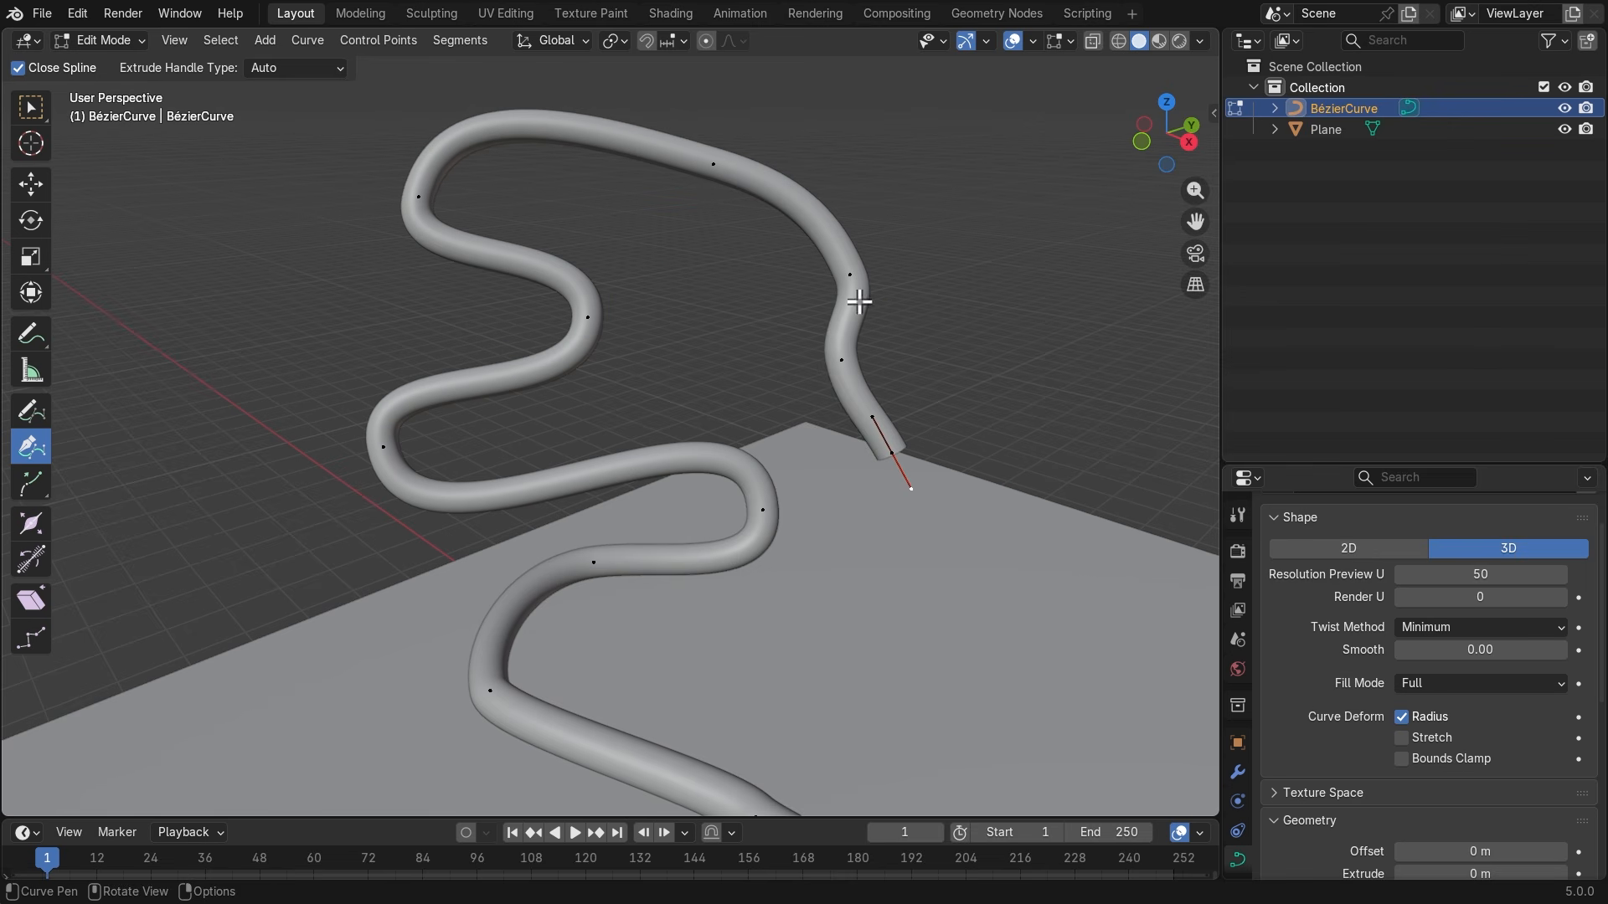
left_click(1015, 501)
left_click(1077, 345)
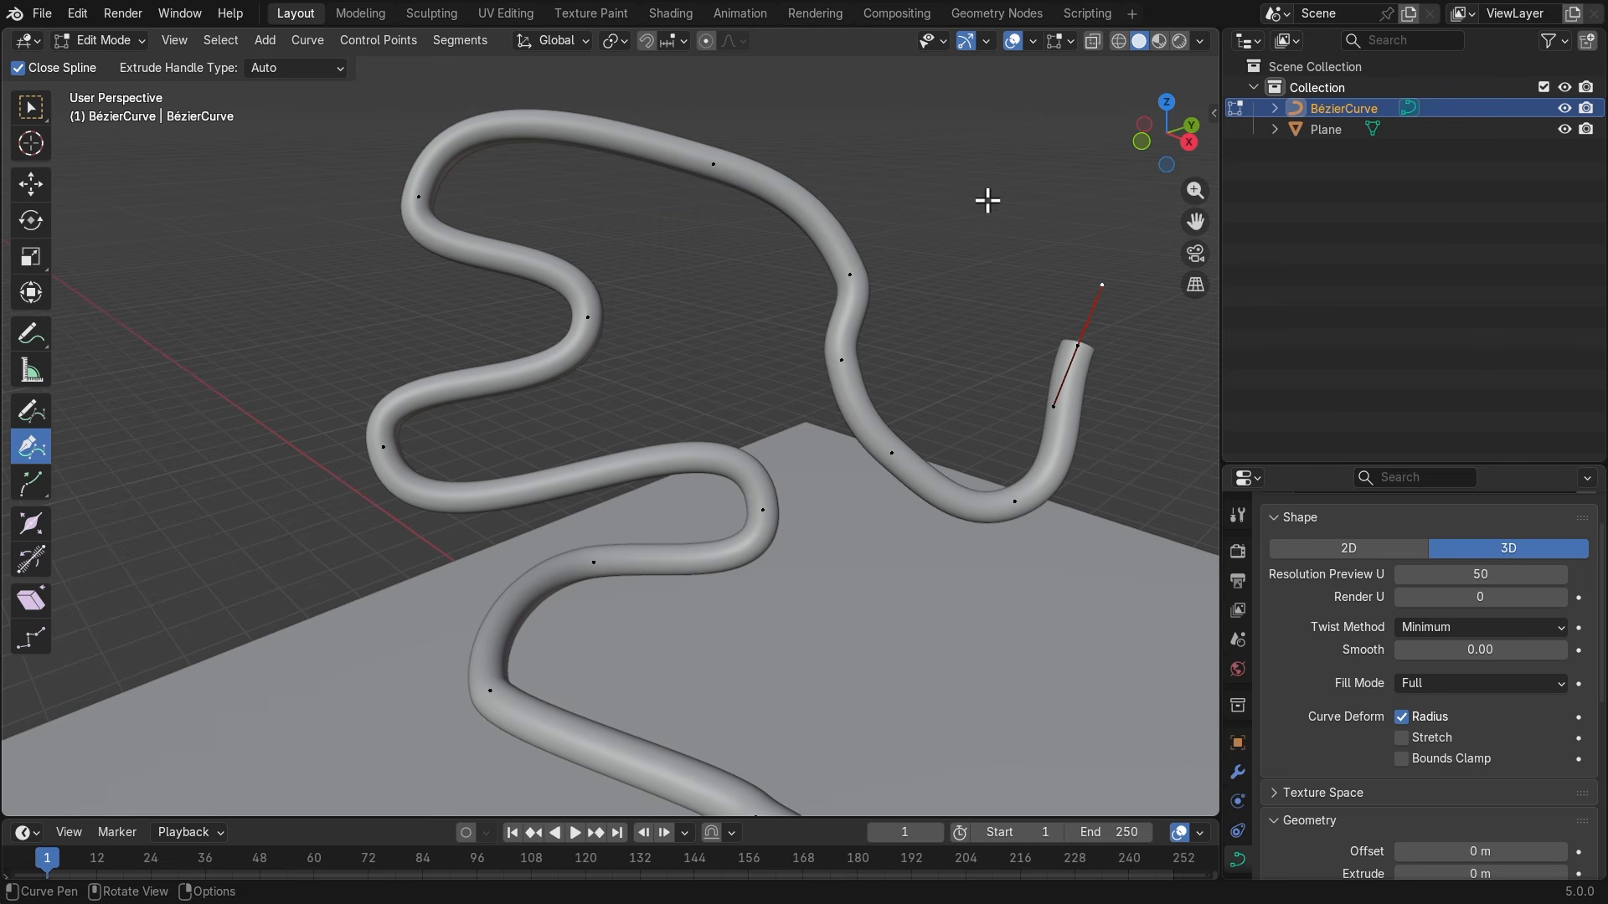
Undo the ten Auto-handle points, back to the end of the drawn curve.
key("ctrl+z")
key("ctrl+z")
key("ctrl+z")
key("ctrl+z")
key("ctrl+z")
key("ctrl+z")
key("ctrl+z")
key("ctrl+z")
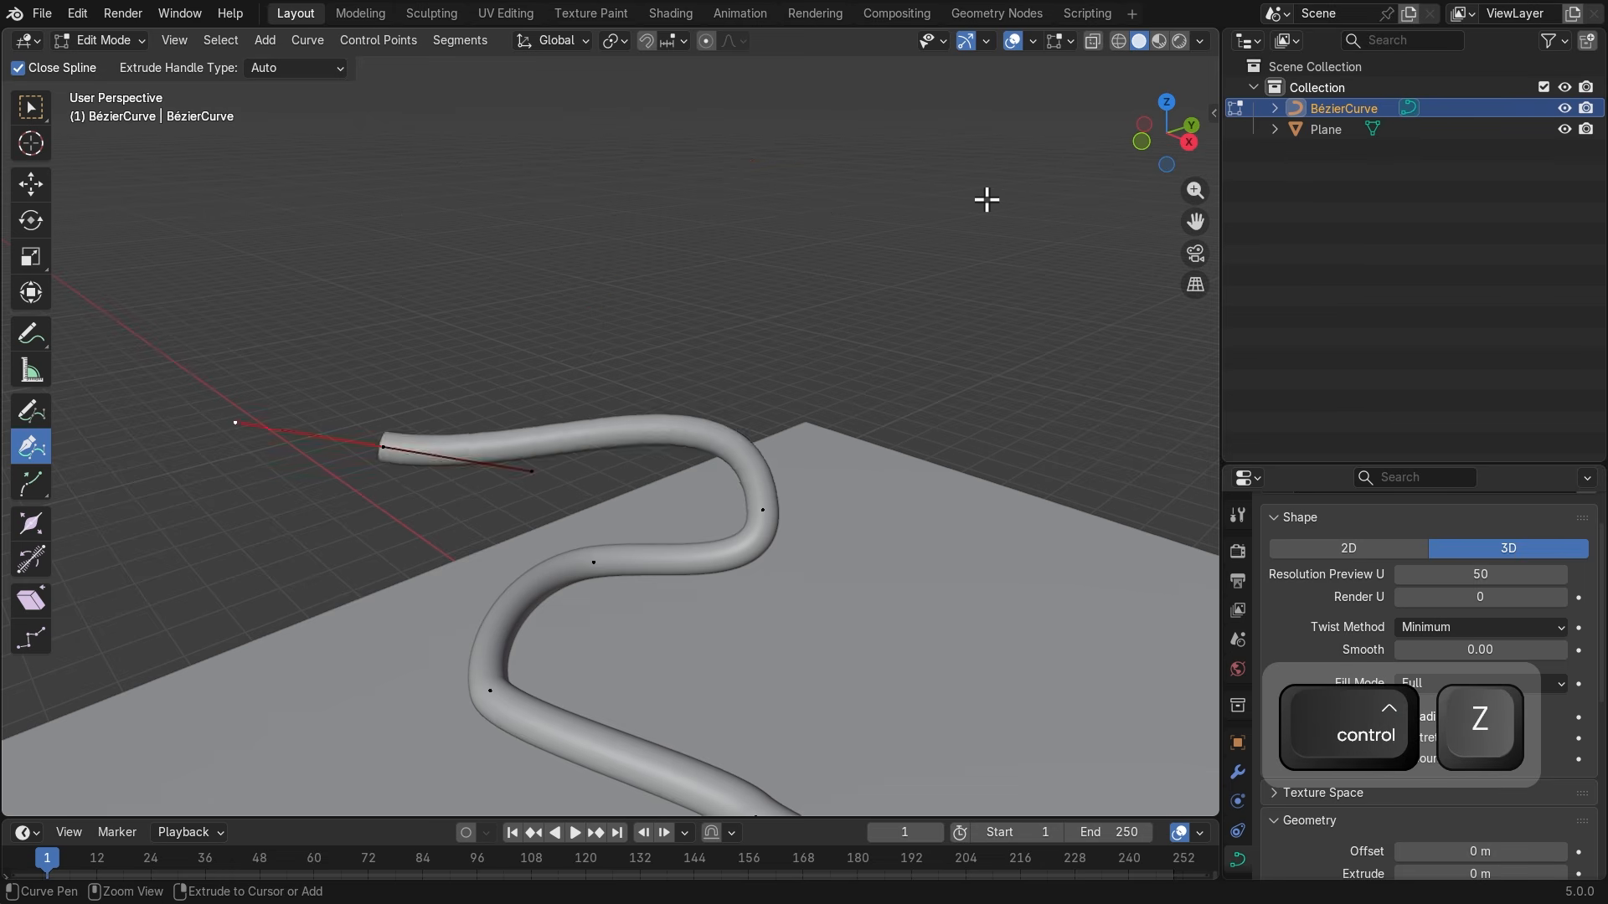
key("ctrl+z")
key("ctrl+z")
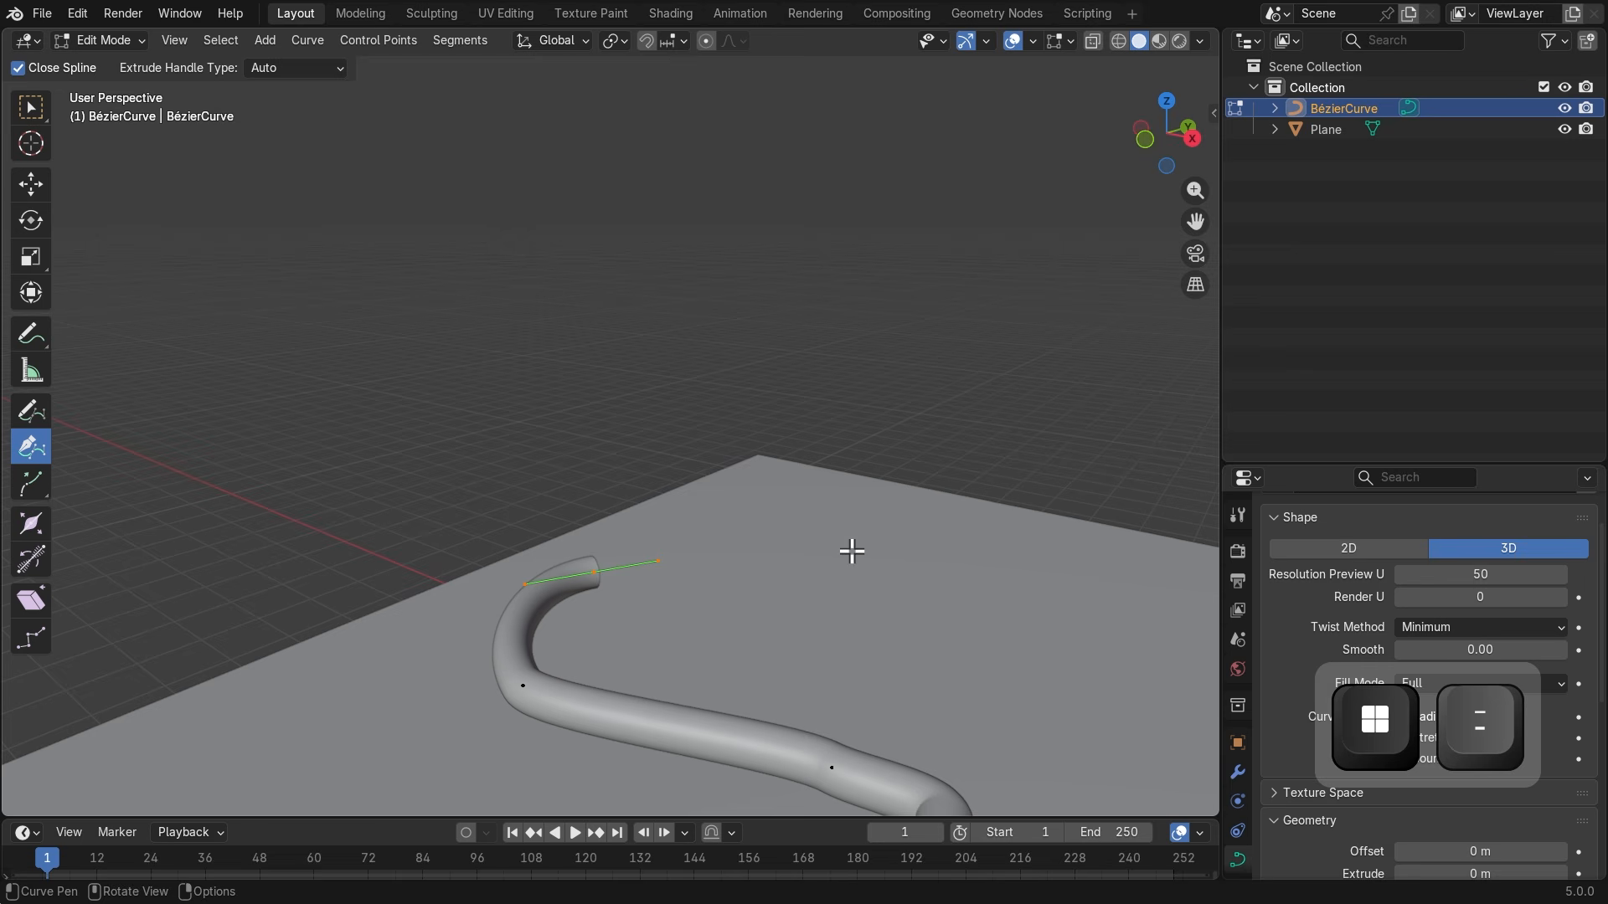
Extrude the curve's end point repeatedly across the plane with the Extrude tool, and undo the extrusions.
left_click(31, 482)
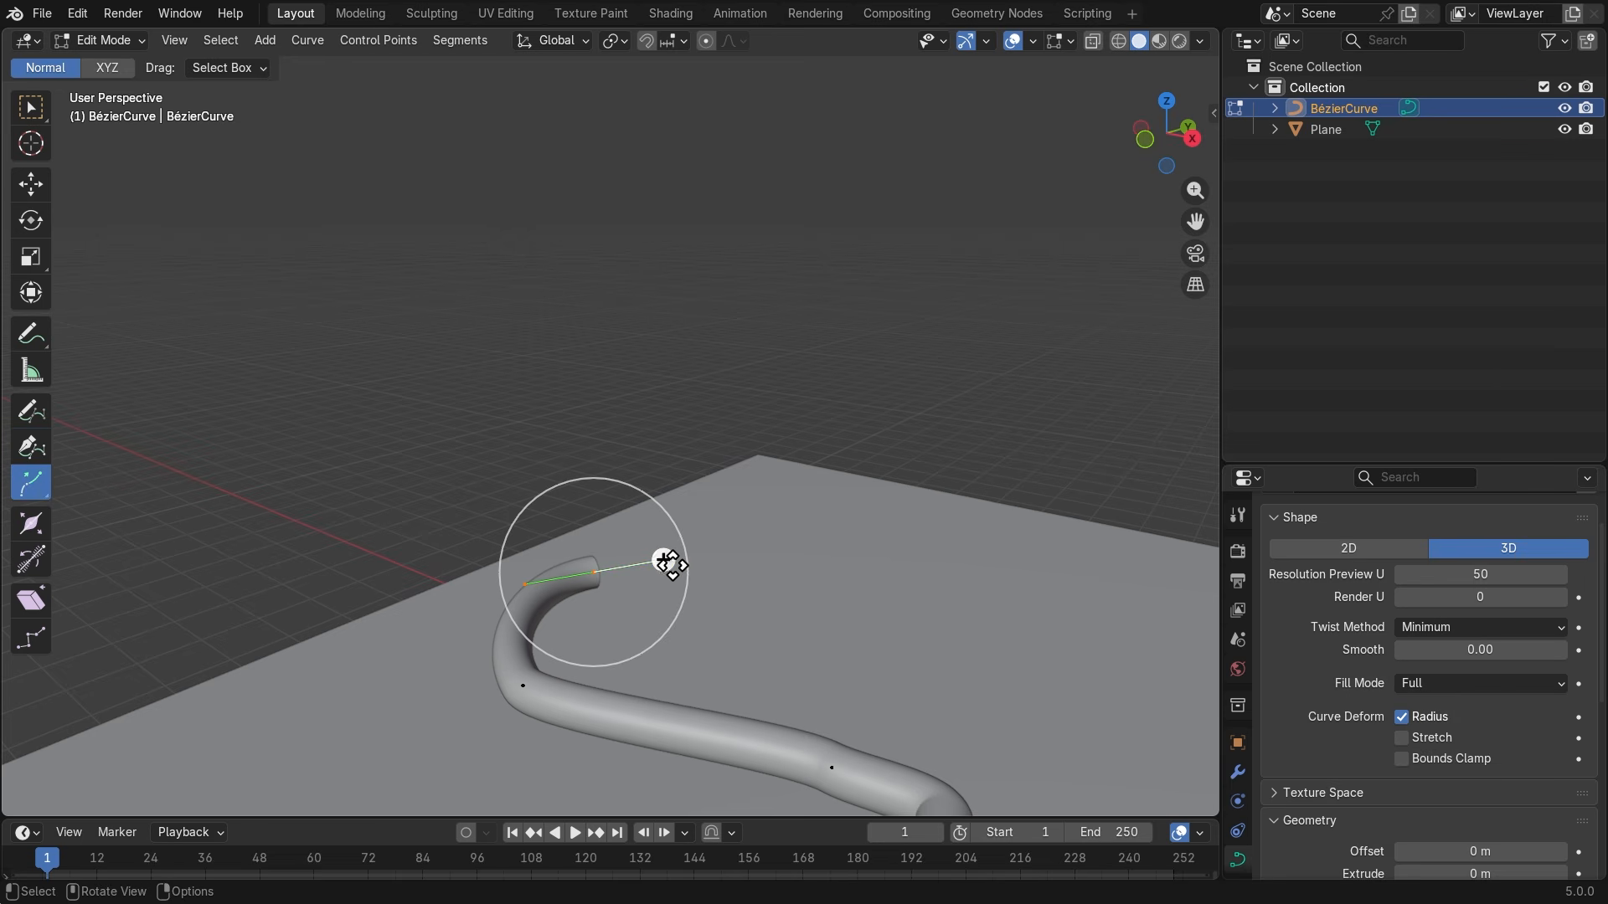
left_click_drag(667, 560, 976, 524)
middle_click_drag(651, 632, 847, 576)
middle_click_drag(443, 750, 313, 610)
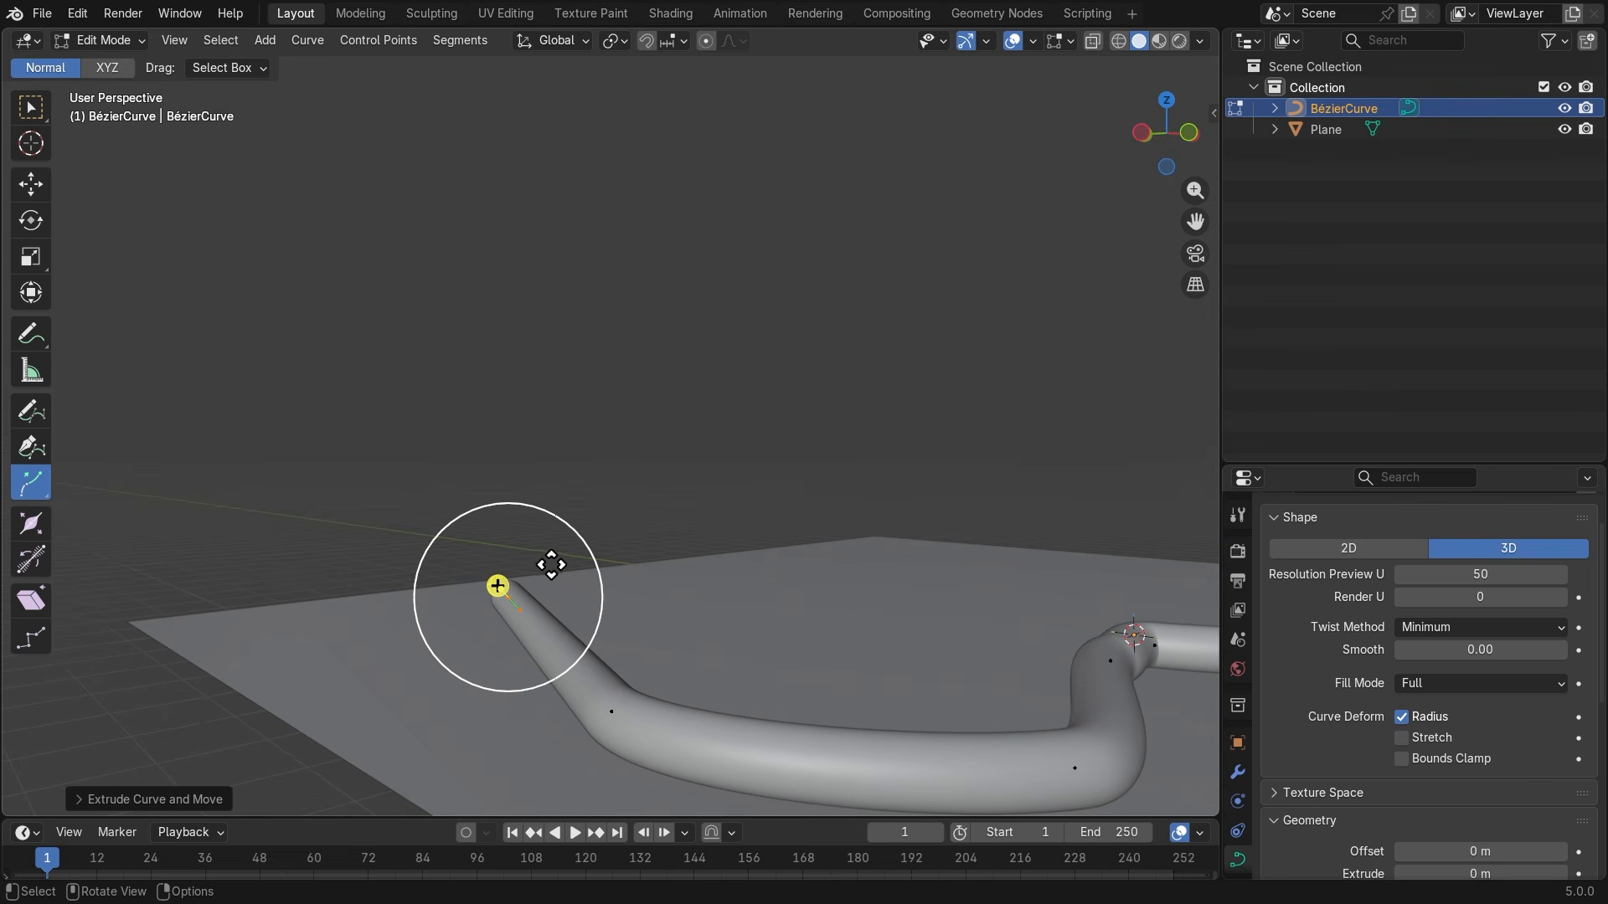
left_click_drag(500, 585, 617, 600)
middle_click_drag(617, 600, 499, 620)
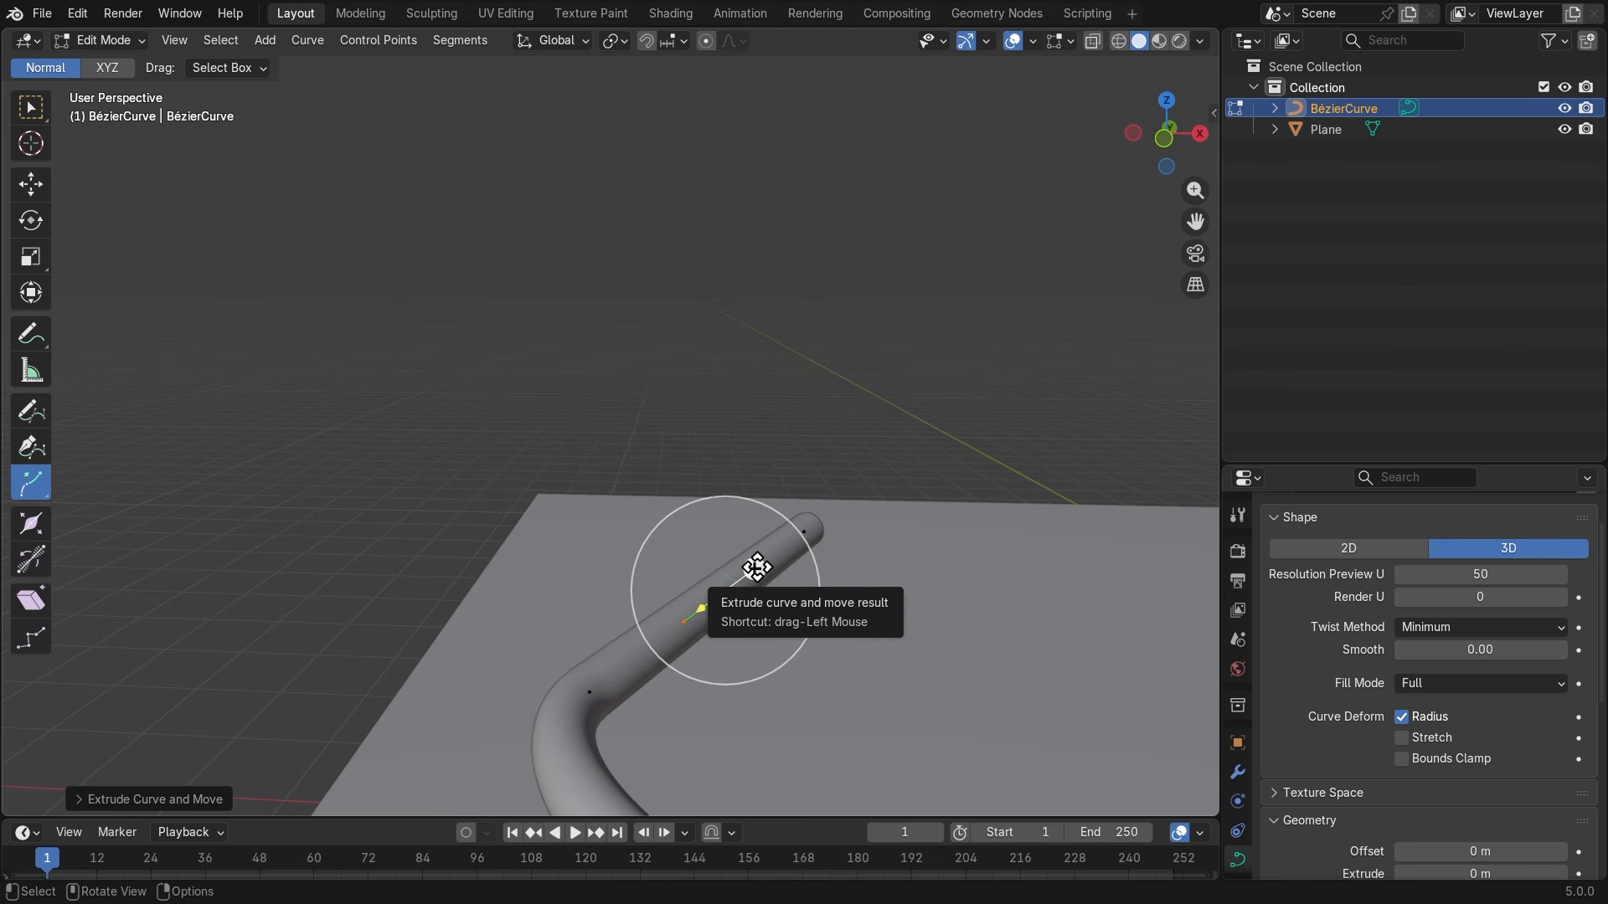
left_click_drag(757, 568, 1021, 428)
key("ctrl+z")
key("ctrl+z")
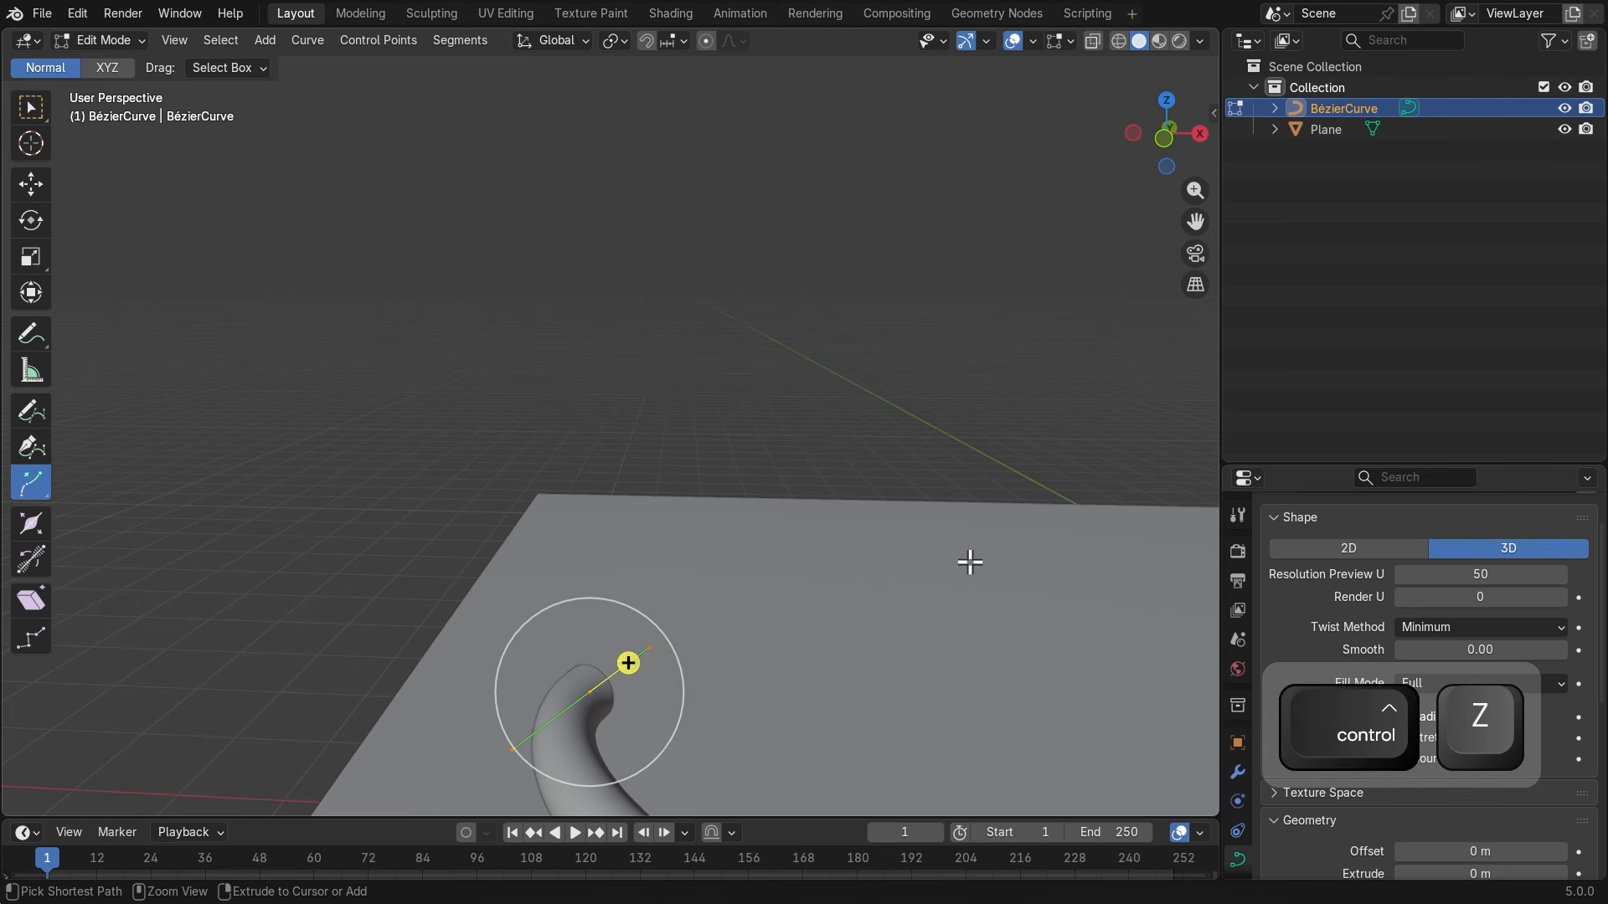
Activate the Radius tool with a control point near the curve's starting end selected.
key("super+equal")
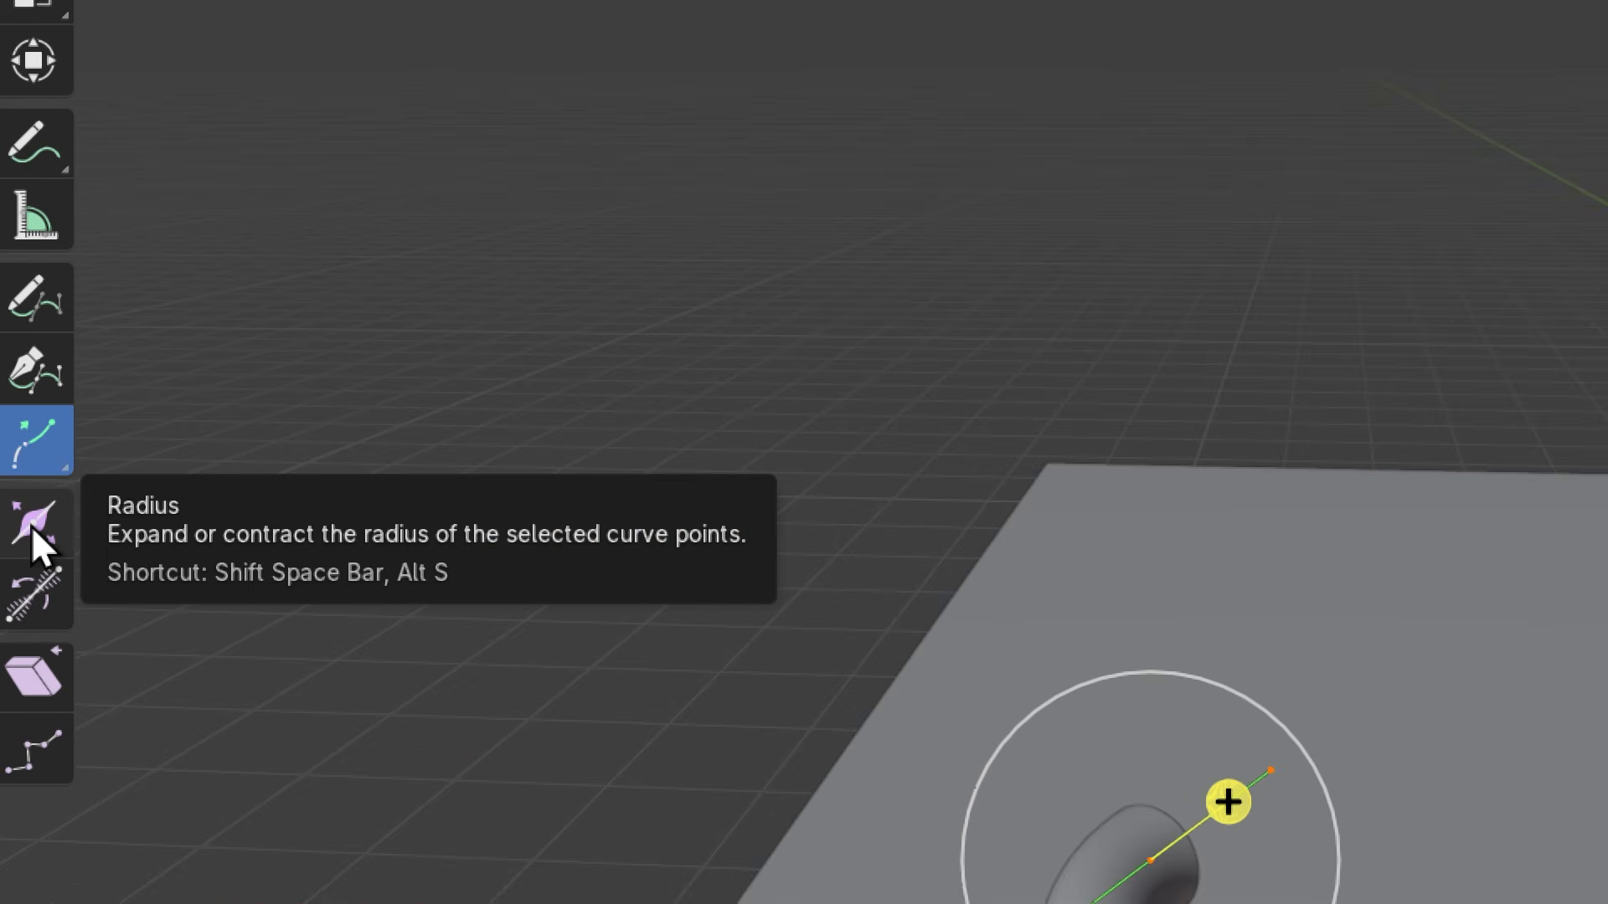
key("super+minus")
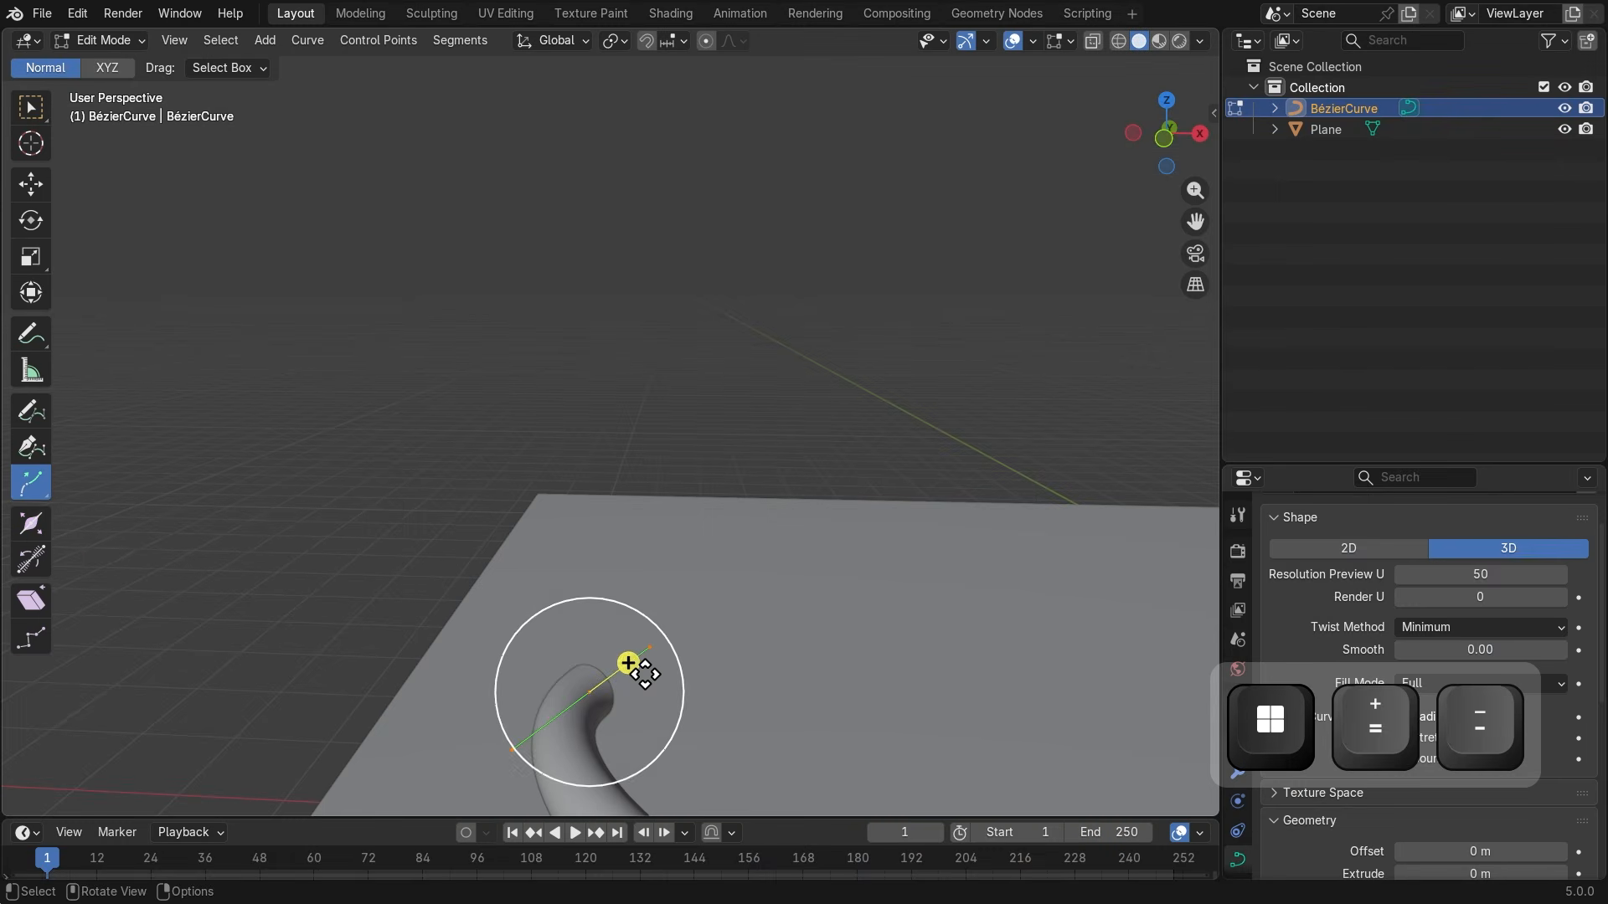
middle_click_drag(643, 671, 789, 682)
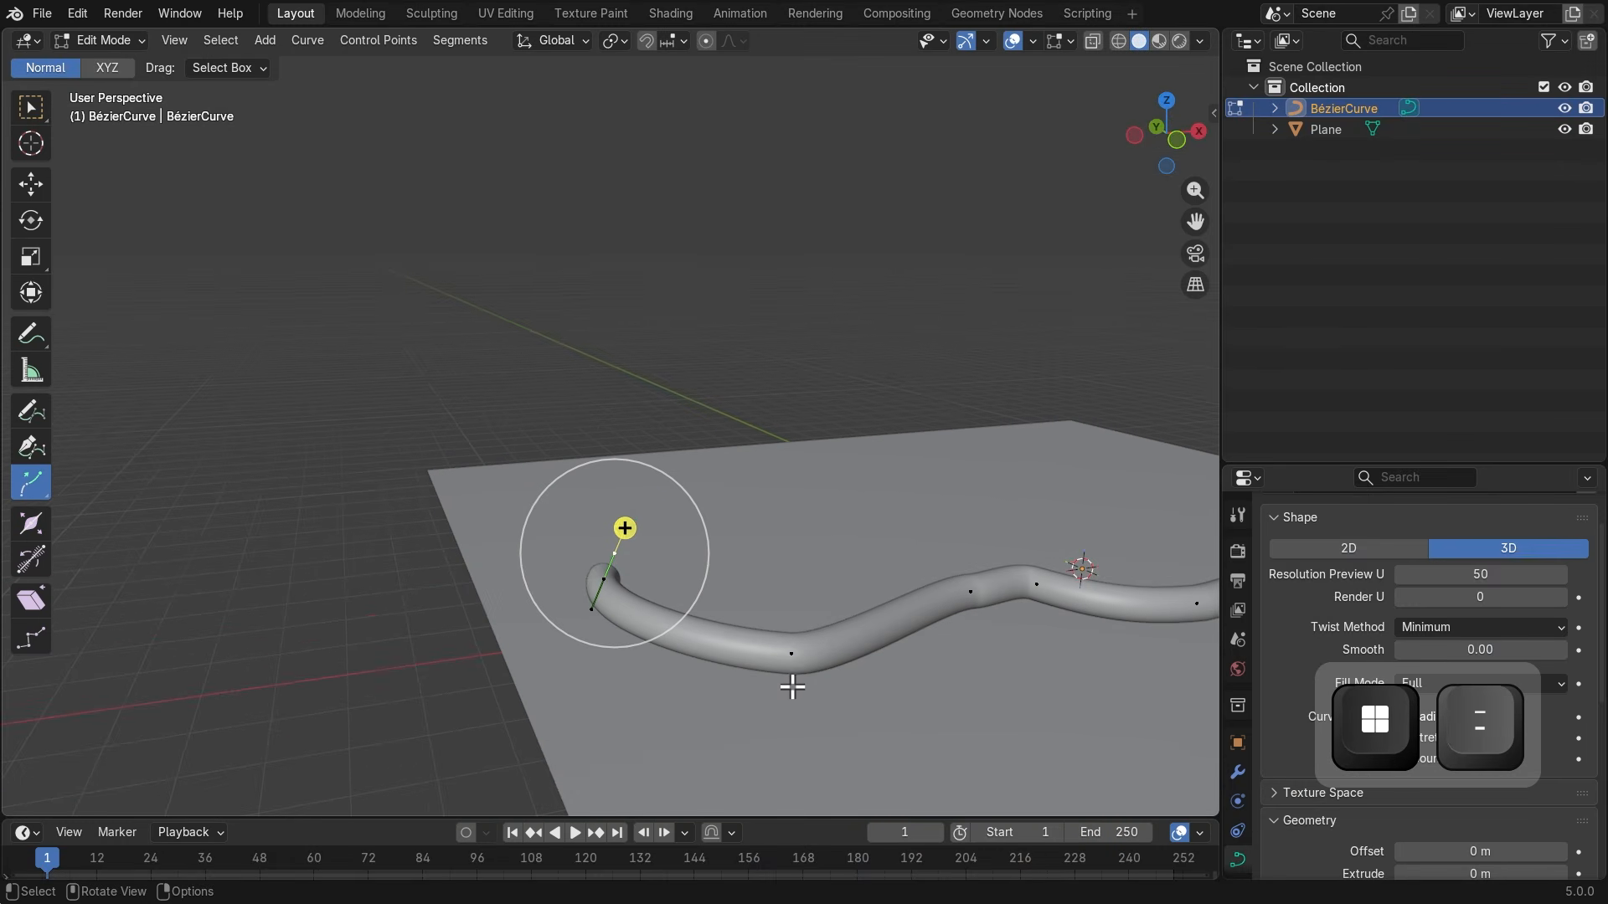
middle_click_drag(736, 567, 752, 702)
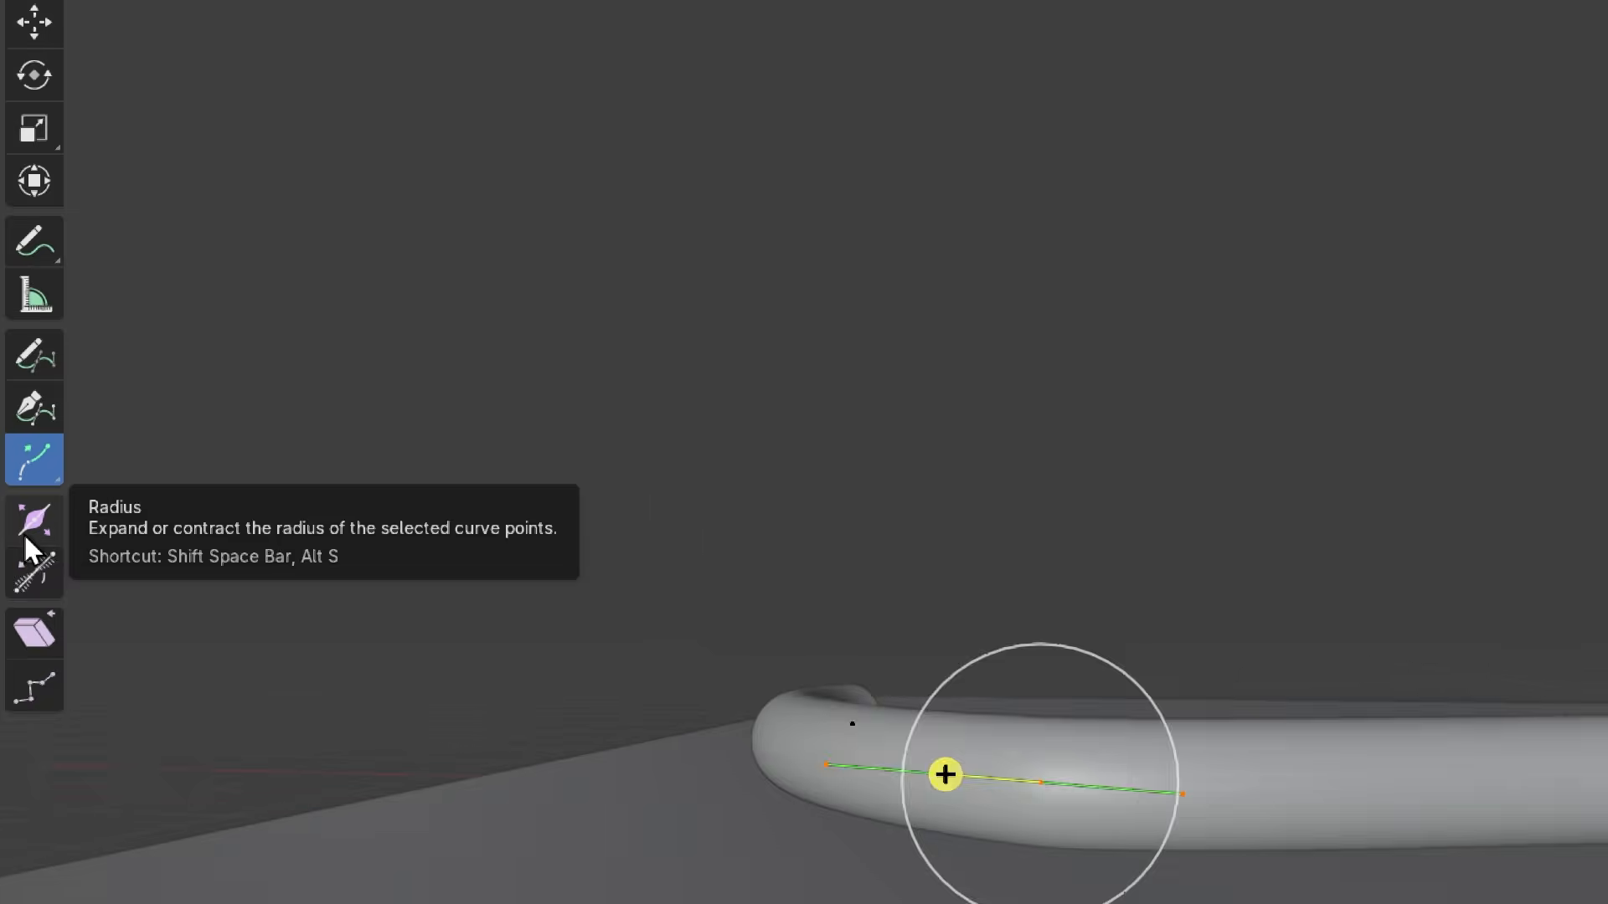
left_click(26, 538)
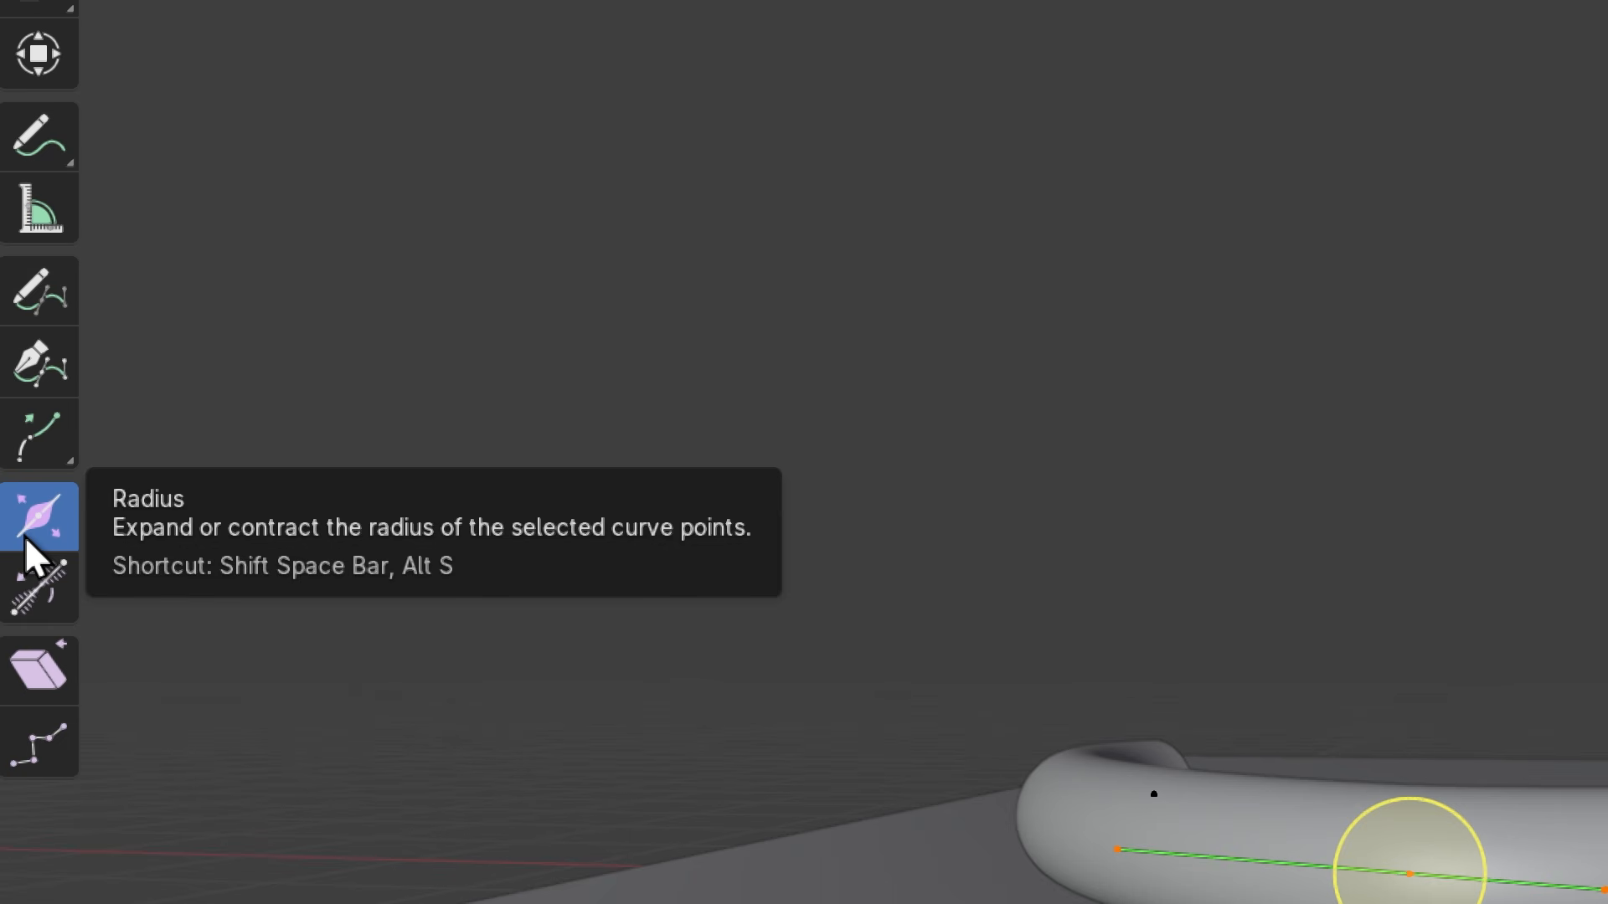
key("super+minus")
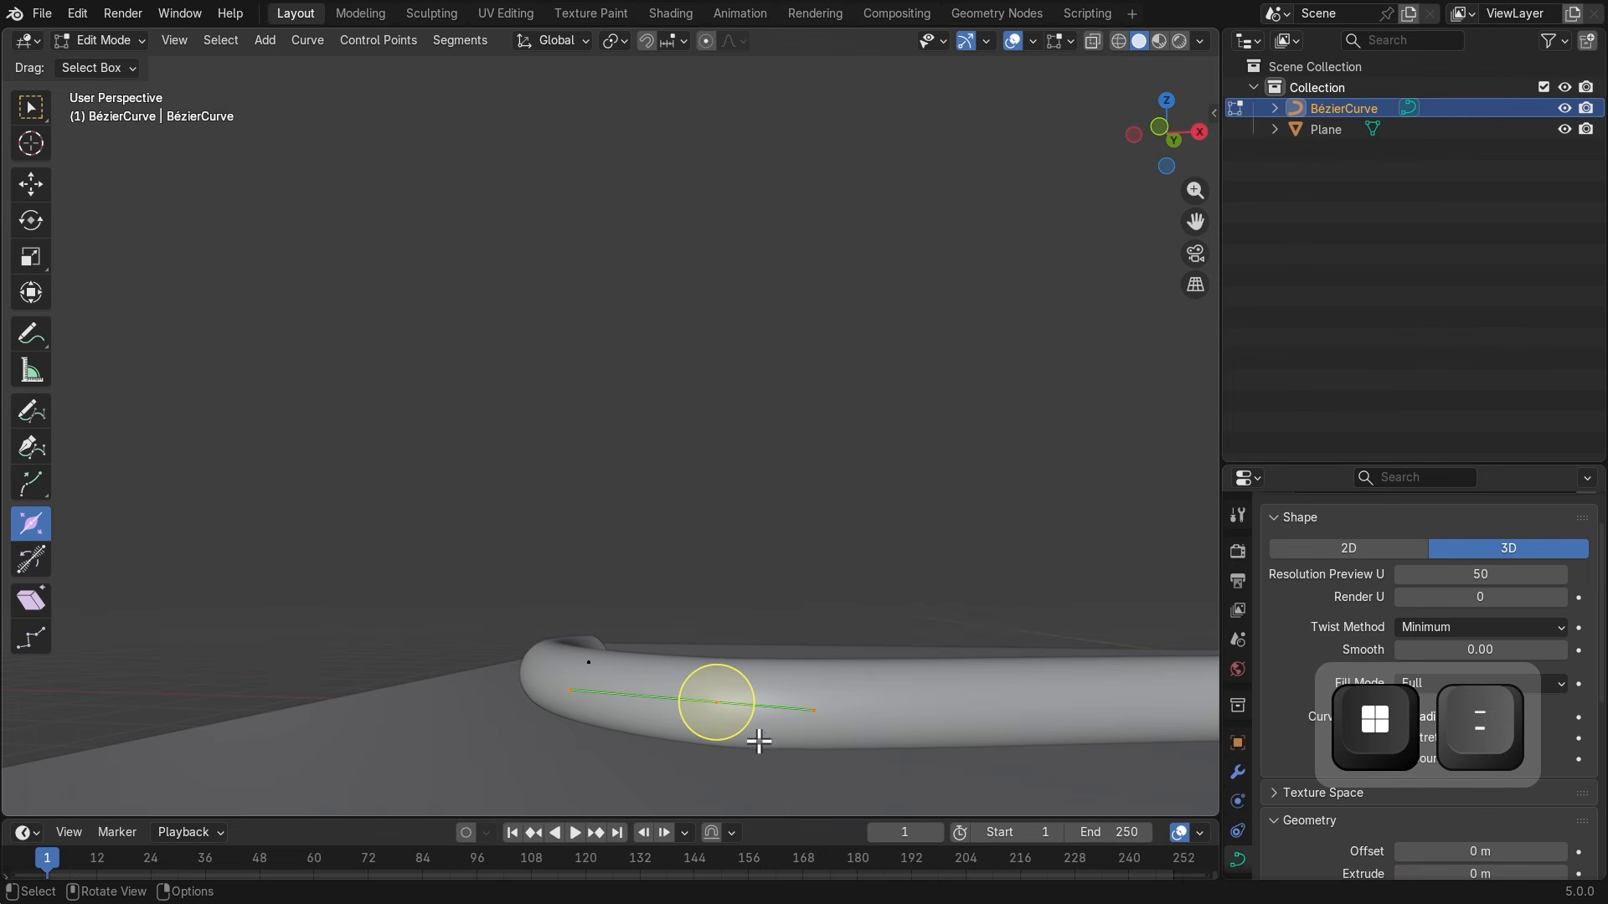
mouse_move(877, 711)
middle_mouse_down()
mouse_move(912, 729)
mouse_move(858, 687)
middle_mouse_up()
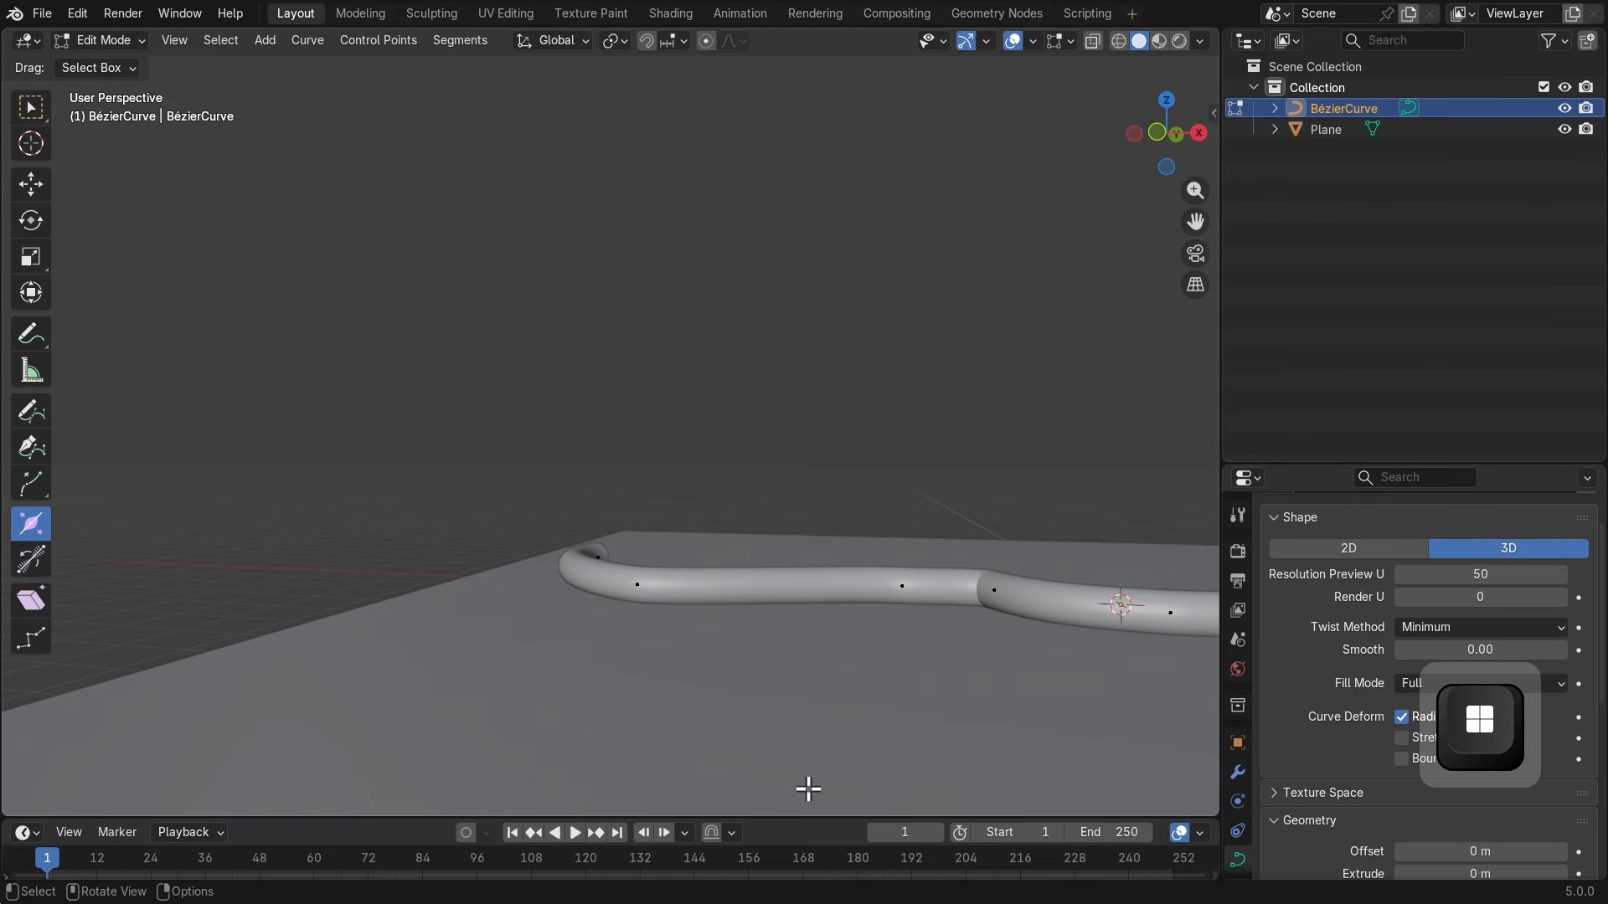
Fatten the control point at the curve's starting end with the Radius tool, and undo the radius change.
middle_click_drag(872, 635, 921, 691)
left_click_drag(840, 545, 923, 651)
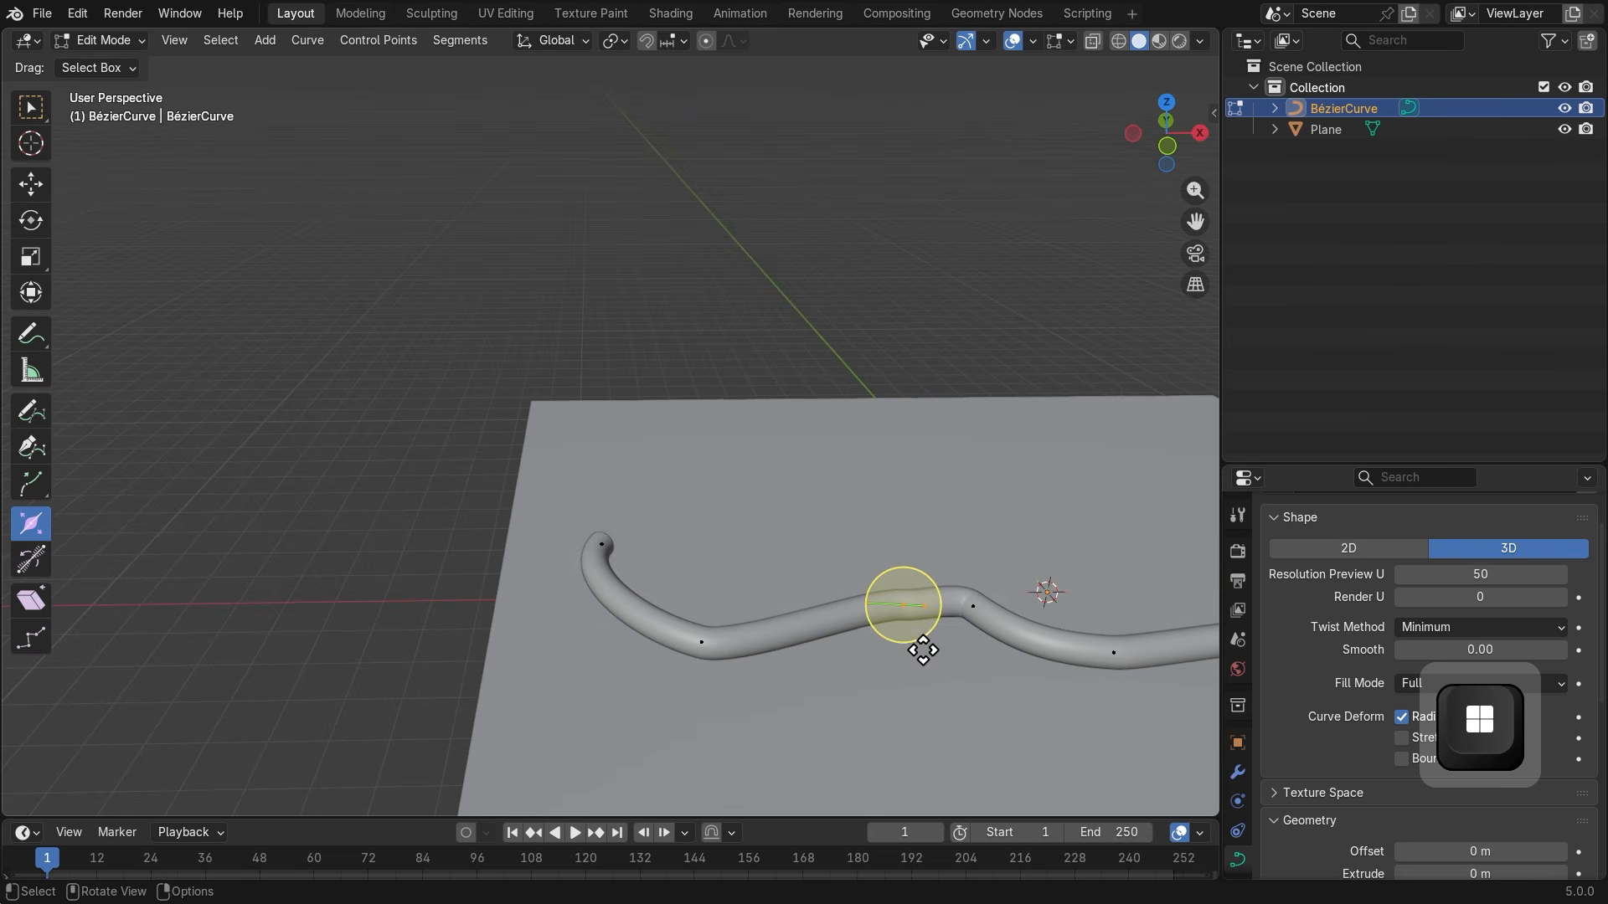
left_click_drag(546, 510, 689, 593)
middle_click_drag(706, 603, 657, 692)
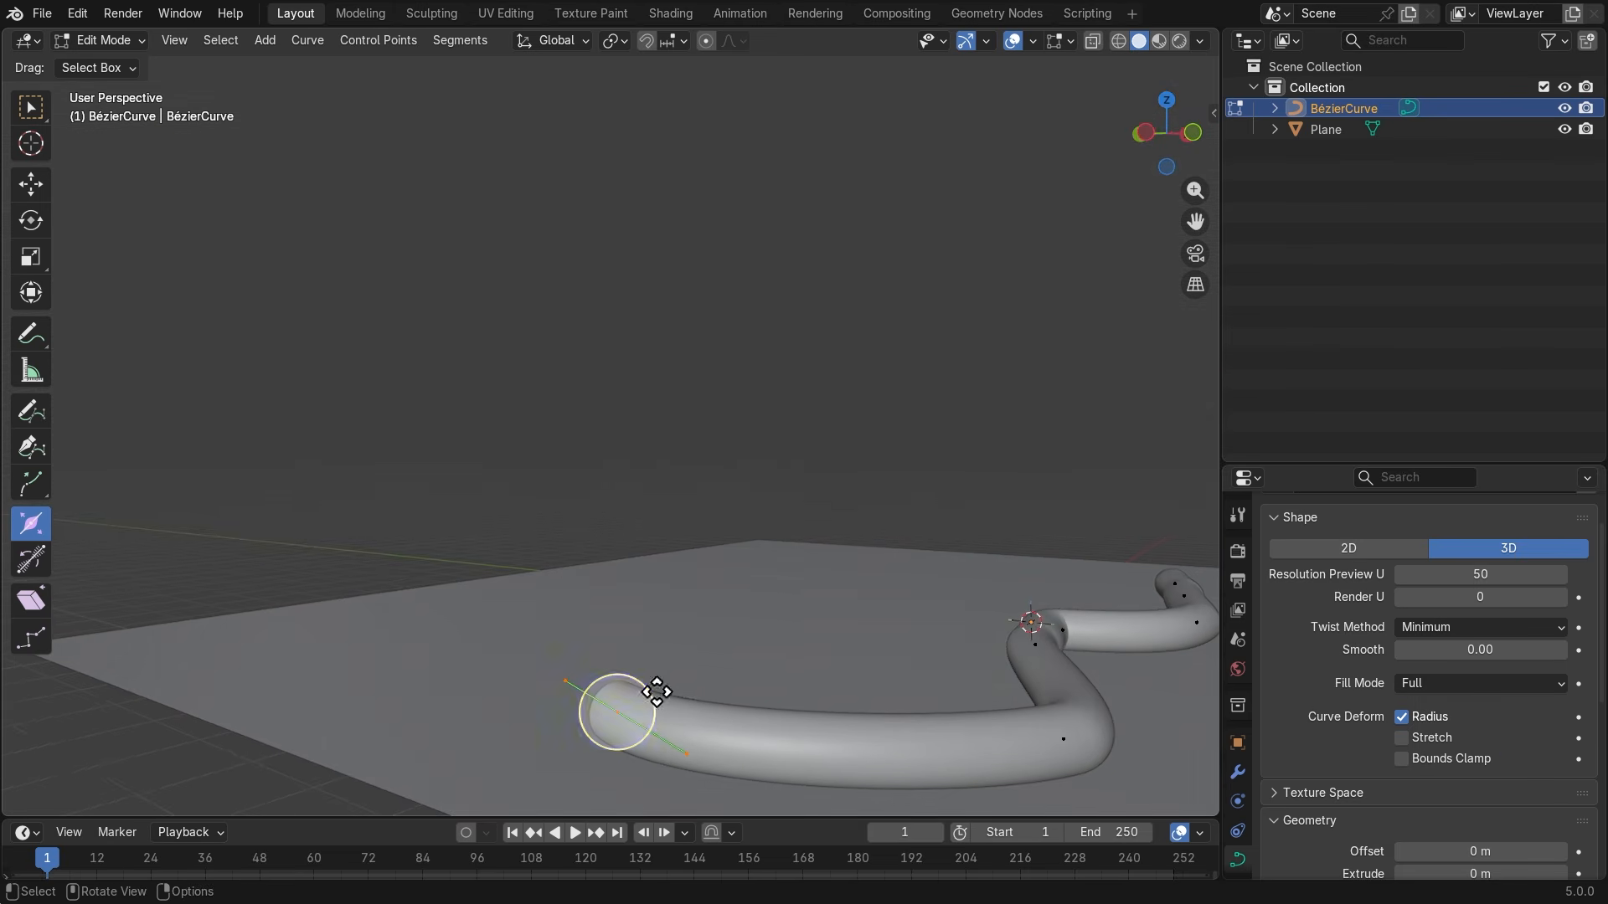
left_click_drag(633, 685, 640, 670)
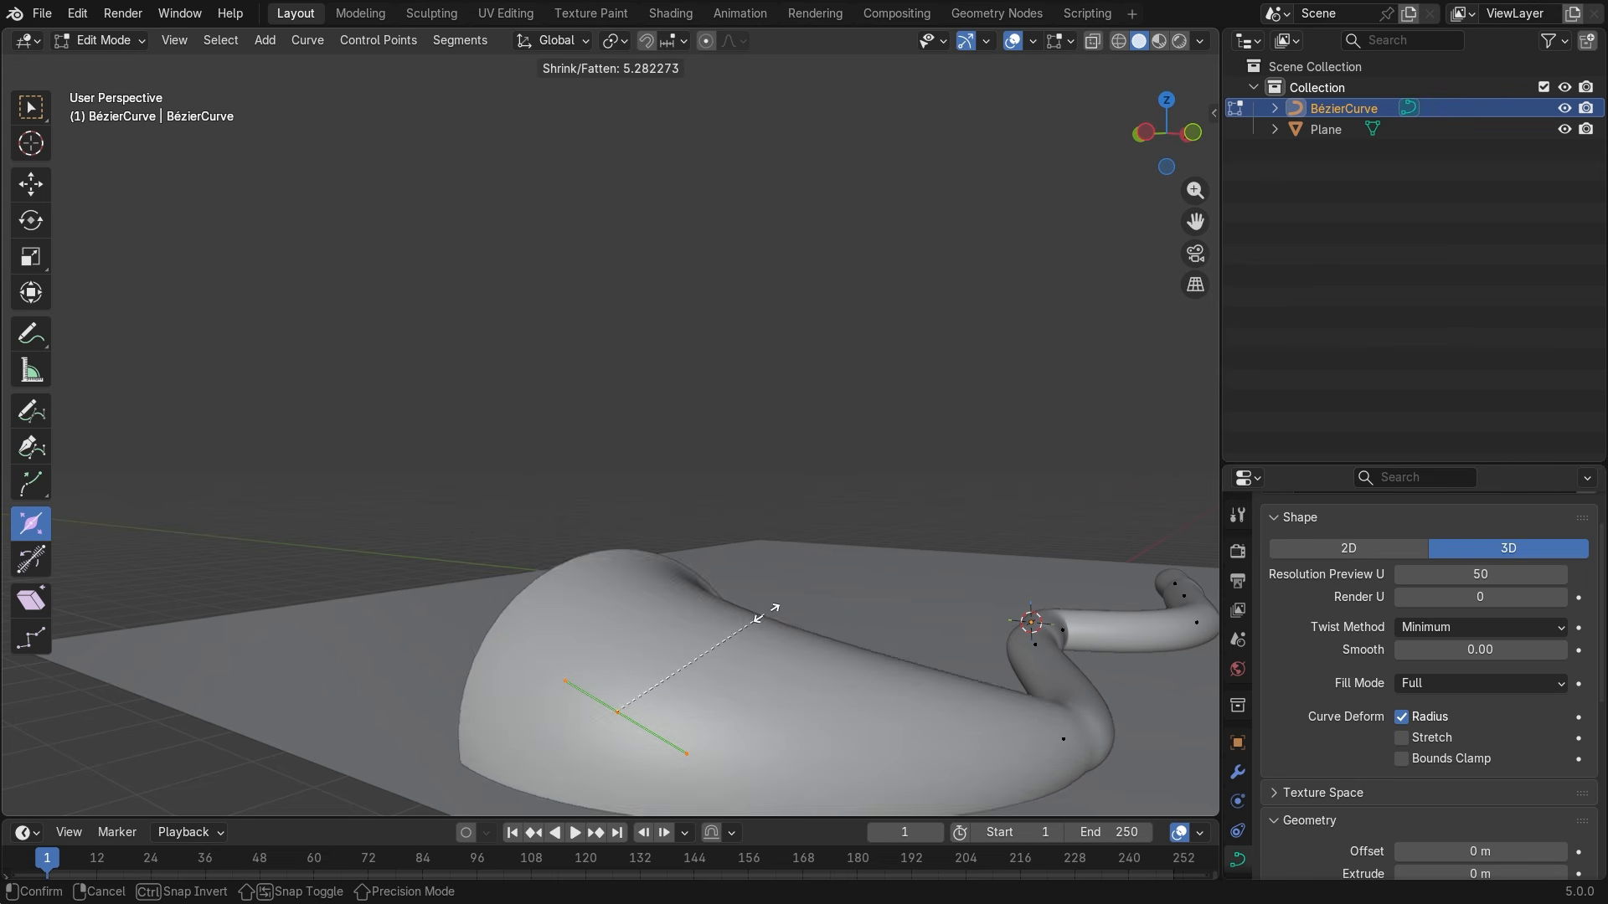
left_click(620, 712)
key("ctrl+z")
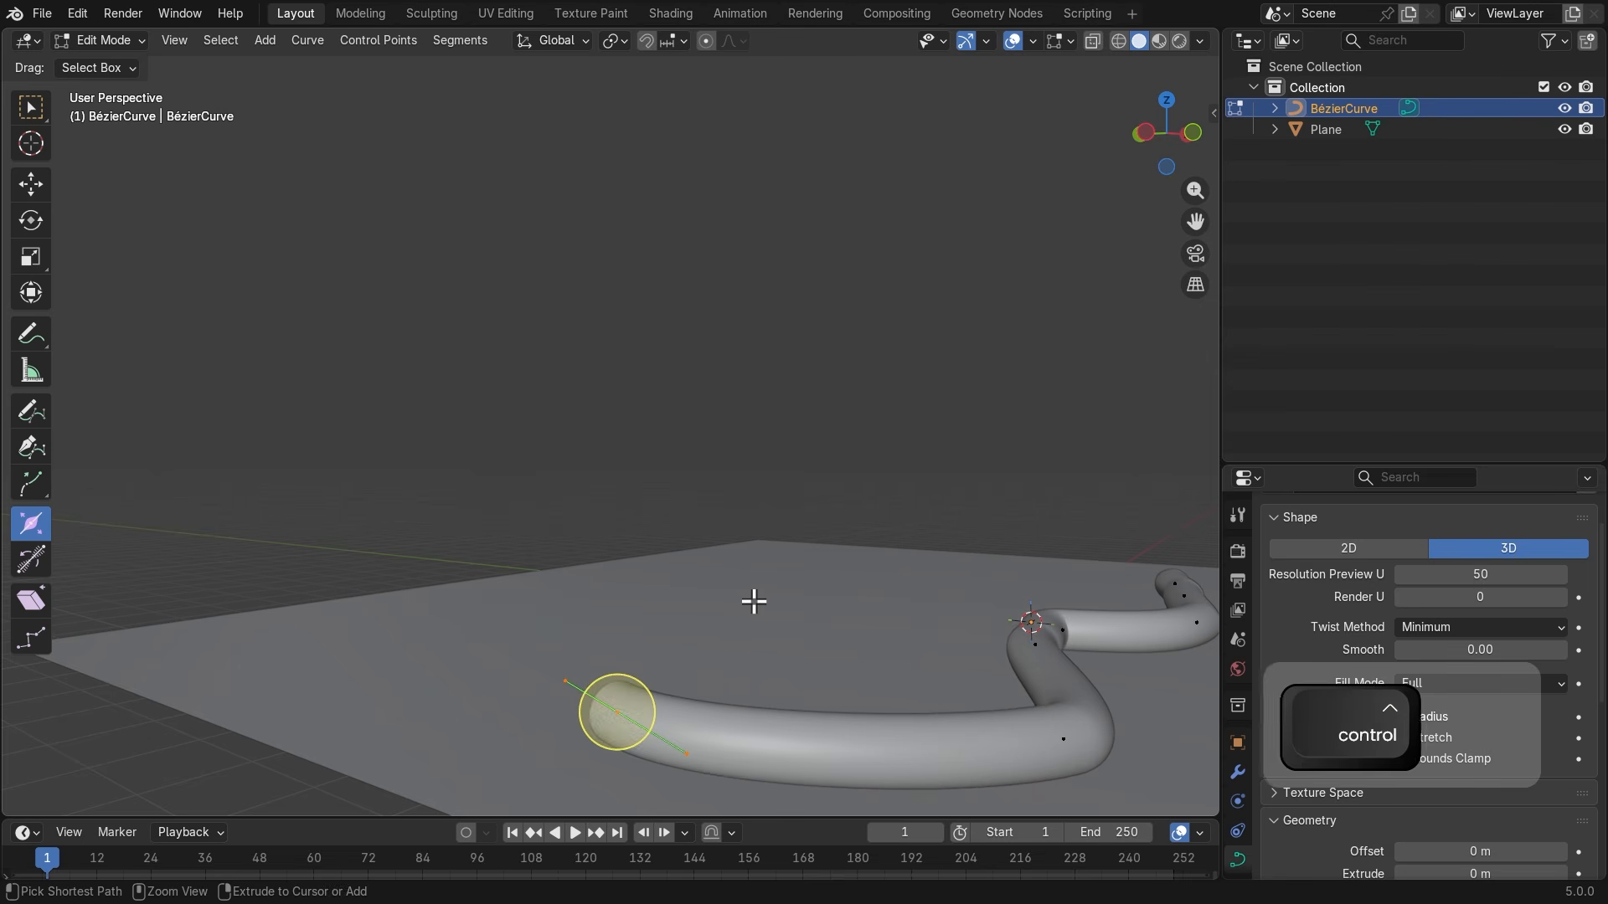
Change the radius of the second control point from the curve's starting end with the Radius tool, and undo each change.
middle_click_drag(855, 661, 737, 662)
left_click_drag(668, 616, 774, 683)
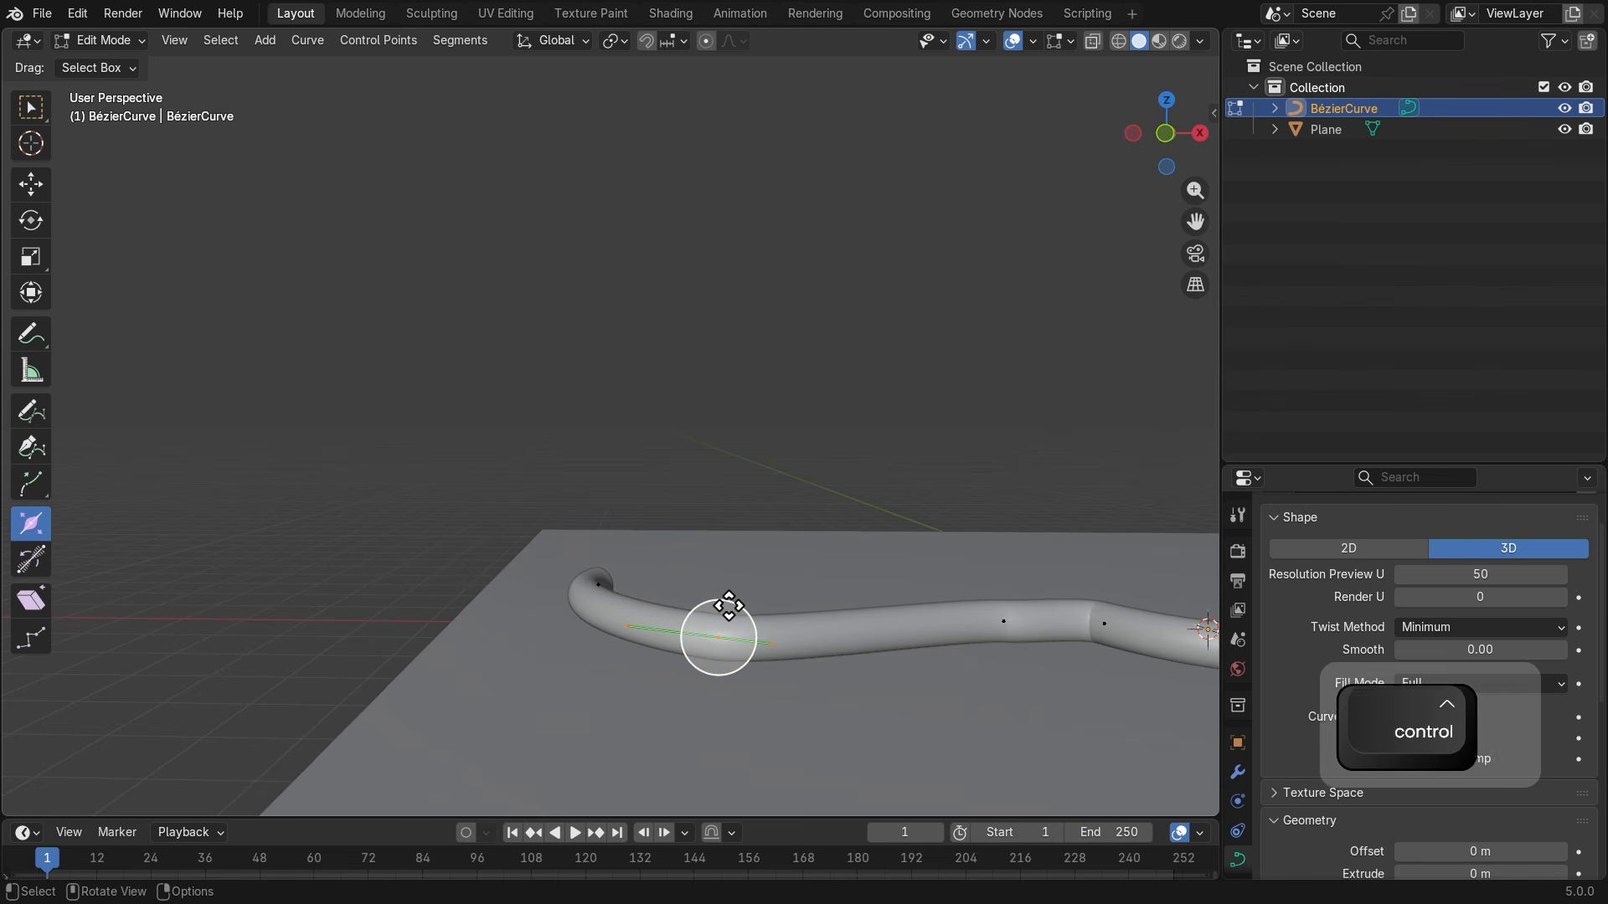
left_click_drag(730, 604, 732, 693)
middle_click_drag(732, 693, 734, 771)
key("ctrl+z")
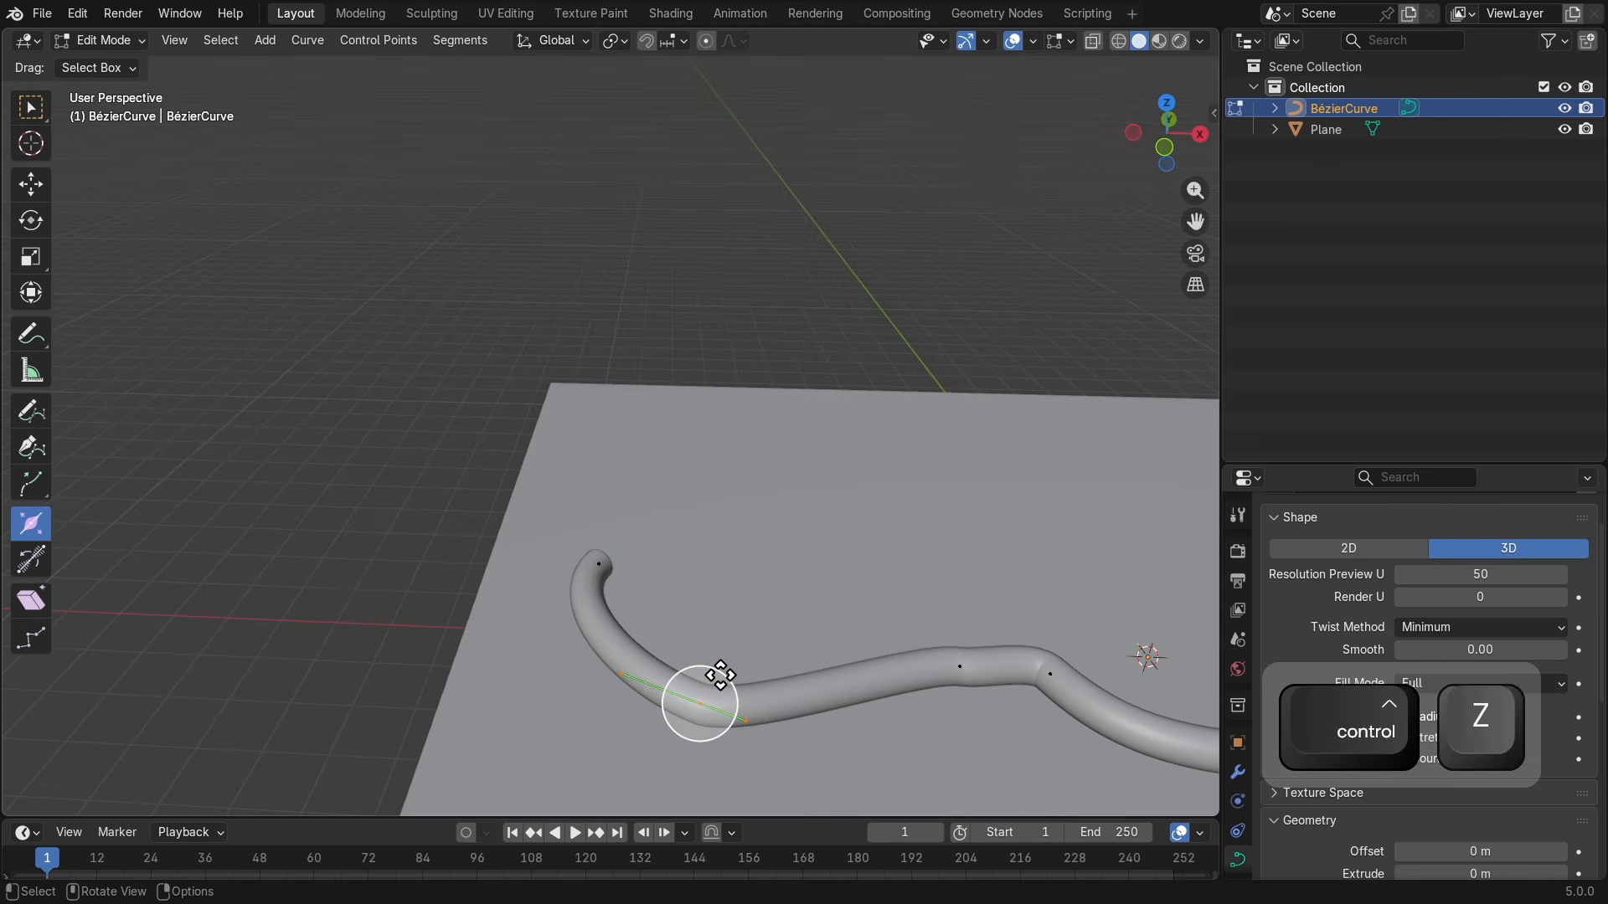
left_click_drag(716, 673, 697, 692)
key("ctrl+z")
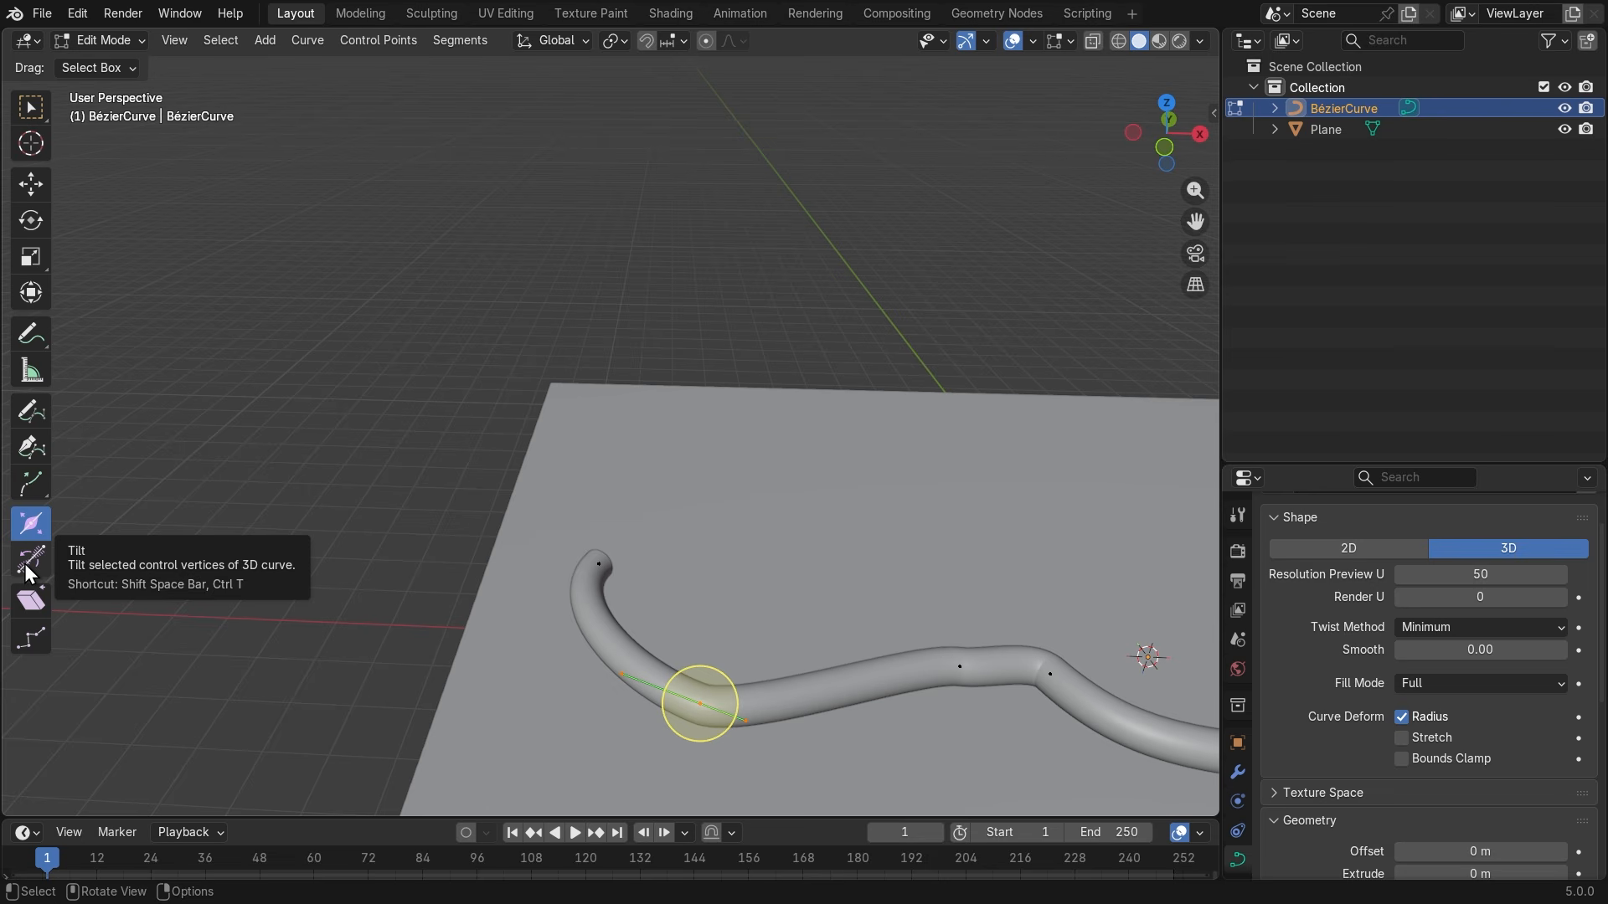
Activate the Shear and Tilt tools in turn, ending with the Randomize tool.
key("super+plus")
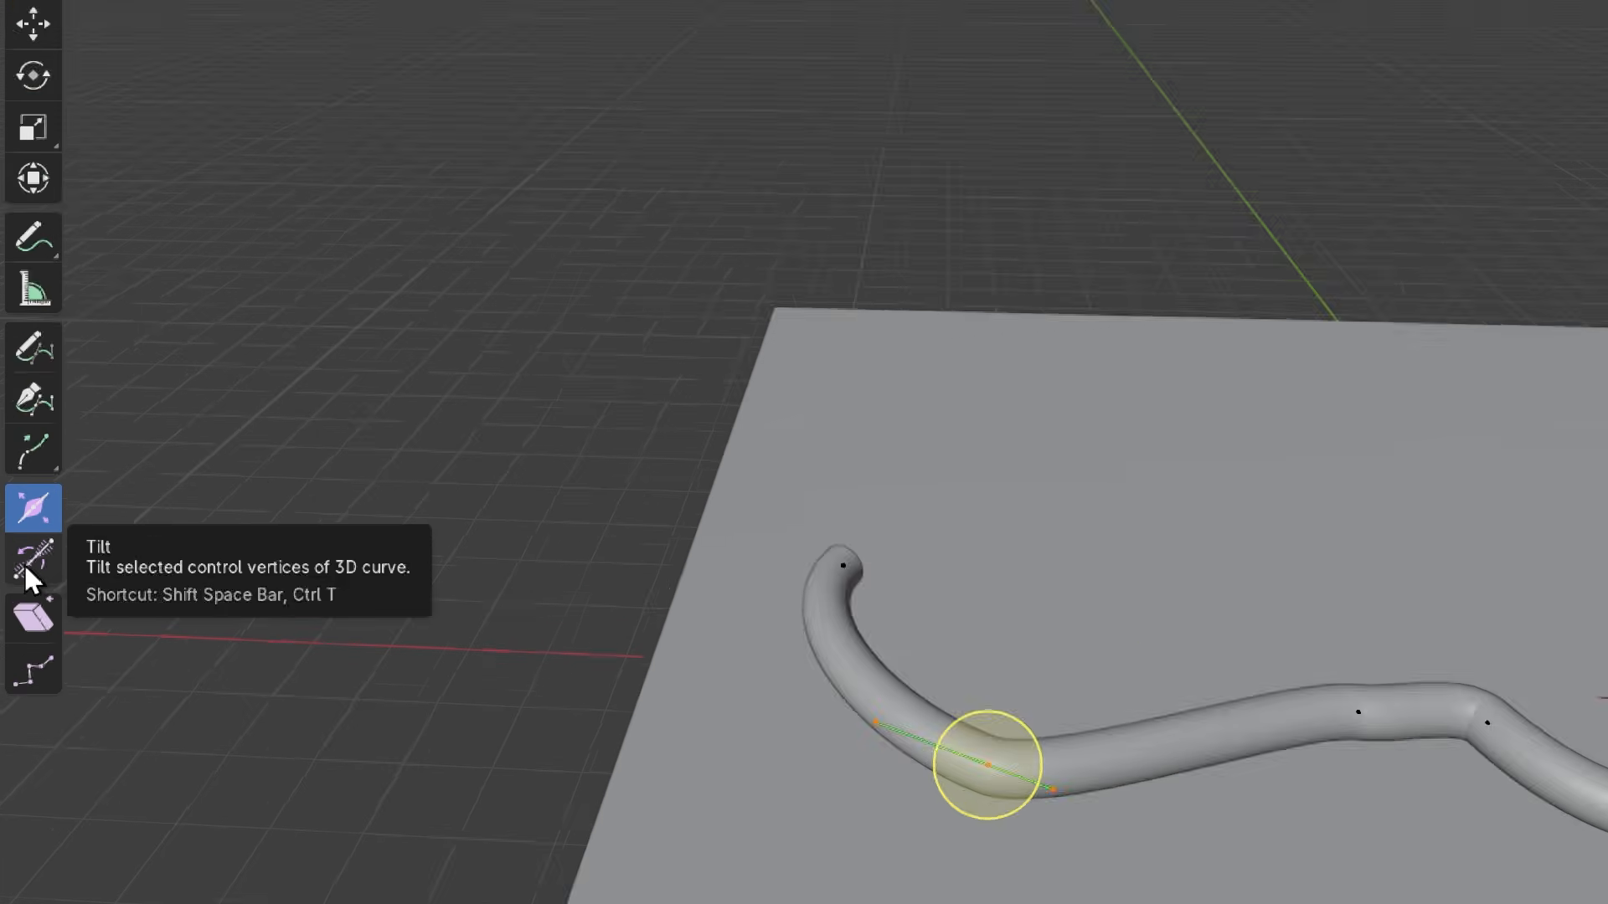
left_click(28, 635)
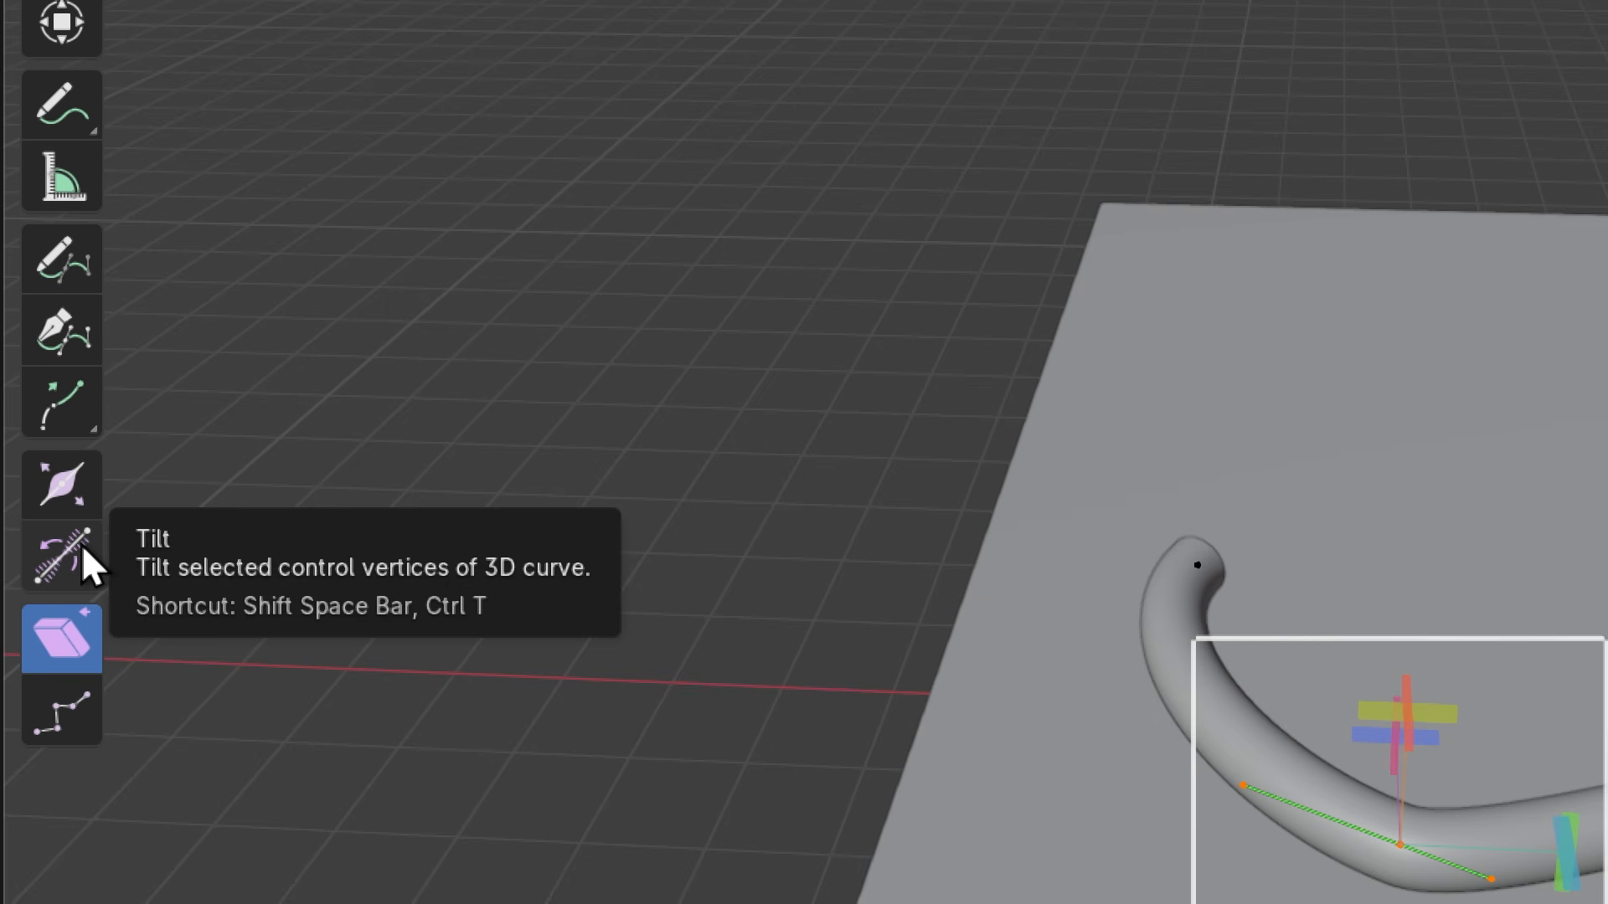
left_click(82, 544)
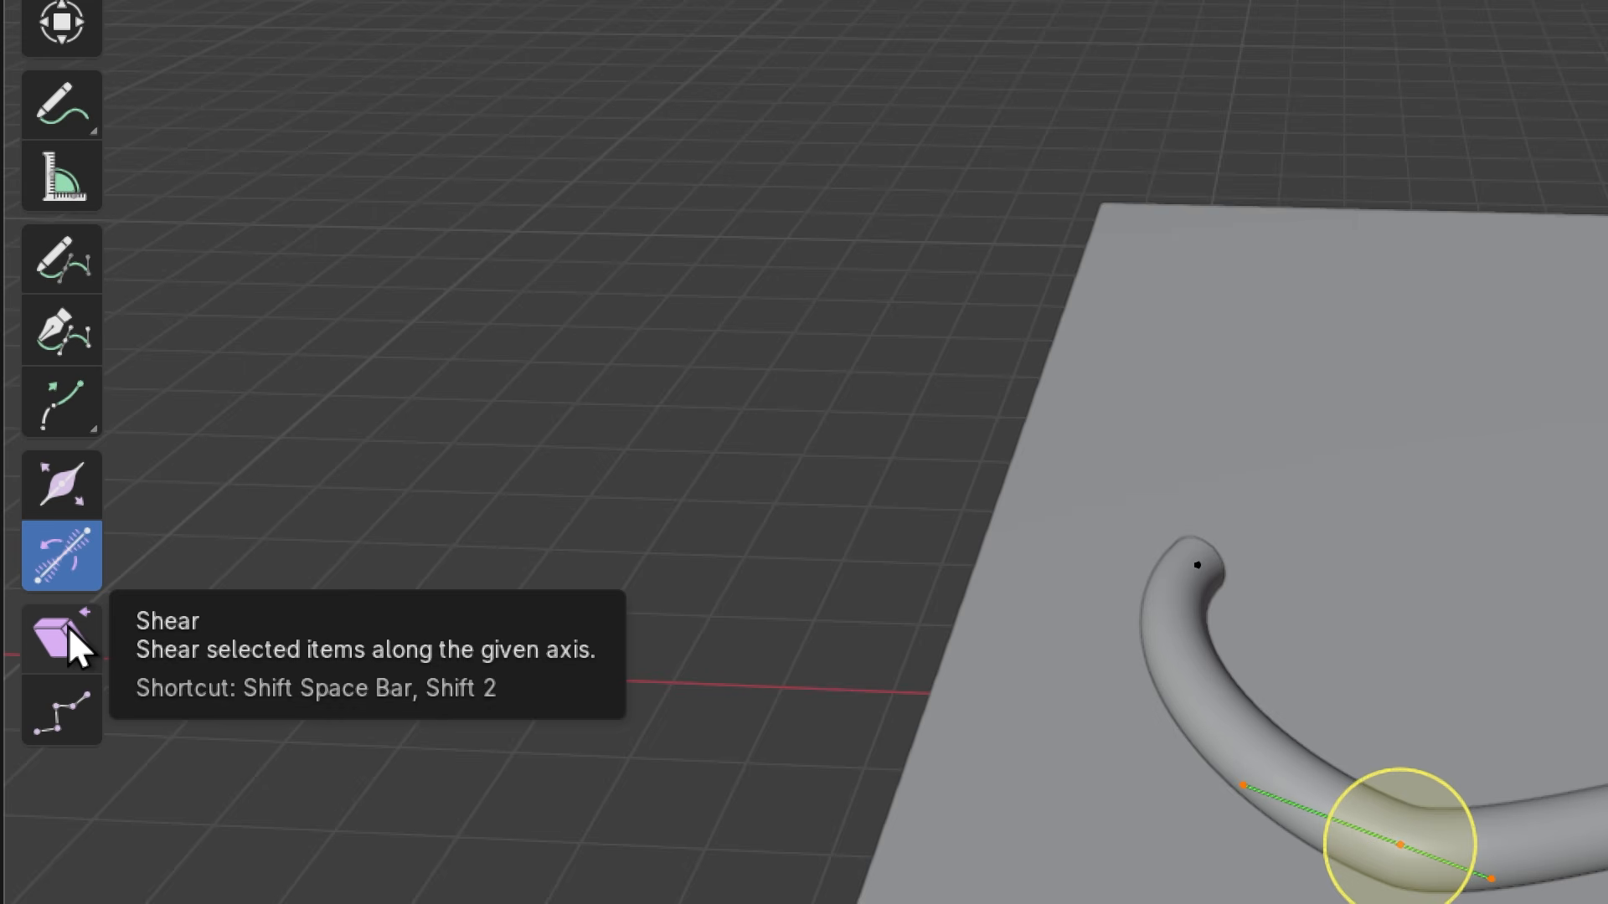
left_click(62, 712)
Randomize the two control points at the curve's starting end with the Randomize tool, and undo it.
middle_click_drag(728, 637, 653, 614)
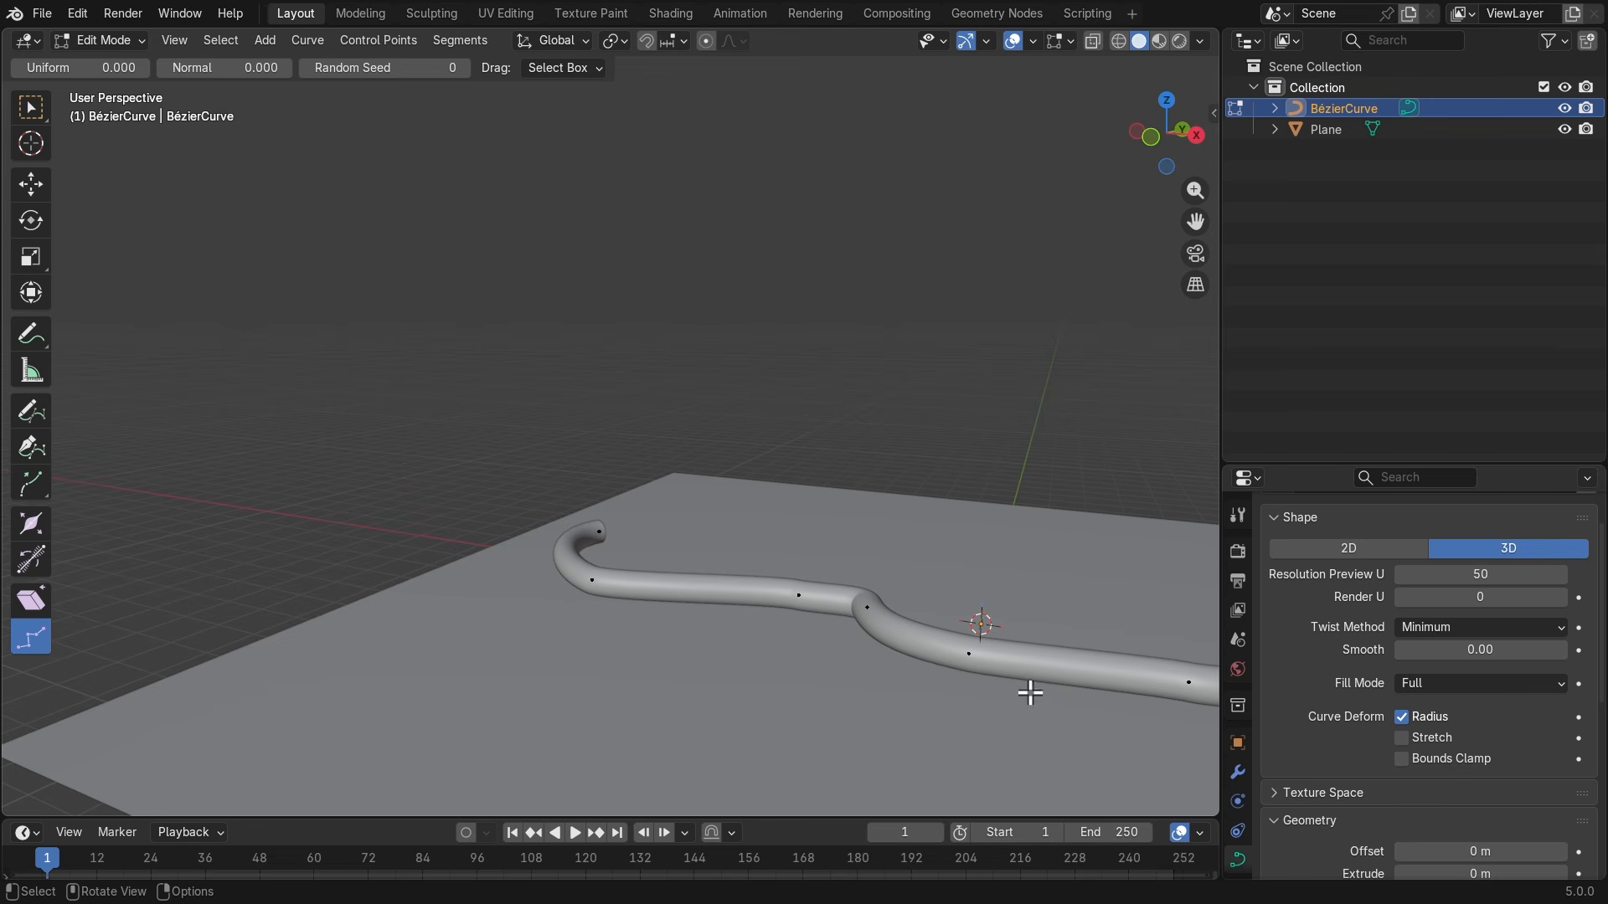
middle_click_drag(918, 701, 1081, 727)
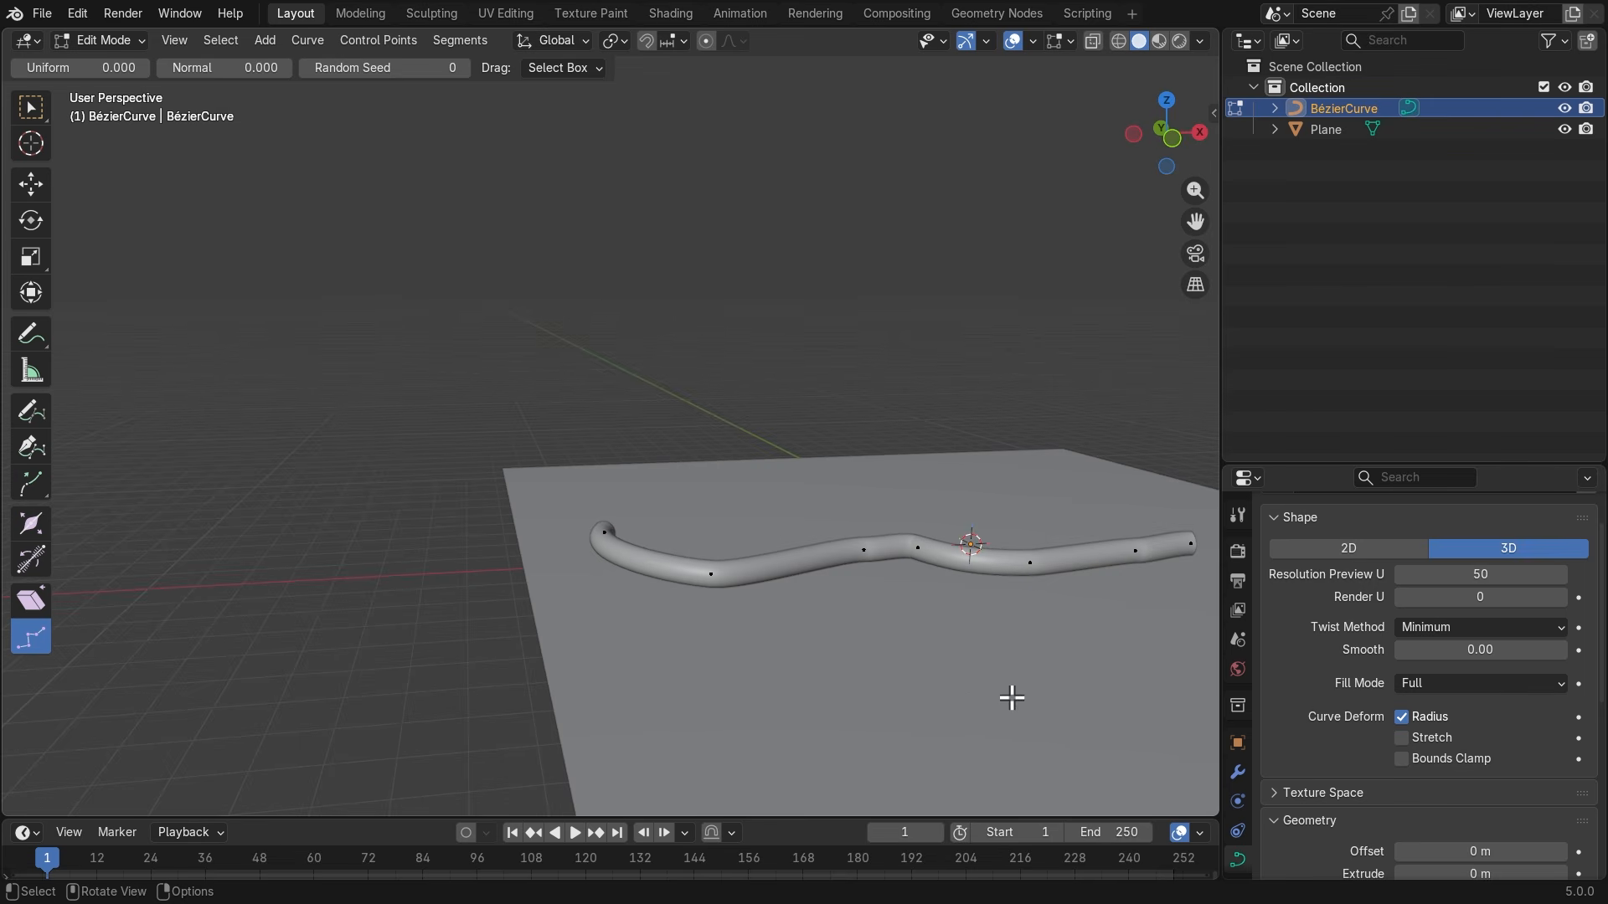
middle_click_drag(1002, 690, 841, 702, "shift")
middle_click_drag(689, 684, 725, 680)
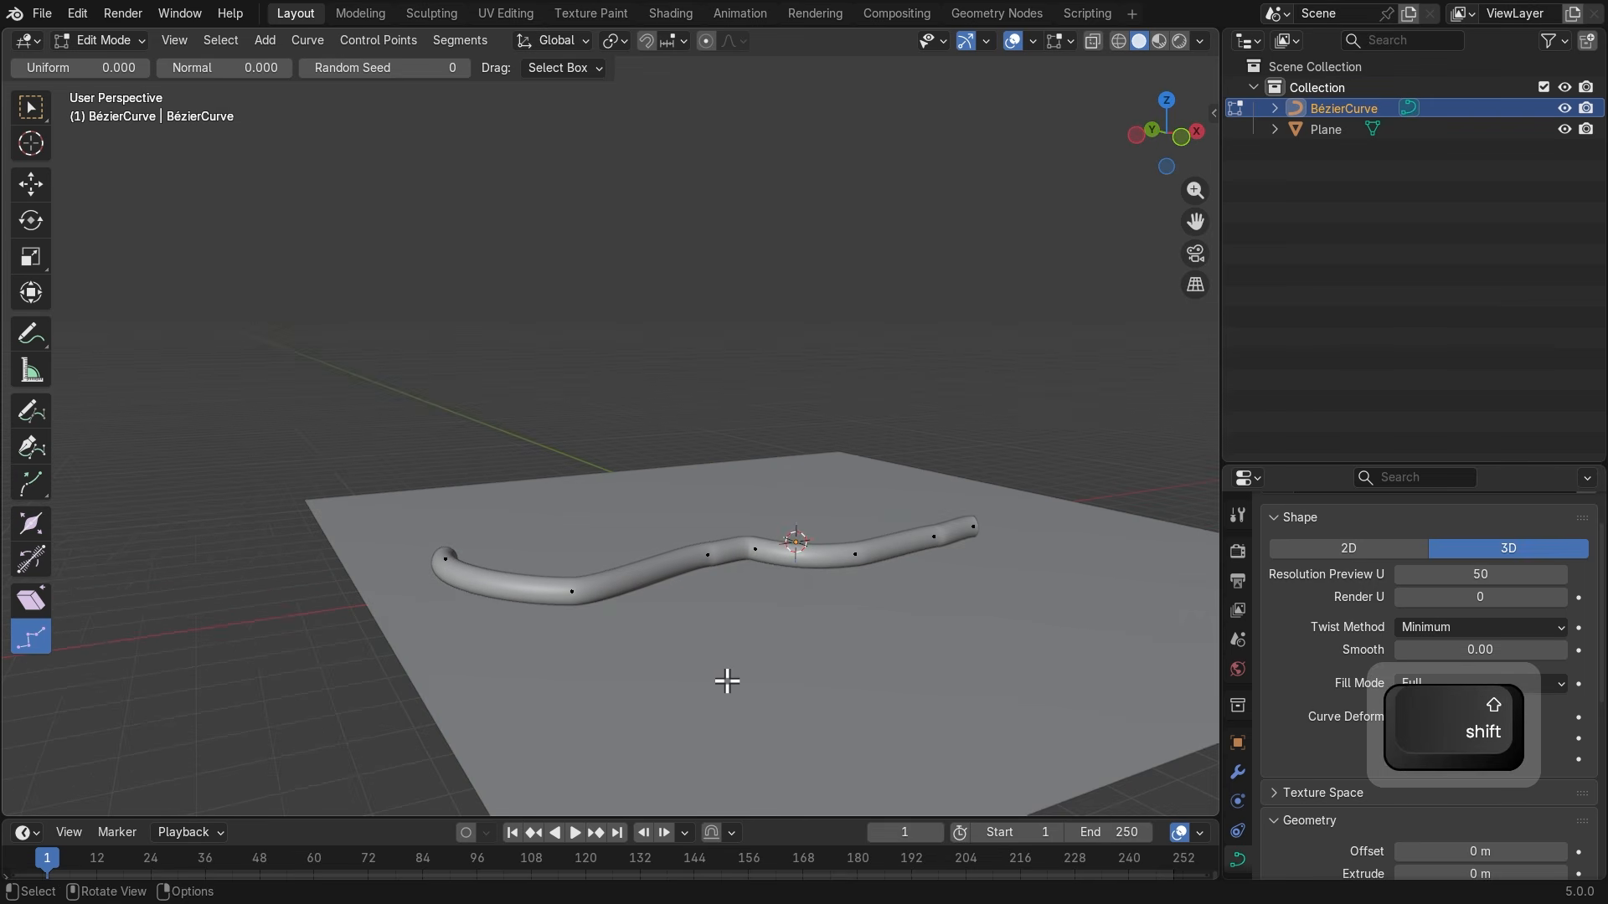
scroll(723, 681, "up", 2)
left_click_drag(298, 567, 596, 737)
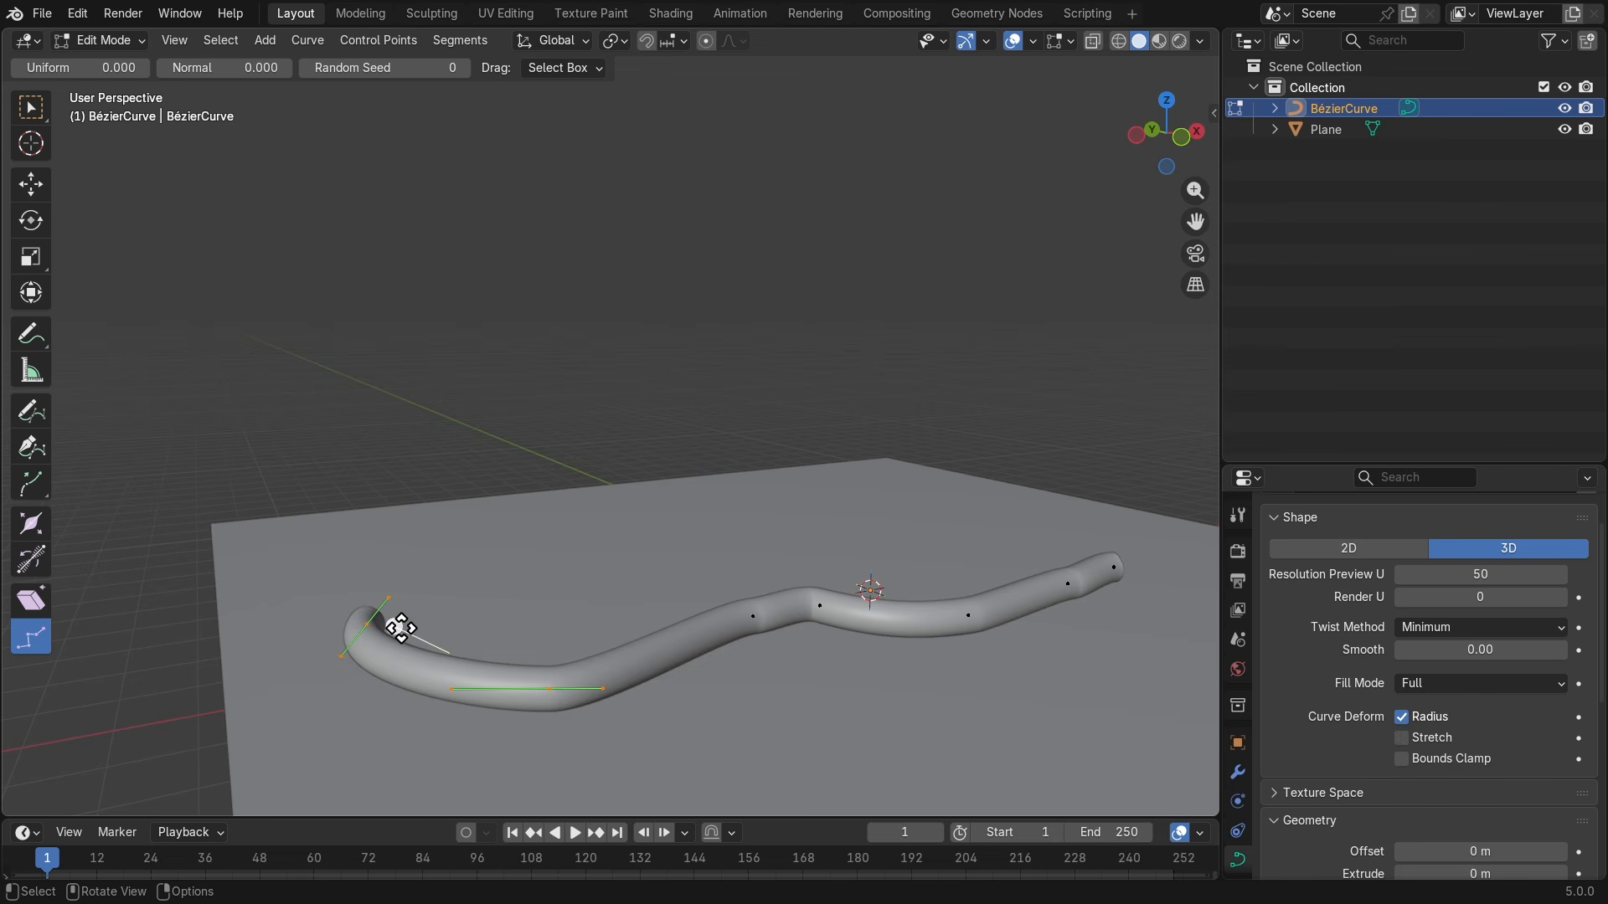
mouse_move(400, 628)
left_mouse_down()
mouse_move(414, 613)
mouse_move(391, 628)
left_mouse_up()
key("ctrl+z")
Select all of the curve's control points, randomize them together, and undo the randomization.
left_click_drag(316, 549, 1169, 742)
mouse_move(710, 608)
left_mouse_down()
mouse_move(690, 607)
mouse_move(721, 593)
left_mouse_up()
key("ctrl+z")
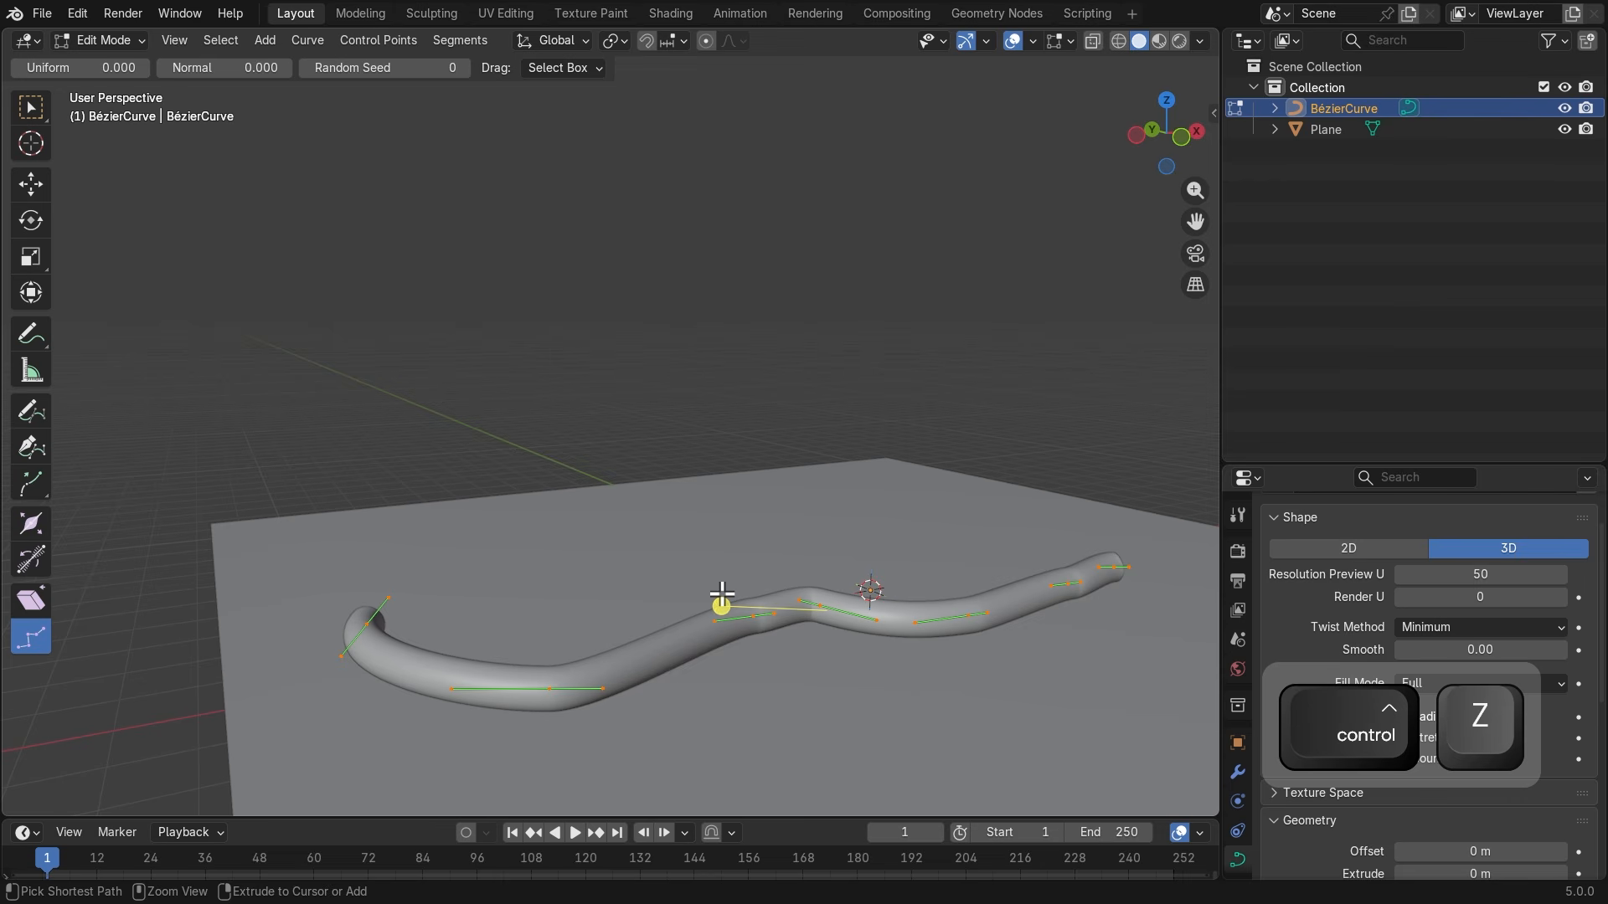
Try the Shear and Tilt tools on all of the curve's control points.
left_click(31, 601)
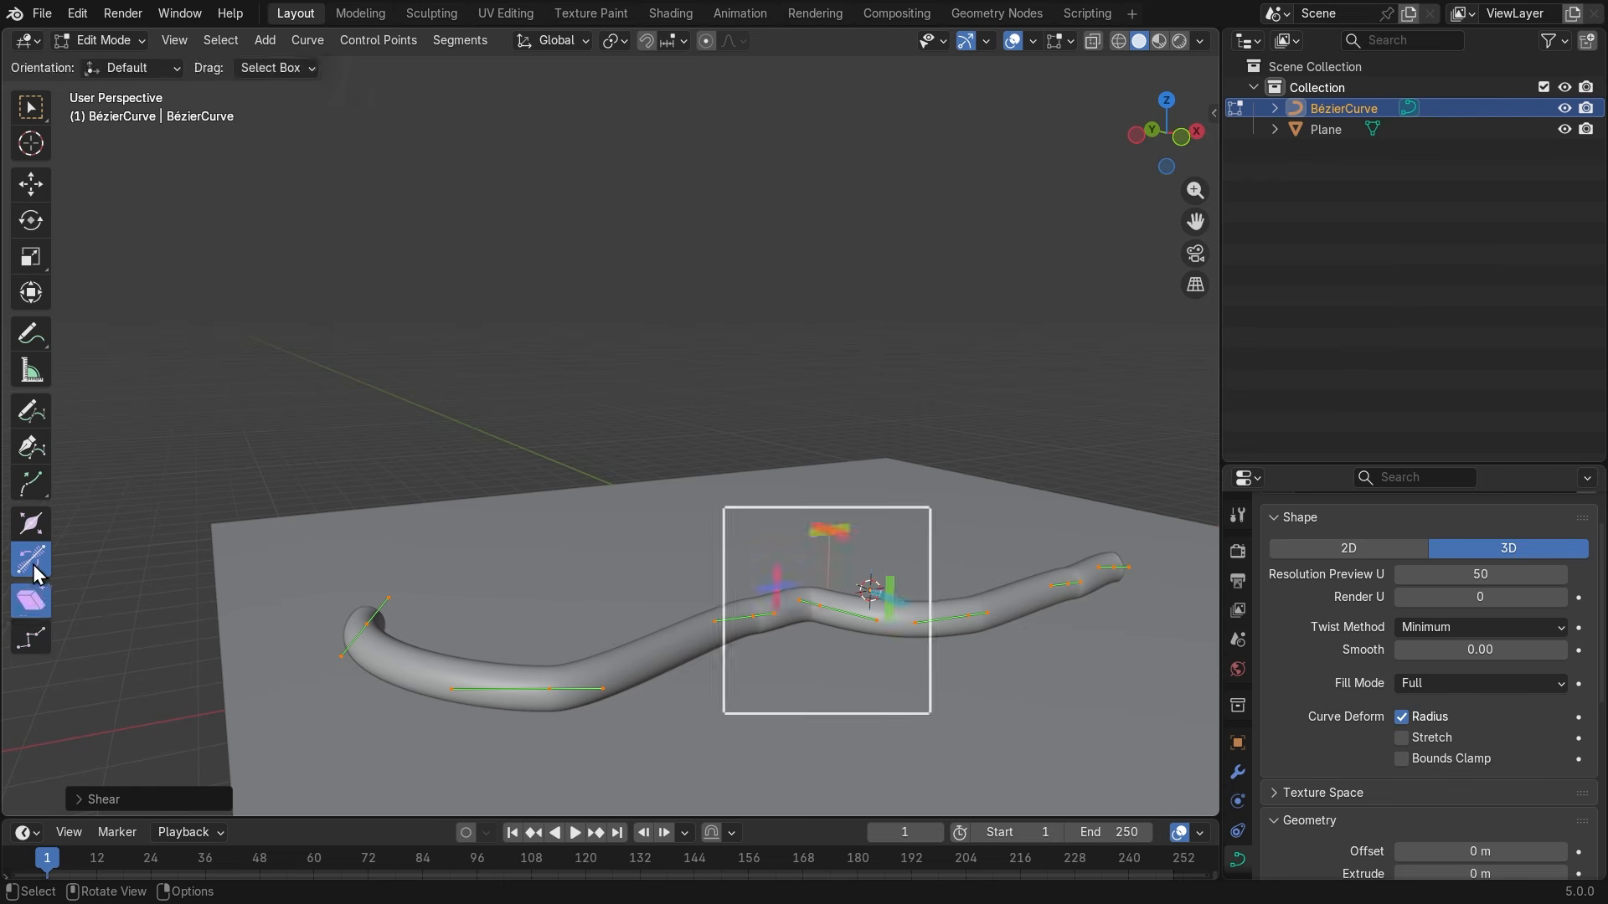
left_click(33, 563)
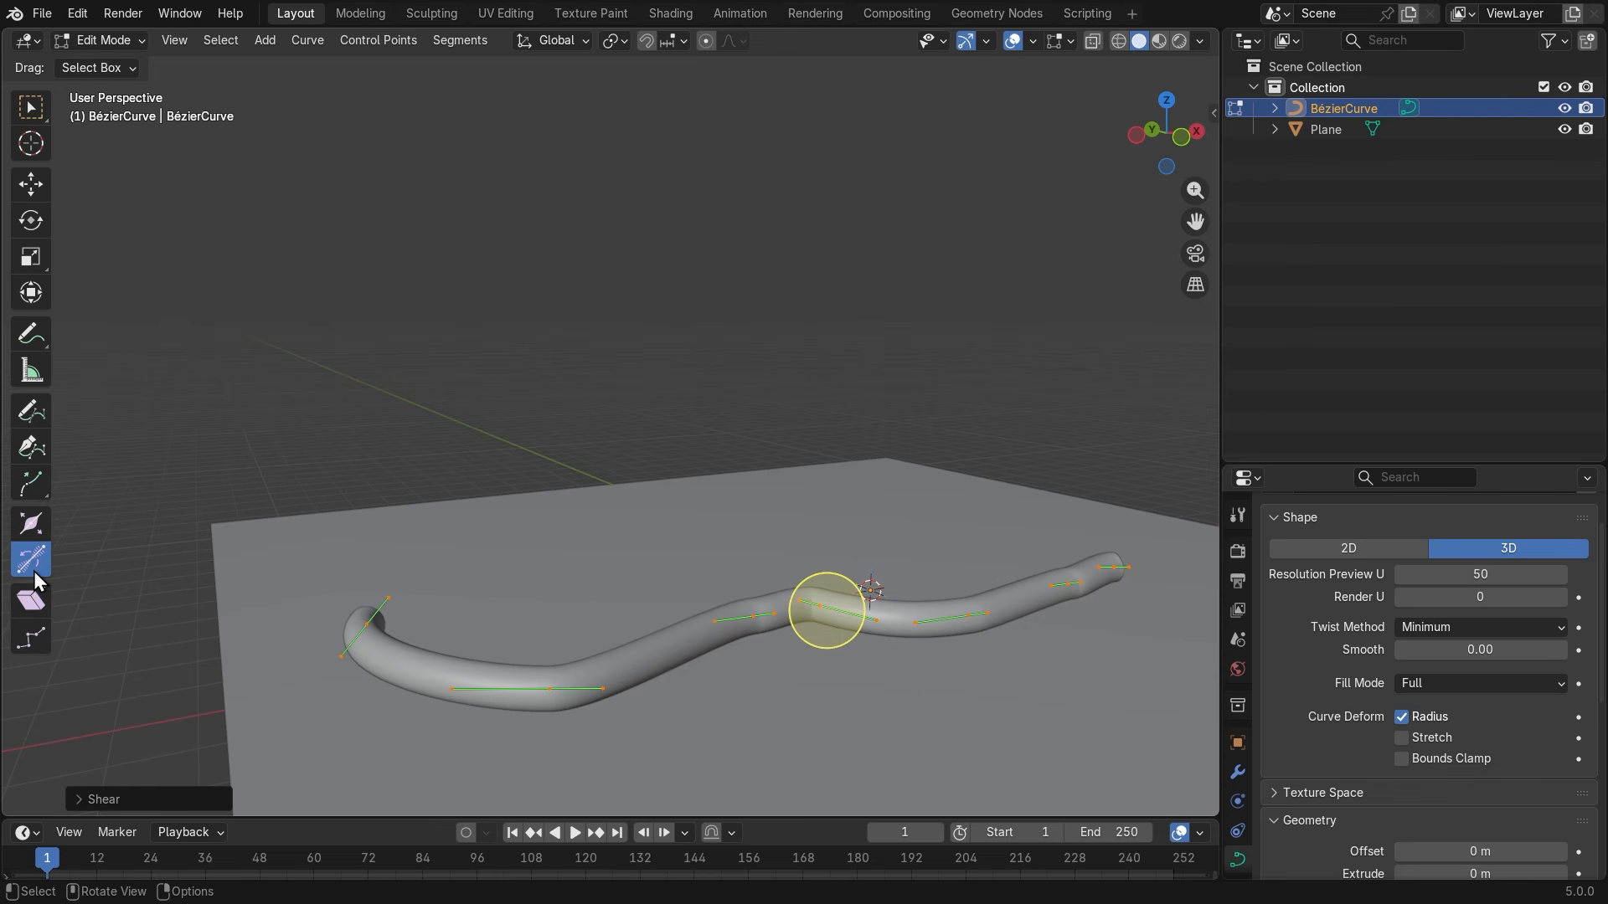
left_click_drag(842, 584, 825, 576)
middle_click_drag(639, 726, 404, 682)
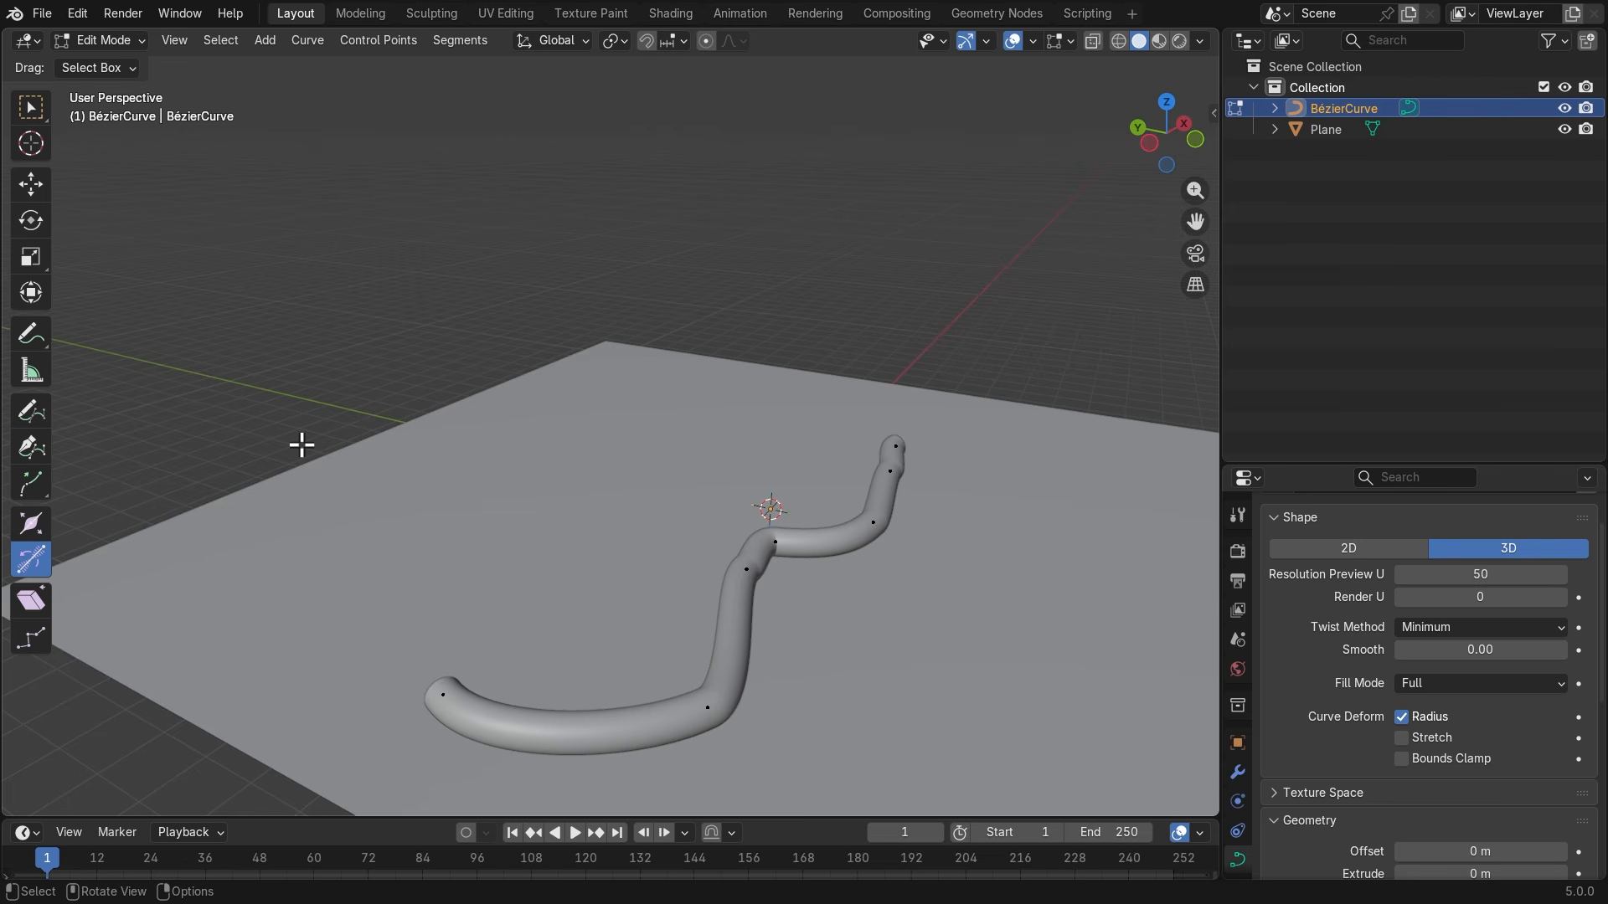
middle_click_drag(302, 445, 672, 700)
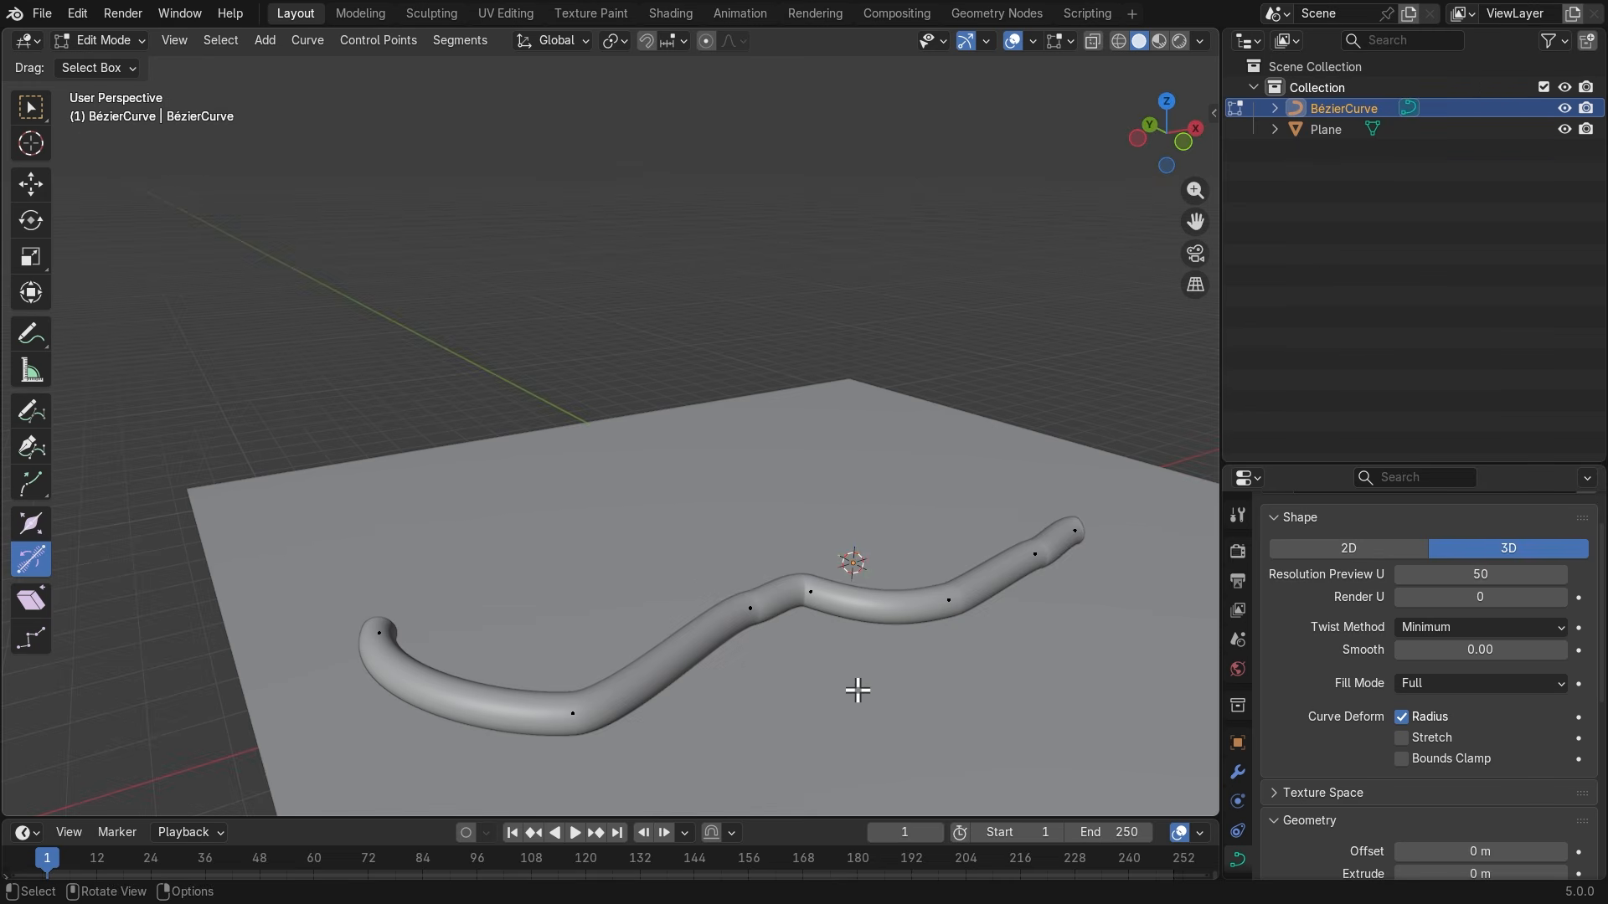
Select all of the curve's control points and delete them.
key("a")
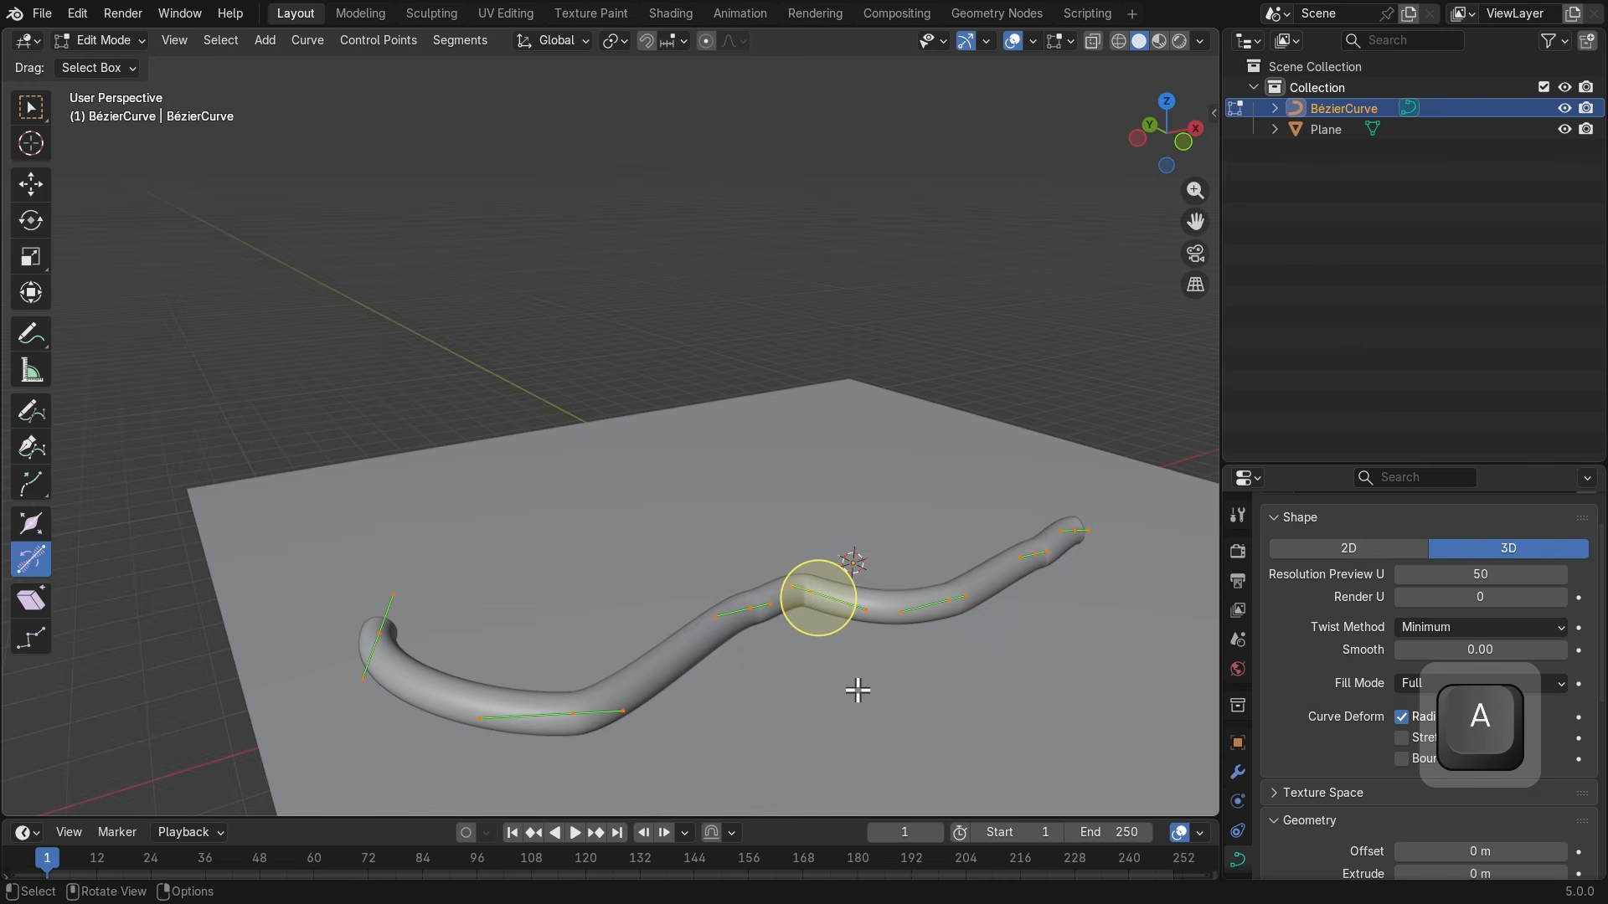
key("Delete")
left_click(857, 692)
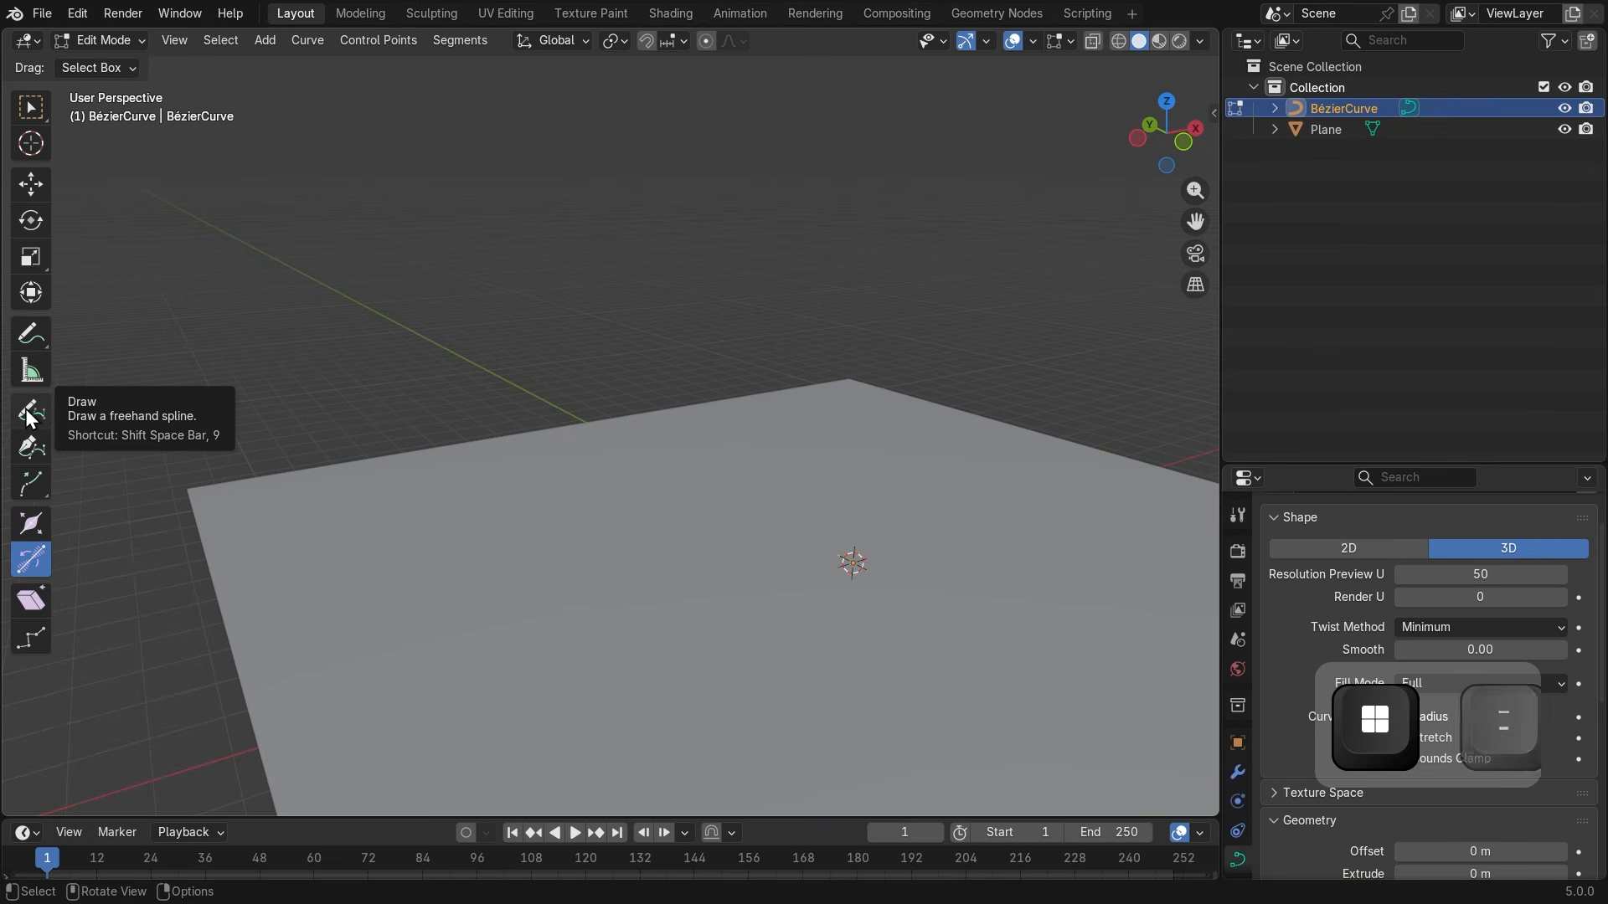
Draw a new freehand Bézier curve across the plane's surface with the Draw tool.
left_click(31, 414)
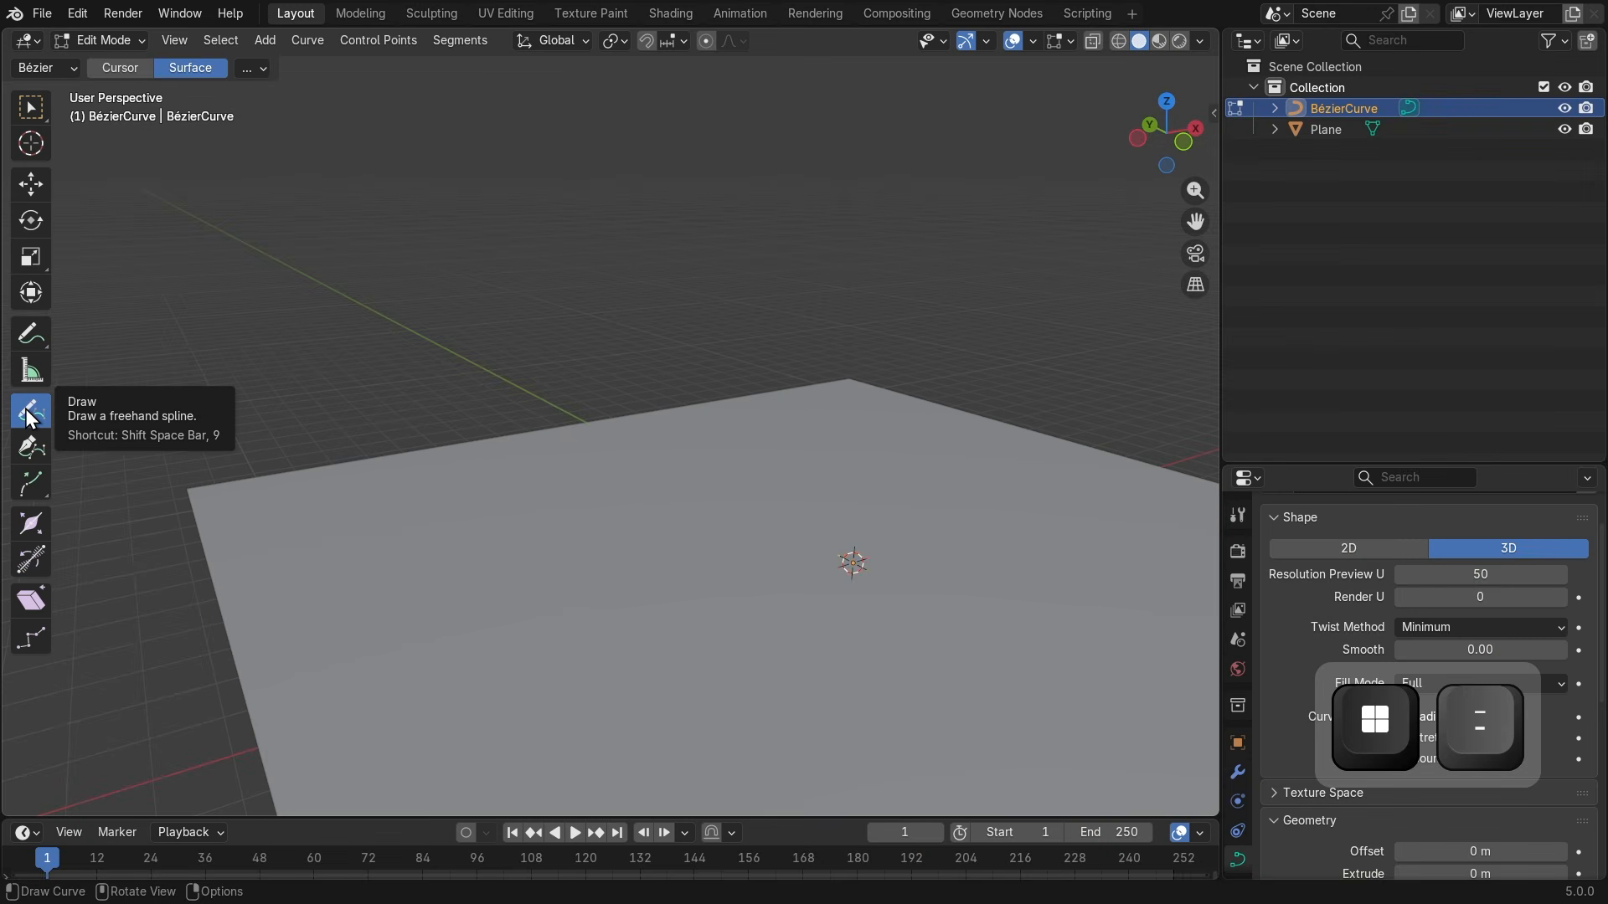
middle_click_drag(686, 638, 469, 577)
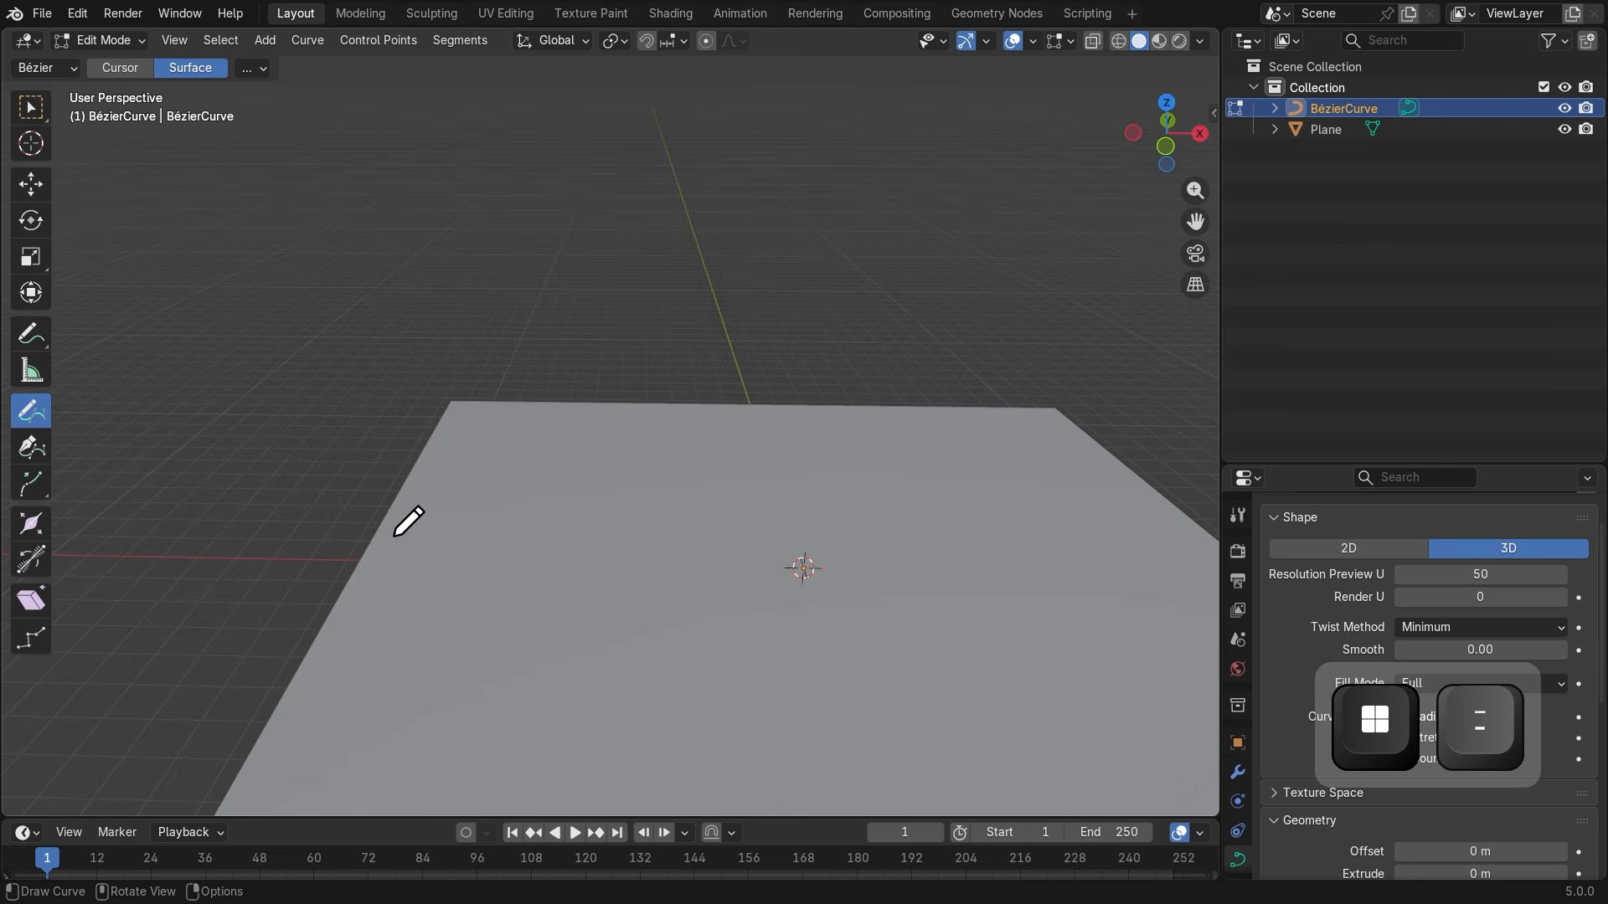
mouse_move(395, 534)
left_mouse_down()
mouse_move(595, 610)
mouse_move(1143, 586)
left_mouse_up()
mouse_move(668, 670)
middle_mouse_down()
mouse_move(897, 642)
mouse_move(658, 649)
middle_mouse_up()
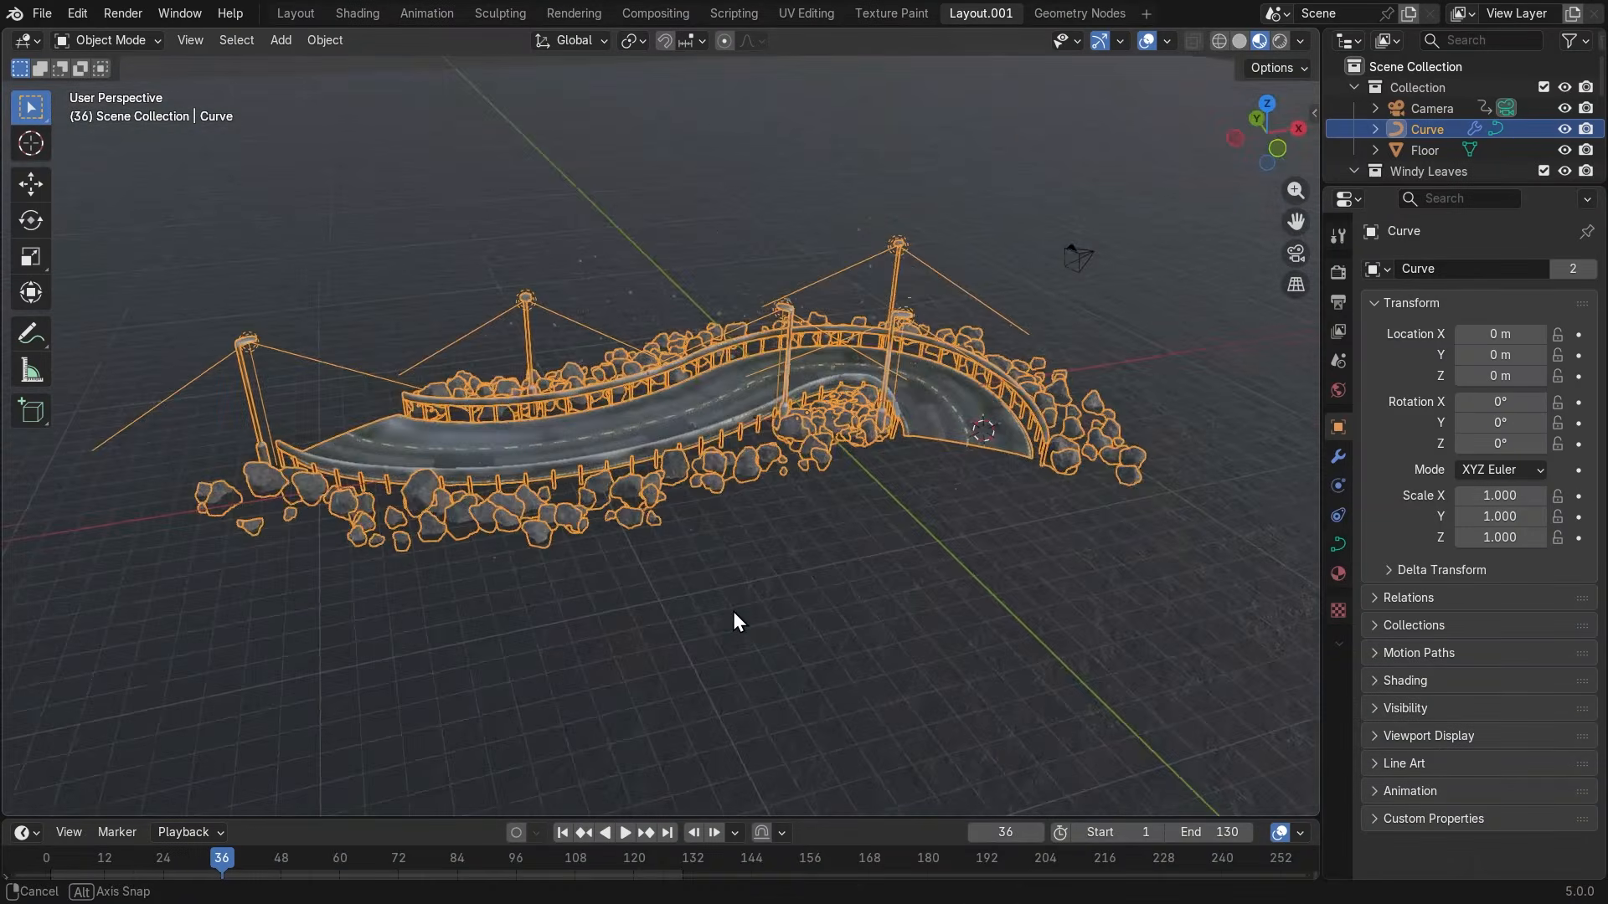
In the finished road scene, enlarge the Outliner and collapse the Windy Leaves and Instanced Objects collections.
middle_click_drag(733, 613, 764, 642)
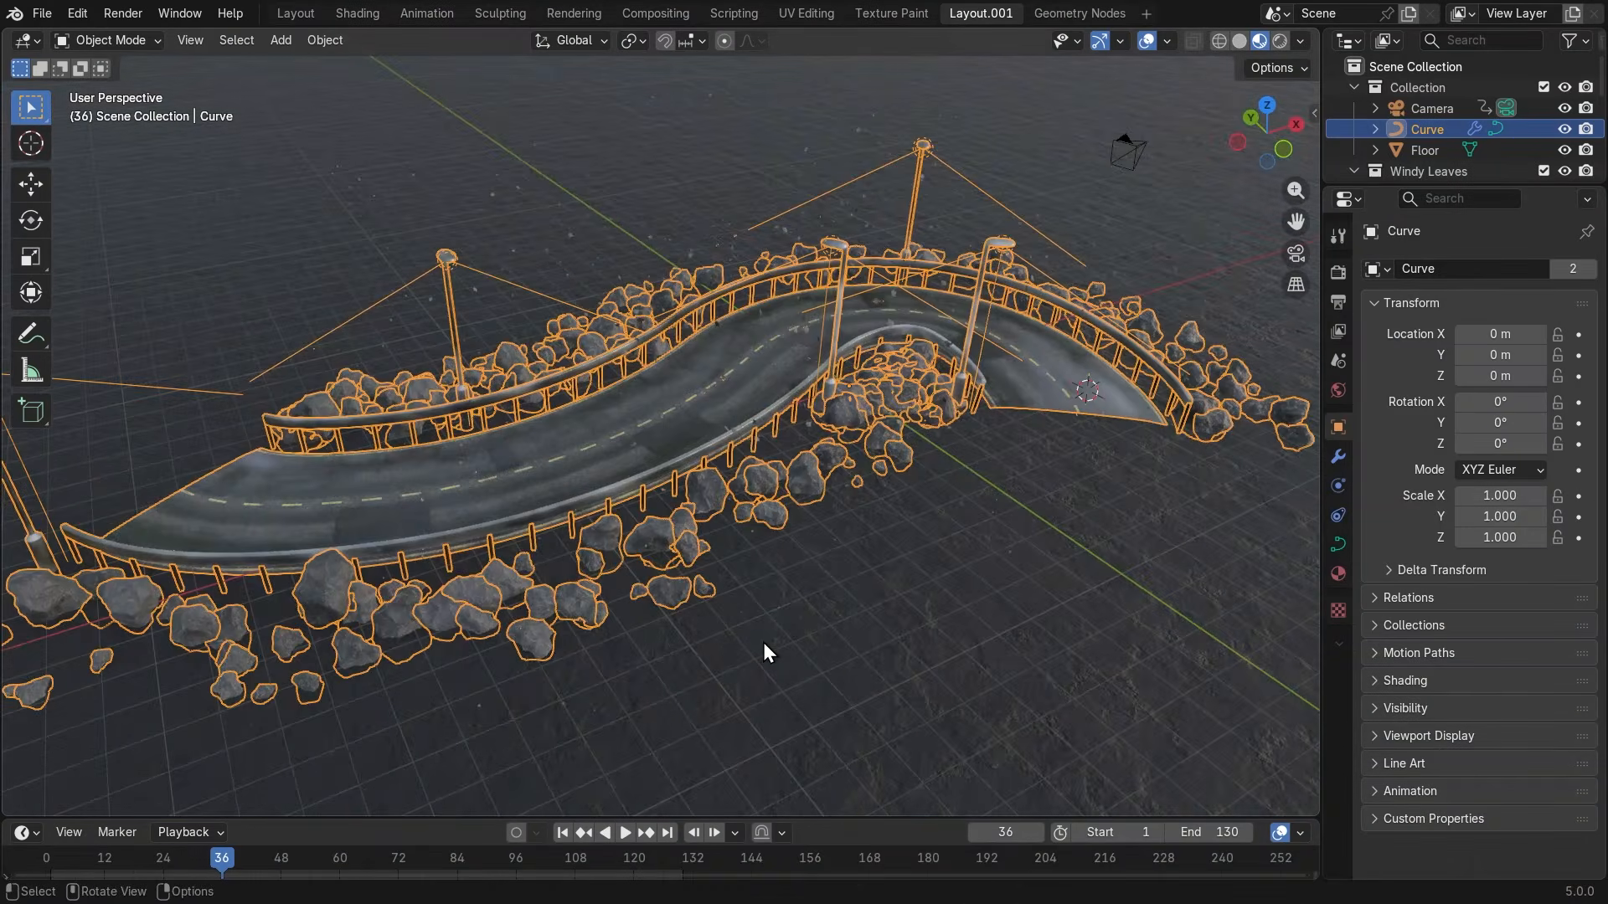
left_click(808, 634)
middle_click_drag(863, 586, 265, 605)
left_click(704, 445)
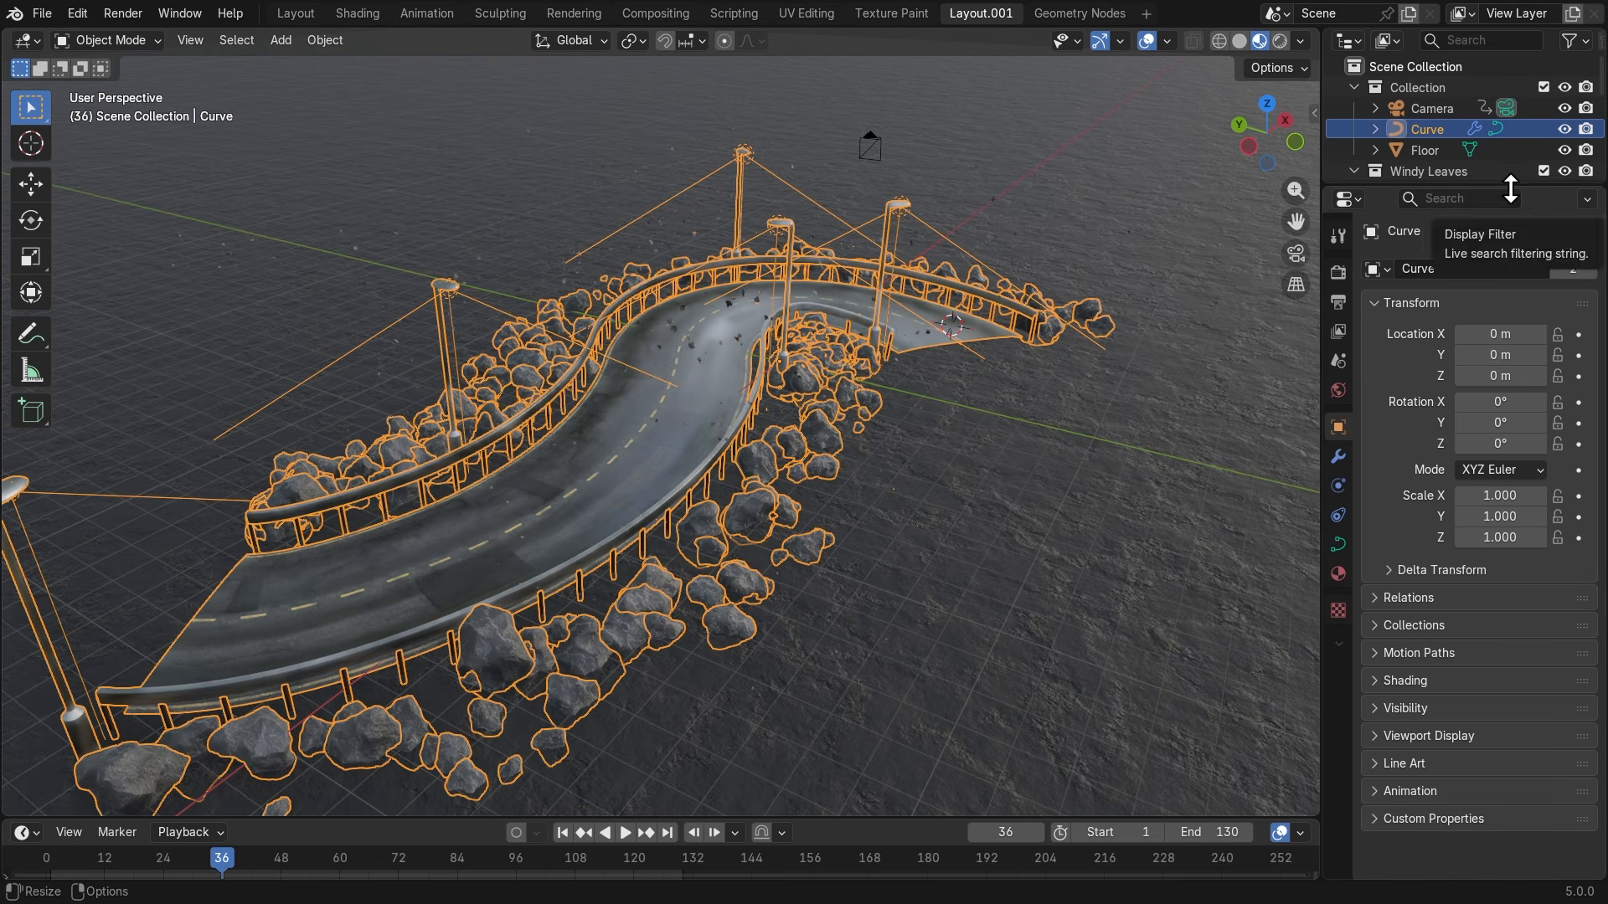
left_click_drag(1501, 186, 1476, 450)
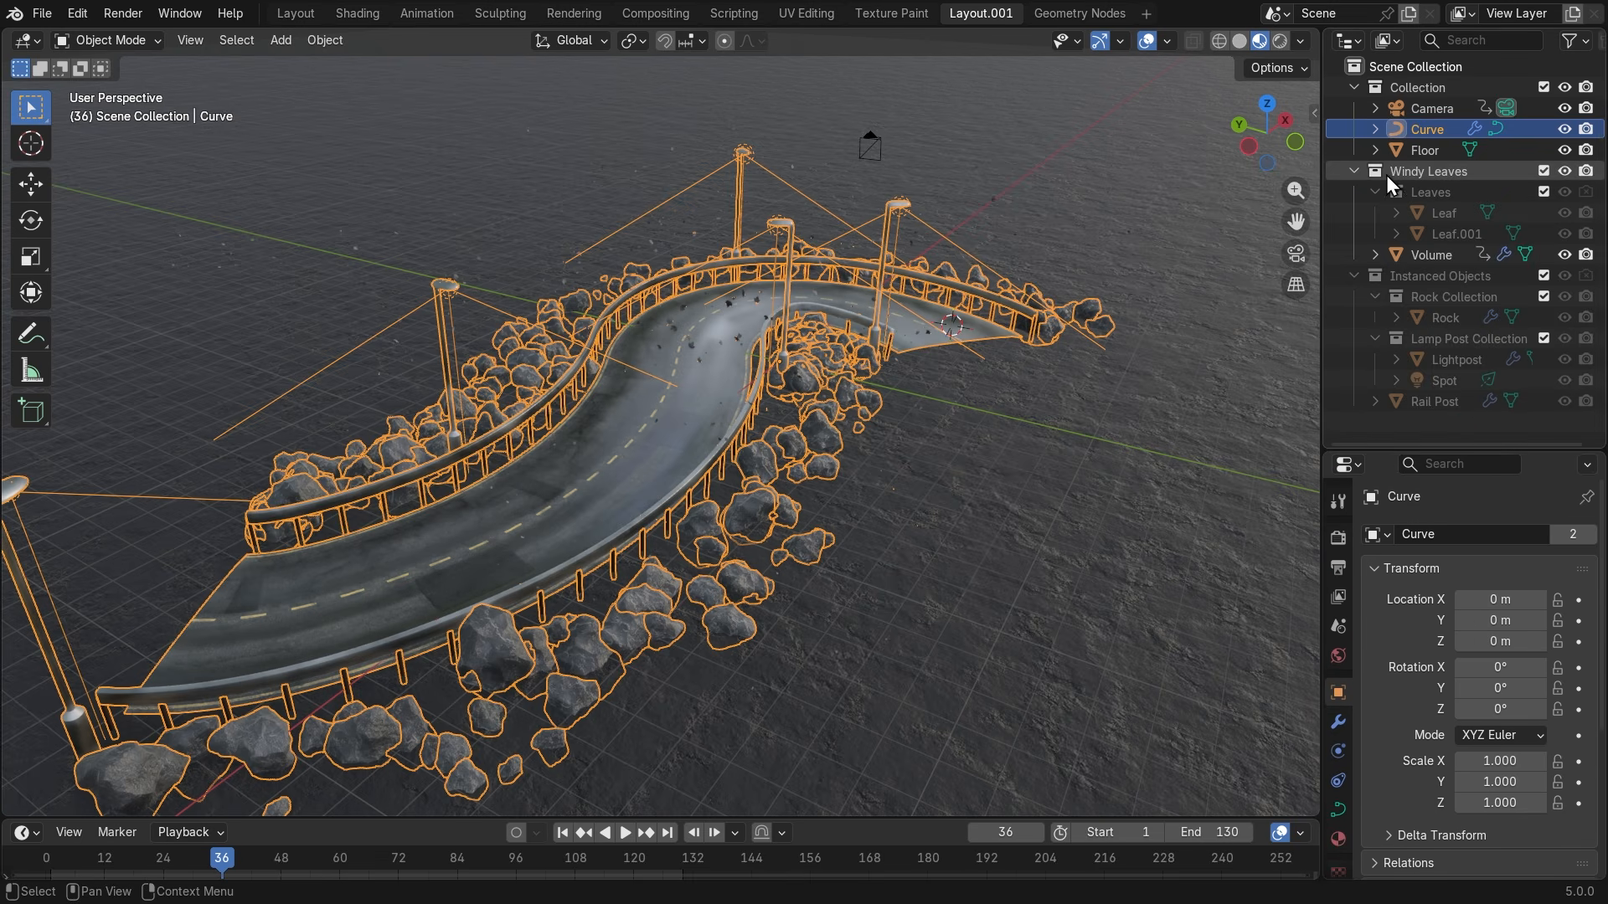
left_click(1355, 171)
left_click(1353, 191)
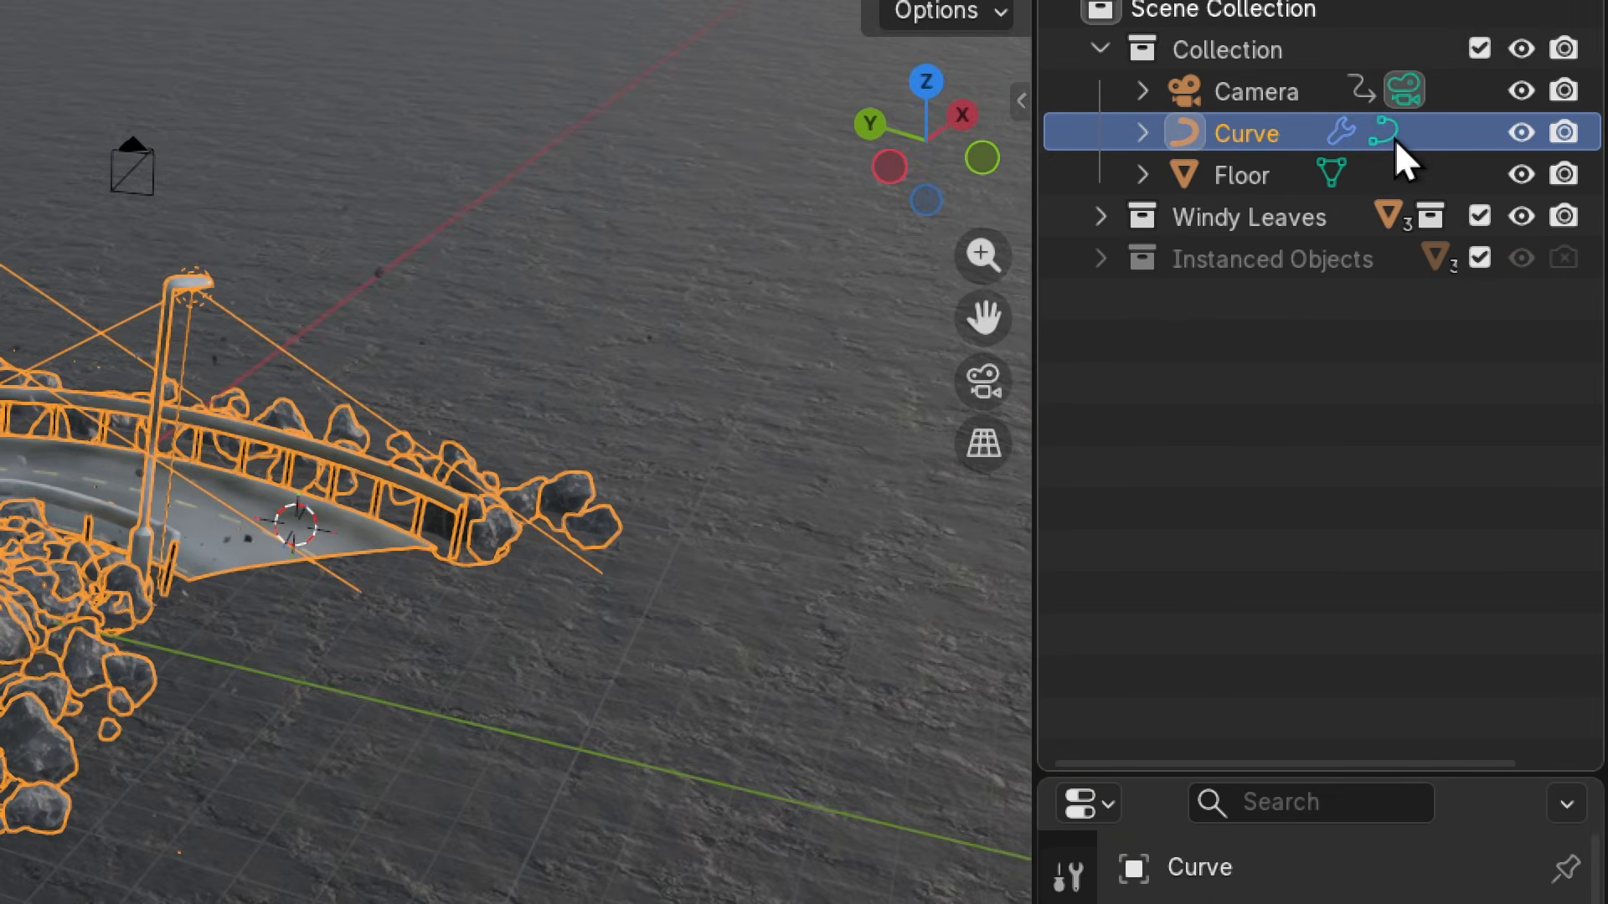
Switch to the Geometry Nodes workspace and examine the Curves to Roads V2 node tree up to its Group Output.
key("super+minus")
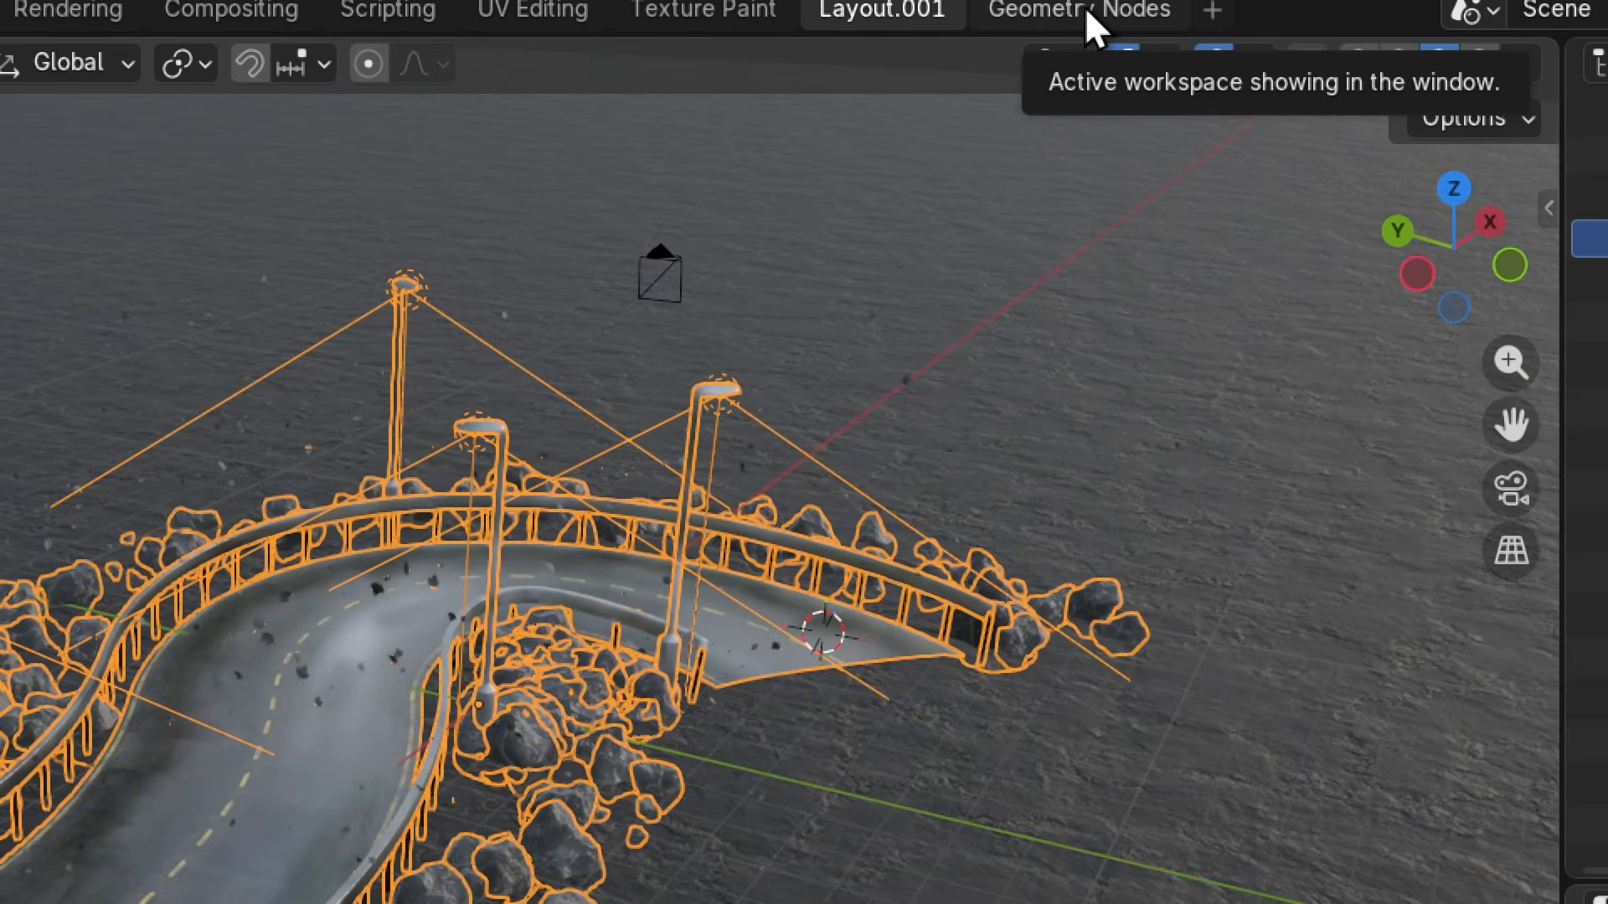
key("super+minus")
left_click(1084, 10)
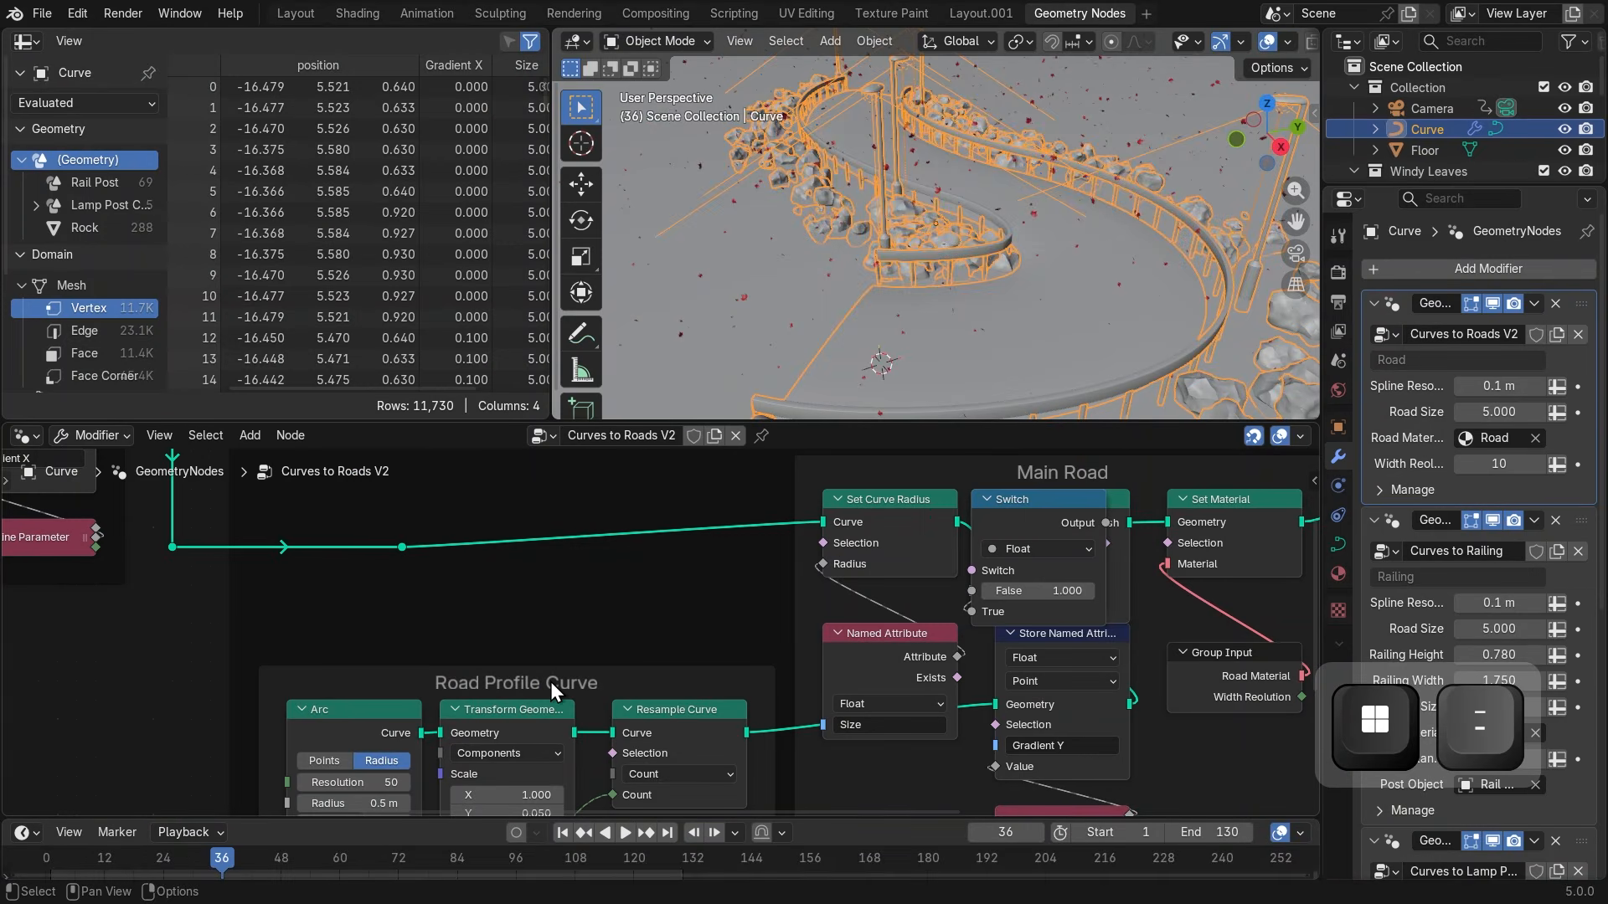
scroll(550, 682, "down", 5)
scroll(858, 685, "down", 1)
middle_click_drag(1186, 617, 987, 657)
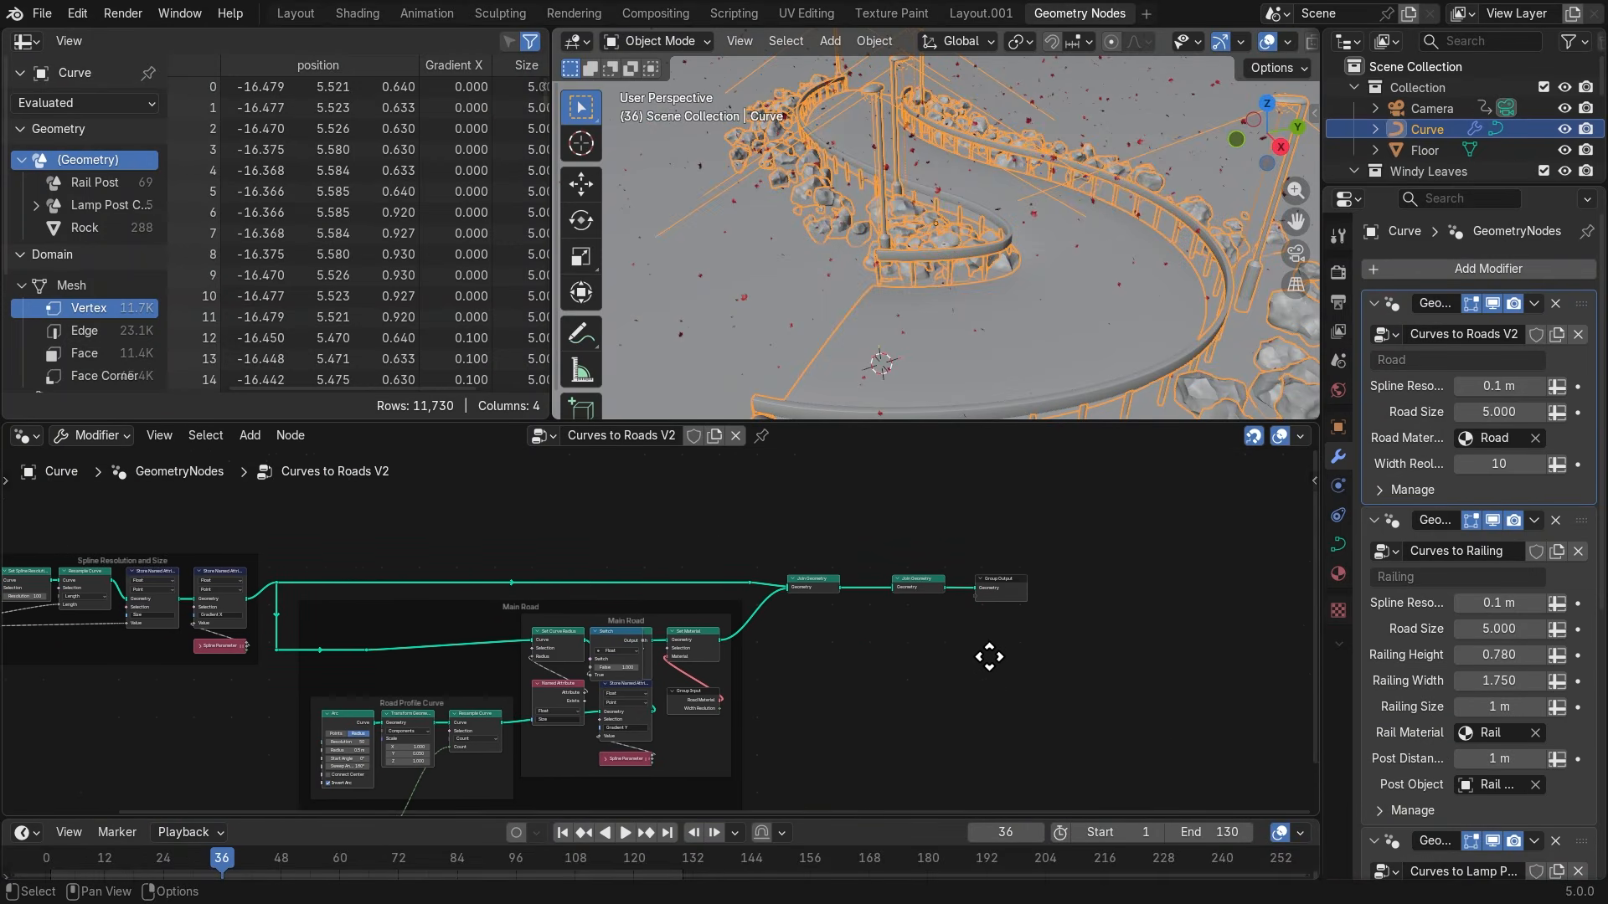
Return to the Layout.001 workspace and examine the curve-based road with its railings, rocks and lamp posts.
left_click(982, 11)
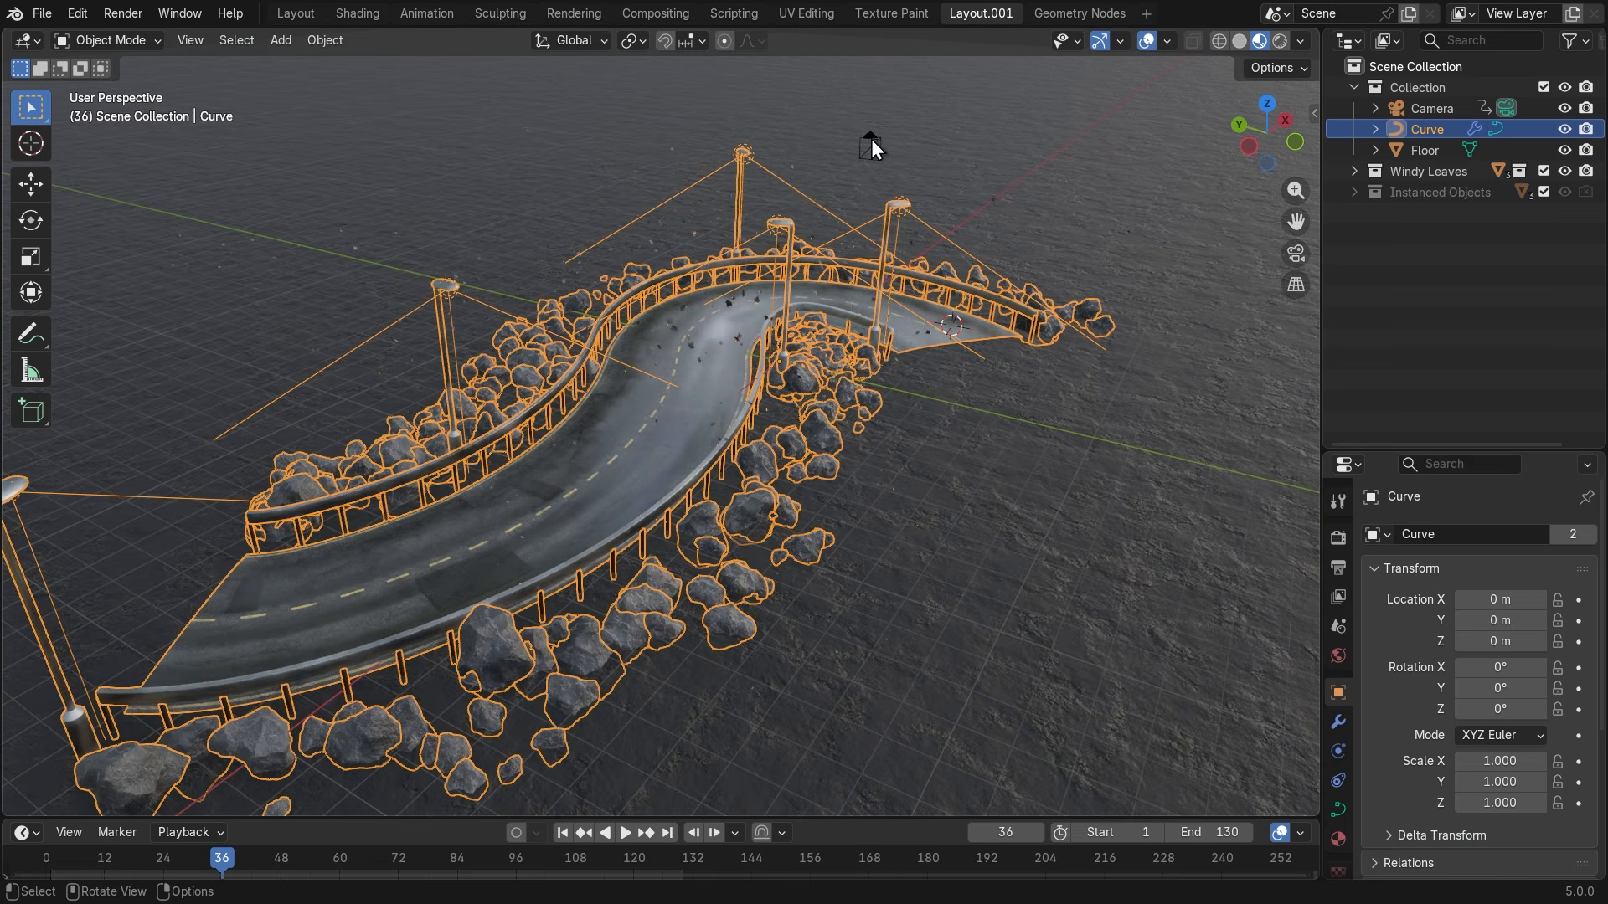
middle_click_drag(1247, 536, 834, 452)
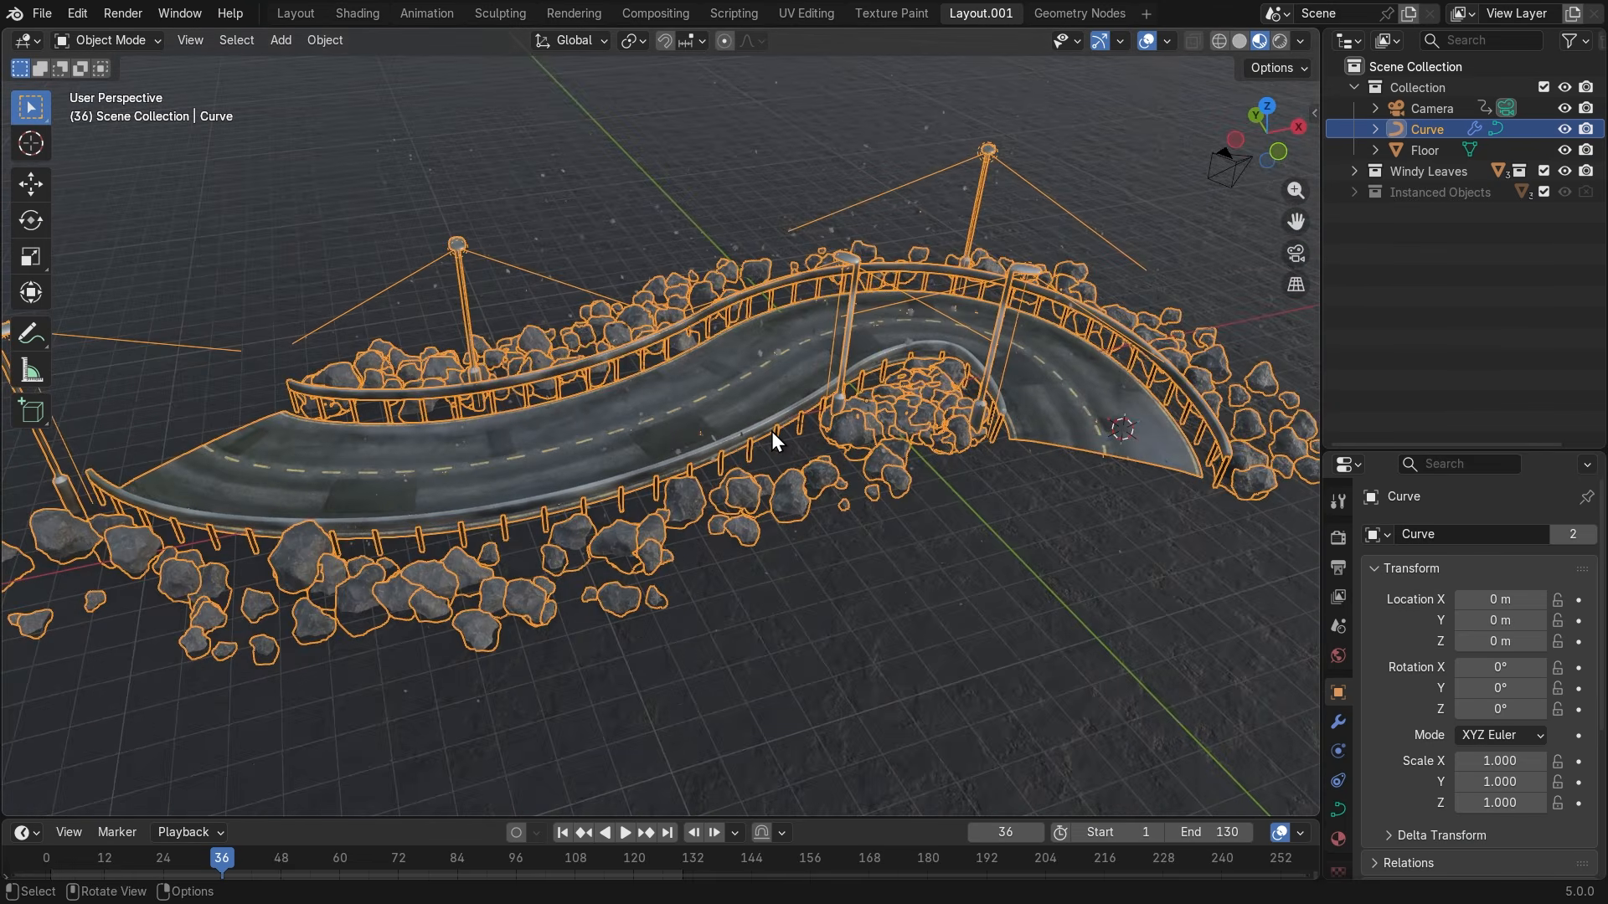
scroll(771, 431, "down", 2)
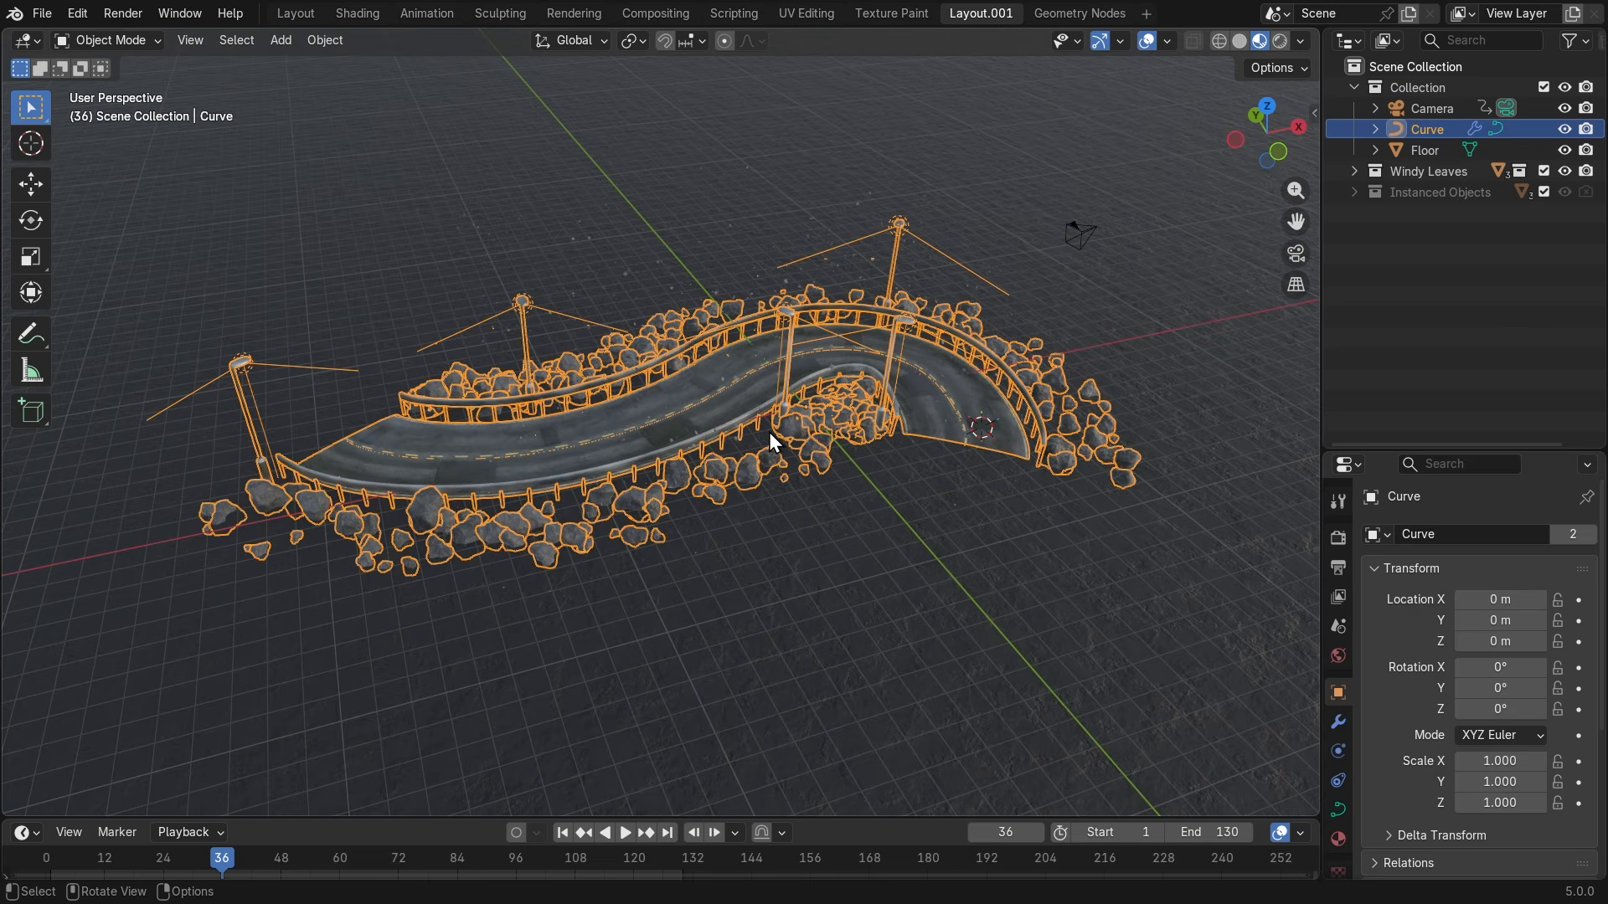
scroll(769, 432, "up", 2)
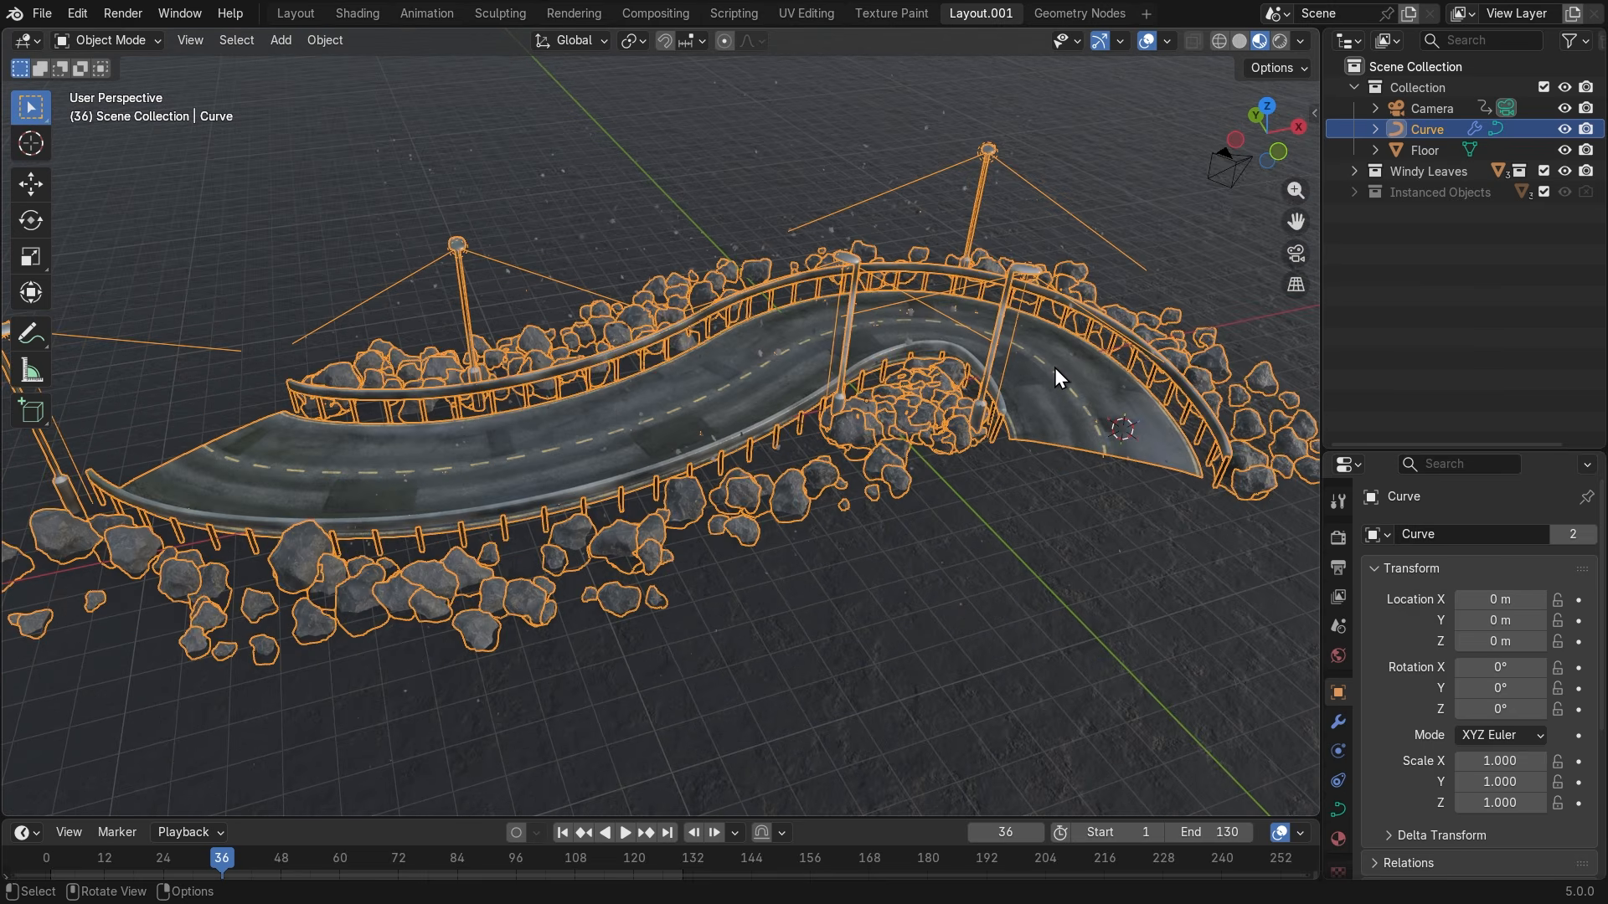
Enter Edit Mode on the road curve and delete all of its control points.
scroll(1054, 368, "down", 1)
left_click(109, 40)
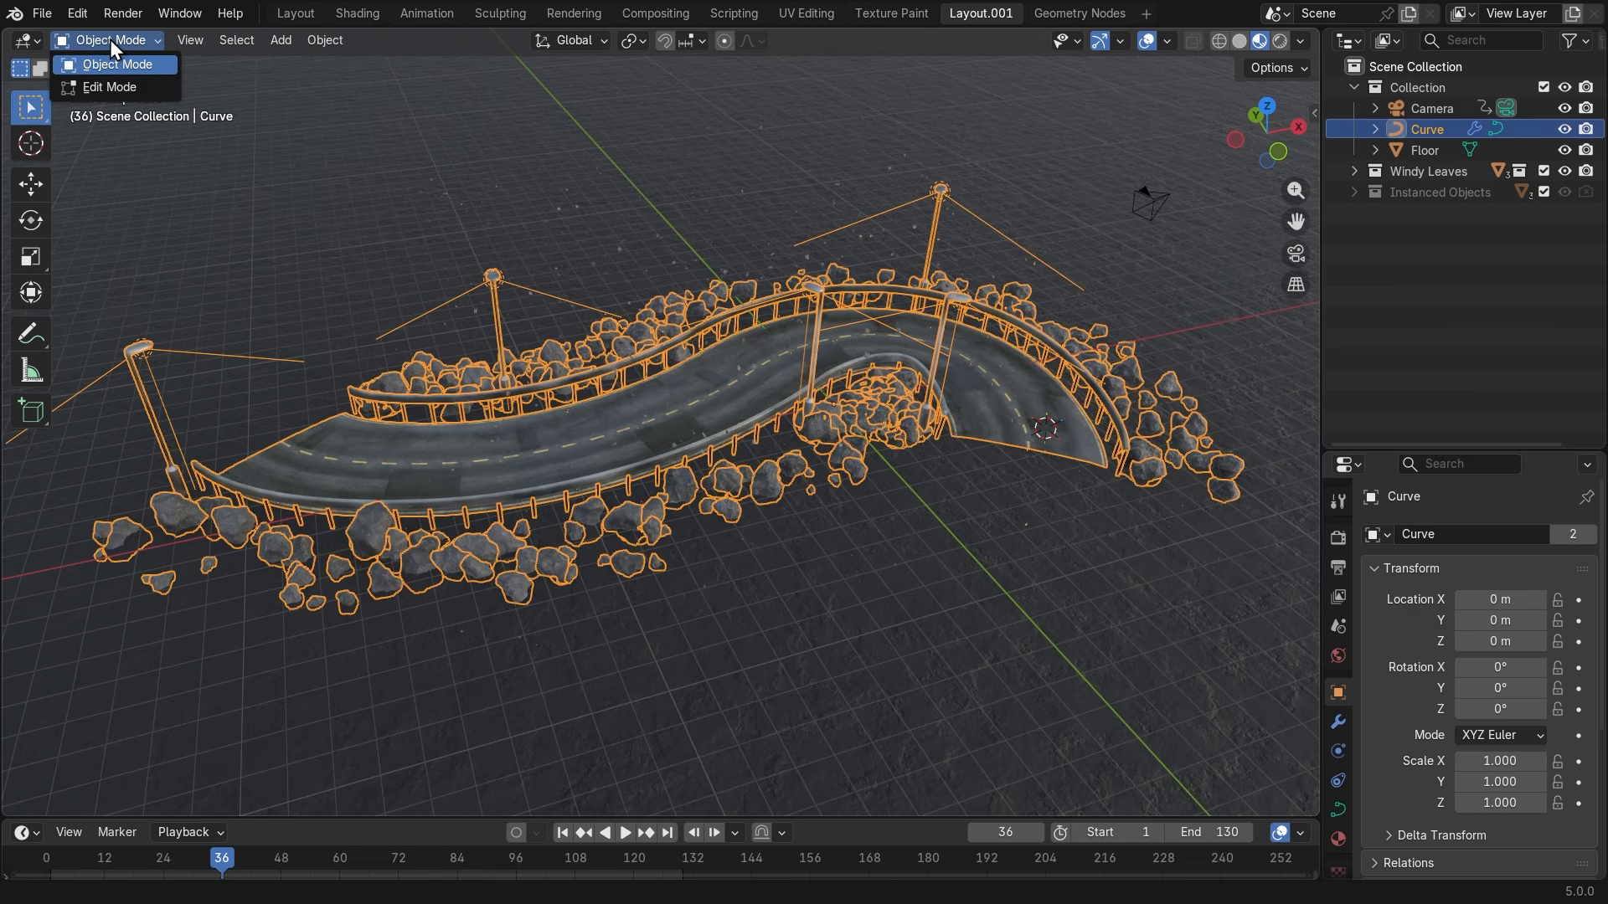
left_click(110, 86)
scroll(700, 560, "down", 2)
middle_click_drag(699, 559, 620, 287)
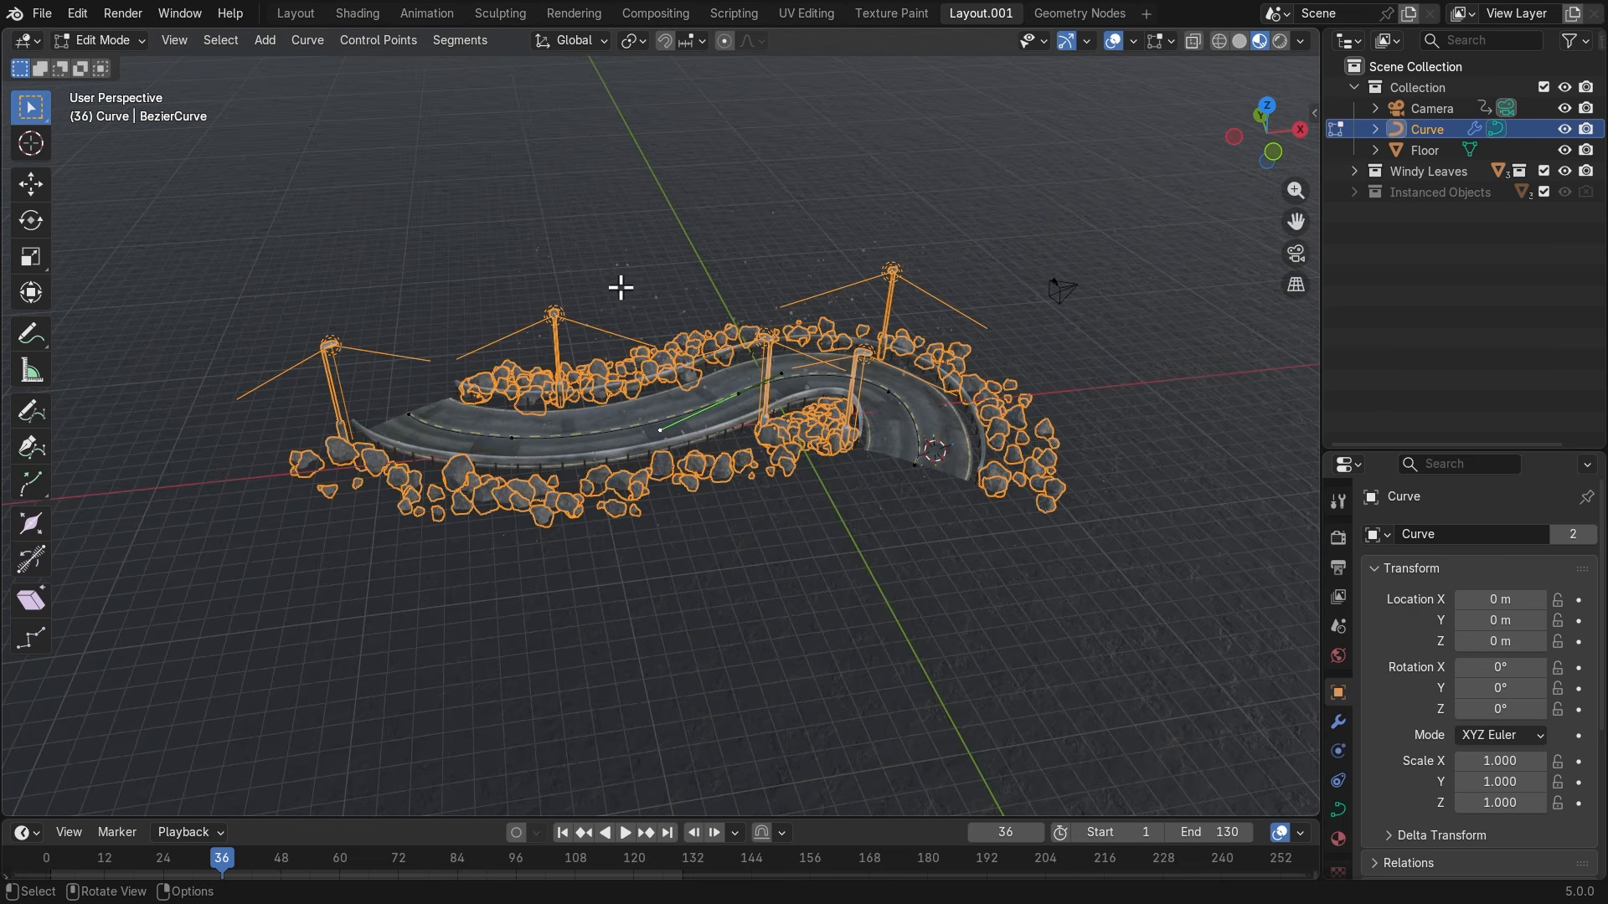
key("a")
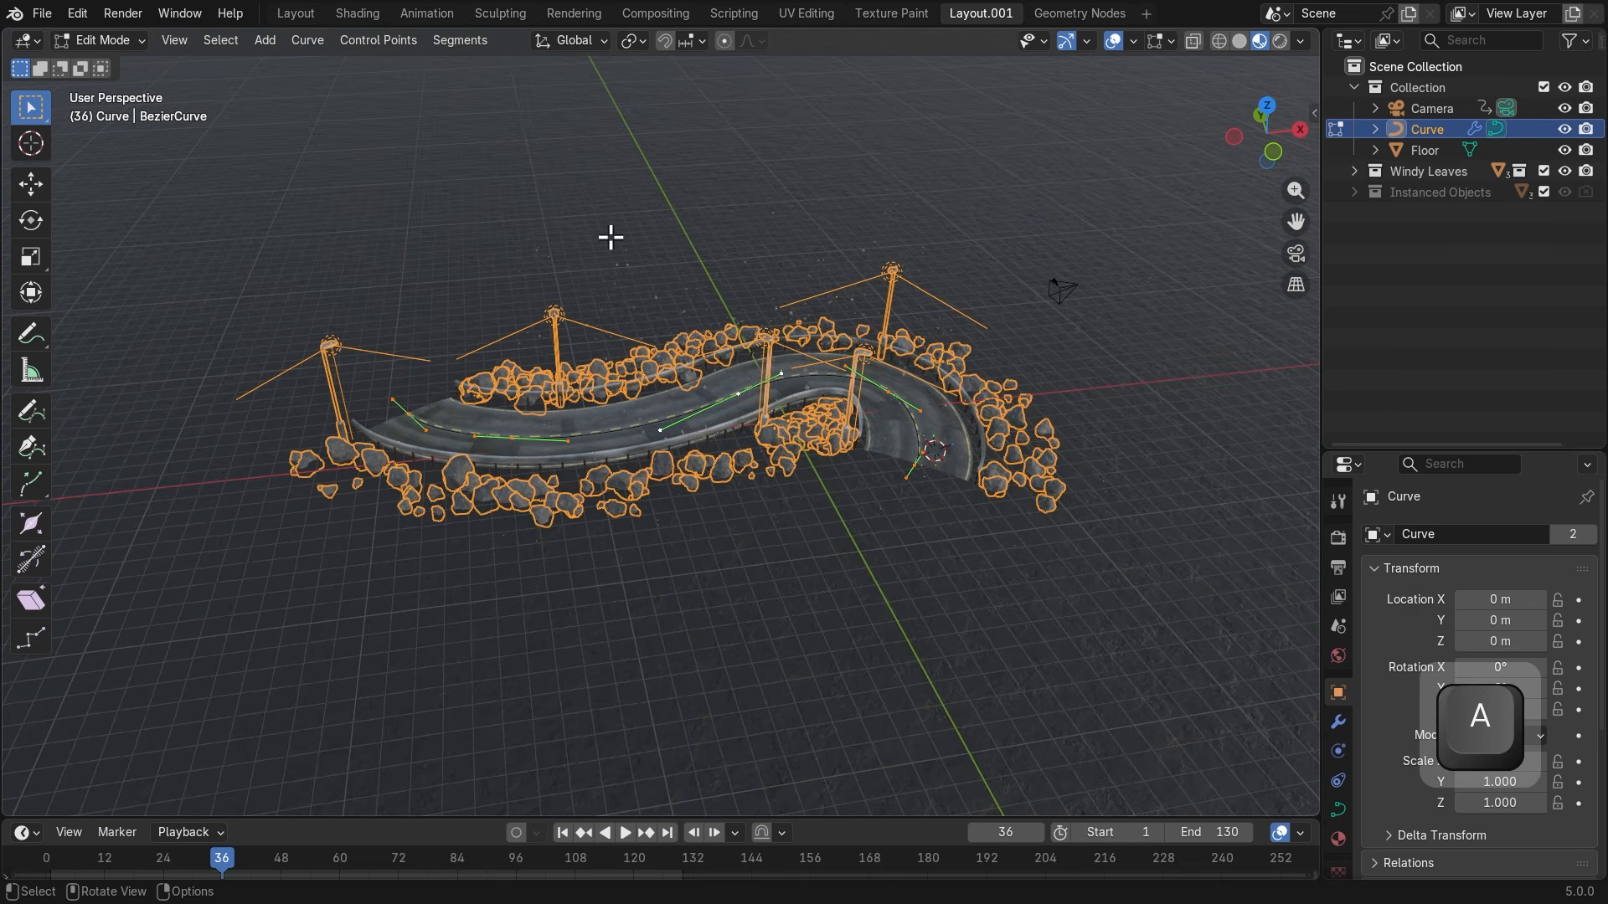
key("Delete")
left_click(611, 239)
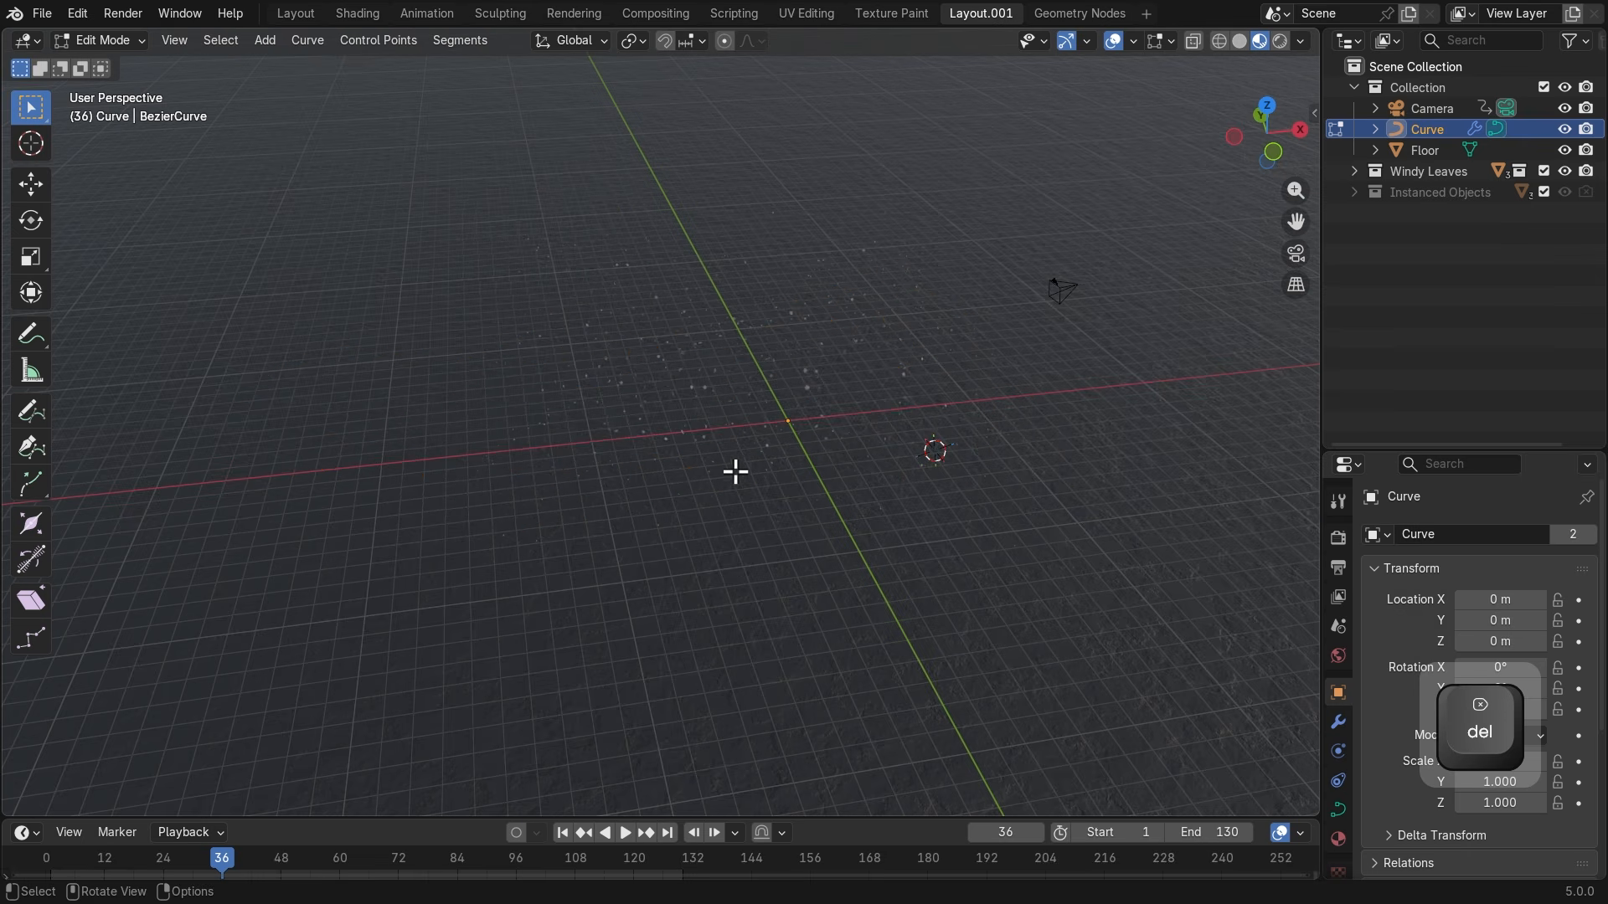
Draw a long winding freehand Bézier curve across the floor with the Draw tool to generate a new road.
middle_click_drag(770, 516, 924, 561)
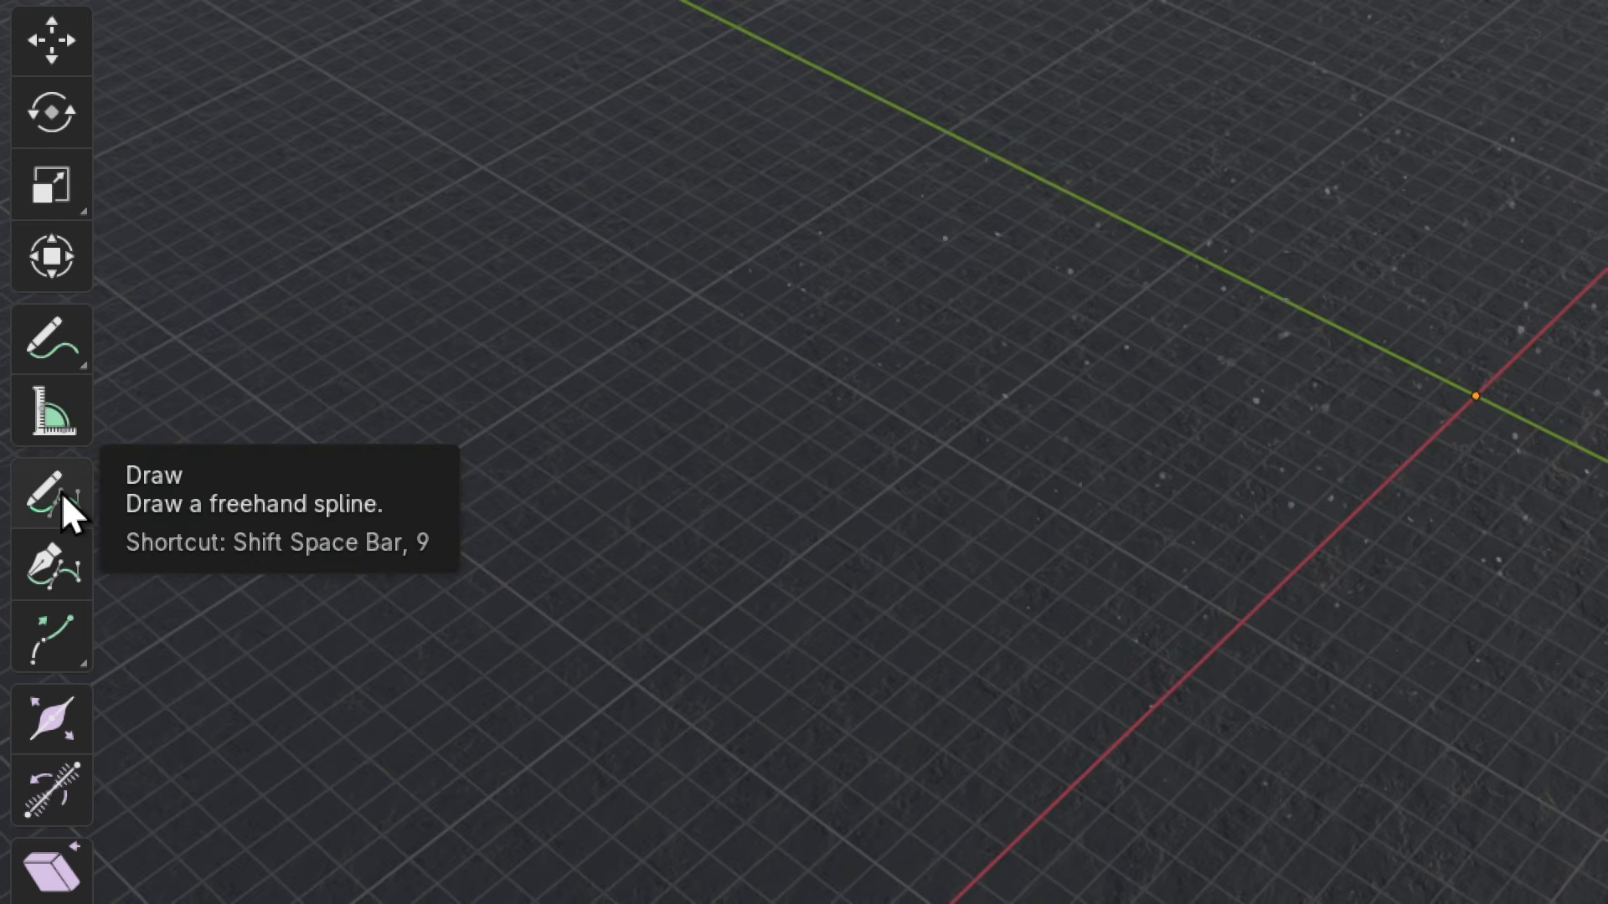
key("super+minus")
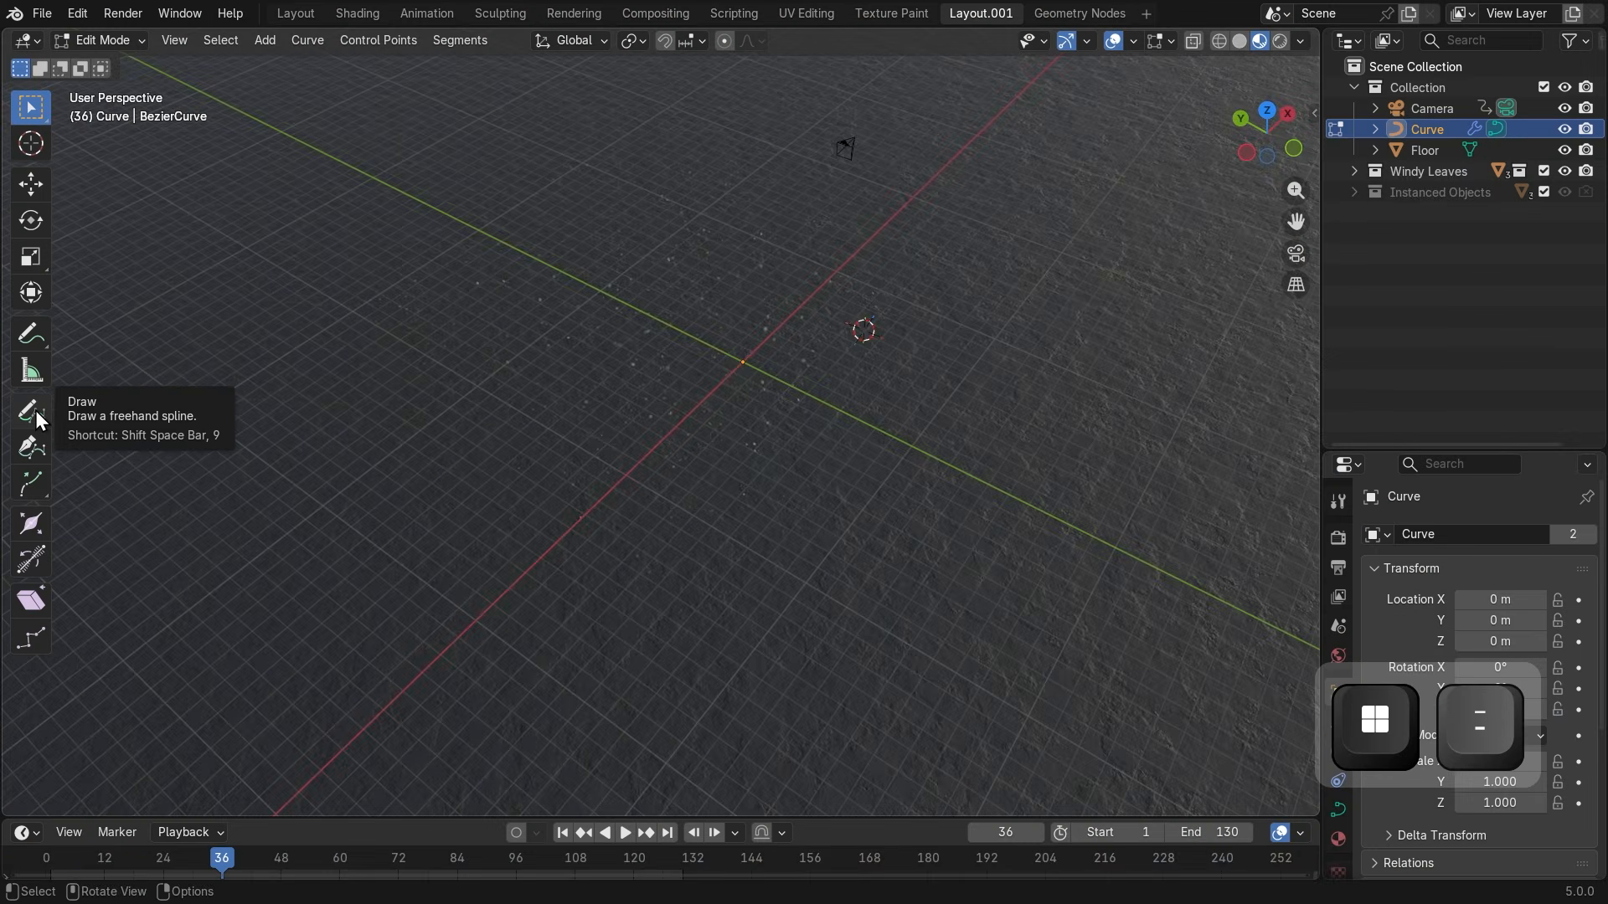
left_click(35, 410)
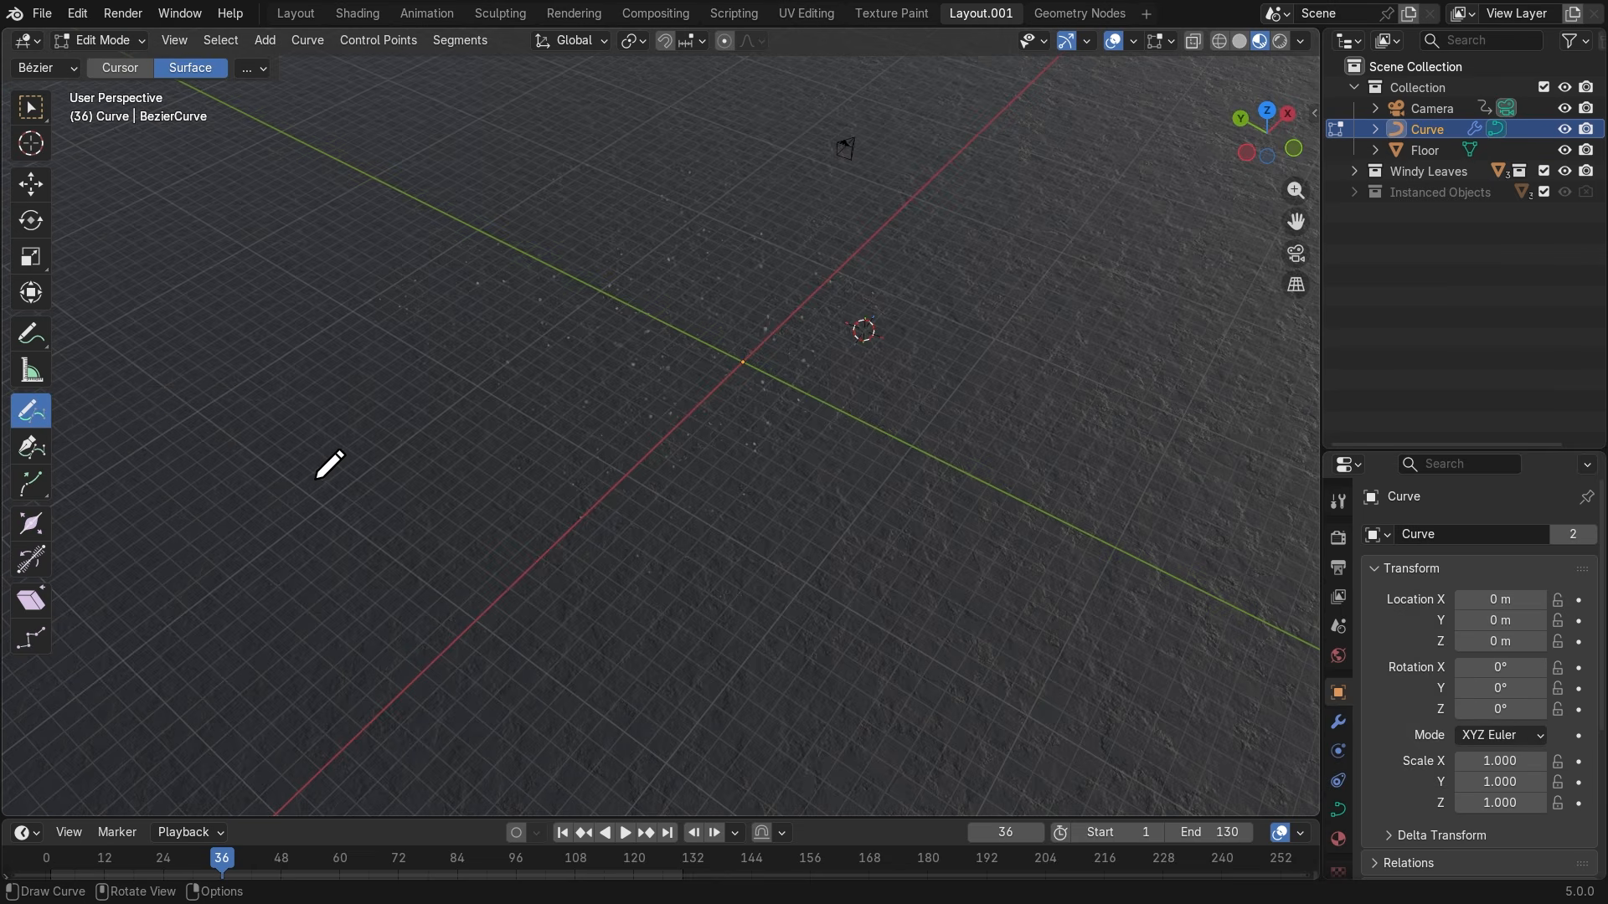
scroll(316, 439, "down", 3)
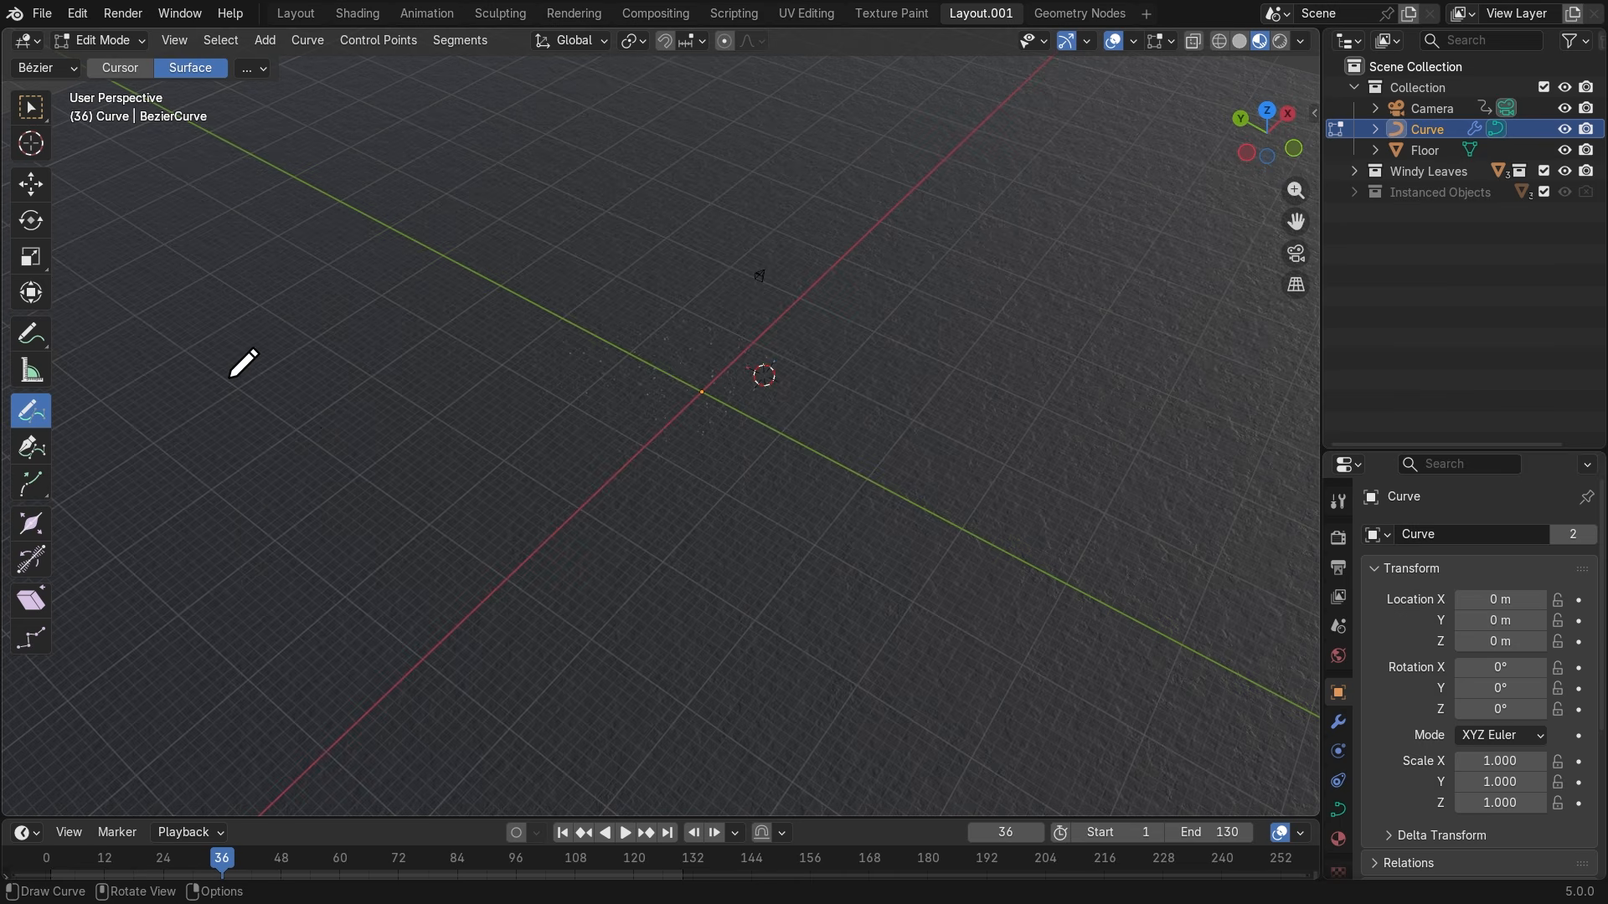
mouse_move(197, 209)
left_mouse_down()
mouse_move(233, 316)
mouse_move(427, 315)
mouse_move(630, 246)
mouse_move(1020, 393)
mouse_move(1208, 289)
left_mouse_up()
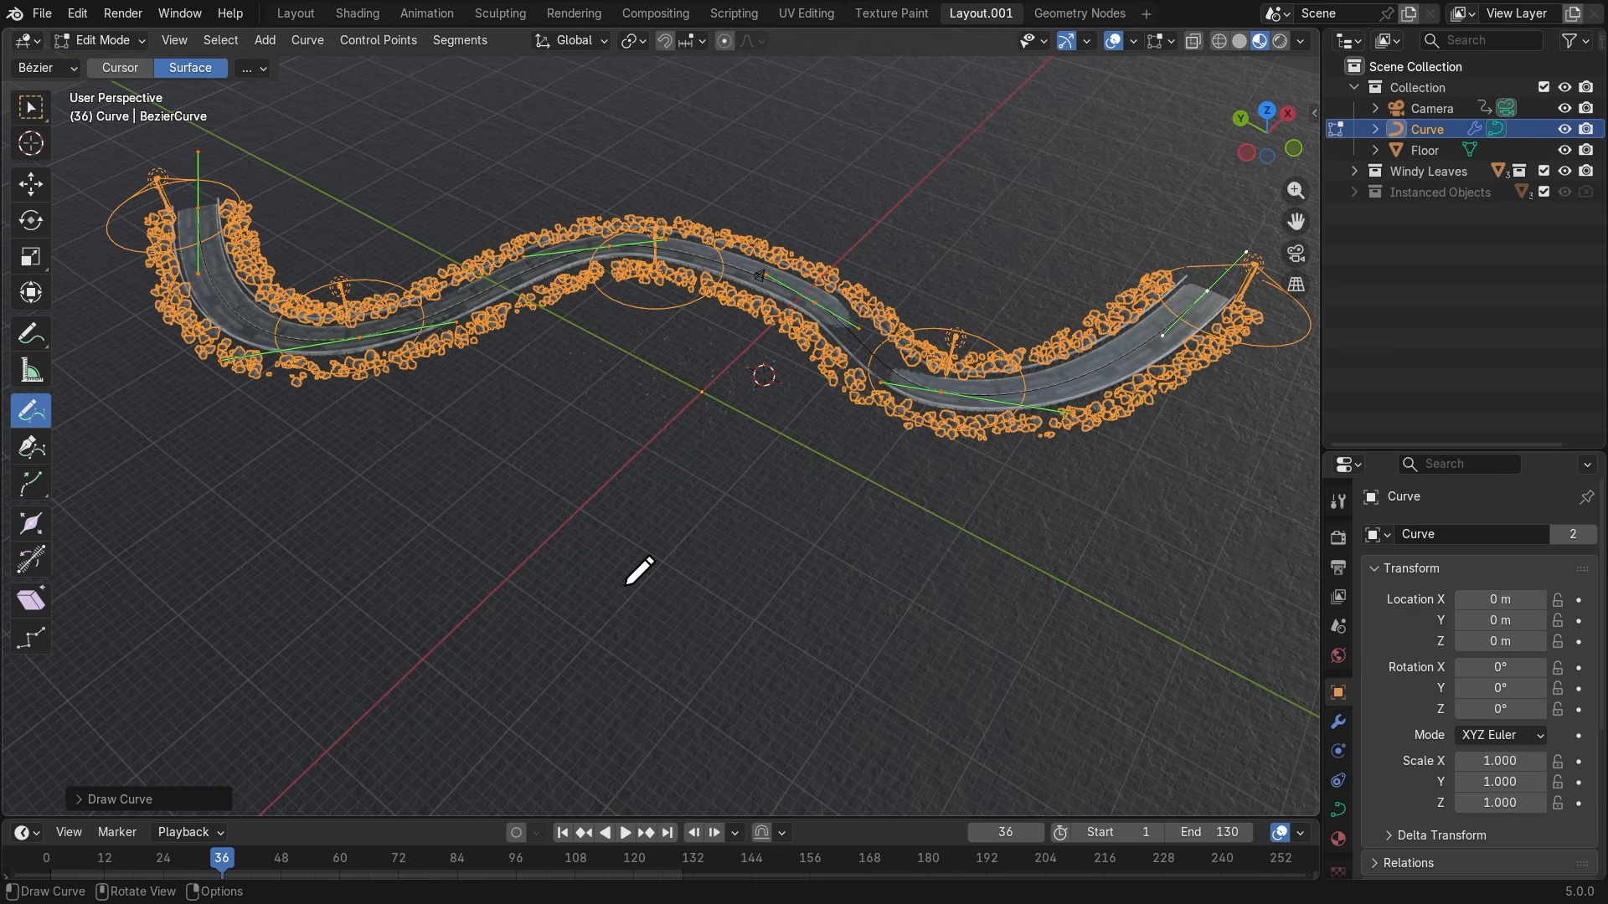
Box-select neighbouring control points along the middle of the new road curve and subdivide the segment between them.
middle_click_drag(639, 572, 412, 536)
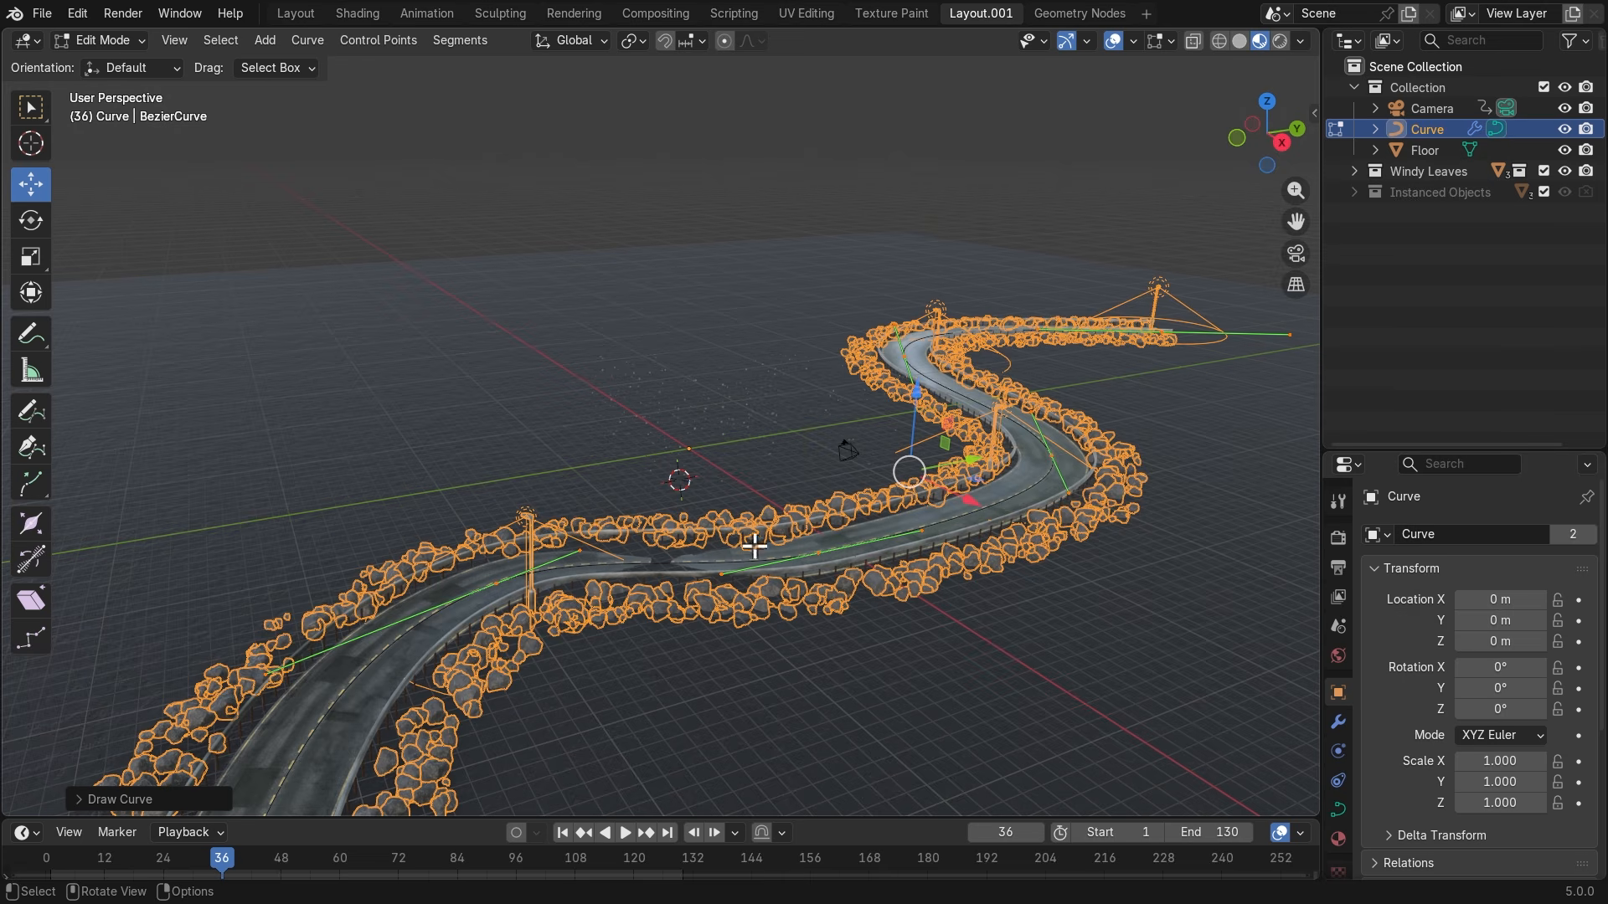
left_click_drag(430, 467, 887, 675)
right_click(815, 550)
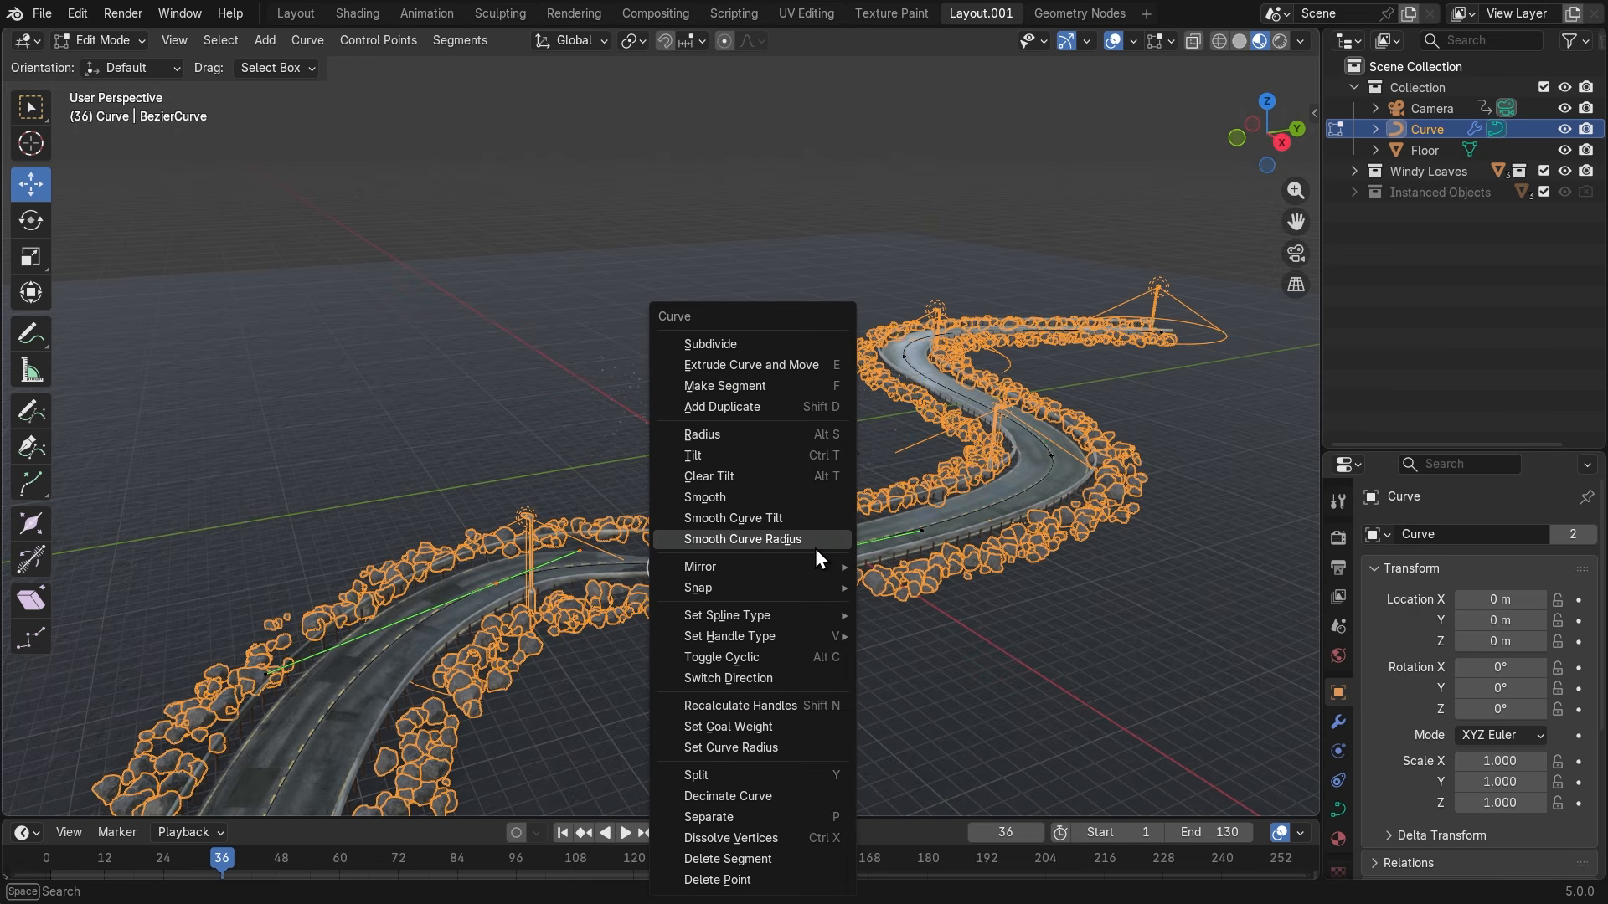
left_click(749, 345)
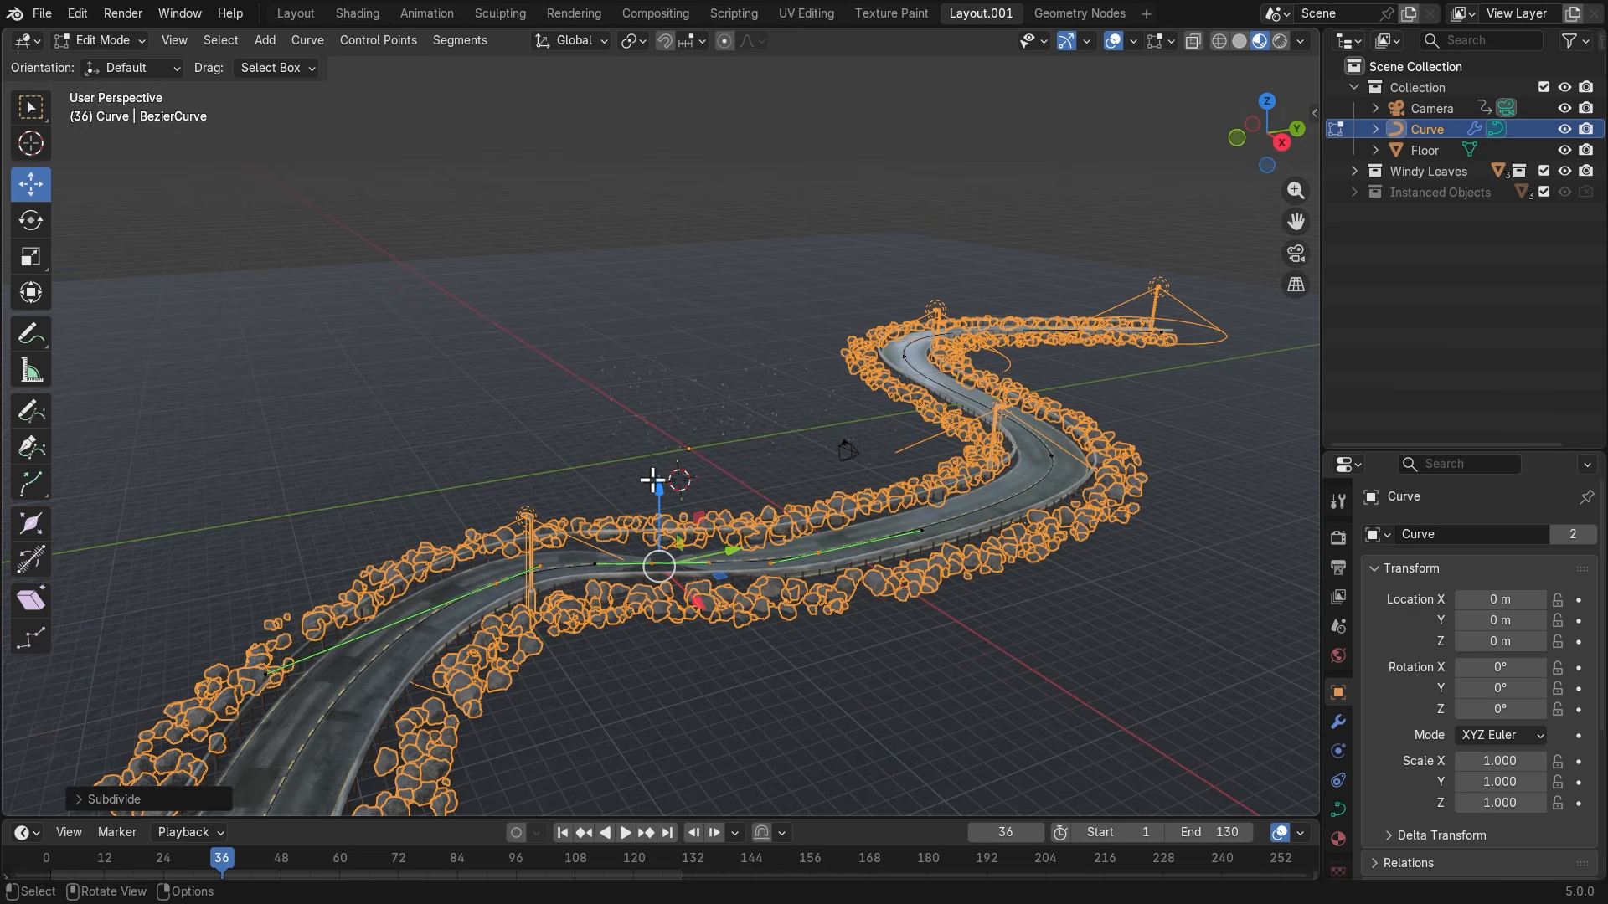
left_click_drag(653, 480, 661, 479)
middle_click_drag(666, 536, 574, 617)
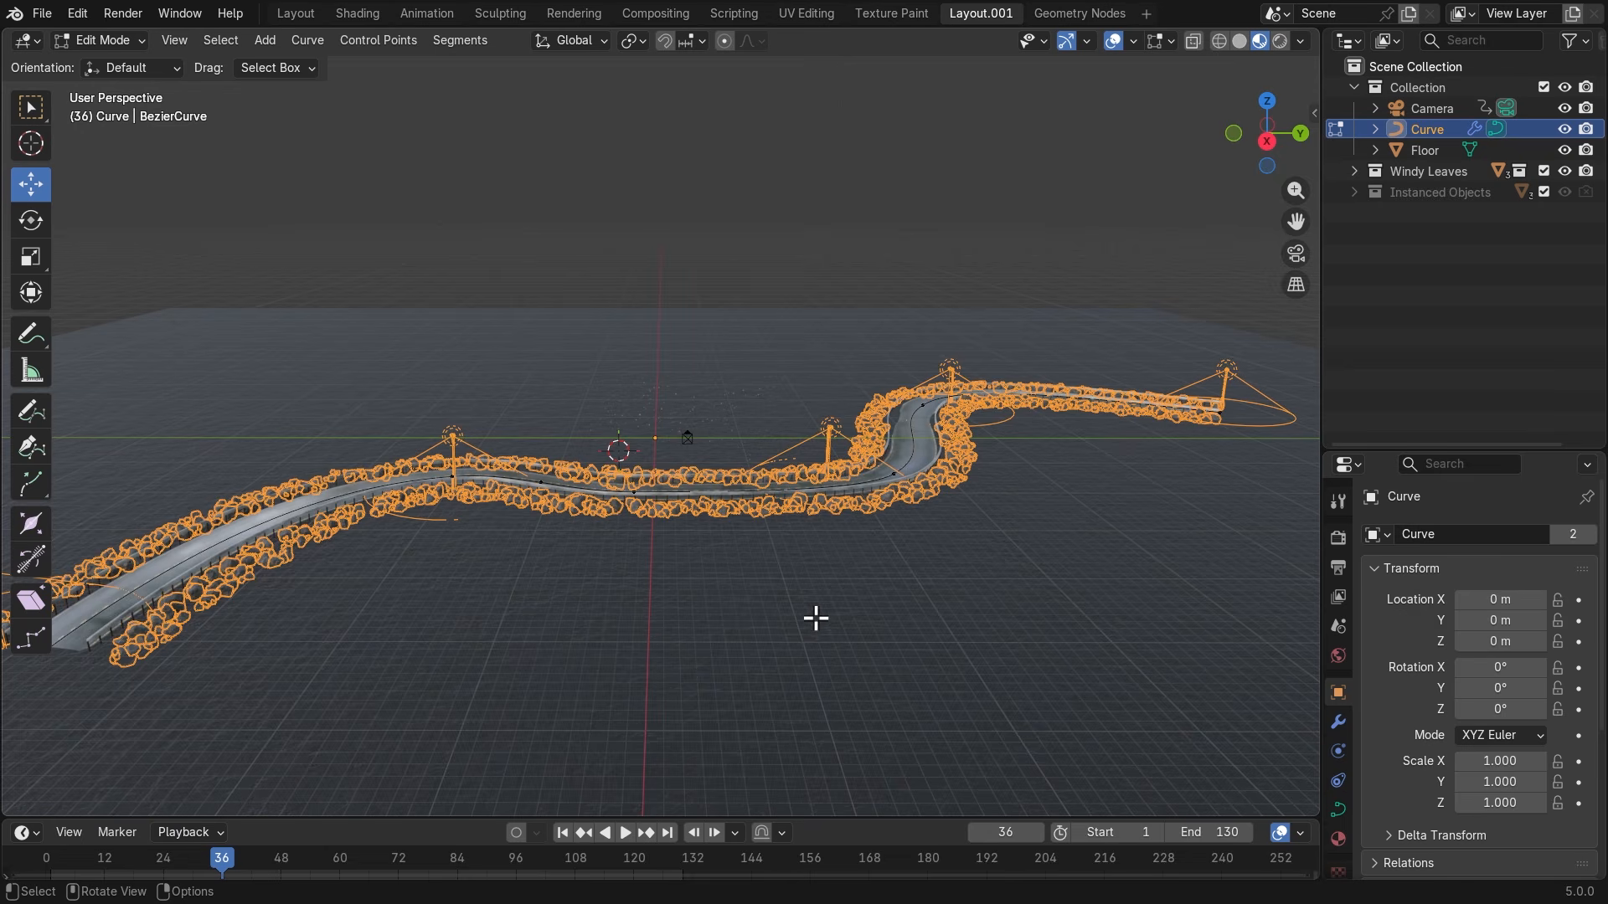
Switch the viewport to rendered shading and inspect the new road with its lamp posts, railings and rocks.
scroll(816, 619, "up", 3)
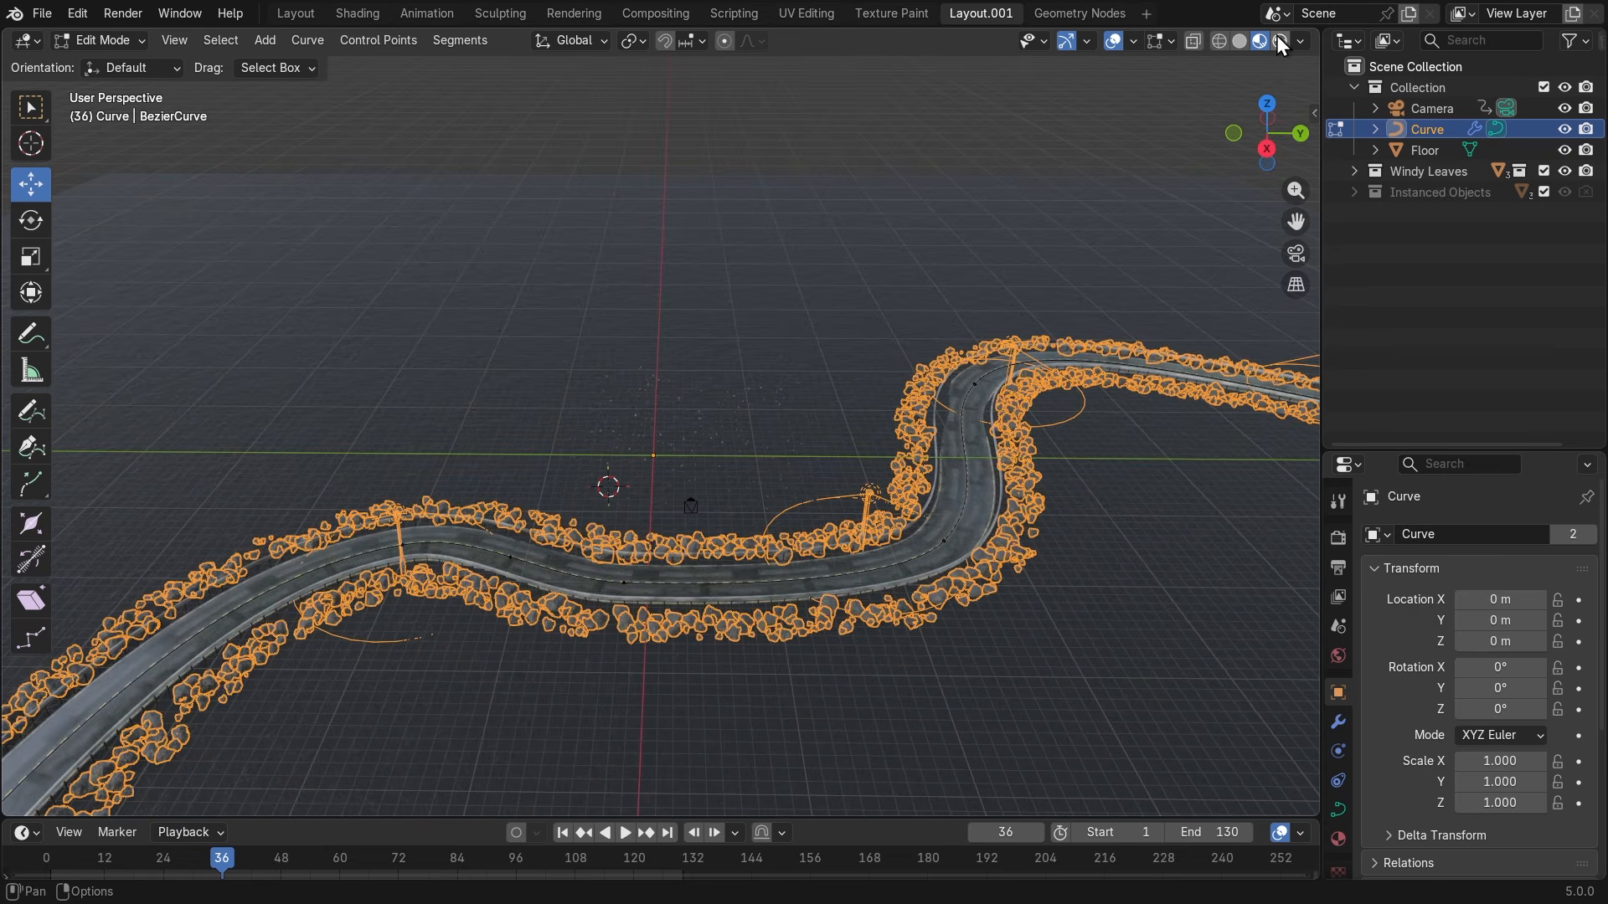
left_click(1278, 38)
middle_click_drag(779, 557, 901, 511)
scroll(884, 582, "up", 3)
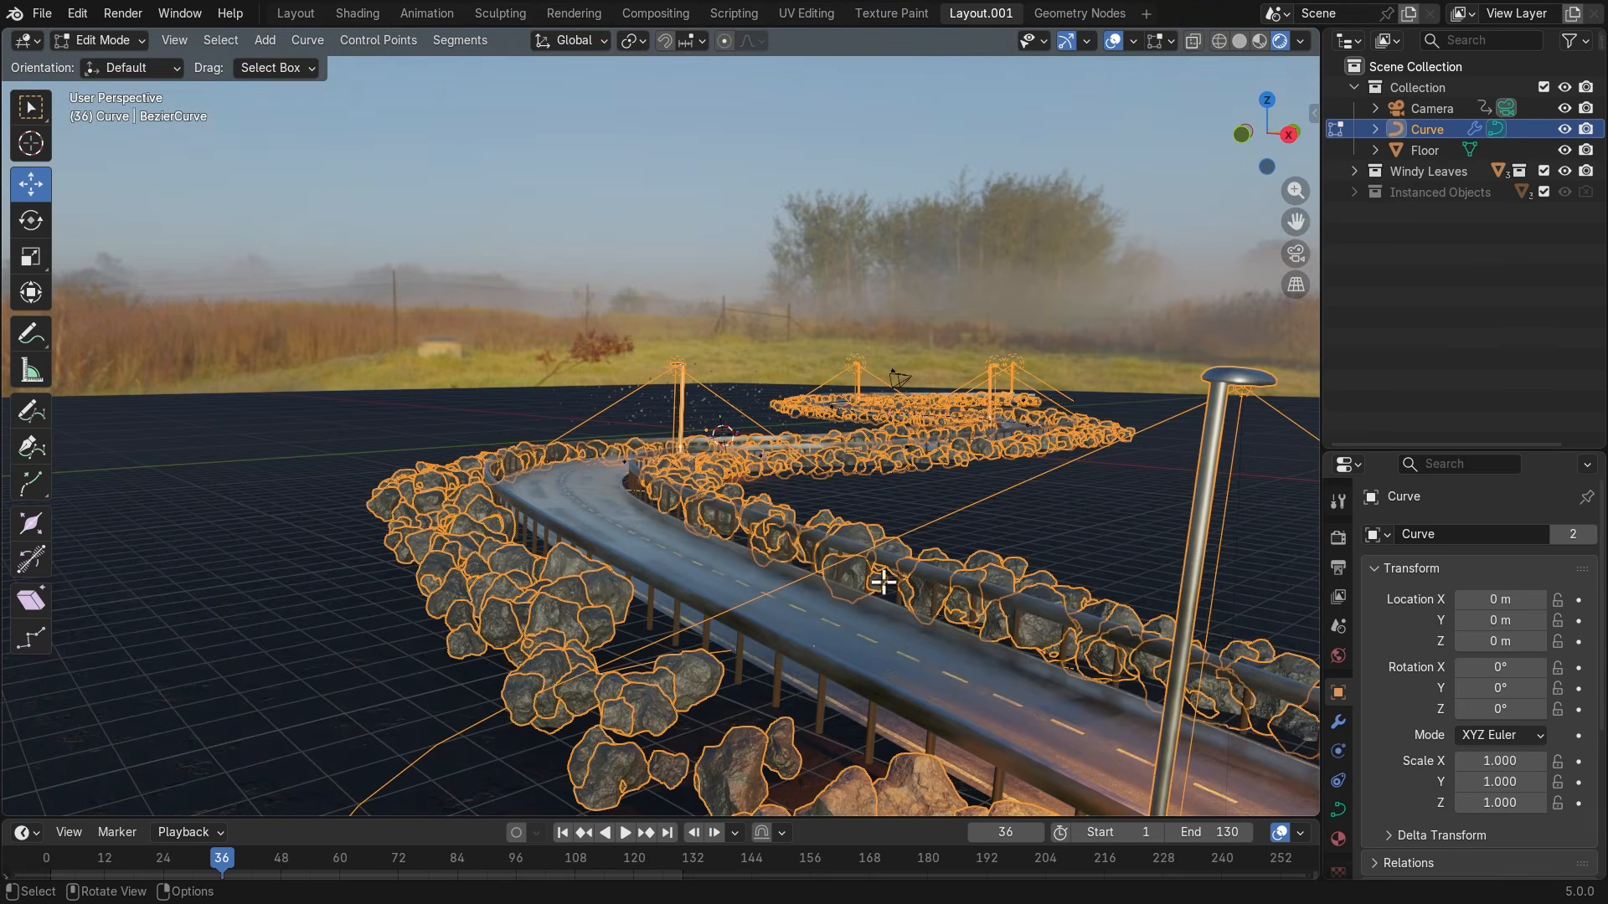
middle_click_drag(890, 646, 832, 688)
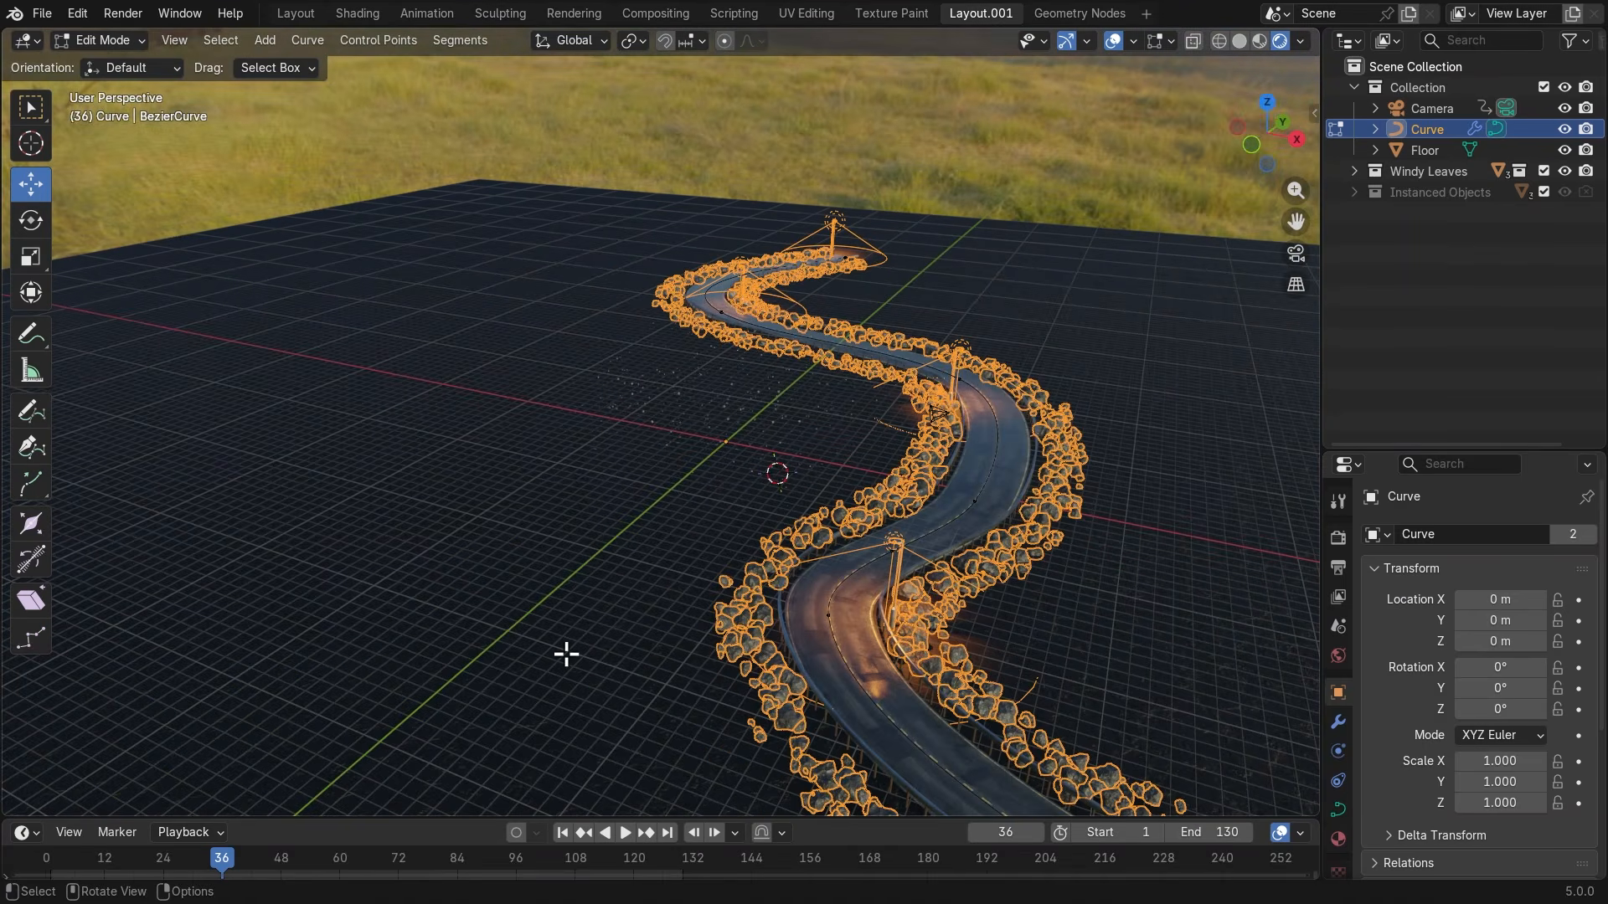
middle_click_drag(566, 654, 588, 722)
scroll(934, 610, "up", 2)
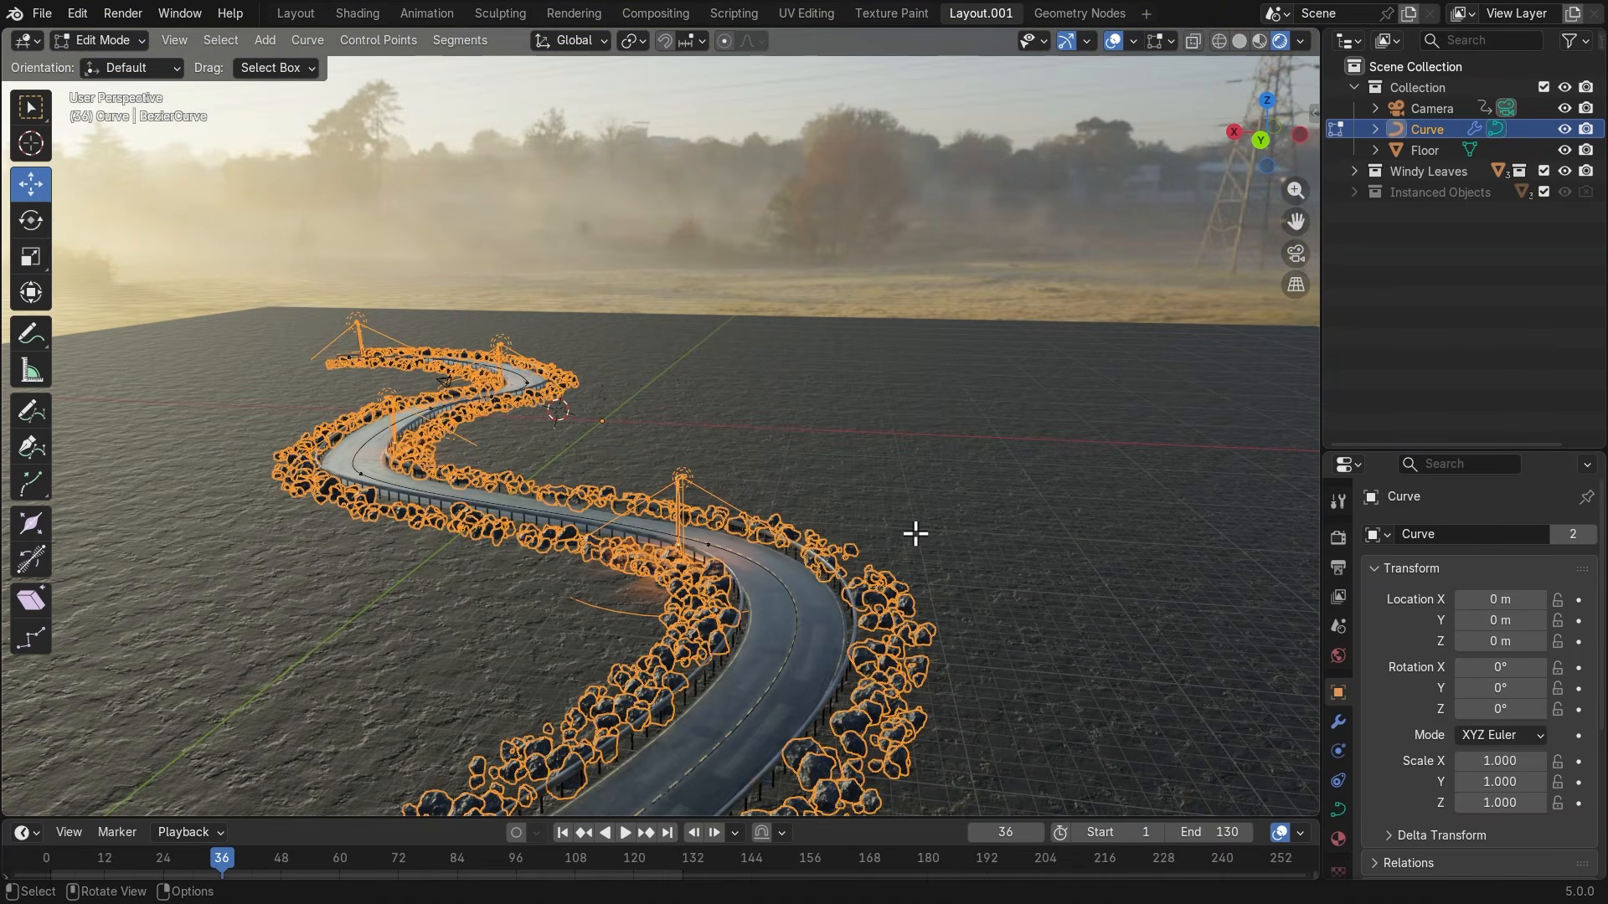
middle_click_drag(920, 545, 691, 574)
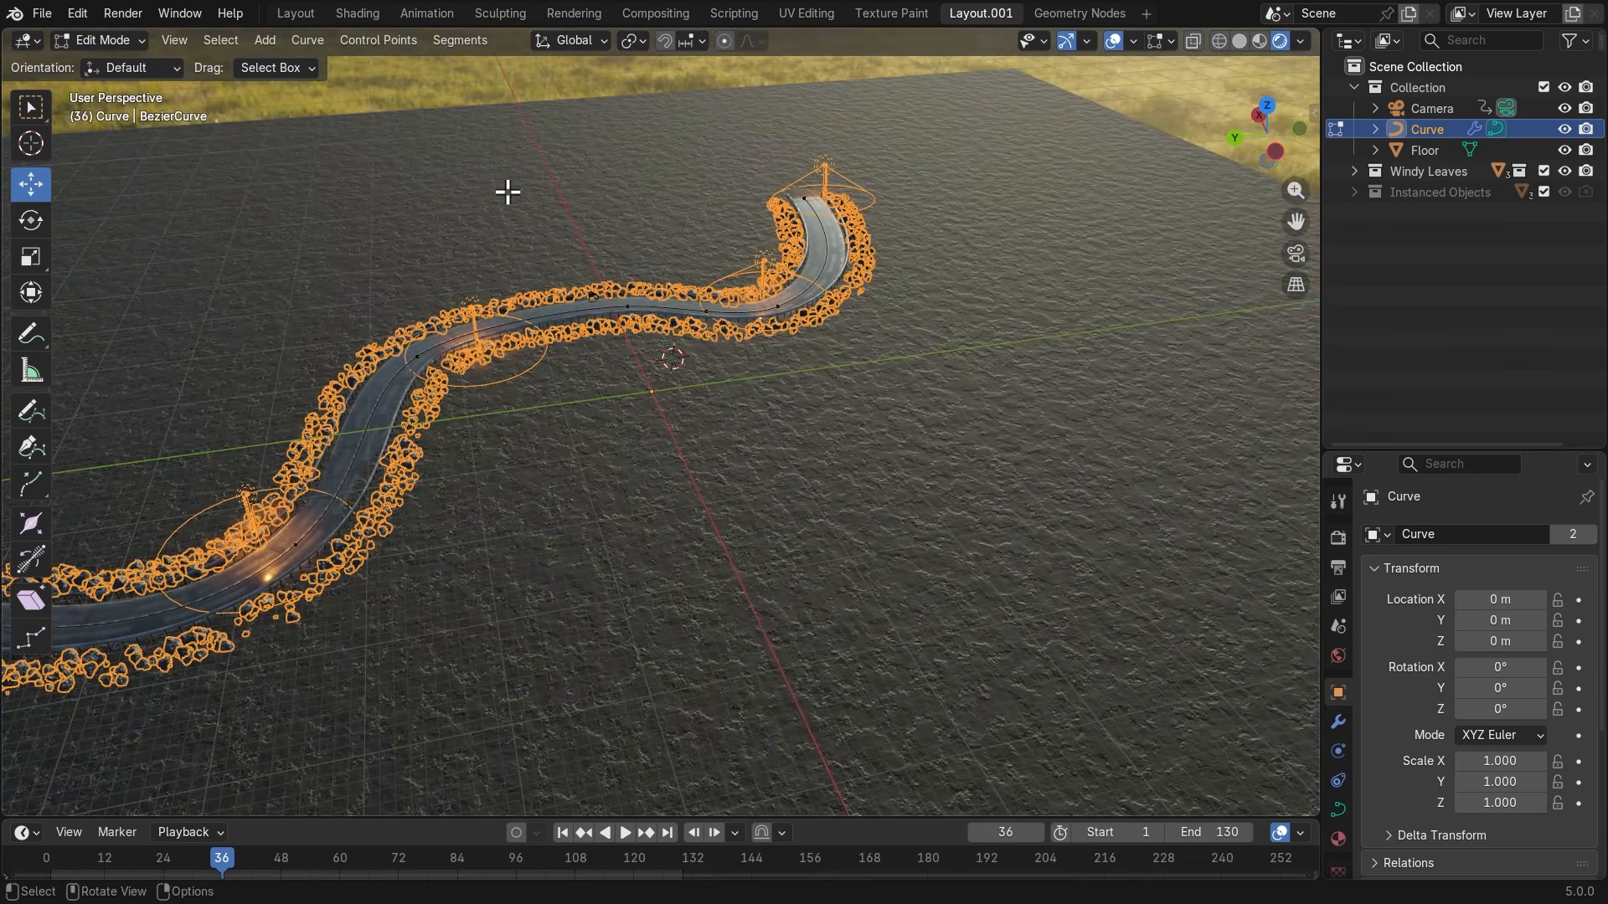
Return to Object Mode and select the floor instead of the road curve.
left_click(89, 38)
left_click(113, 68)
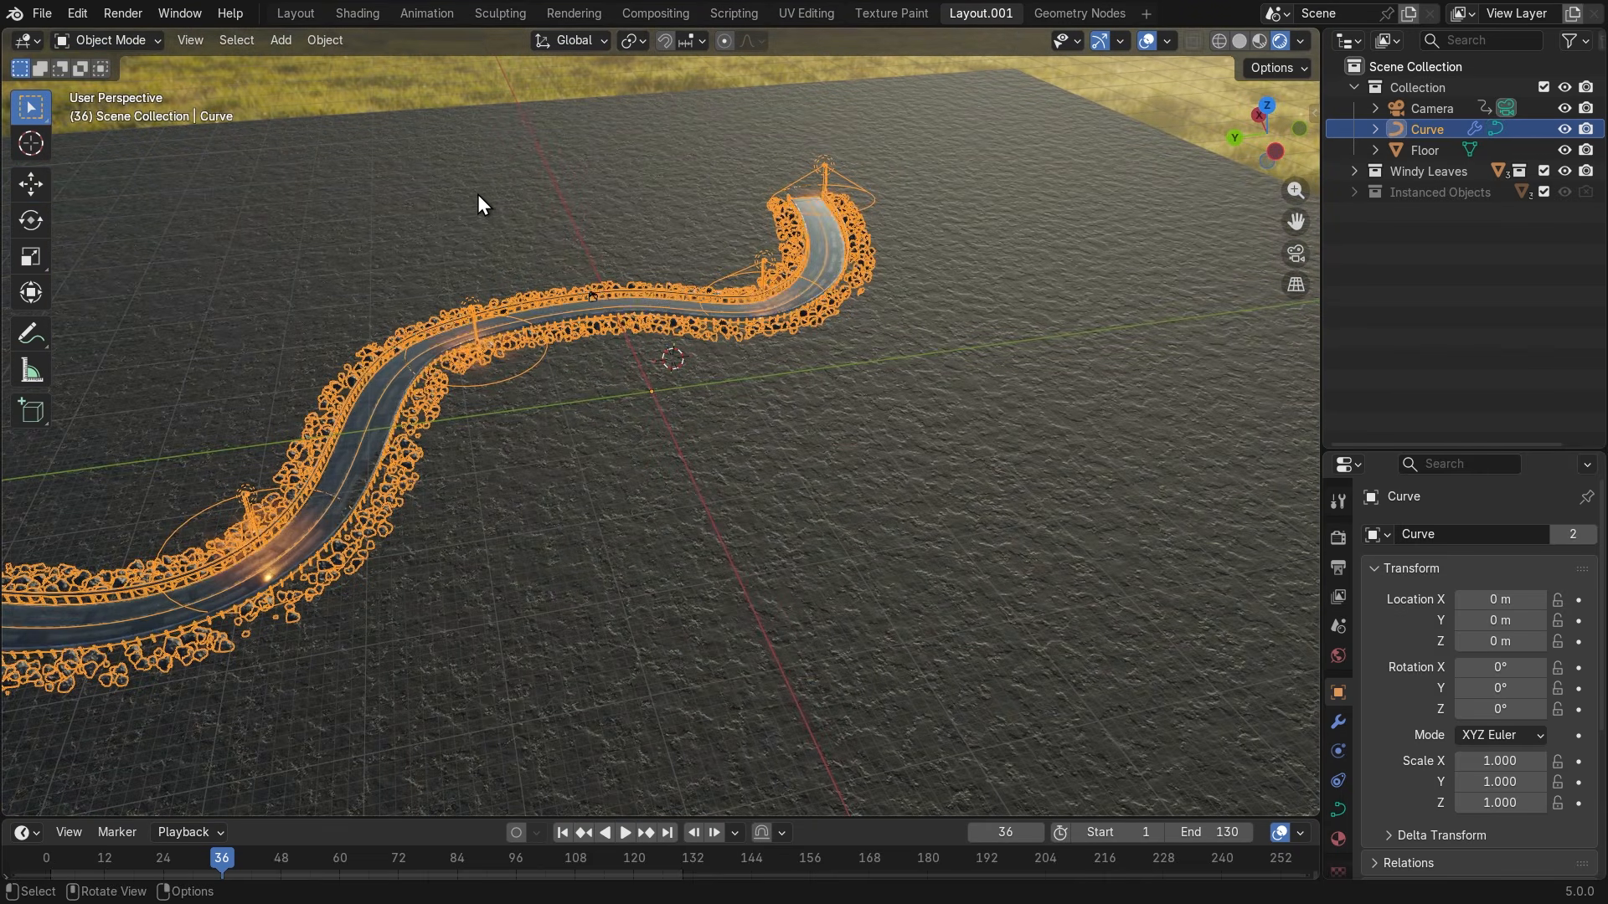
left_click(488, 226)
mouse_move(568, 545)
middle_mouse_down()
mouse_move(635, 489)
mouse_move(879, 545)
mouse_move(431, 601)
mouse_move(546, 555)
middle_mouse_up()
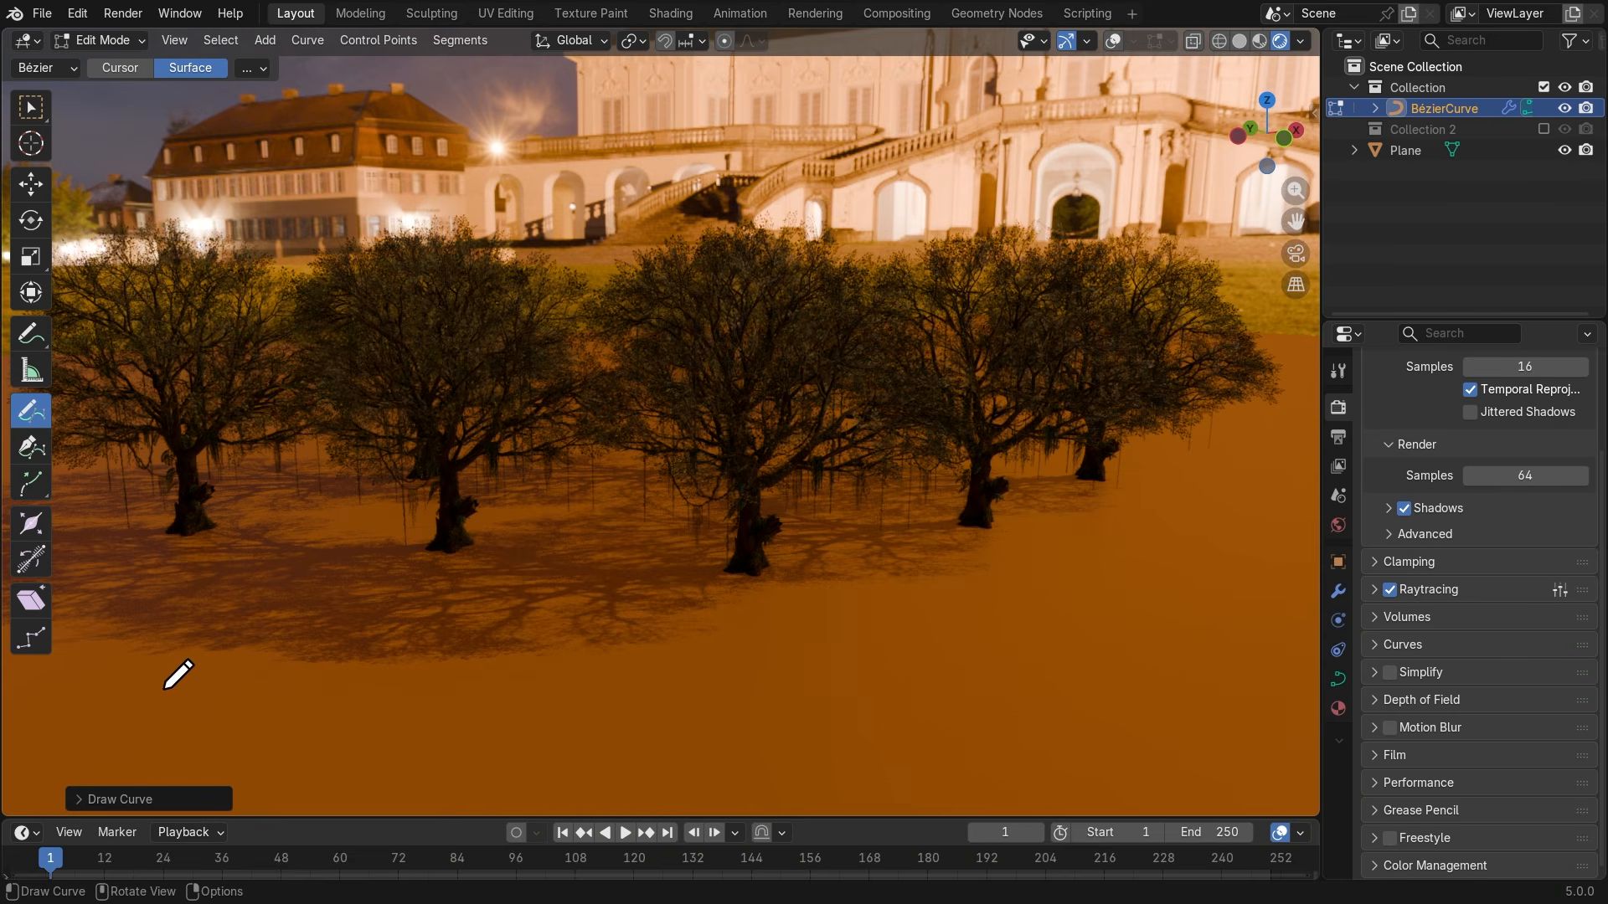
In the tree scene, draw three more freehand Bézier curves on the plane to generate additional rows of trees.
left_click_drag(929, 728, 1287, 675)
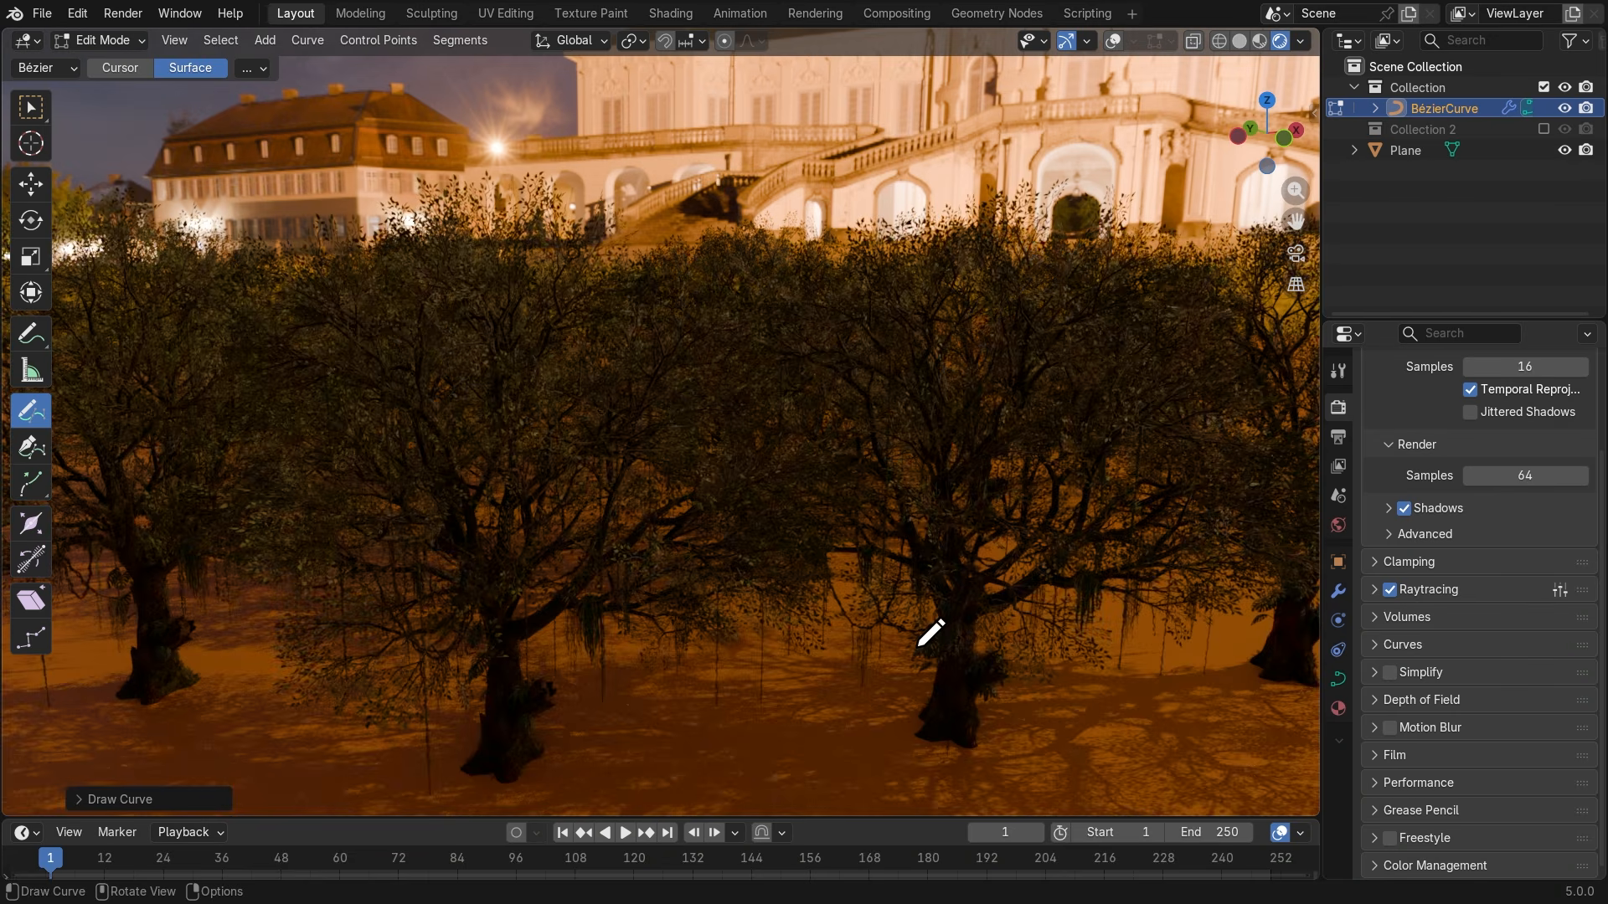
scroll(895, 650, "down", 5)
middle_click_drag(657, 601, 861, 654)
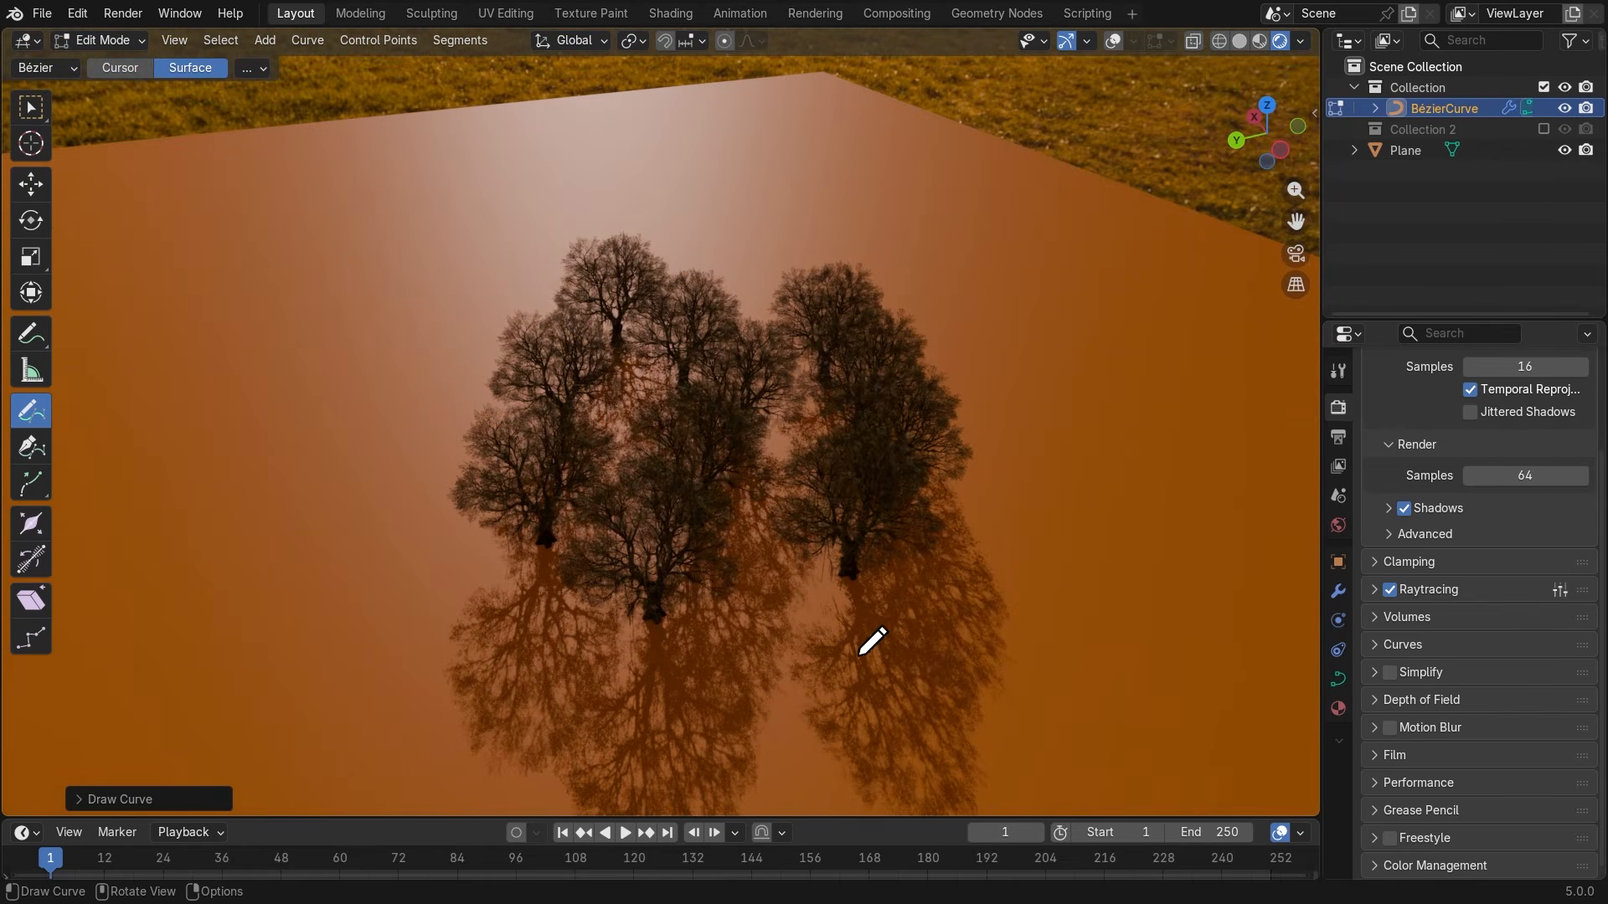
left_click_drag(417, 462, 305, 625)
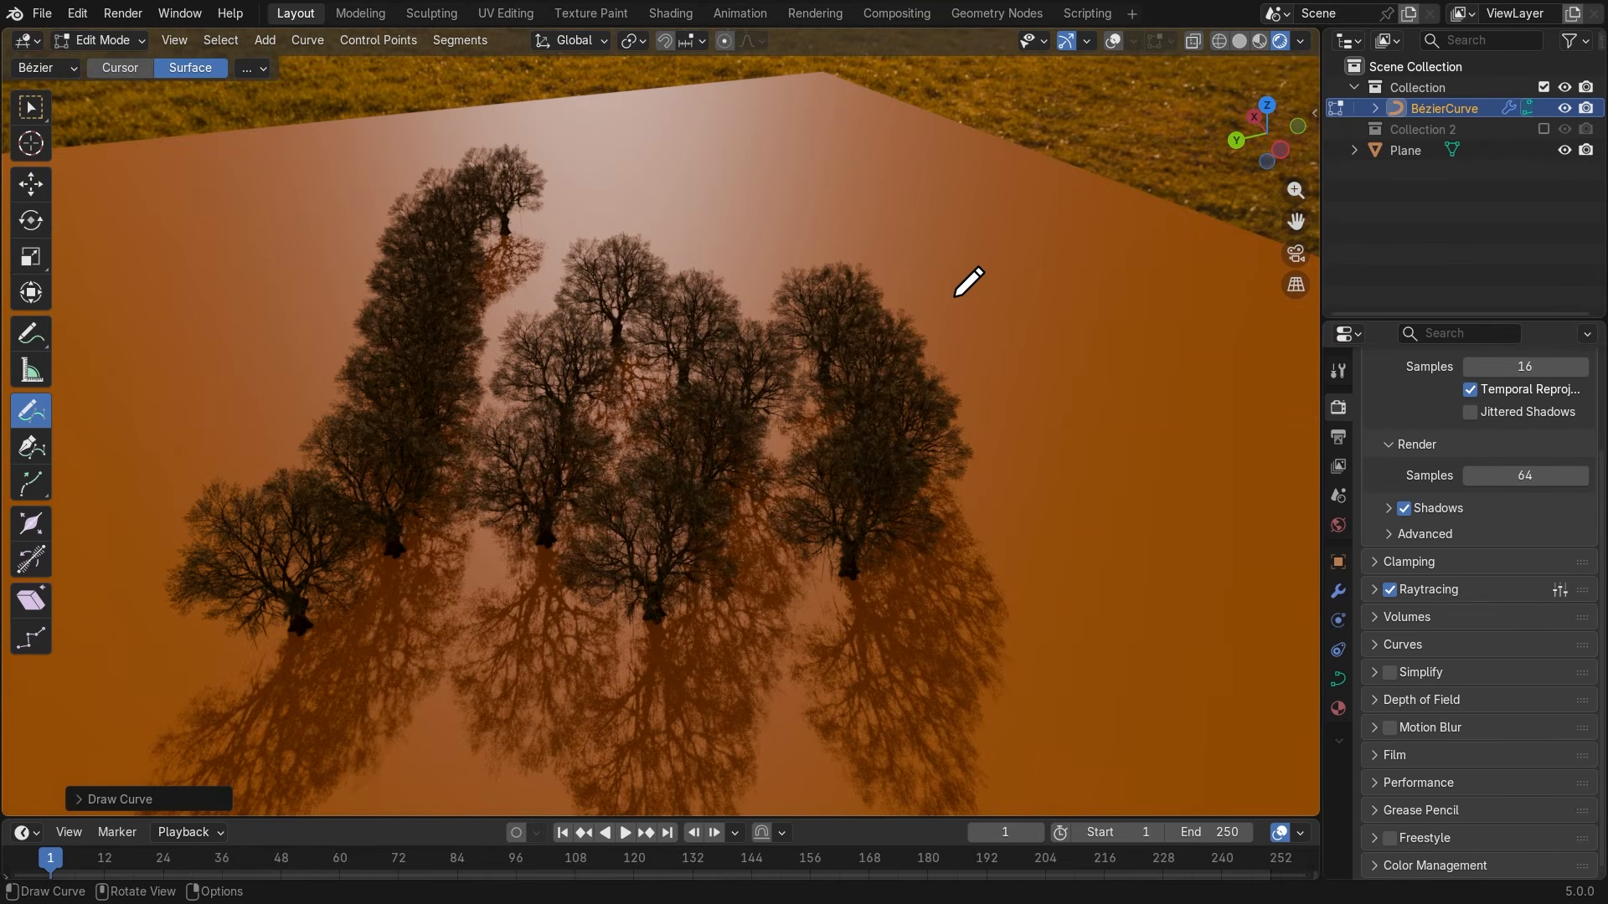
left_click_drag(997, 720, 1148, 617)
middle_click_drag(1149, 618, 1084, 586)
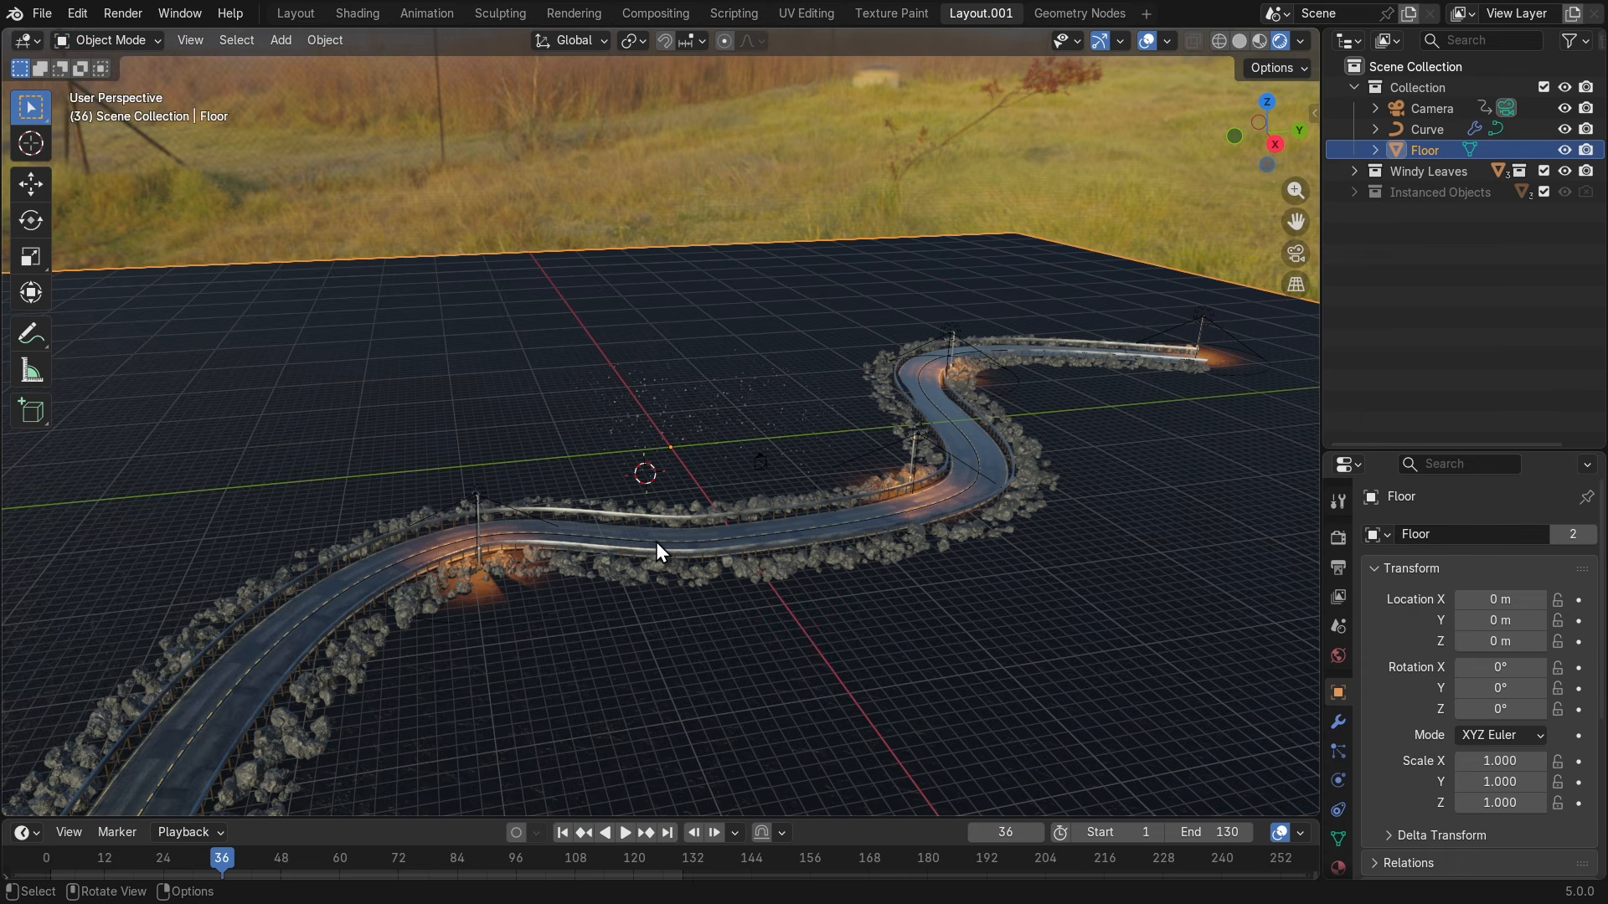
In the road scene, enter Edit Mode on the road curve and draw a second winding freehand curve behind the first road.
left_click(656, 541)
left_click(107, 40)
left_click(115, 89)
middle_click_drag(571, 476, 550, 607)
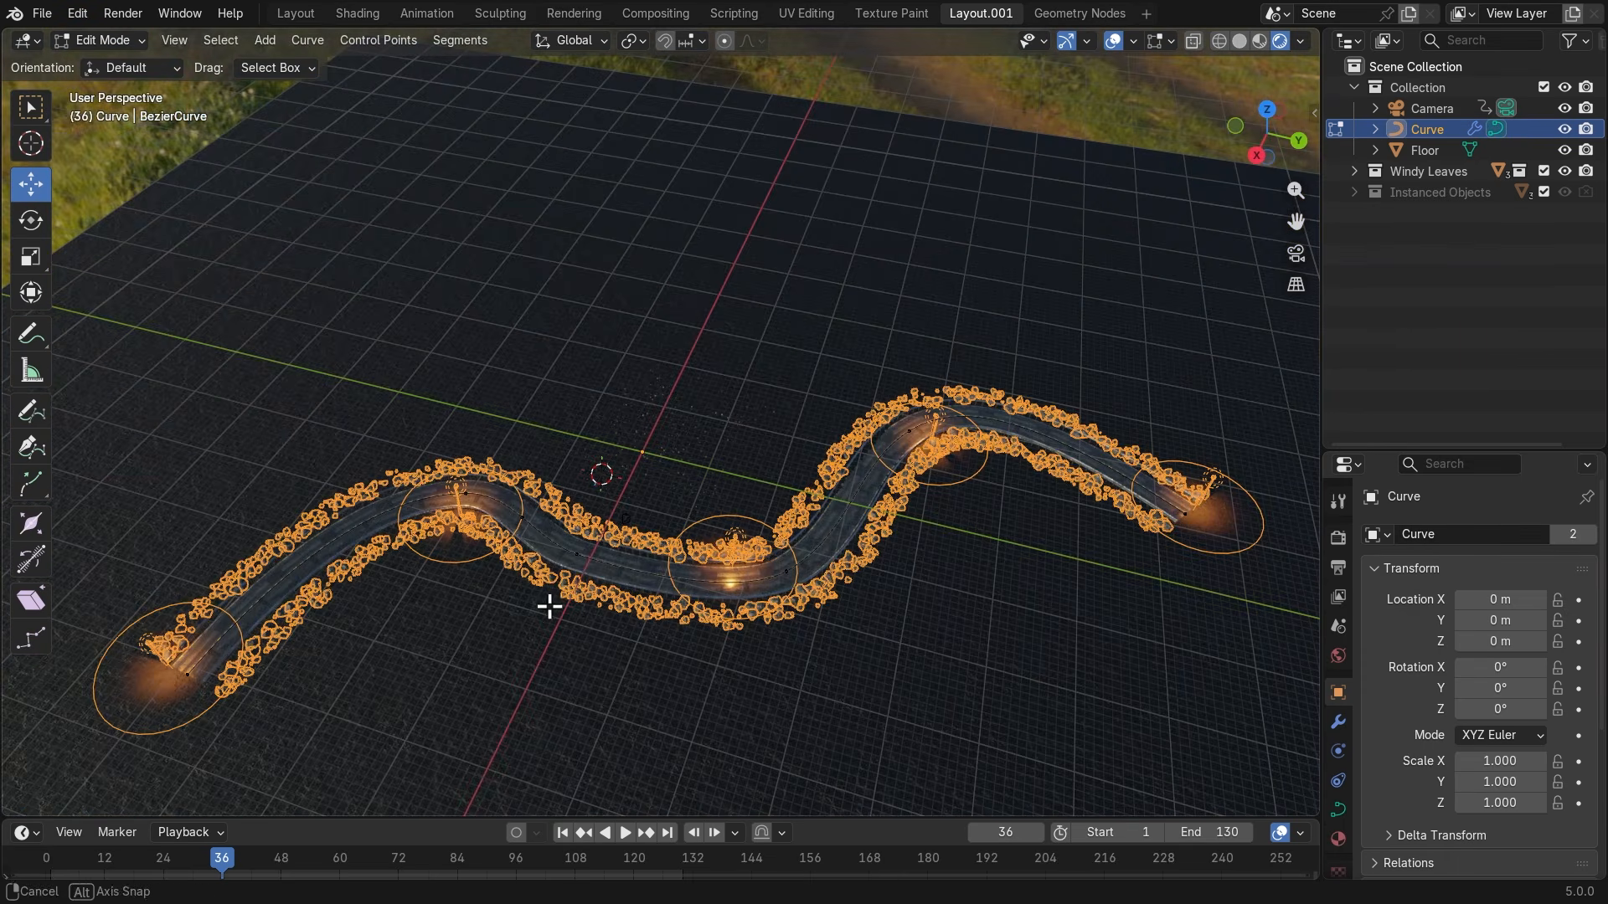
left_click(31, 410)
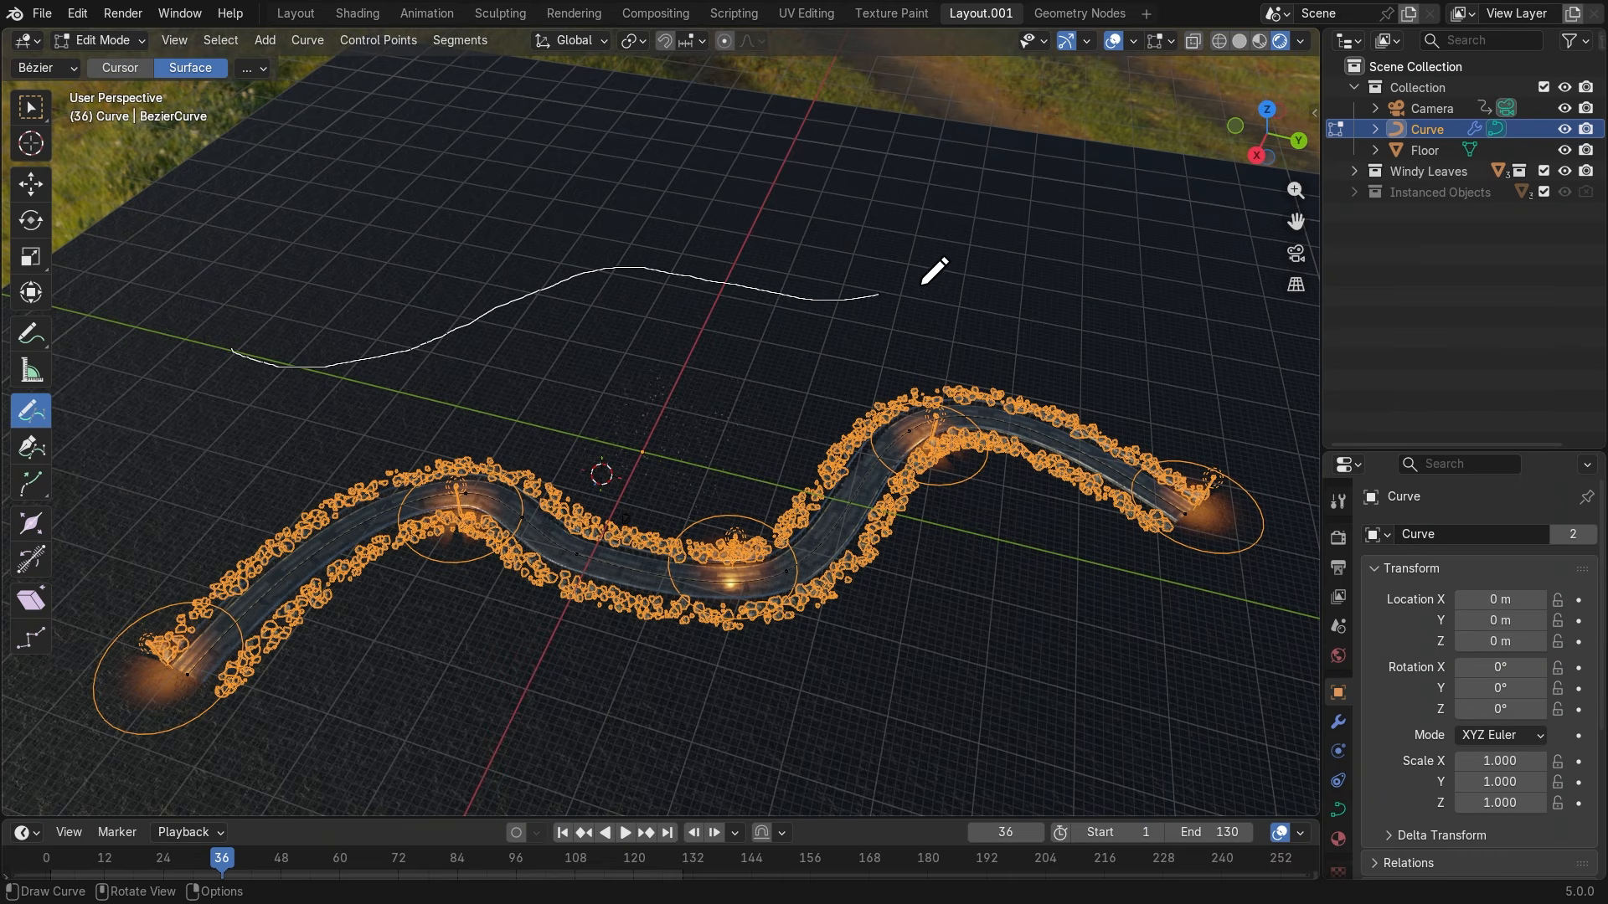
left_click_drag(923, 283, 1135, 211)
middle_click_drag(699, 416, 804, 366)
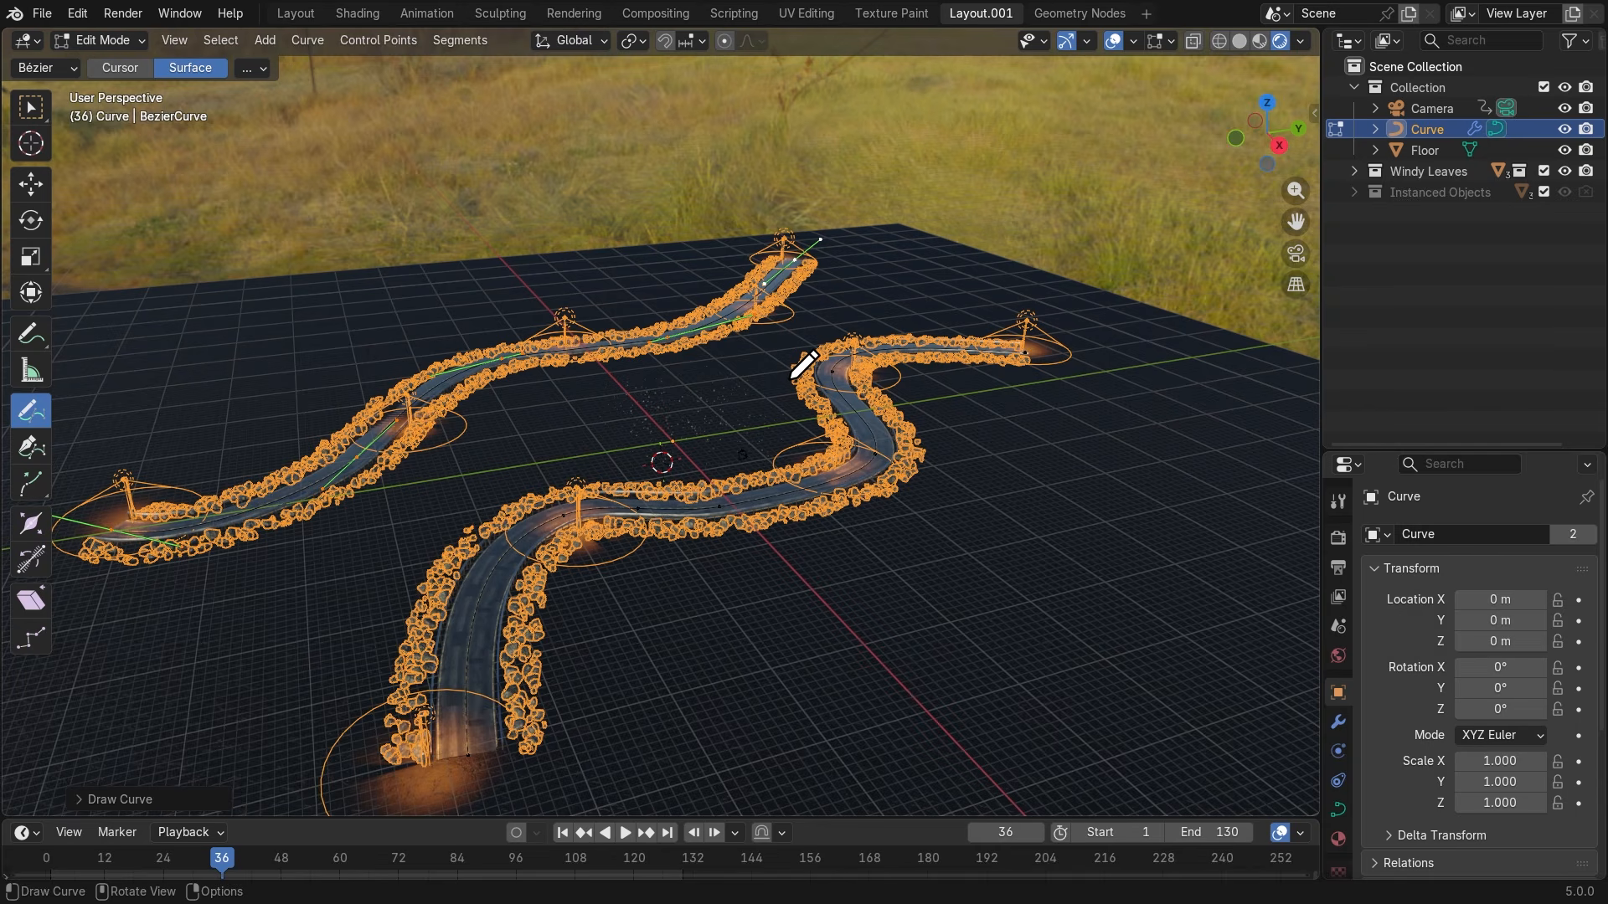
mouse_move(796, 668)
middle_mouse_down()
mouse_move(693, 651)
mouse_move(756, 631)
mouse_move(802, 645)
mouse_move(797, 666)
middle_mouse_up()
scroll(1119, 182, "up", 1)
Switch to the Geometry Nodes workspace and examine the Main Road and Spline Resolution and Size frames of the node tree.
left_click(1072, 14)
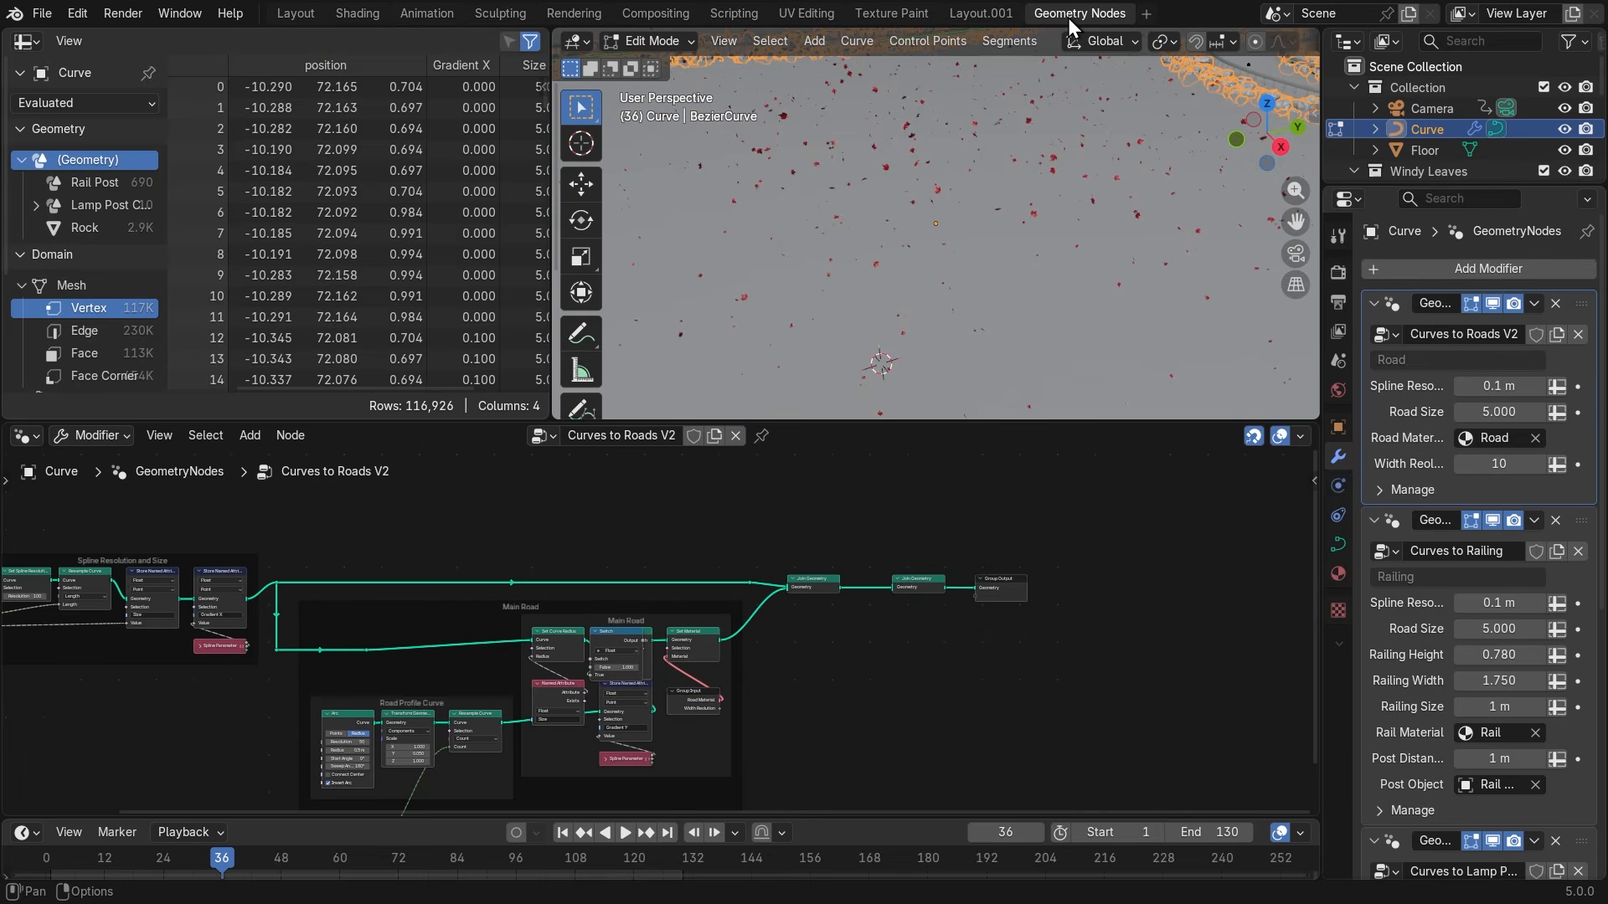
scroll(918, 533, "down", 2)
middle_click_drag(680, 595, 749, 611)
scroll(945, 542, "up", 3)
scroll(716, 645, "up", 1)
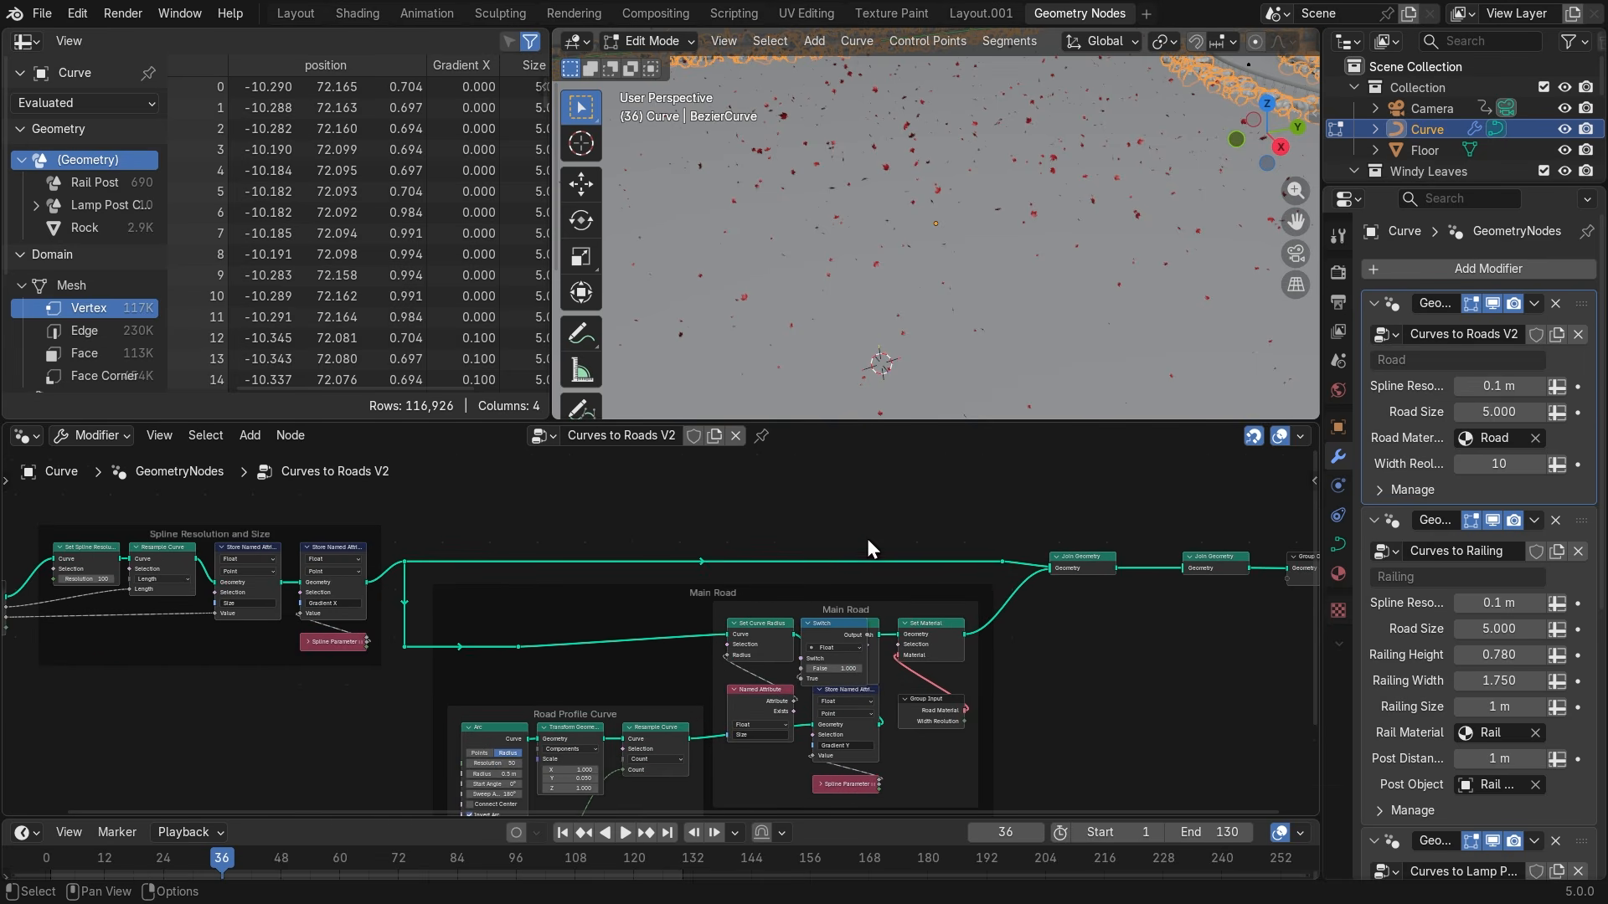
Return to the Layout.001 workspace and view both generated roads from around the floor.
left_click(985, 14)
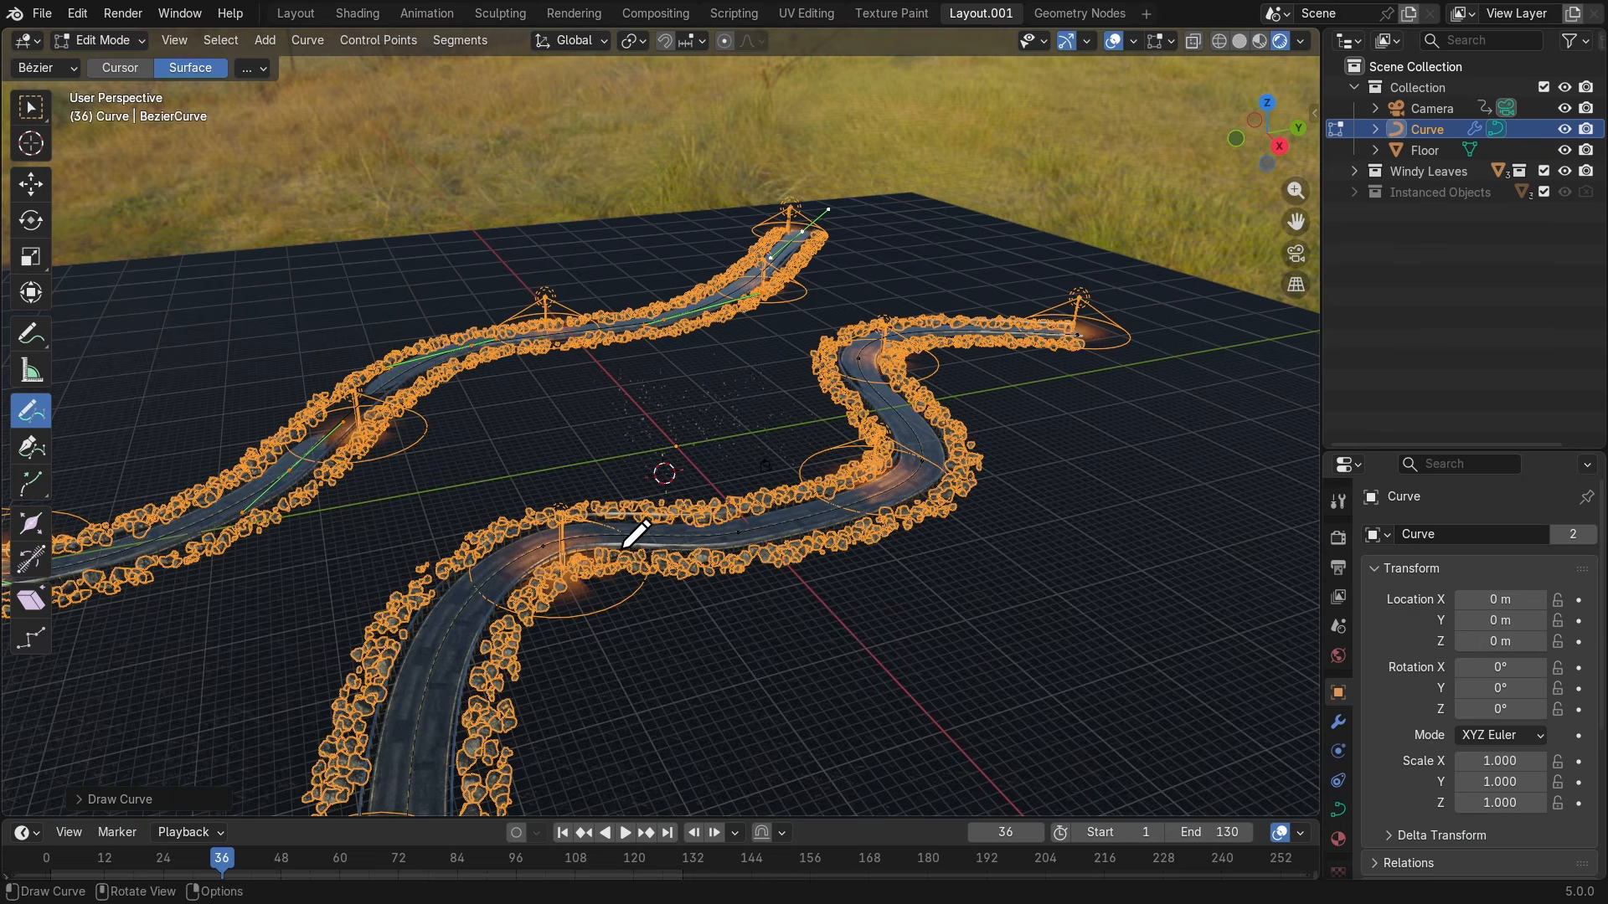
mouse_move(628, 584)
middle_mouse_down()
mouse_move(557, 581)
mouse_move(455, 611)
mouse_move(678, 570)
mouse_move(459, 586)
mouse_move(559, 688)
mouse_move(718, 617)
mouse_move(751, 566)
middle_mouse_up()
middle_click_drag(897, 493, 810, 542)
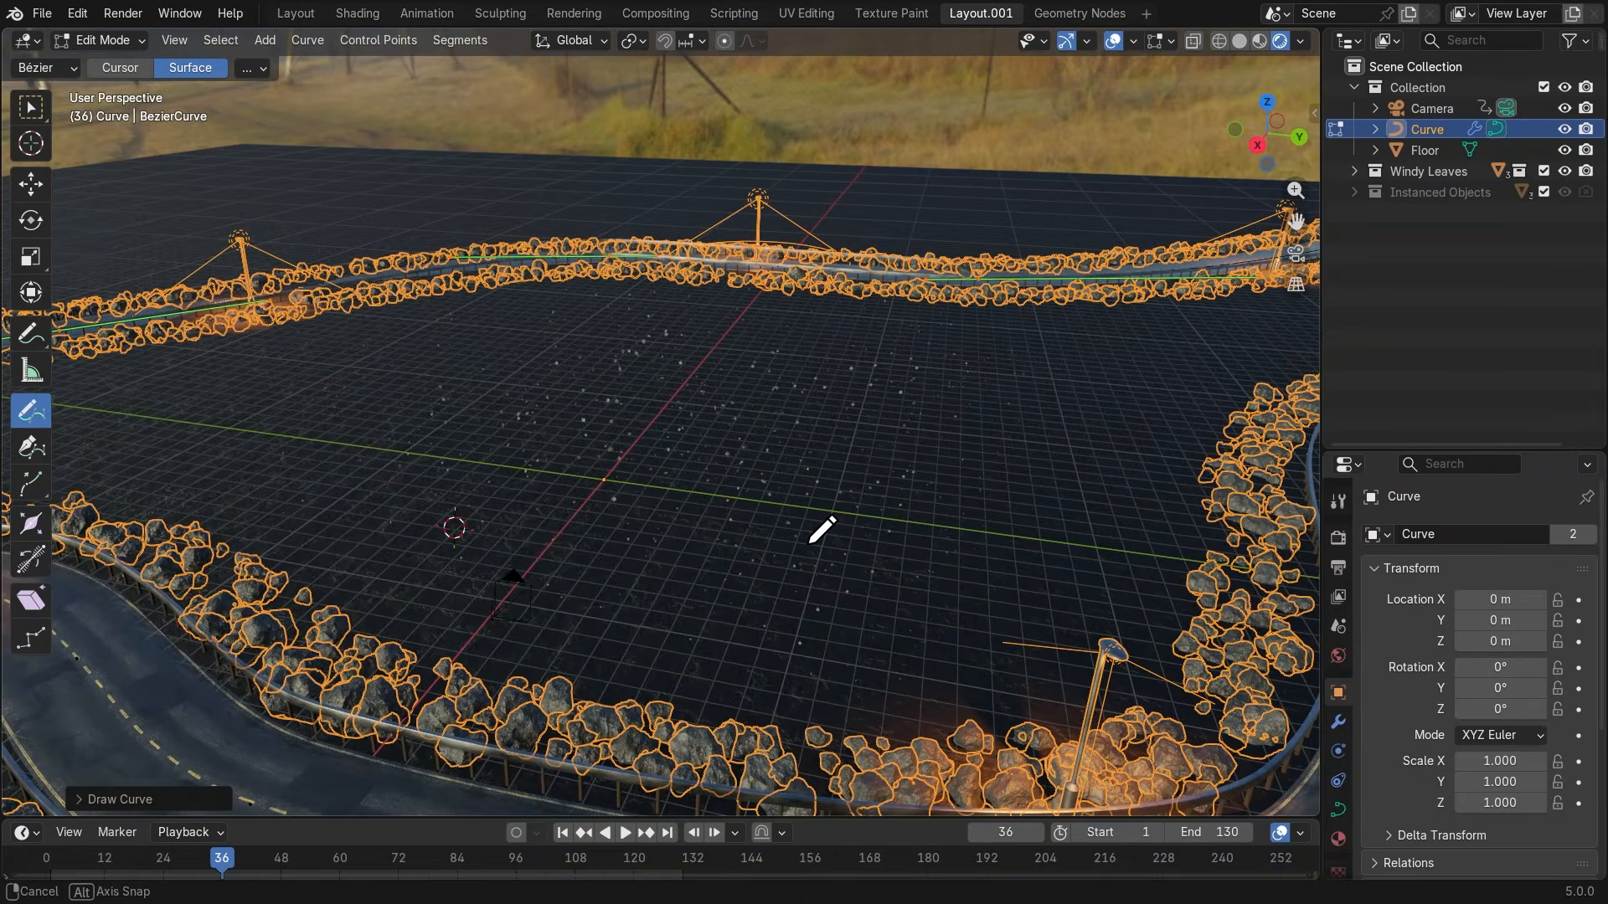